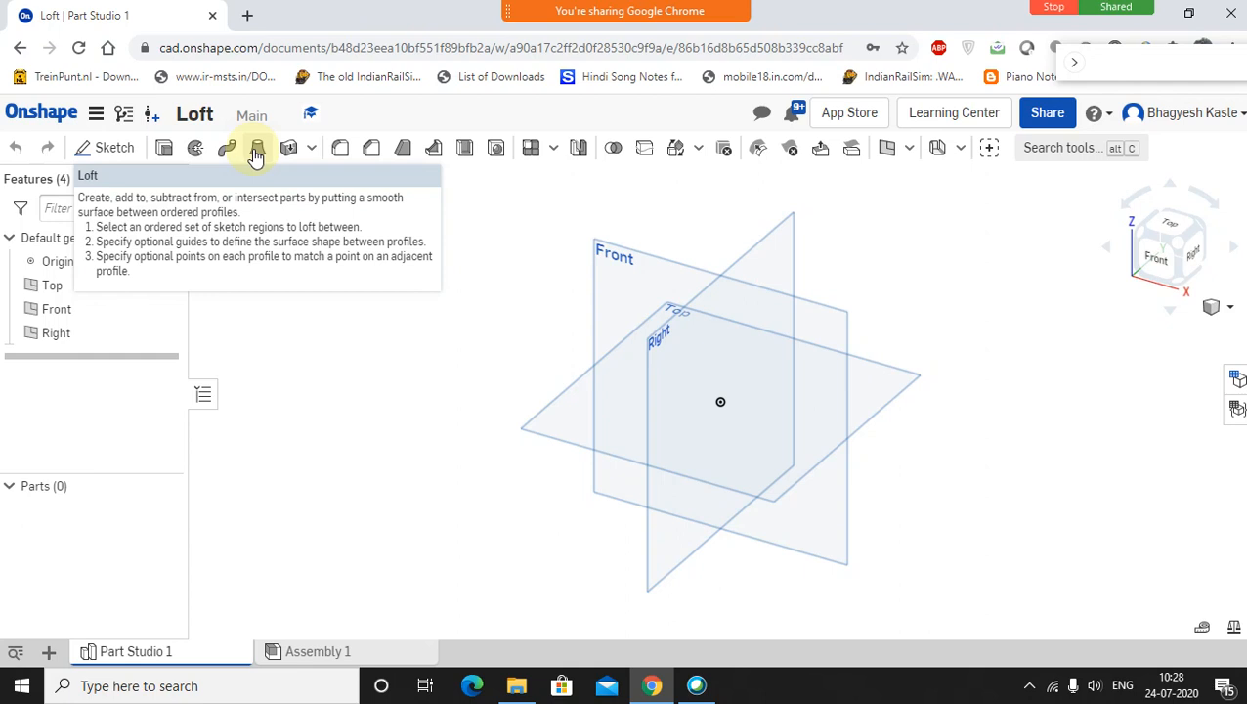
# Step: Start a new sketch on the Front plane and view it normal to that plane
pyautogui.click(346, 299)
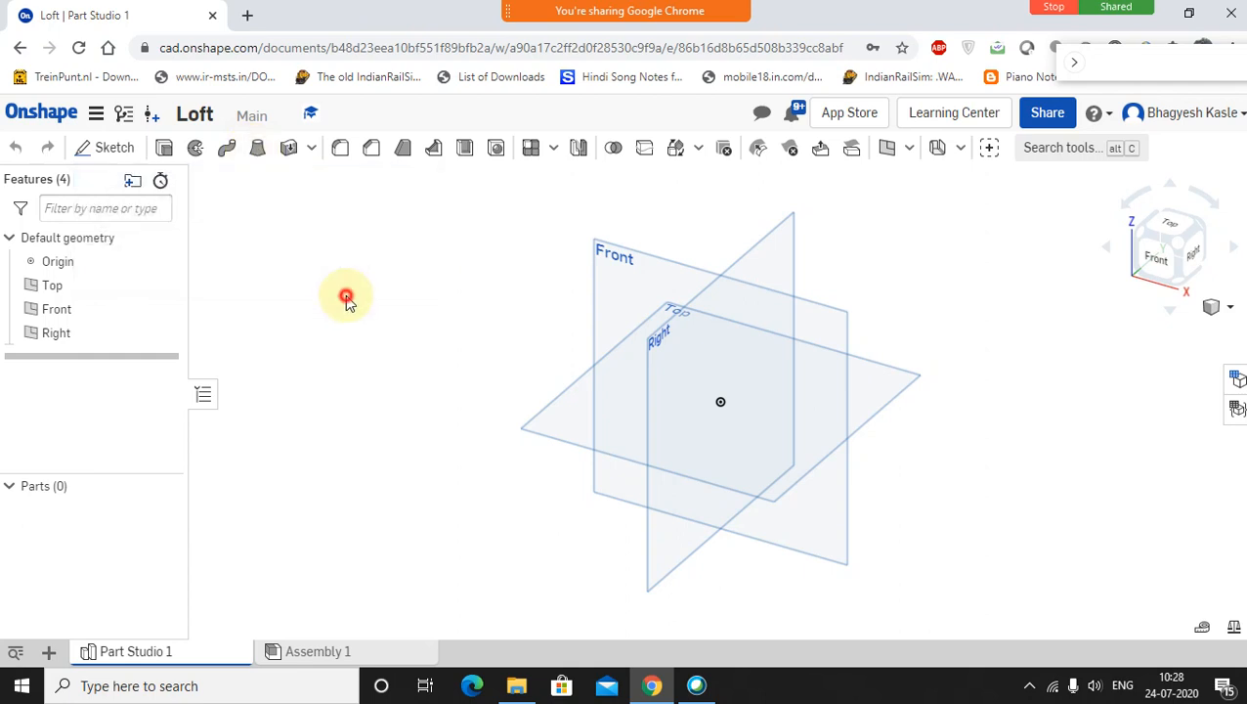
pyautogui.click(644, 258)
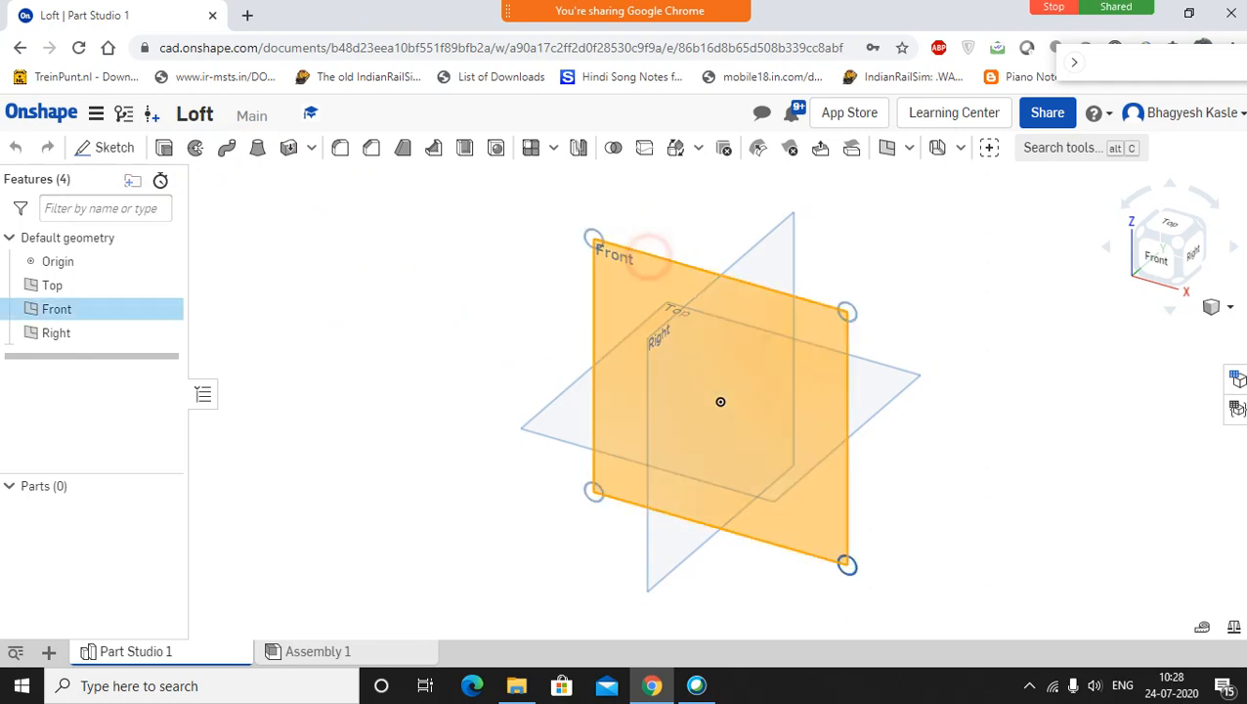
pyautogui.rightClick(638, 275)
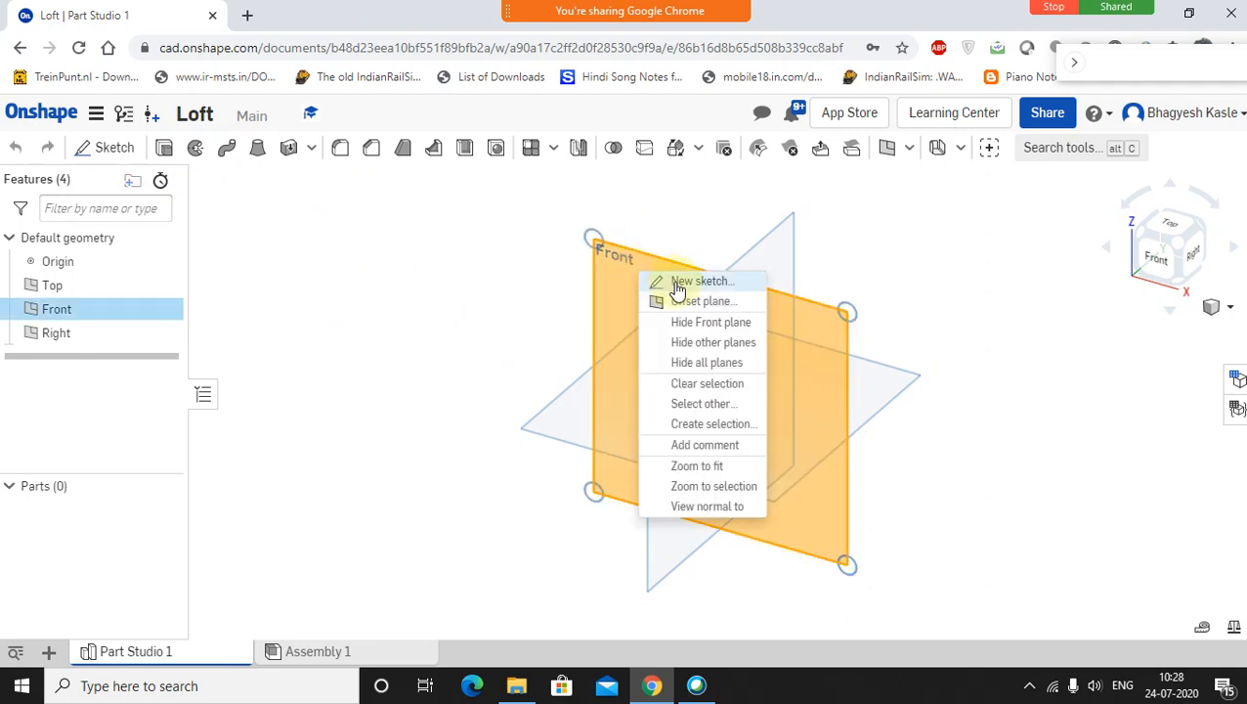
pyautogui.press('Escape')
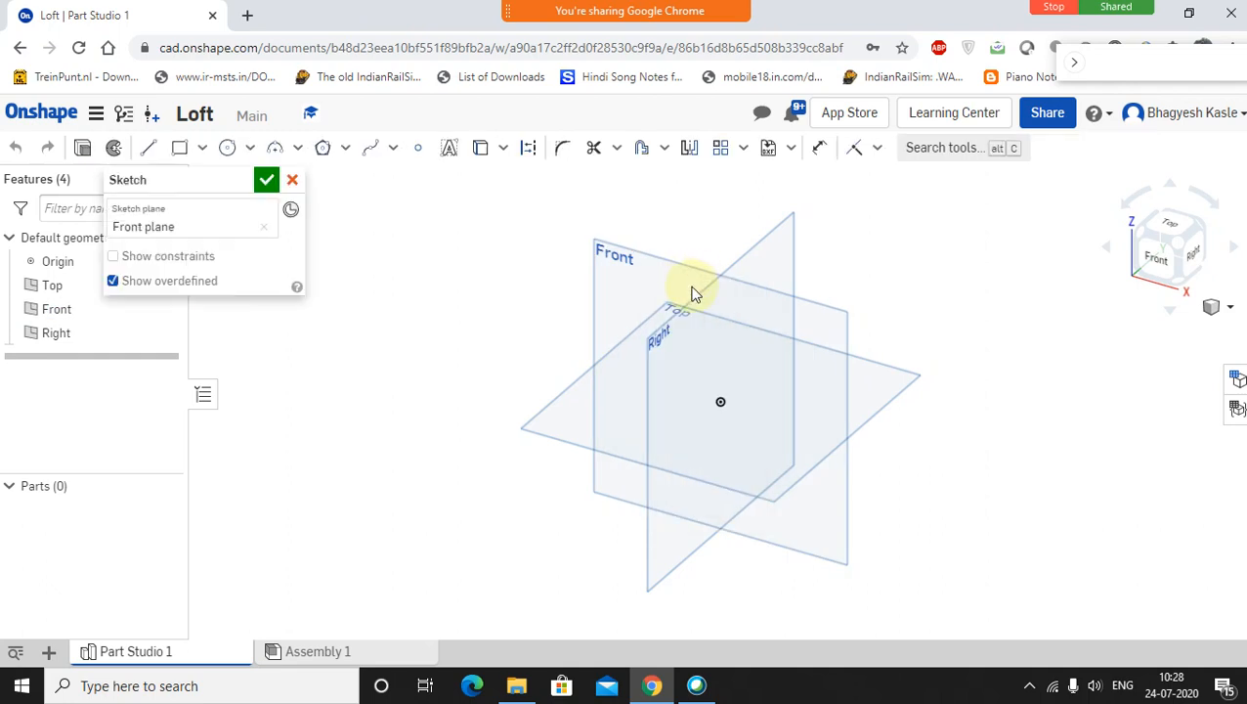
pyautogui.rightClick(58, 310)
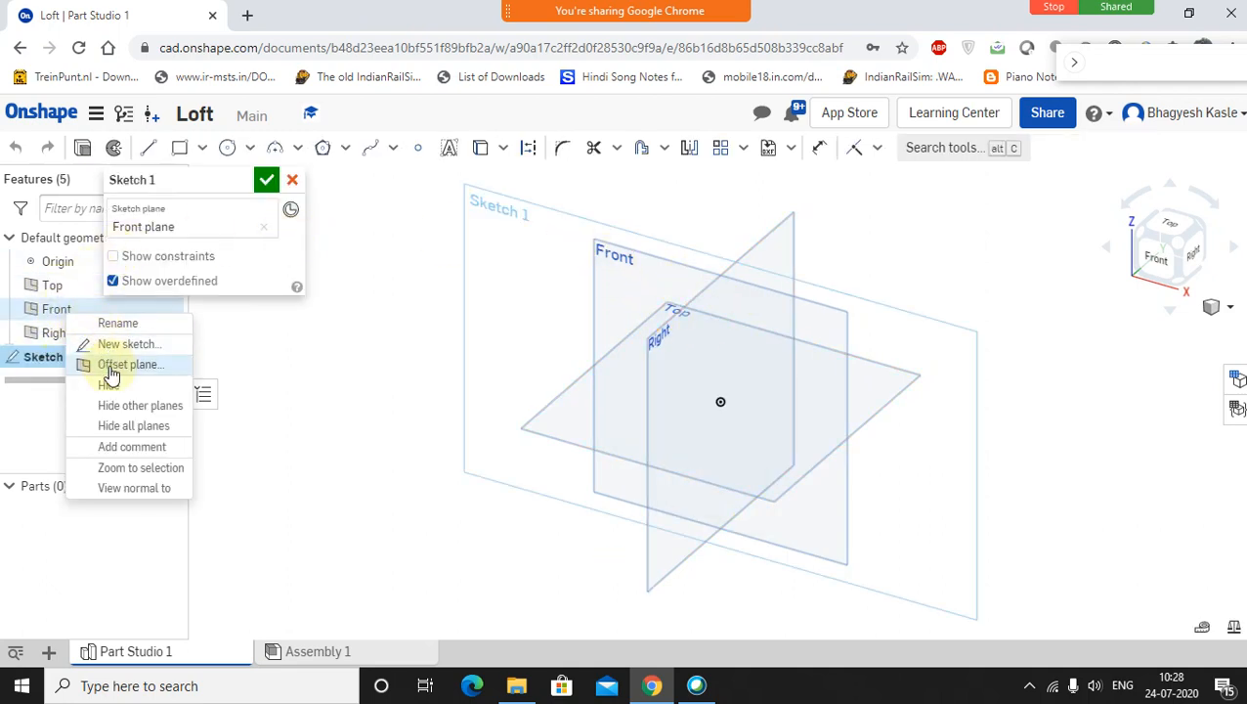
pyautogui.click(122, 489)
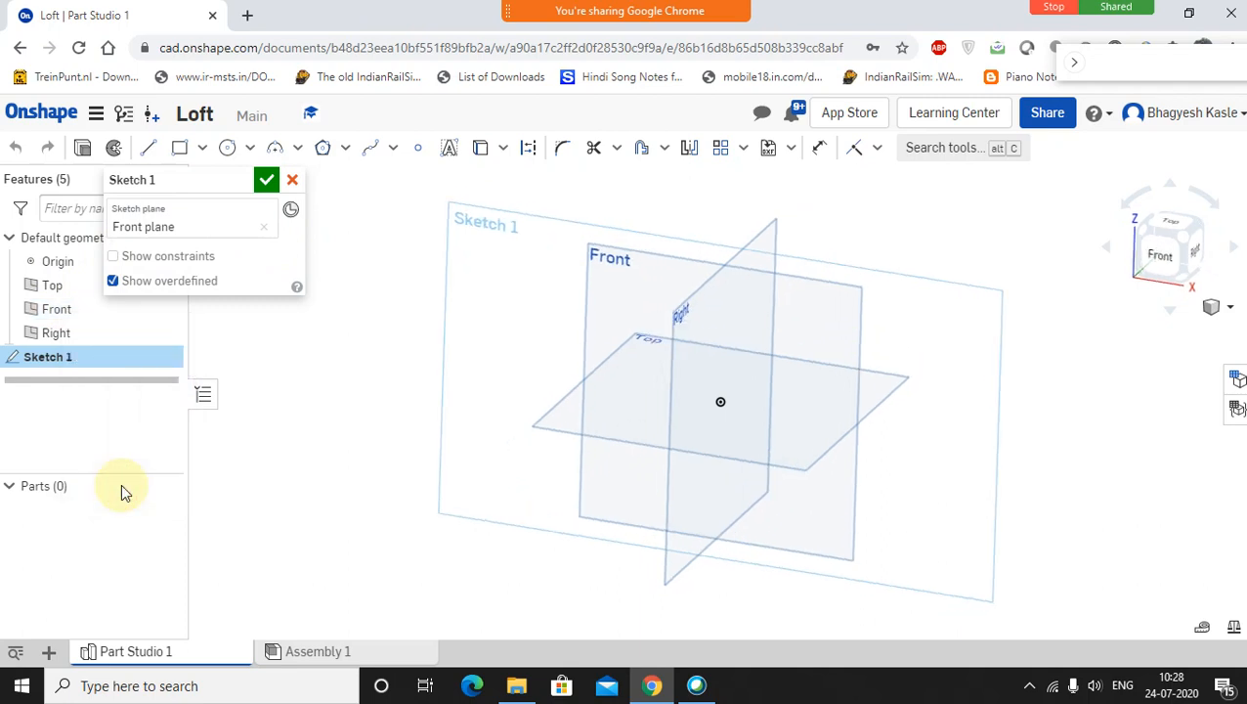
# Step: Sketch a circle about 96 mm in diameter centred on the origin and finish the sketch
pyautogui.click(227, 149)
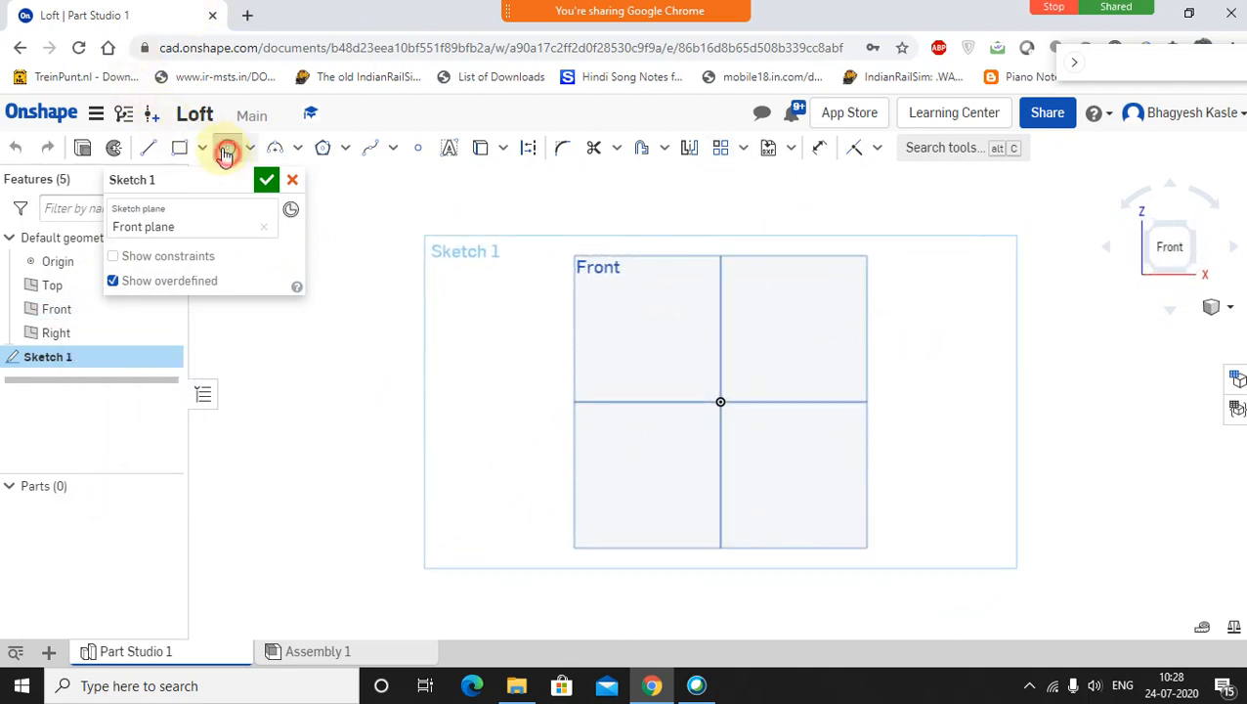
pyautogui.click(720, 402)
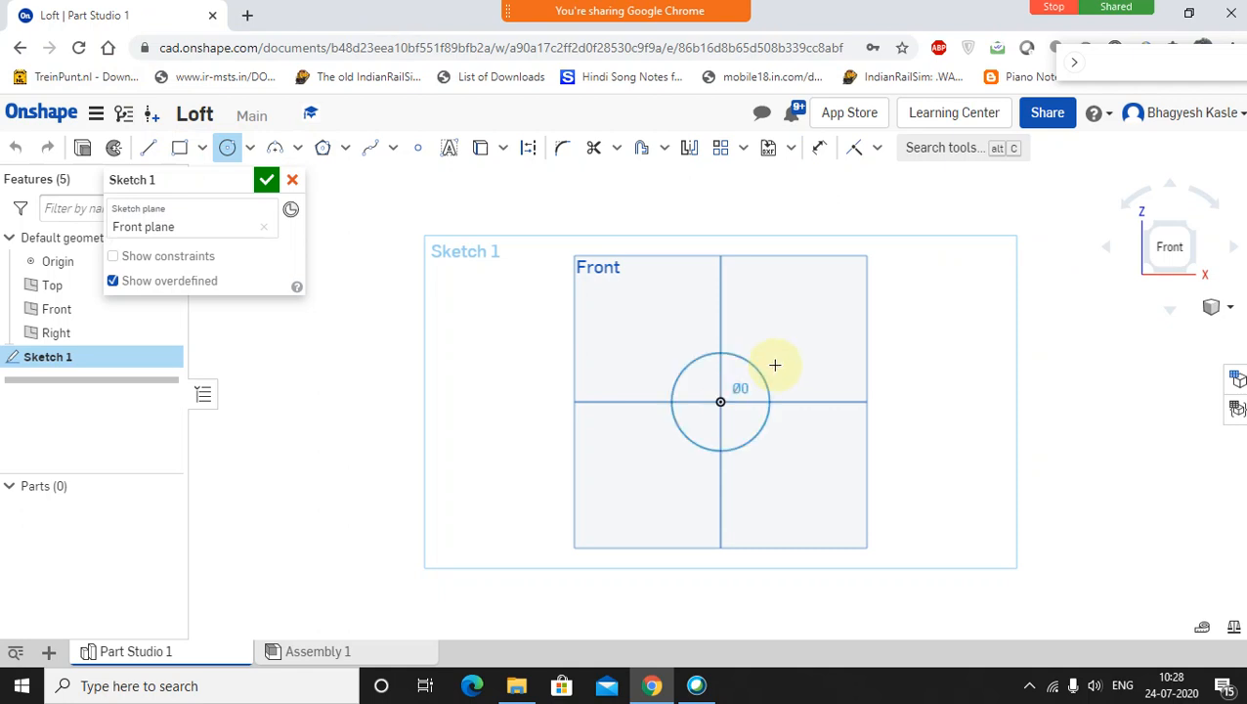
pyautogui.click(796, 345)
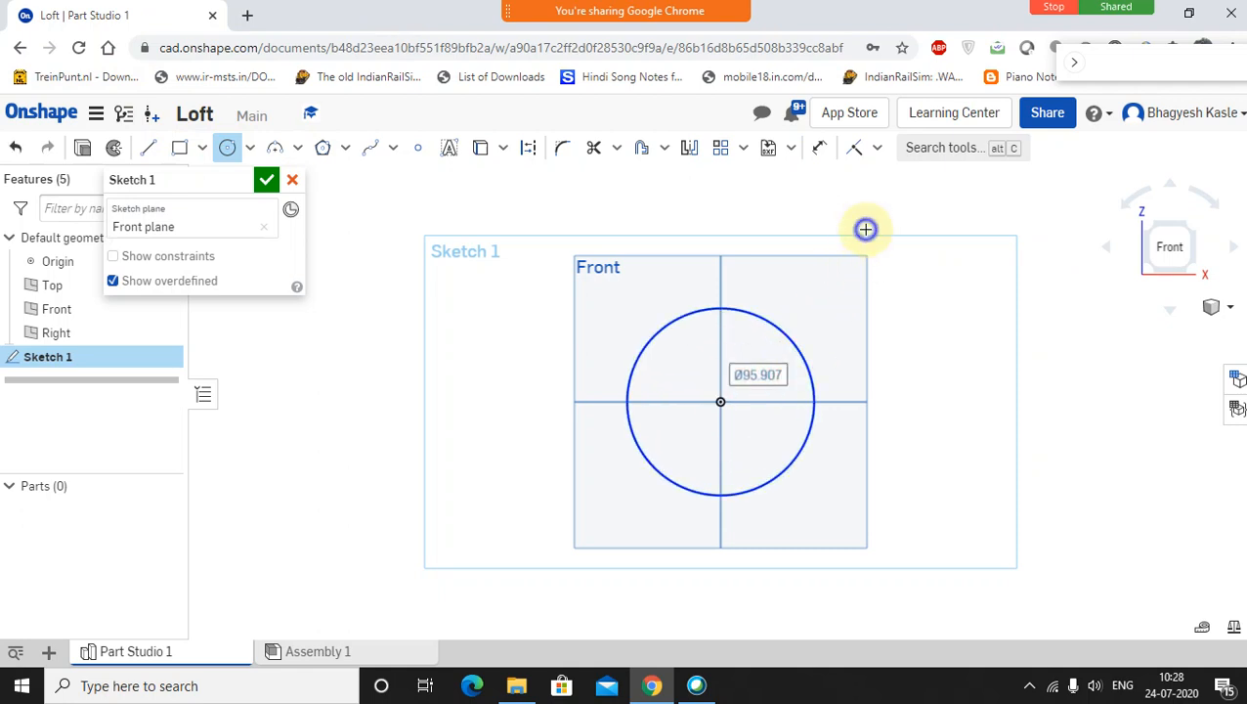
pyautogui.rightClick(880, 238)
pyautogui.click(902, 245)
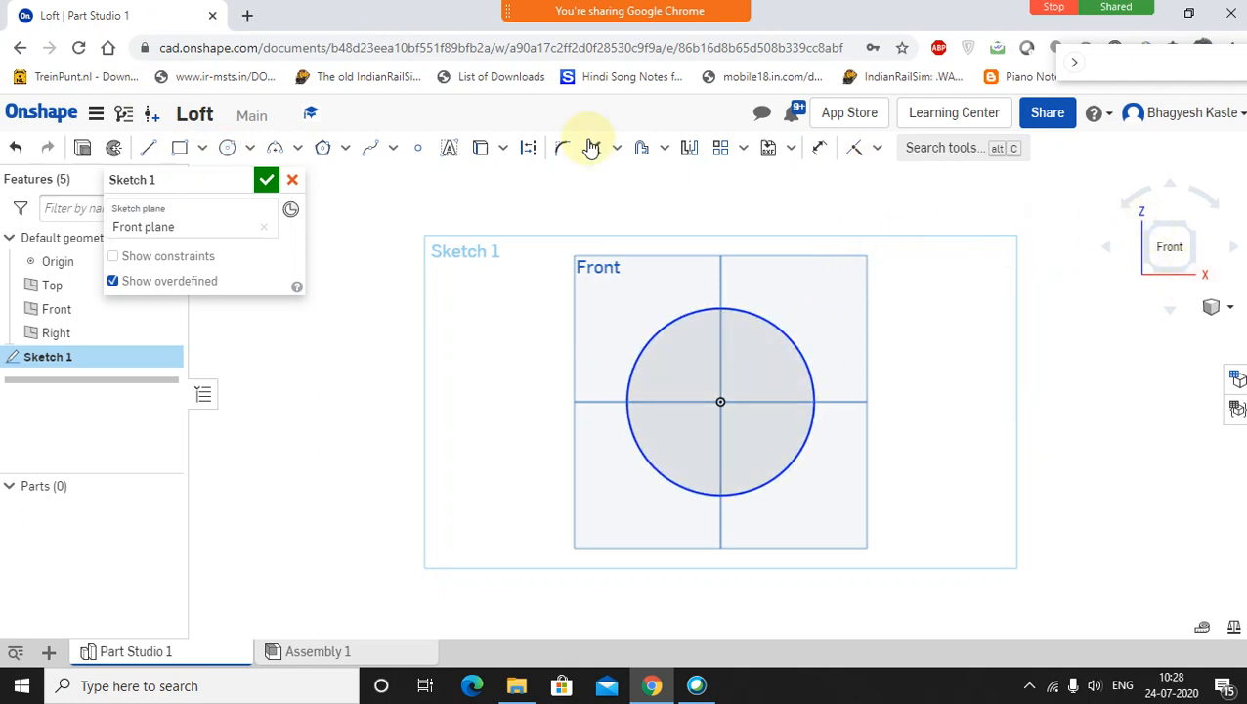
pyautogui.click(266, 179)
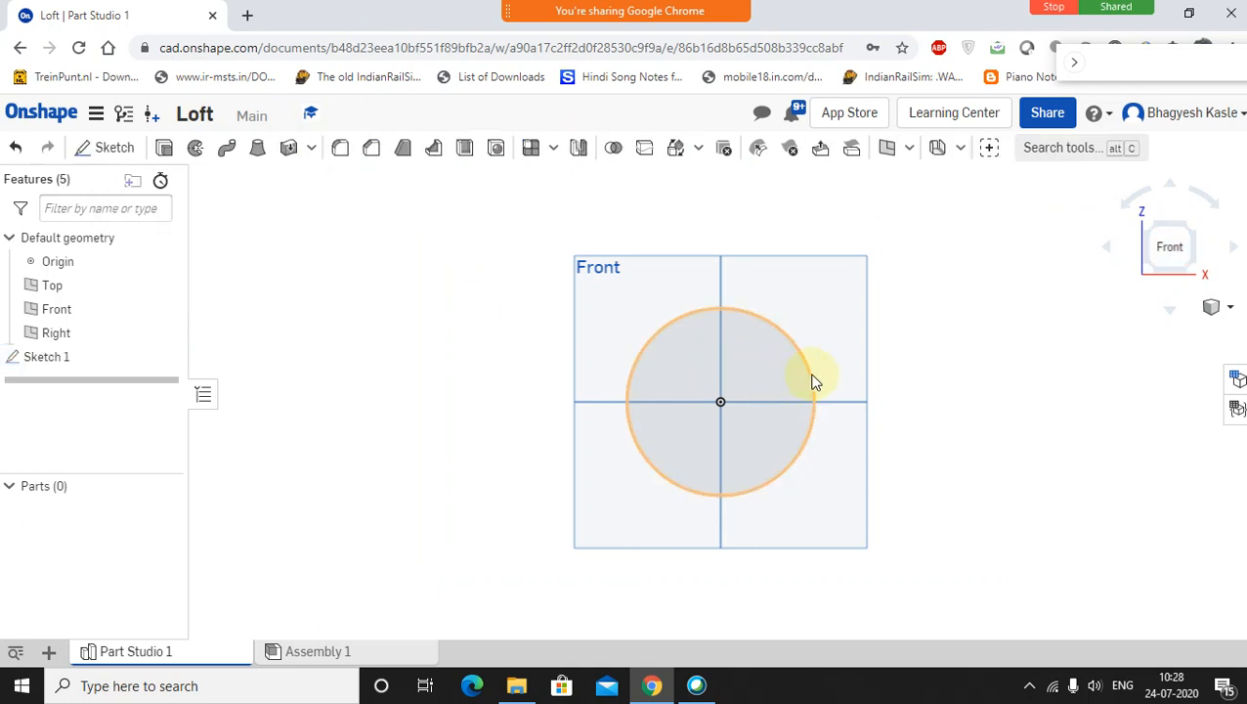
# Step: Start a new construction plane of type Offset with the Front plane as its reference
pyautogui.scroll(2, 847, 380)
pyautogui.scroll(-3, 847, 380)
pyautogui.moveTo(851, 382); pyautogui.dragTo(842, 344, button='middle')
pyautogui.moveTo(842, 344); pyautogui.dragTo(798, 373, button='right')
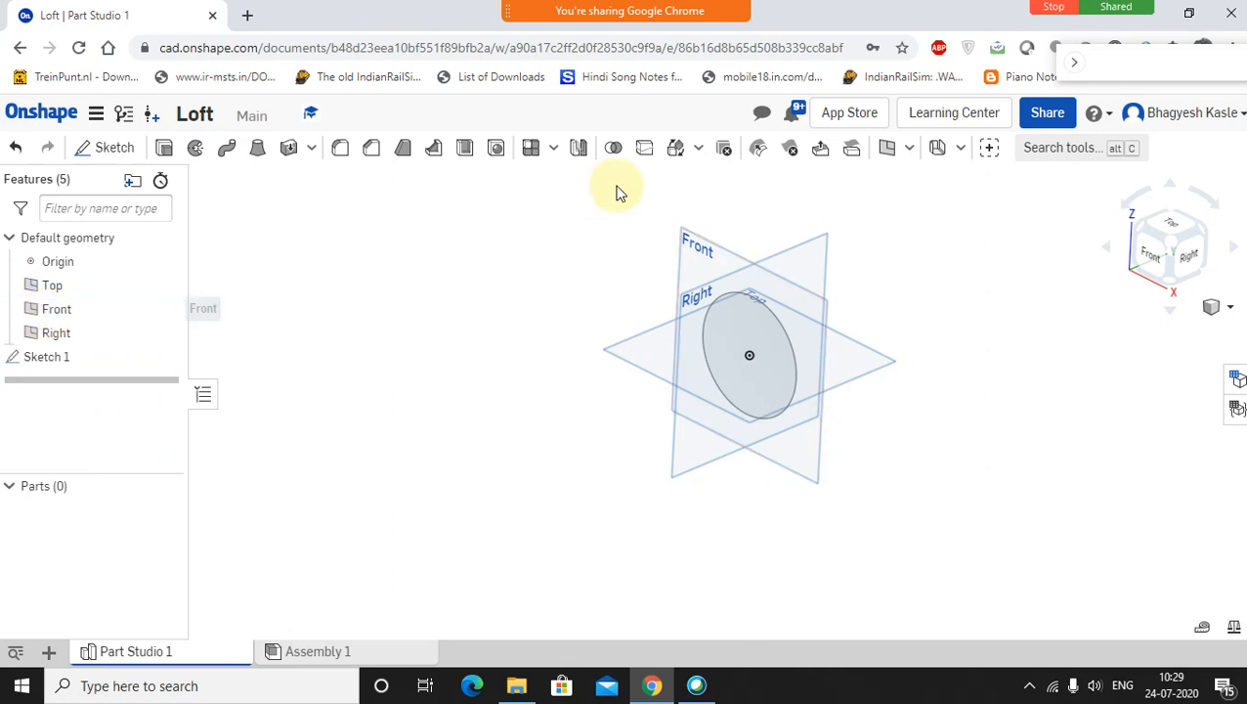
pyautogui.click(887, 153)
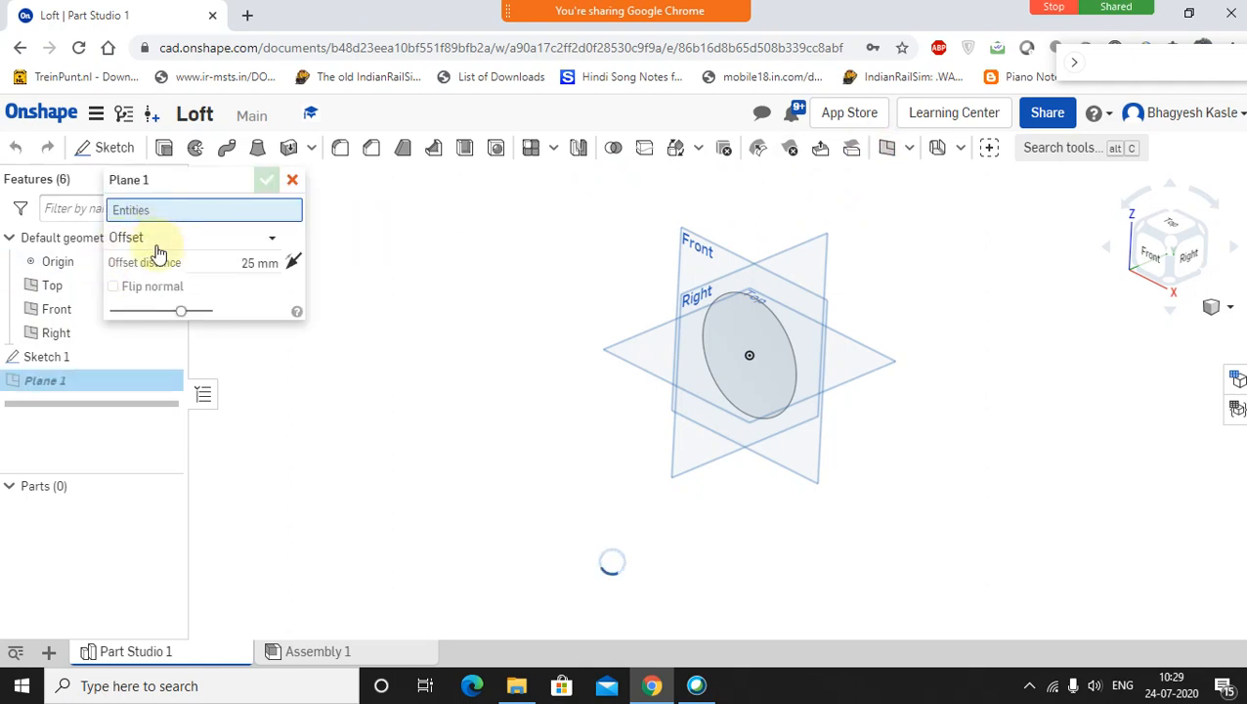
pyautogui.click(158, 245)
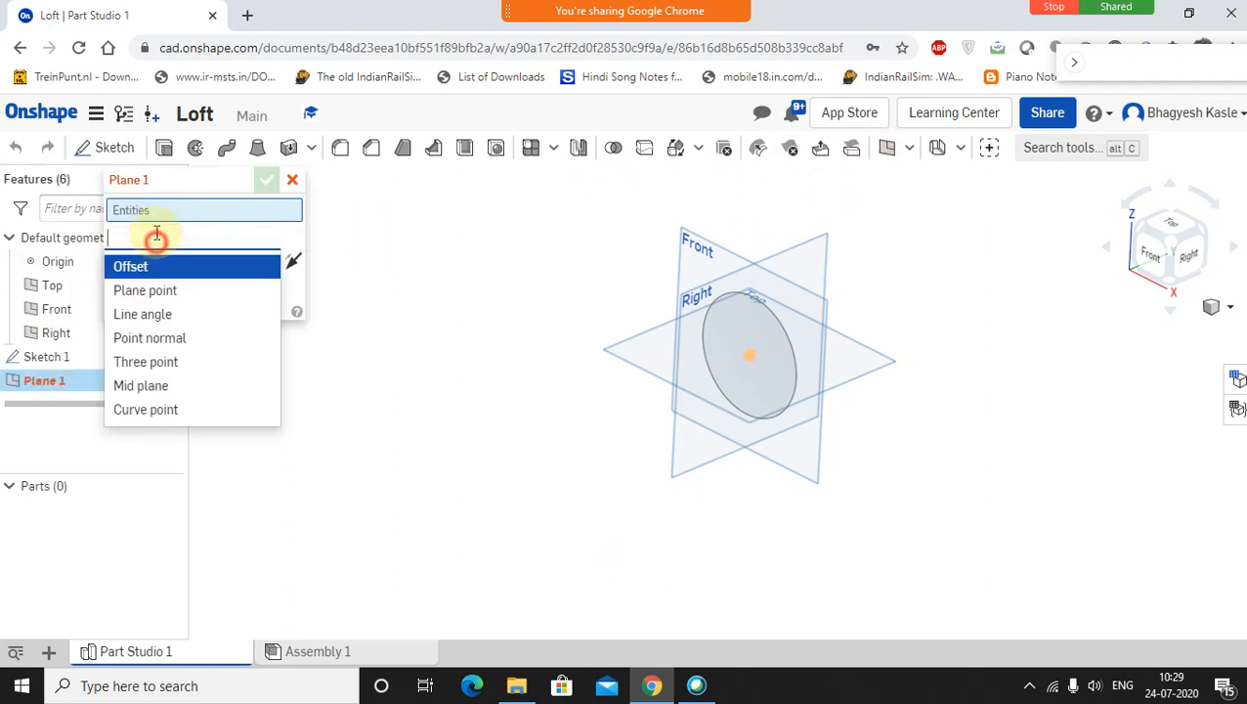
pyautogui.click(365, 213)
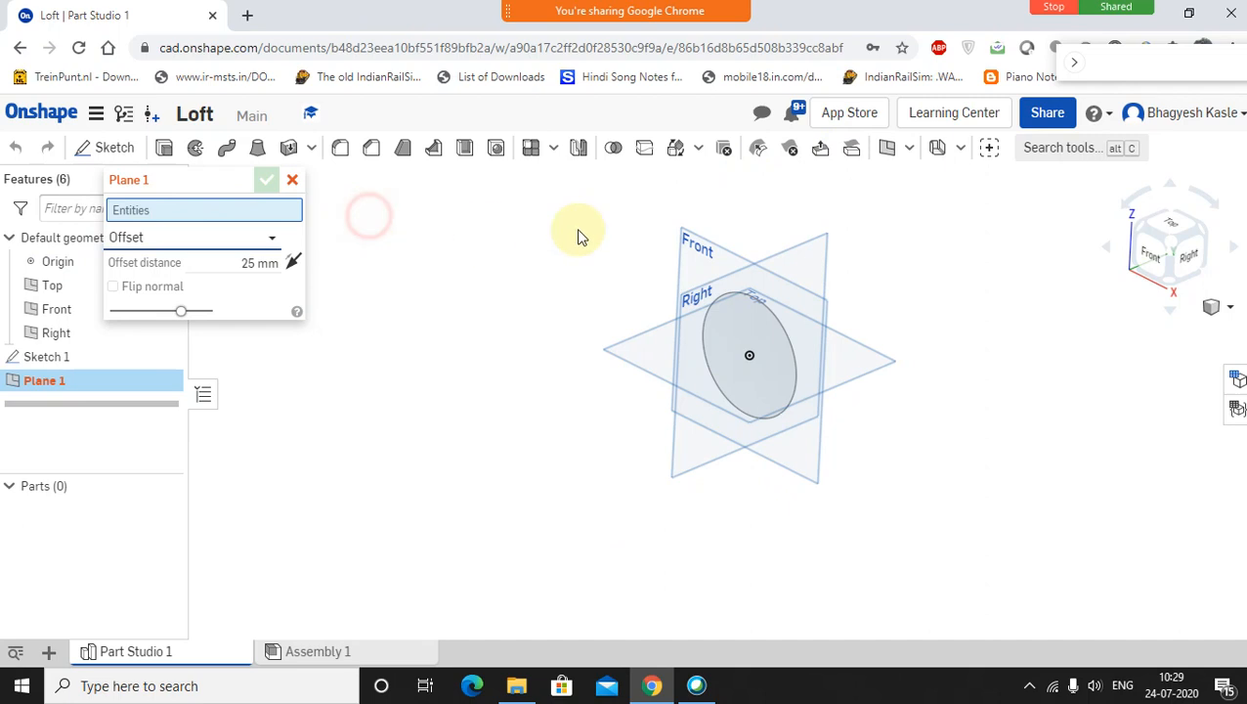
pyautogui.click(694, 243)
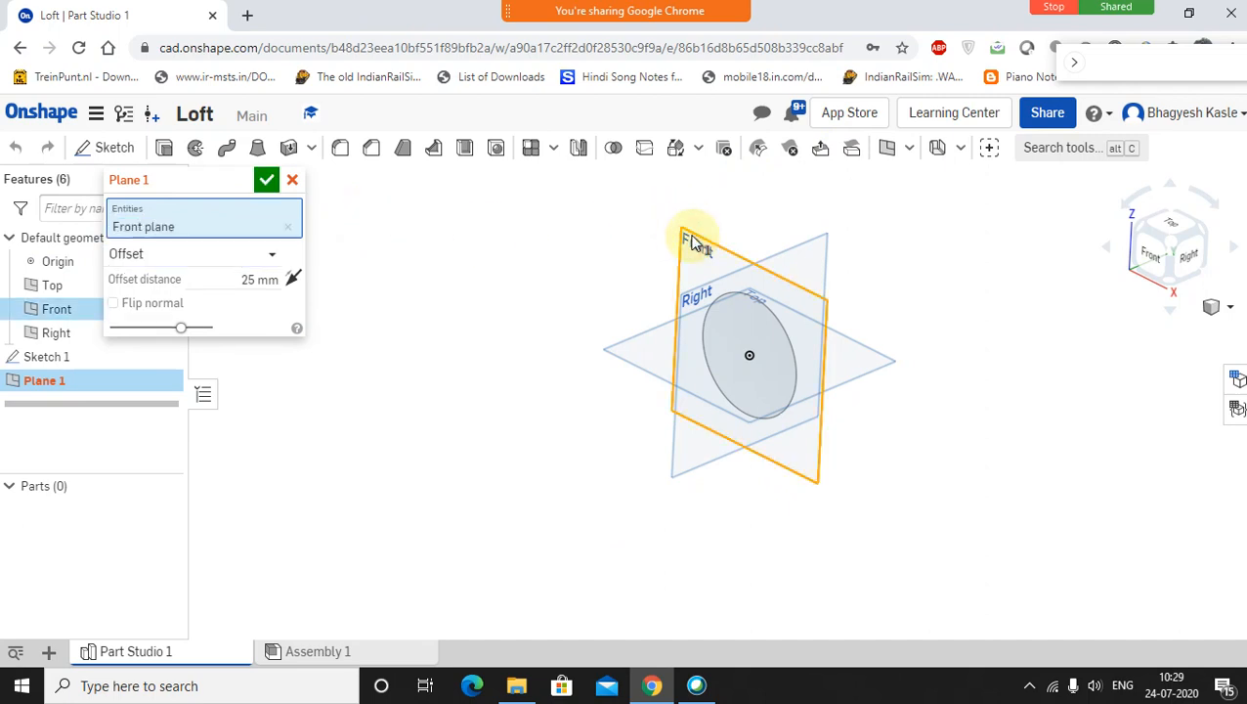
# Step: Set the new plane's offset distance from the Front plane to 100 mm
pyautogui.click(300, 289)
pyautogui.write('1')
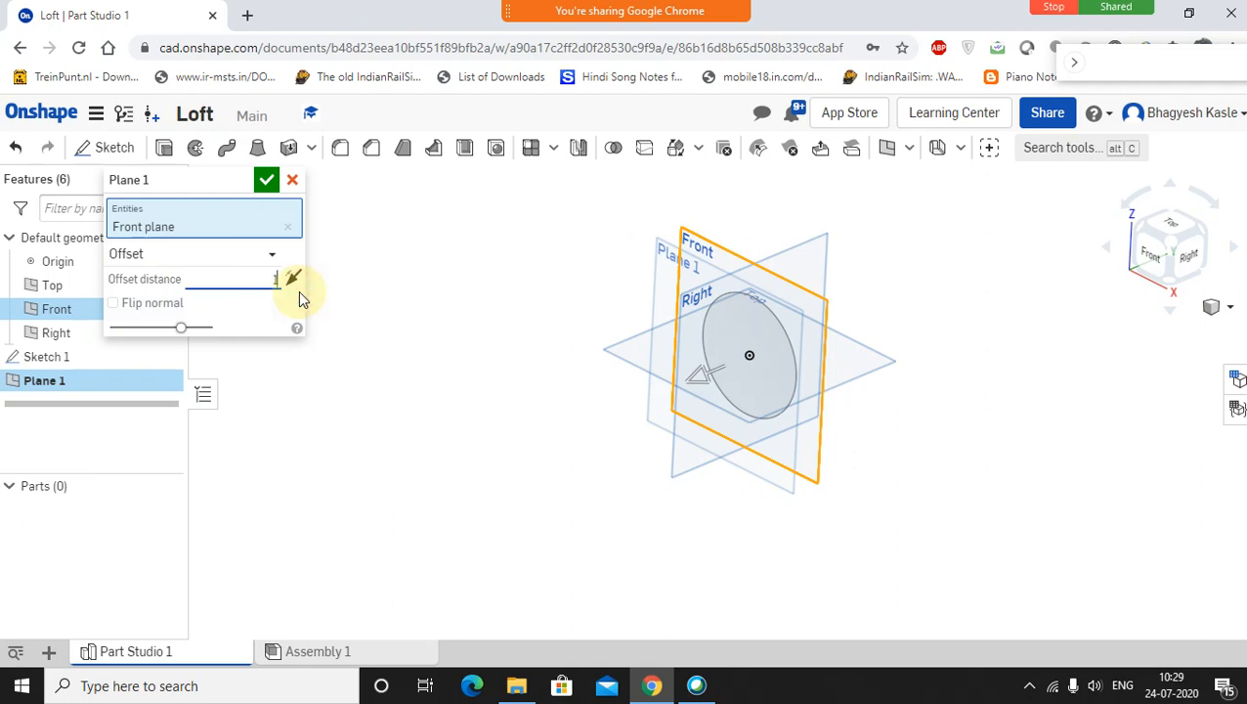
pyautogui.write('00')
pyautogui.press('Return')
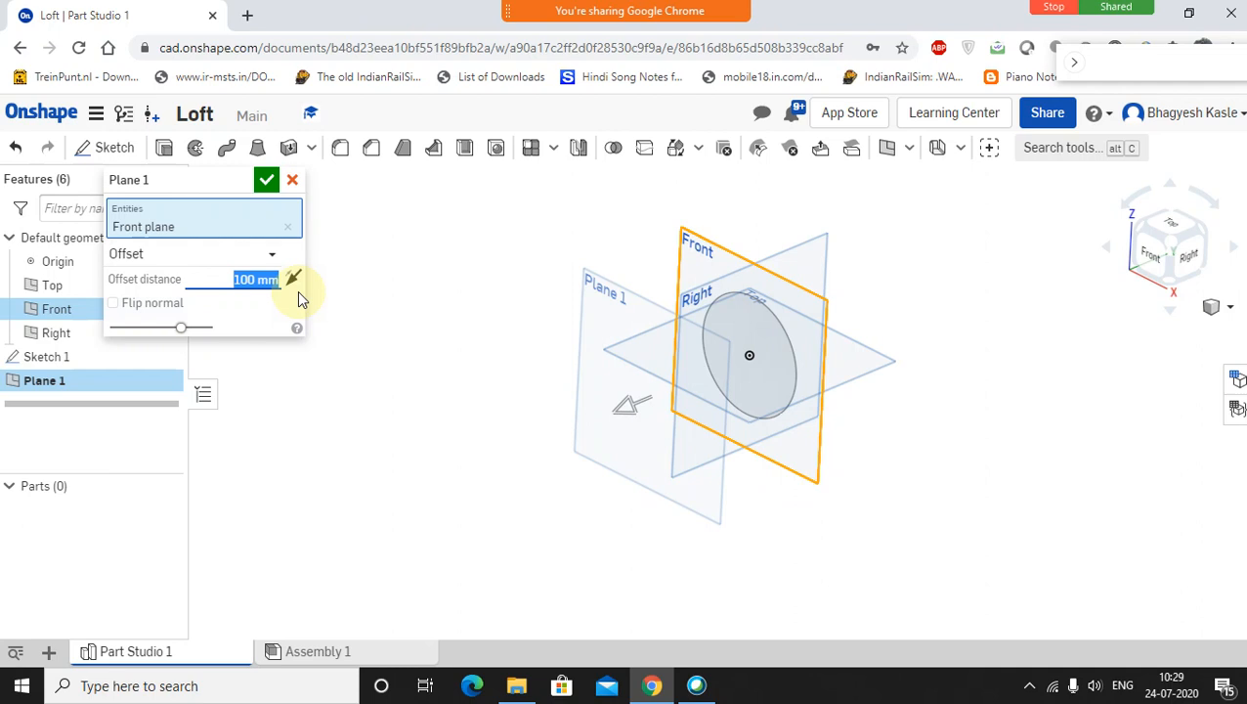
# Step: Set the plane's offset distance to 150 mm, keep it in front of the Front plane, and accept it
pyautogui.press('BackSpace')
pyautogui.write('150')
pyautogui.press('Return')
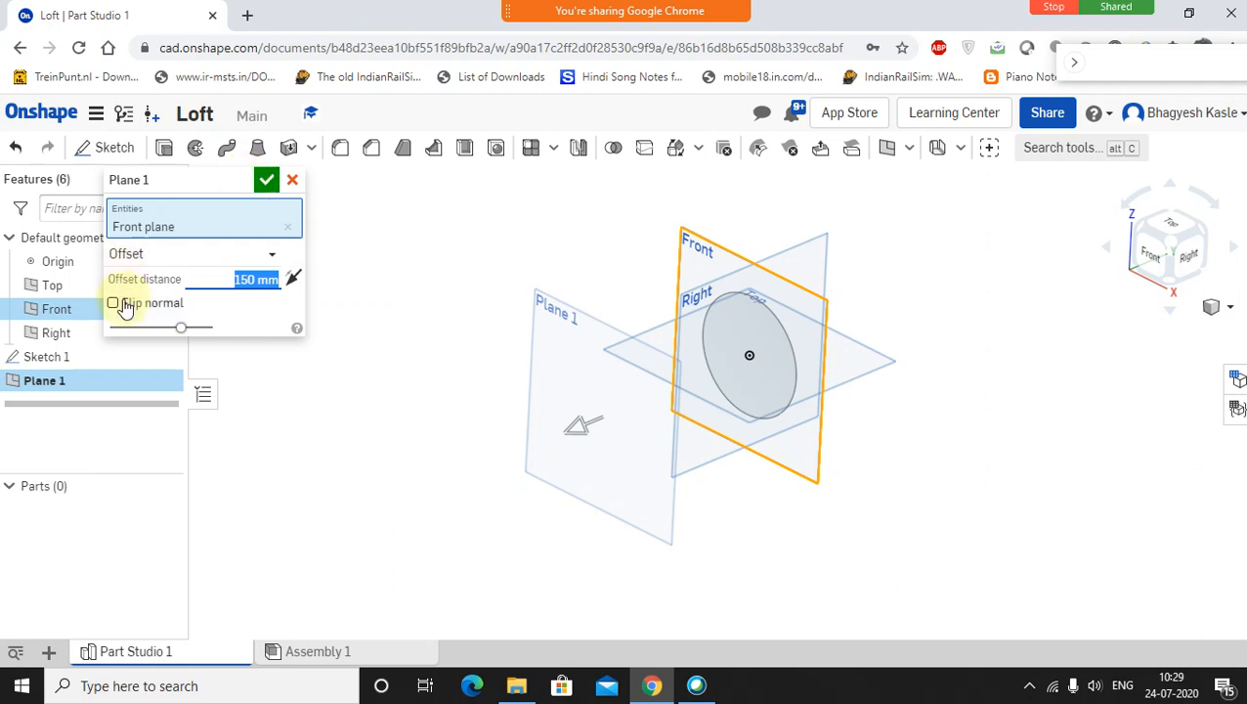
pyautogui.click(291, 282)
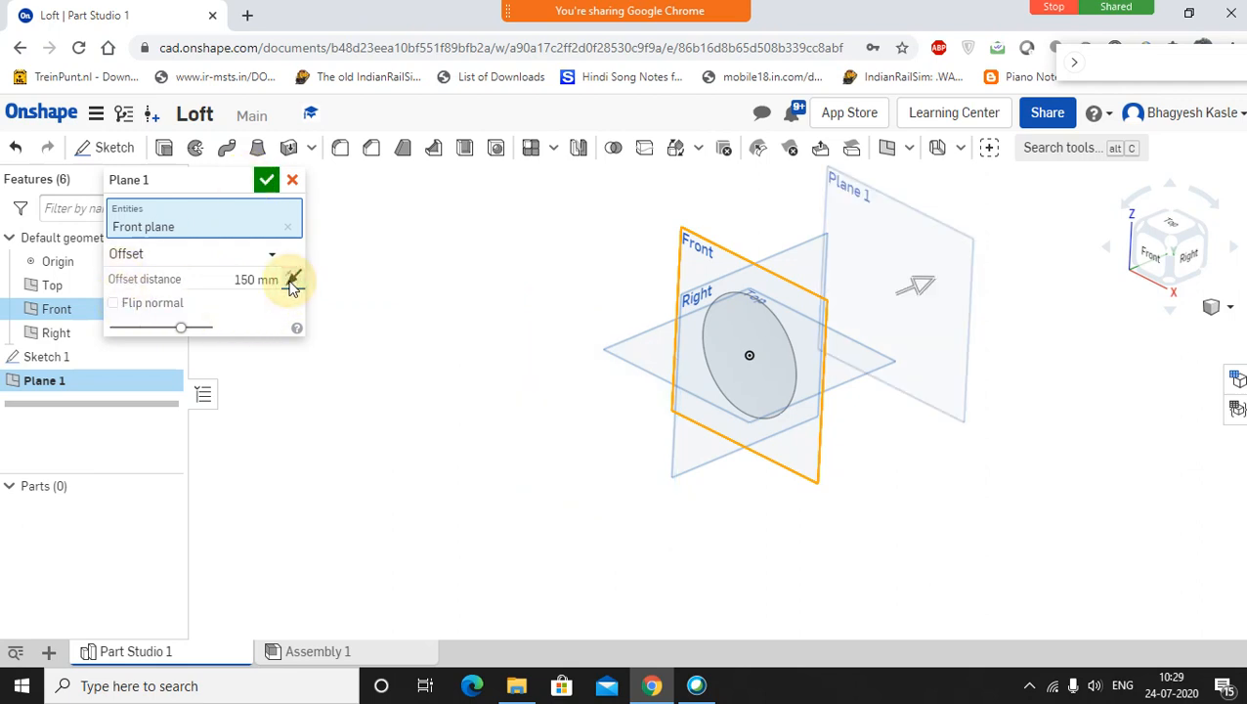
pyautogui.click(292, 281)
pyautogui.click(270, 181)
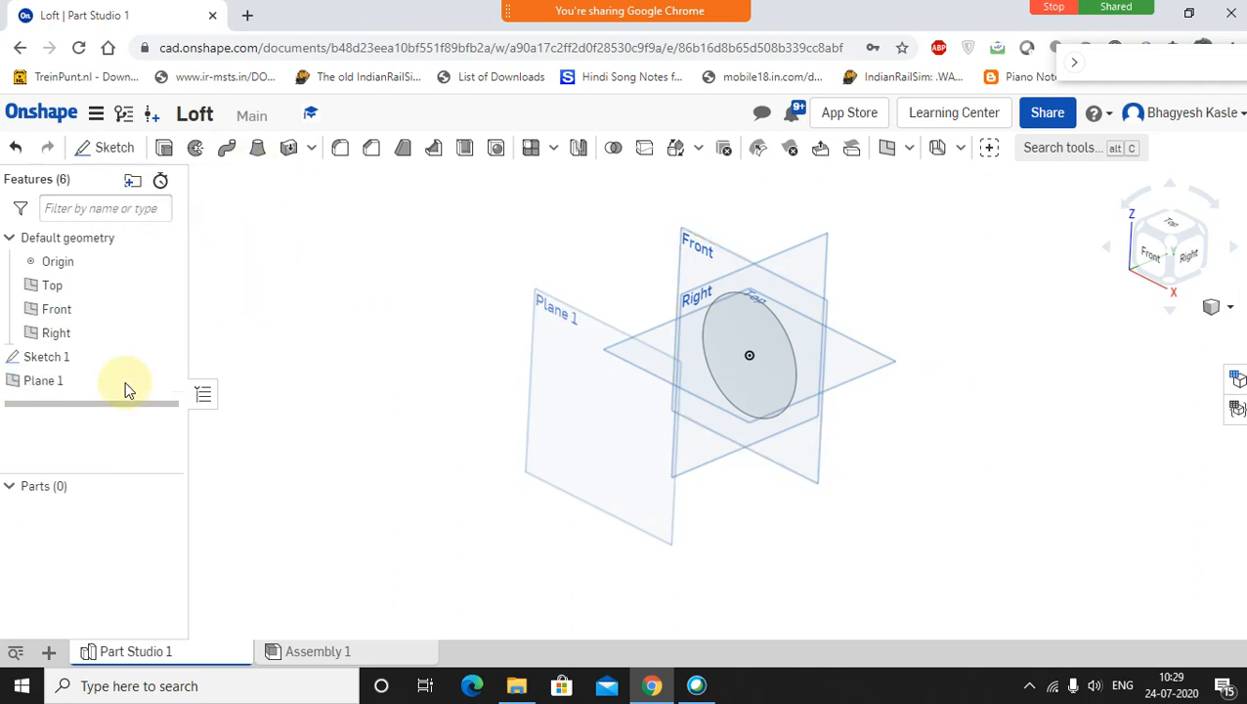
# Step: Start a new sketch on Plane 1 and view it normal to that plane
pyautogui.click(560, 300)
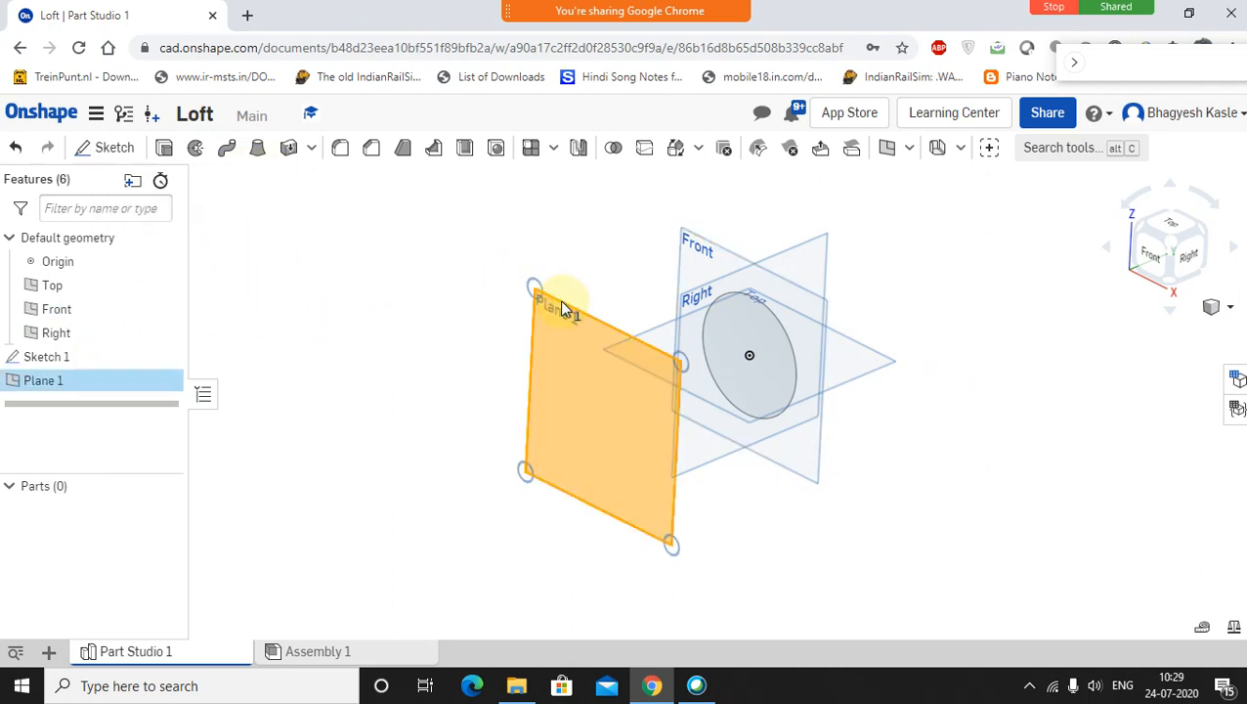
pyautogui.rightClick(557, 314)
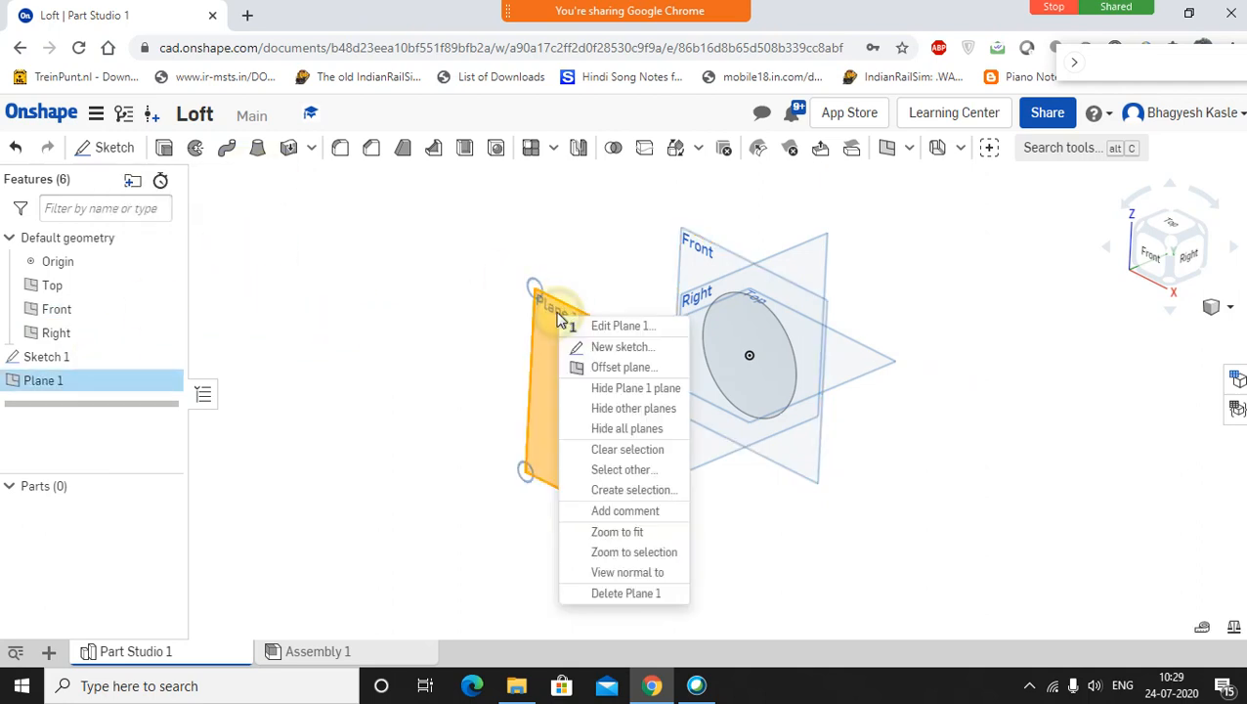
pyautogui.click(600, 349)
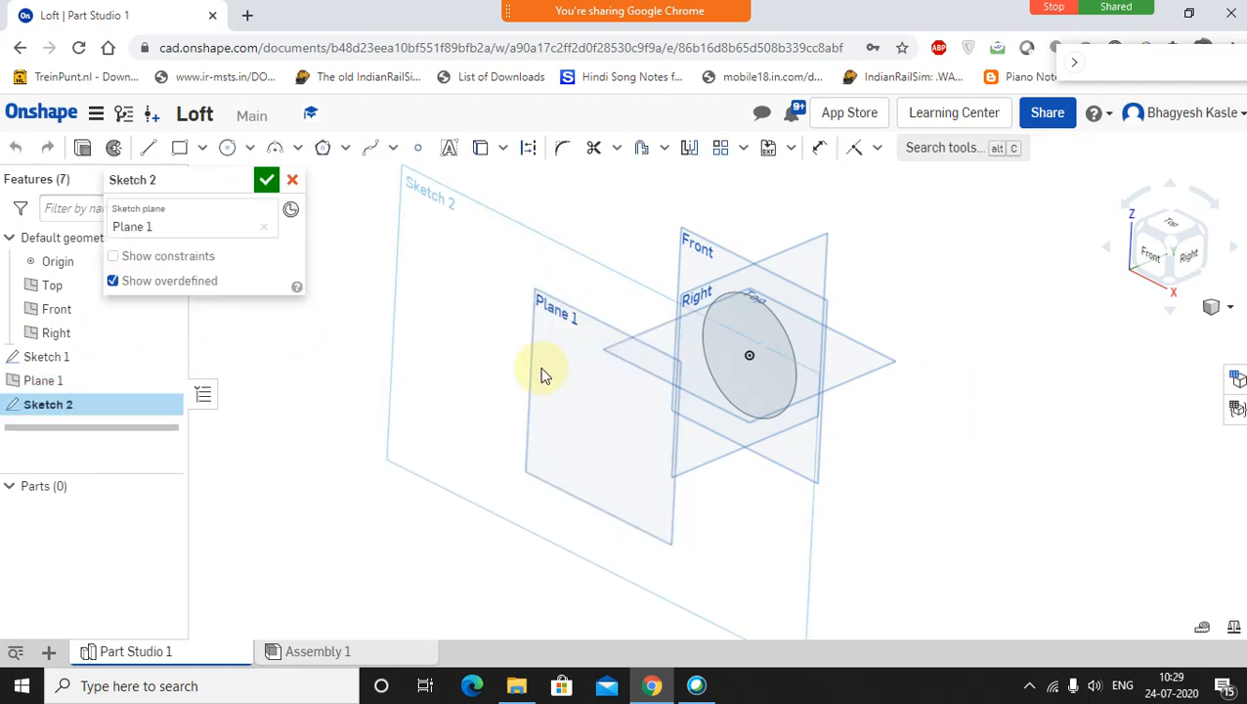
pyautogui.rightClick(45, 383)
pyautogui.click(95, 606)
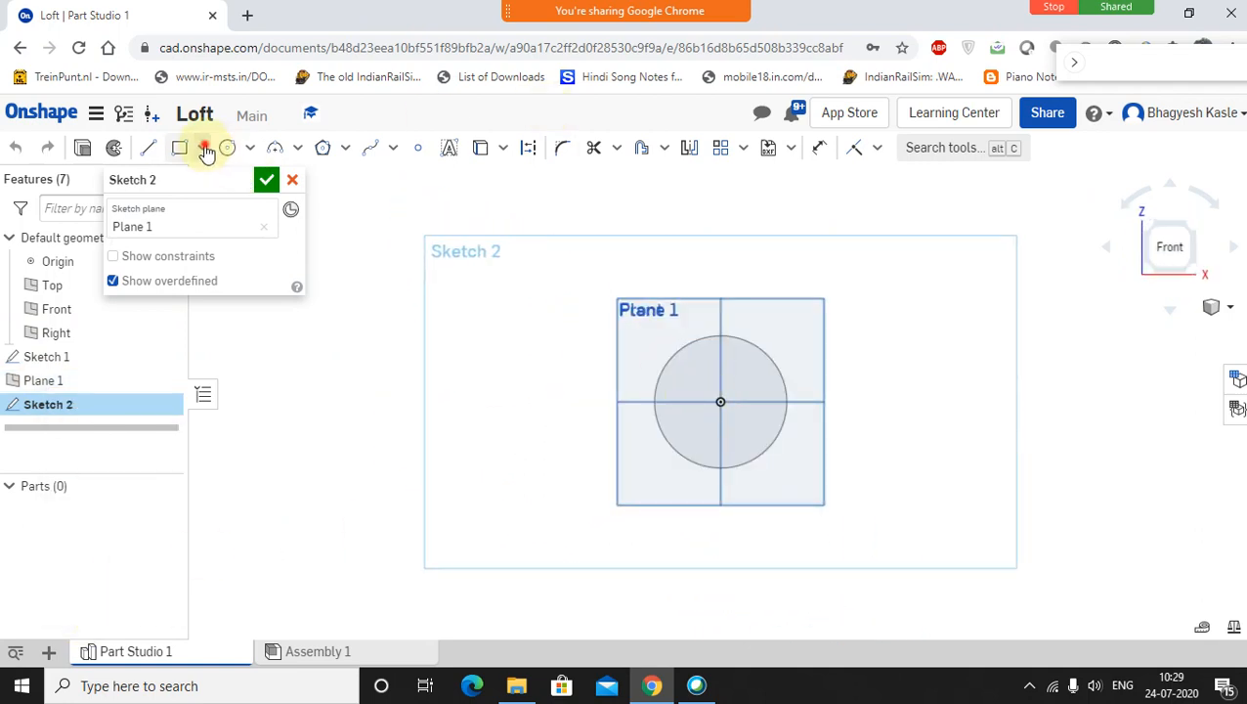
# Step: Sketch a center rectangle about 139 mm wide and 134 mm high around the origin and finish the sketch
pyautogui.click(202, 147)
pyautogui.click(210, 207)
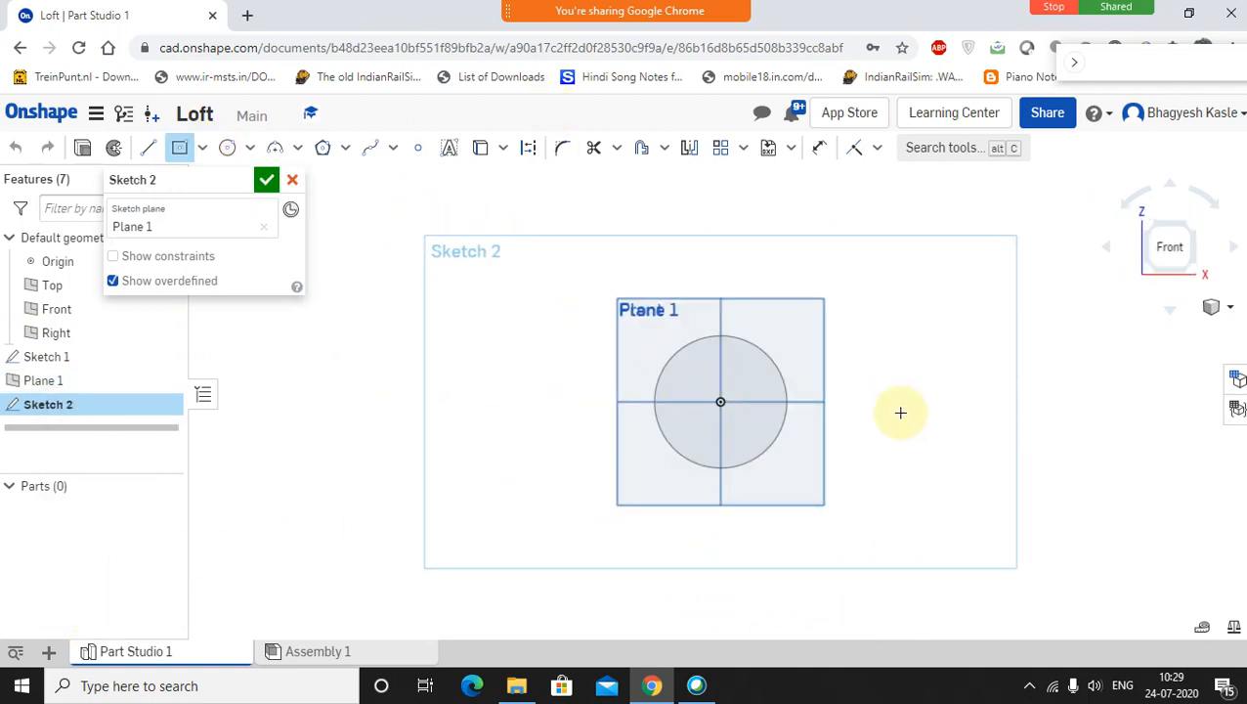
pyautogui.click(720, 402)
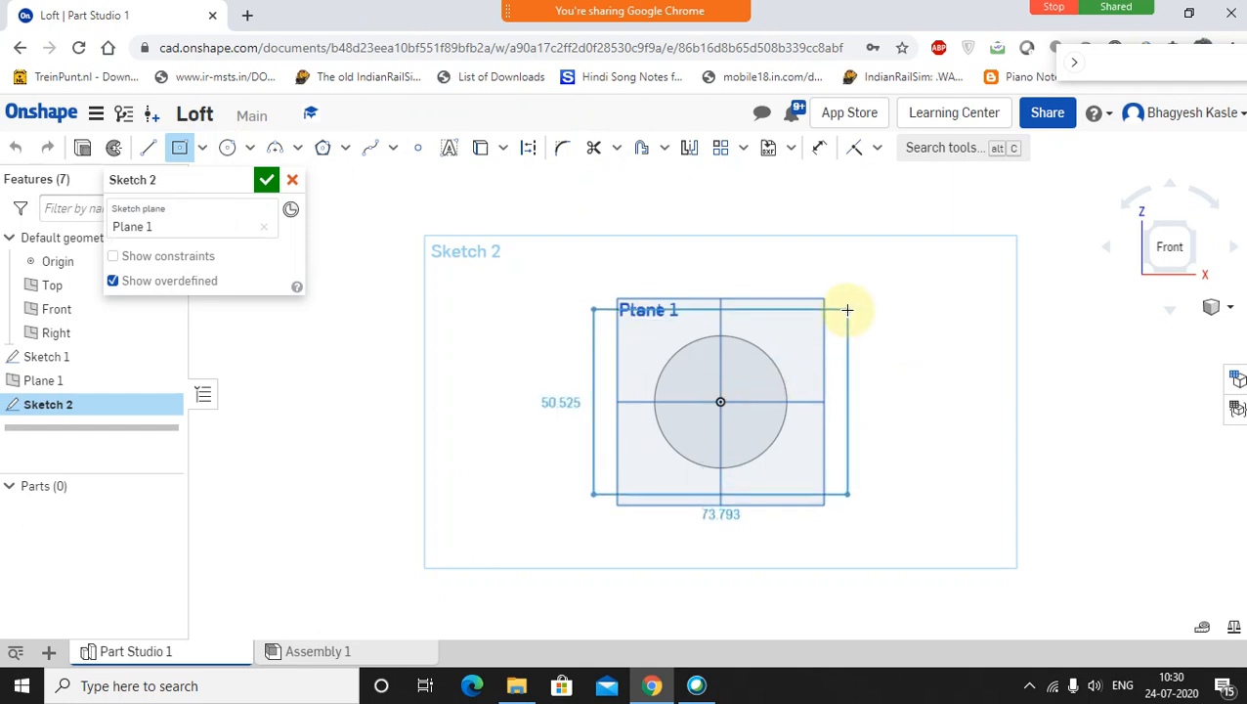
pyautogui.click(816, 307)
pyautogui.rightClick(851, 266)
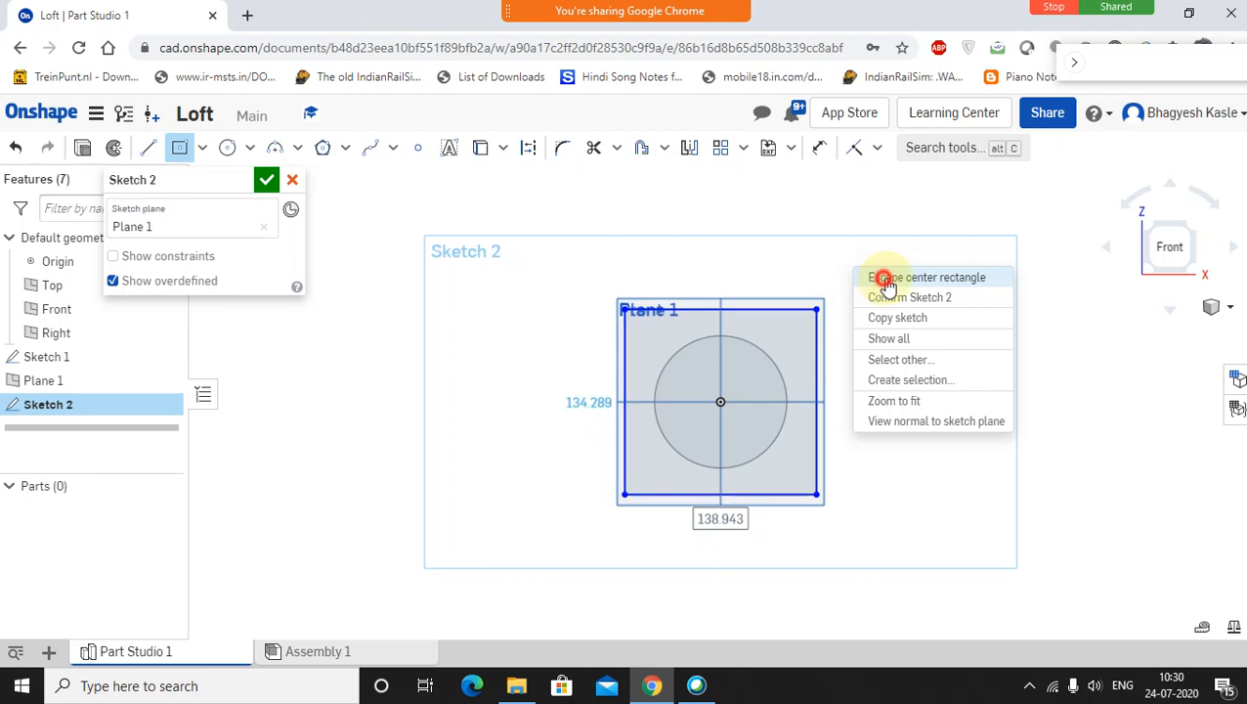
pyautogui.click(882, 279)
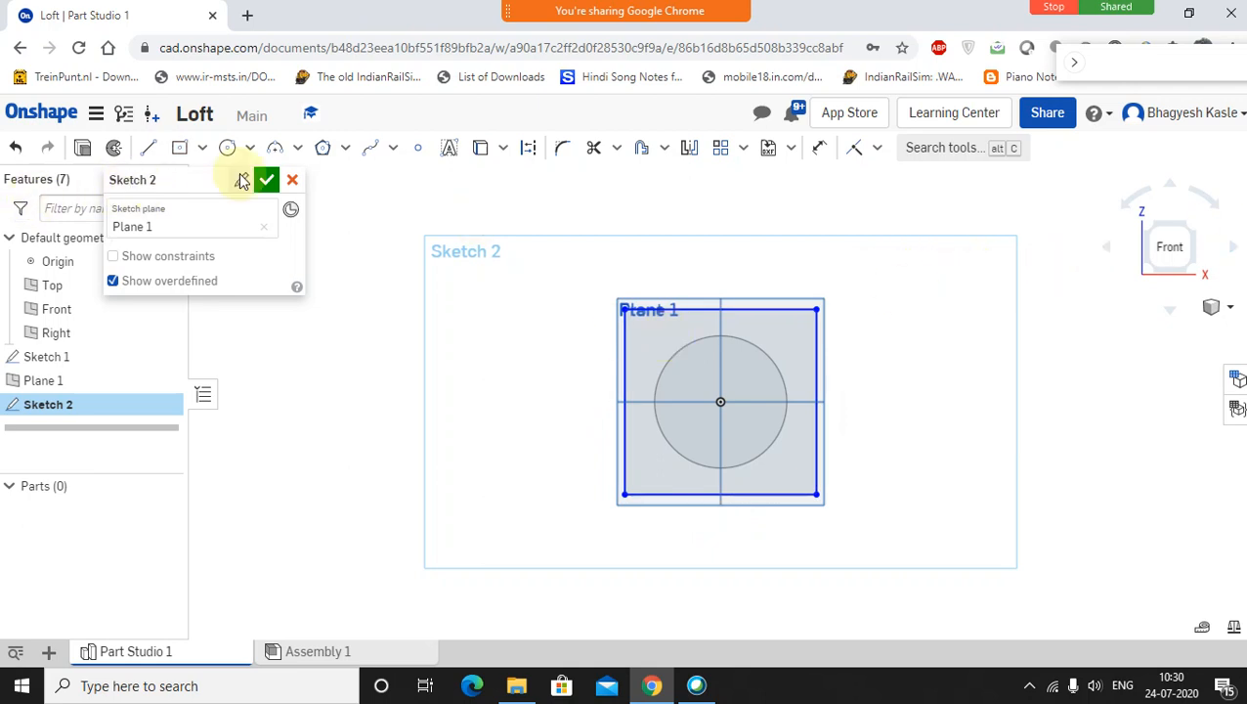
pyautogui.click(266, 178)
# Step: Create a plane offset 100 mm behind the Front plane, on the side opposite Plane 1, and accept it
pyautogui.rightClick(804, 241)
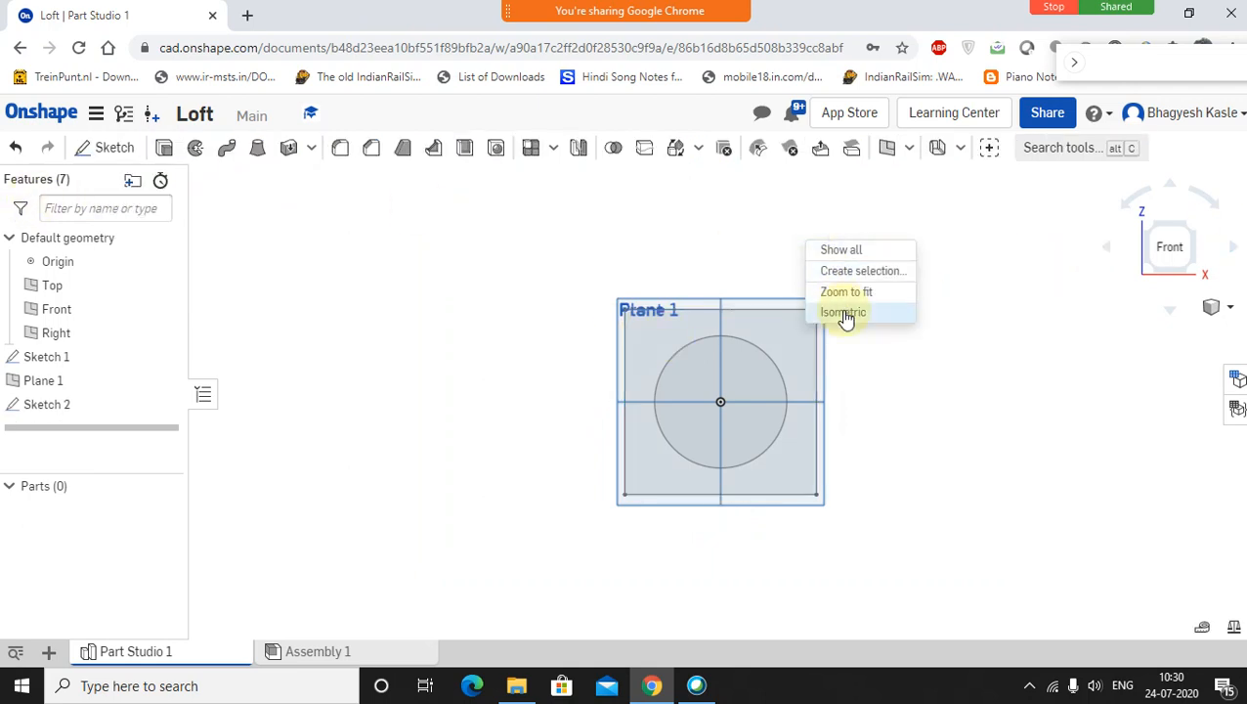
pyautogui.click(844, 312)
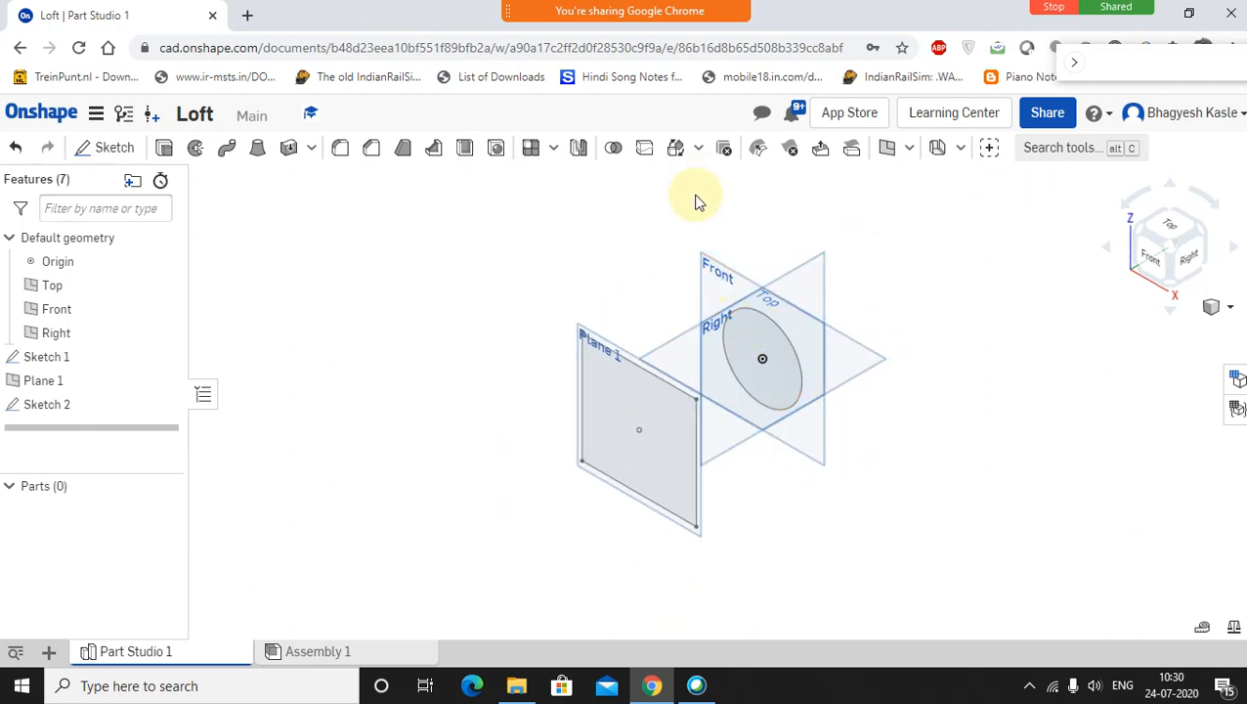
pyautogui.click(715, 262)
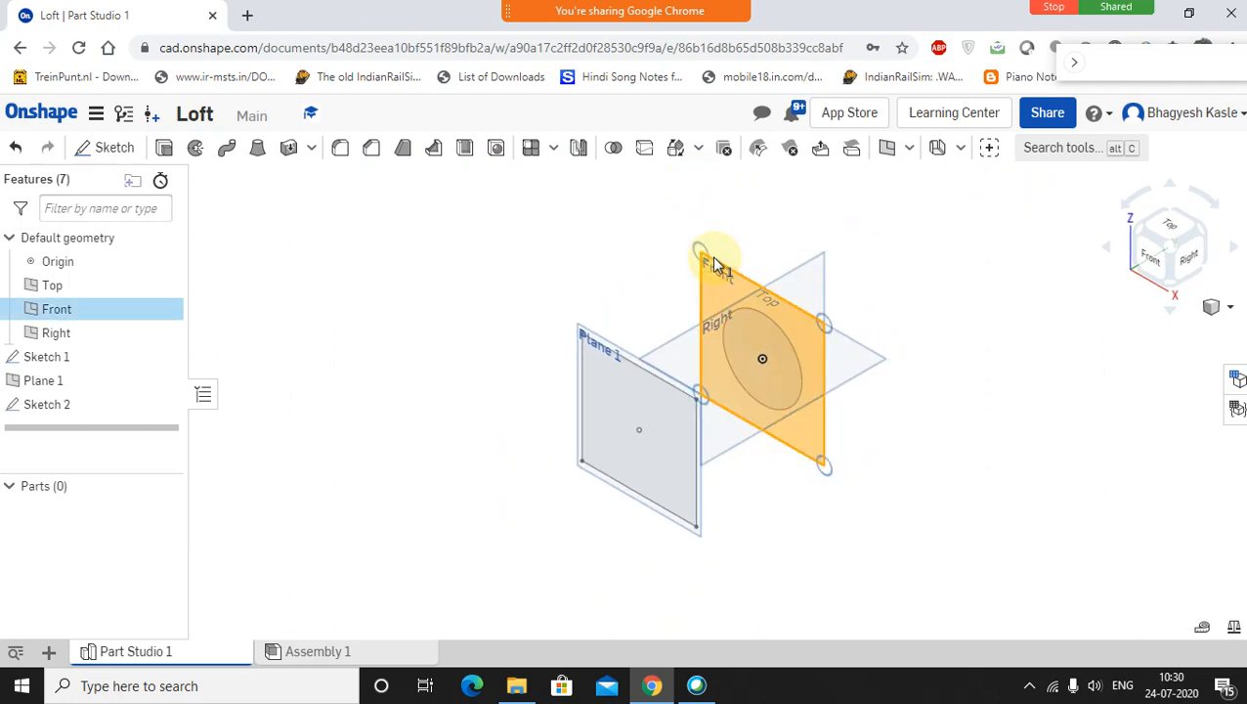
pyautogui.click(887, 152)
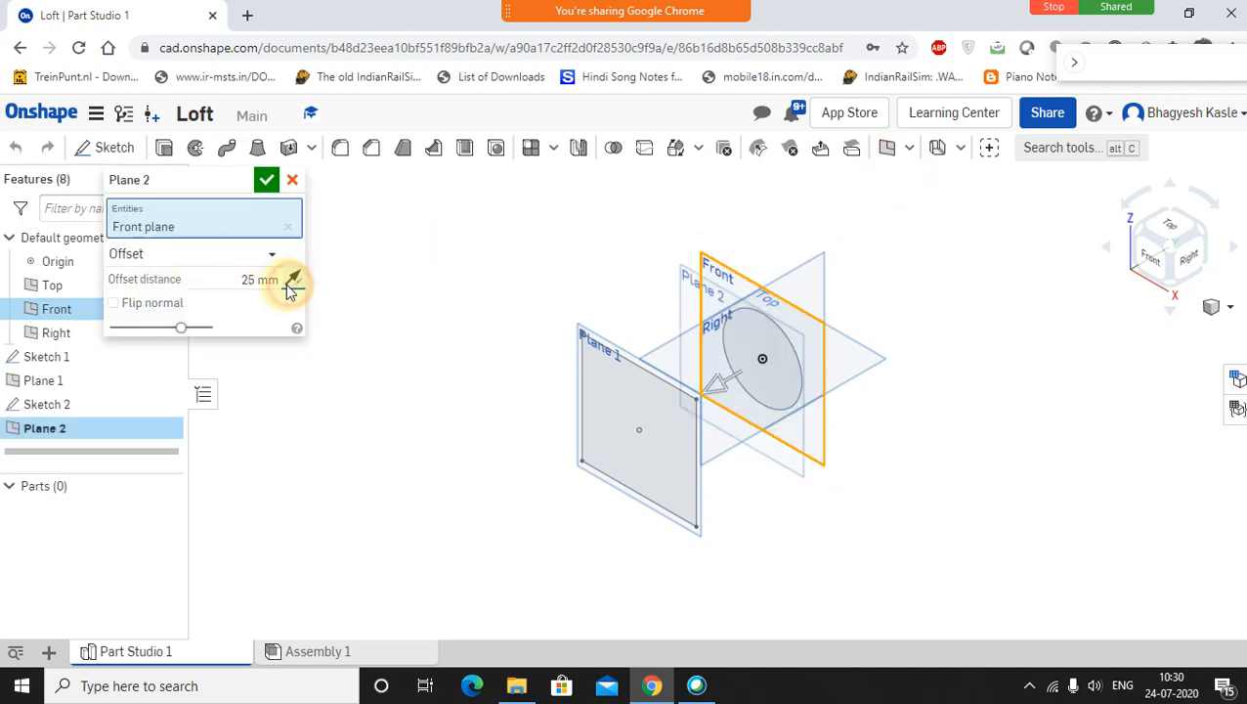
pyautogui.click(292, 282)
pyautogui.click(247, 279)
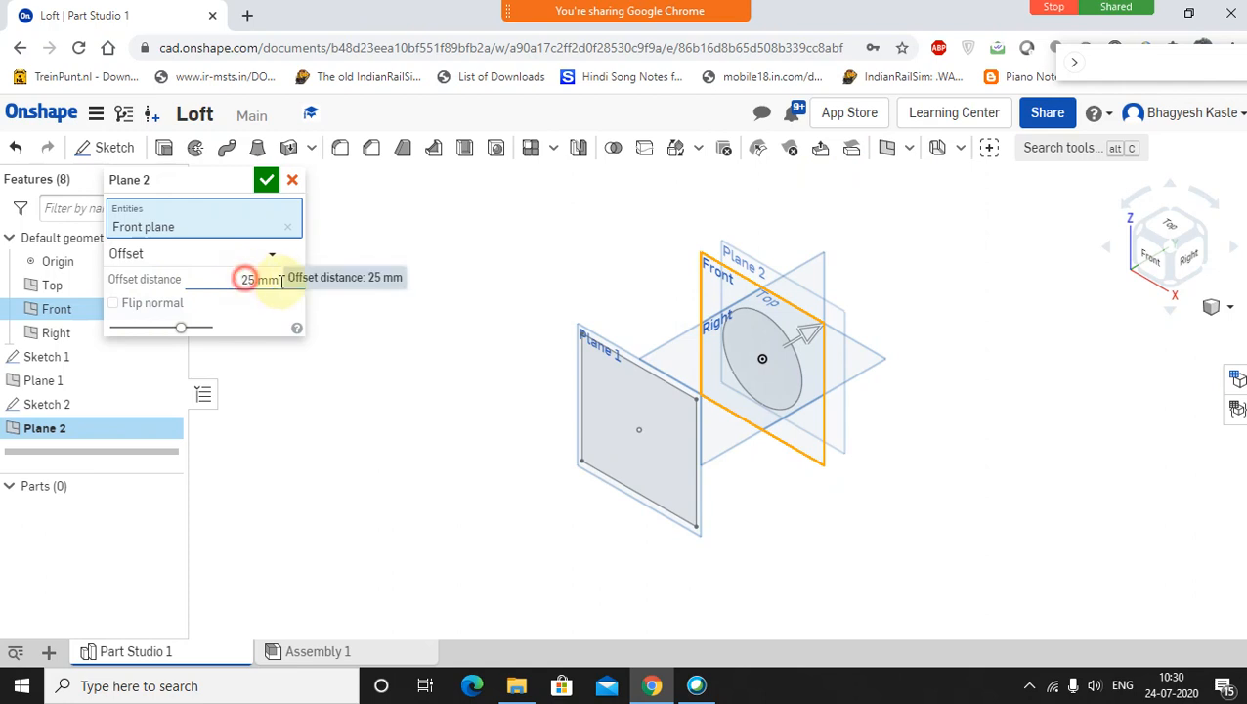
pyautogui.press('BackSpace')
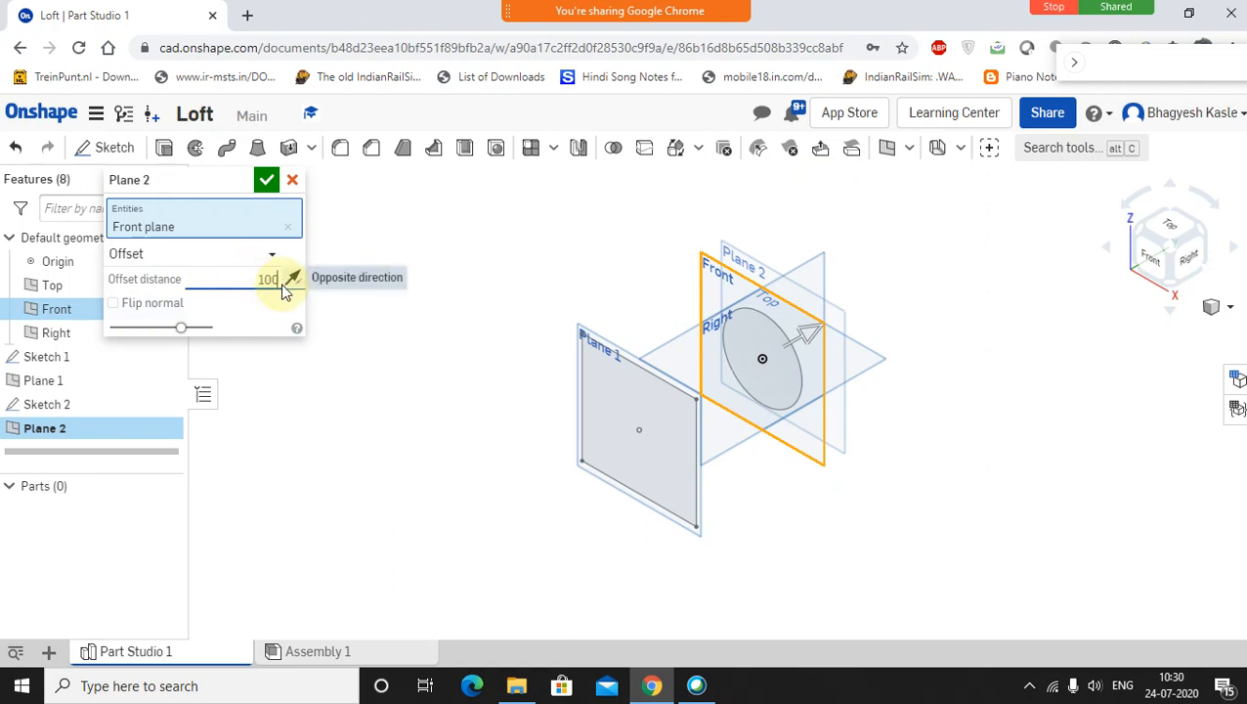
pyautogui.write('100')
pyautogui.press('Return')
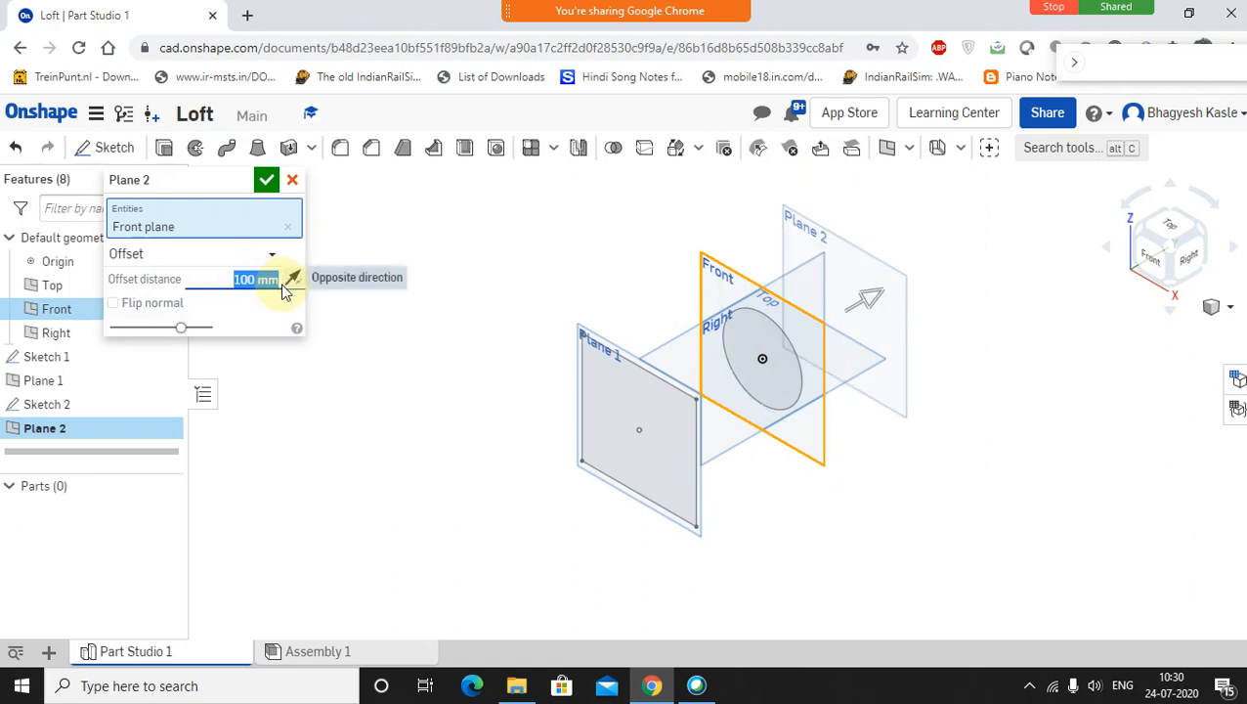
pyautogui.click(266, 179)
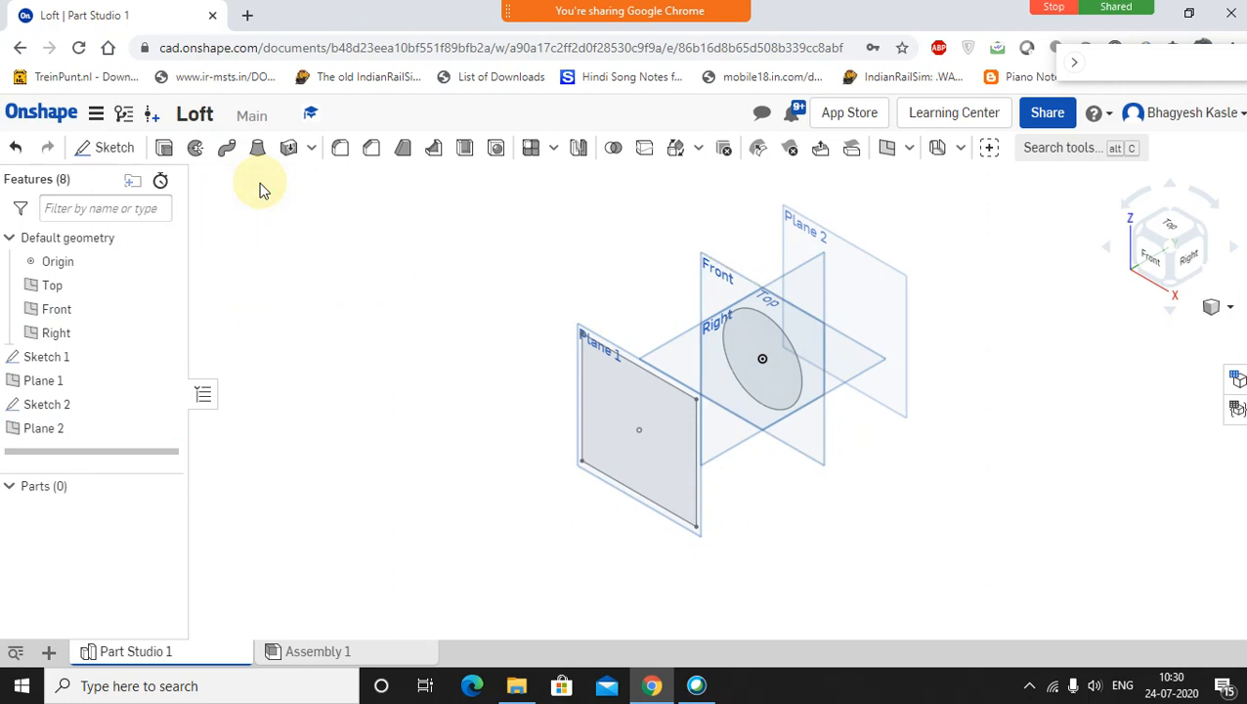
# Step: Start a new sketch on Plane 2 and view it normal to that plane
pyautogui.click(872, 260)
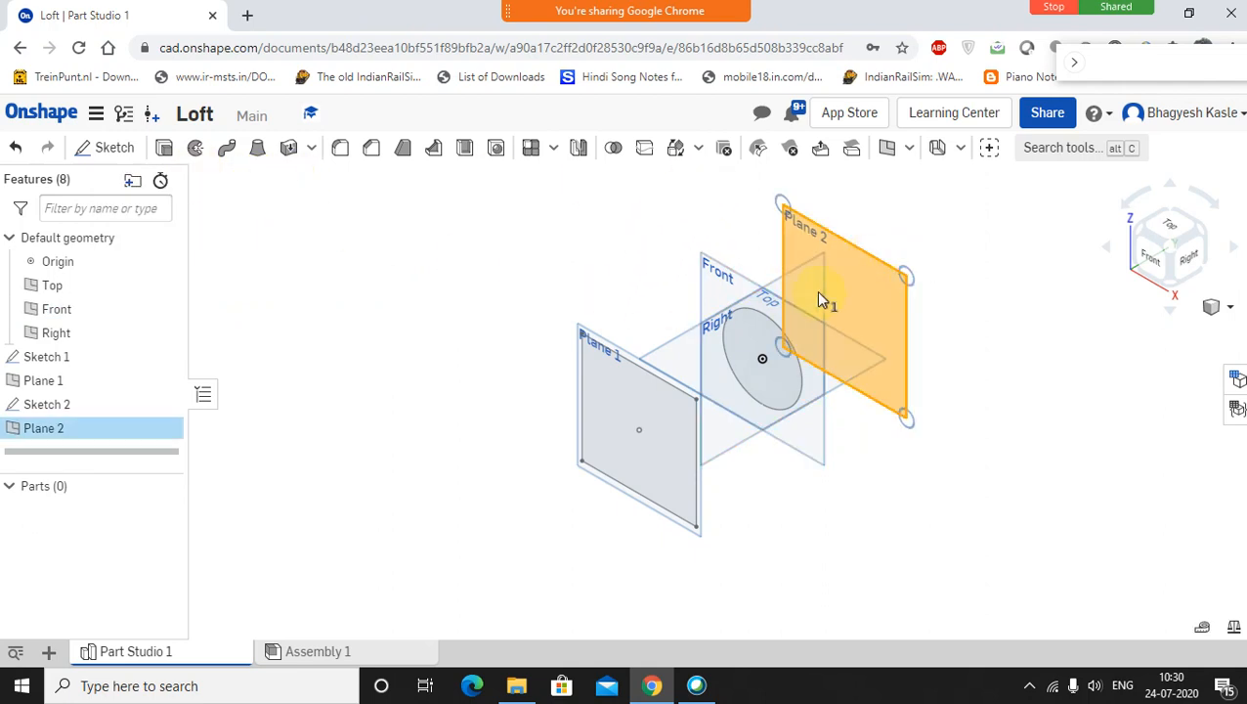
pyautogui.rightClick(850, 284)
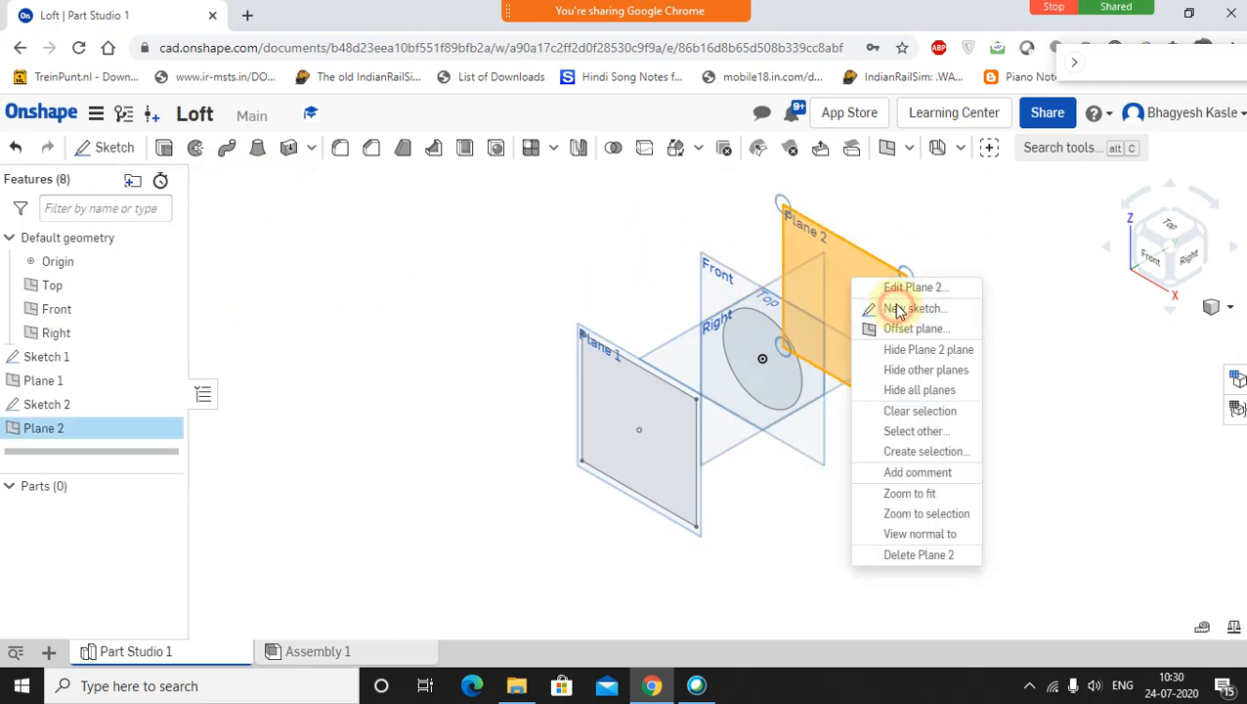
pyautogui.press('Escape')
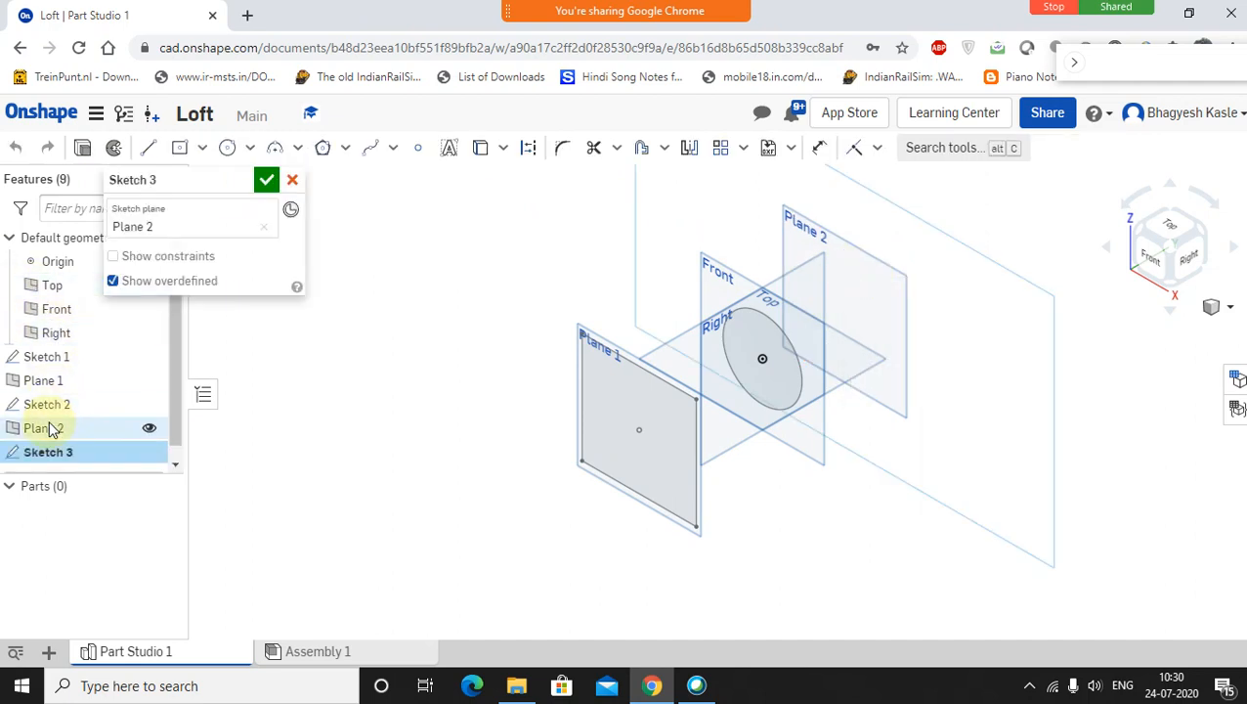
pyautogui.rightClick(49, 430)
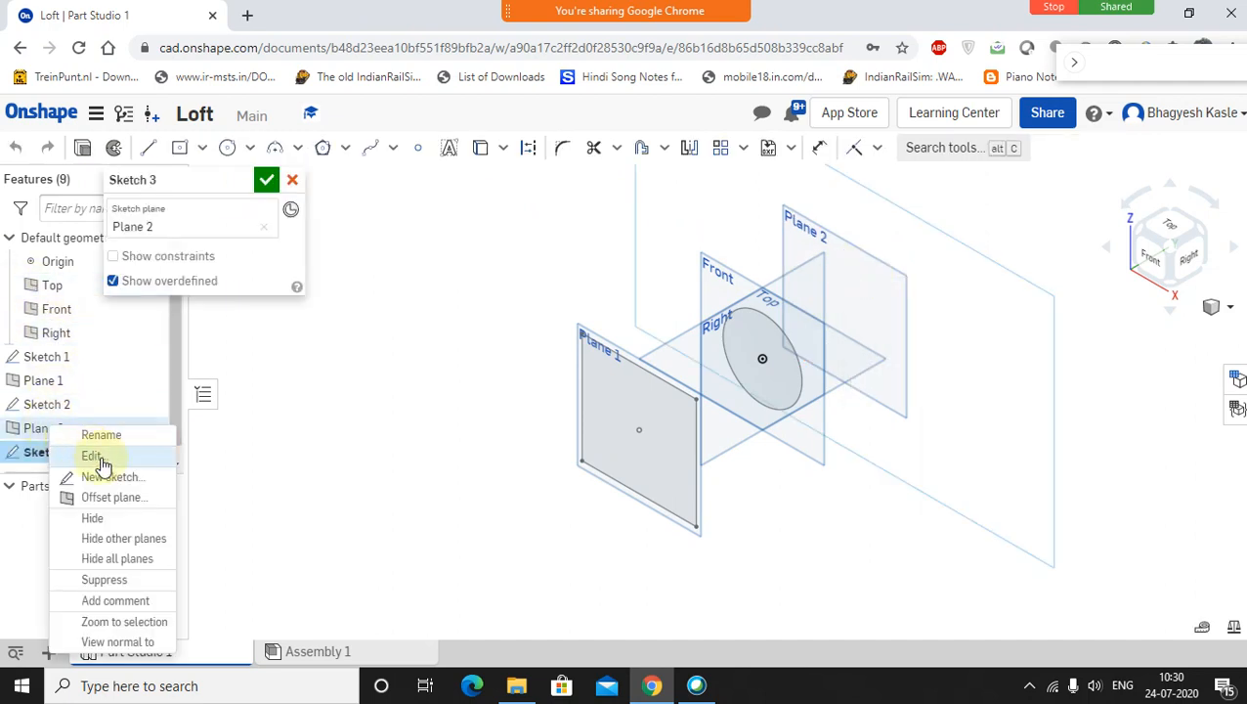
pyautogui.click(116, 641)
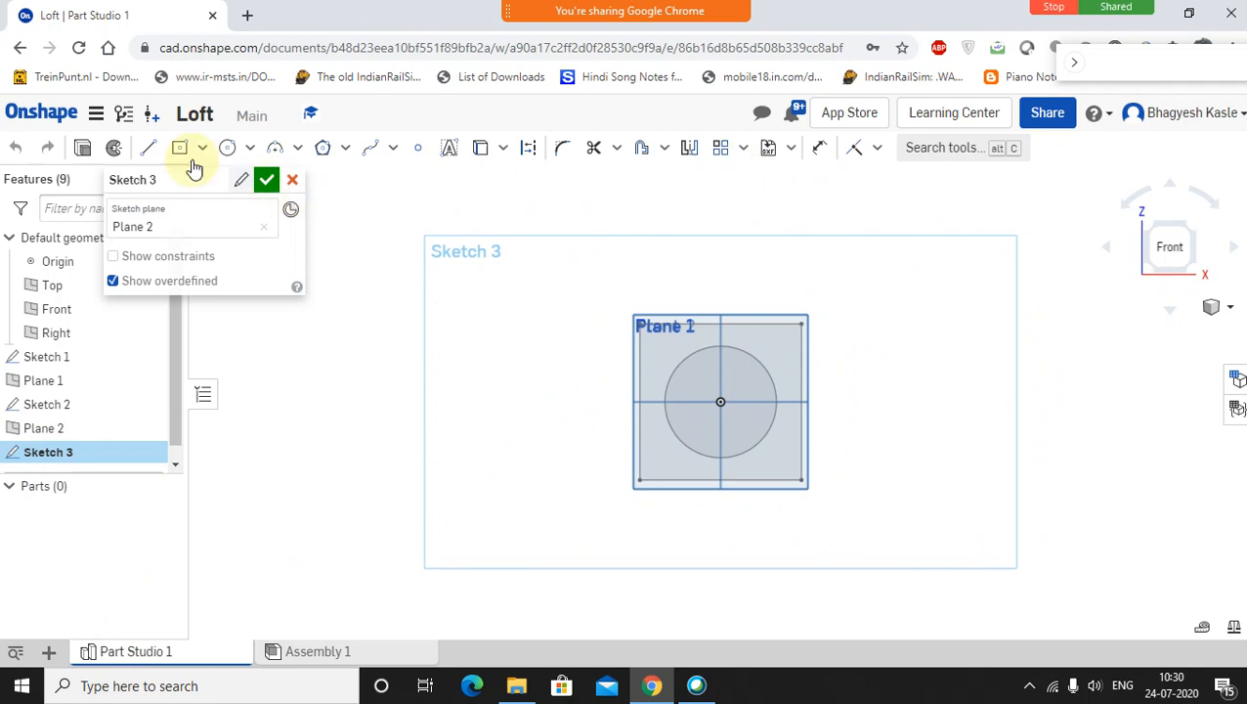
# Step: Sketch an ellipse about 127 mm wide and 115 mm high centred on the origin, finish the sketch and return to the isometric view
pyautogui.click(248, 153)
pyautogui.click(262, 244)
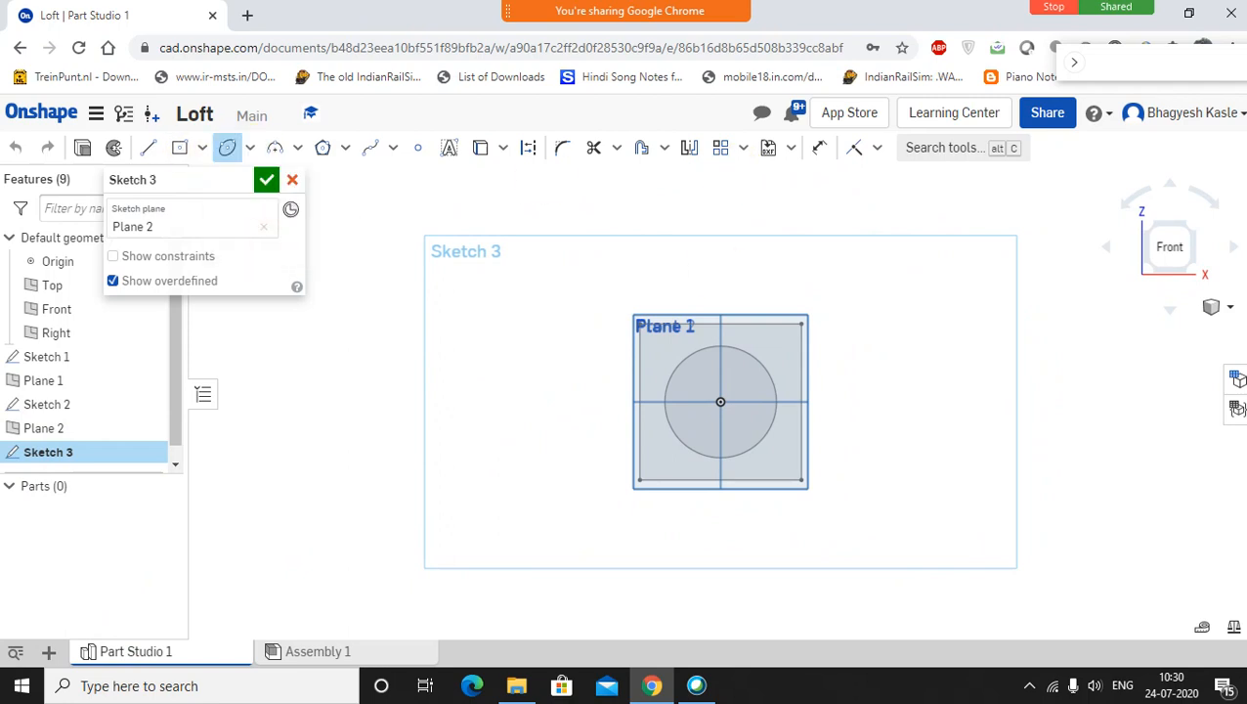
pyautogui.click(720, 401)
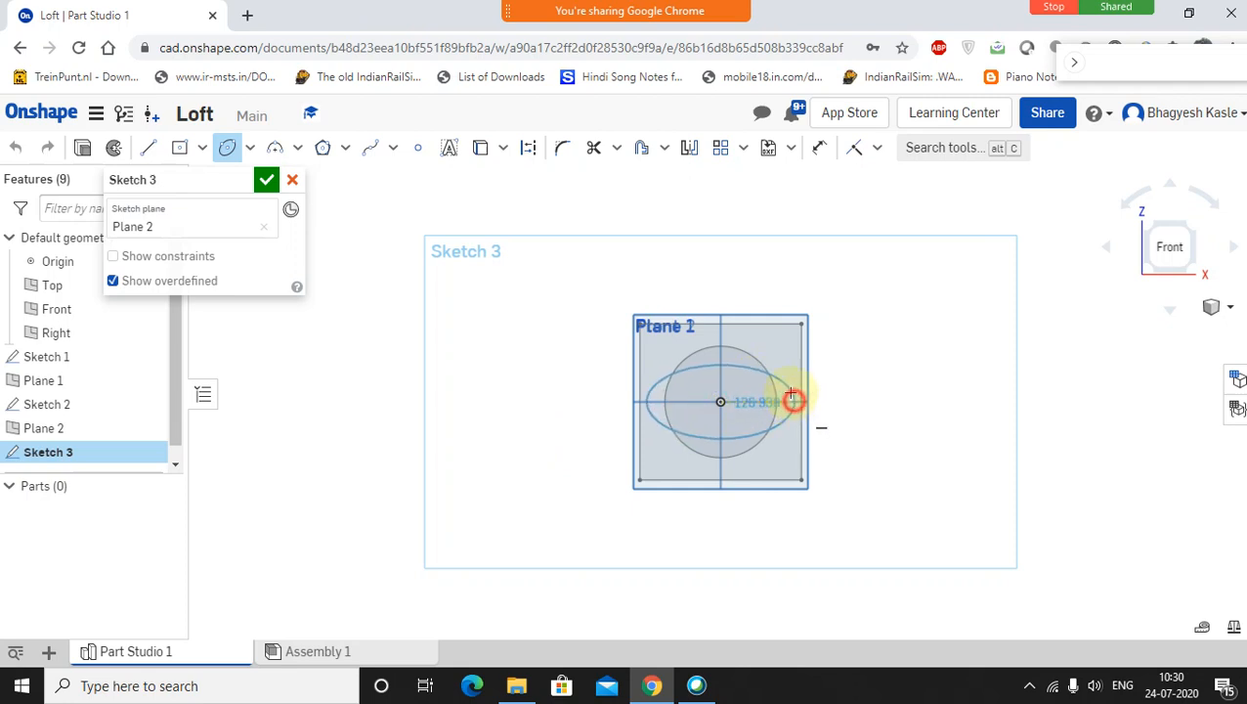
pyautogui.click(793, 400)
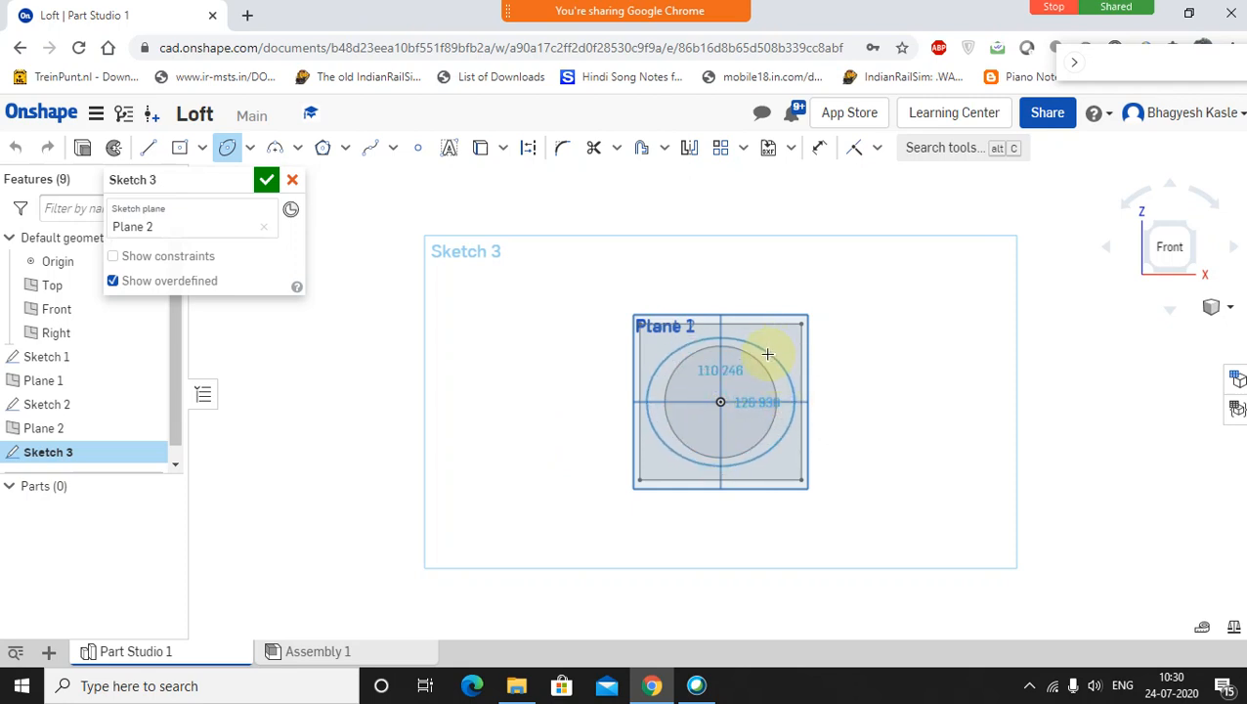
pyautogui.click(768, 349)
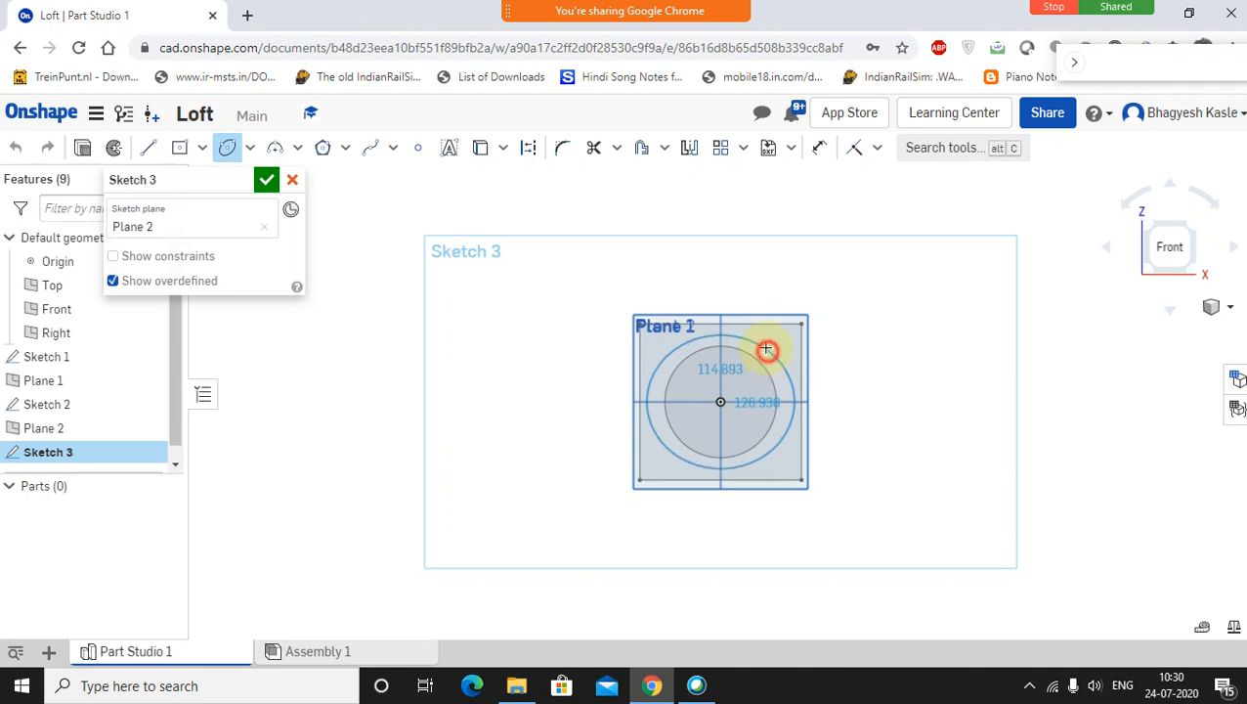
pyautogui.rightClick(875, 265)
pyautogui.click(896, 275)
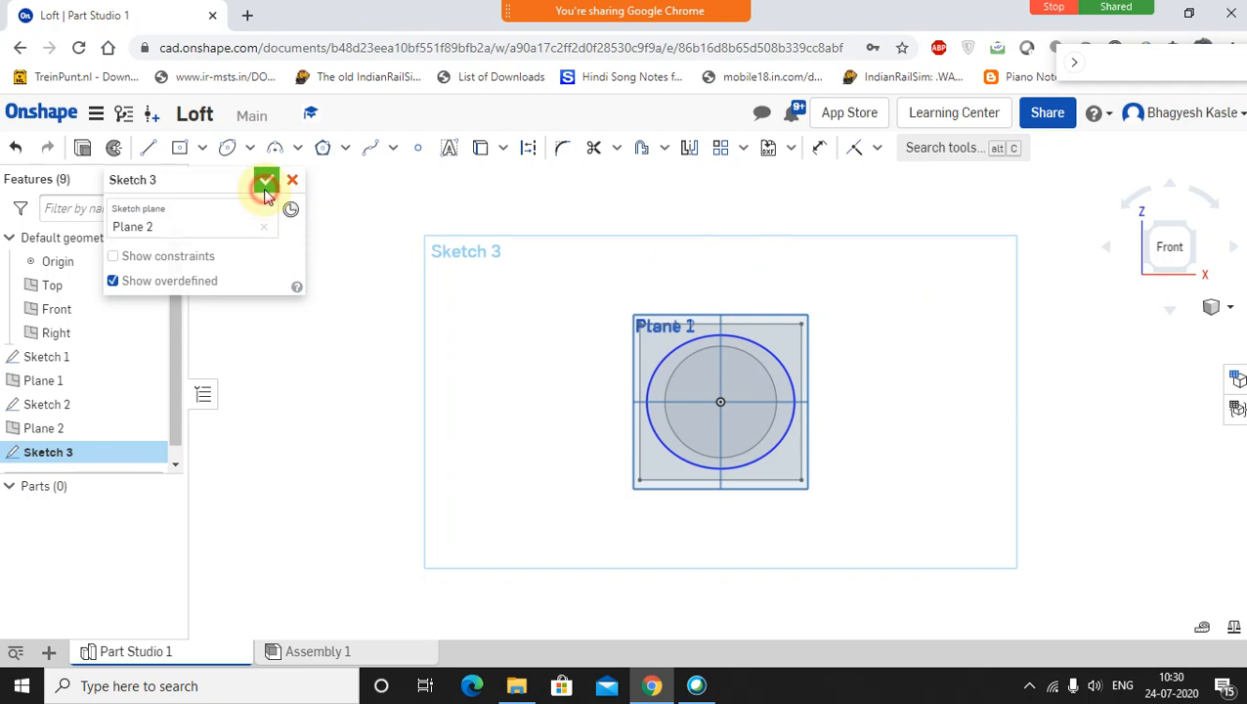
pyautogui.click(266, 179)
pyautogui.scroll(5, 819, 405)
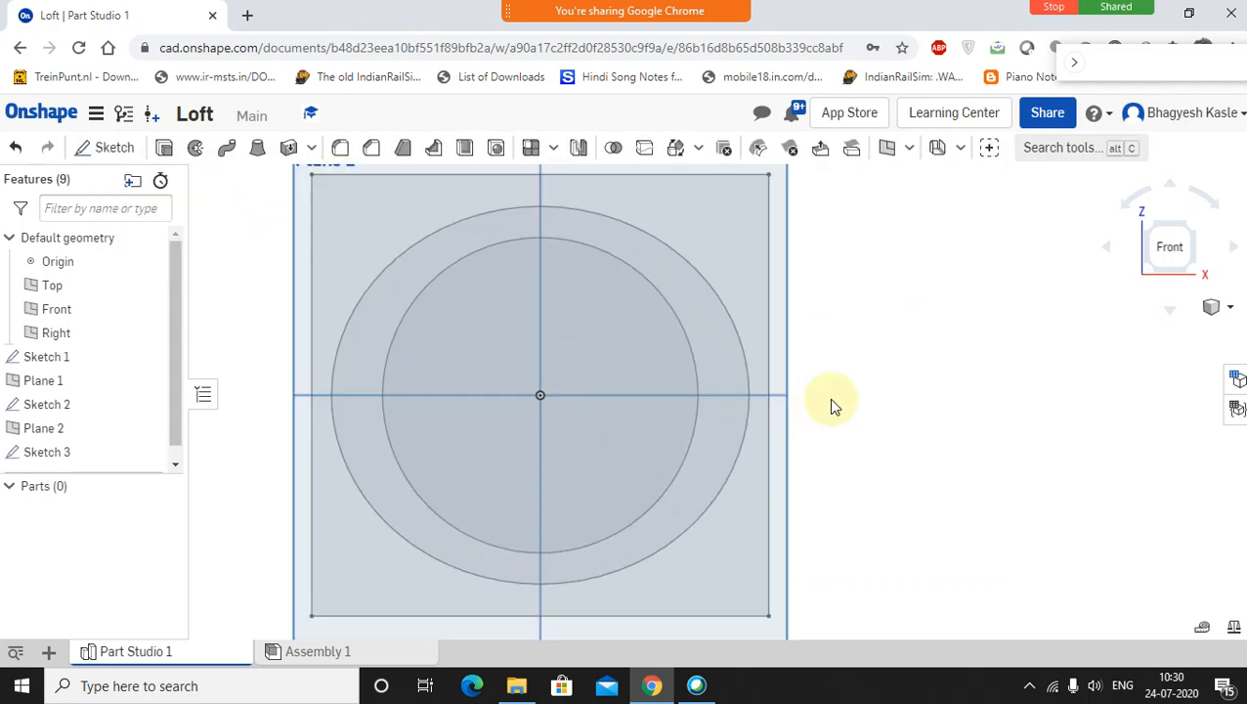
pyautogui.scroll(-3, 827, 398)
pyautogui.rightClick(880, 337)
pyautogui.click(926, 407)
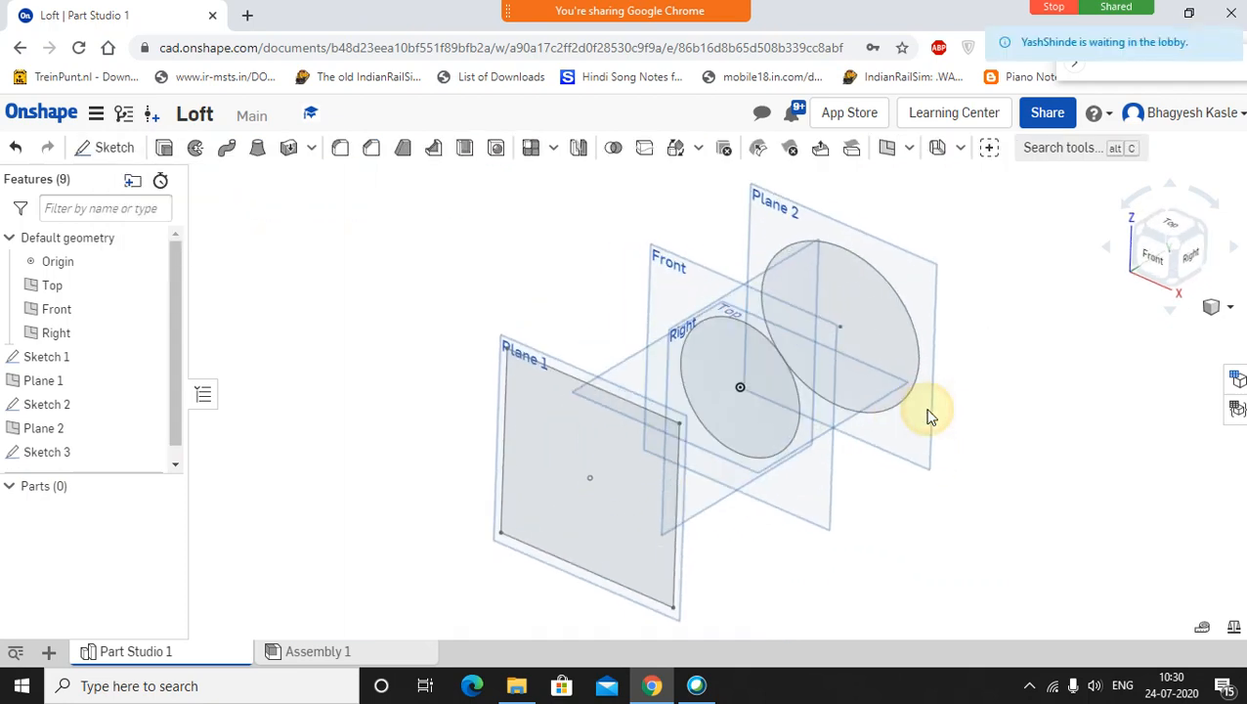
# Step: Admit the participant waiting in the meeting lobby and close the participants list
pyautogui.moveTo(622, 8)
pyautogui.click(789, 30)
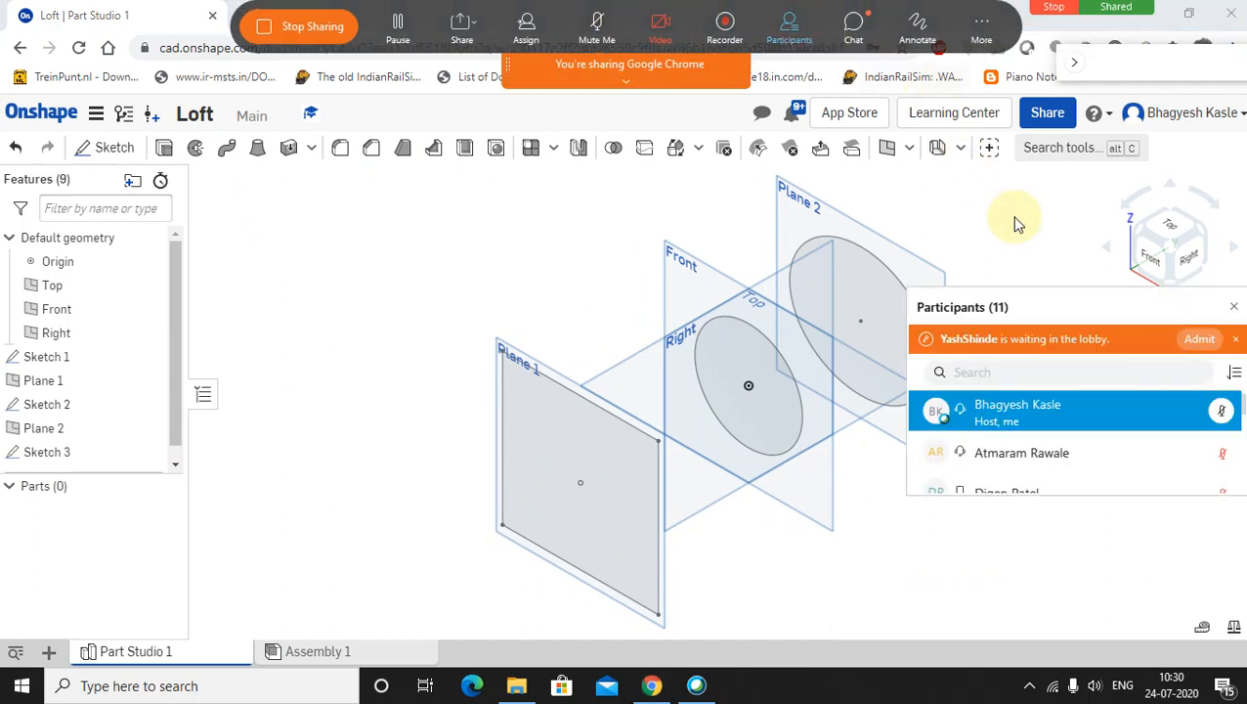
pyautogui.click(1199, 338)
pyautogui.click(1233, 307)
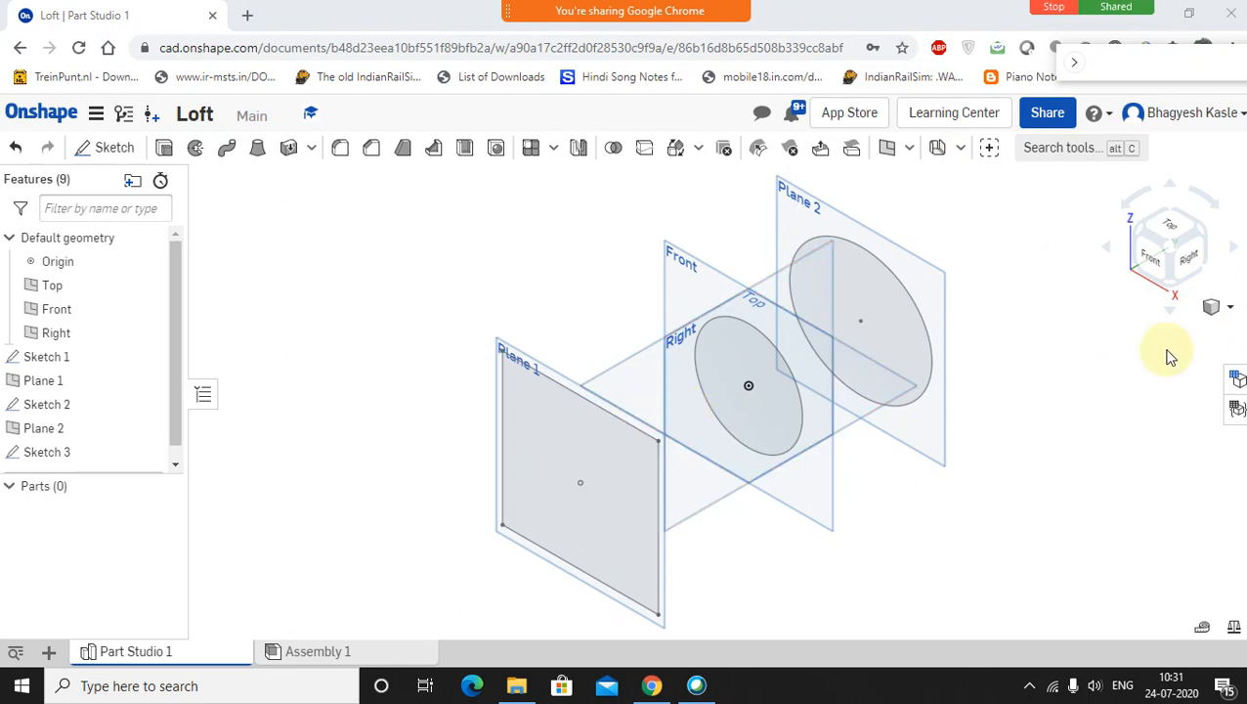
# Step: Start a new solid loft through the rectangle, the circle and the ellipse as profiles, in that order
pyautogui.click(362, 270)
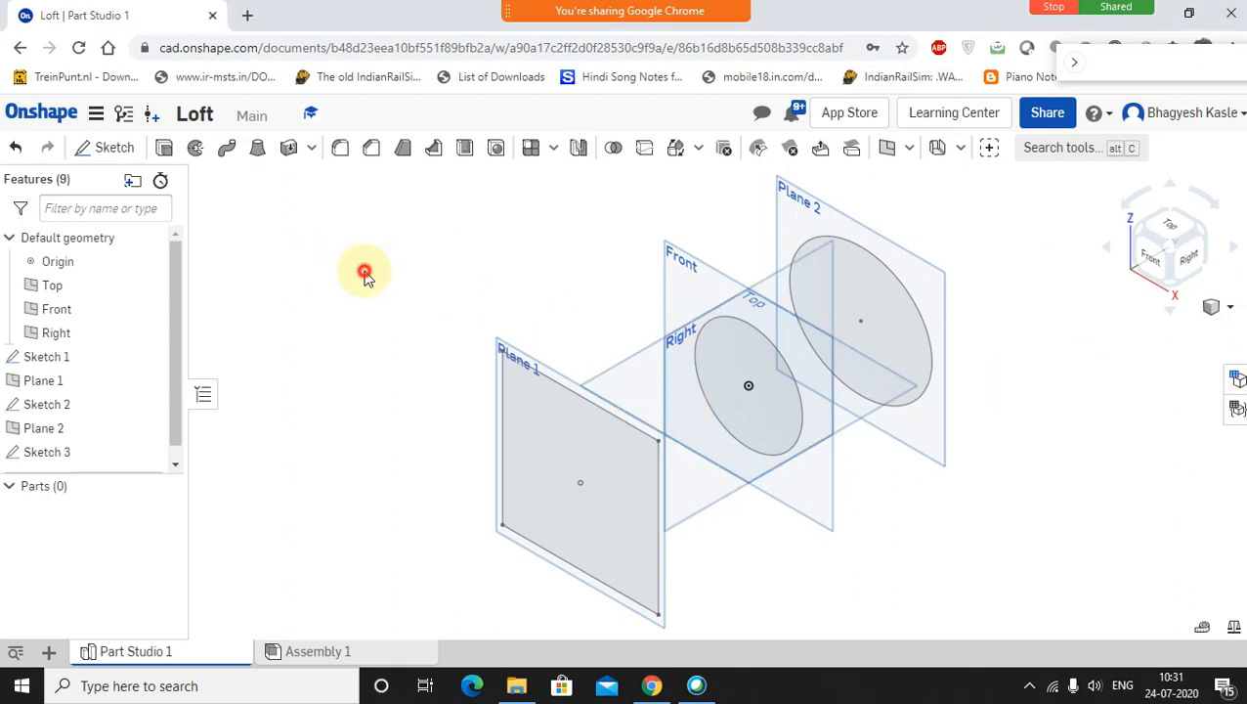
pyautogui.click(259, 152)
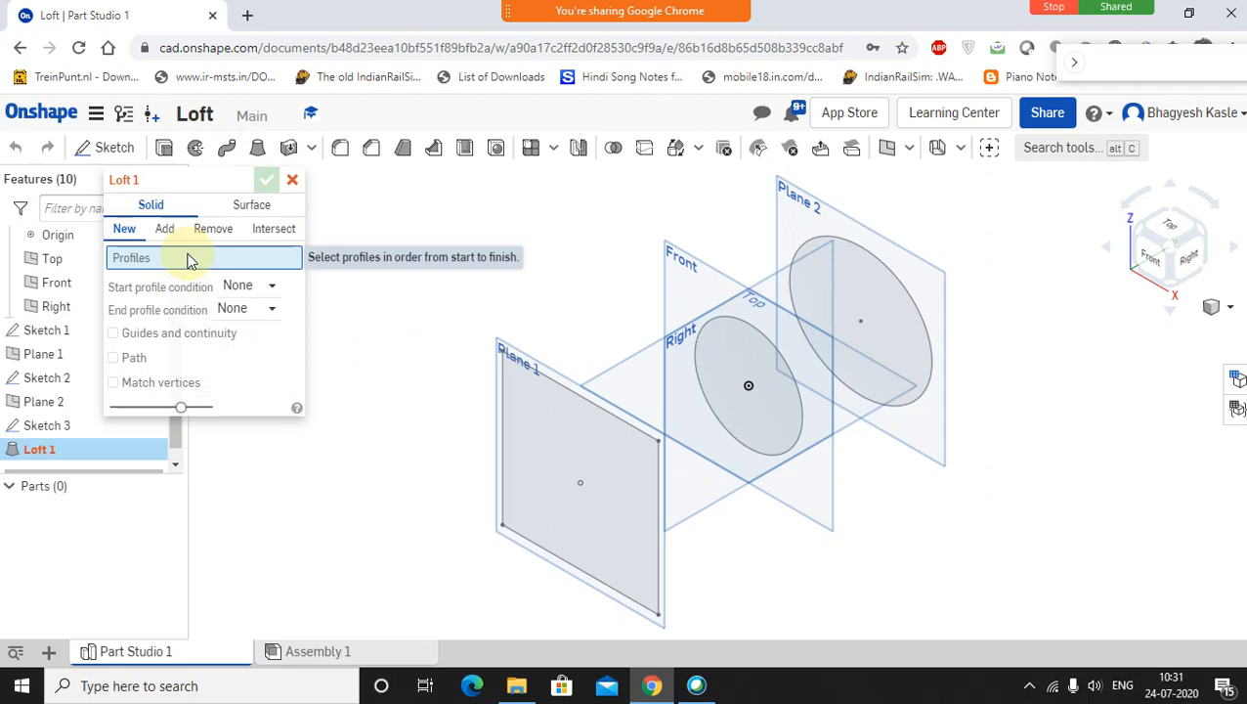
pyautogui.click(569, 395)
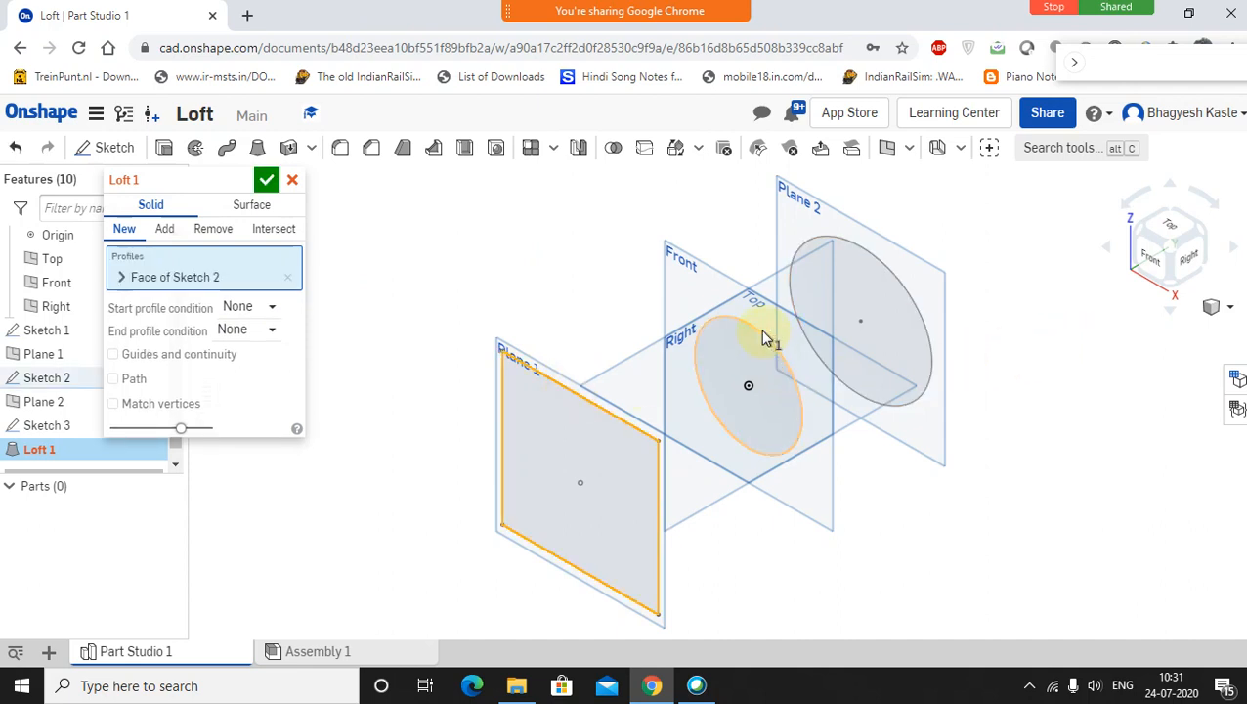
pyautogui.click(762, 333)
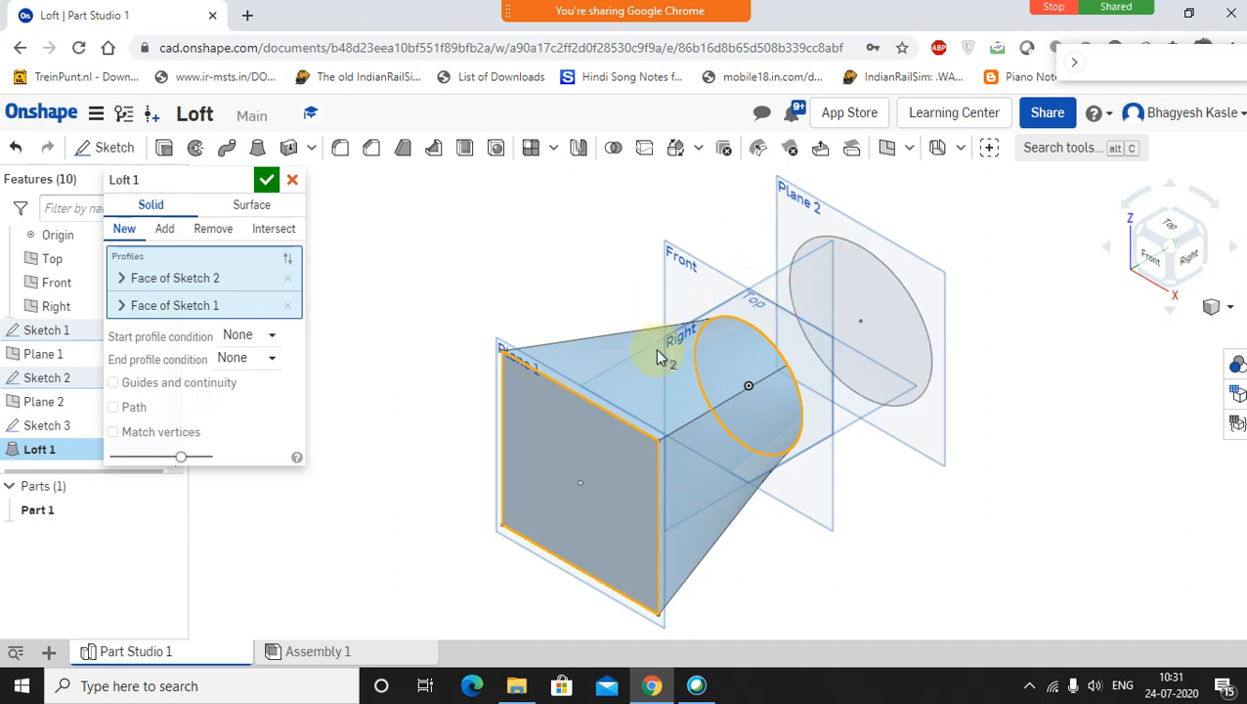
pyautogui.click(879, 262)
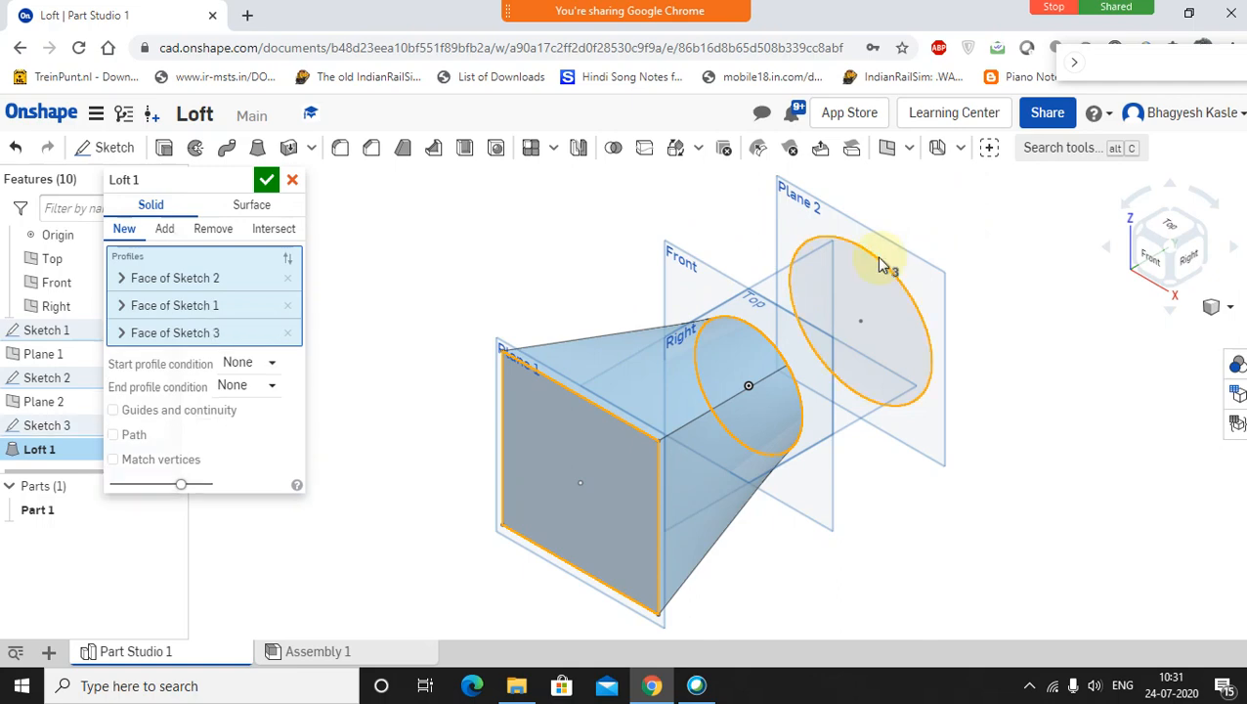
pyautogui.moveTo(1057, 411); pyautogui.dragTo(1026, 409, button='right')
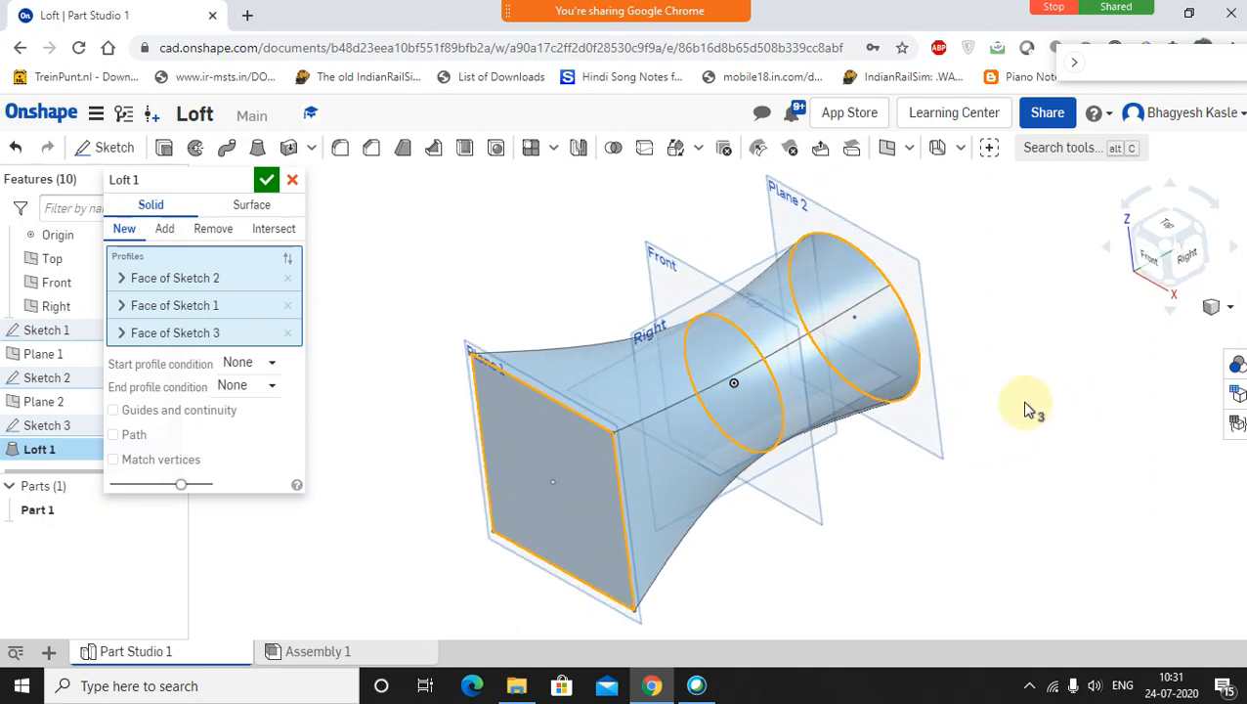
# Step: Set the loft's start profile condition to Normal to profile and inspect the surface where it leaves the rectangle
pyautogui.click(275, 366)
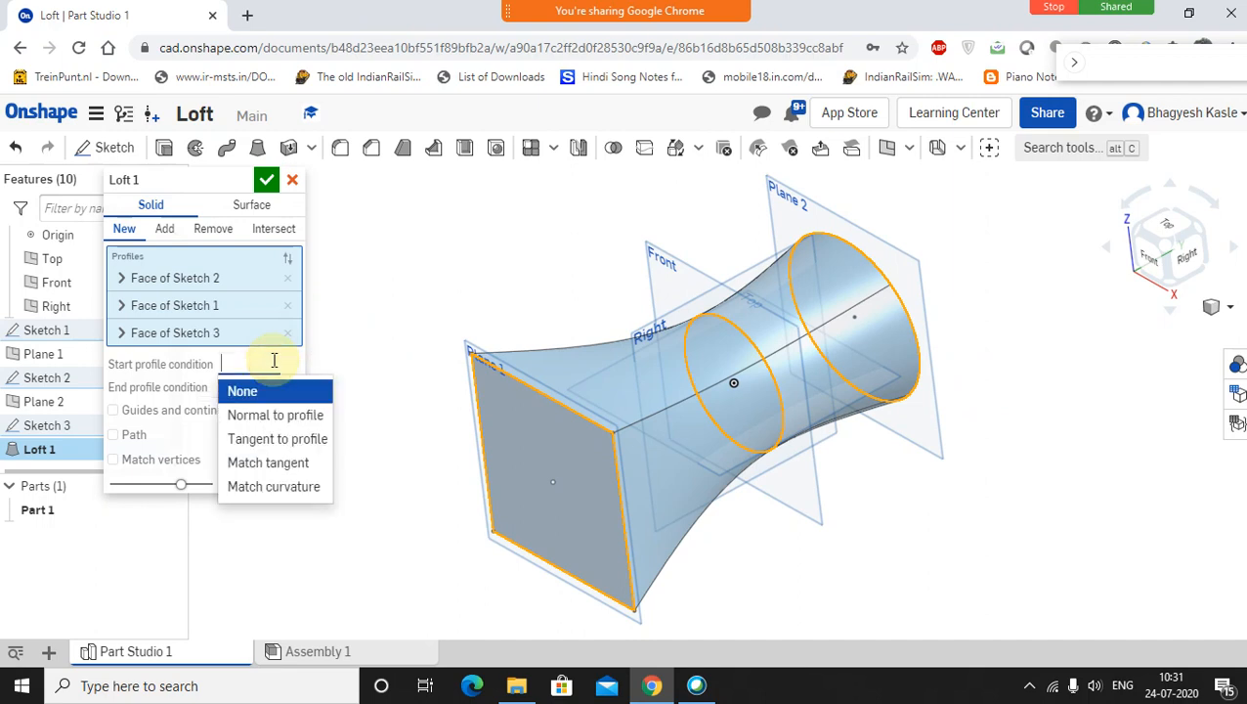
pyautogui.click(298, 419)
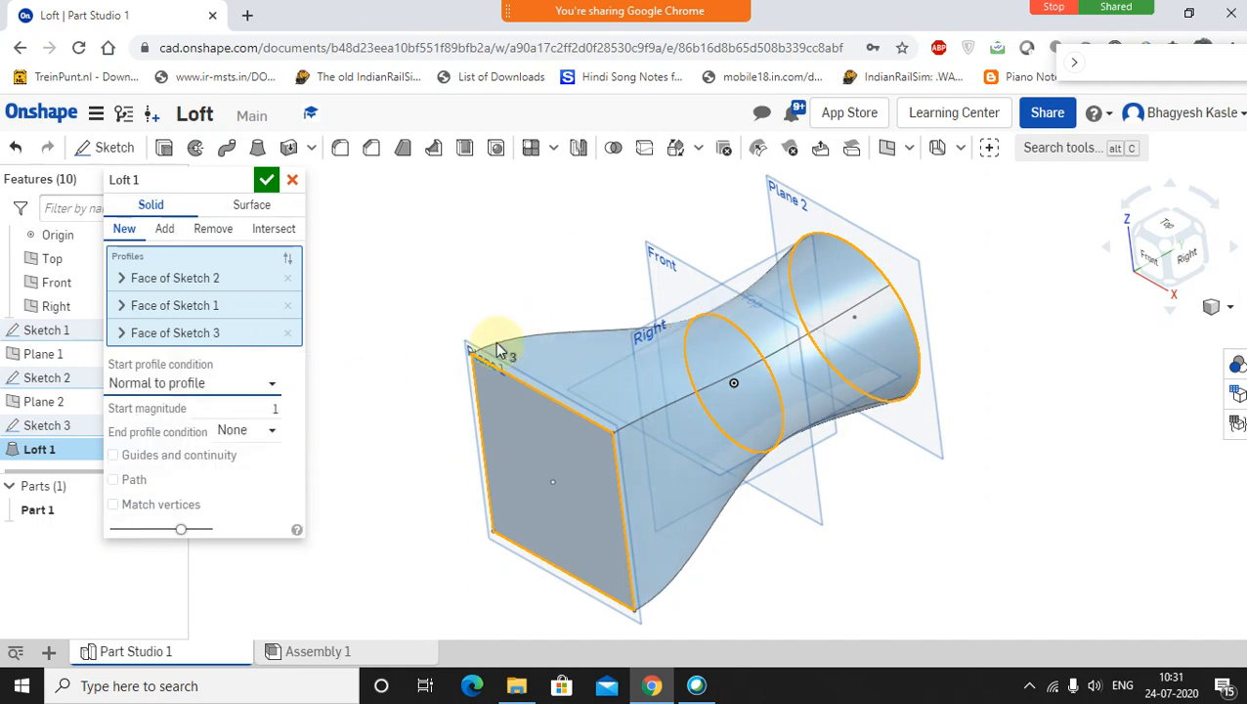
pyautogui.scroll(3, 492, 351)
pyautogui.scroll(2, 497, 359)
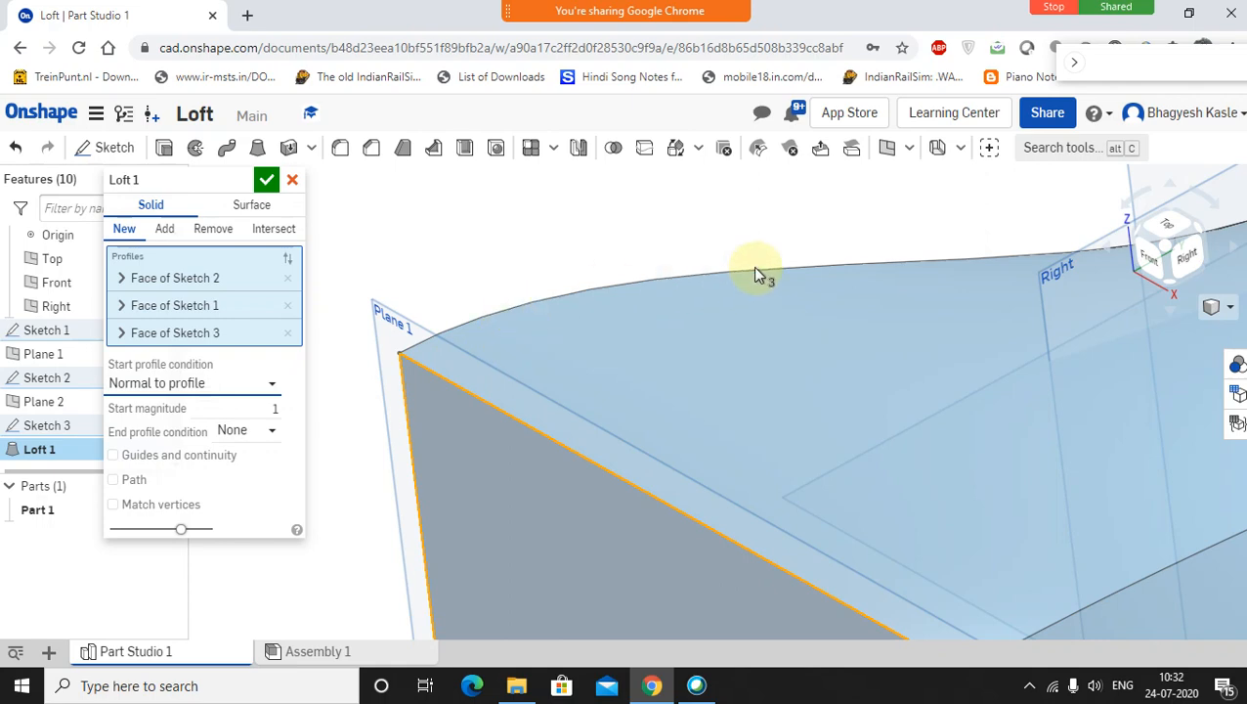
pyautogui.scroll(-3, 1055, 372)
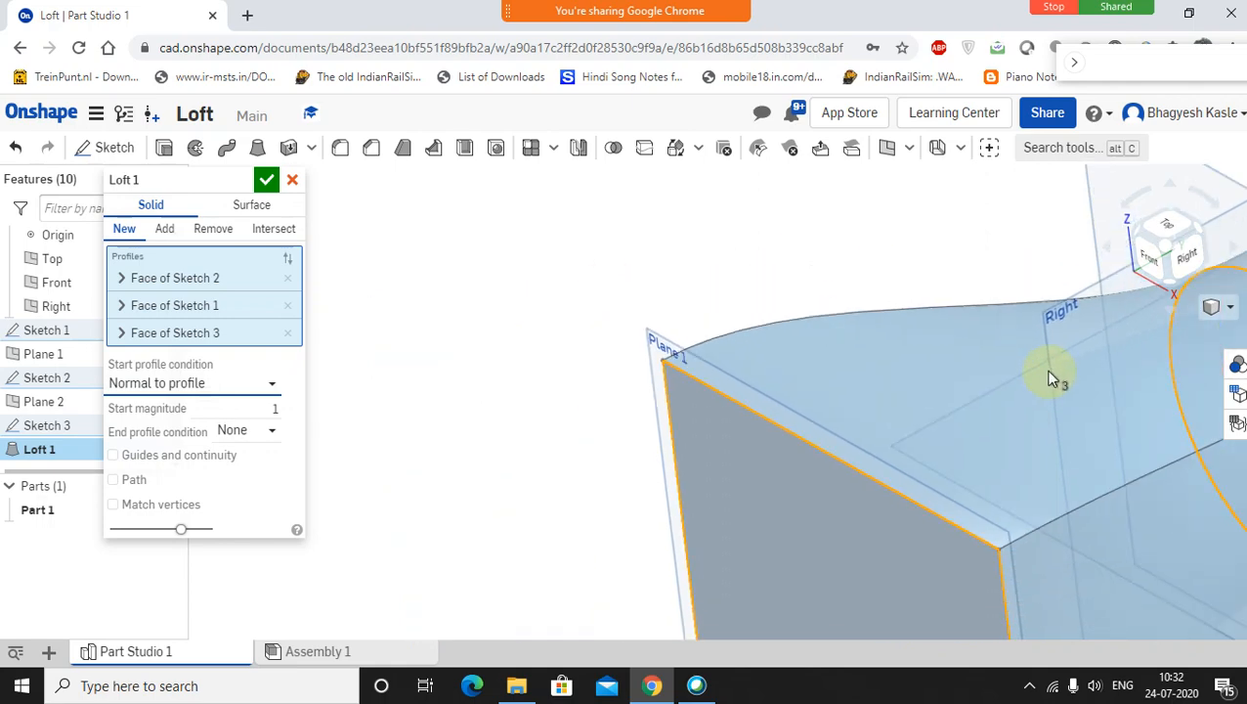
pyautogui.moveTo(1049, 392); pyautogui.dragTo(801, 400, button='right')
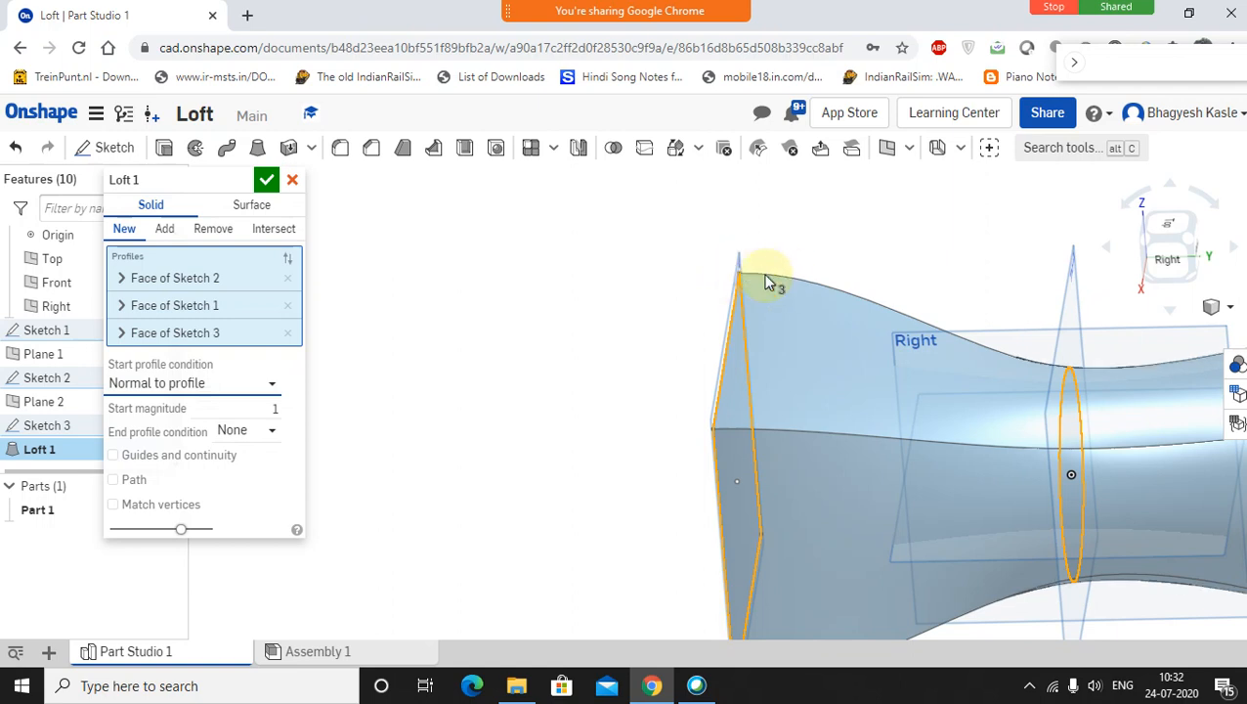
# Step: Change the loft's start profile condition to Tangent to profile and examine the rectangular end
pyautogui.click(274, 386)
pyautogui.click(196, 460)
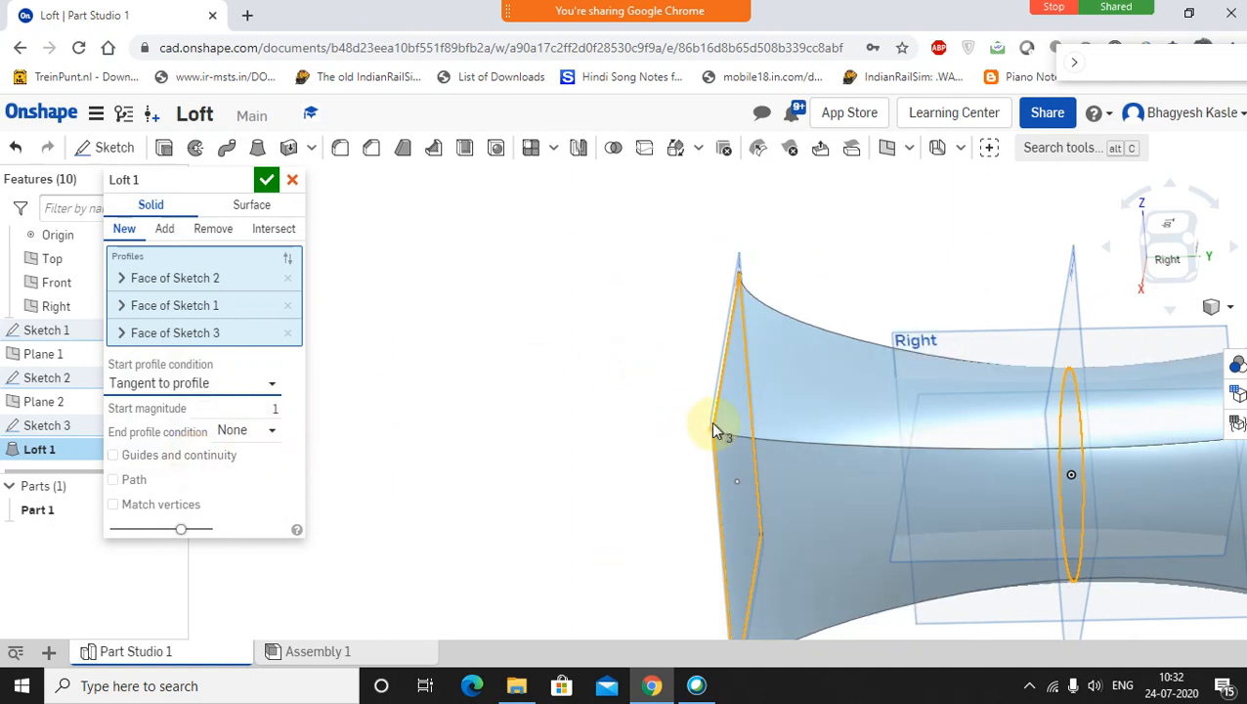
pyautogui.moveTo(746, 424); pyautogui.dragTo(696, 397, button='right')
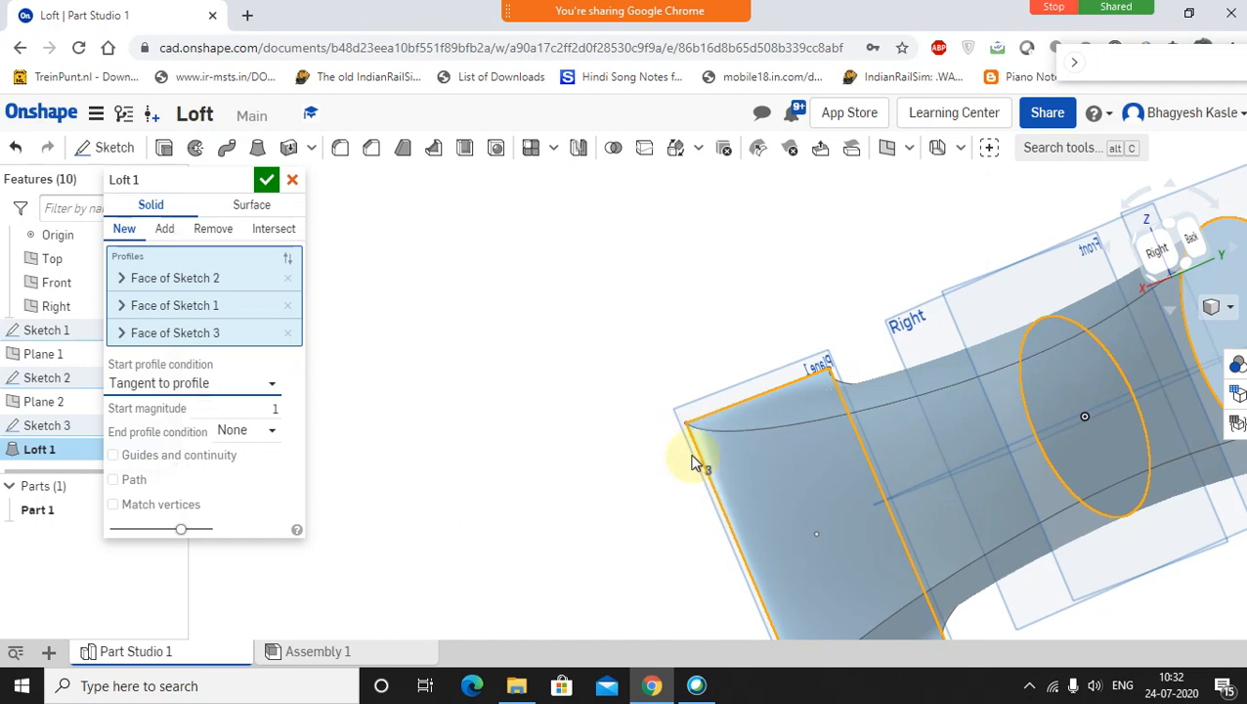
# Step: Try the Match tangent start profile condition on the loft and examine the result around the rectangle
pyautogui.click(272, 384)
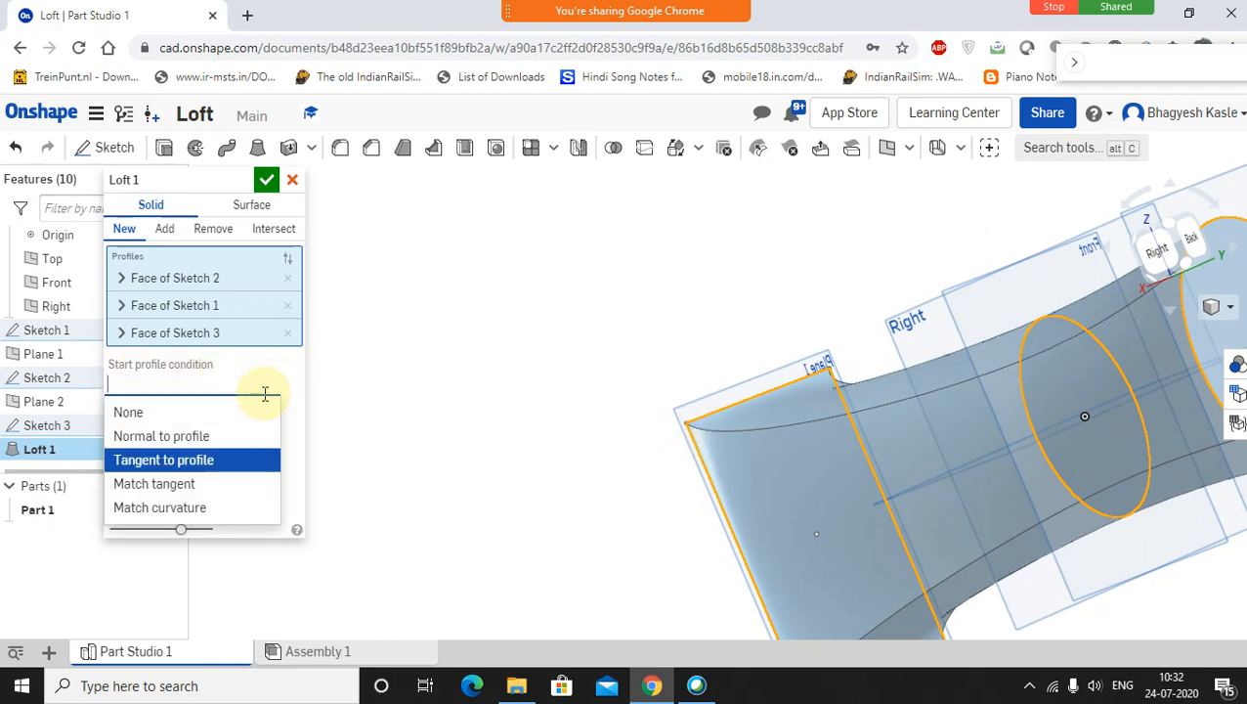
pyautogui.click(190, 486)
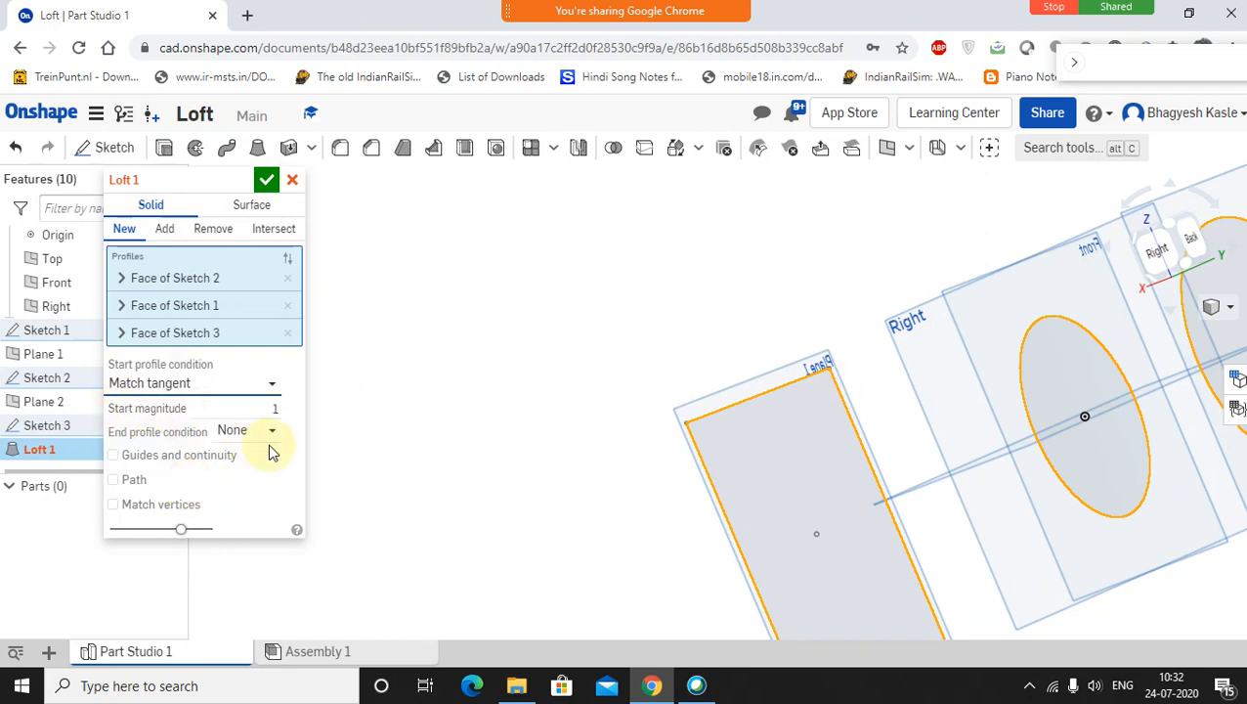
pyautogui.moveTo(859, 410); pyautogui.dragTo(714, 401, button='middle')
pyautogui.moveTo(714, 401); pyautogui.dragTo(746, 412, button='right')
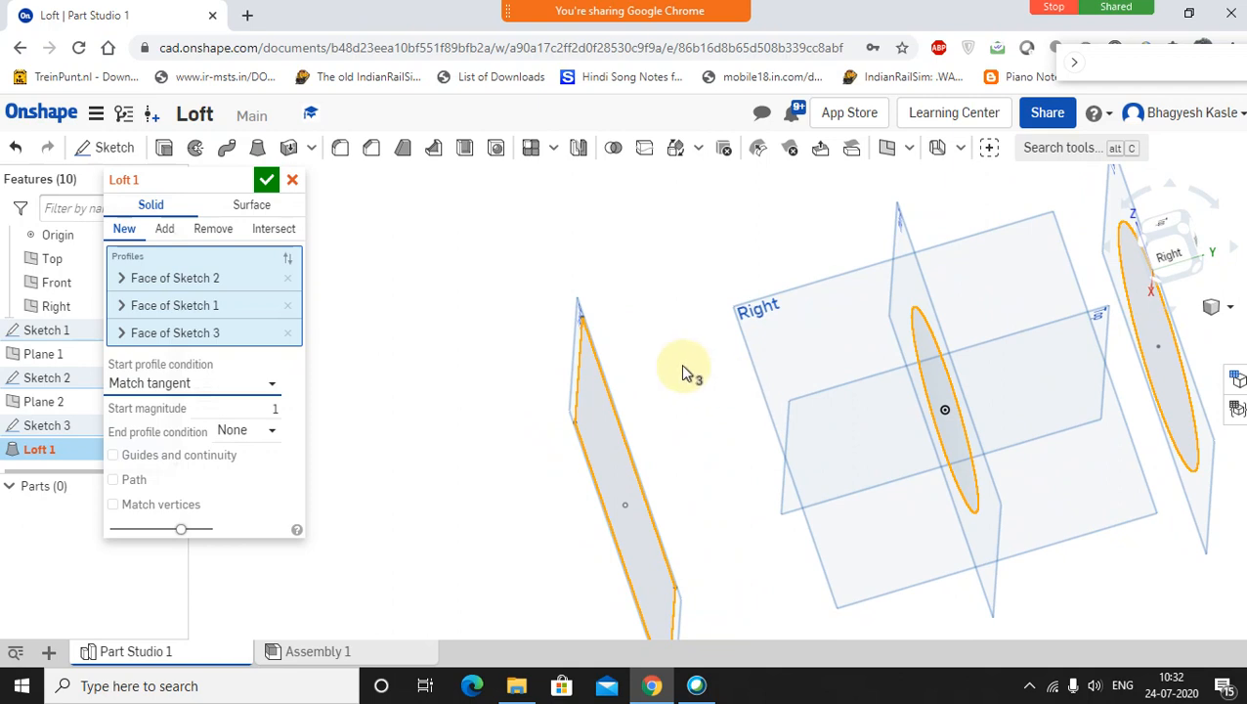
# Step: Set both the start and the end profile conditions of the loft to Normal to profile
pyautogui.click(270, 384)
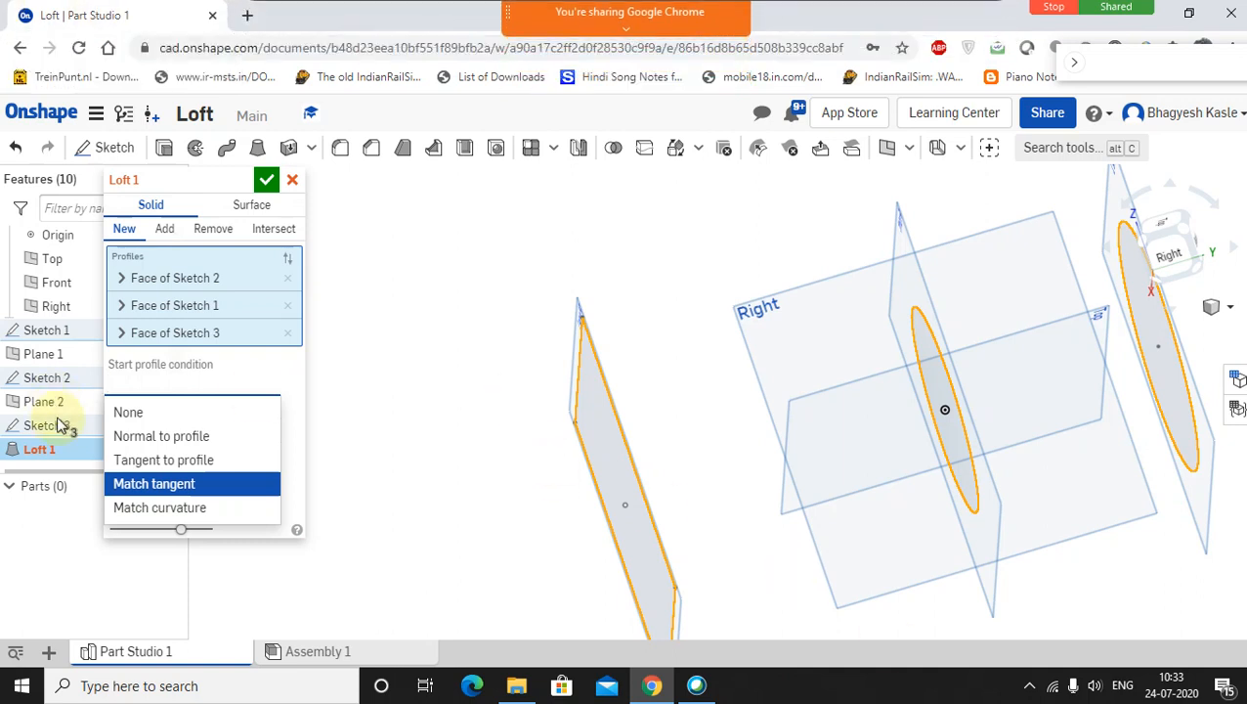
pyautogui.click(119, 441)
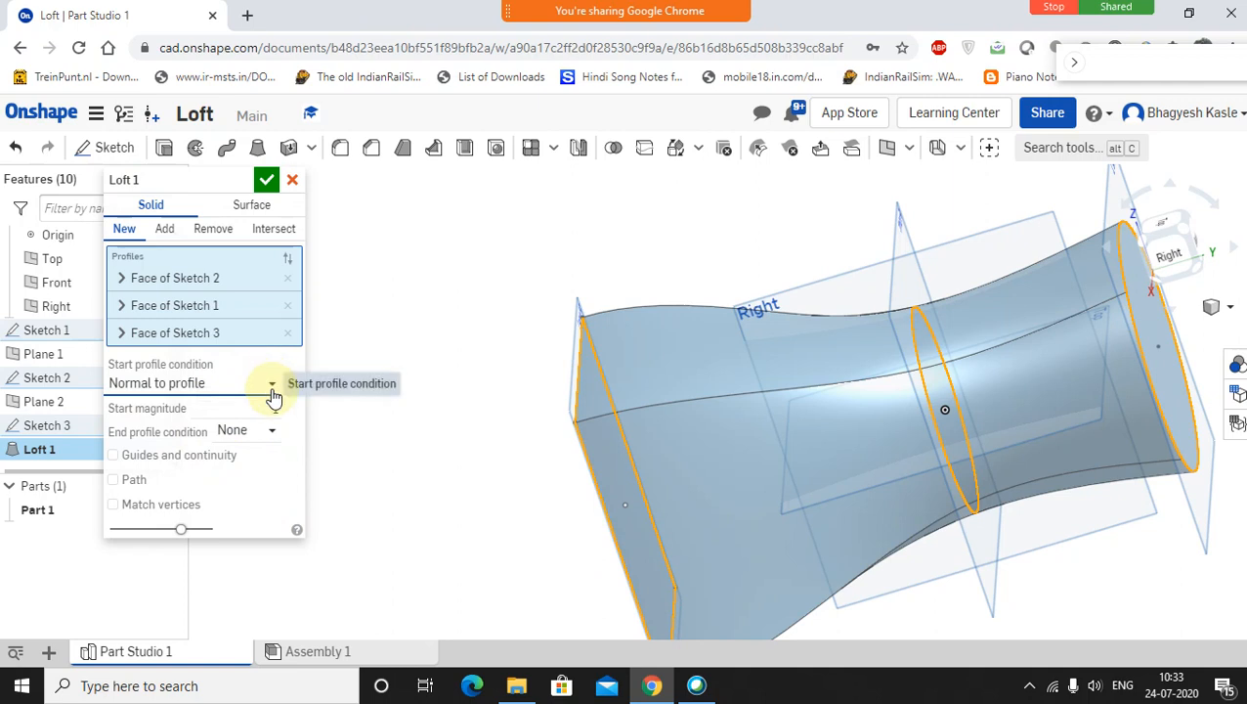
pyautogui.click(275, 430)
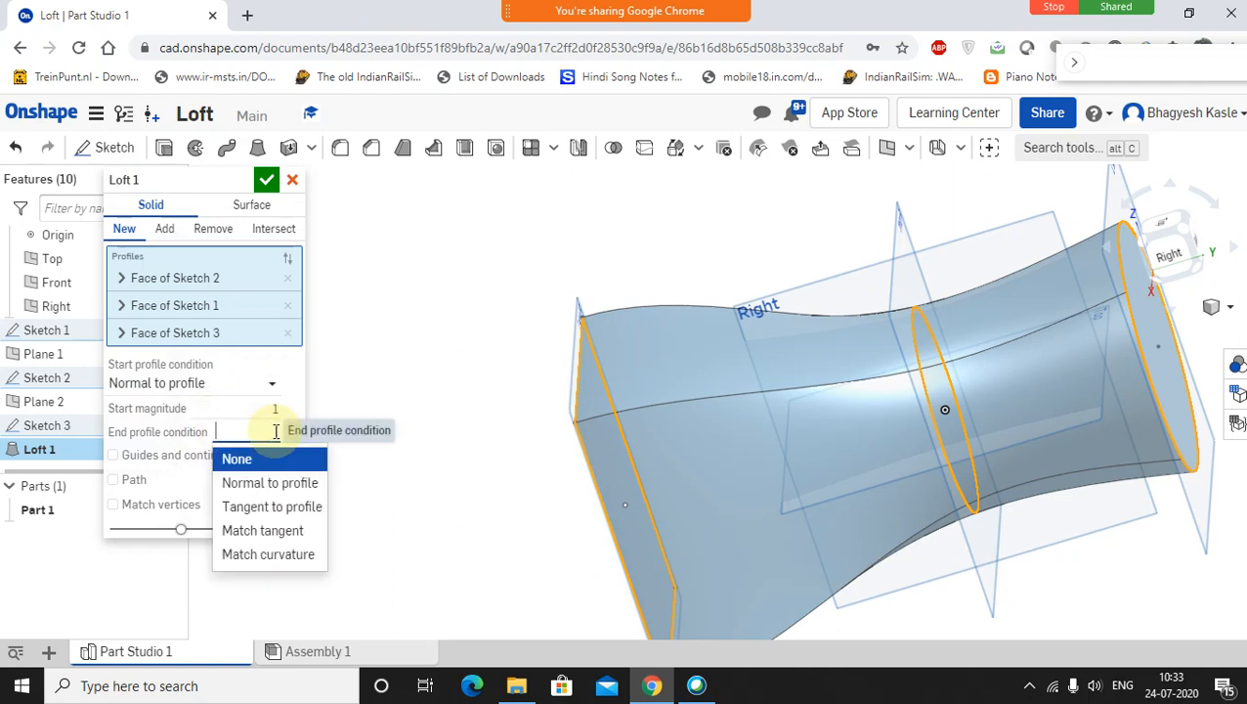
pyautogui.click(244, 483)
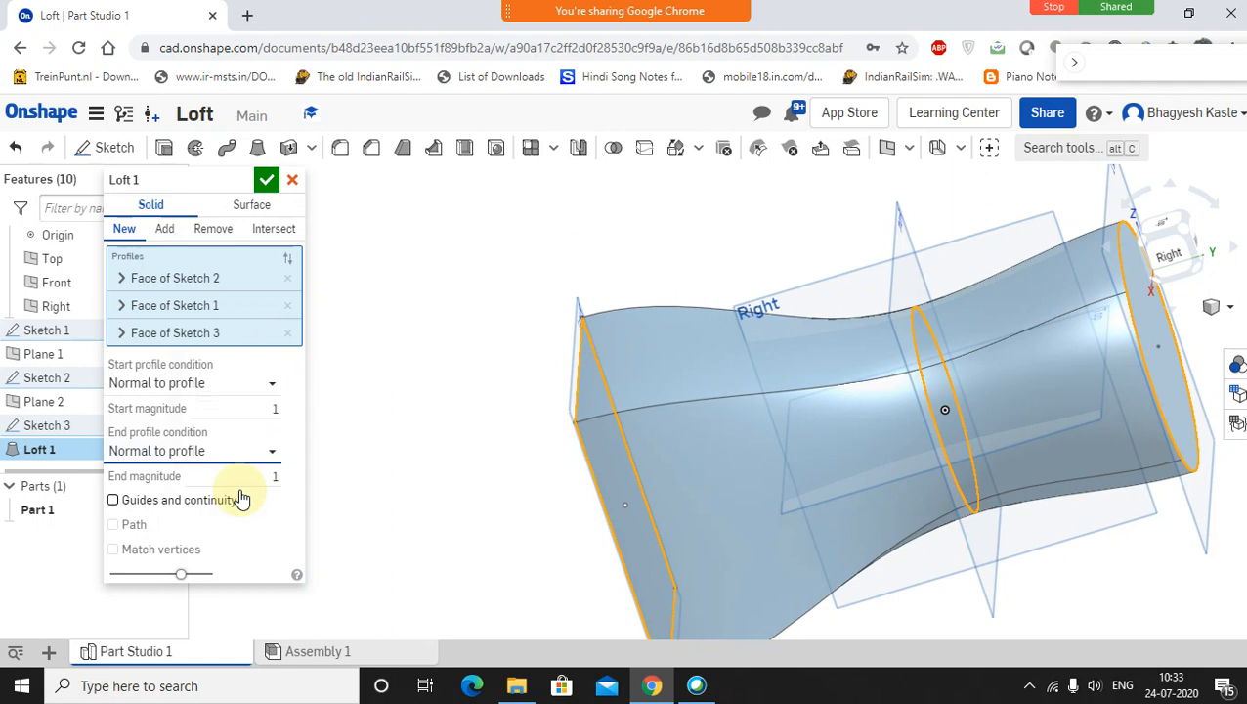
# Step: Reset the loft's start and end profile conditions to None, inspect the shape and discard the loft
pyautogui.click(271, 451)
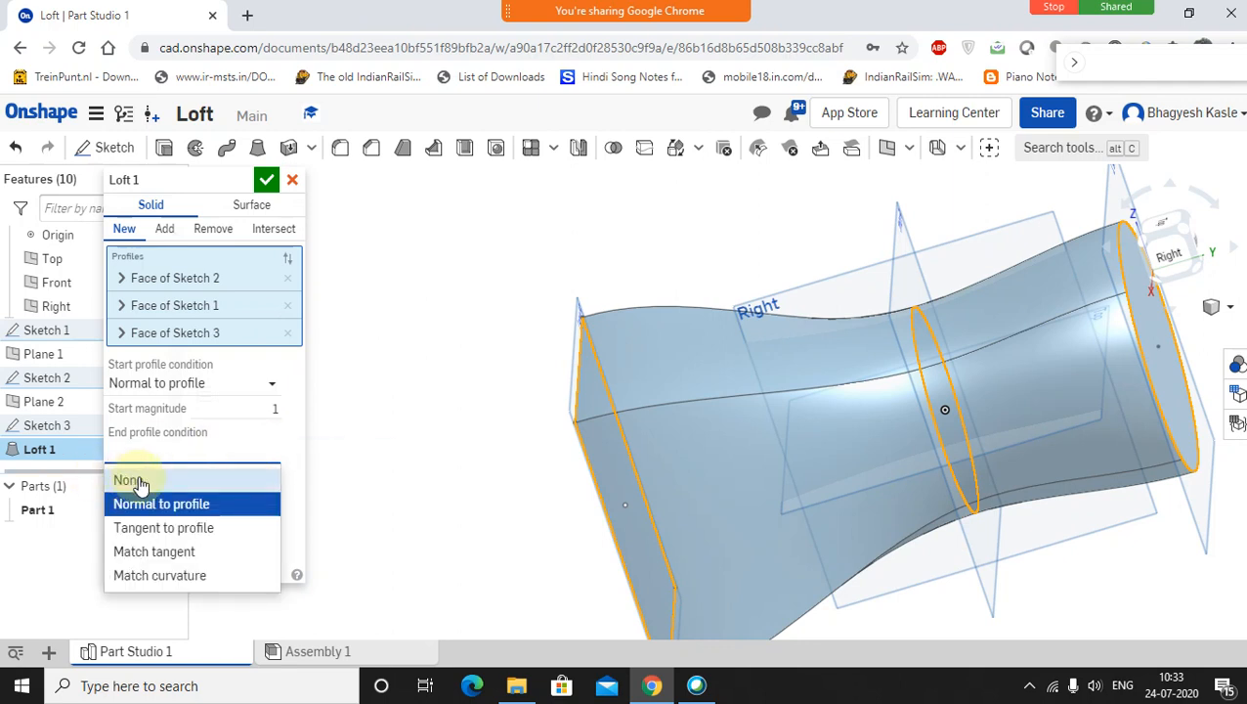
pyautogui.click(139, 480)
pyautogui.click(271, 383)
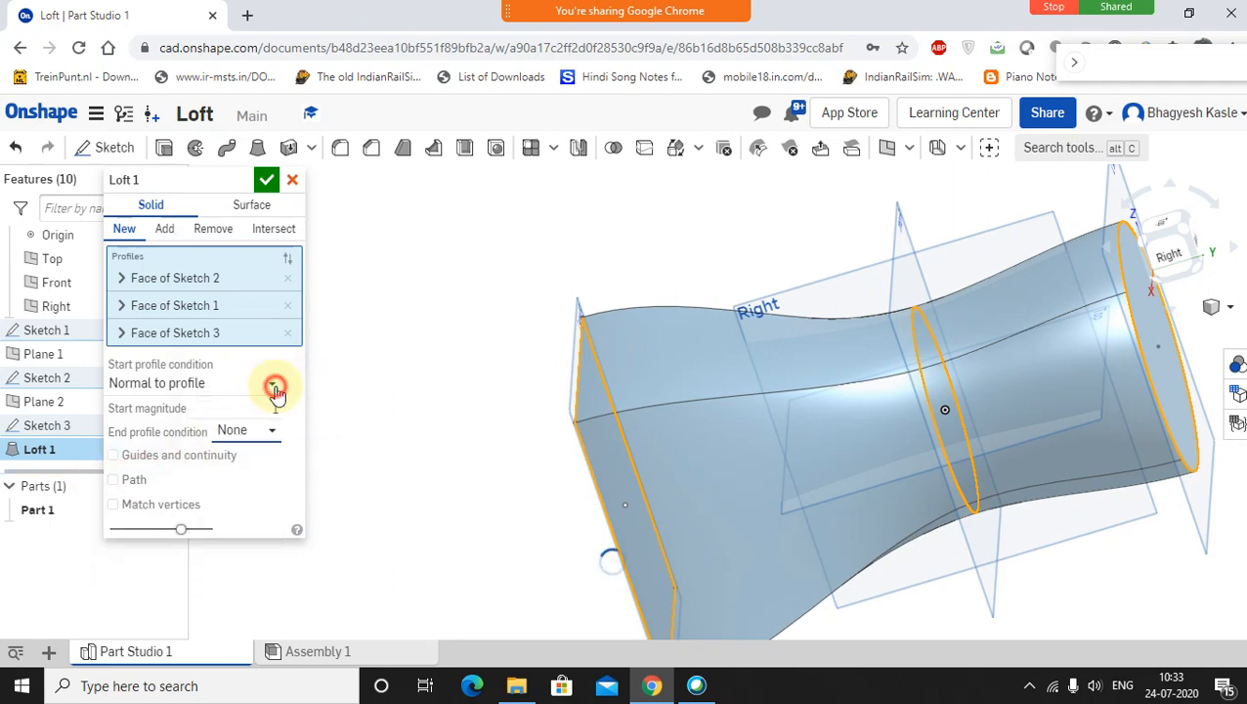
pyautogui.click(145, 415)
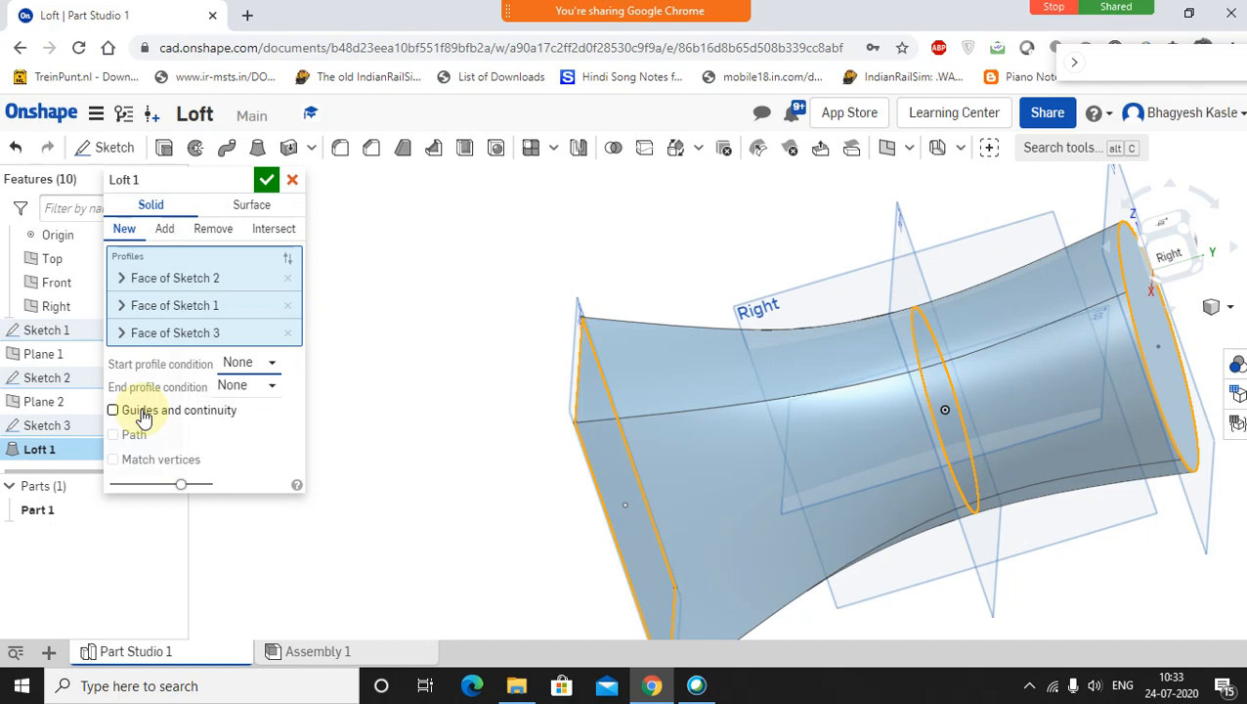
pyautogui.moveTo(690, 505); pyautogui.dragTo(528, 458, button='middle')
pyautogui.moveTo(525, 450); pyautogui.dragTo(451, 329, button='right')
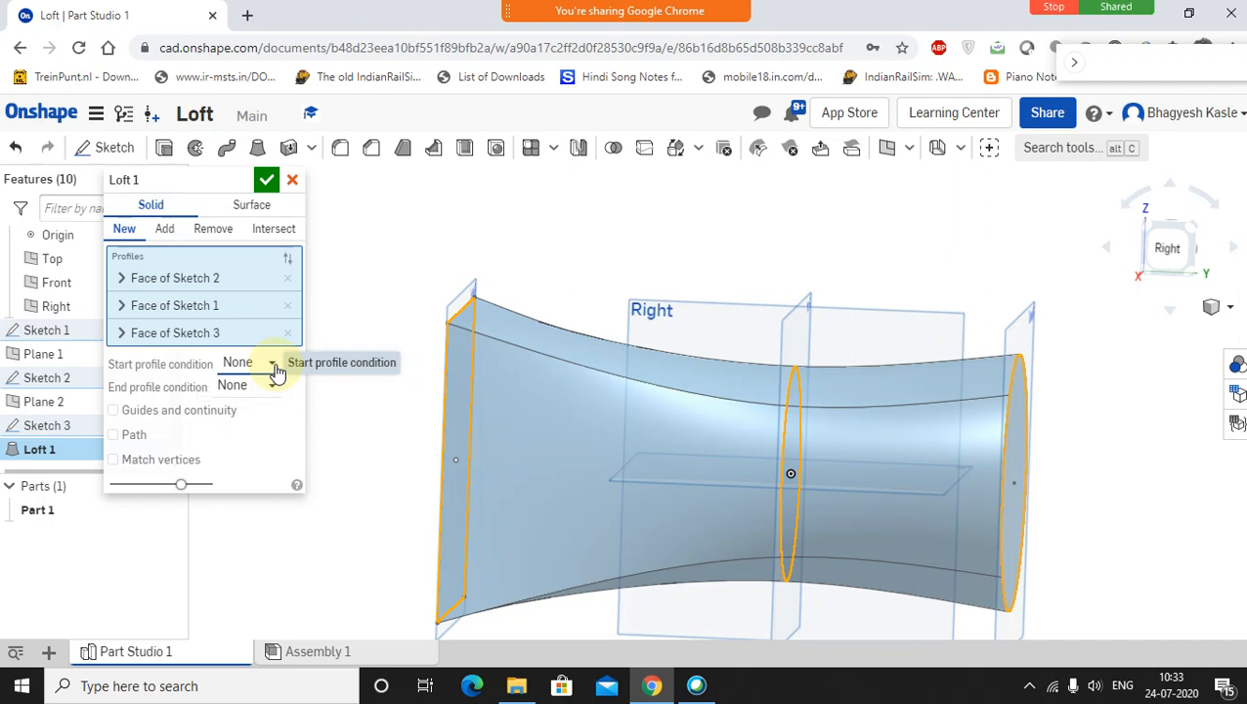
pyautogui.click(289, 181)
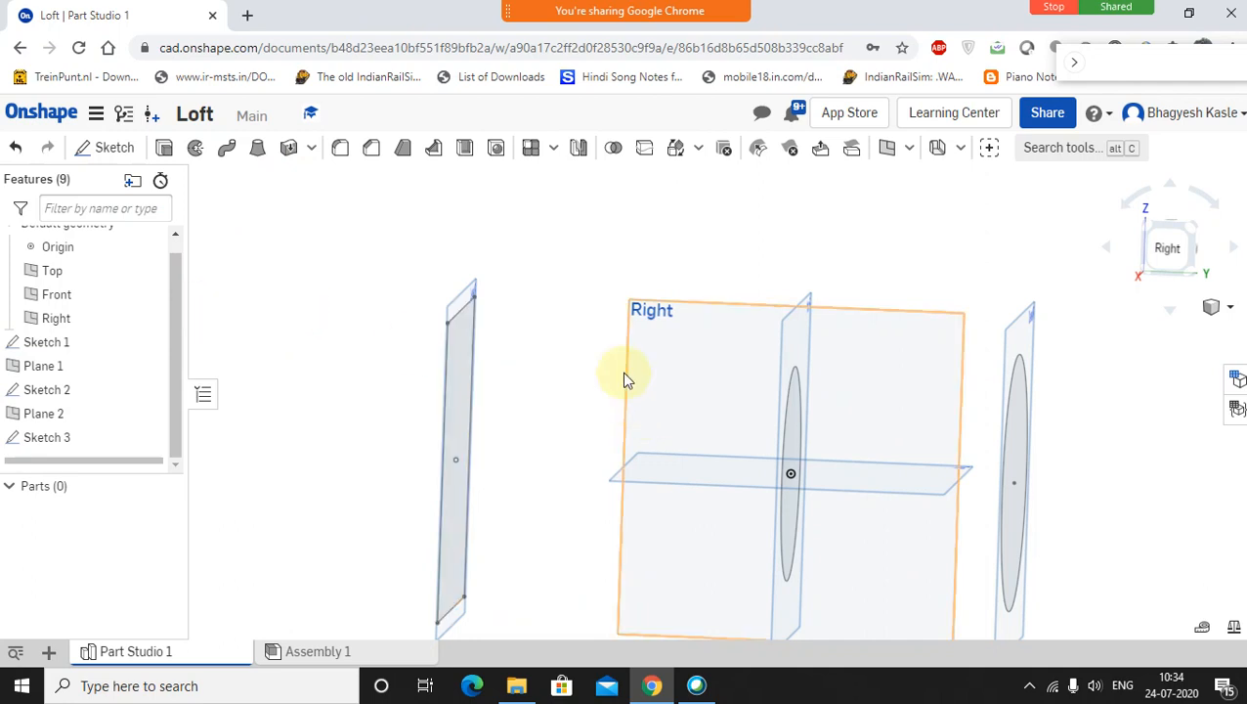
# Step: Examine how the rectangle, circle and ellipse profiles line up in side and angled views
pyautogui.moveTo(765, 412); pyautogui.dragTo(736, 350, button='middle')
pyautogui.moveTo(735, 346)
pyautogui.mouseDown(button='right')
pyautogui.moveTo(707, 364)
pyautogui.moveTo(726, 356)
pyautogui.mouseUp(button='right')
pyautogui.hotkey('shift', '4')
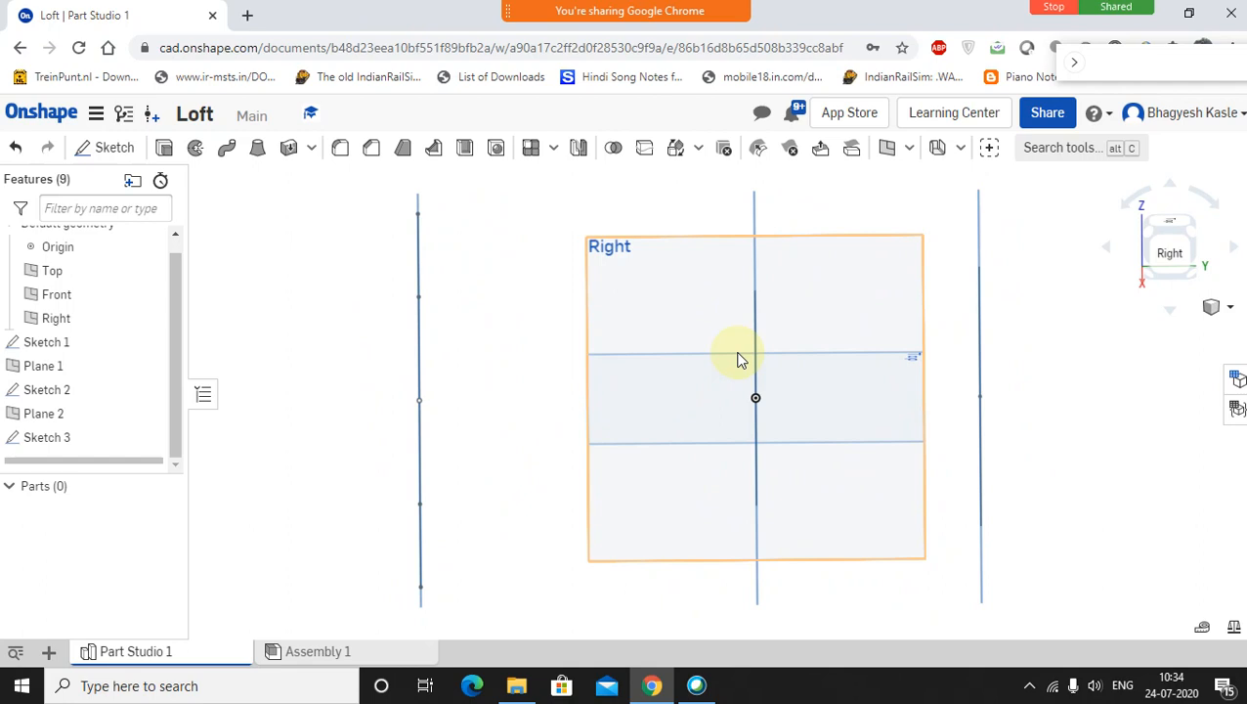
pyautogui.hotkey('shift', '7')
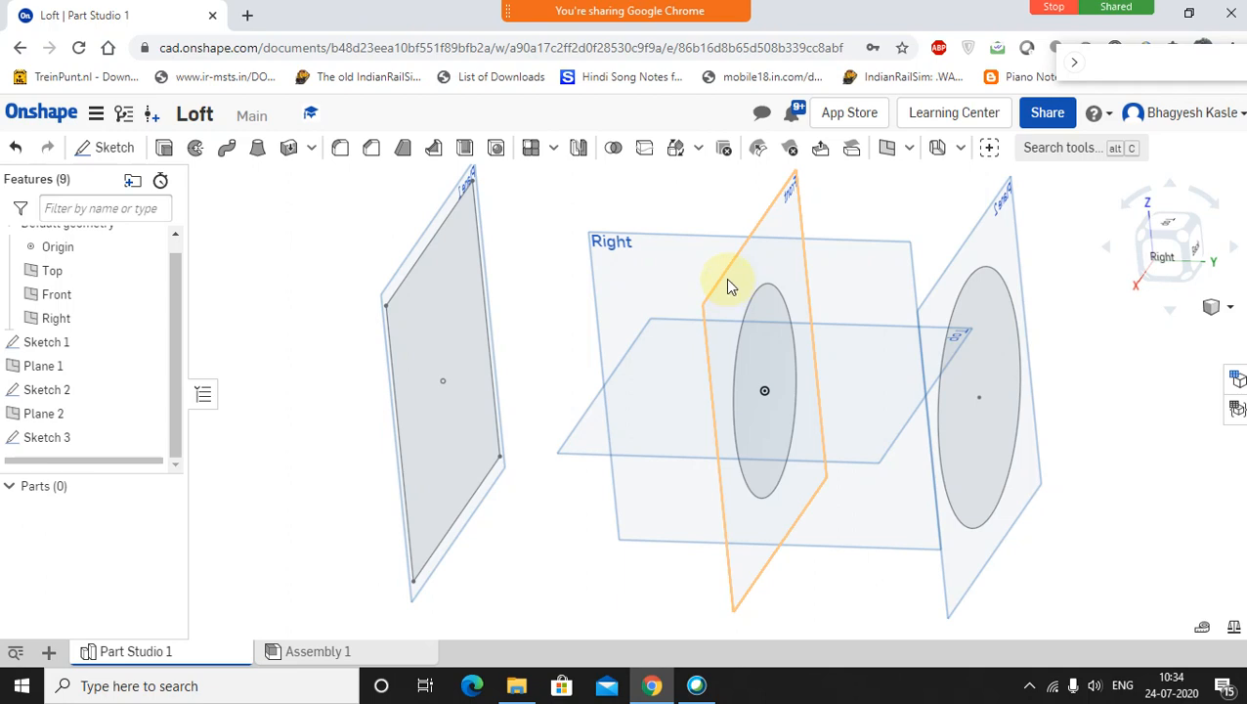
pyautogui.scroll(-3, 684, 319)
pyautogui.moveTo(682, 322); pyautogui.dragTo(657, 352, button='middle')
pyautogui.moveTo(653, 344); pyautogui.dragTo(681, 342, button='right')
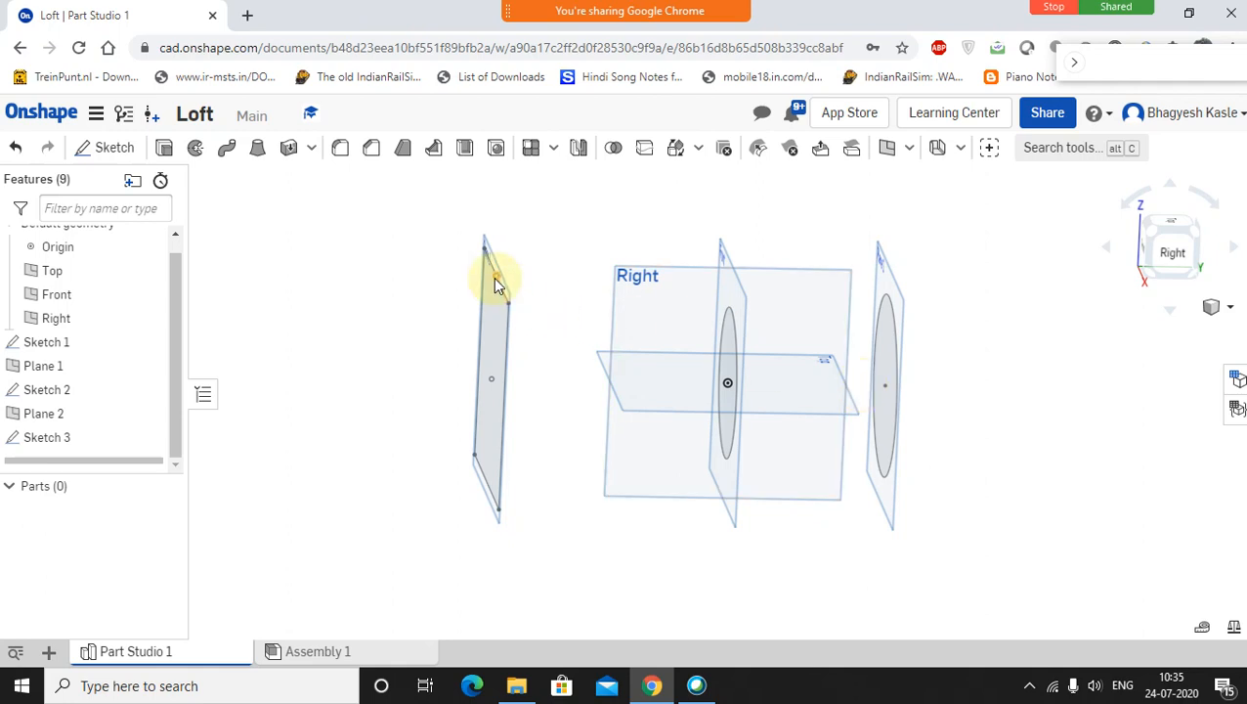
pyautogui.click(565, 239)
pyautogui.moveTo(784, 252)
pyautogui.mouseDown(button='right')
pyautogui.moveTo(738, 256)
pyautogui.moveTo(771, 262)
pyautogui.mouseUp(button='right')
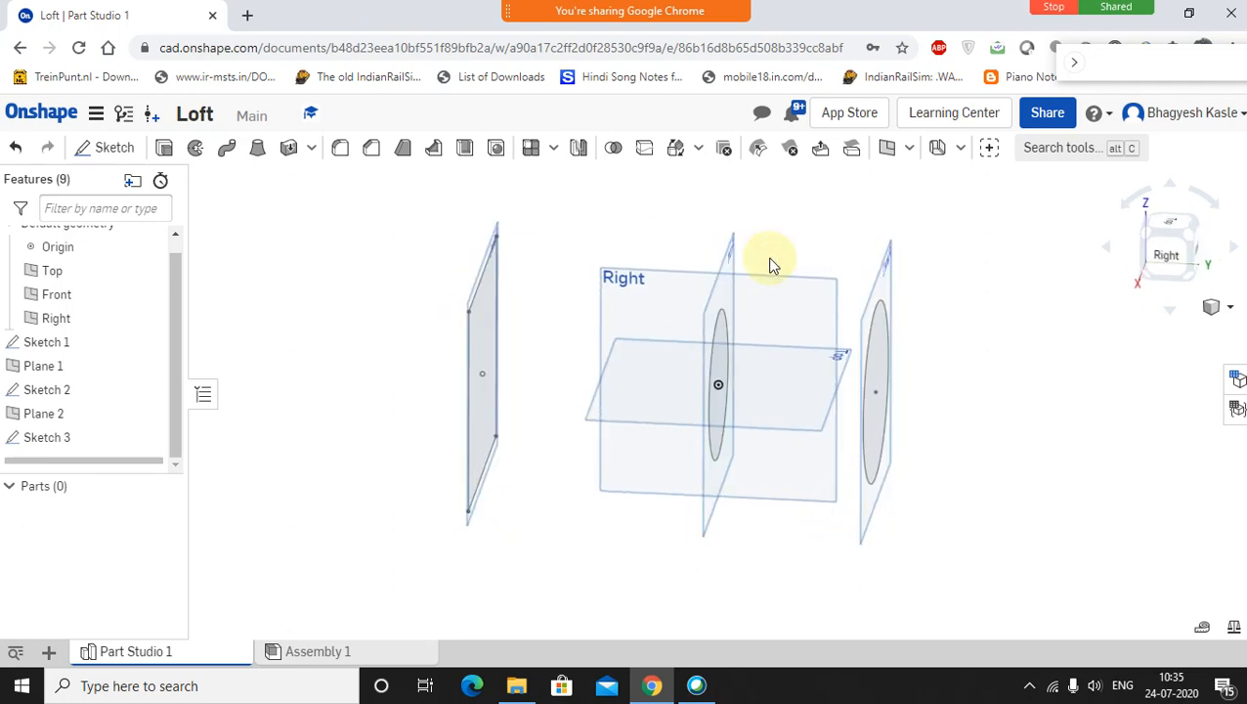
# Step: Start a new sketch on the Right plane and view it normal to the plane
pyautogui.click(608, 276)
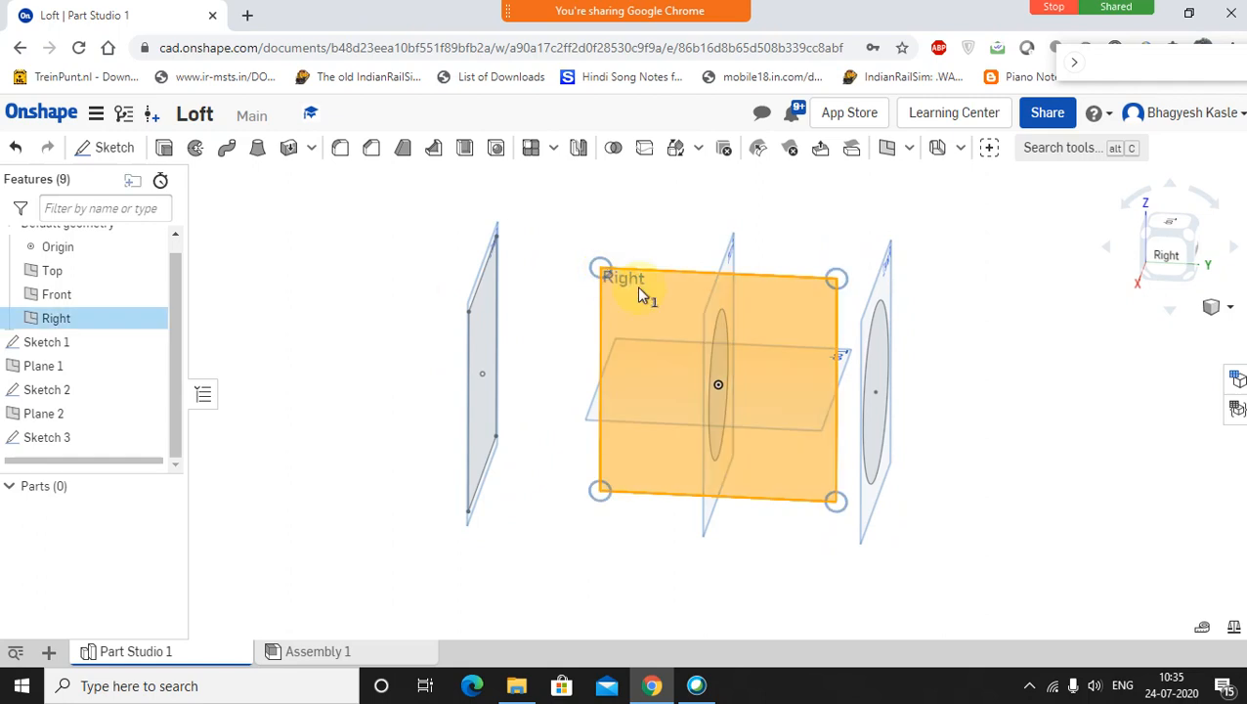
pyautogui.rightClick(636, 286)
pyautogui.click(669, 302)
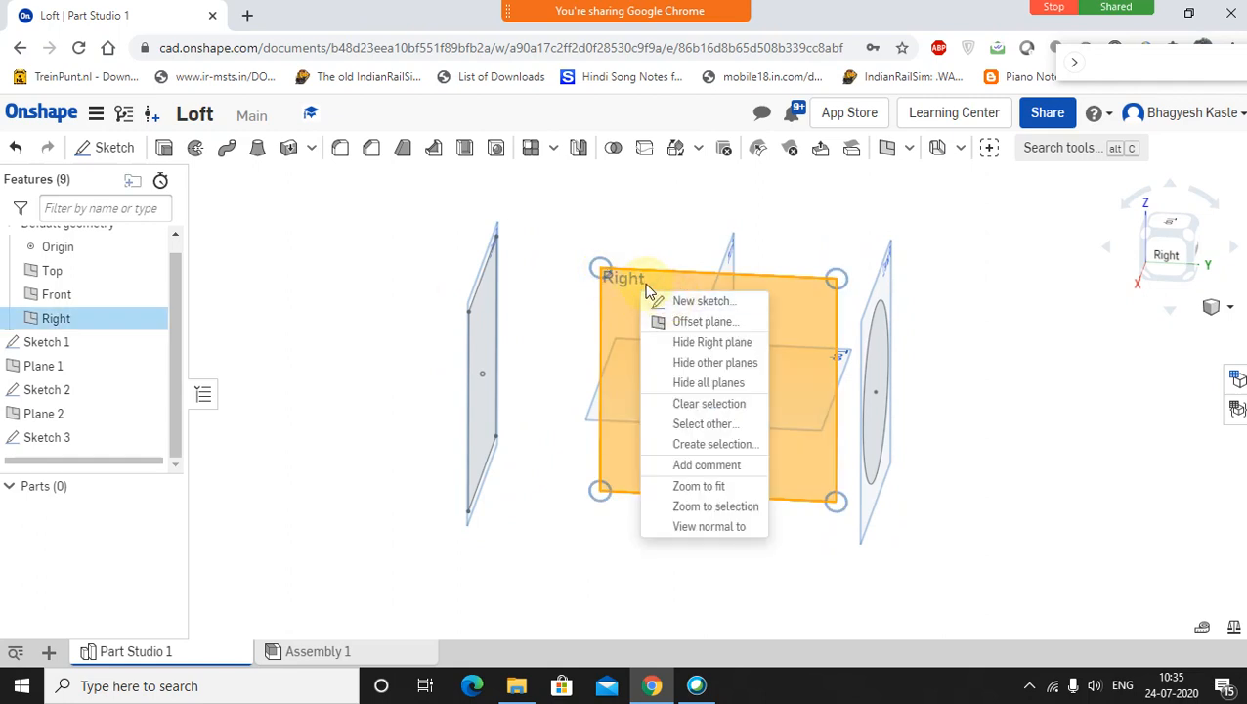
pyautogui.rightClick(640, 276)
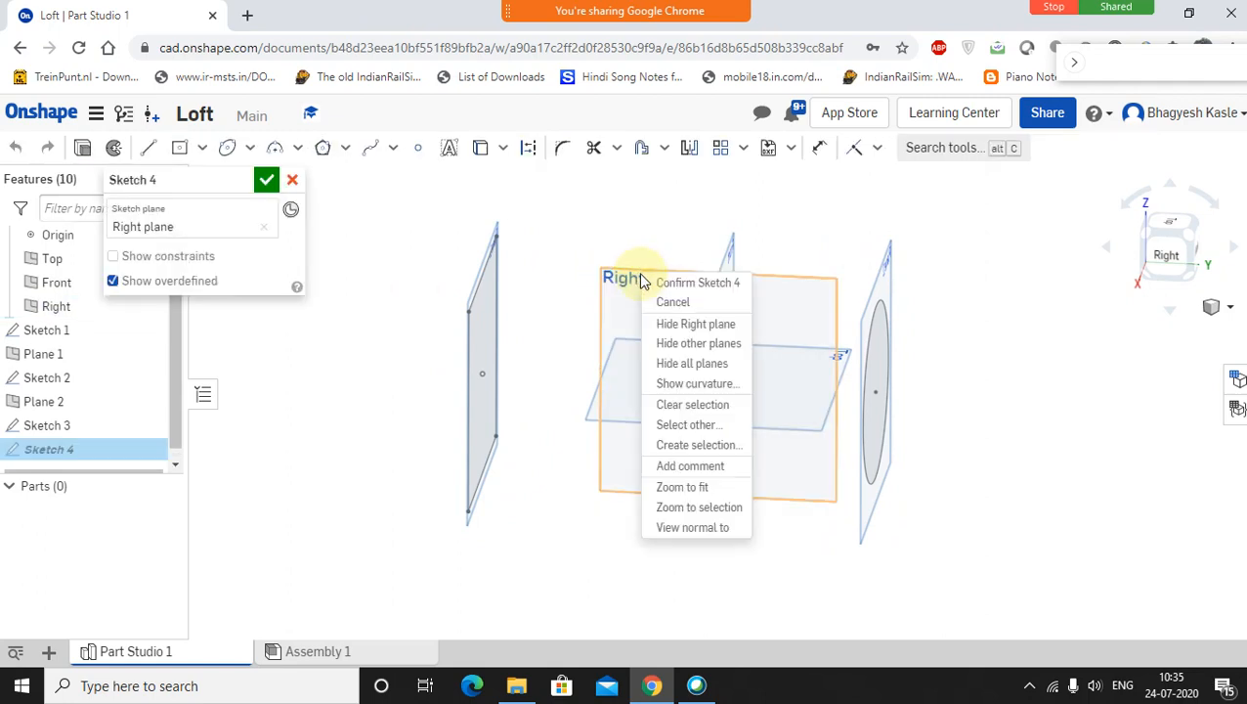
pyautogui.click(684, 528)
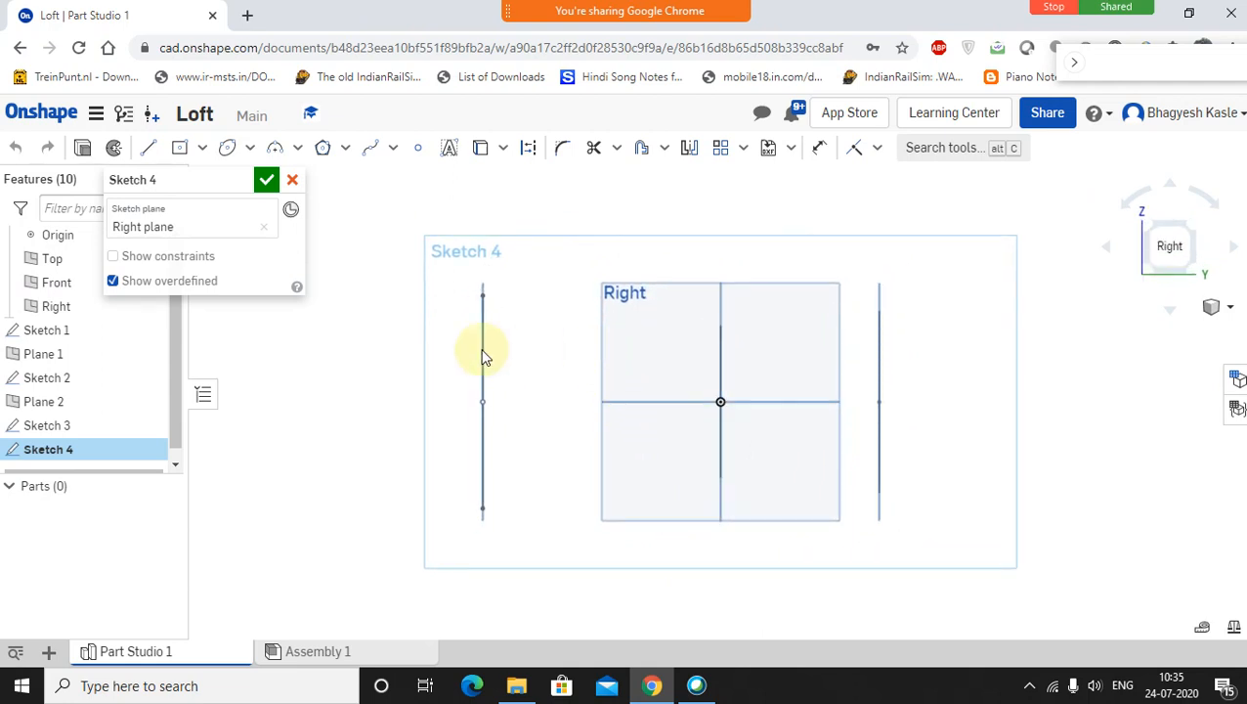
# Step: Hide Plane 2, Plane 1 and all remaining planes so only the profile sketches stay displayed
pyautogui.rightClick(42, 411)
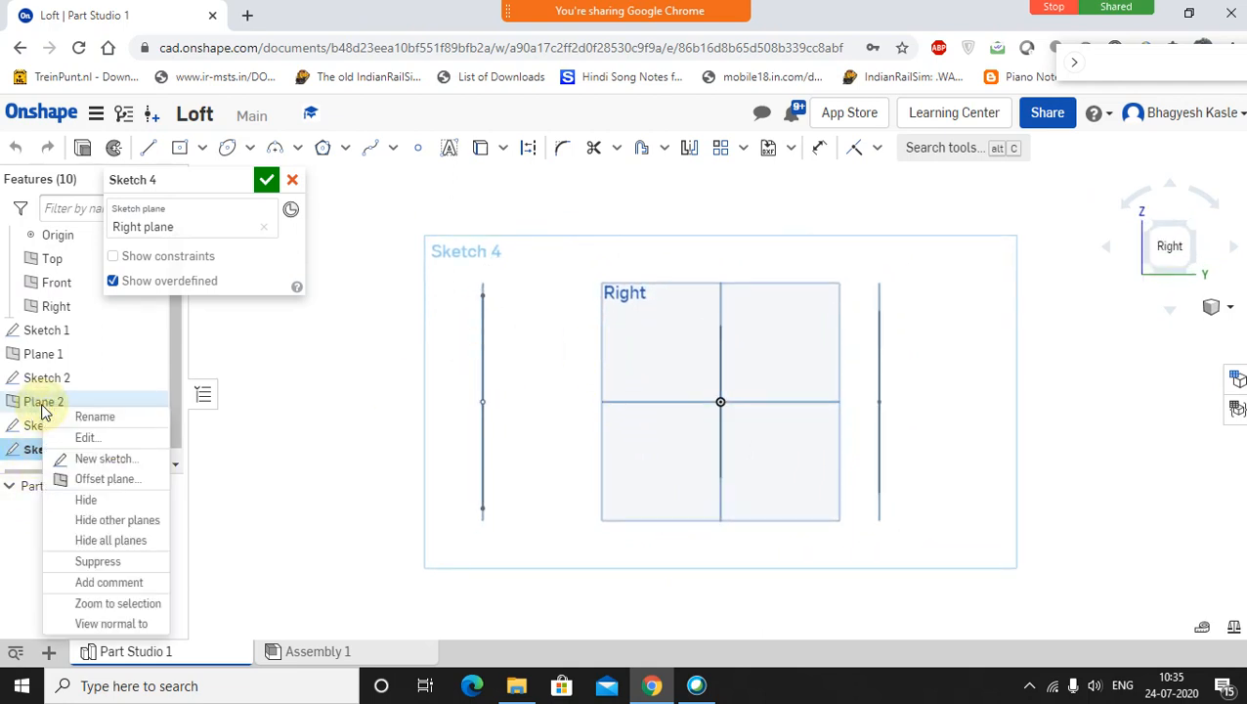
pyautogui.click(86, 501)
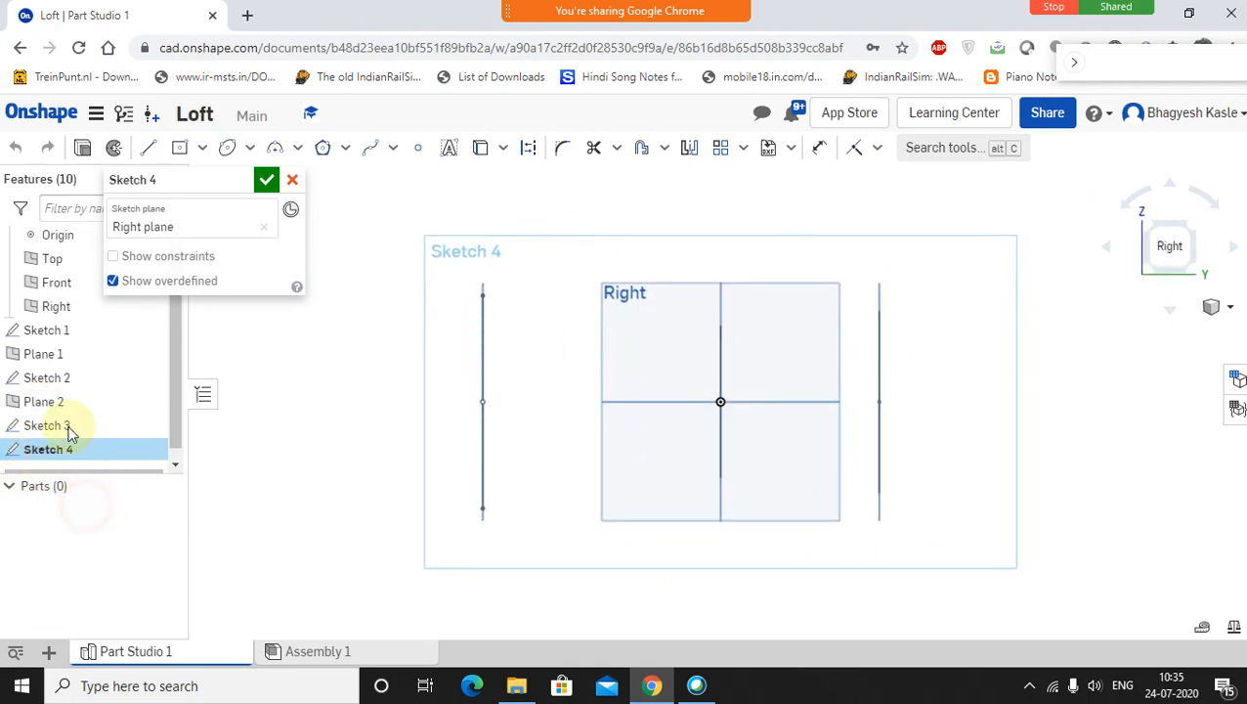
pyautogui.rightClick(42, 355)
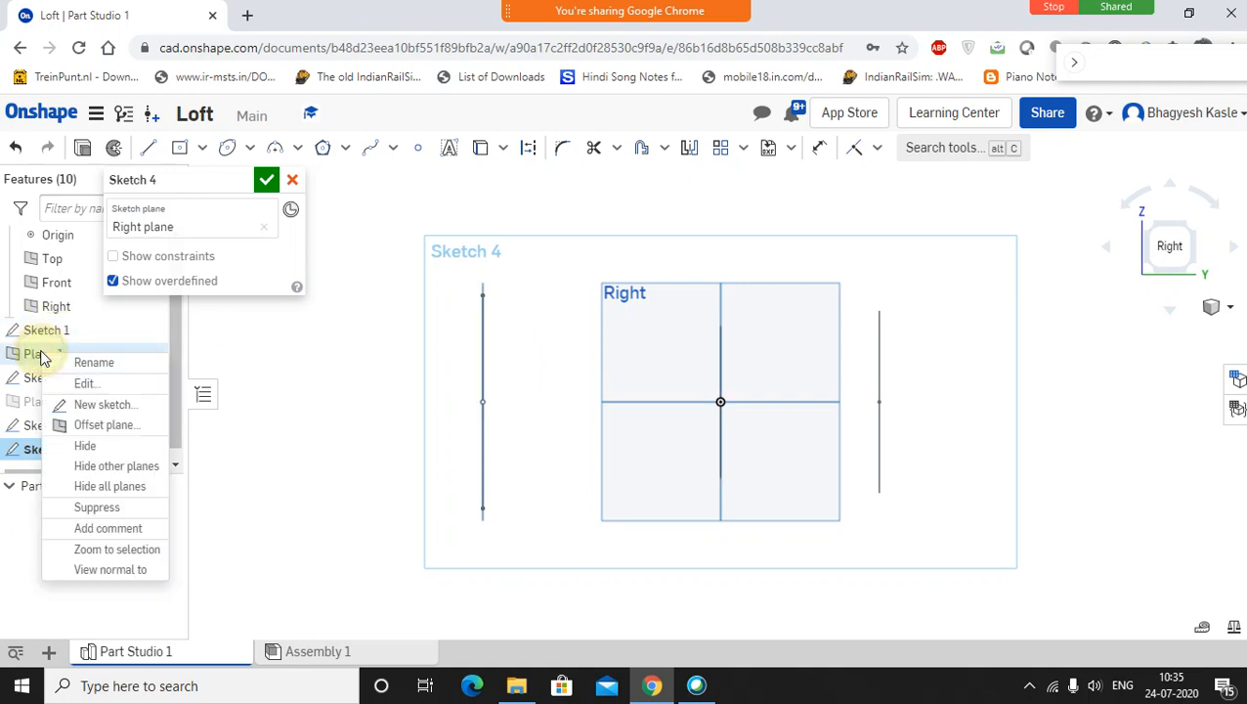
pyautogui.click(84, 448)
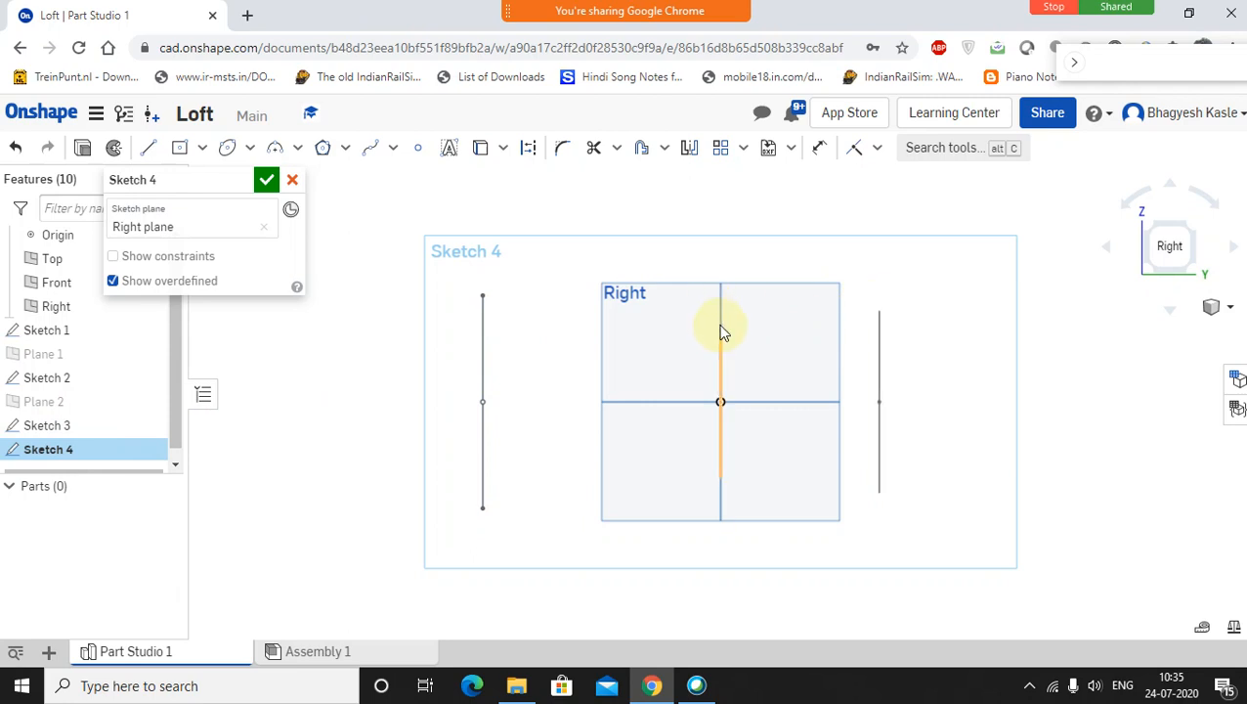
pyautogui.rightClick(54, 262)
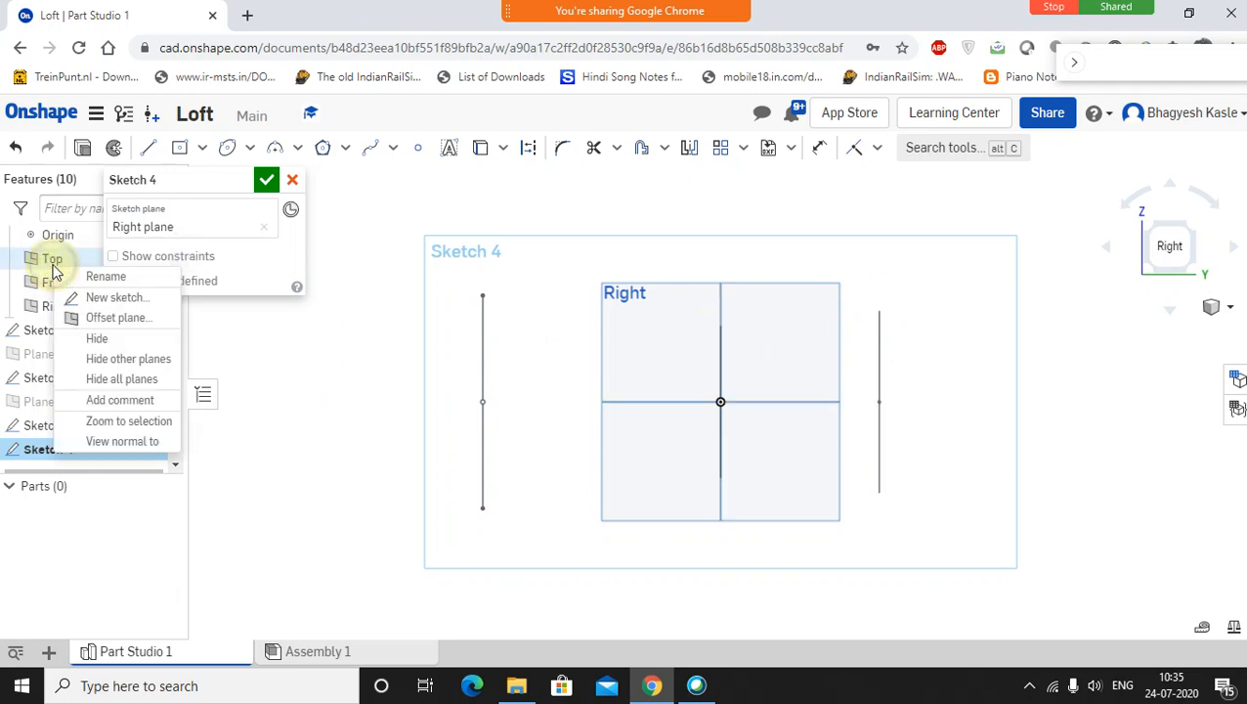
pyautogui.click(105, 379)
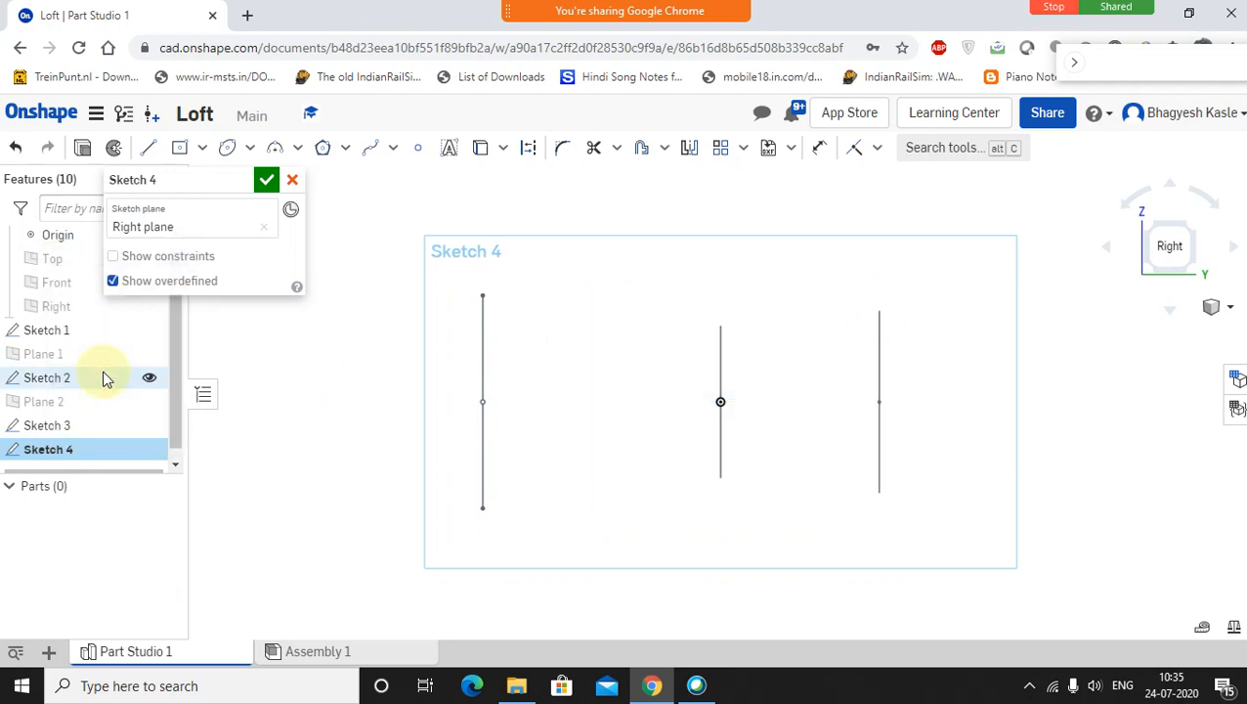
pyautogui.click(344, 192)
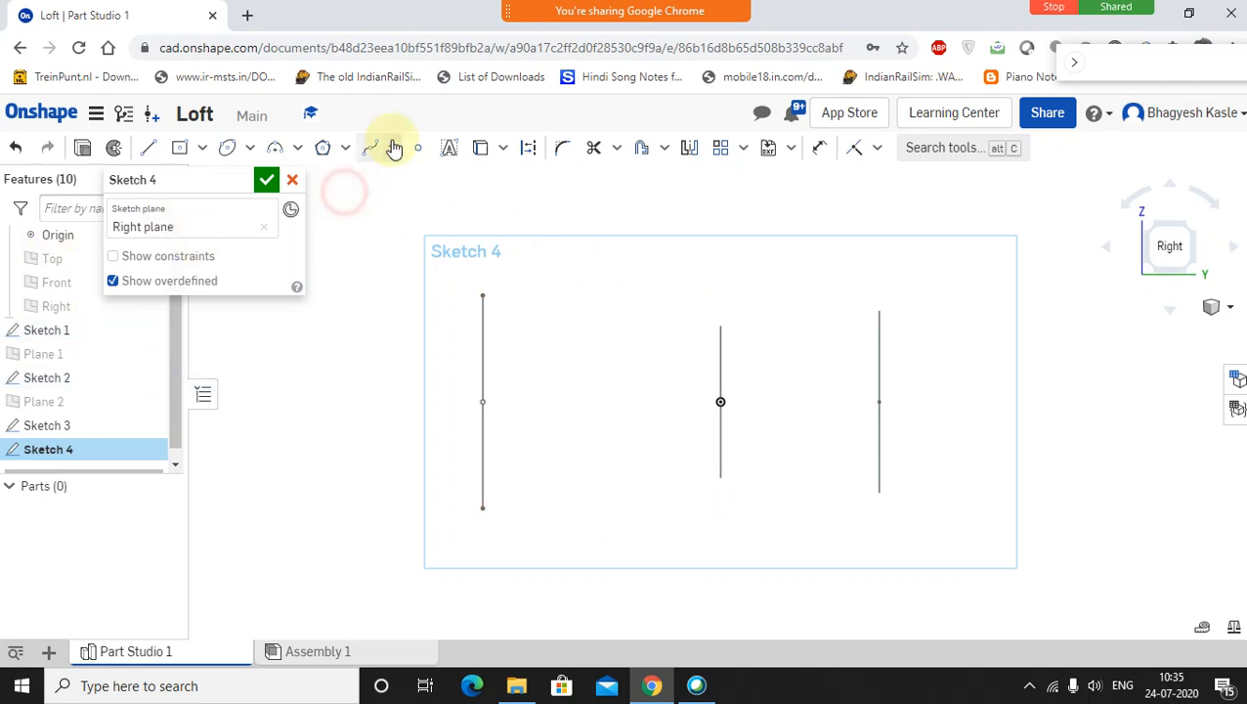
pyautogui.click(365, 147)
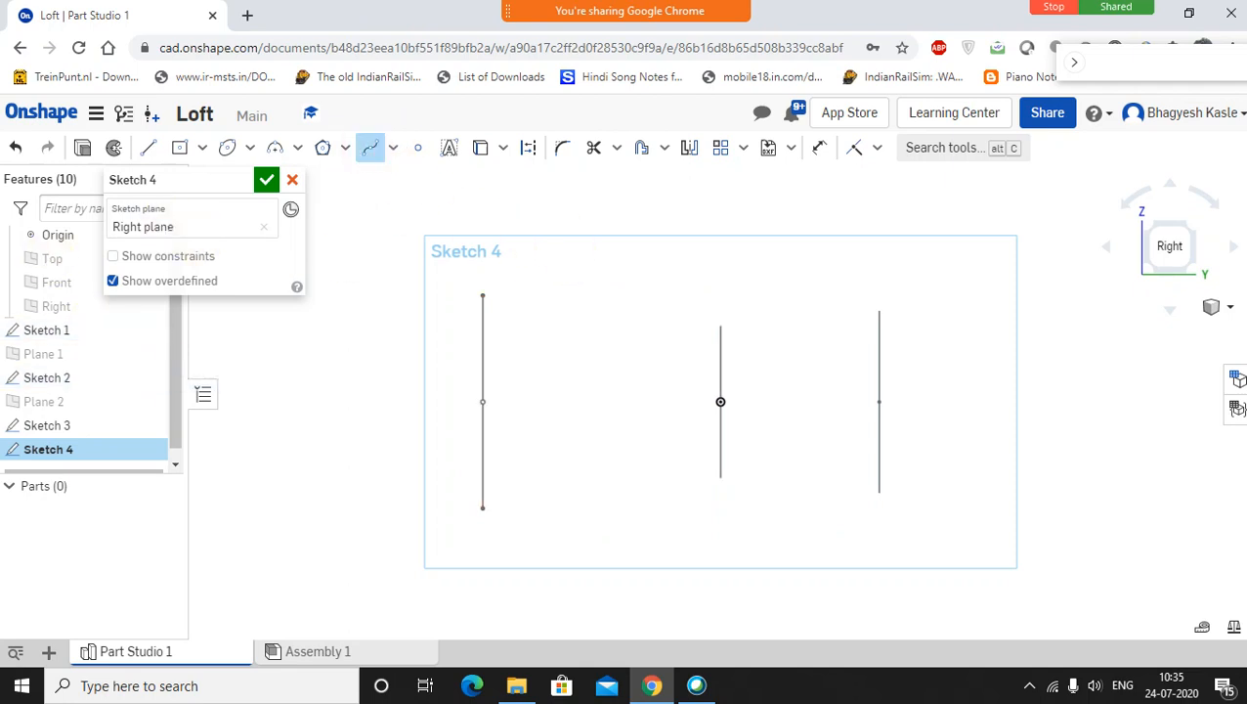
pyautogui.click(482, 294)
pyautogui.click(566, 255)
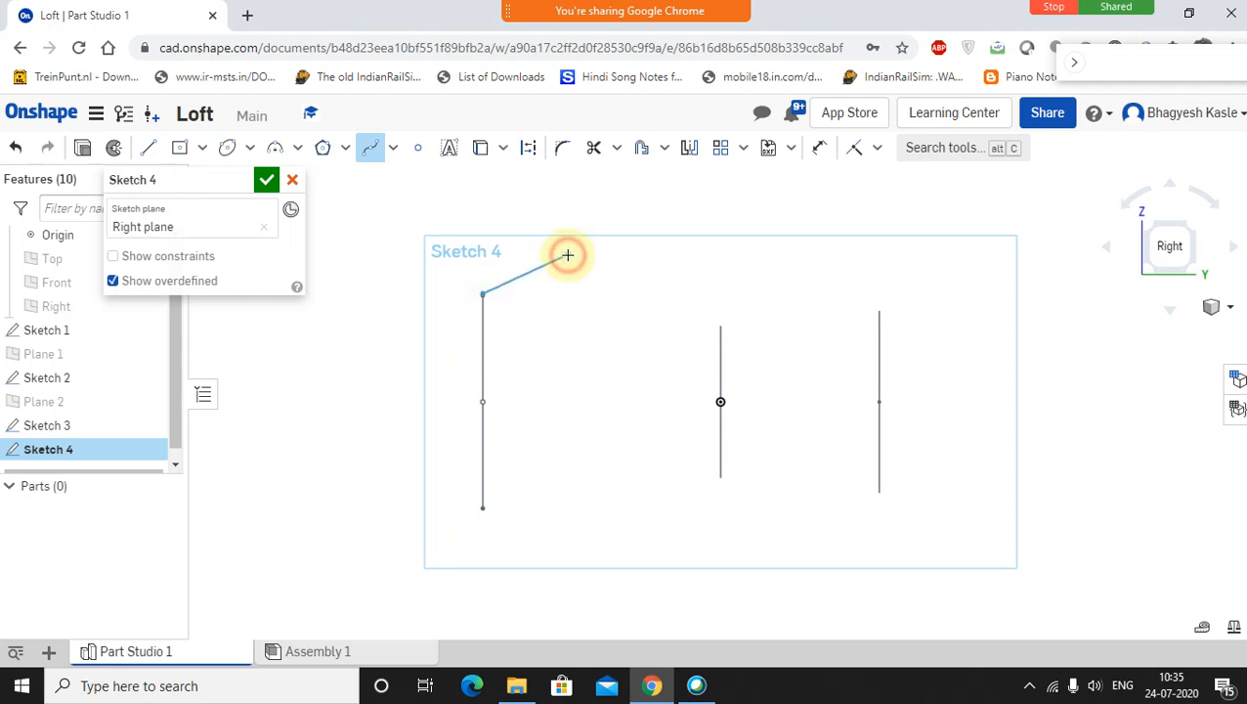
pyautogui.click(719, 329)
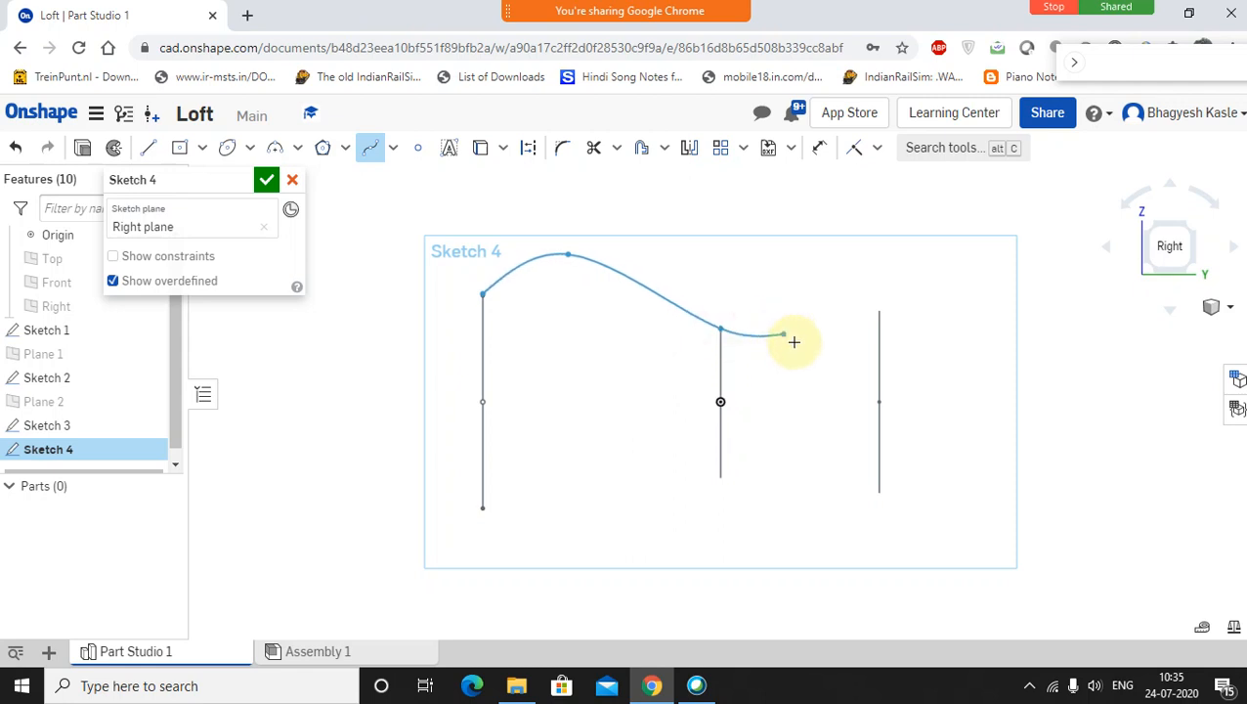
pyautogui.click(801, 347)
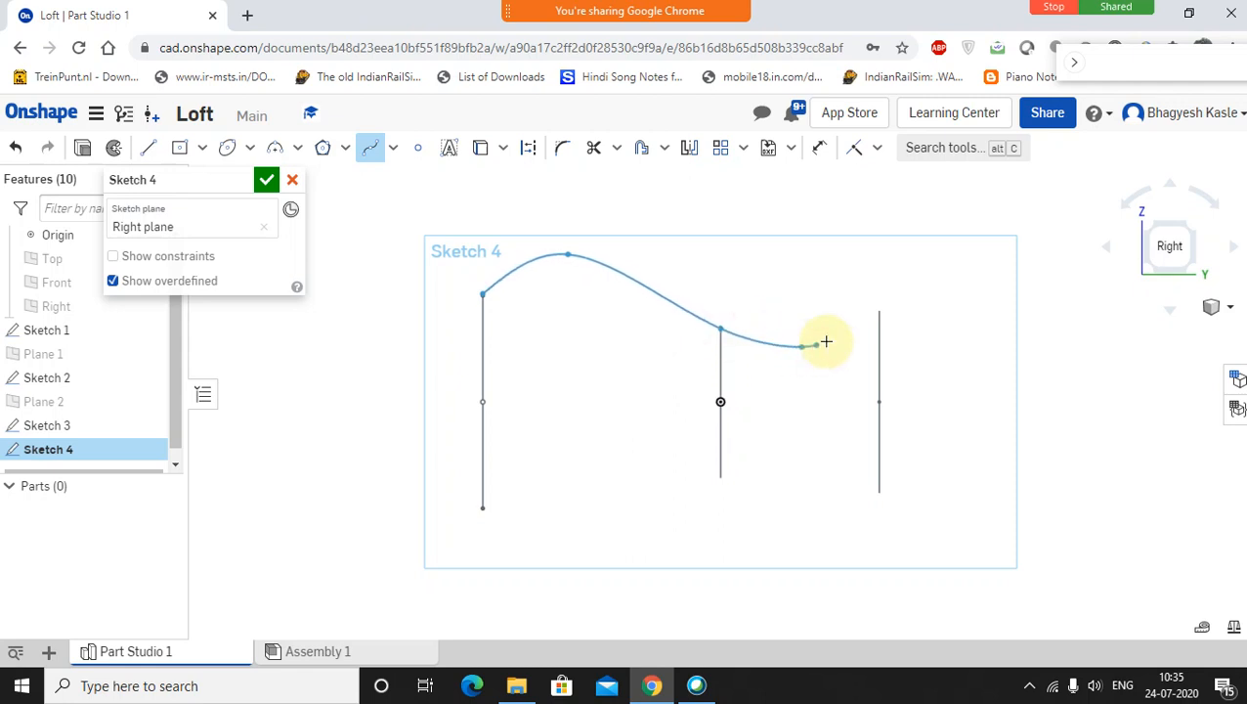
pyautogui.click(878, 309)
pyautogui.rightClick(921, 267)
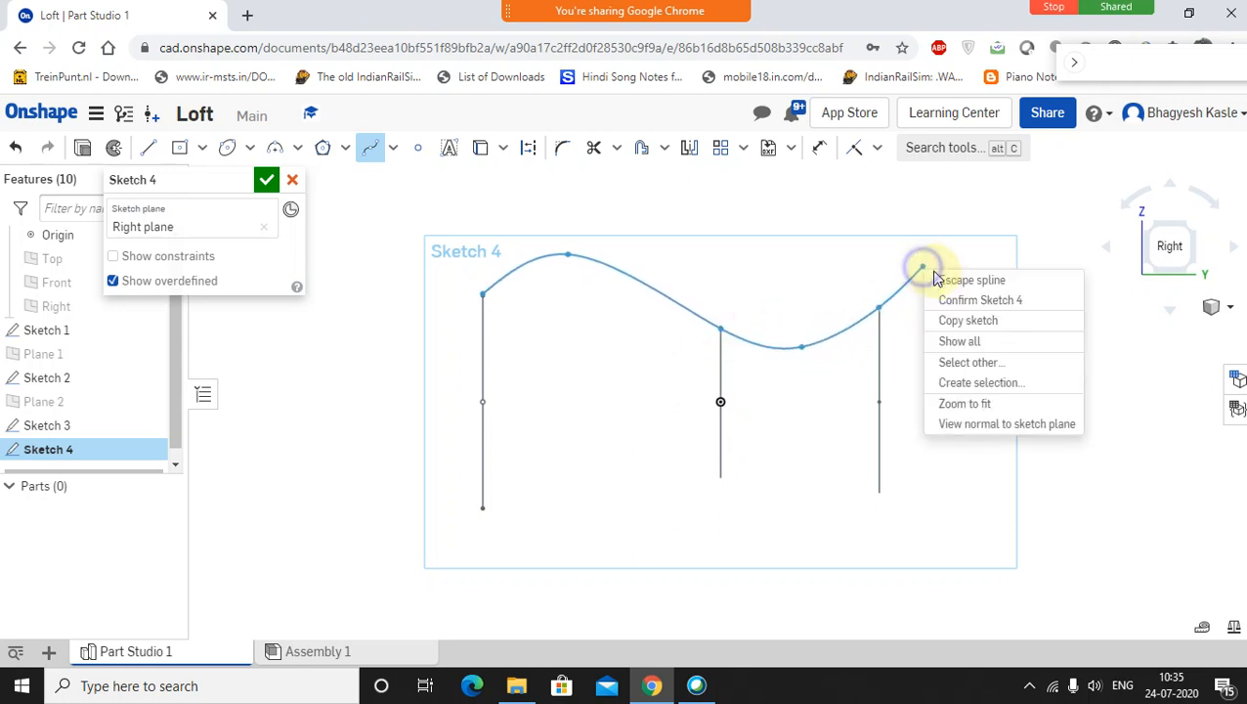
pyautogui.click(941, 280)
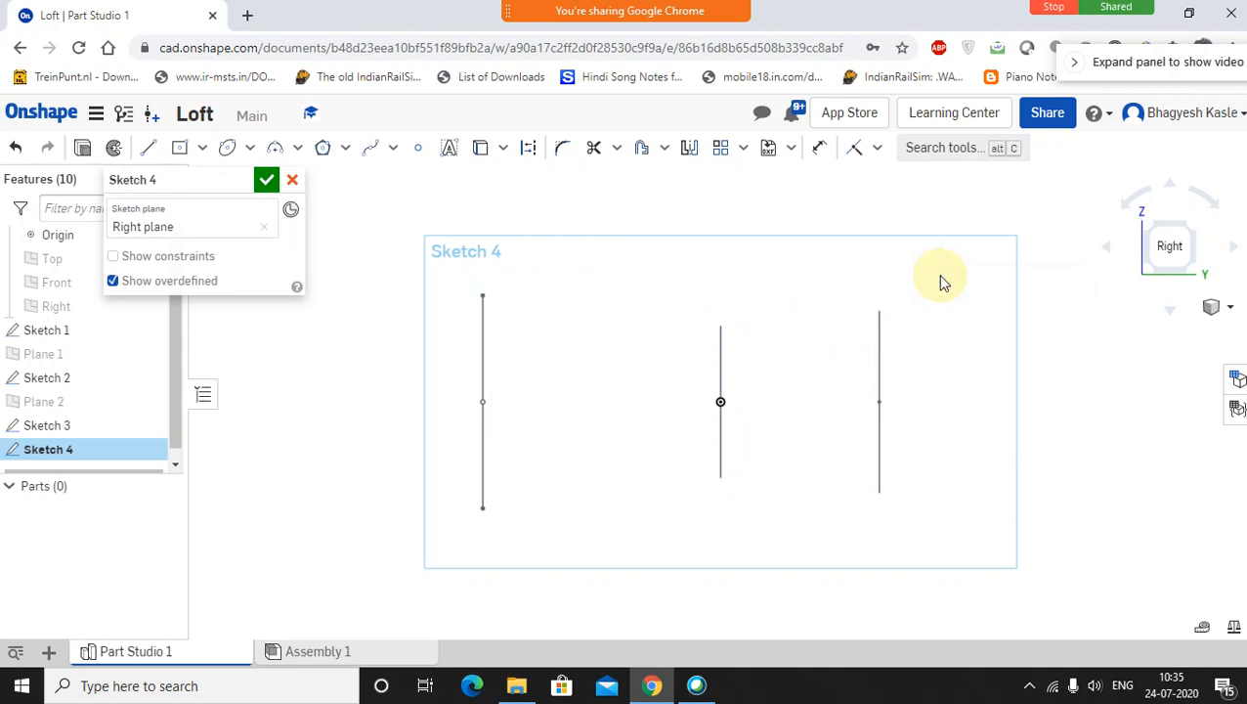
# Step: Draw a five-point spline from the rectangle's top end through the circle's top end to the ellipse's top end, arching first and dipping second
pyautogui.click(369, 148)
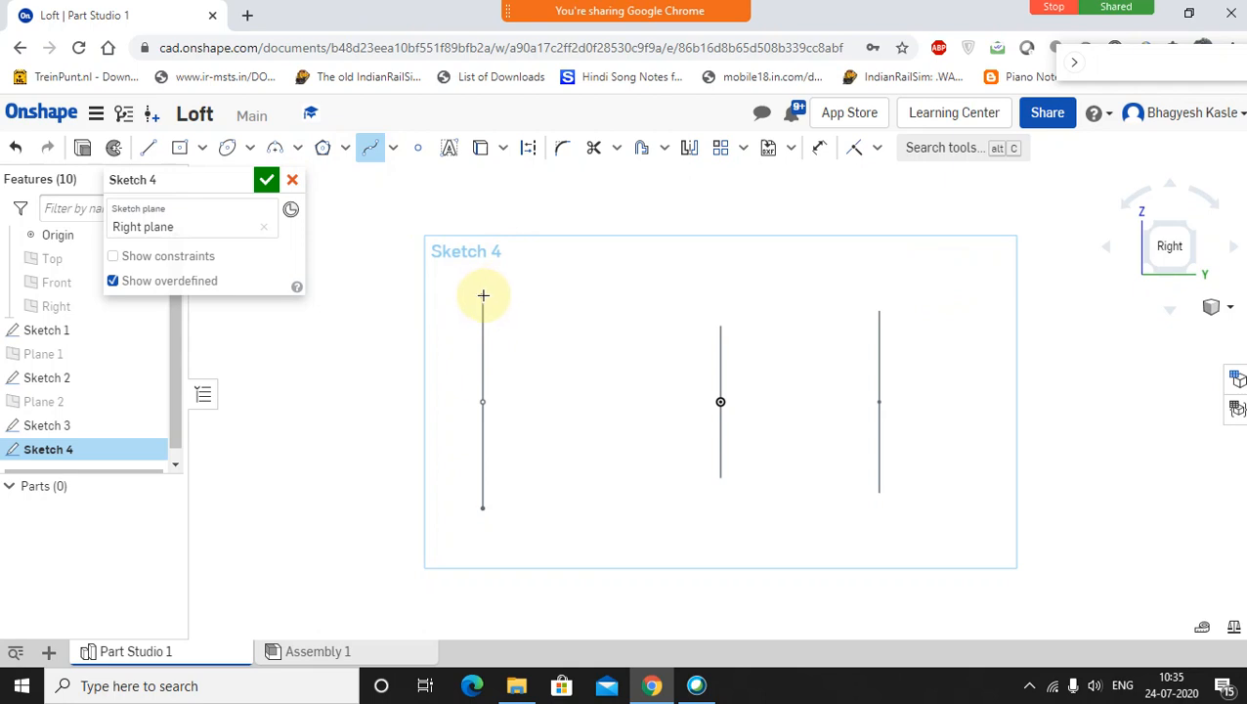
pyautogui.click(483, 295)
pyautogui.click(566, 252)
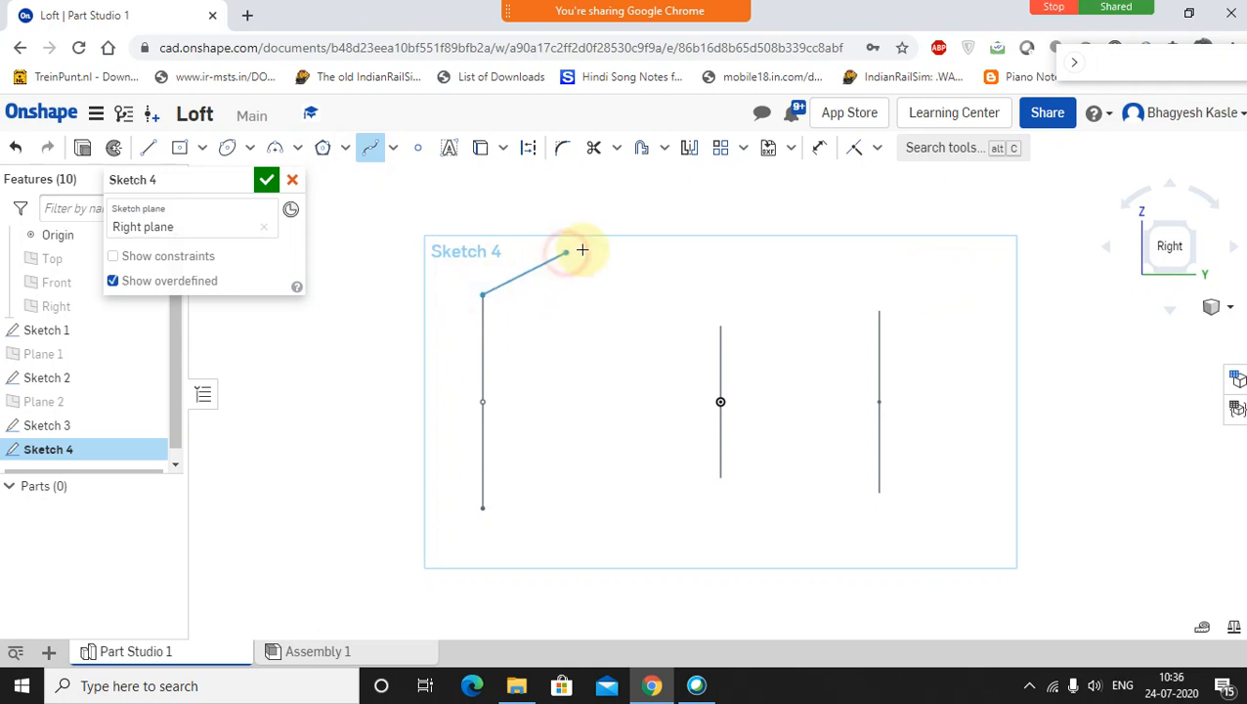
pyautogui.click(718, 326)
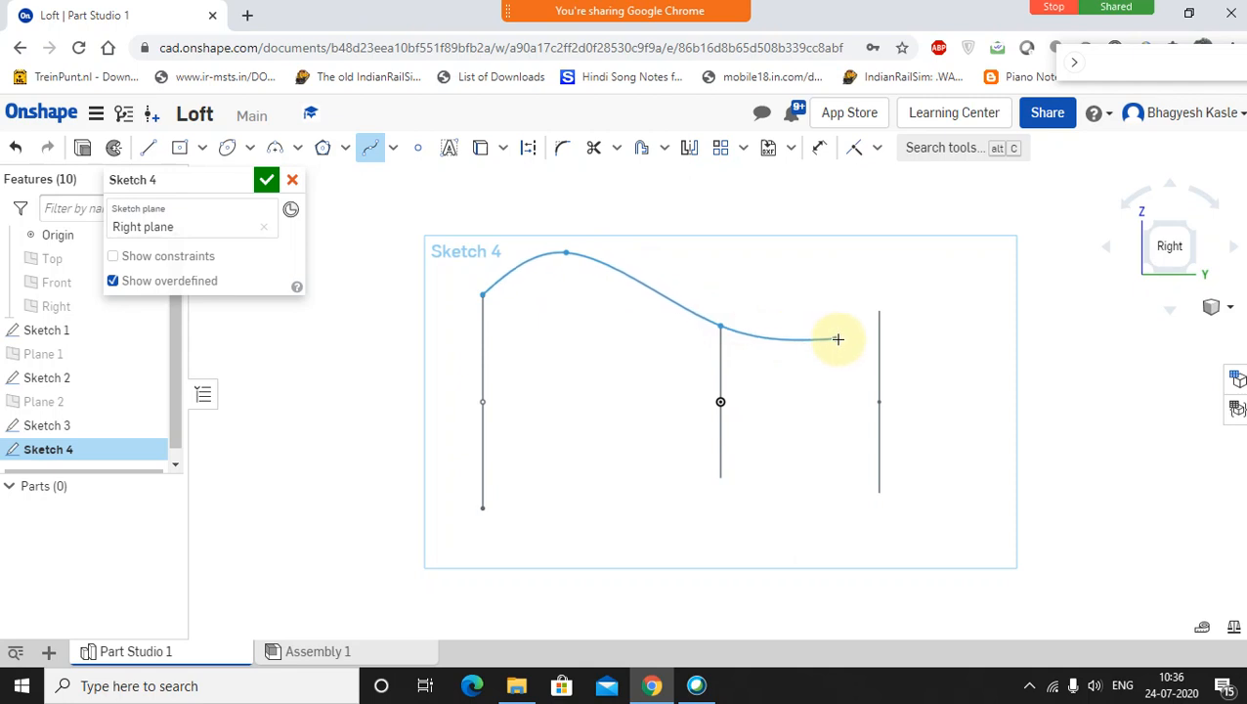
pyautogui.click(801, 344)
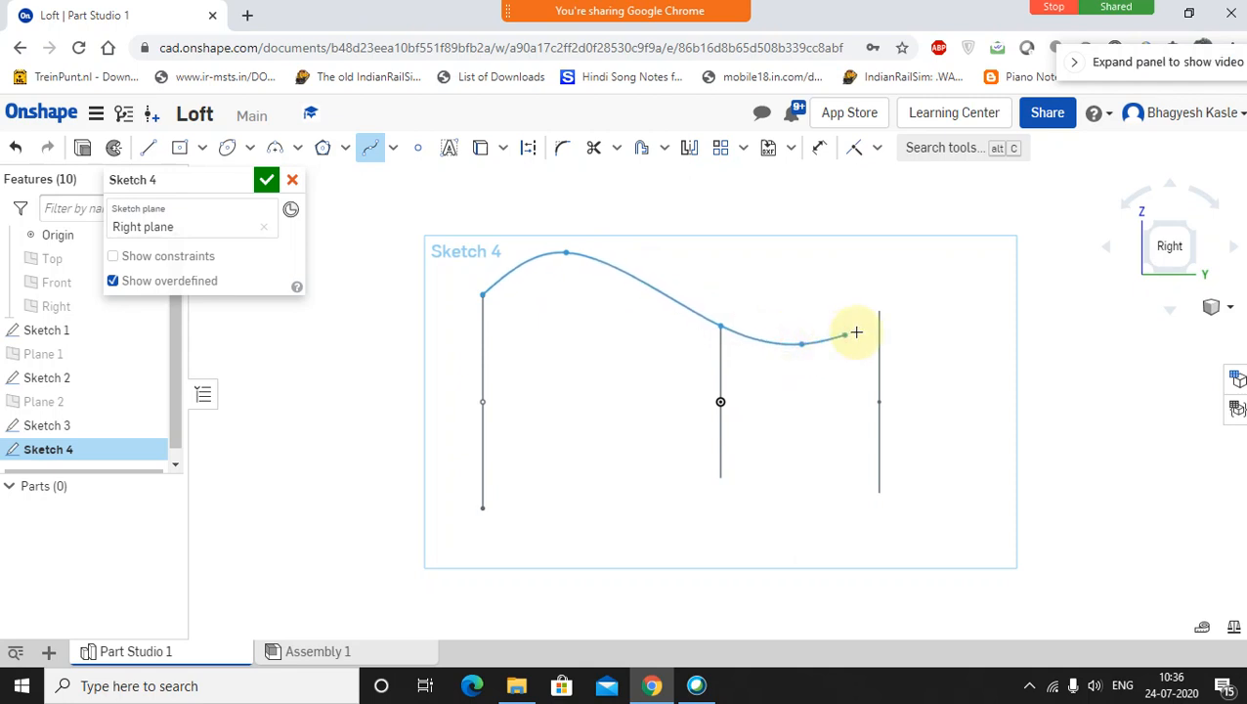
pyautogui.click(878, 311)
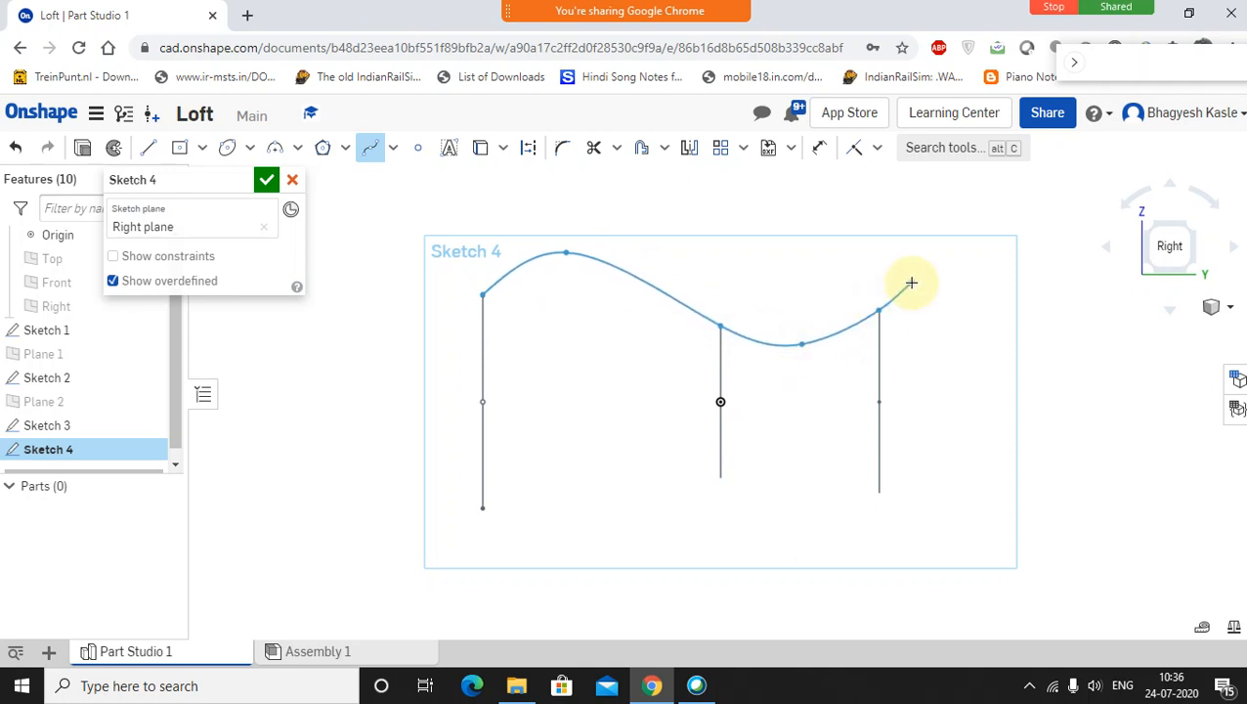
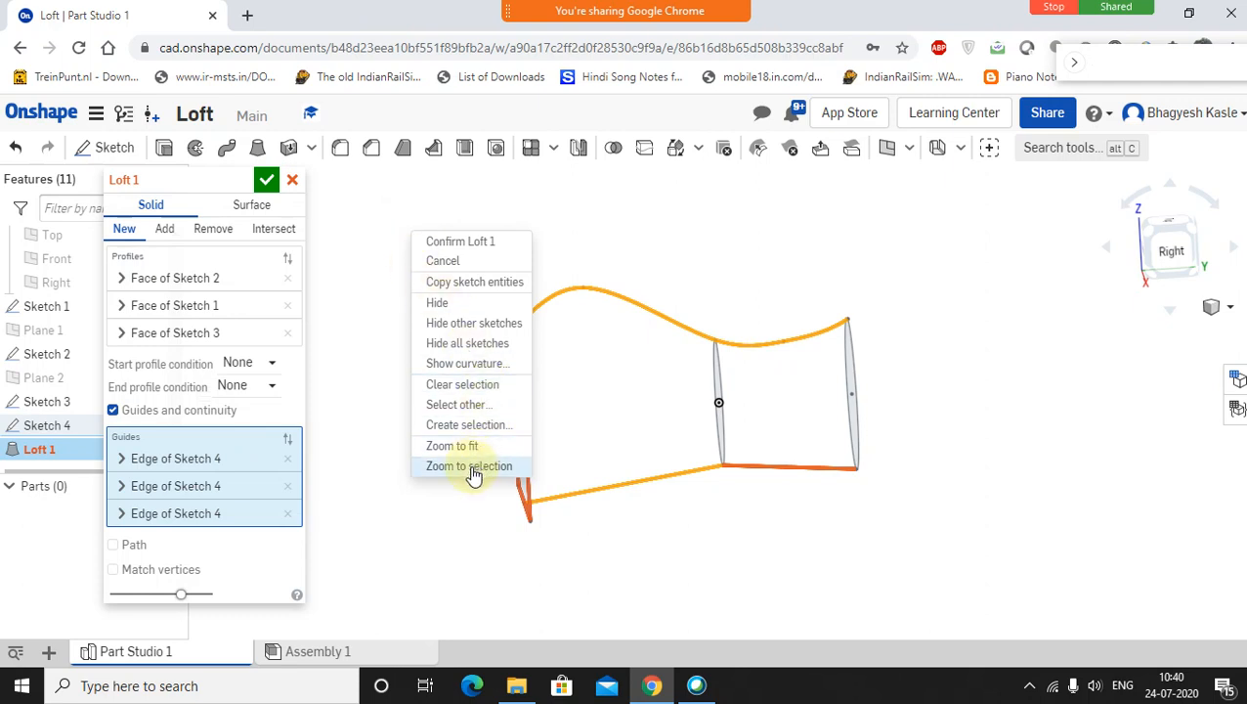
pyautogui.click(467, 426)
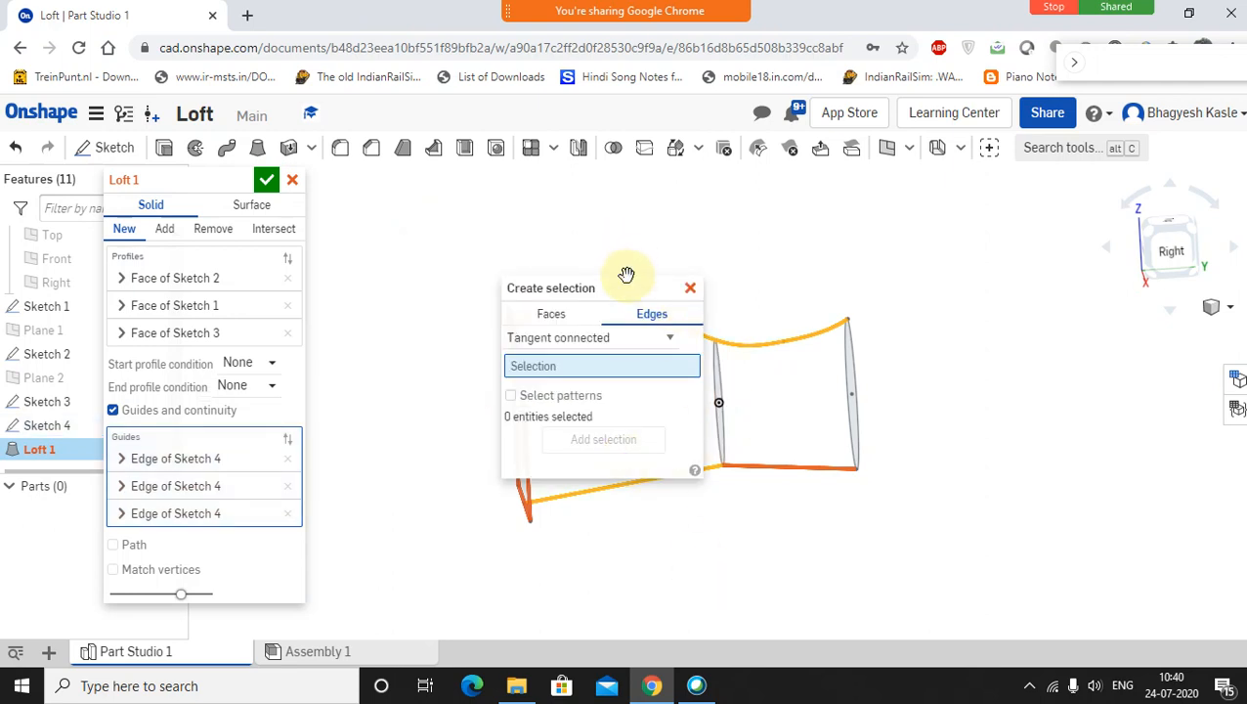
pyautogui.moveTo(624, 286); pyautogui.dragTo(524, 180)
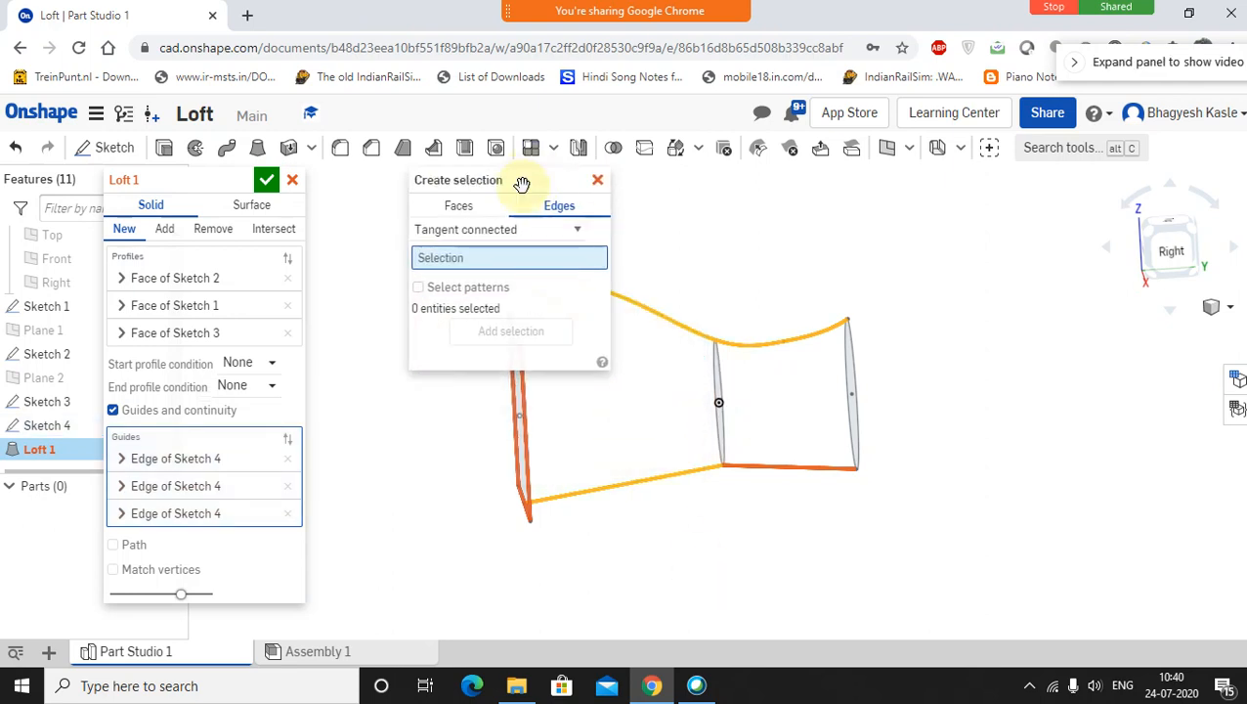
pyautogui.click(511, 260)
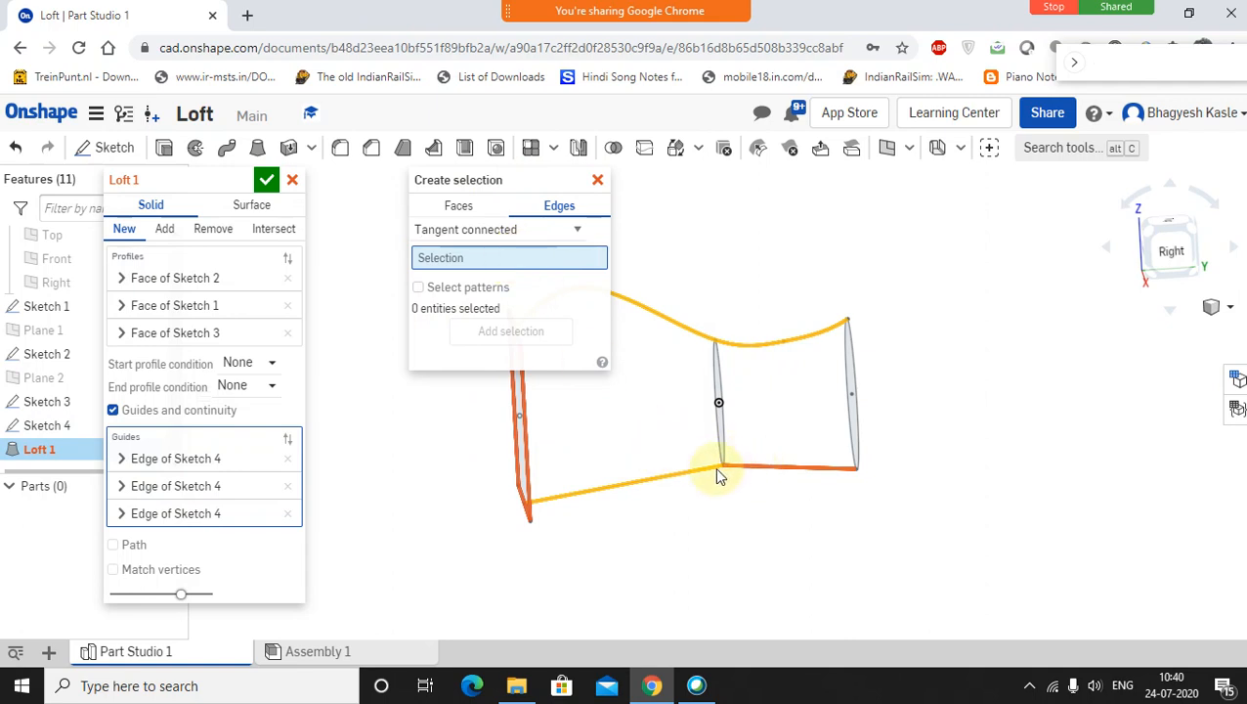
pyautogui.click(698, 478)
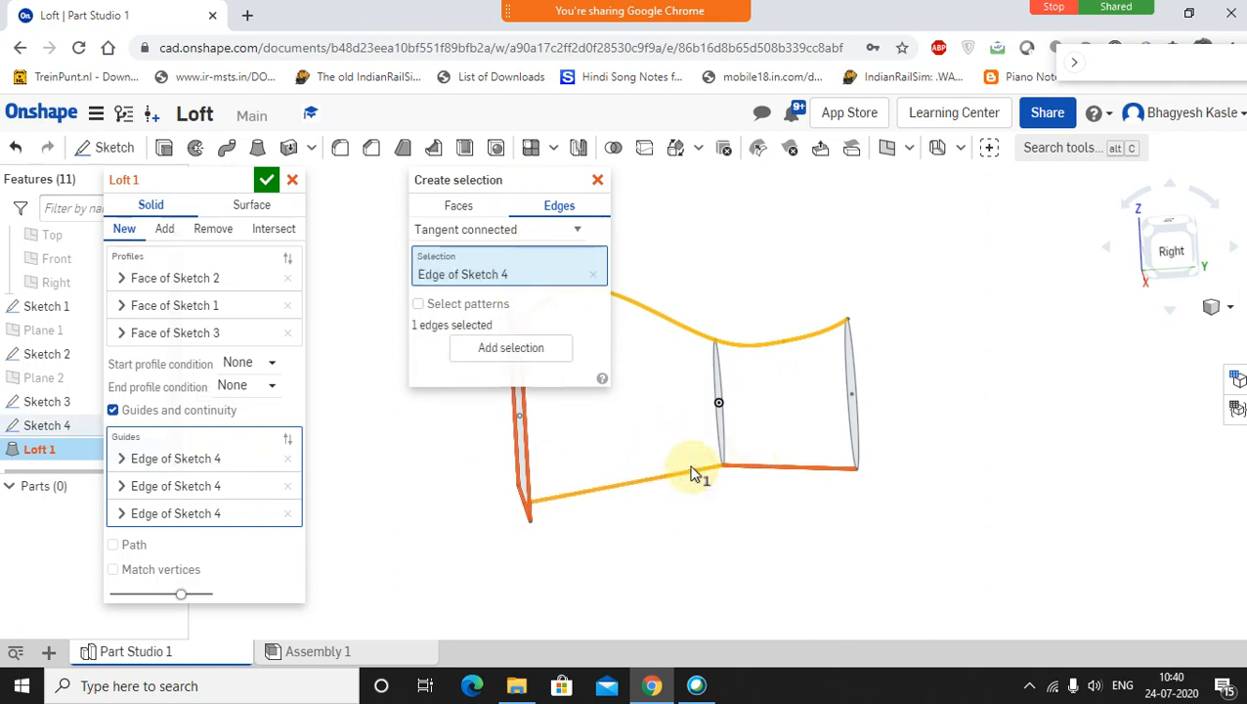
pyautogui.click(597, 179)
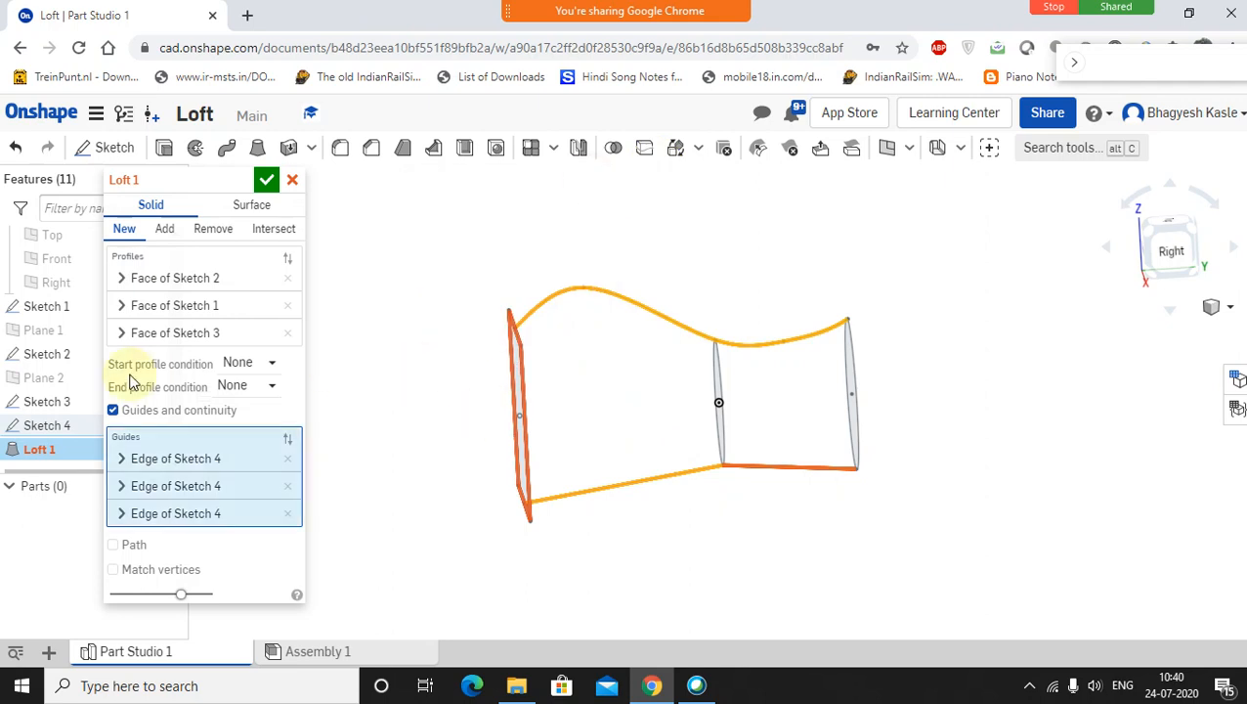
# Step: Remove the two lower straight edges from the loft's guides, leaving only the spline, and discard the loft
pyautogui.click(287, 514)
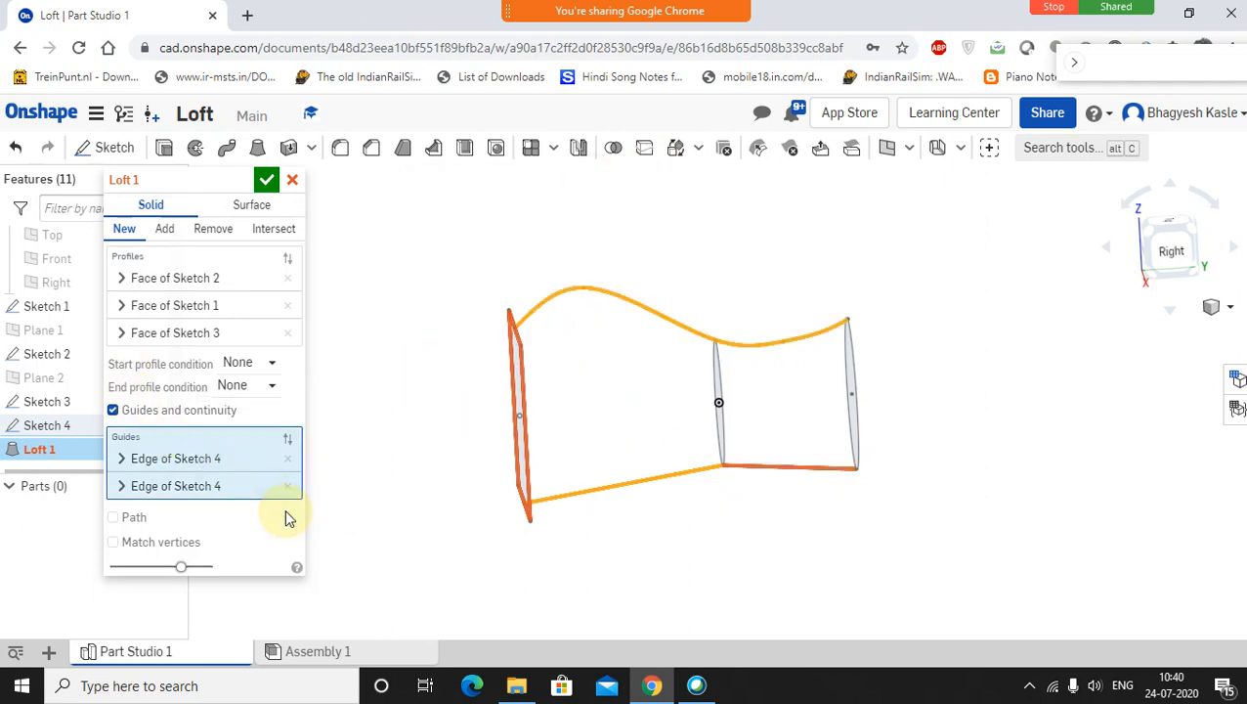
pyautogui.click(287, 486)
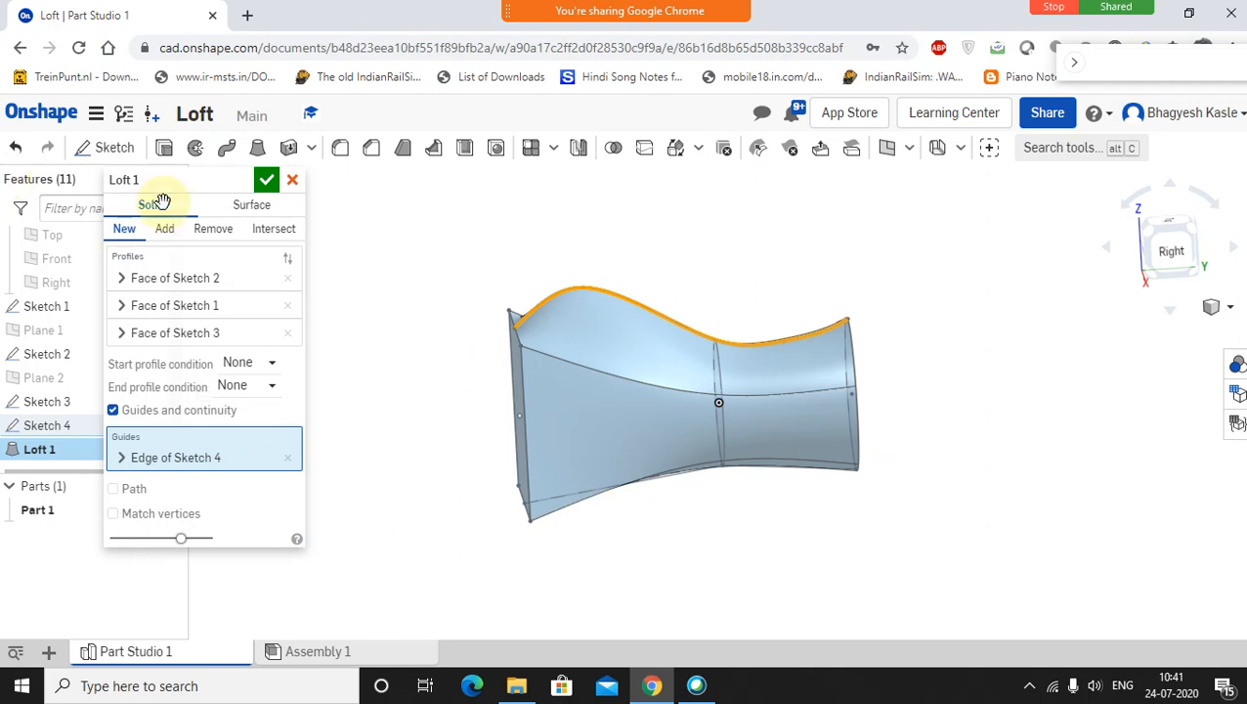
pyautogui.click(291, 182)
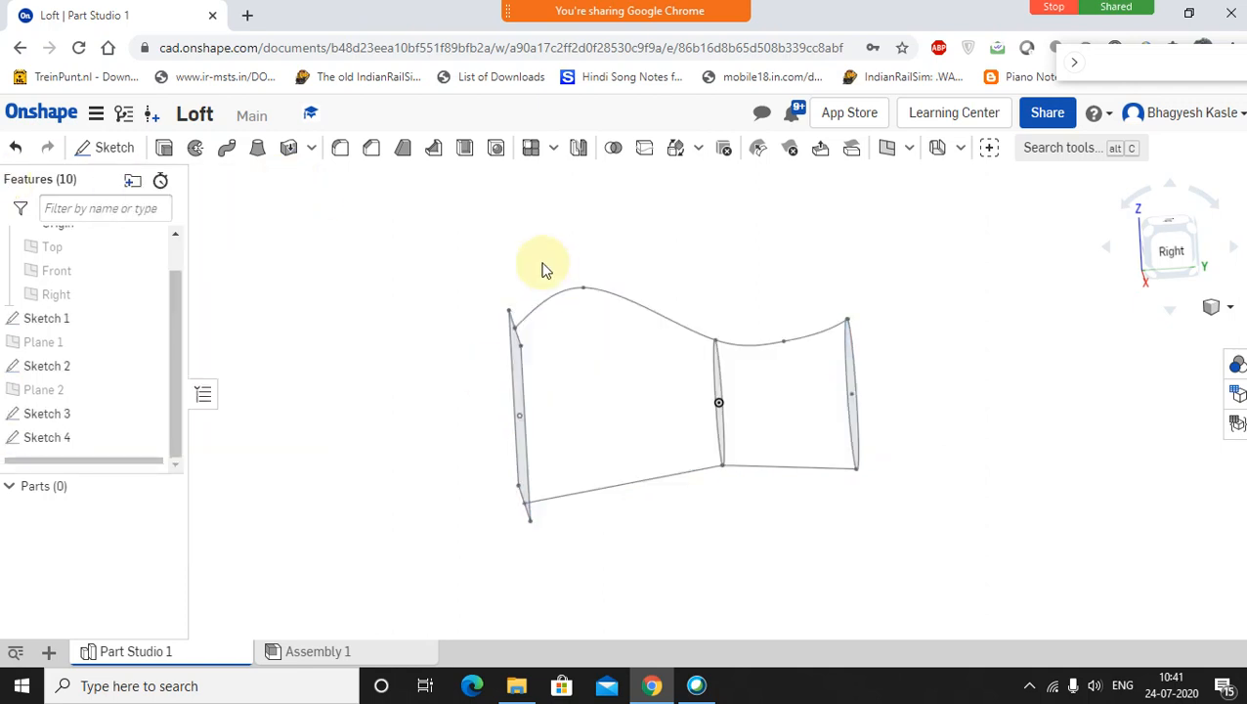
# Step: Open Sketch 4, which holds the guide curves, for editing
pyautogui.click(47, 440)
pyautogui.rightClick(47, 440)
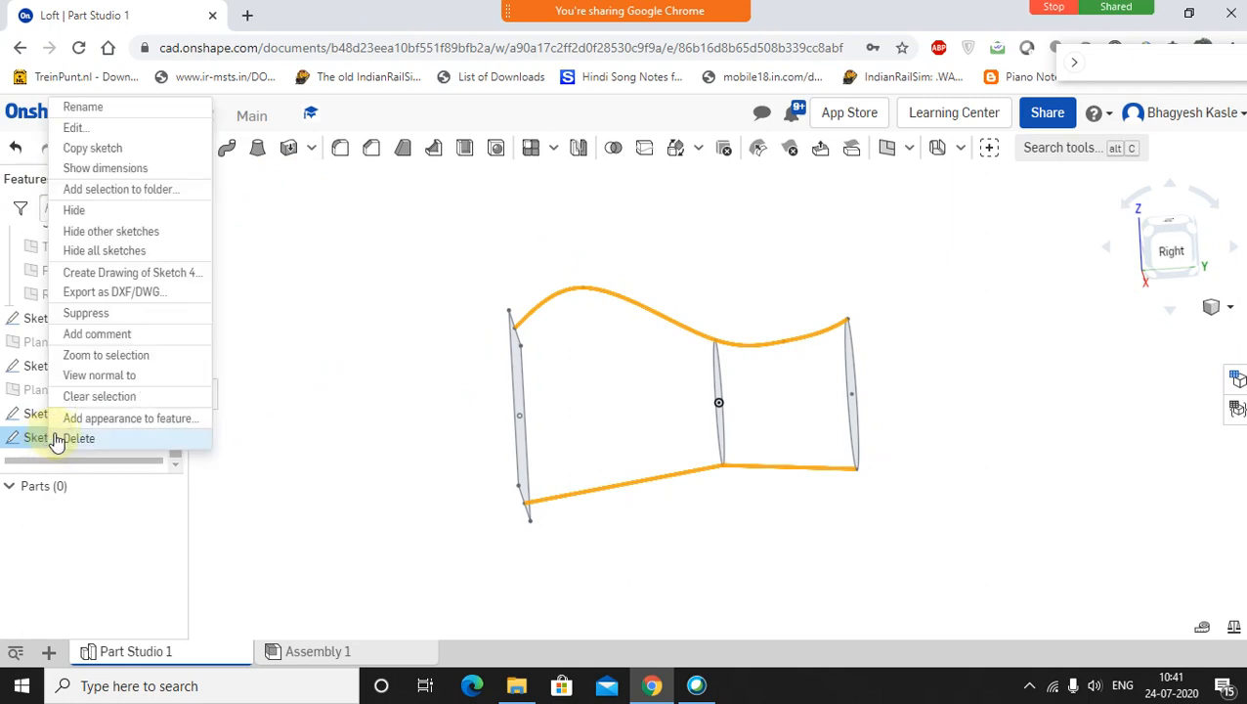
pyautogui.click(77, 128)
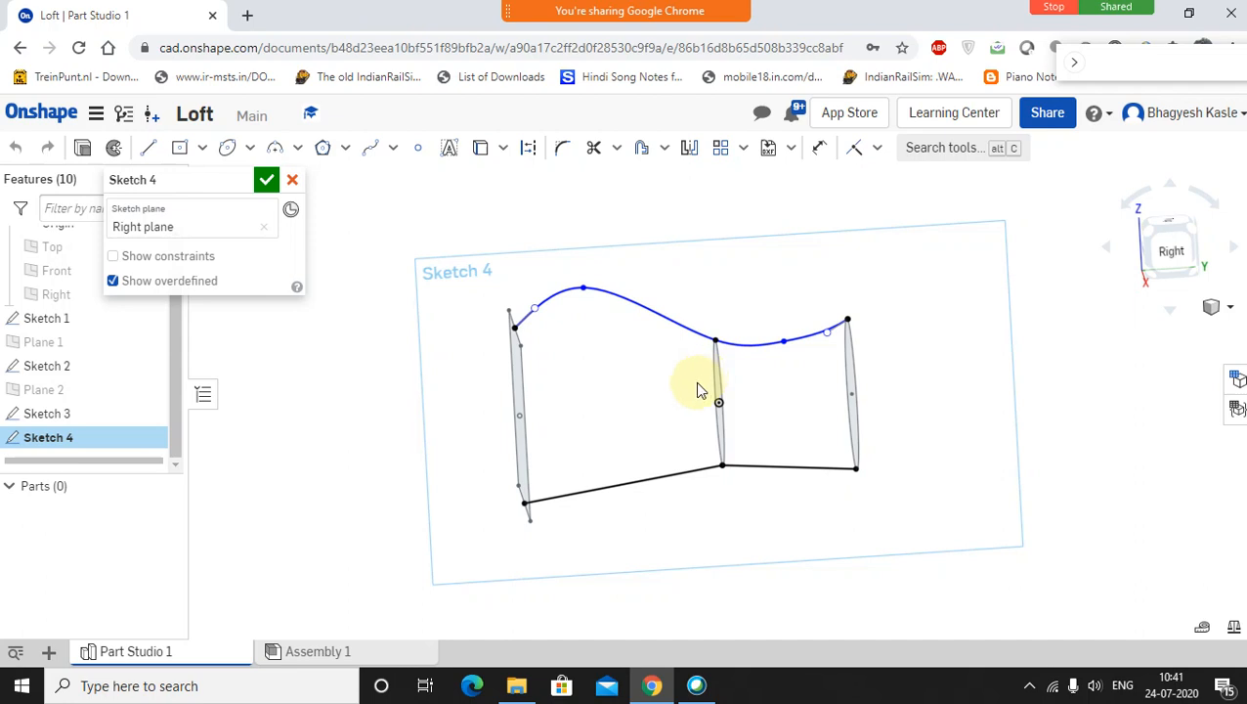
# Step: Delete the two lower straight lines from Sketch 4 and undo the deletion
pyautogui.click(627, 485)
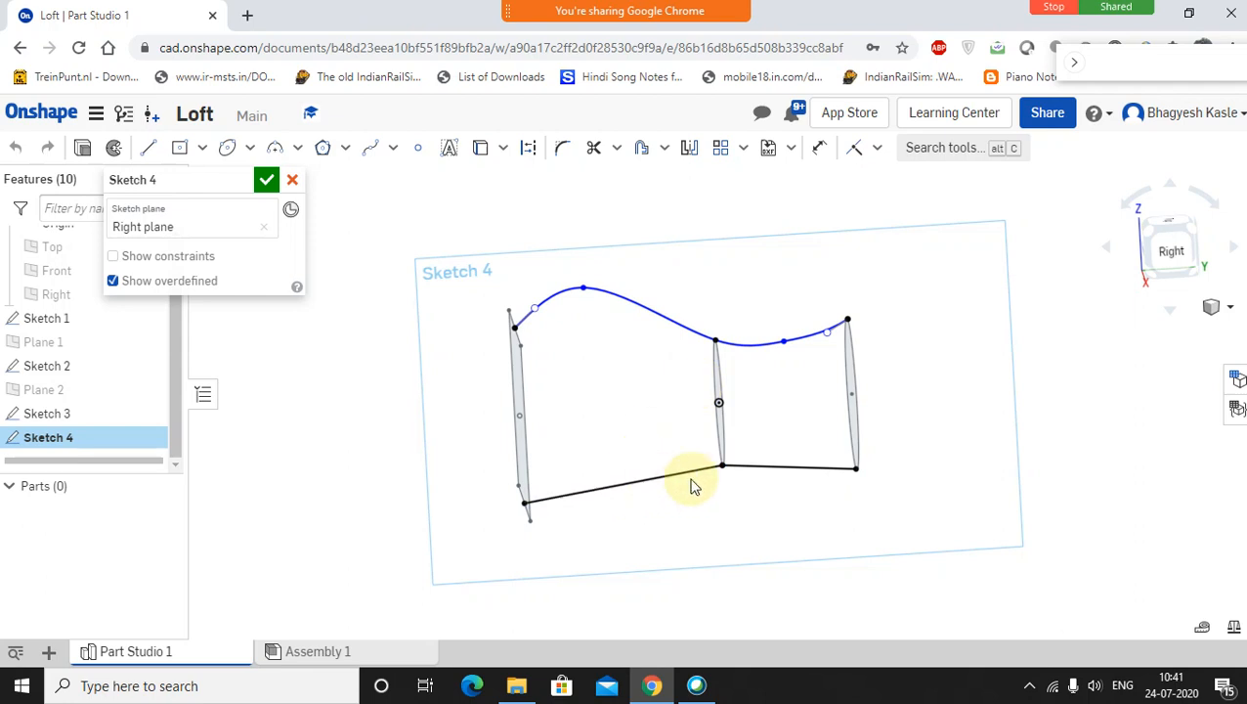
pyautogui.press('Delete')
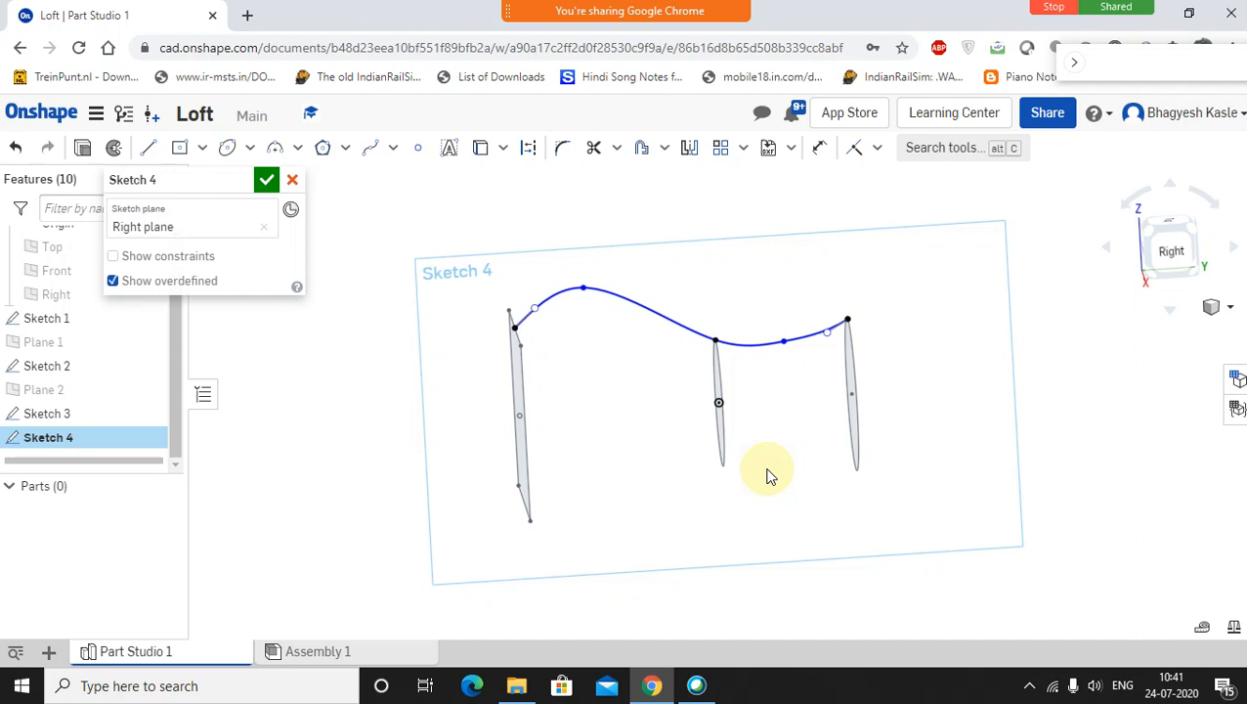
pyautogui.hotkey('ctrl', 'z')
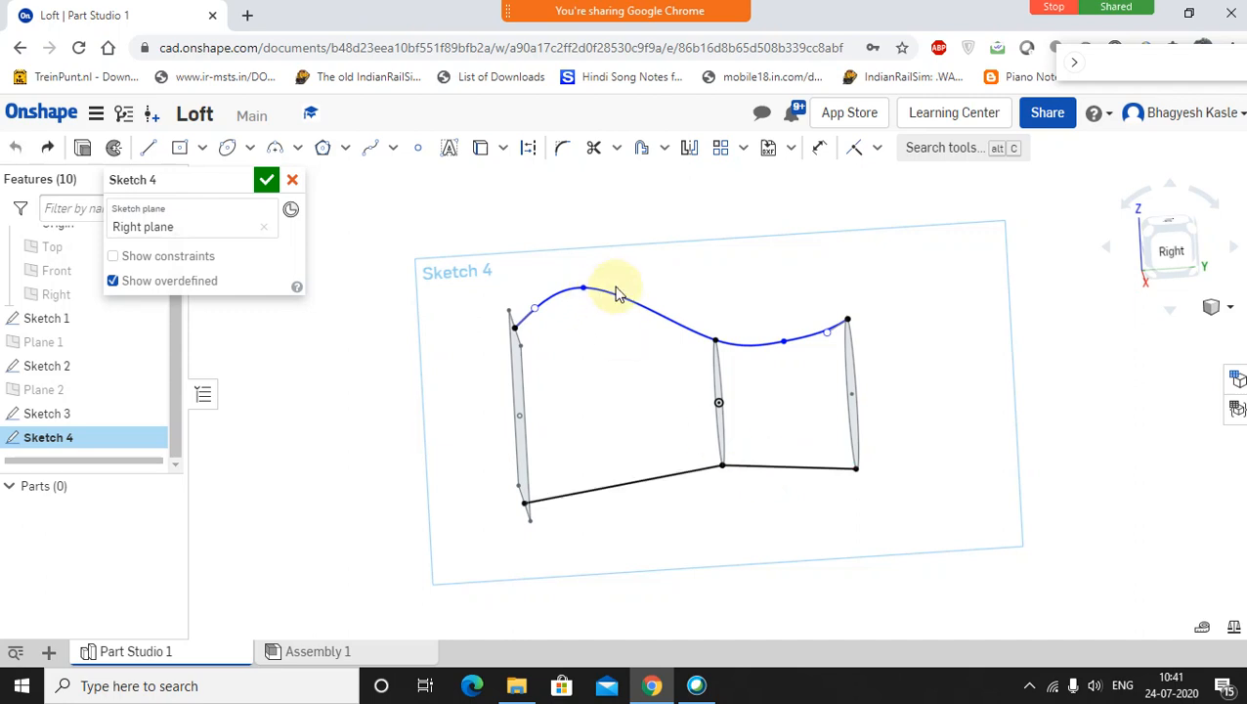
# Step: Convert the two lower straight lines in Sketch 4 to construction geometry and finish the sketch
pyautogui.click(612, 489)
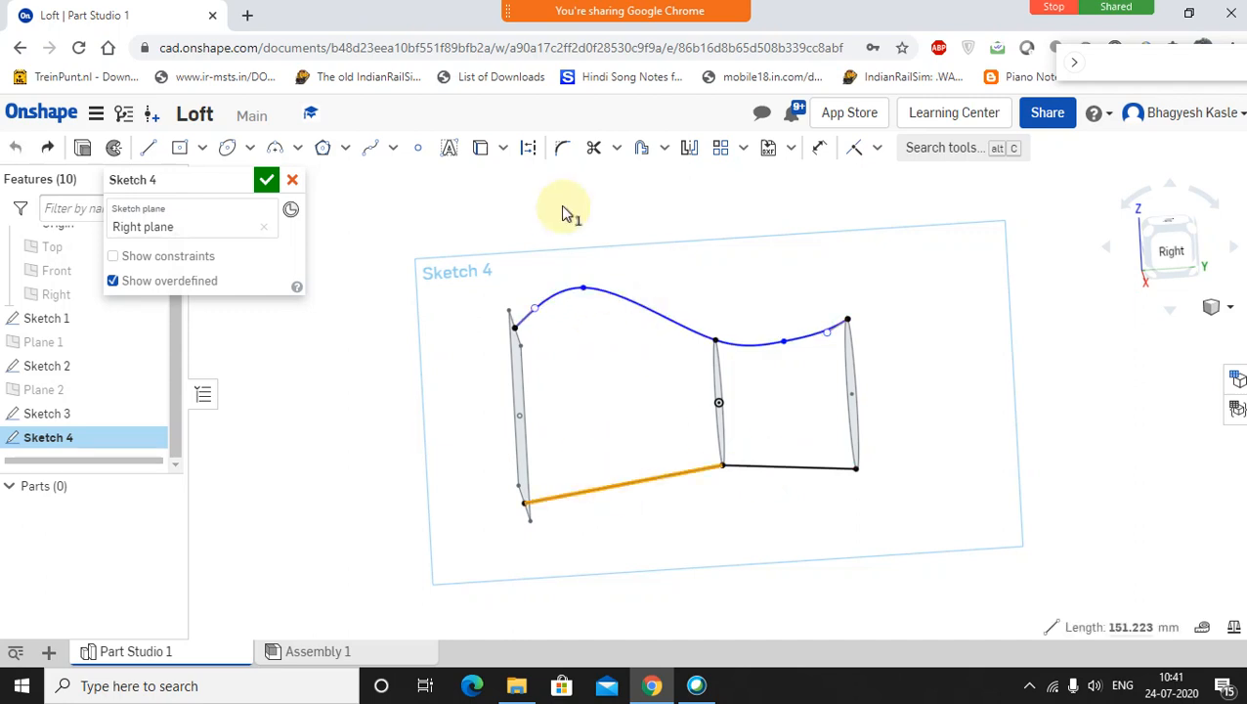
pyautogui.click(528, 147)
pyautogui.click(798, 469)
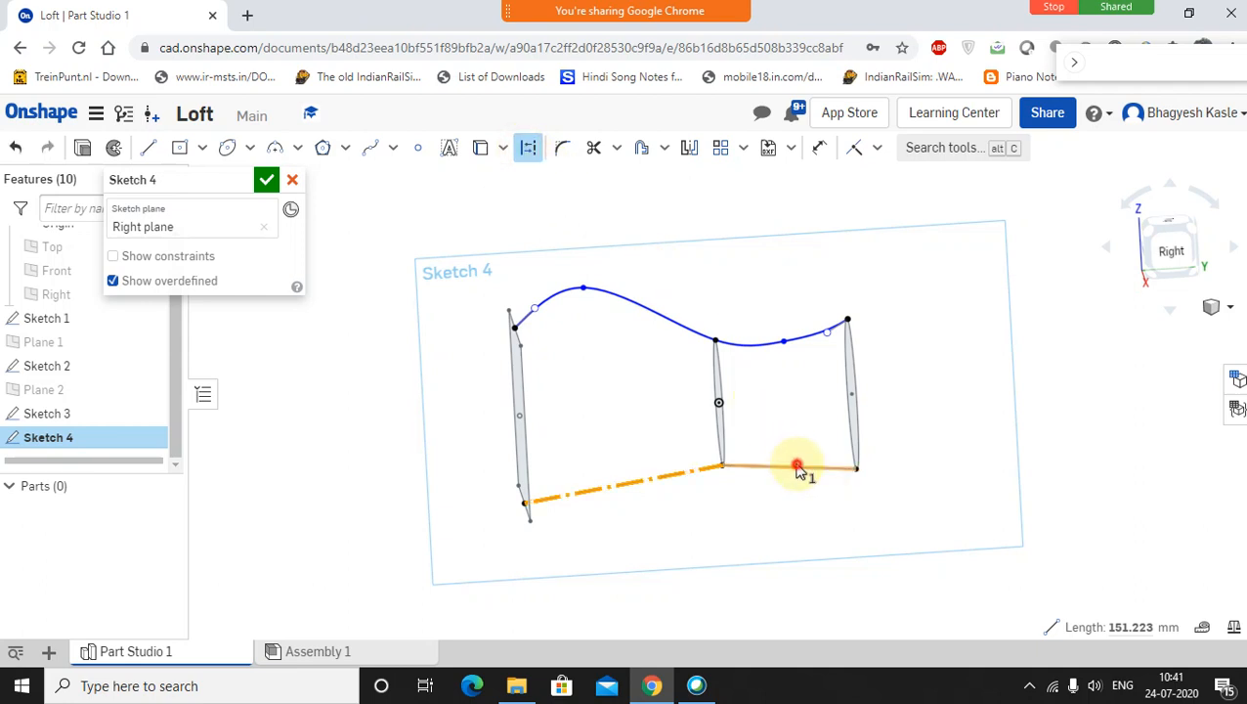
pyautogui.click(528, 148)
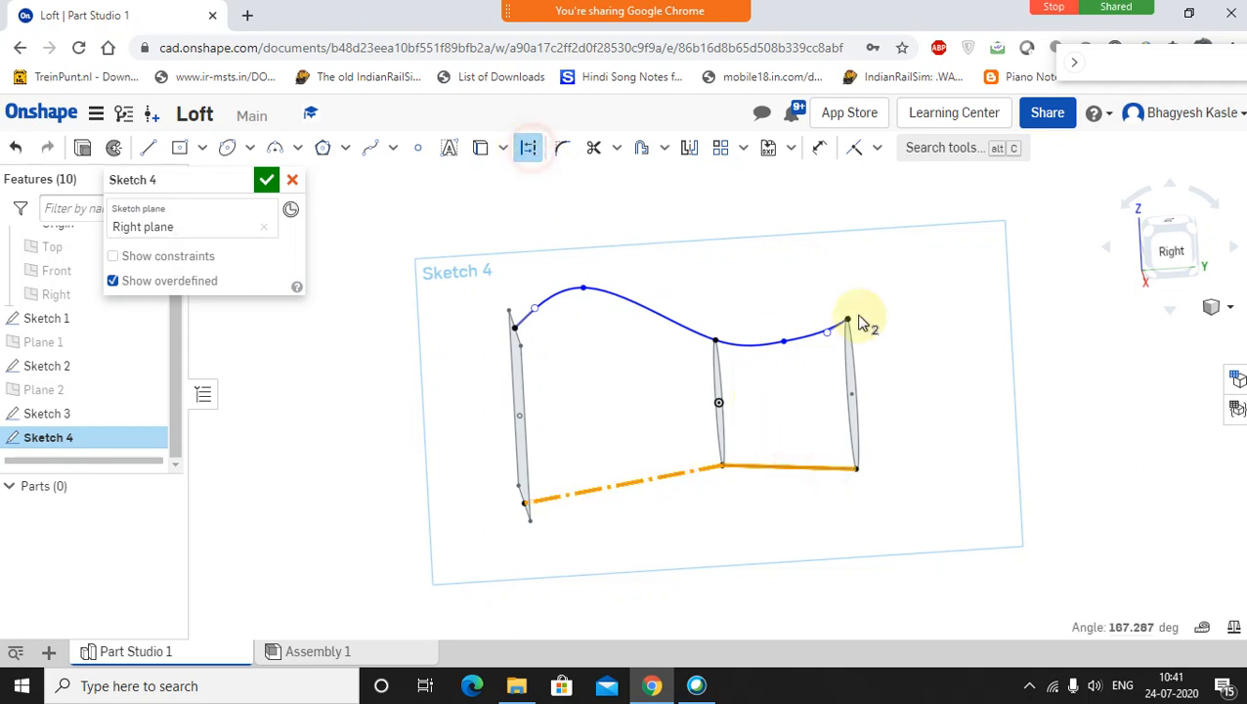
pyautogui.click(936, 363)
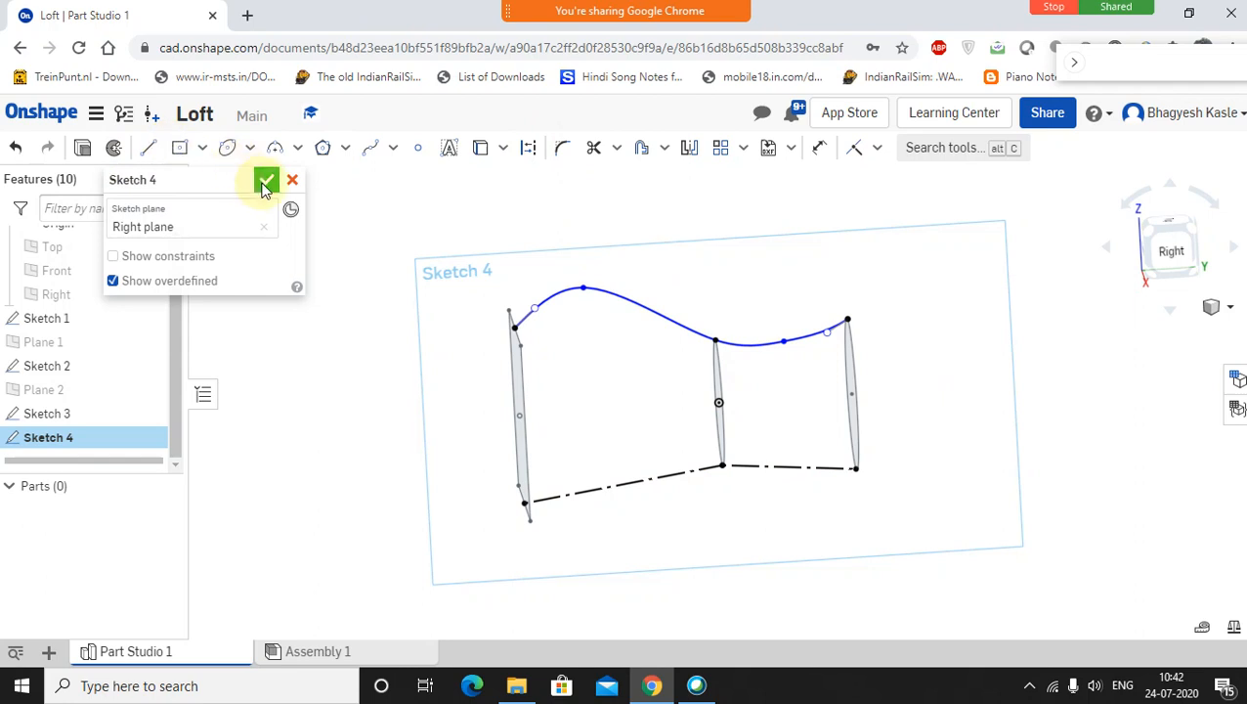
pyautogui.click(266, 179)
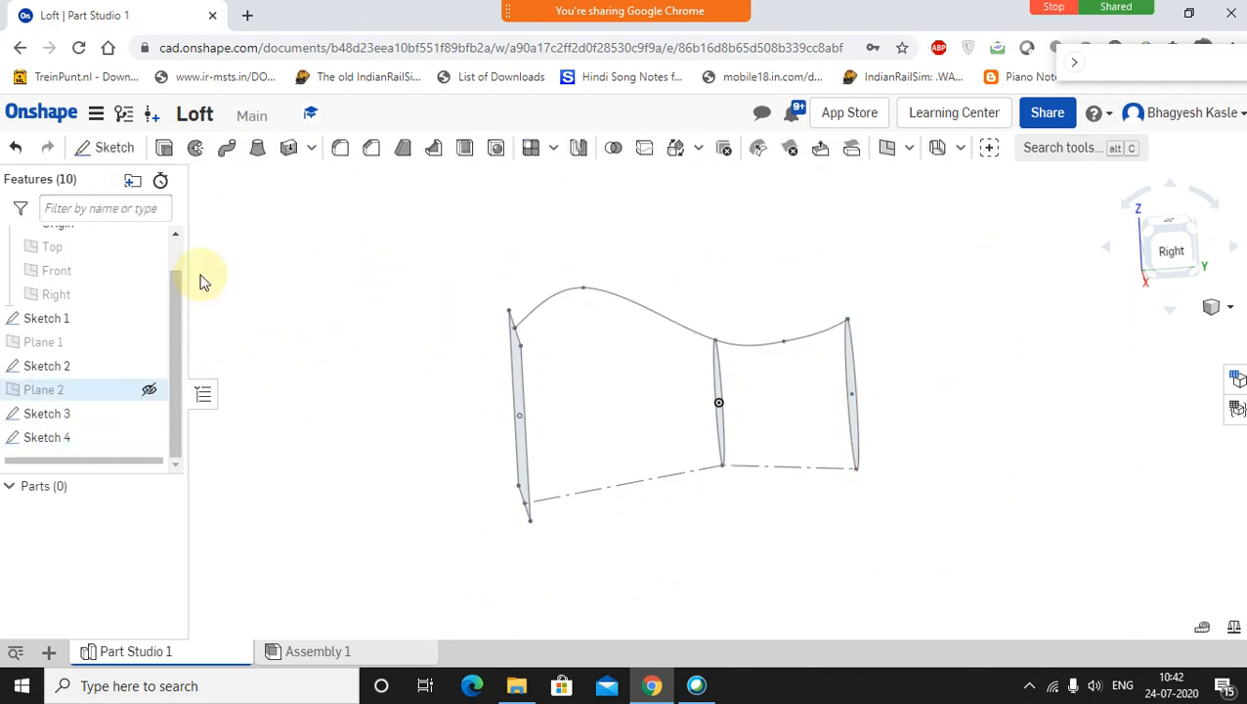
# Step: Start a new sketch on the Right plane and project Sketch 4's two lower construction lines into it with Use
pyautogui.rightClick(41, 297)
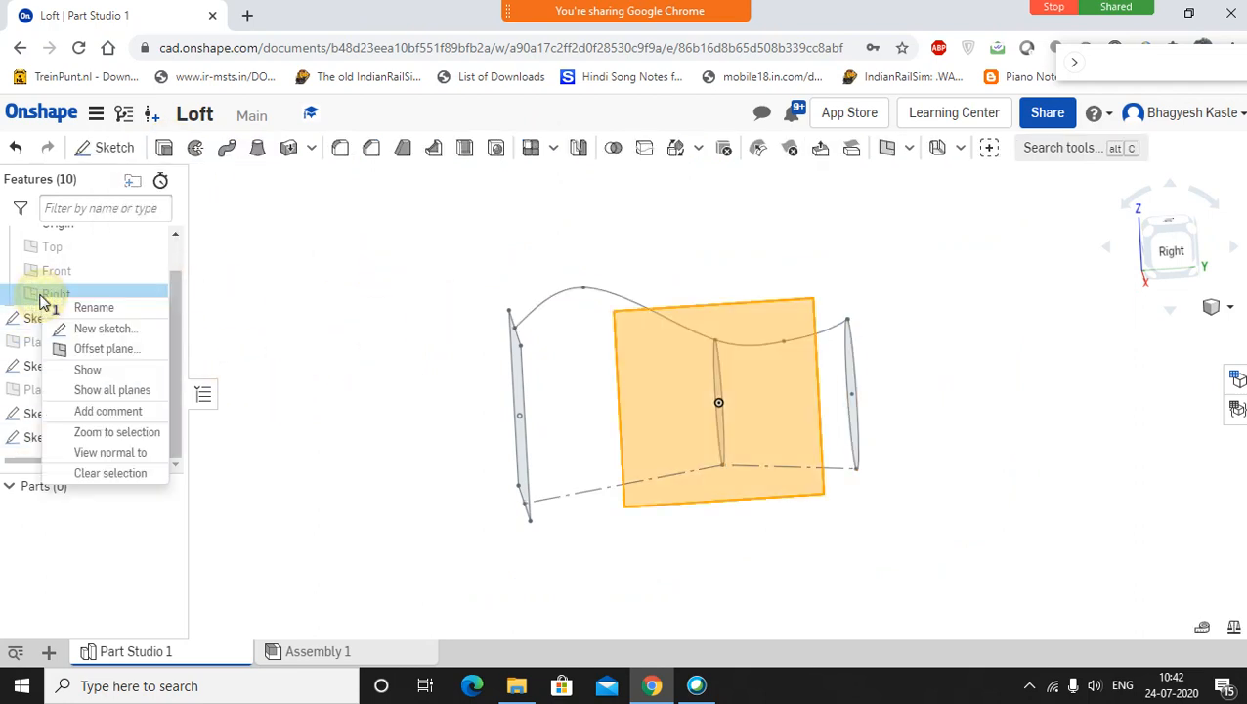
pyautogui.click(98, 330)
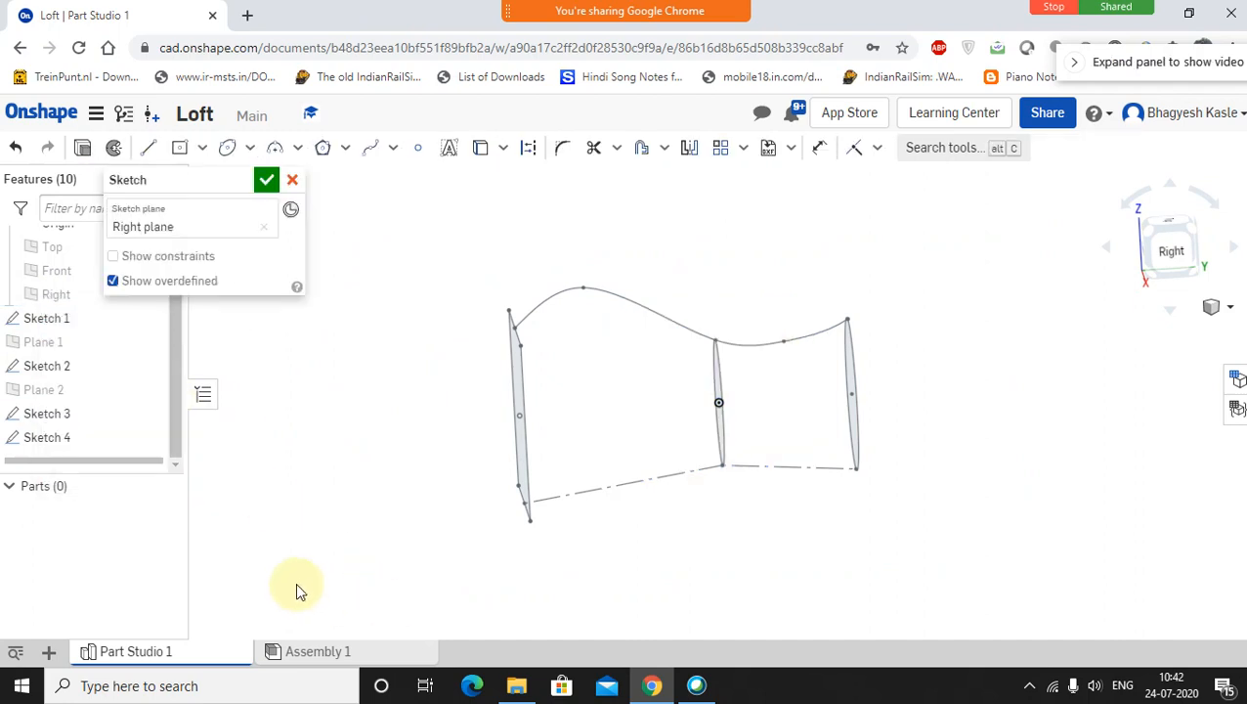
pyautogui.click(610, 484)
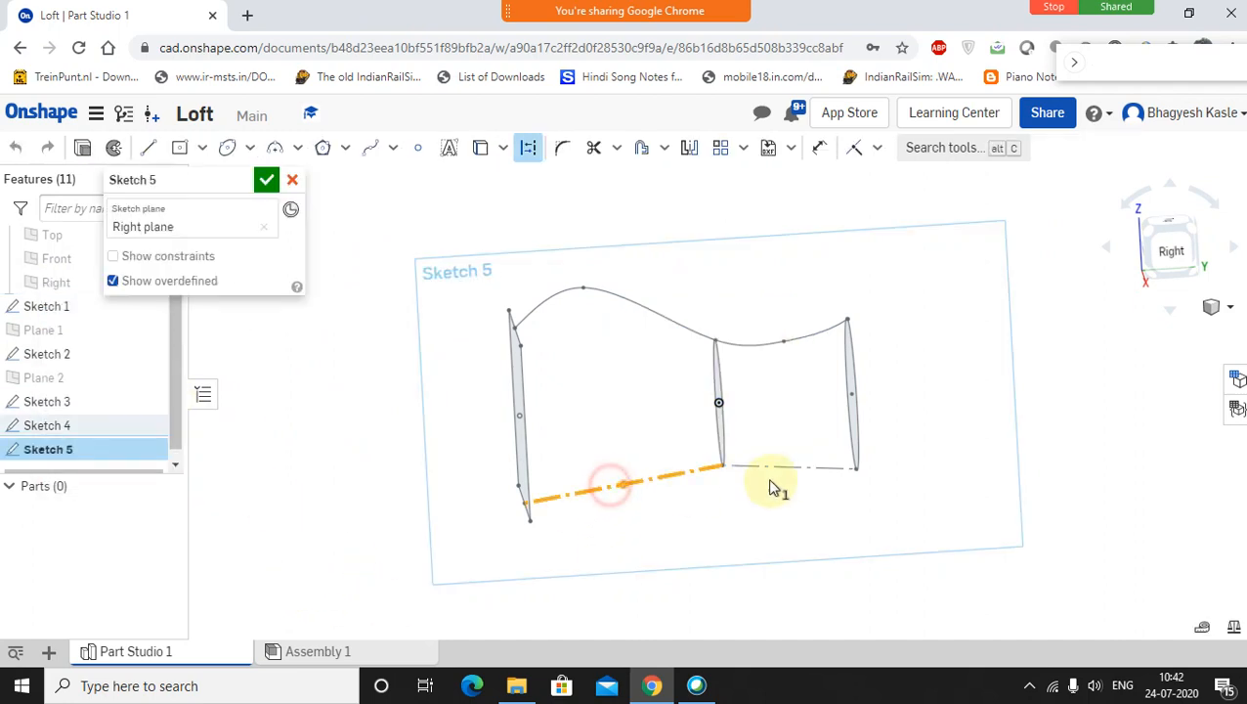
pyautogui.rightClick(773, 469)
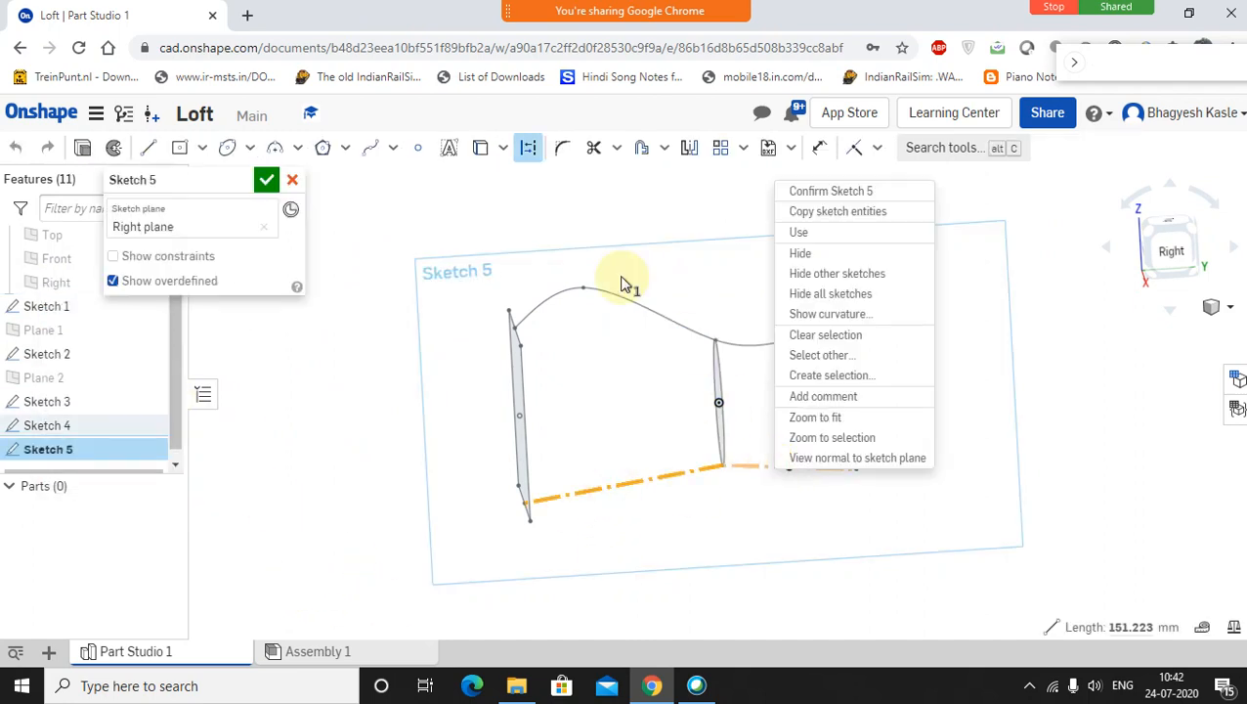
pyautogui.click(755, 472)
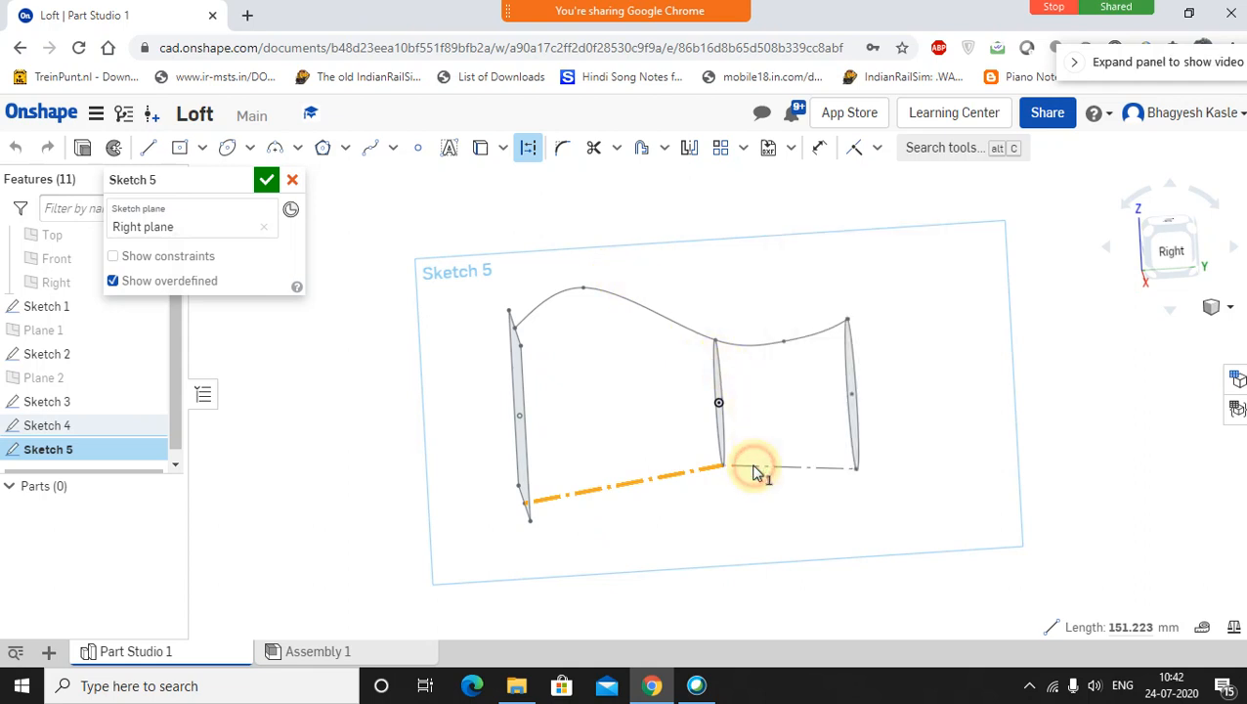
pyautogui.click(757, 474)
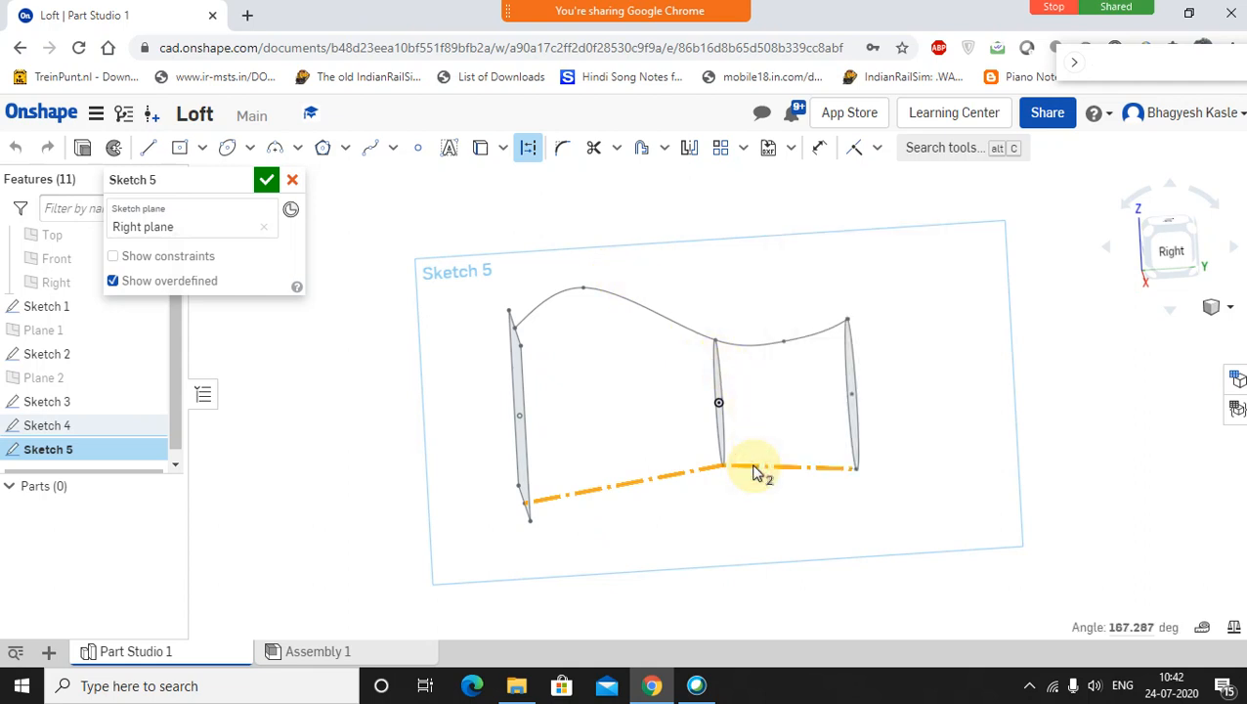
pyautogui.click(482, 151)
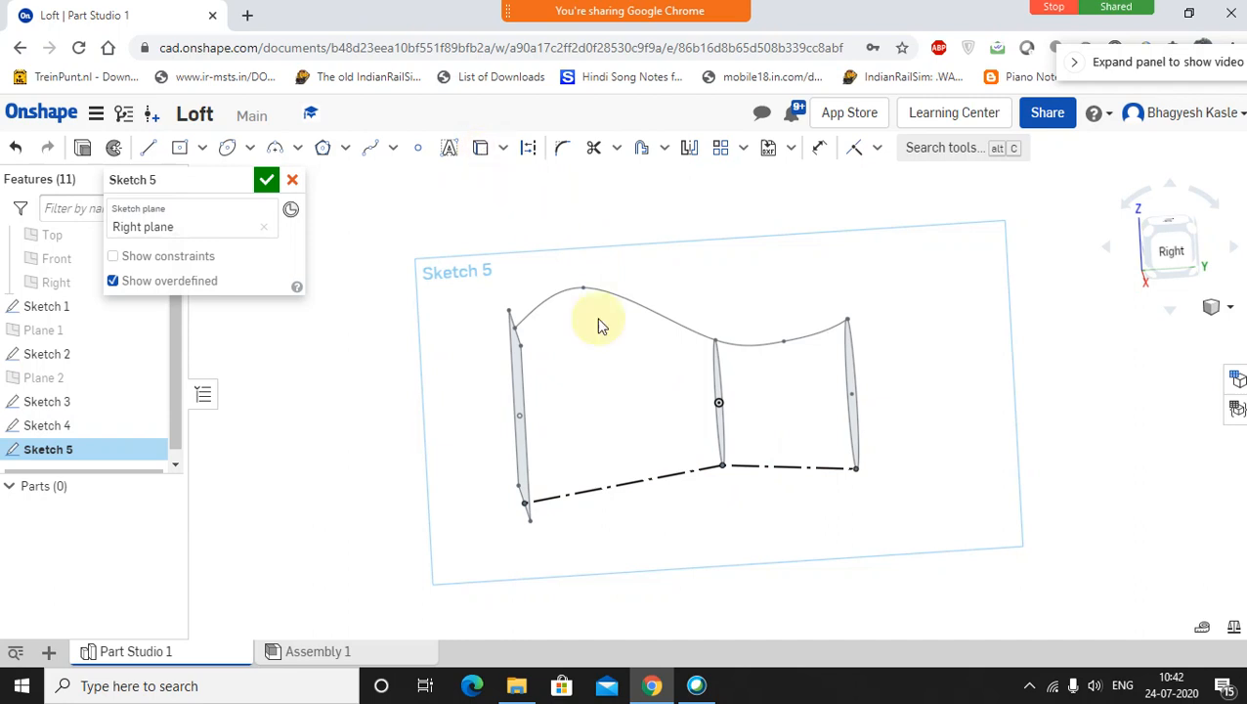
# Step: Convert the two projected lower lines in Sketch 5 from construction to regular geometry
pyautogui.click(680, 481)
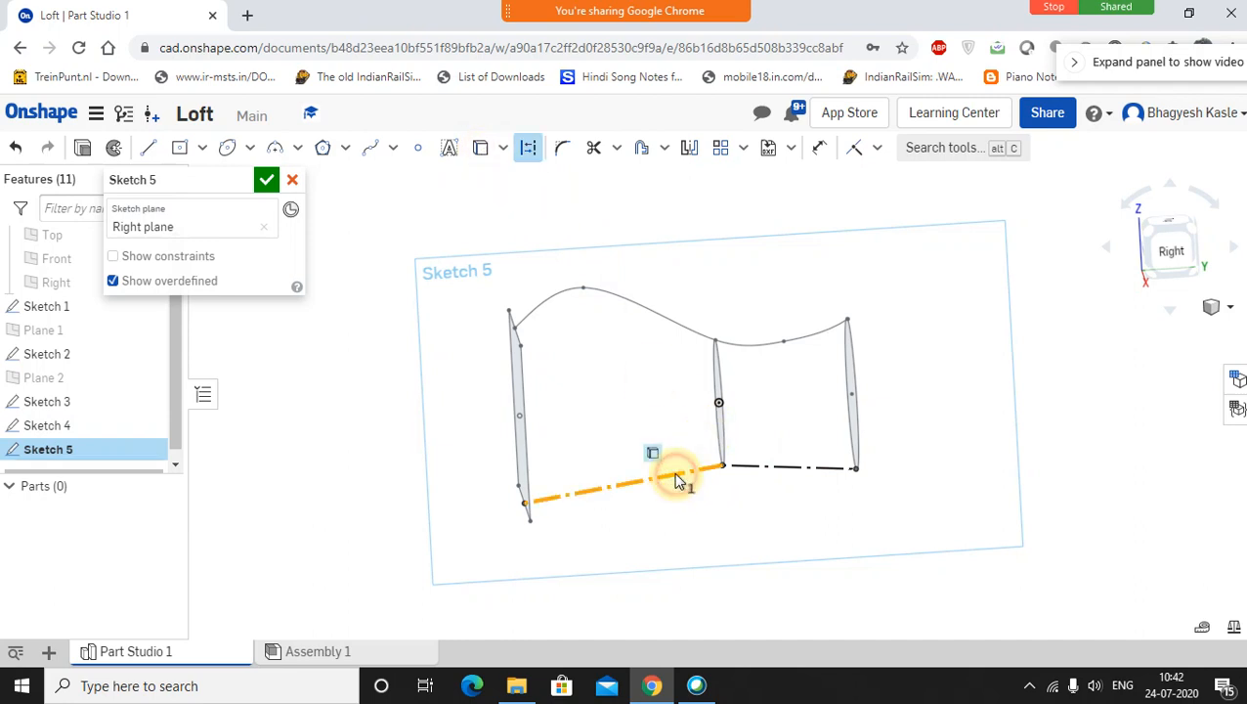
pyautogui.click(792, 477)
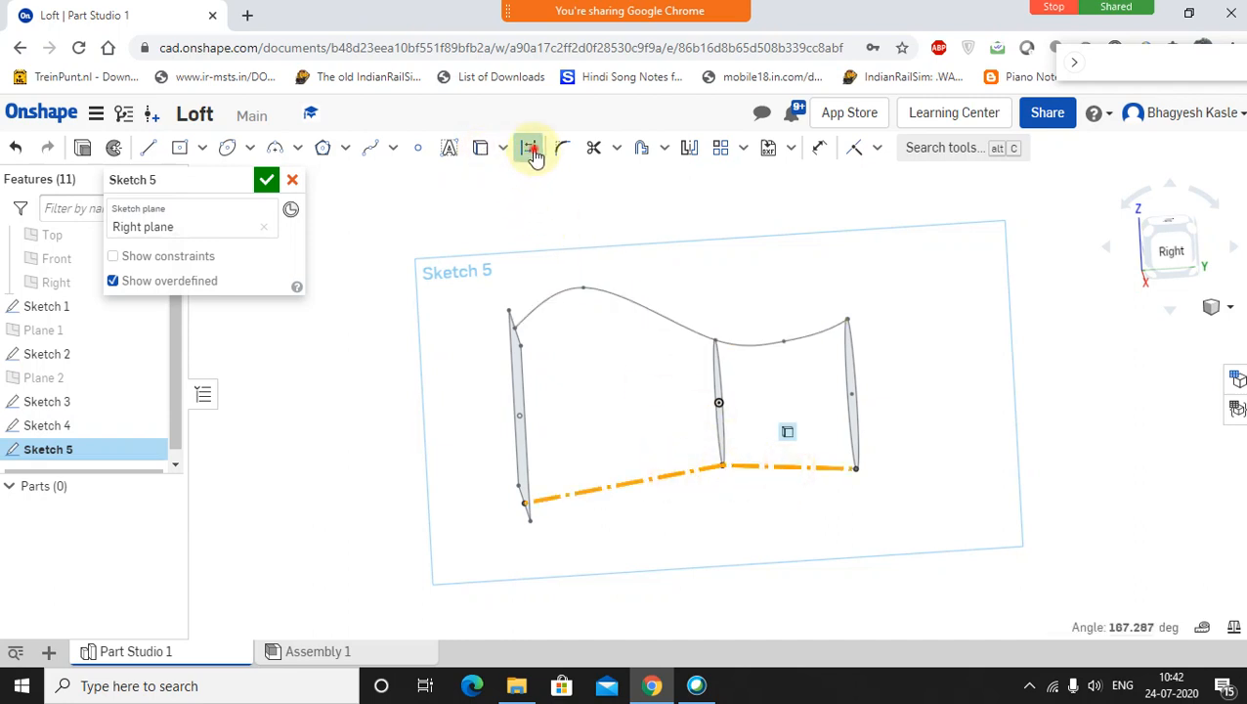
pyautogui.press('q')
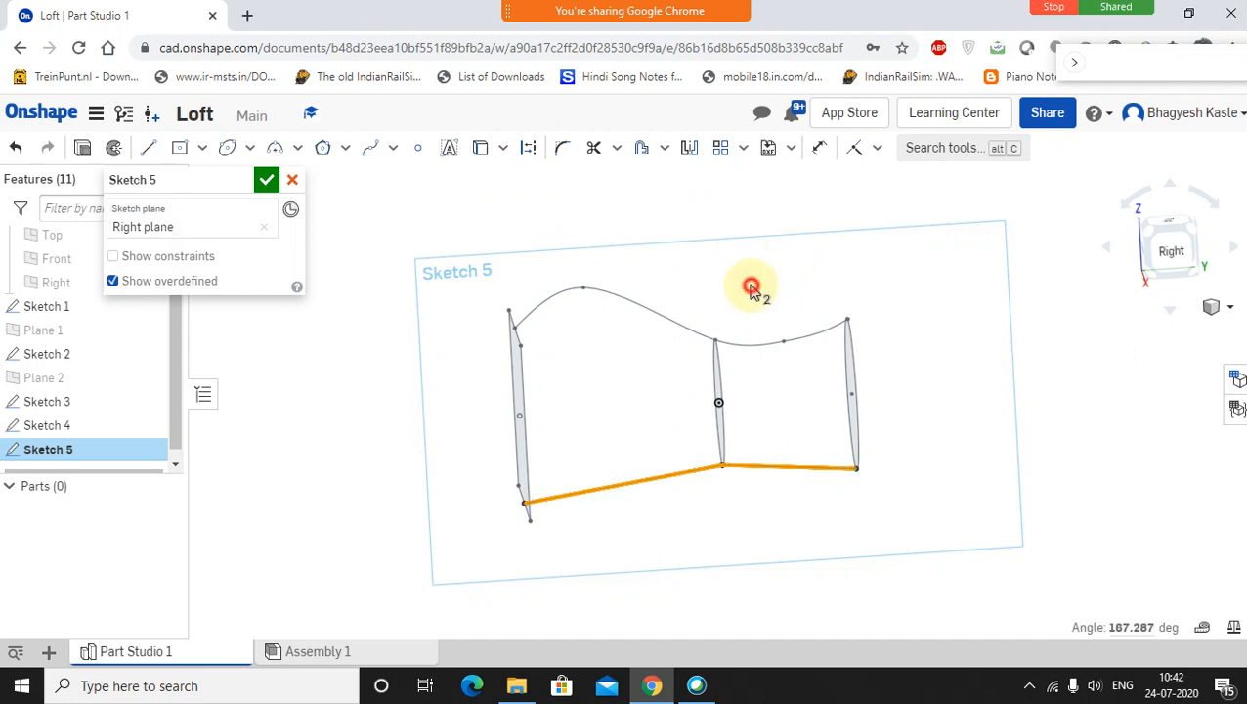
pyautogui.click(750, 292)
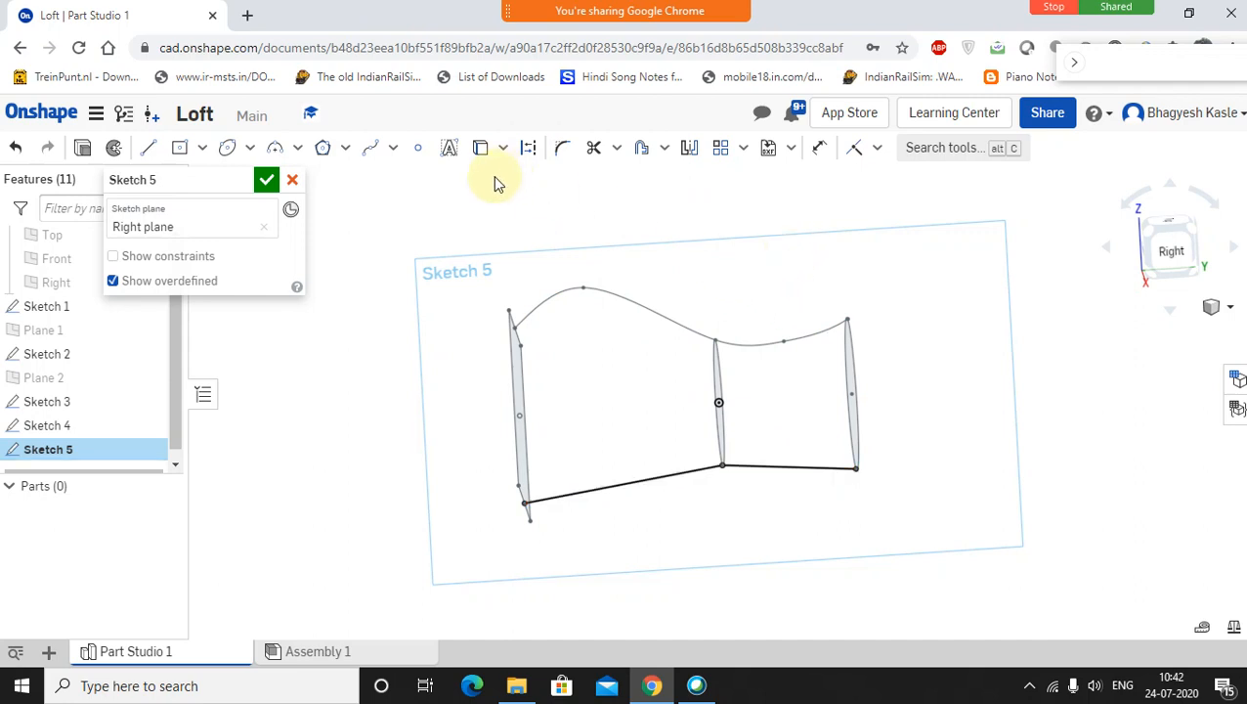
# Step: Finish Sketch 5 and start a new solid loft
pyautogui.click(263, 183)
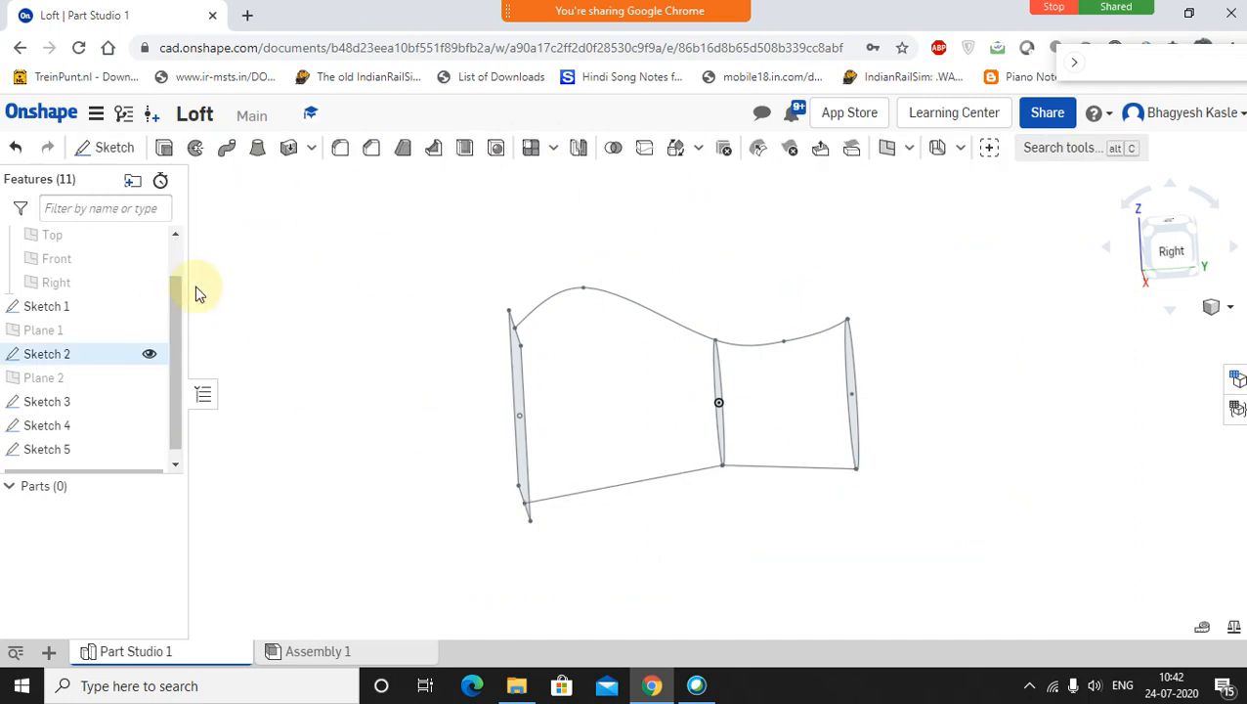
pyautogui.click(258, 147)
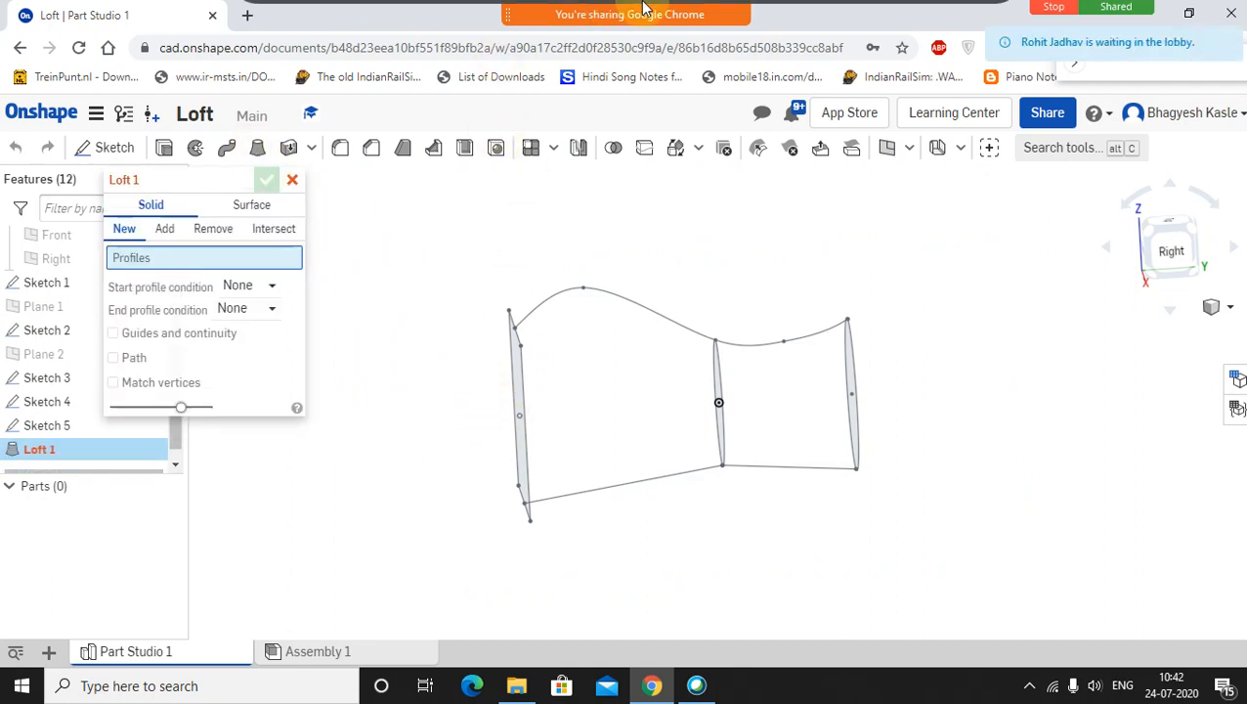
# Step: Admit the participant waiting in the meeting lobby and dismiss the participants list
pyautogui.moveTo(653, 14)
pyautogui.click(799, 37)
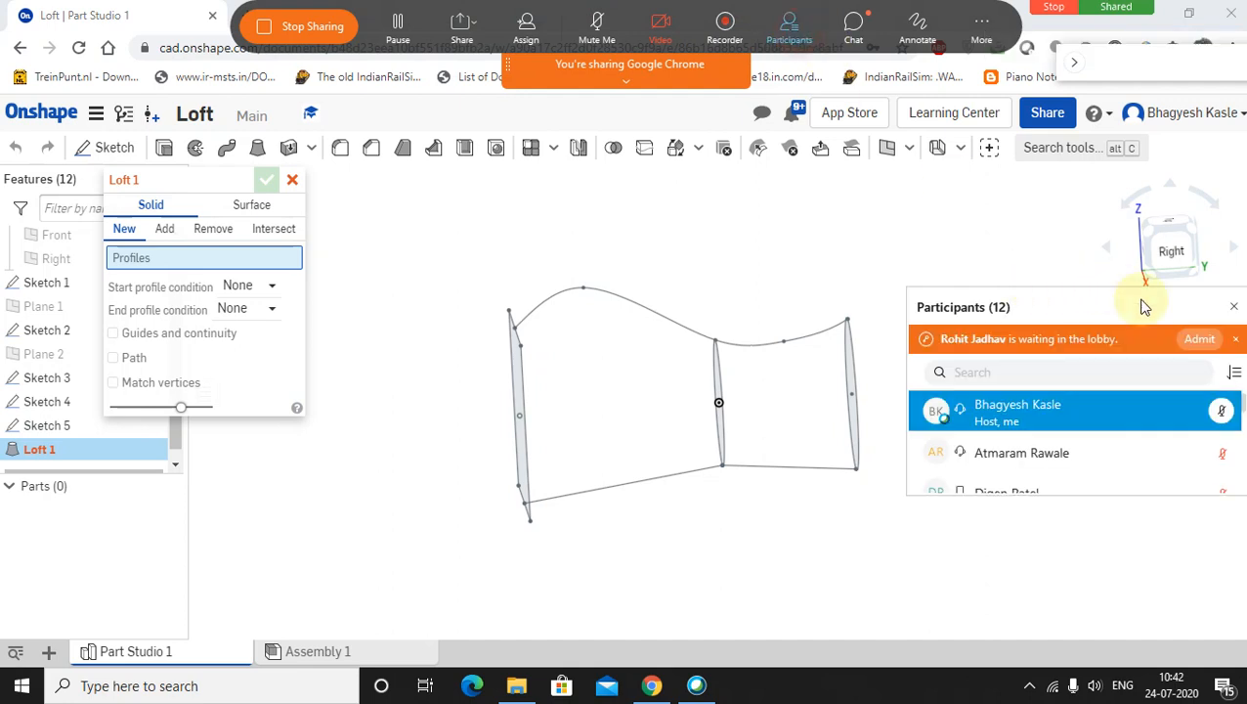
pyautogui.click(1200, 336)
pyautogui.click(1225, 306)
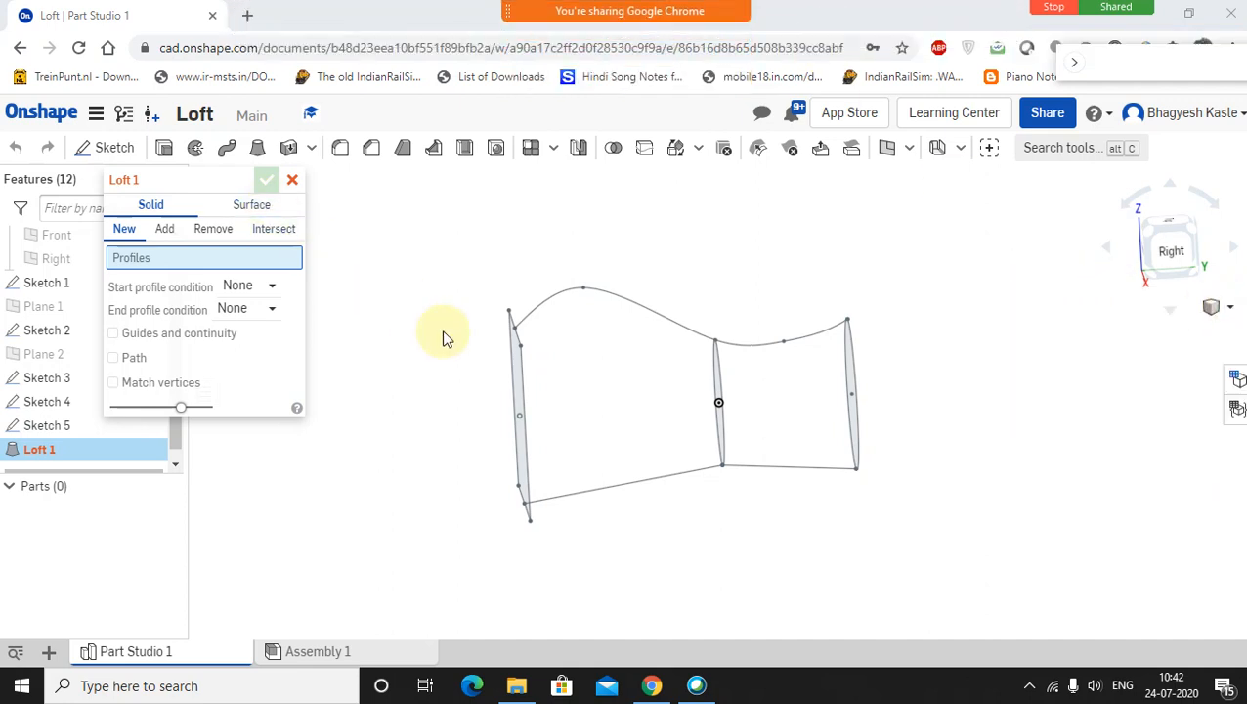
# Step: Try to loft through the rectangle, circle and ellipse faces with Sketch 4 and Sketch 5 as guides
pyautogui.click(523, 389)
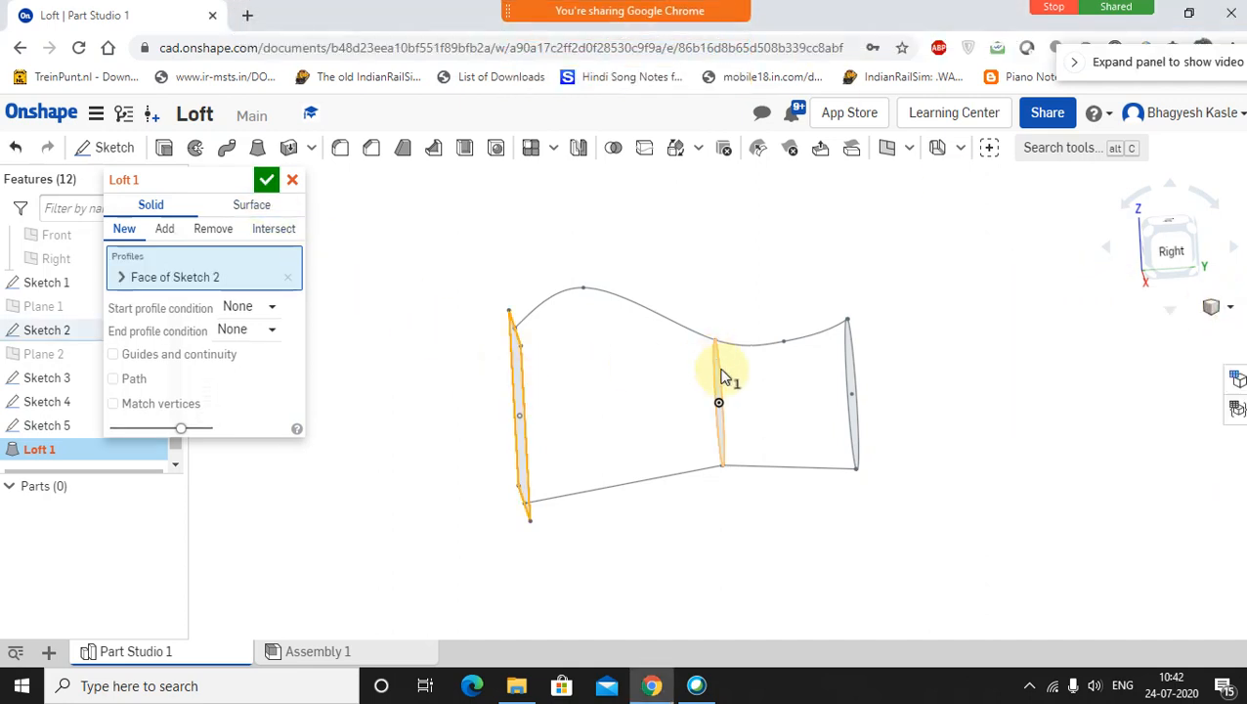
pyautogui.click(720, 367)
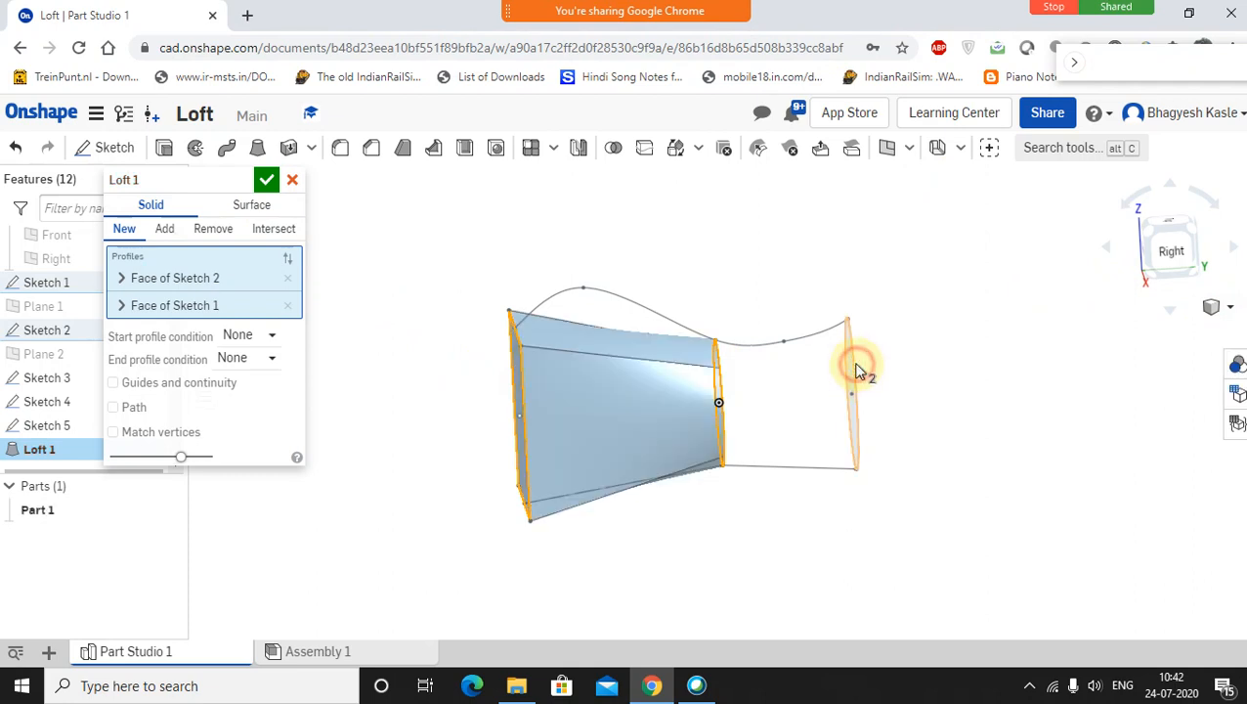
pyautogui.click(854, 374)
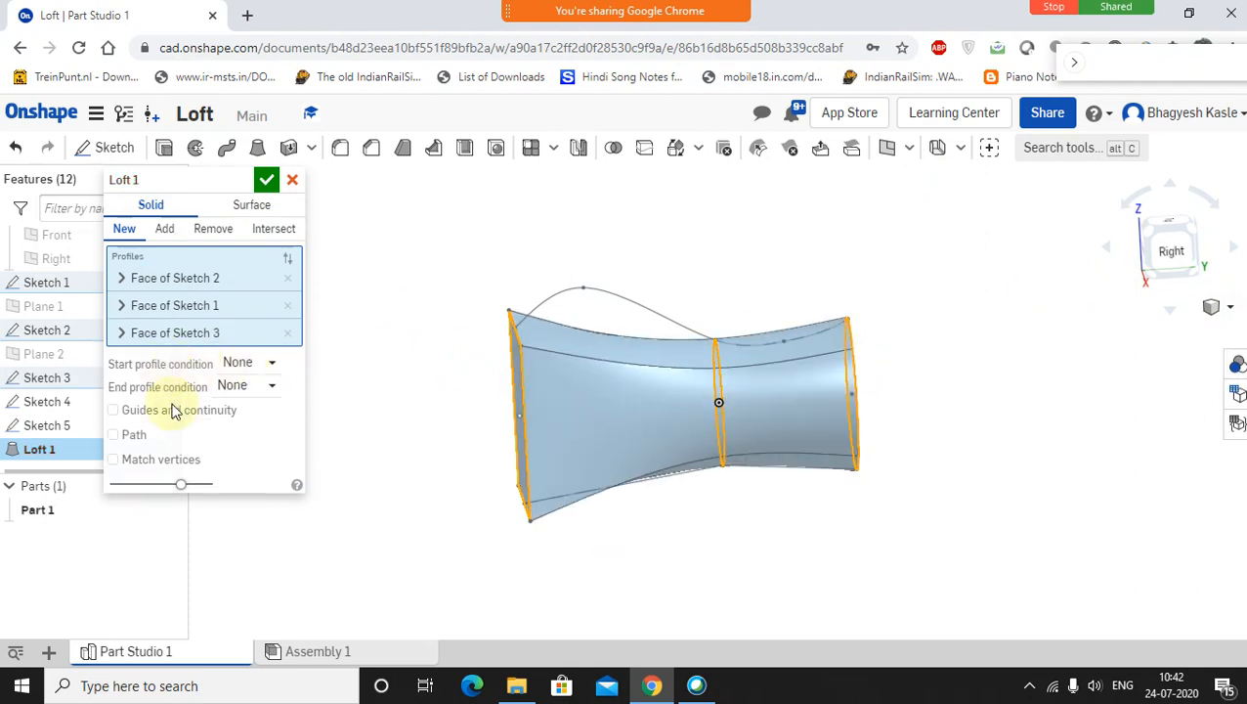
pyautogui.click(113, 411)
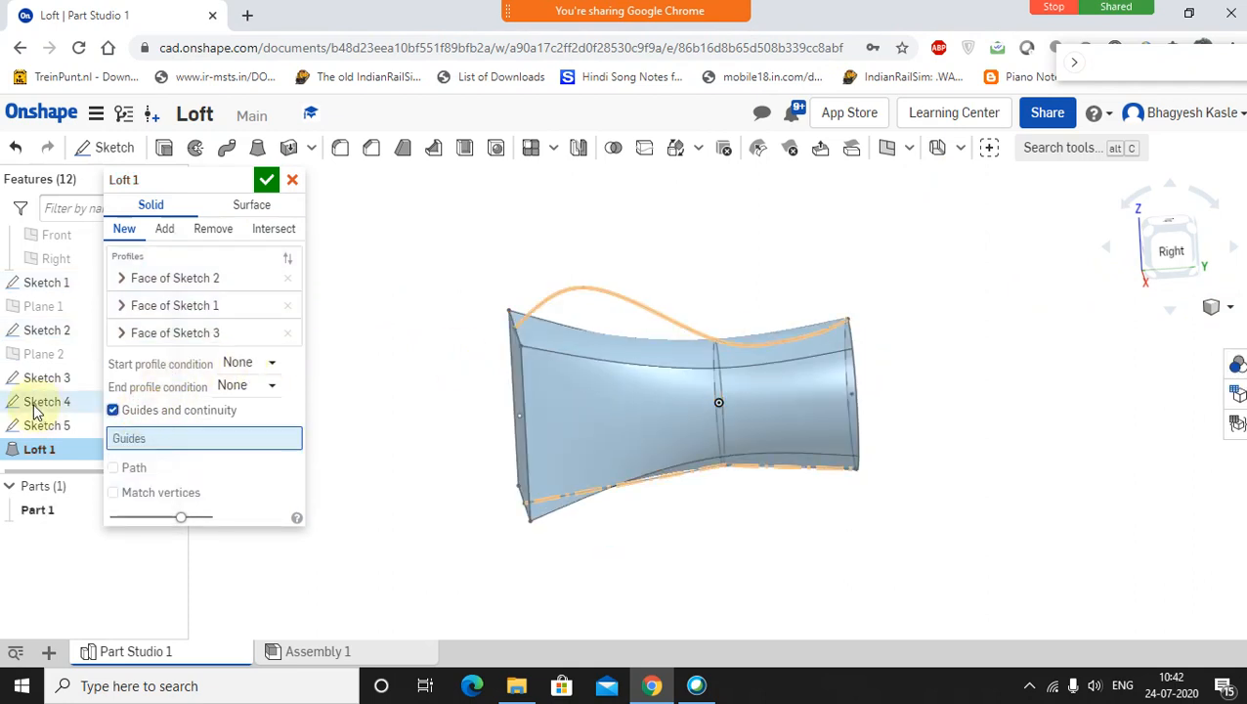
pyautogui.click(36, 407)
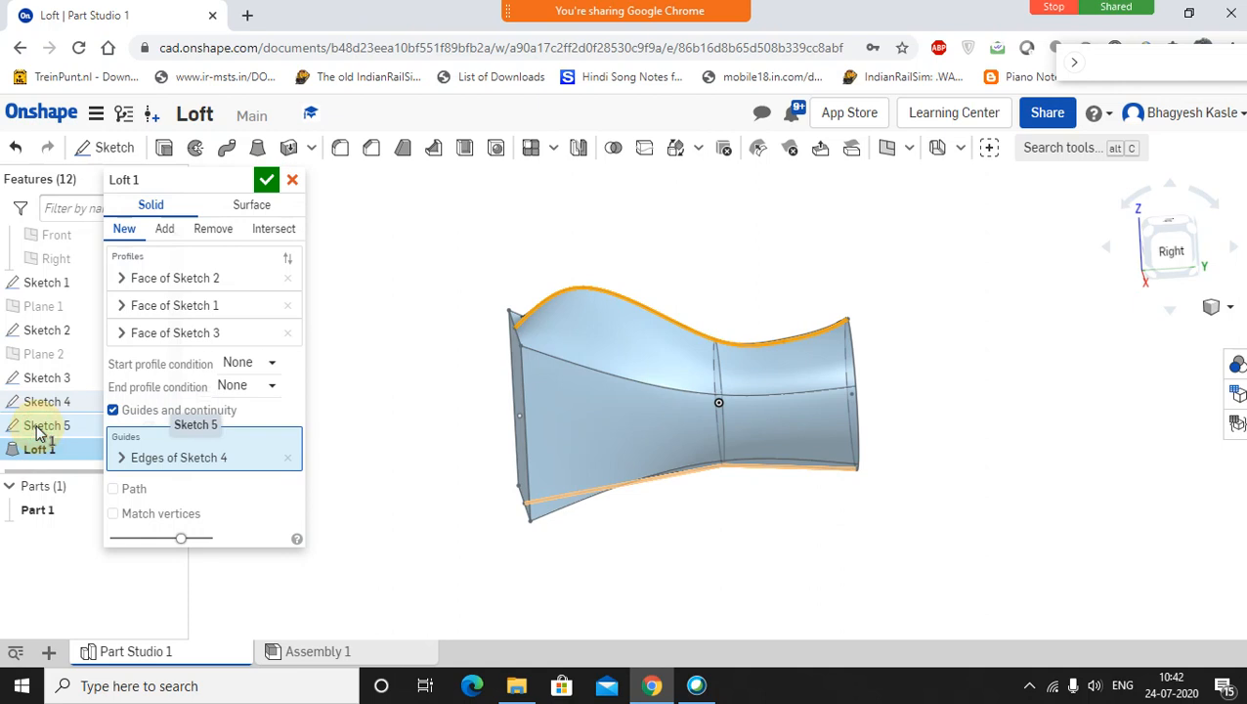
pyautogui.click(39, 427)
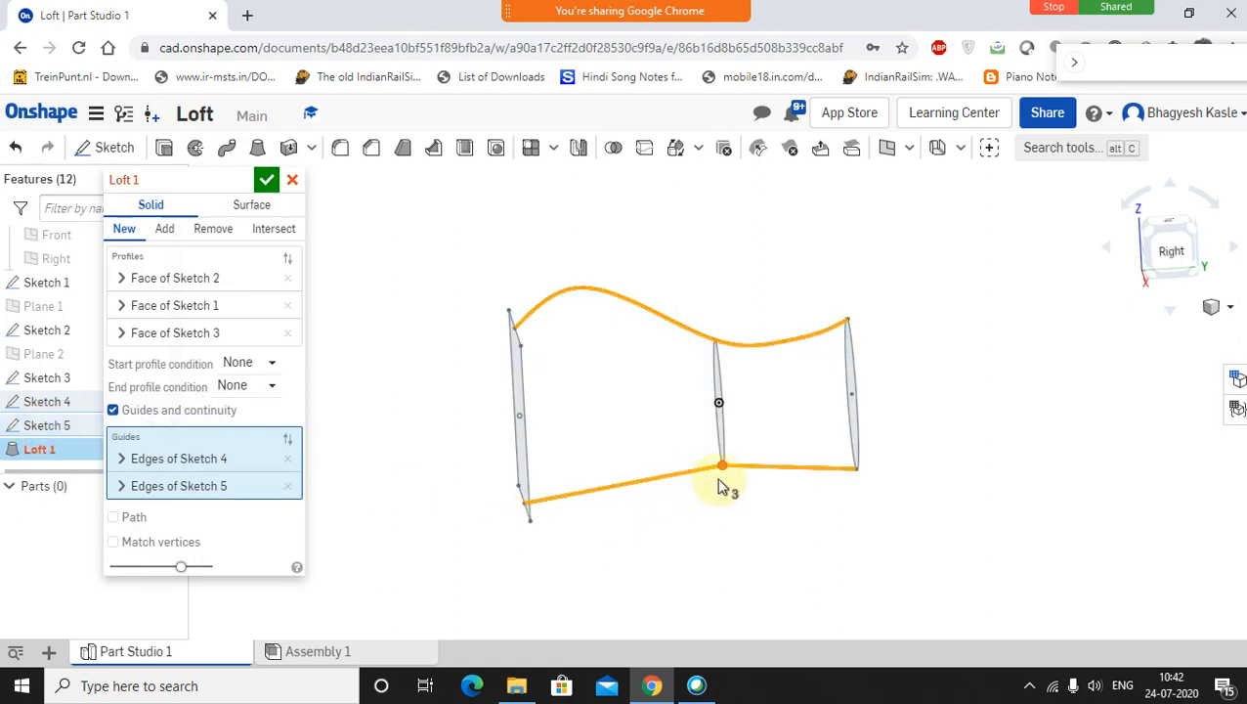
# Step: Check where the lower guide lines meet the circle and remove Sketch 5's edges from the loft guides
pyautogui.scroll(-3, 720, 486)
pyautogui.scroll(5, 720, 486)
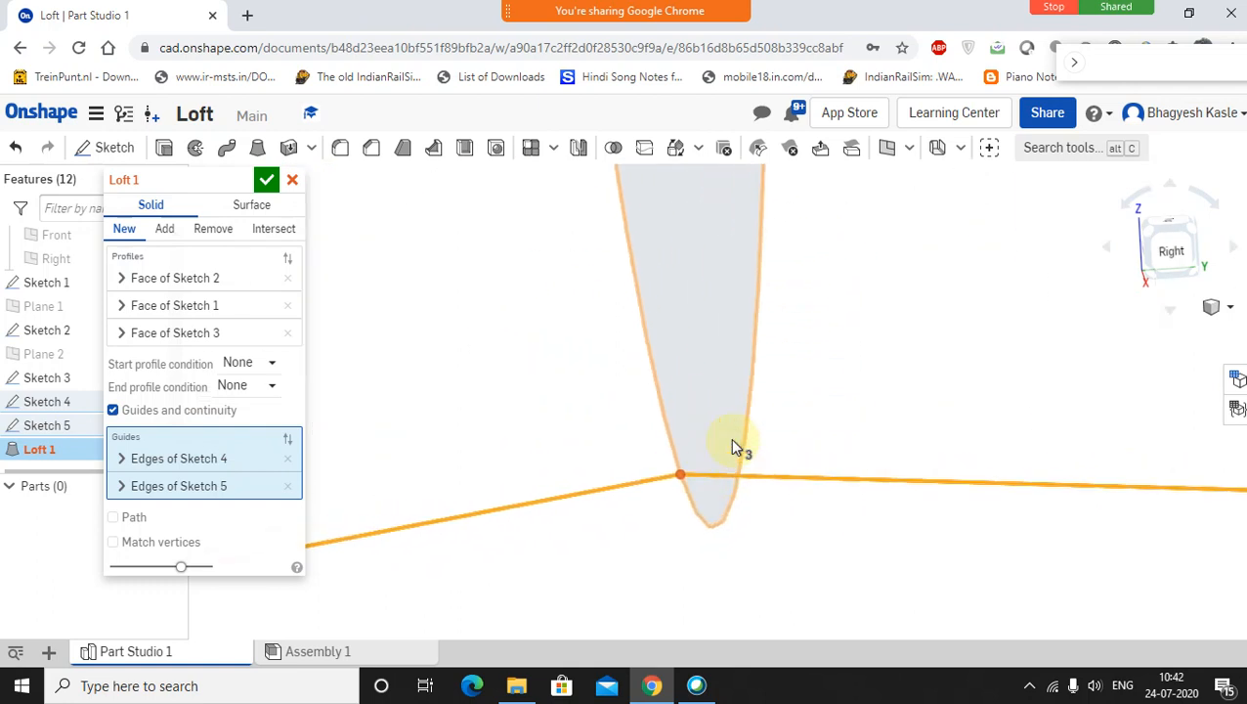
pyautogui.scroll(-7, 732, 440)
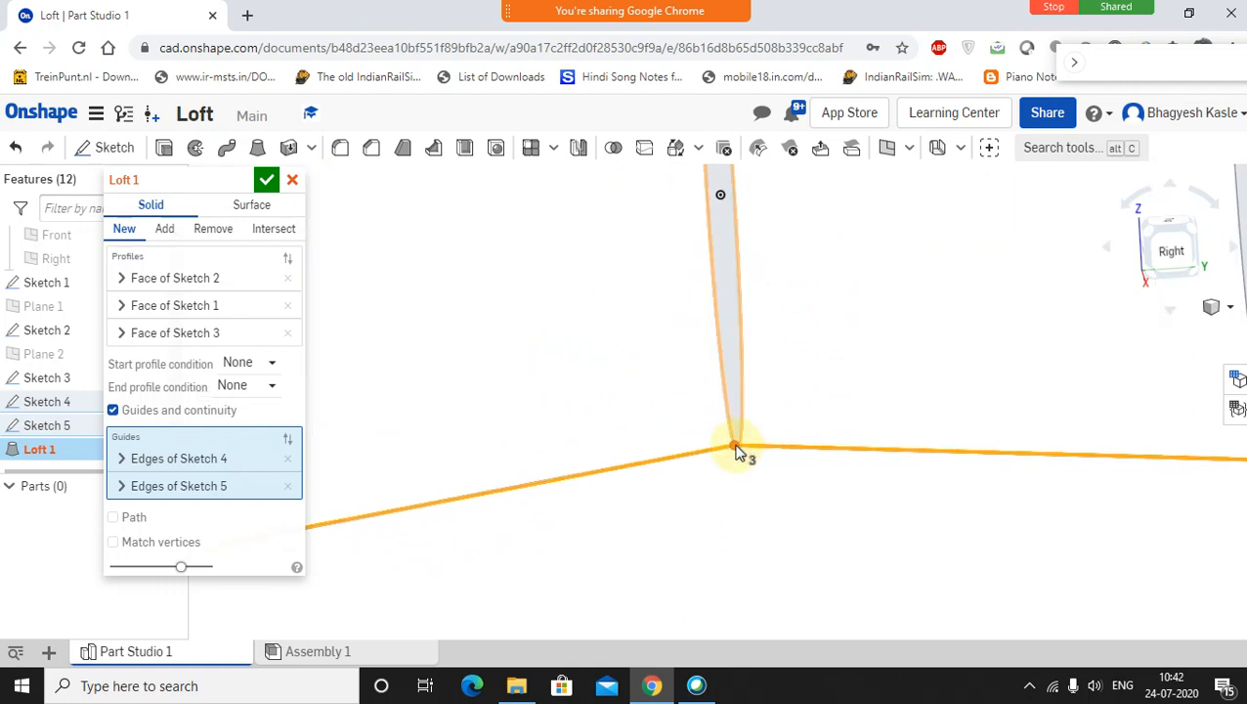
pyautogui.scroll(-3, 738, 452)
pyautogui.moveTo(683, 473); pyautogui.dragTo(736, 501, button='right')
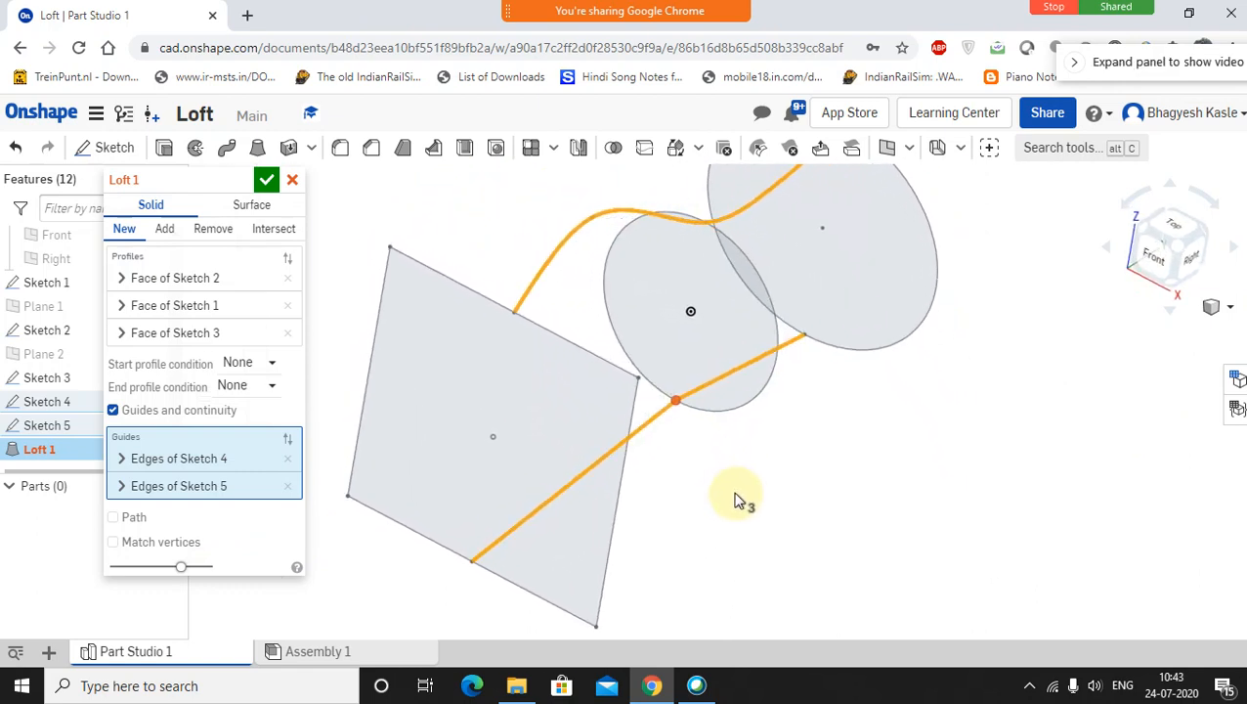
pyautogui.moveTo(681, 409)
pyautogui.mouseDown()
pyautogui.moveTo(700, 422)
pyautogui.moveTo(657, 411)
pyautogui.moveTo(669, 408)
pyautogui.mouseUp()
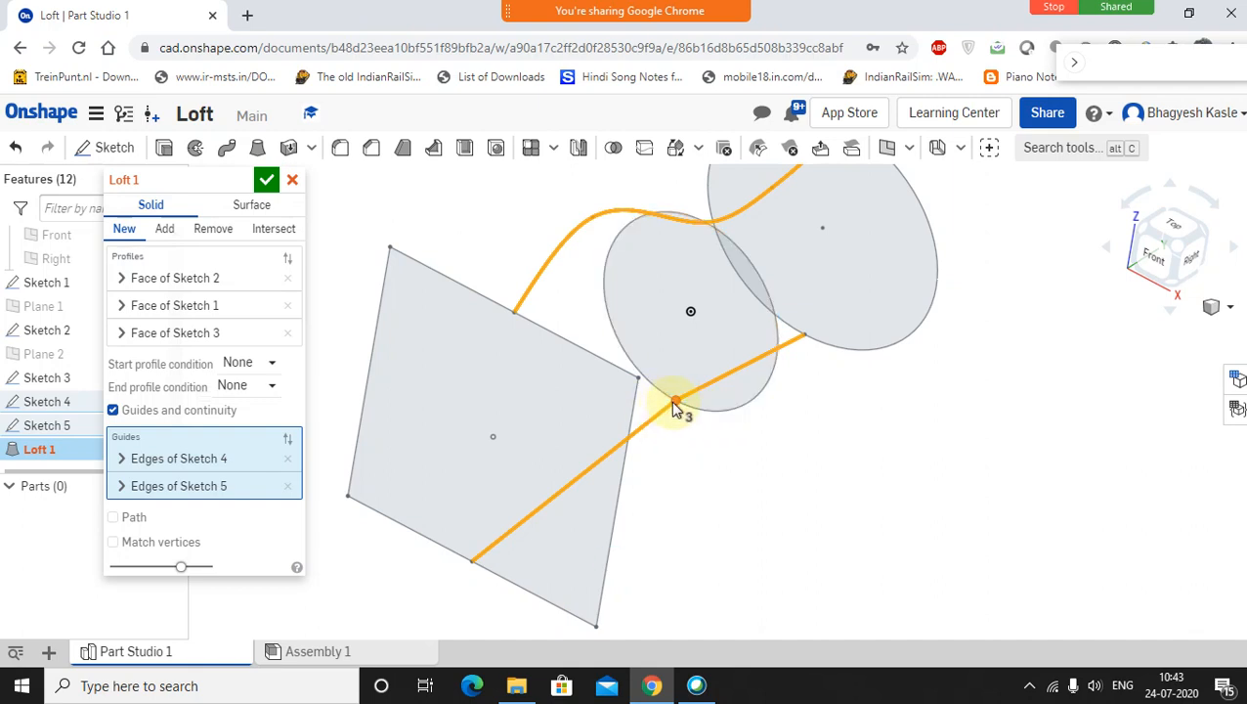
pyautogui.click(287, 486)
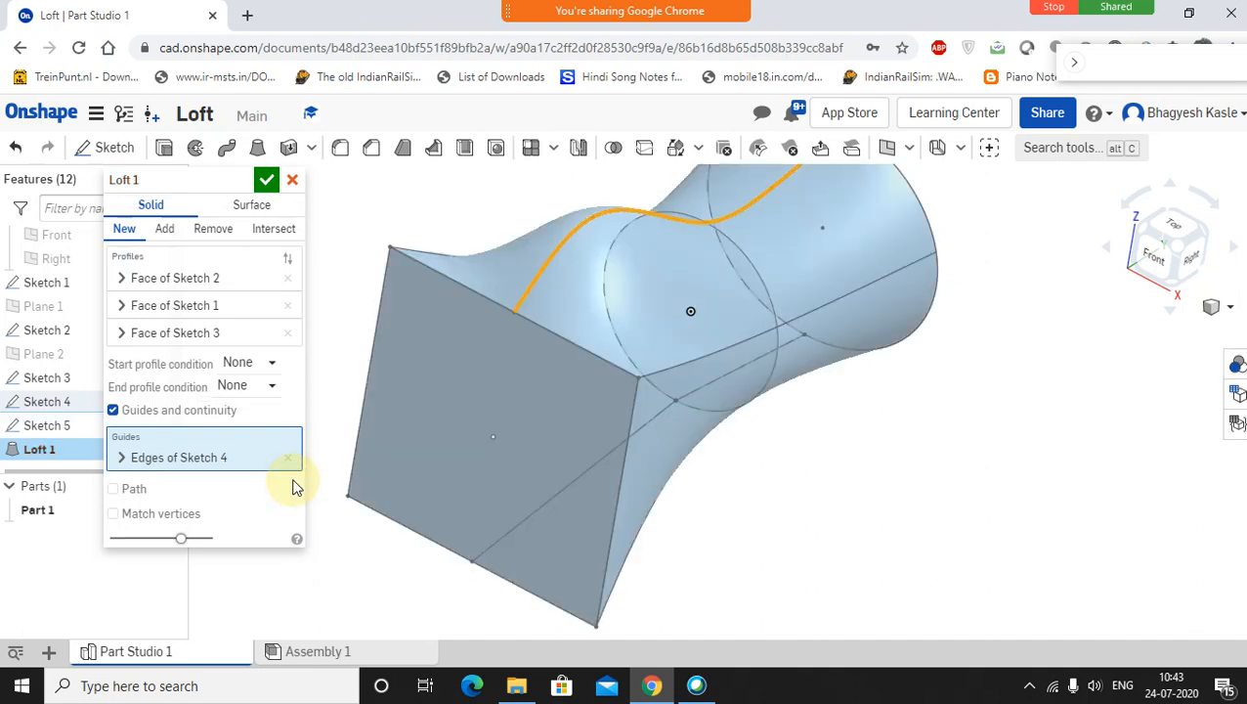
# Step: Examine the loft guided only by Sketch 4 from the front, below and the side, and review its guide continuity options
pyautogui.moveTo(838, 476); pyautogui.dragTo(787, 445, button='right')
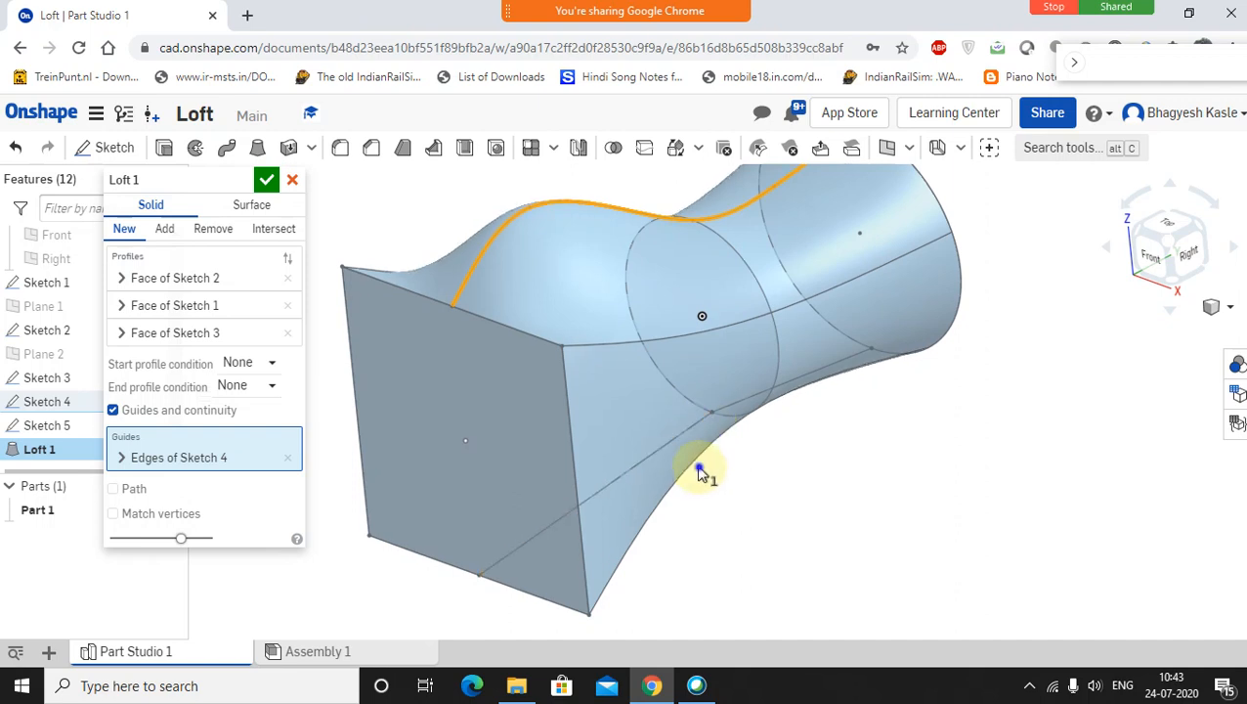
pyautogui.hotkey('shift', '1')
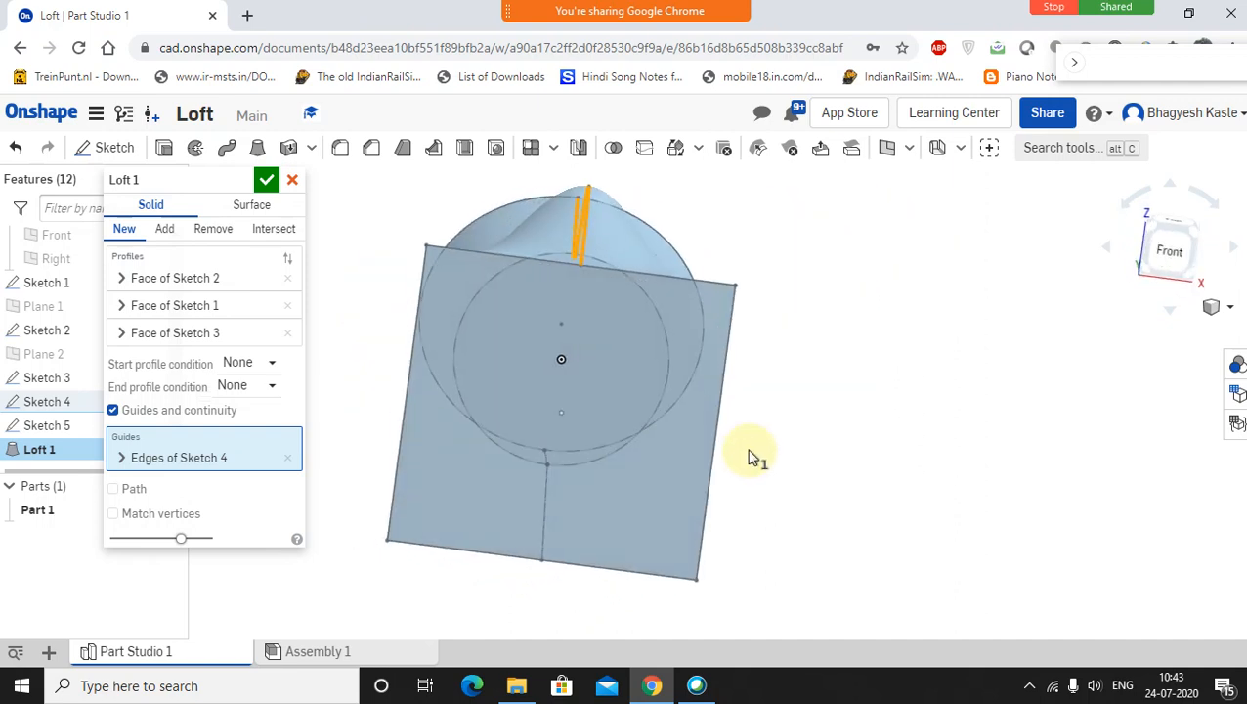
pyautogui.moveTo(752, 457); pyautogui.dragTo(741, 340, button='right')
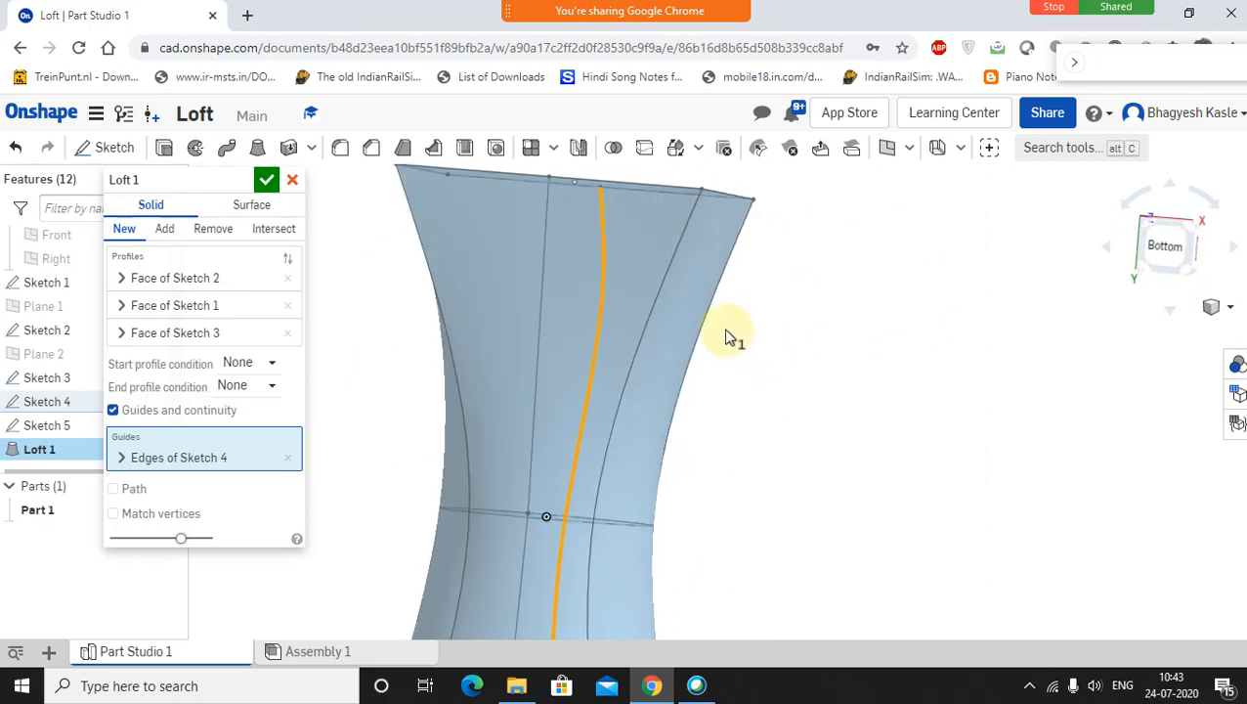
pyautogui.moveTo(657, 301)
pyautogui.mouseDown(button='right')
pyautogui.moveTo(554, 412)
pyautogui.moveTo(487, 381)
pyautogui.moveTo(459, 325)
pyautogui.moveTo(518, 329)
pyautogui.moveTo(555, 364)
pyautogui.moveTo(677, 373)
pyautogui.moveTo(667, 445)
pyautogui.moveTo(694, 473)
pyautogui.mouseUp(button='right')
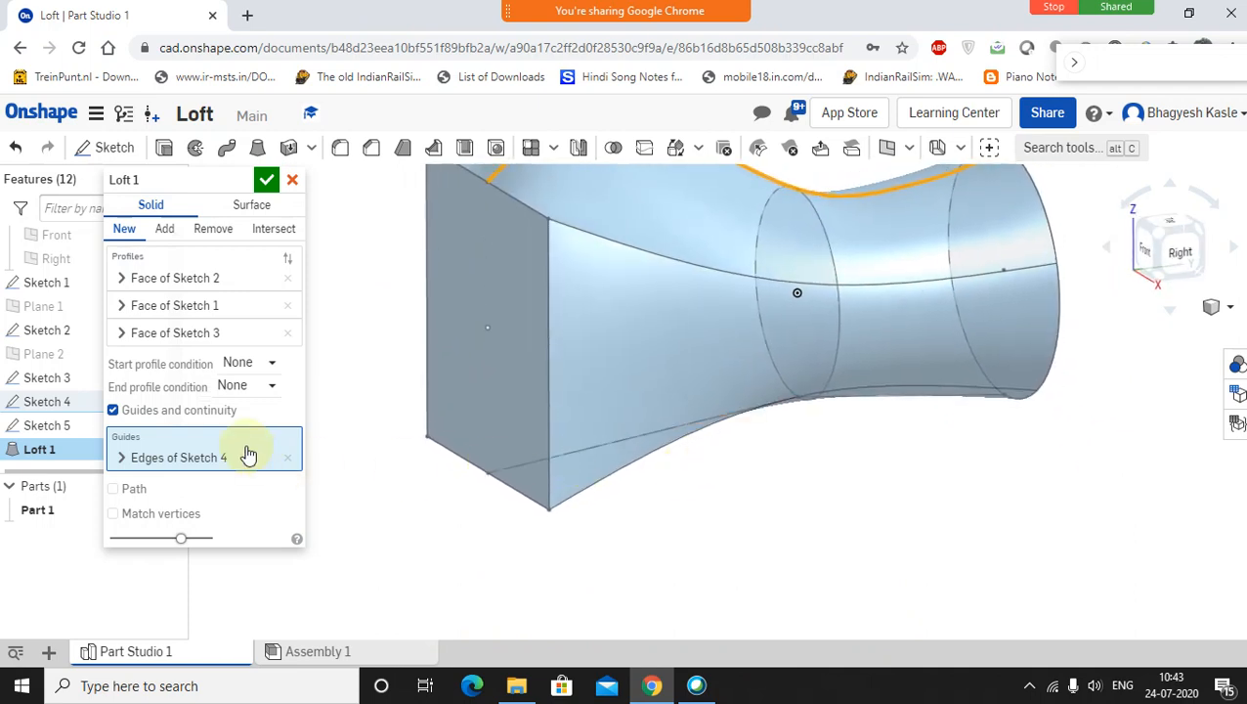
pyautogui.click(135, 459)
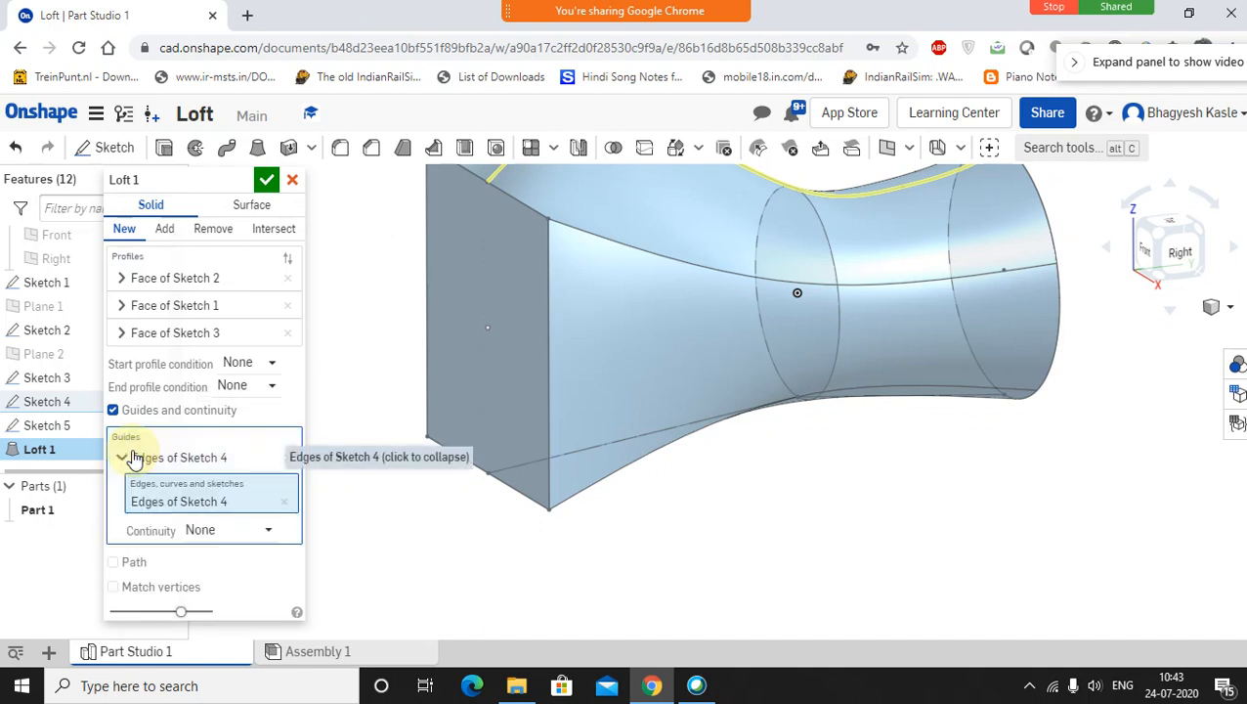
pyautogui.click(269, 529)
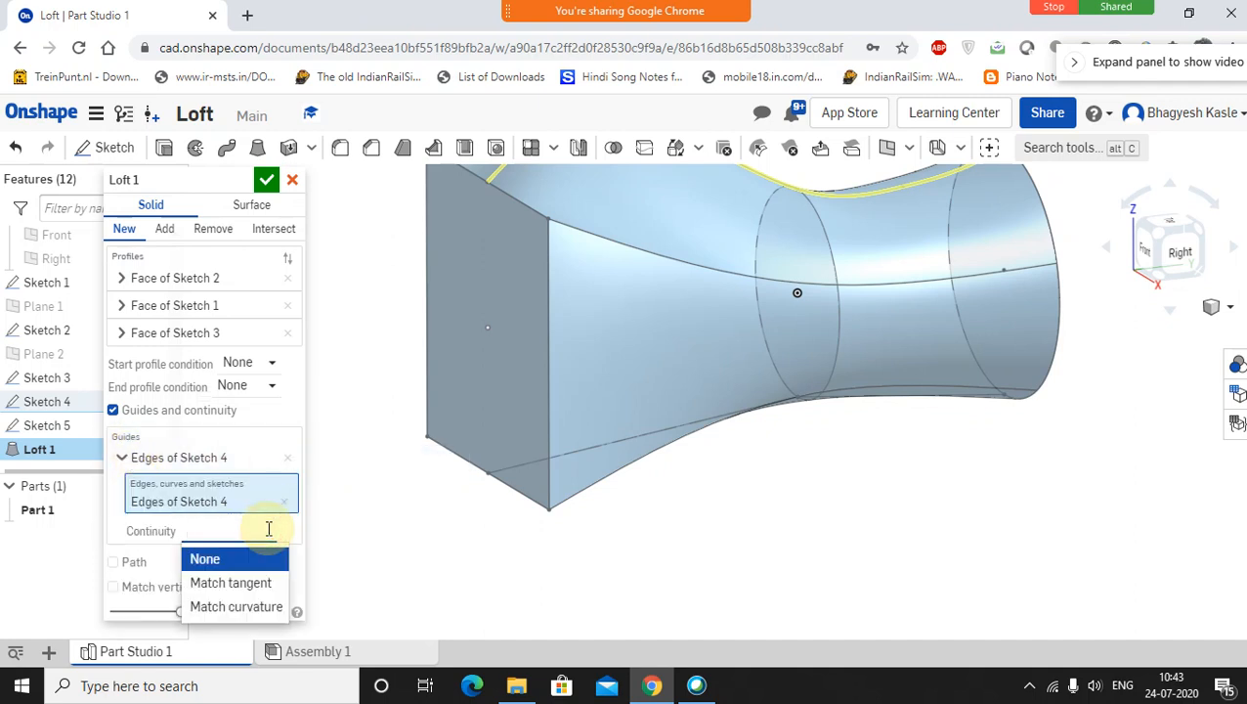
pyautogui.click(412, 459)
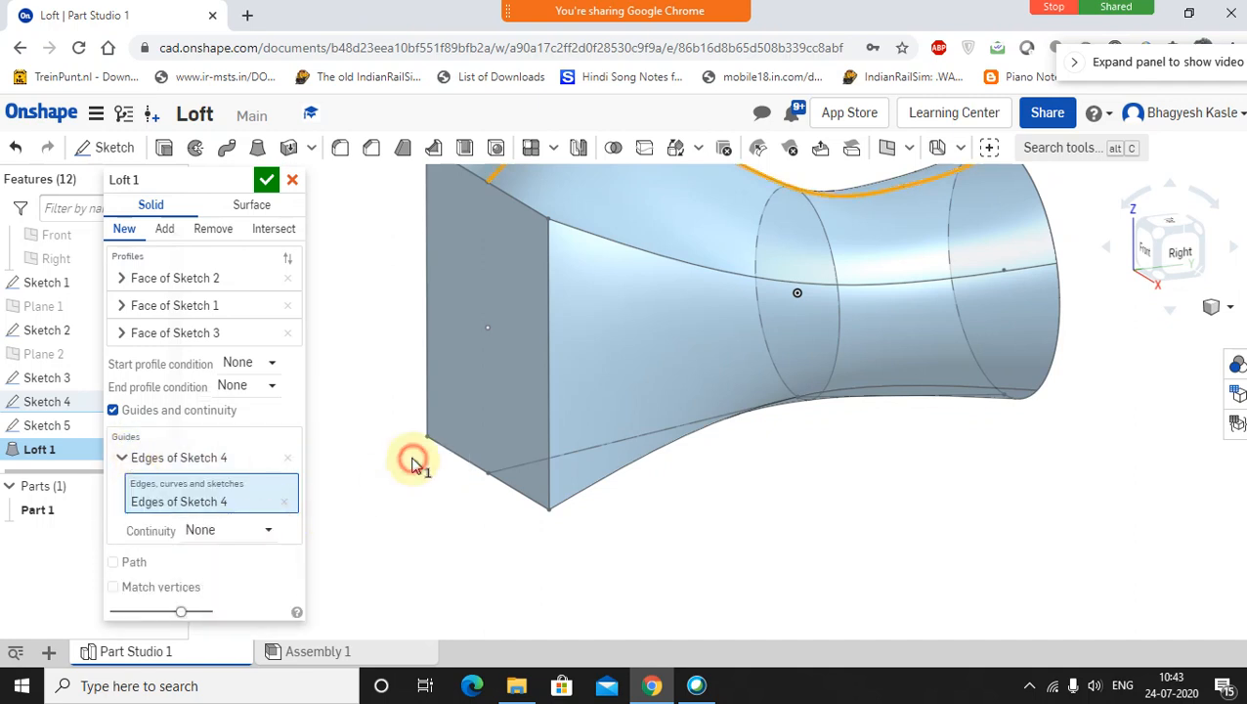
pyautogui.click(123, 459)
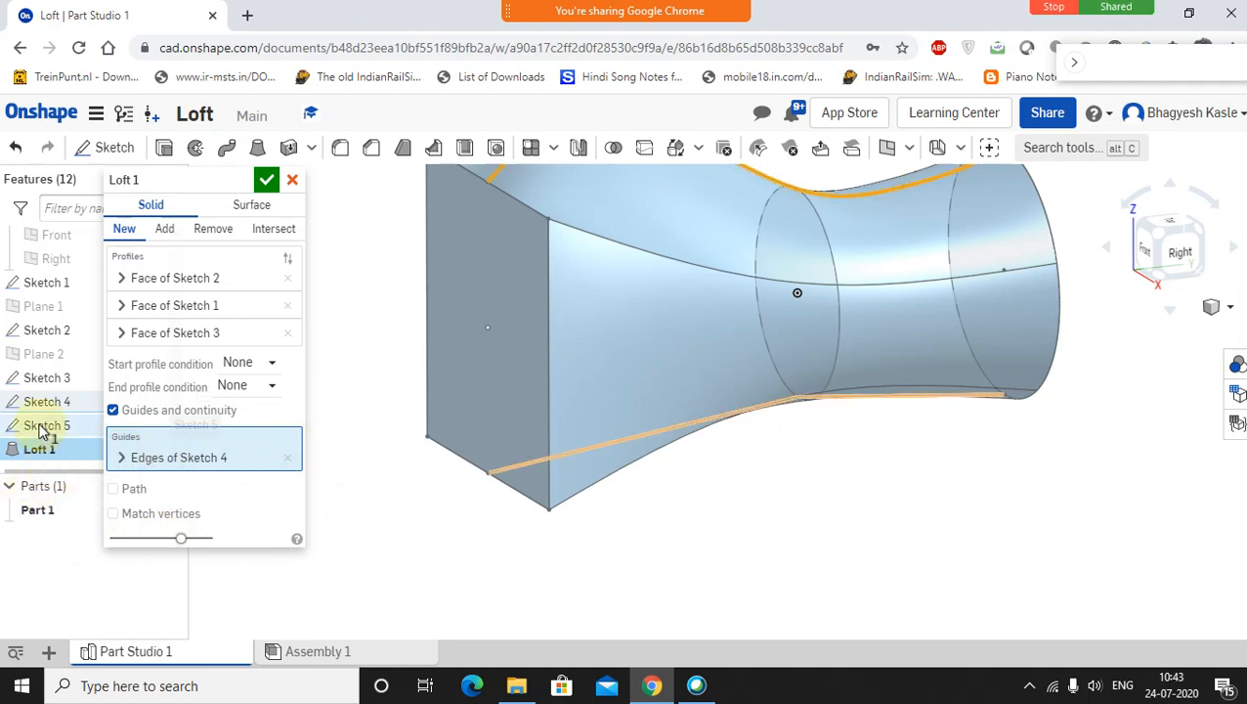
# Step: Try Sketch 5's edges as the only loft guide in place of Sketch 4's and cancel the loft
pyautogui.click(287, 458)
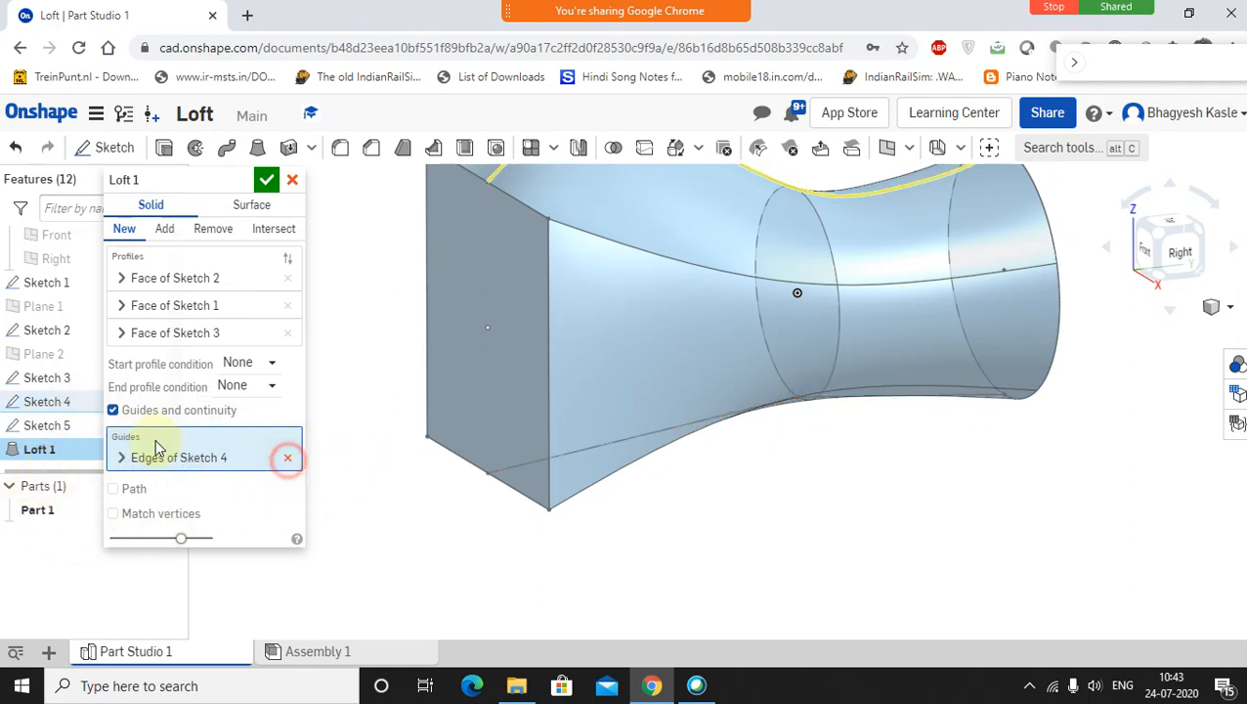
pyautogui.click(56, 437)
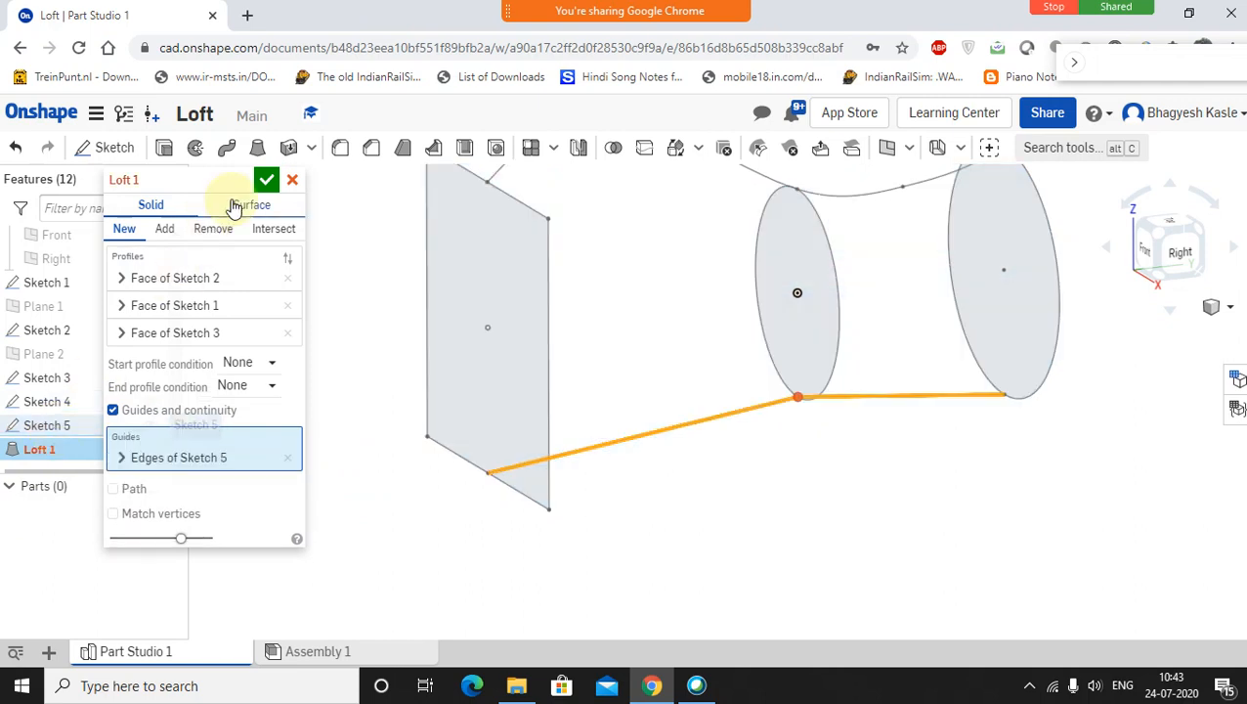
pyautogui.click(292, 178)
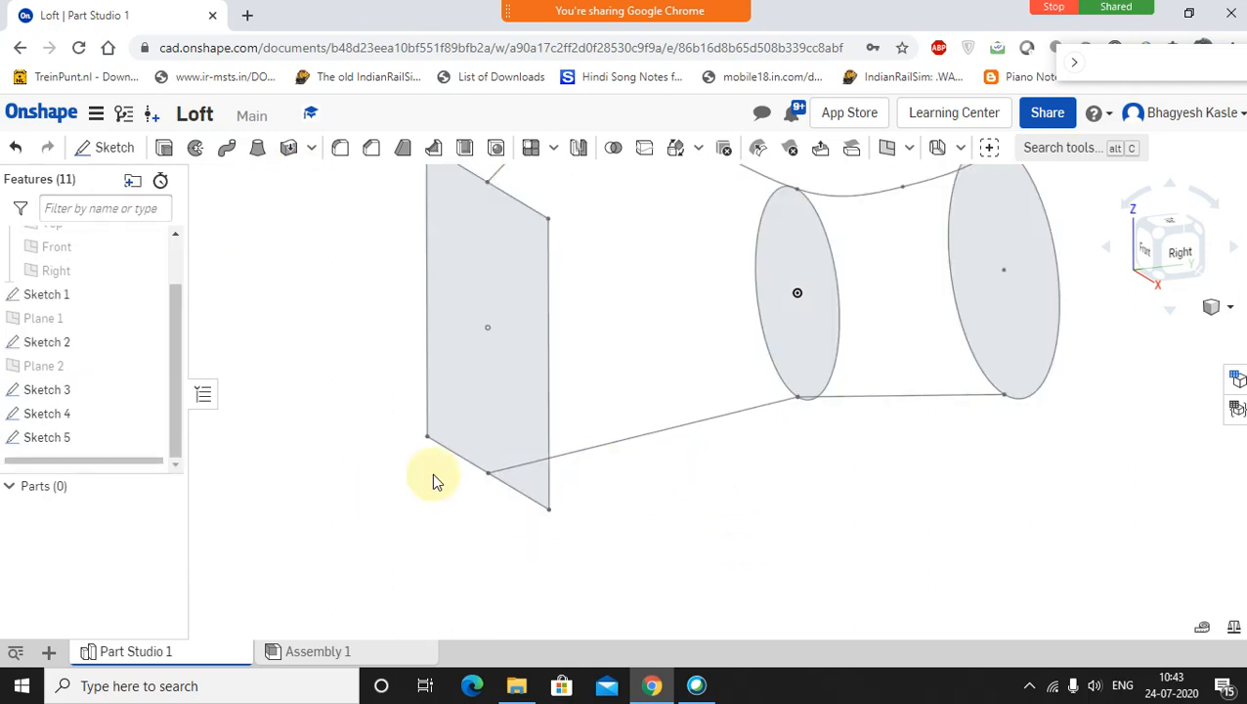
# Step: Reopen Sketch 5 for editing and convert its two lower lines to construction geometry
pyautogui.click(46, 441)
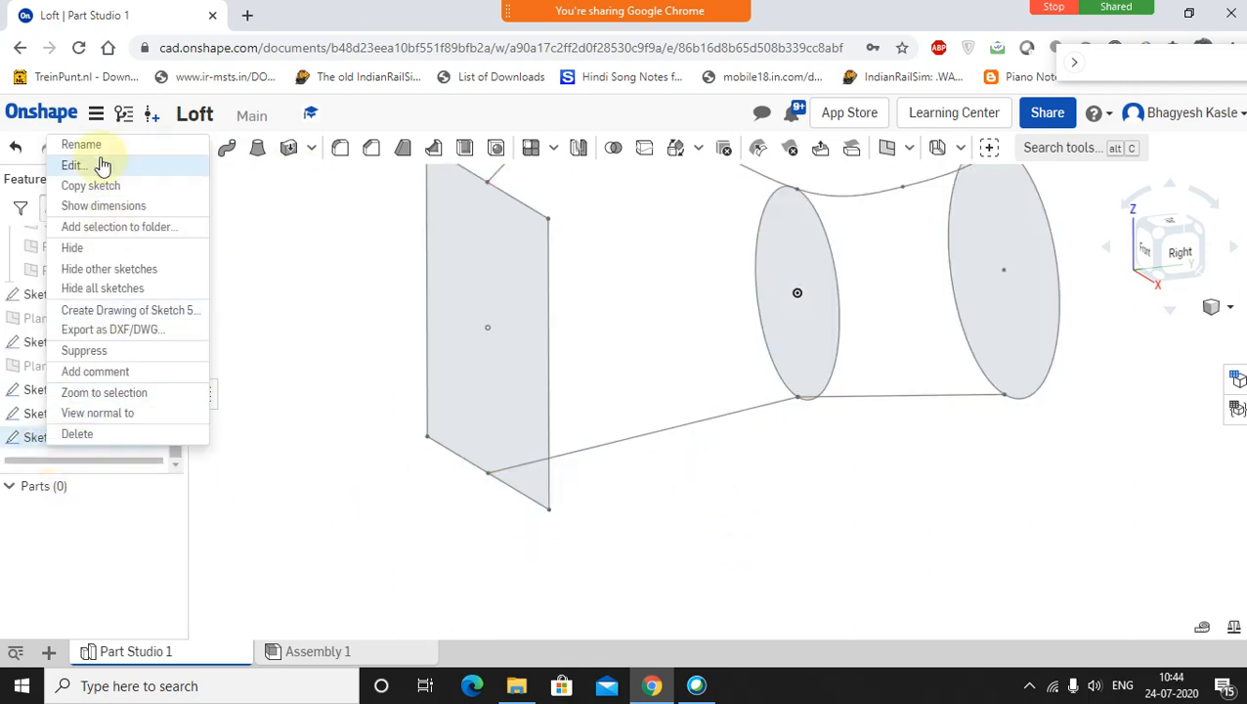
pyautogui.click(89, 168)
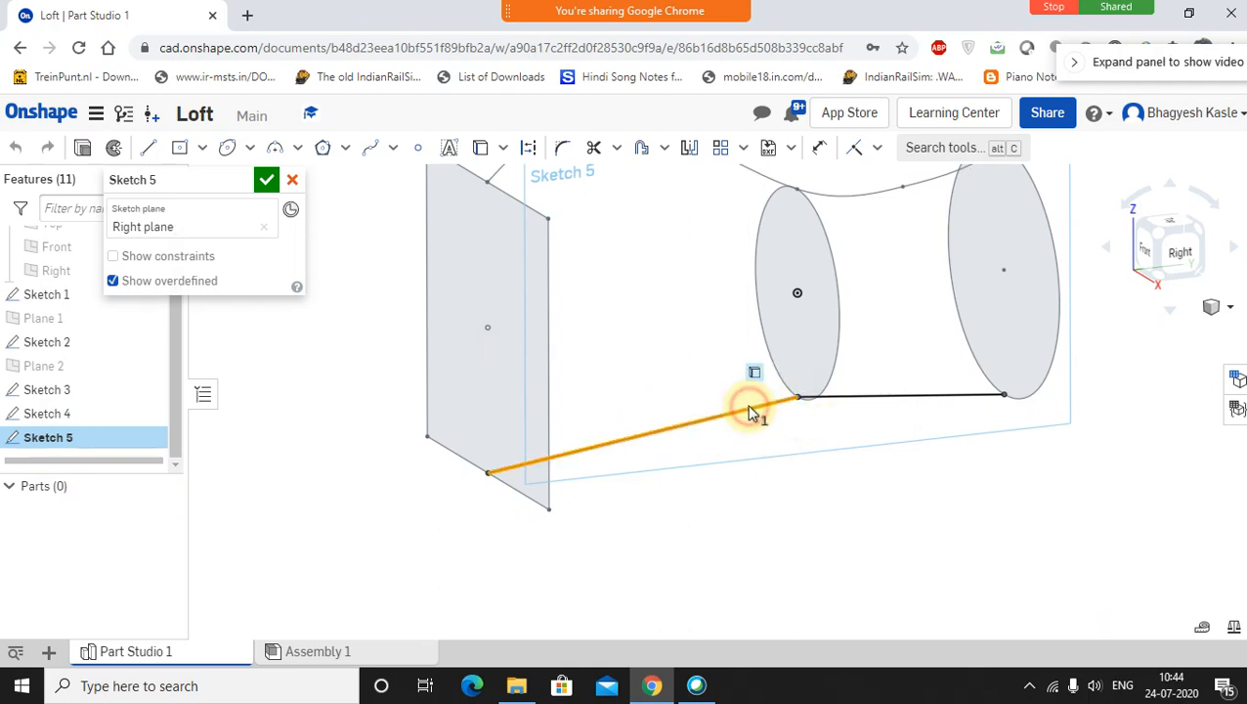
pyautogui.press('q')
pyautogui.click(836, 396)
pyautogui.press('q')
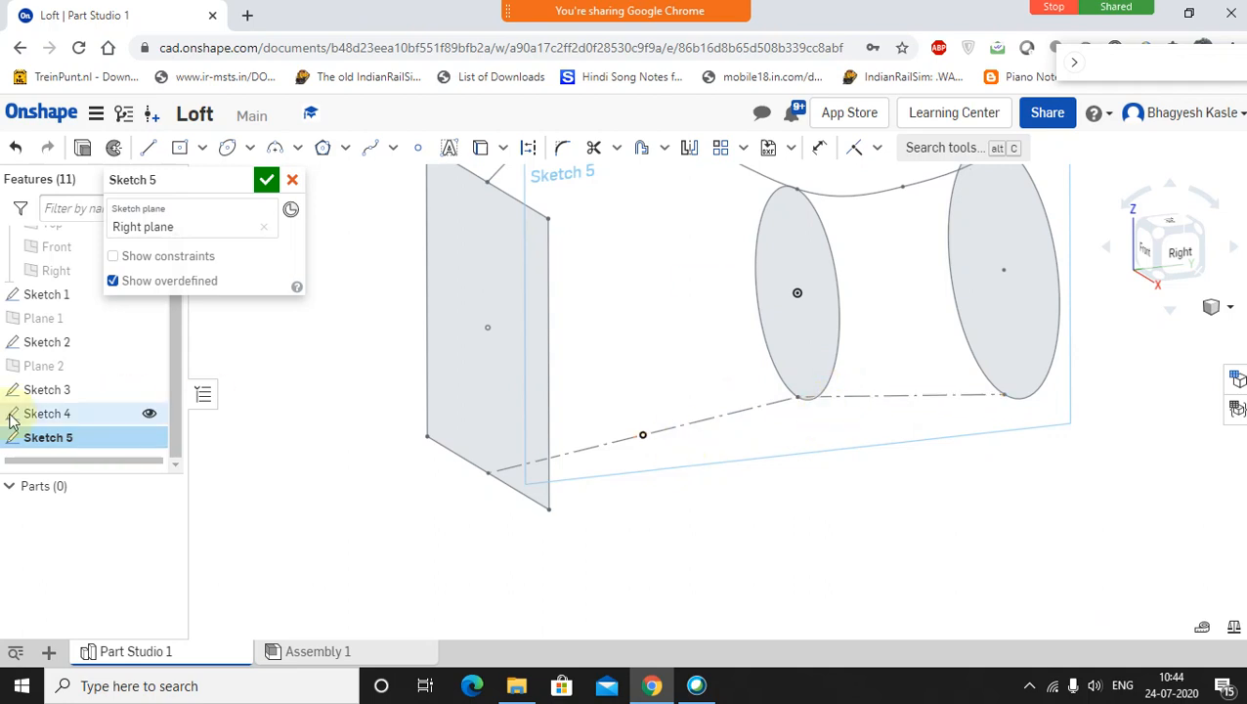
# Step: Sketch a three-point arc from the rectangle's lower edge midpoint to the ellipse's lowest point, passing through the circle's lowest point, and finish Sketch 5
pyautogui.rightClick(55, 272)
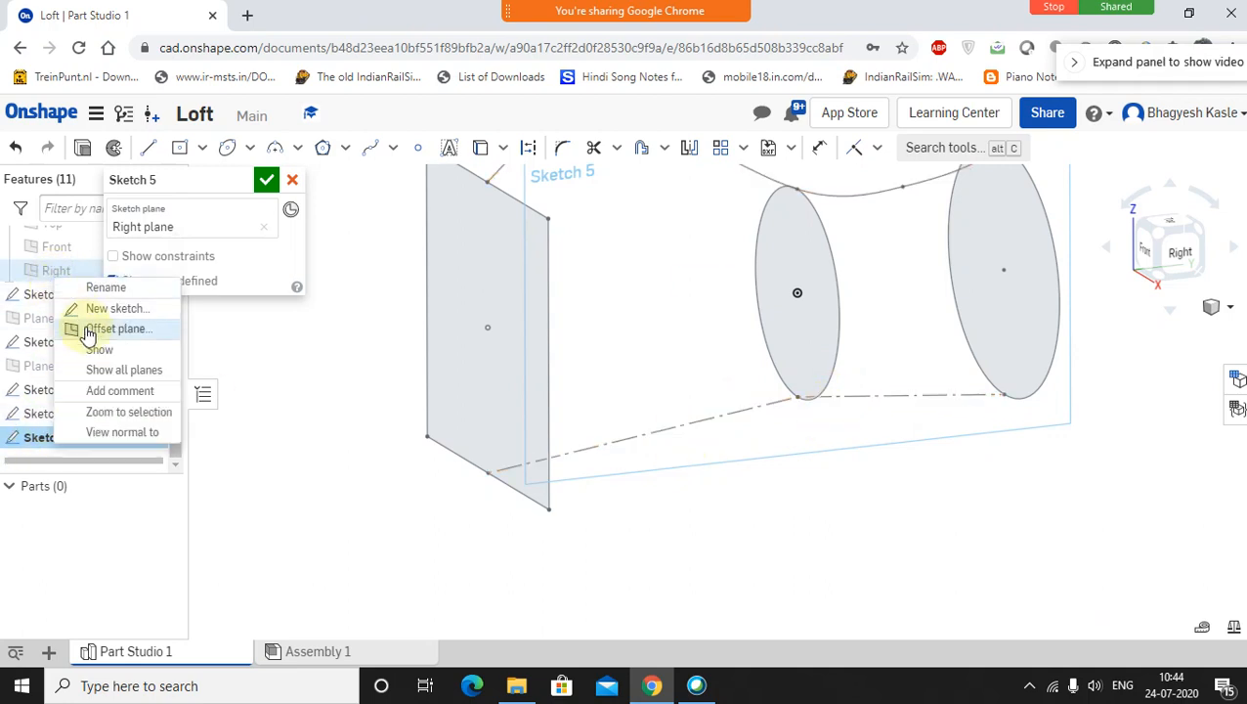
pyautogui.click(120, 432)
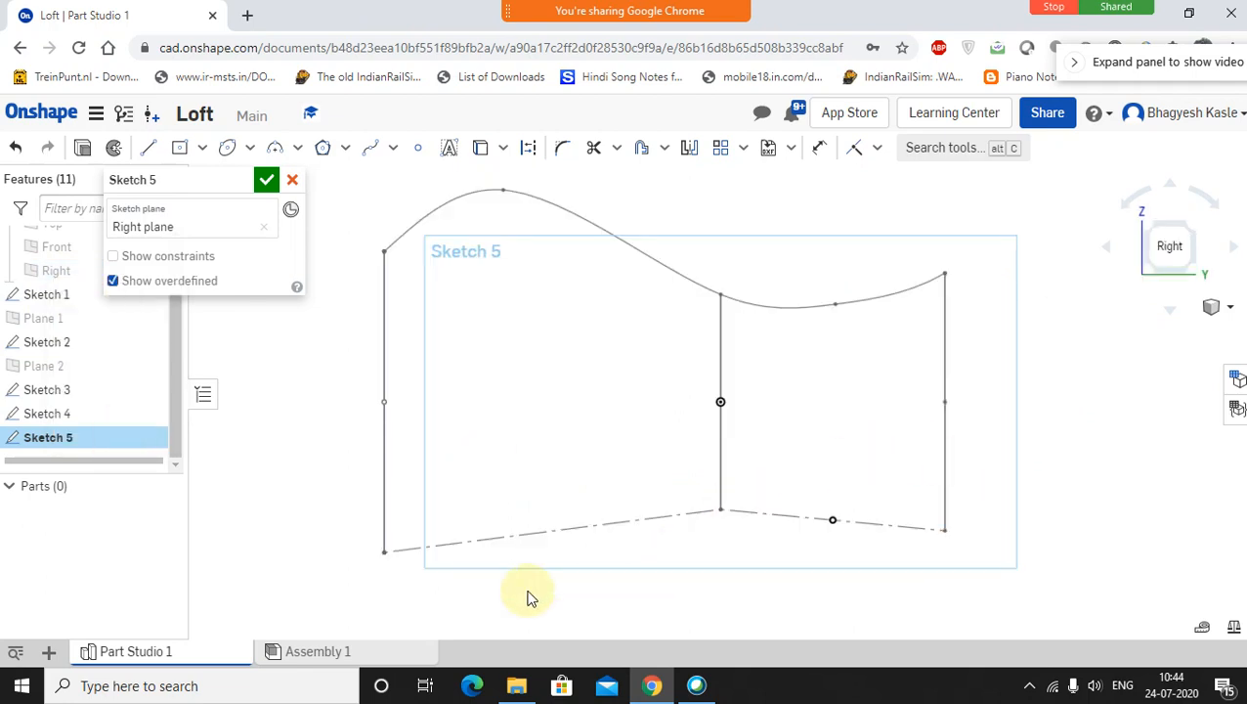
pyautogui.click(147, 146)
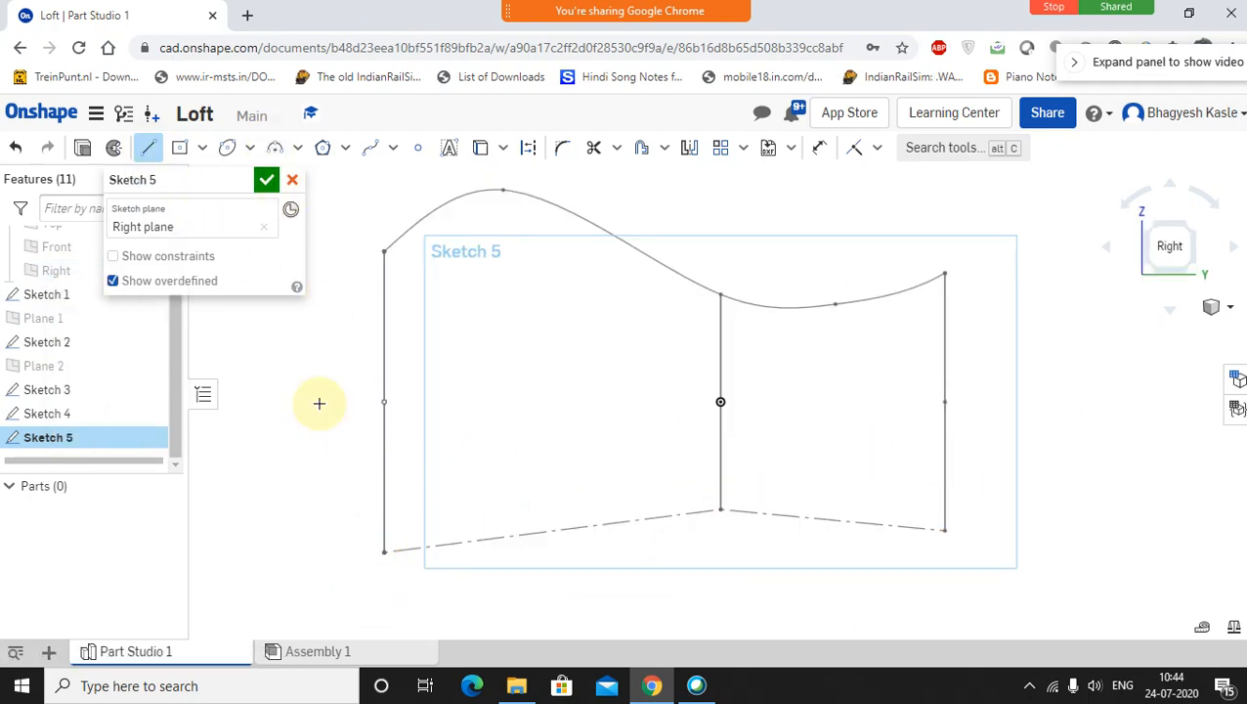
pyautogui.click(276, 147)
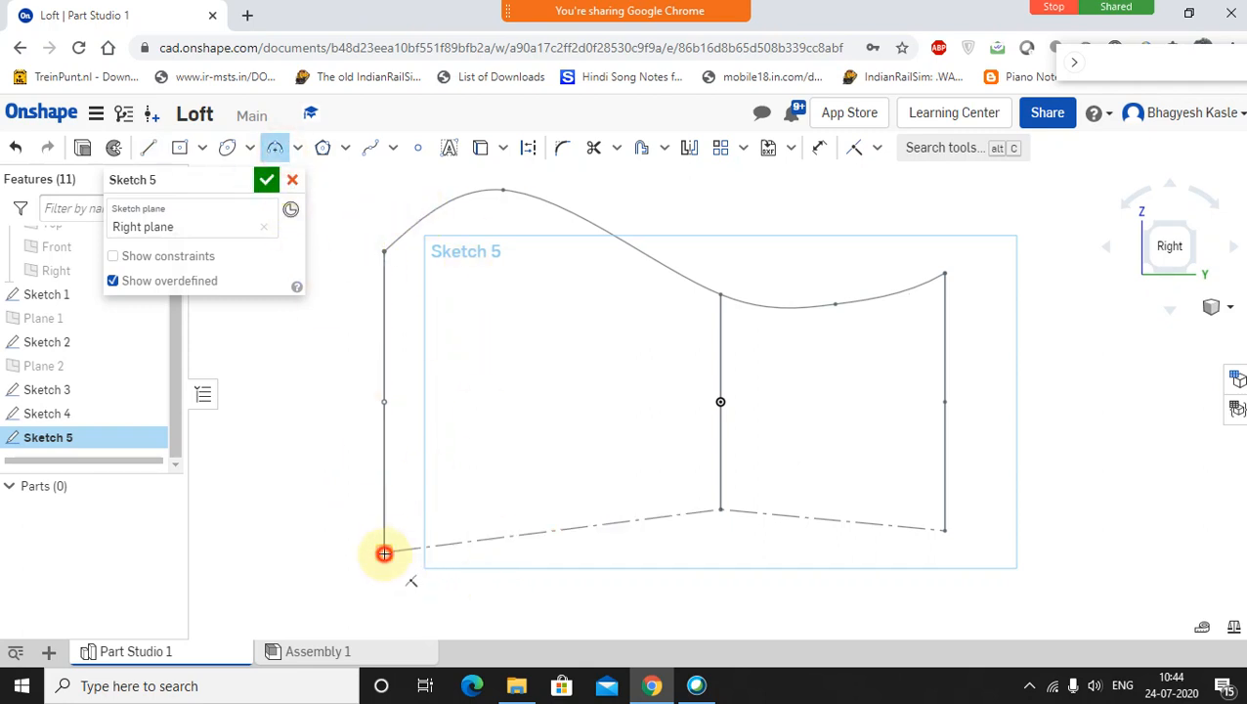
pyautogui.moveTo(384, 555)
pyautogui.mouseDown()
pyautogui.moveTo(682, 501)
pyautogui.moveTo(940, 533)
pyautogui.mouseUp()
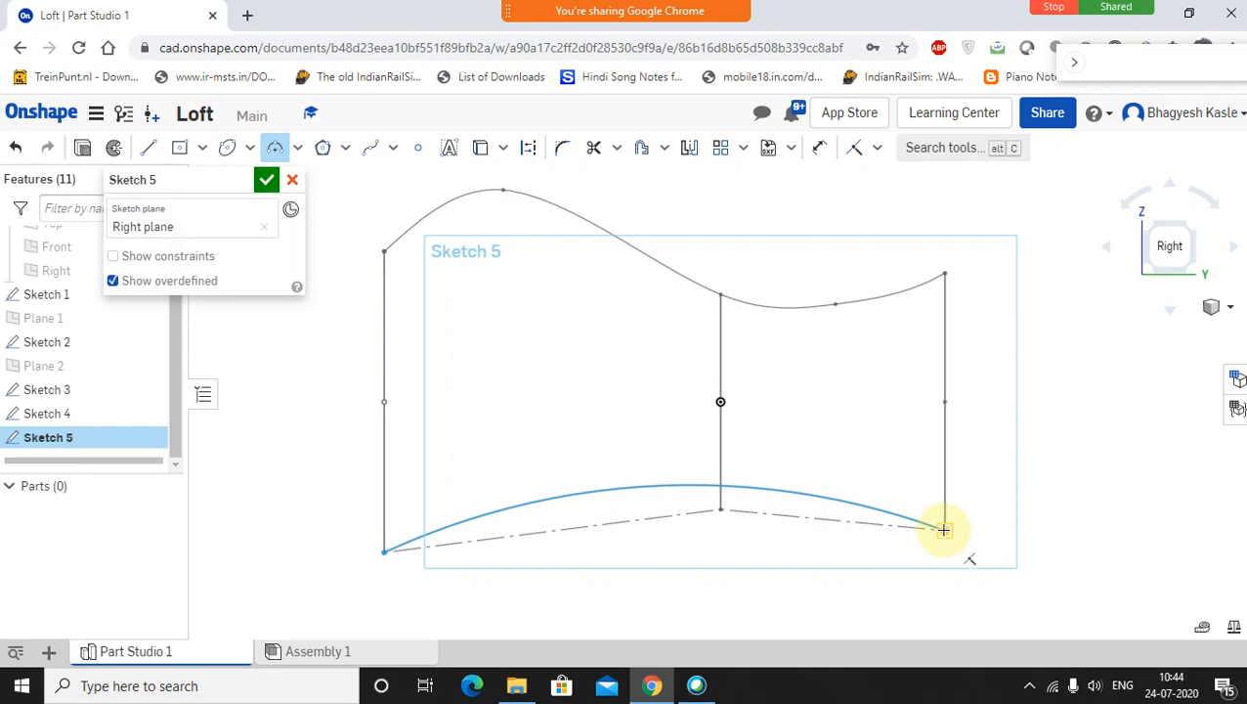
pyautogui.click(943, 530)
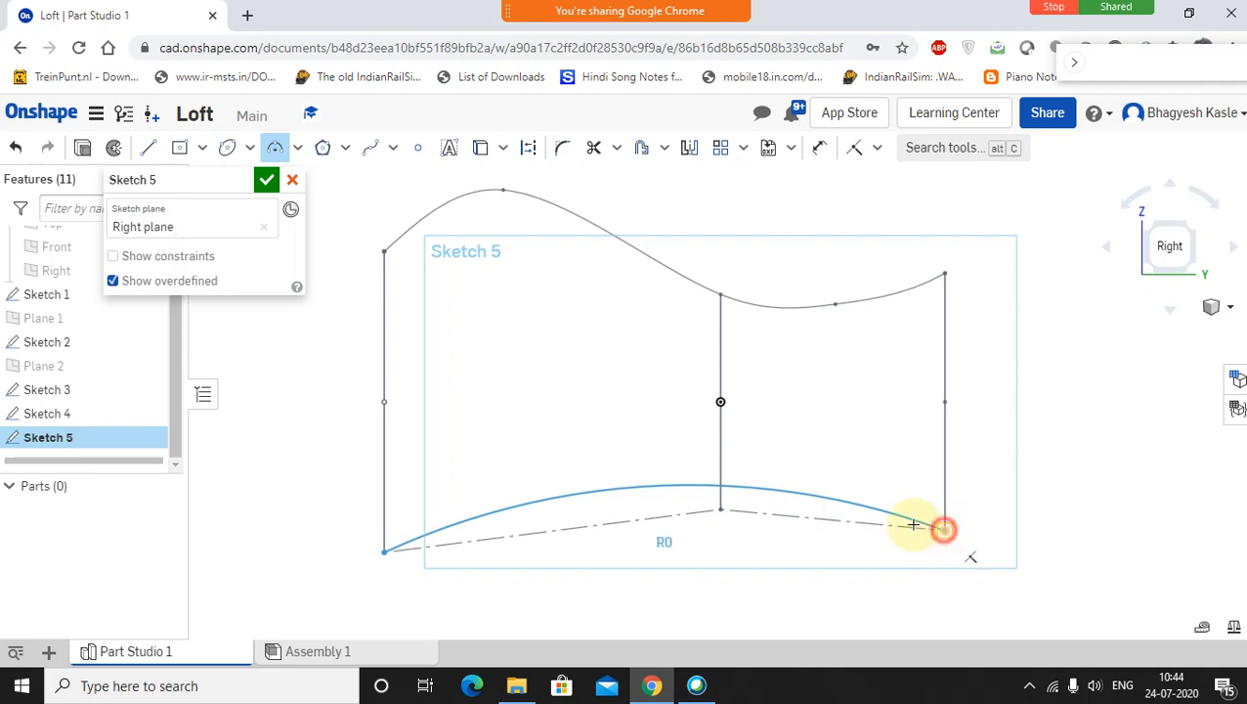
pyautogui.click(720, 509)
pyautogui.rightClick(797, 406)
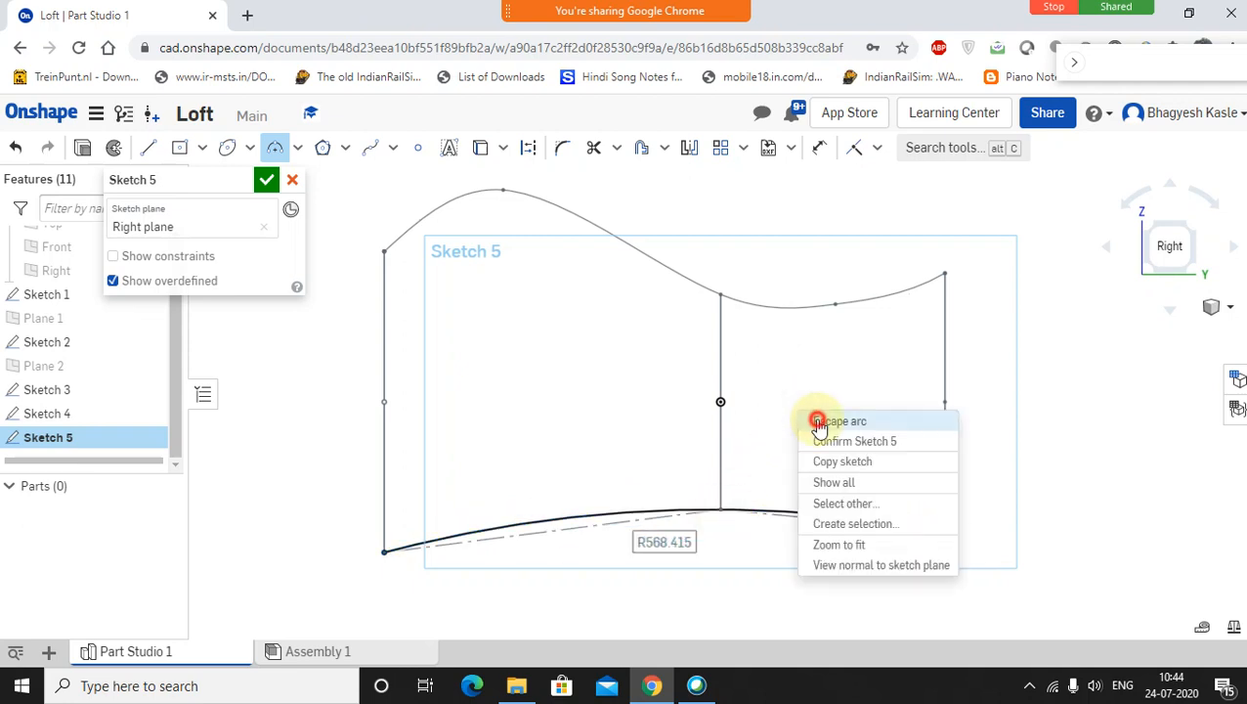
pyautogui.click(815, 420)
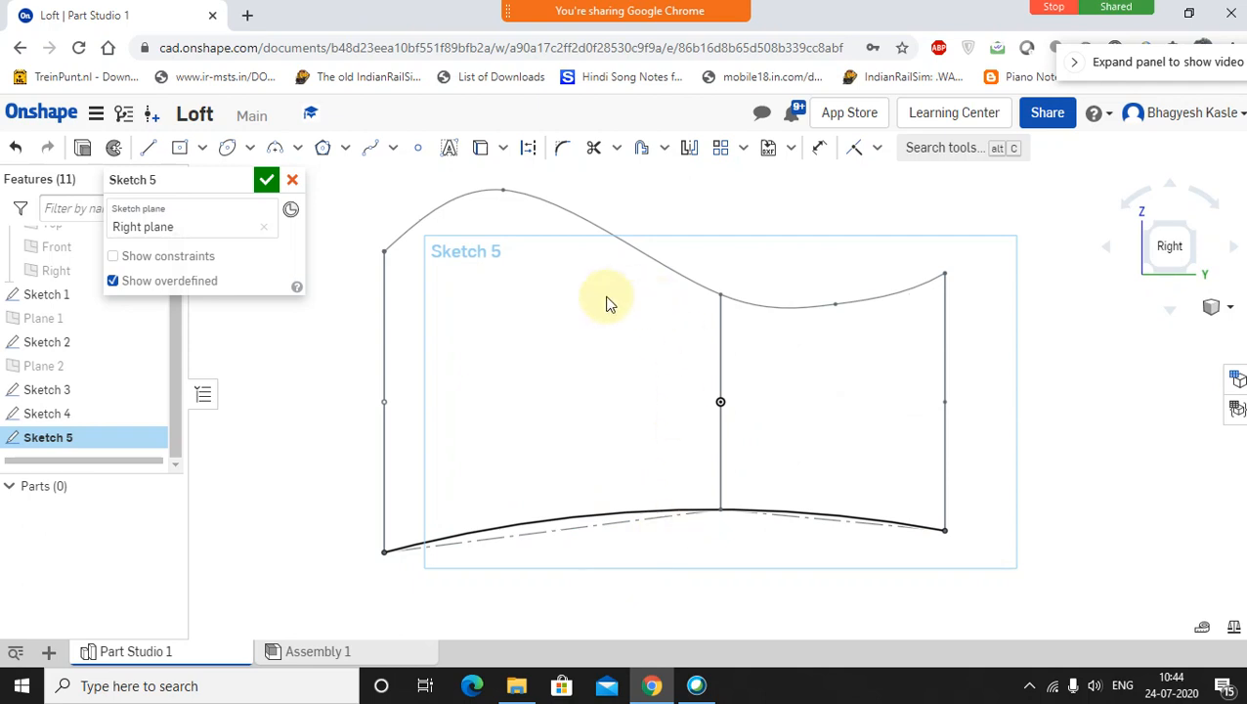
pyautogui.moveTo(559, 329)
pyautogui.mouseDown(button='middle')
pyautogui.moveTo(591, 369)
pyautogui.moveTo(565, 305)
pyautogui.moveTo(593, 362)
pyautogui.moveTo(580, 337)
pyautogui.mouseUp(button='middle')
pyautogui.moveTo(594, 342); pyautogui.dragTo(617, 396, button='right')
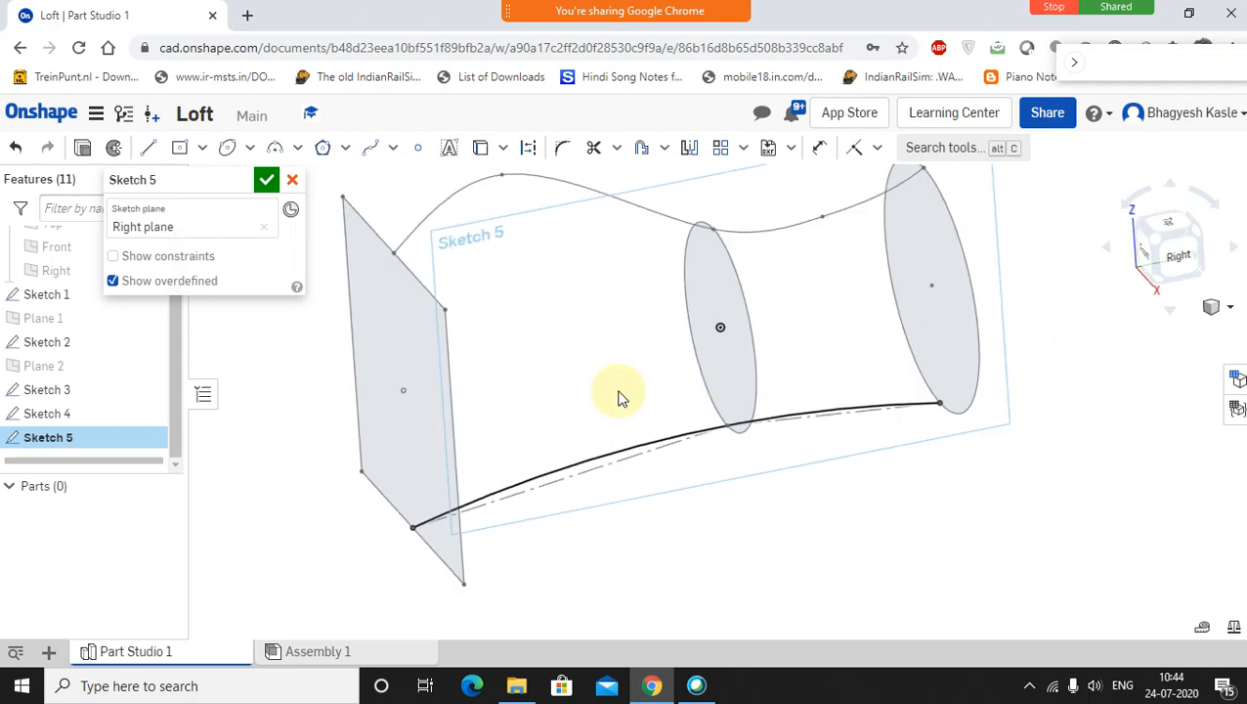
pyautogui.click(266, 179)
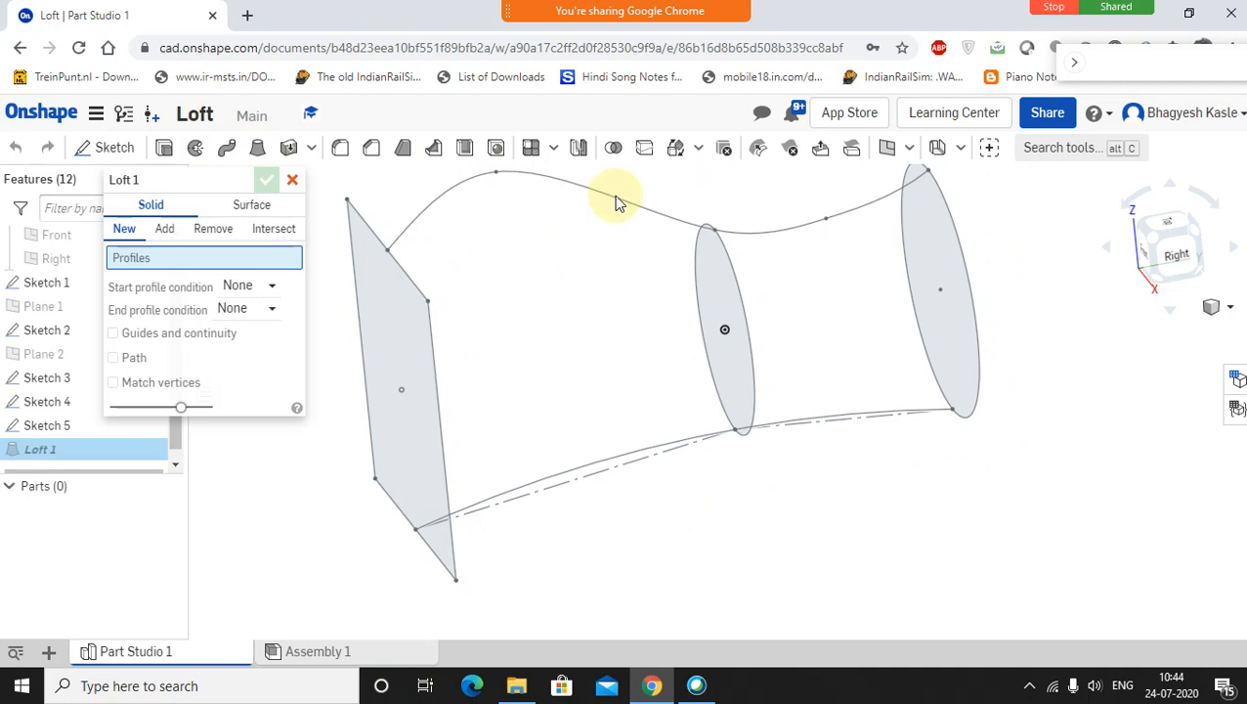
# Step: Set up a new solid loft through the rectangle, circle and ellipse faces, in that order
pyautogui.click(401, 269)
pyautogui.click(733, 266)
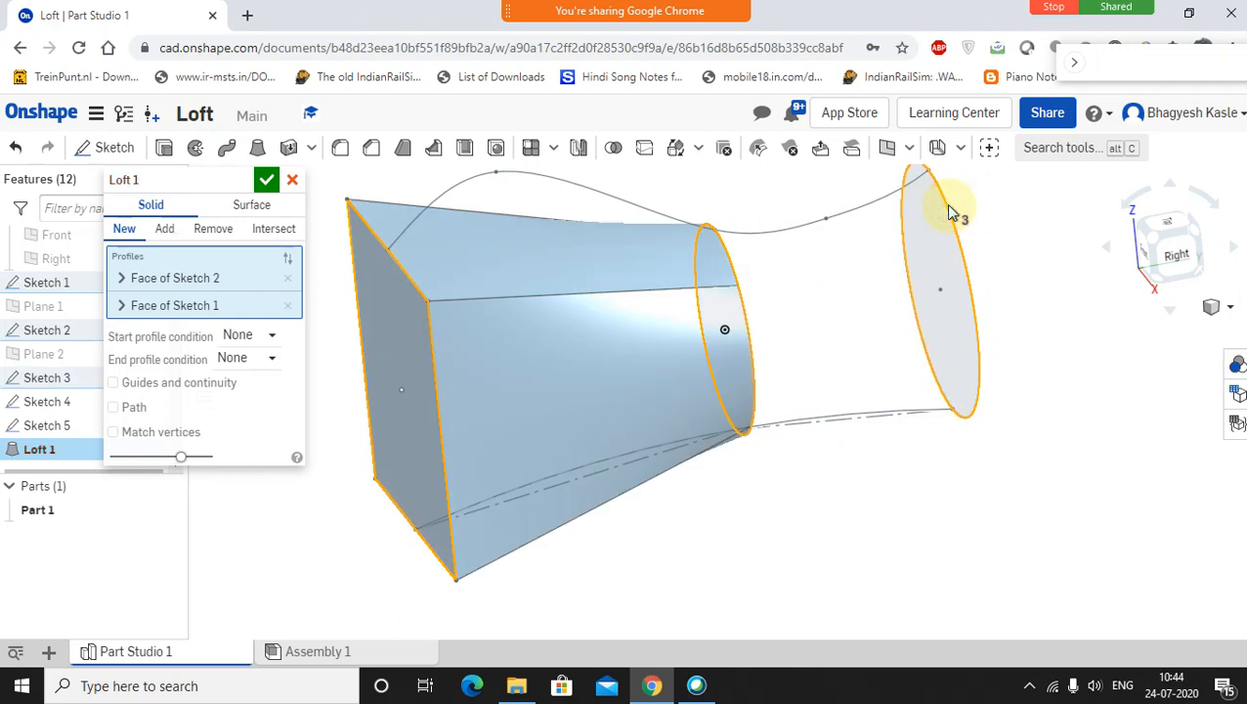
pyautogui.click(948, 209)
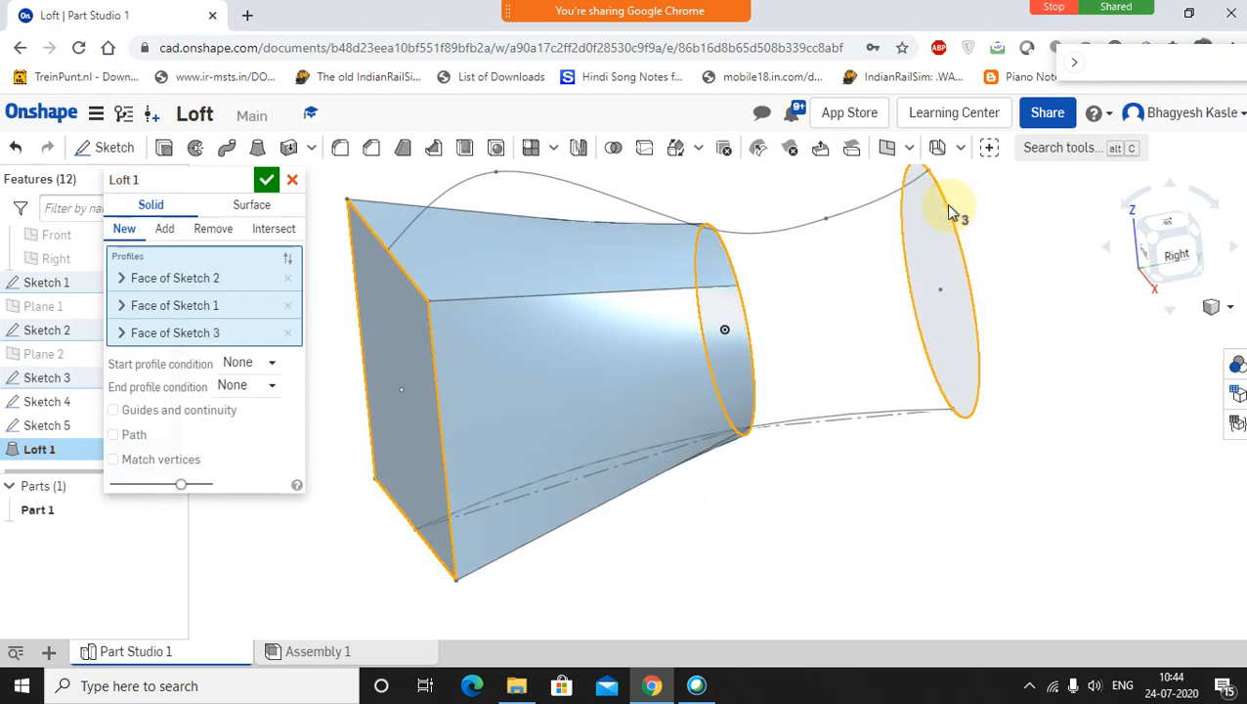
# Step: Guide the loft with the edges of Sketch 4 and Sketch 5 and create the solid
pyautogui.click(182, 411)
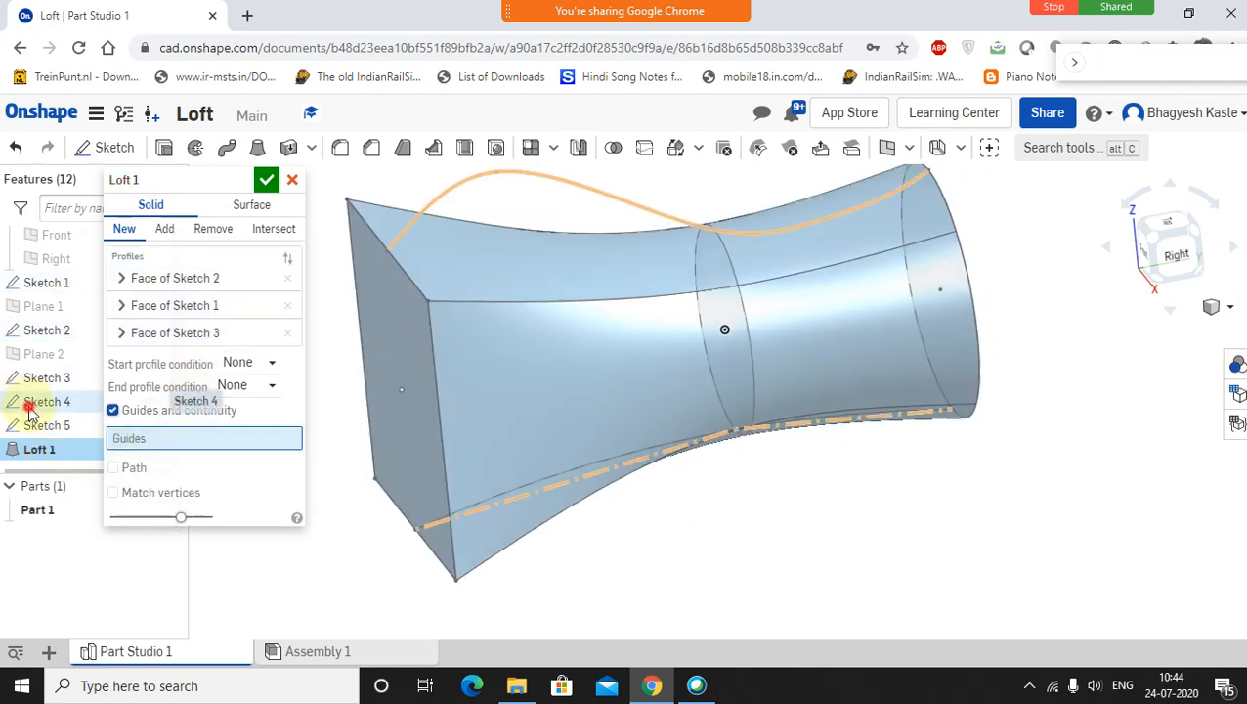
pyautogui.click(29, 411)
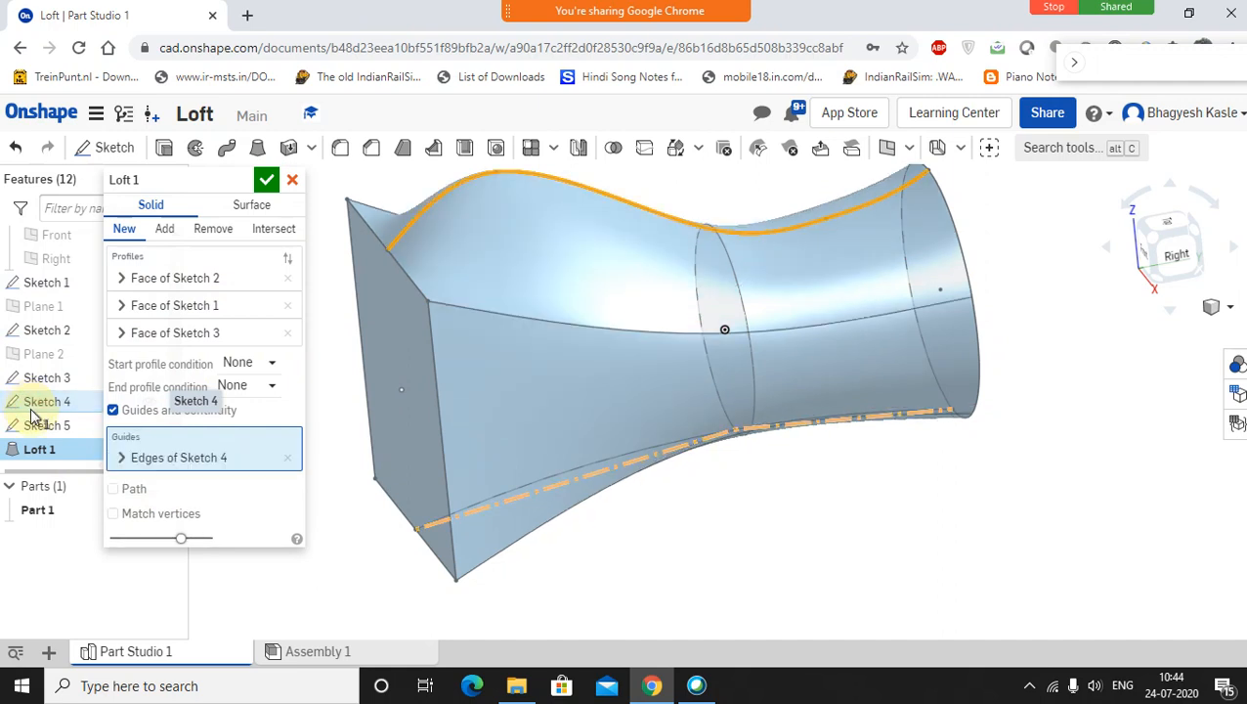
pyautogui.click(54, 430)
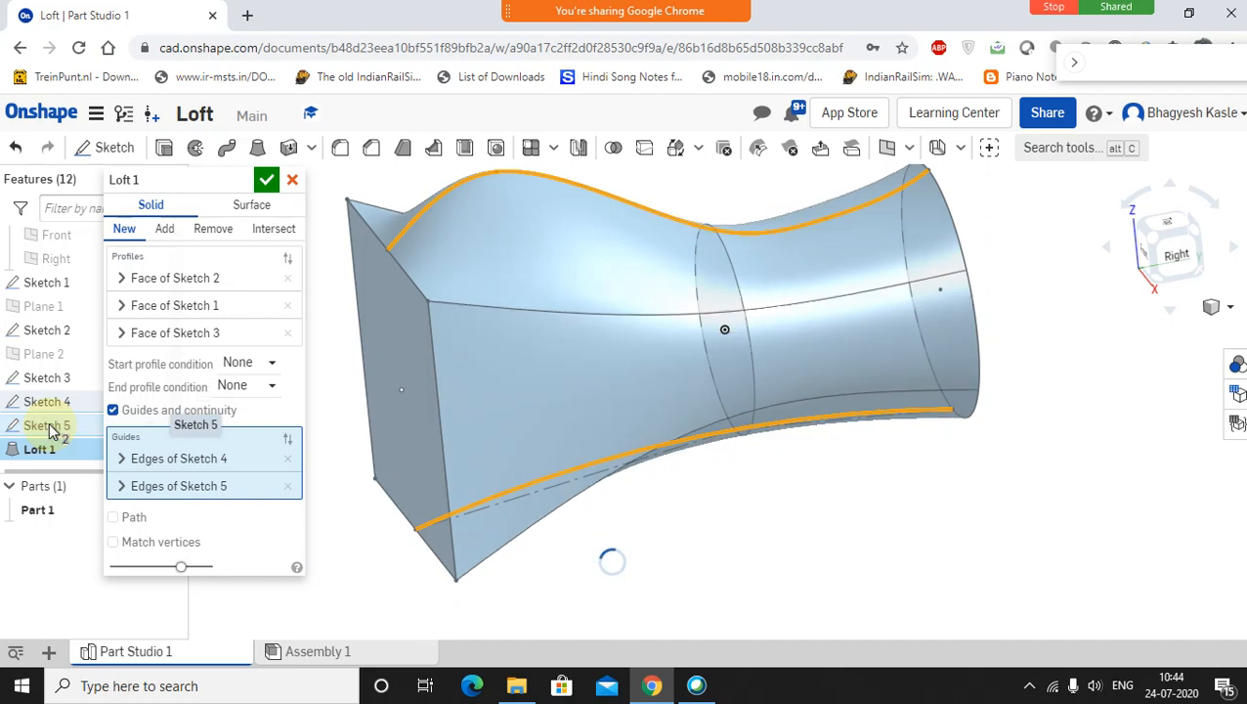
pyautogui.moveTo(718, 504); pyautogui.dragTo(772, 459, button='middle')
pyautogui.moveTo(782, 433); pyautogui.dragTo(765, 369, button='right')
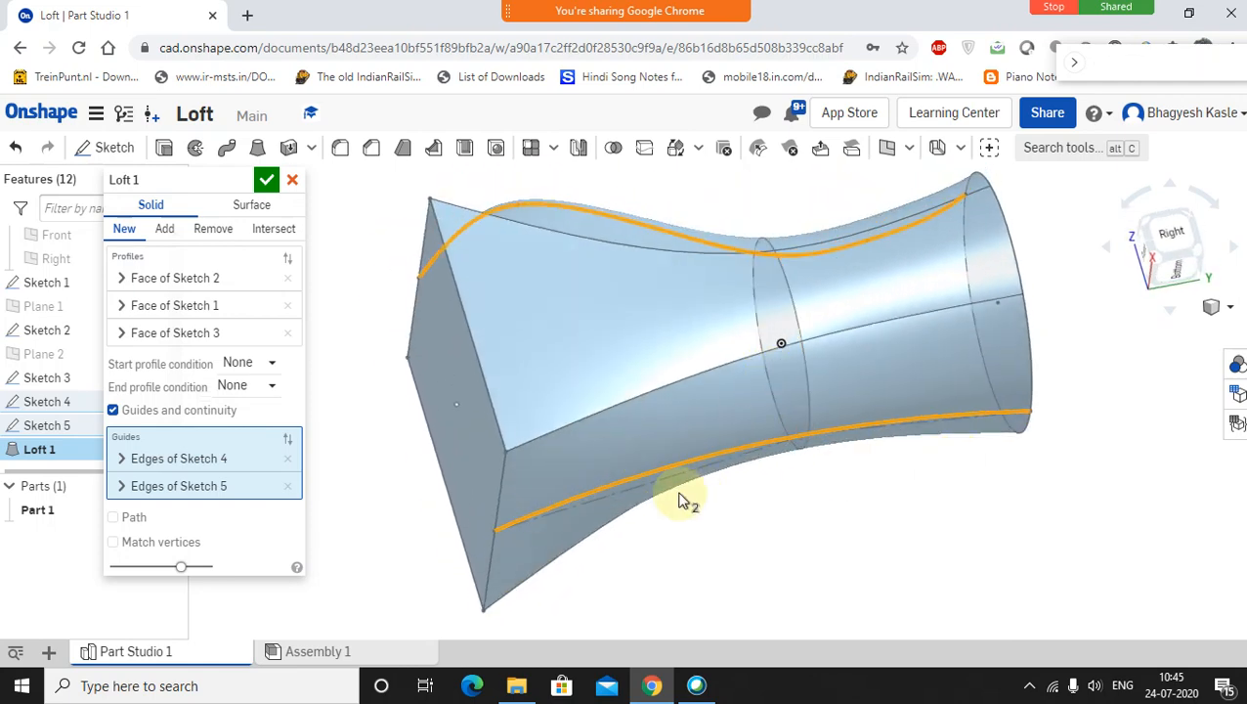
pyautogui.click(267, 180)
pyautogui.moveTo(794, 286); pyautogui.dragTo(818, 332, button='right')
pyautogui.moveTo(793, 276); pyautogui.dragTo(838, 377, button='right')
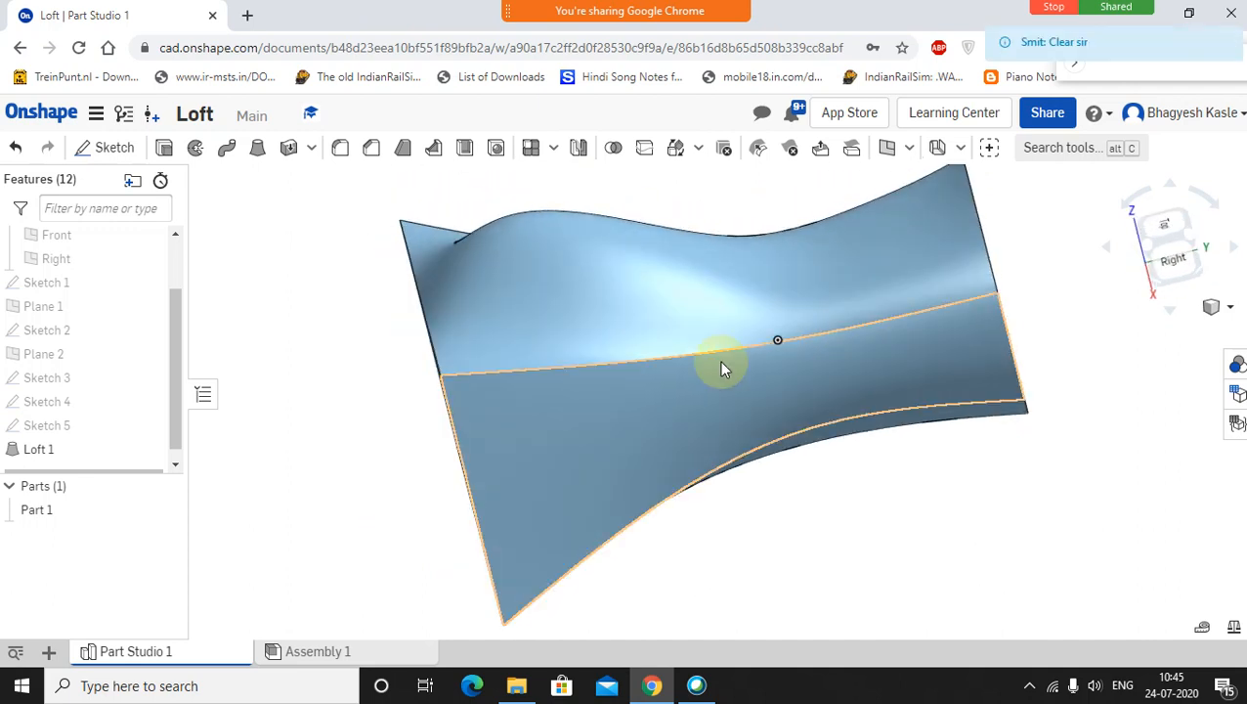
# Step: Edit Loft 1 to turn off guides and continuity so it follows only its three profiles
pyautogui.rightClick(42, 448)
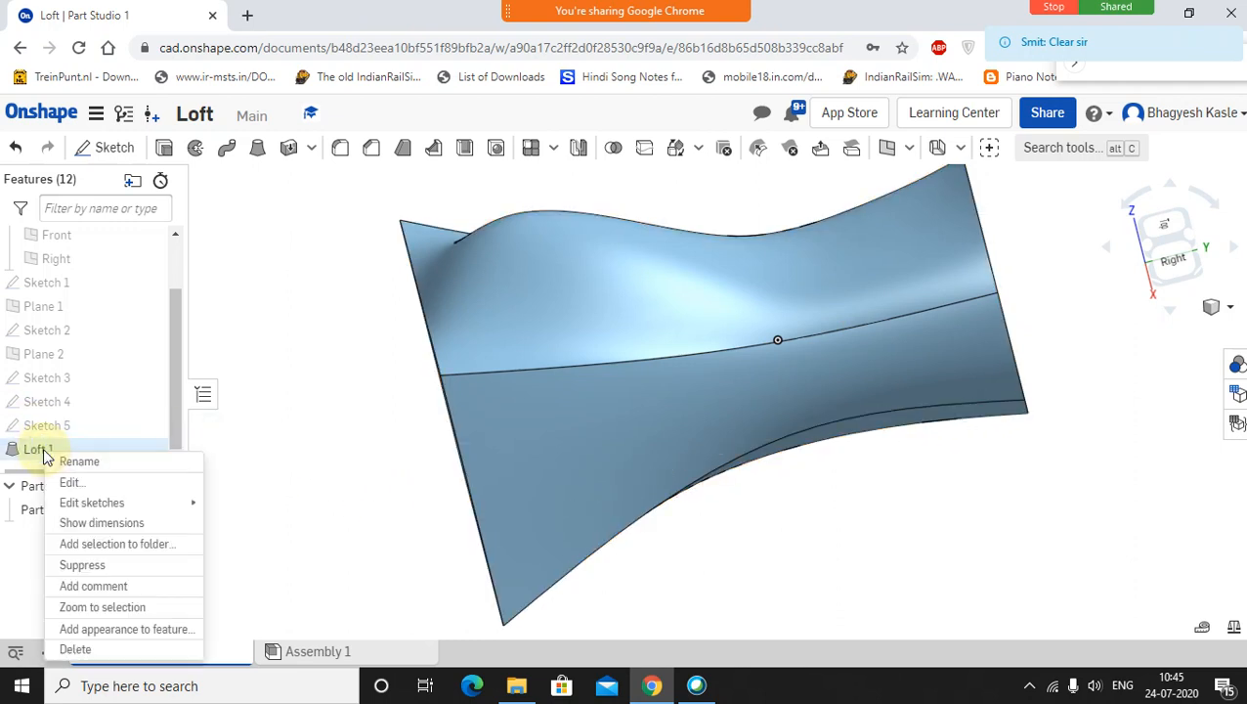
pyautogui.click(75, 482)
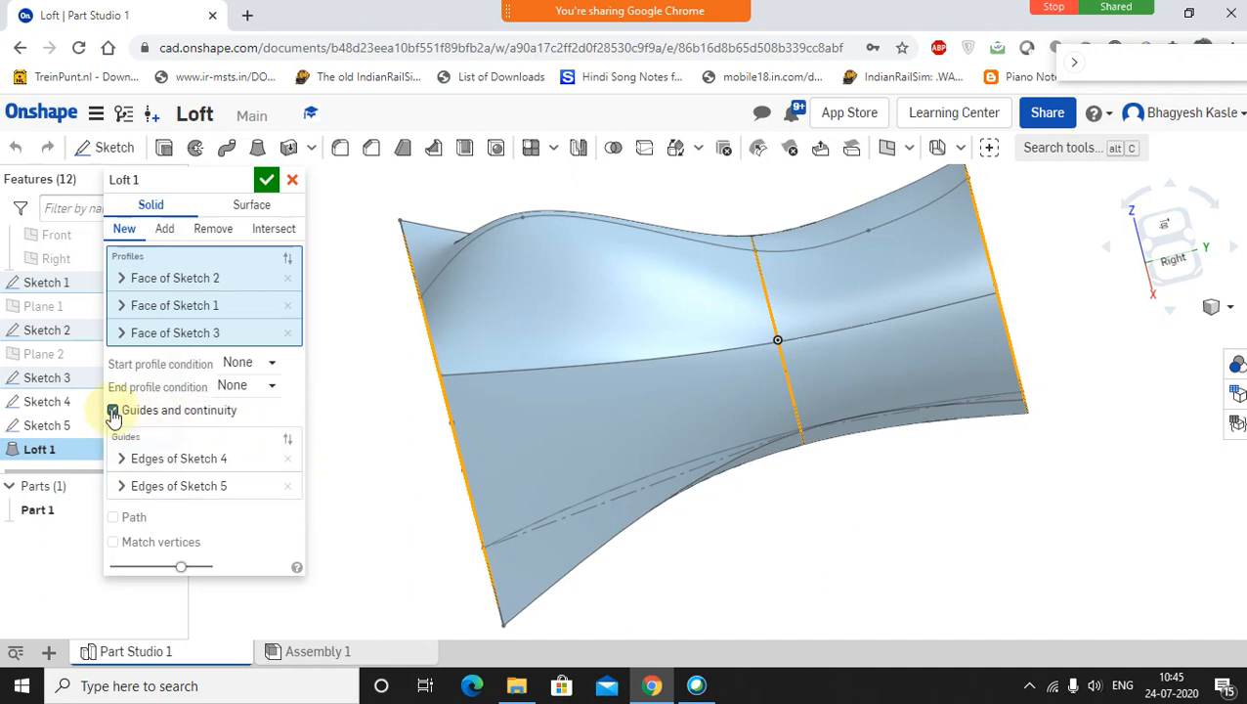
pyautogui.click(113, 411)
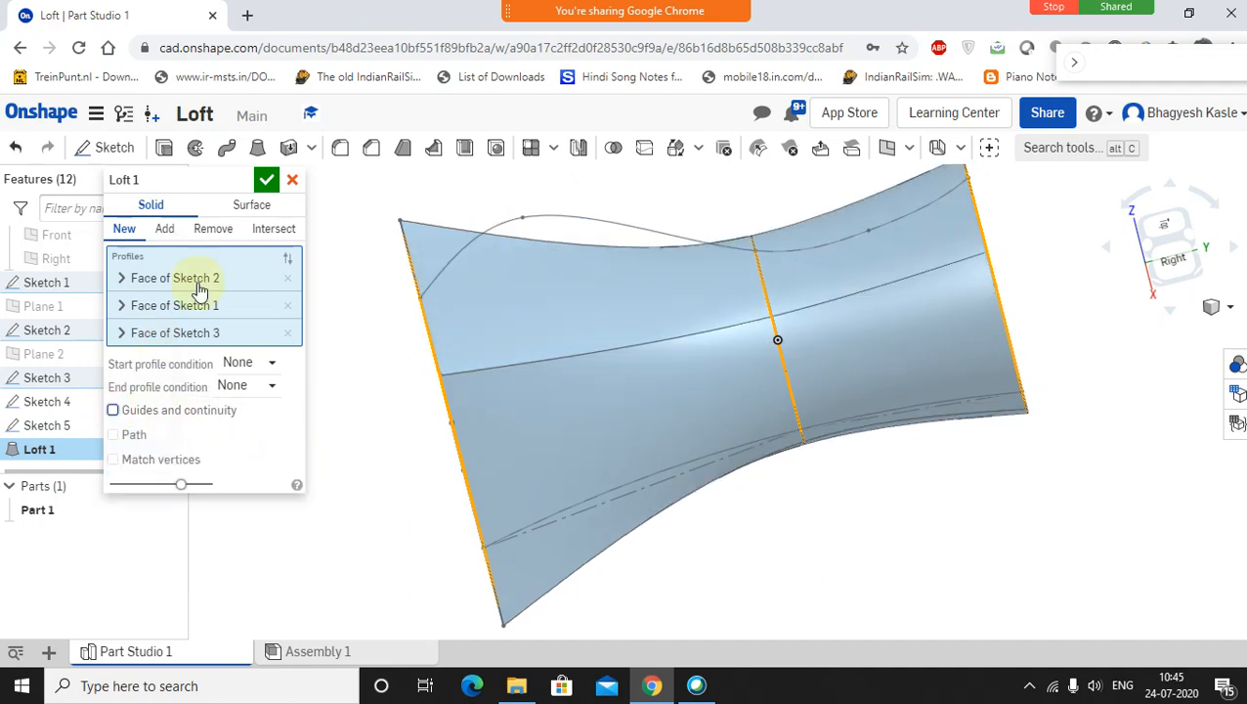
pyautogui.click(266, 182)
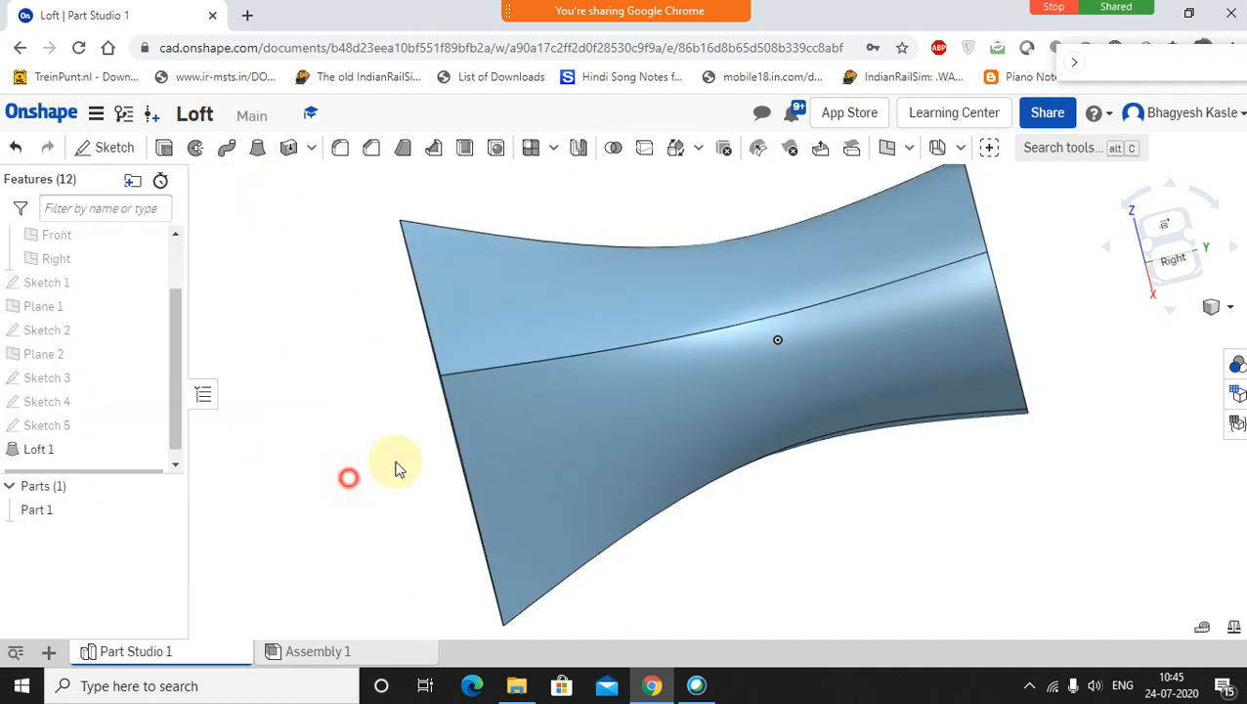
pyautogui.moveTo(467, 434); pyautogui.dragTo(618, 382, button='right')
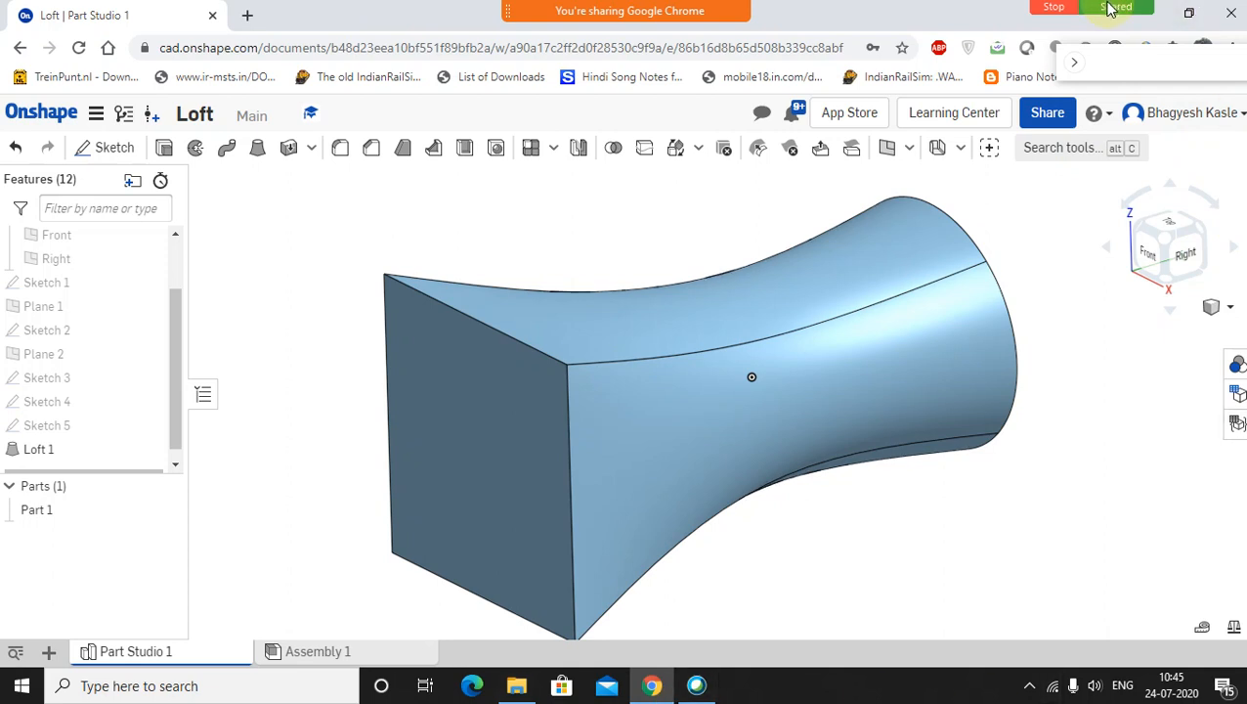
# Step: Start a shell on the lofted solid with its elliptical end face as the face to remove
pyautogui.moveTo(787, 9)
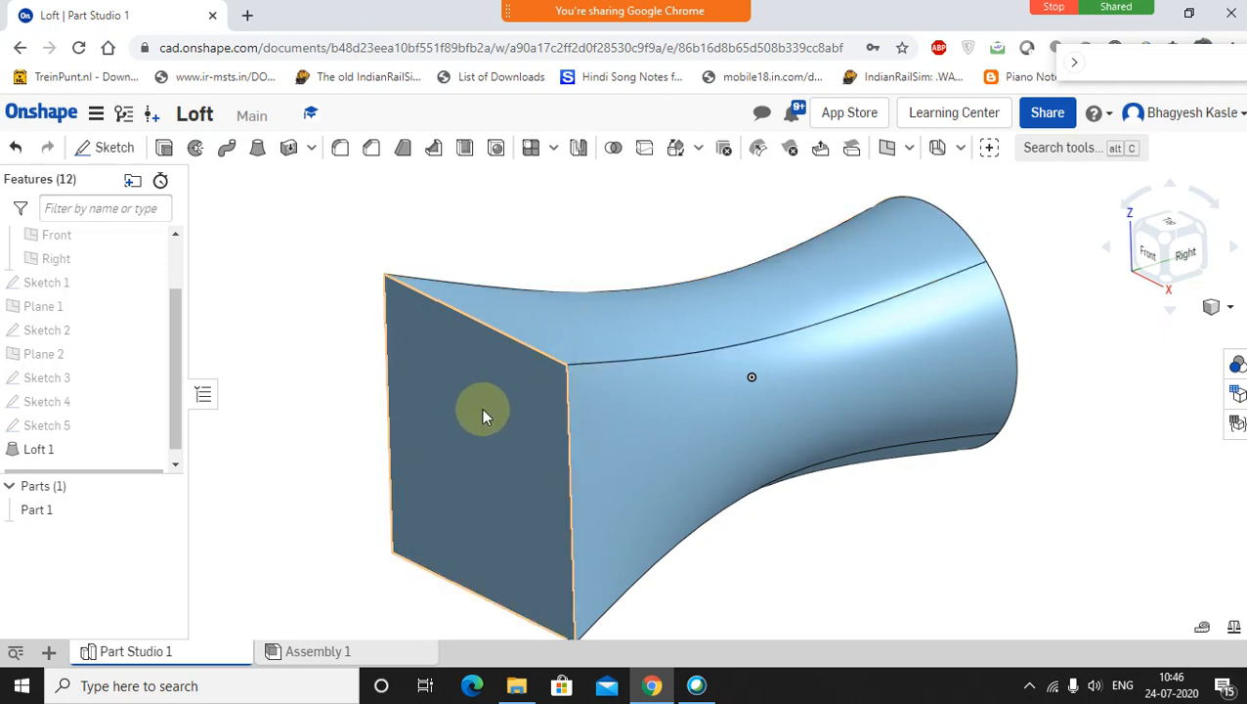
pyautogui.moveTo(1001, 320); pyautogui.dragTo(616, 283, button='right')
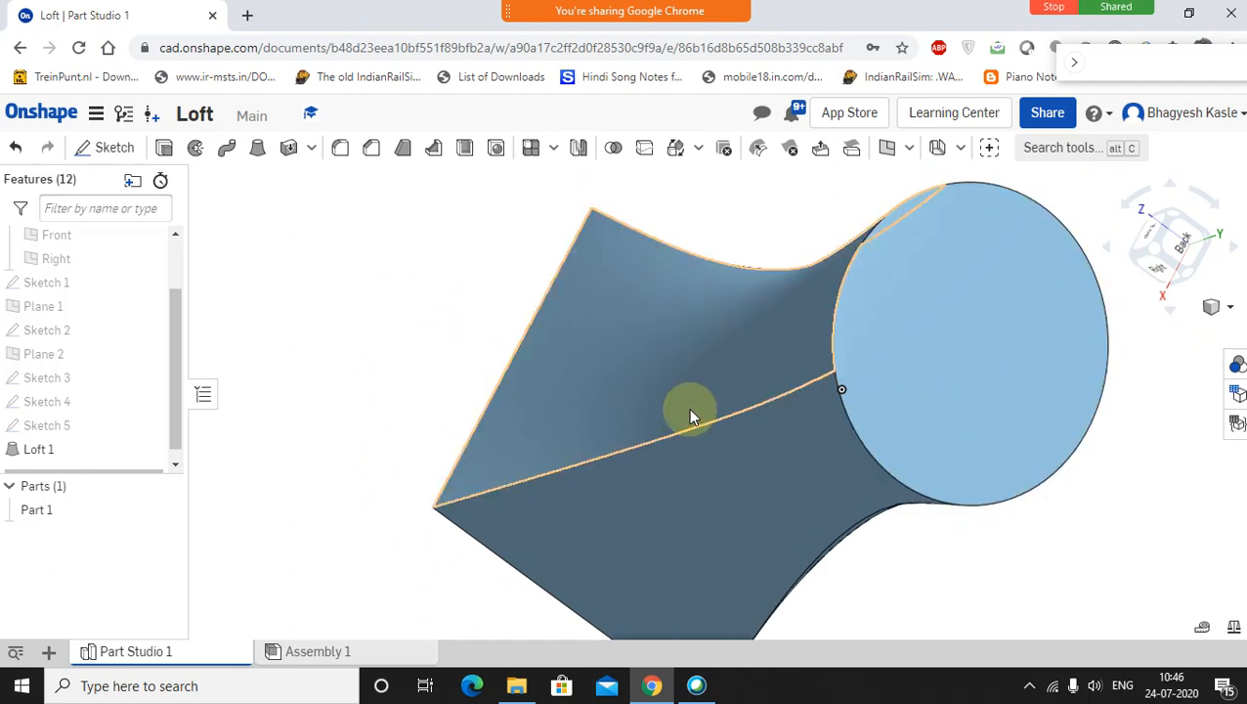
pyautogui.click(423, 298)
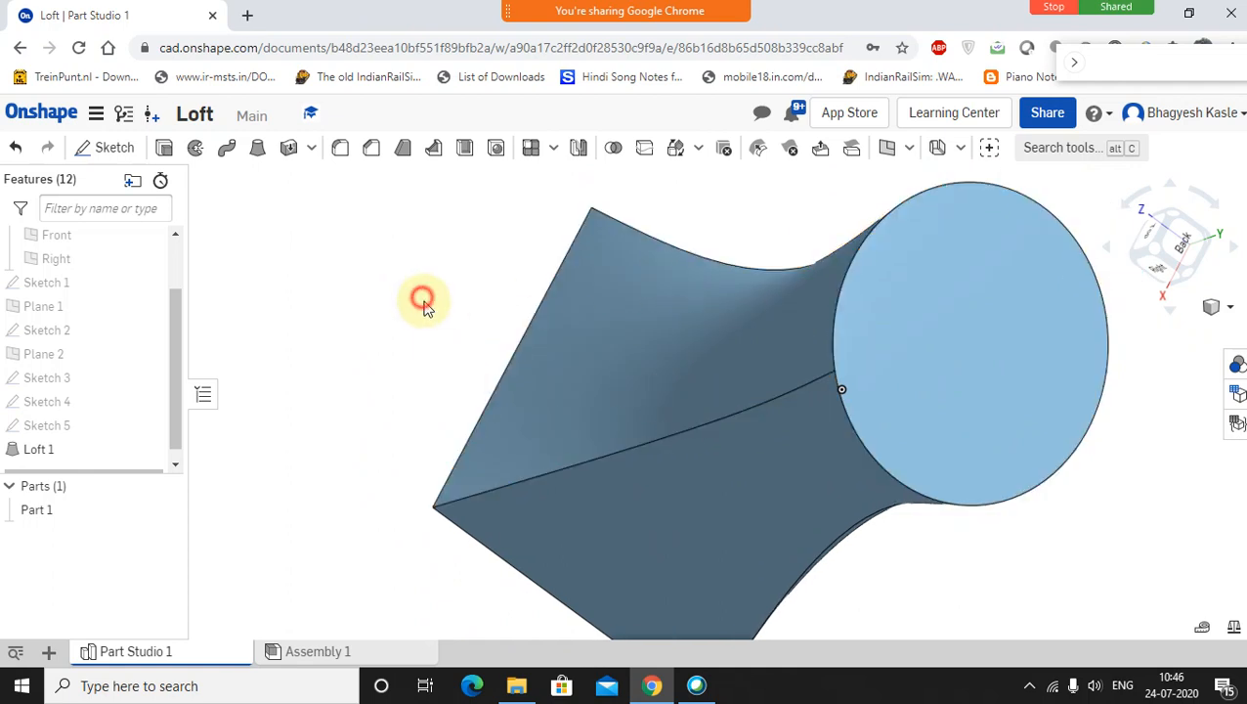
pyautogui.click(465, 155)
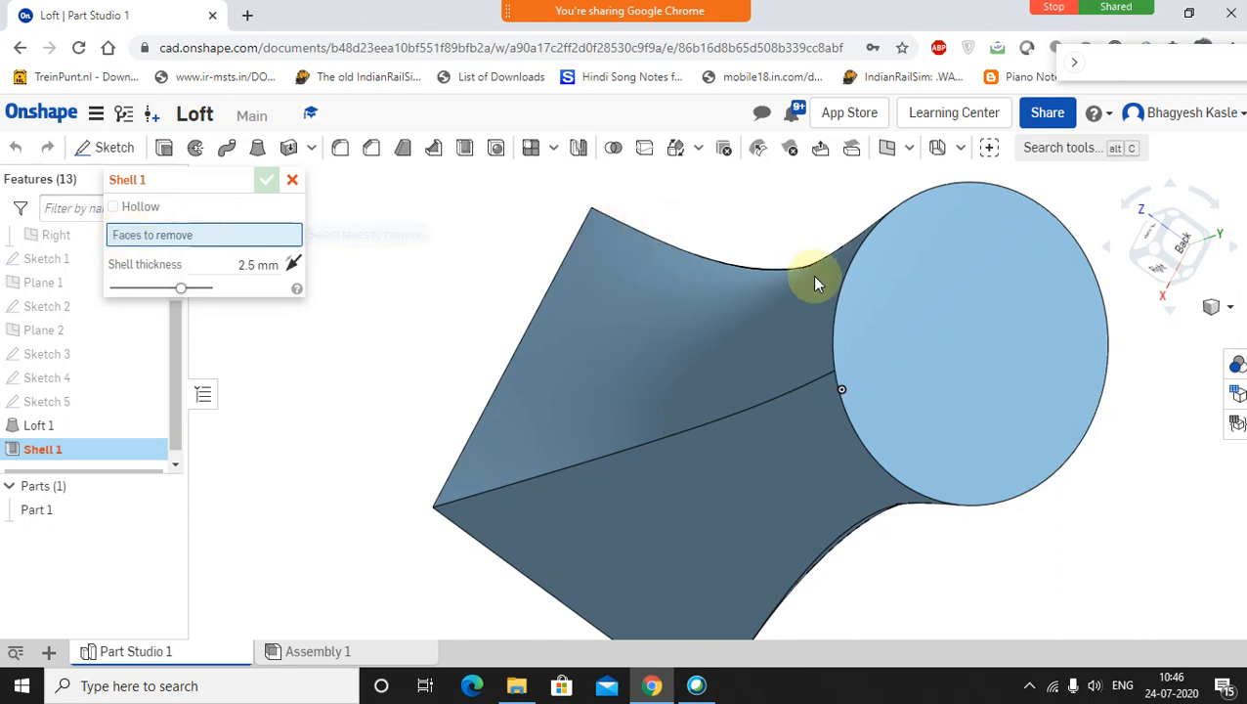
pyautogui.click(925, 316)
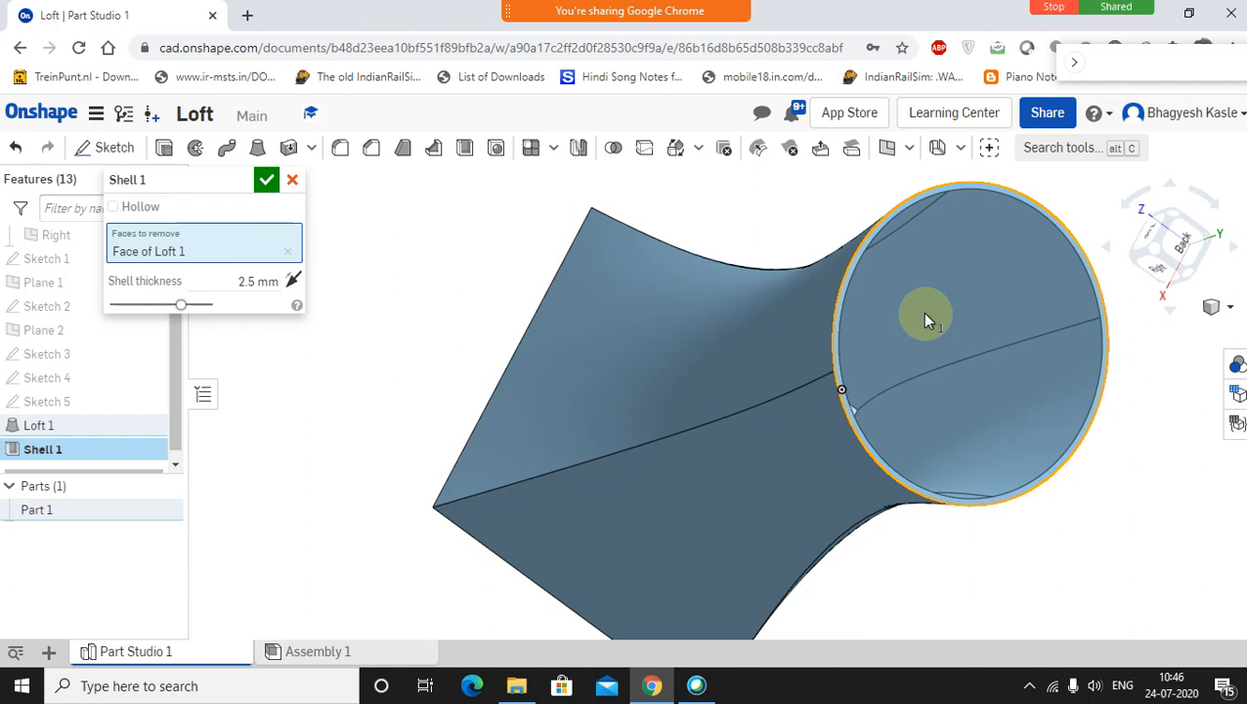
# Step: Set the shell thickness to 2 mm, try the opposite direction and switch back to the inward one
pyautogui.moveTo(977, 360); pyautogui.dragTo(909, 388, button='right')
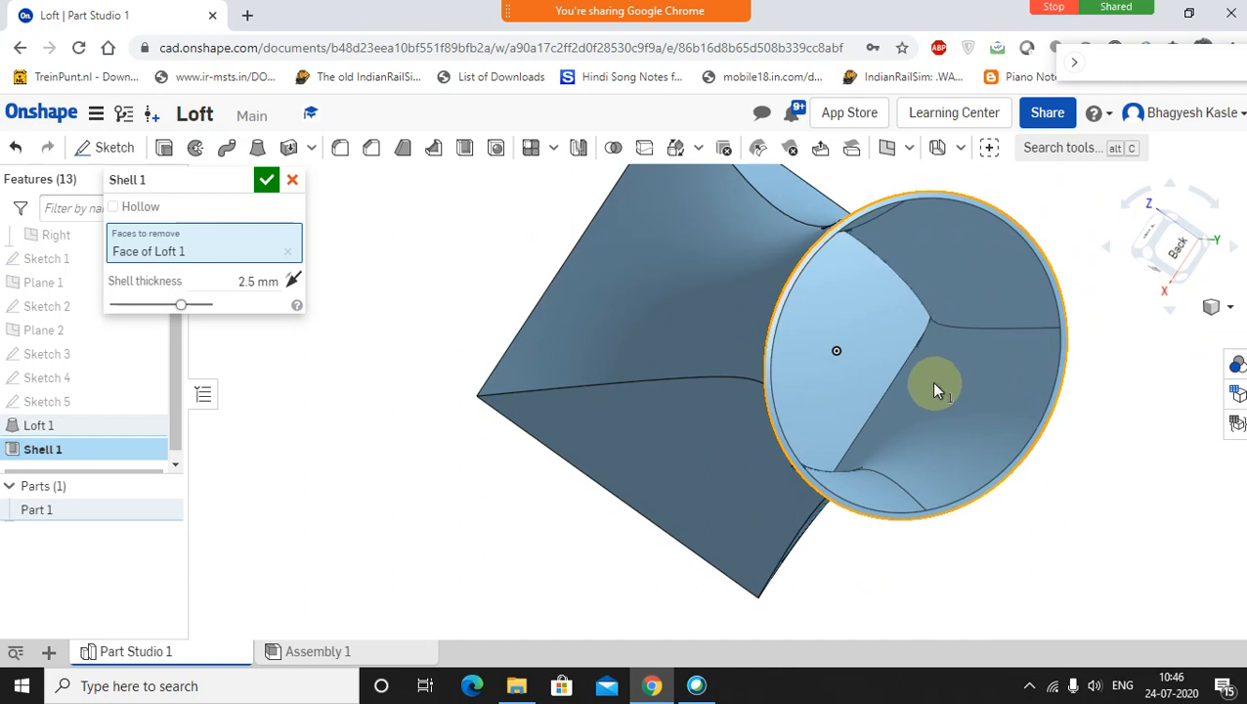
pyautogui.click(236, 281)
pyautogui.write('2')
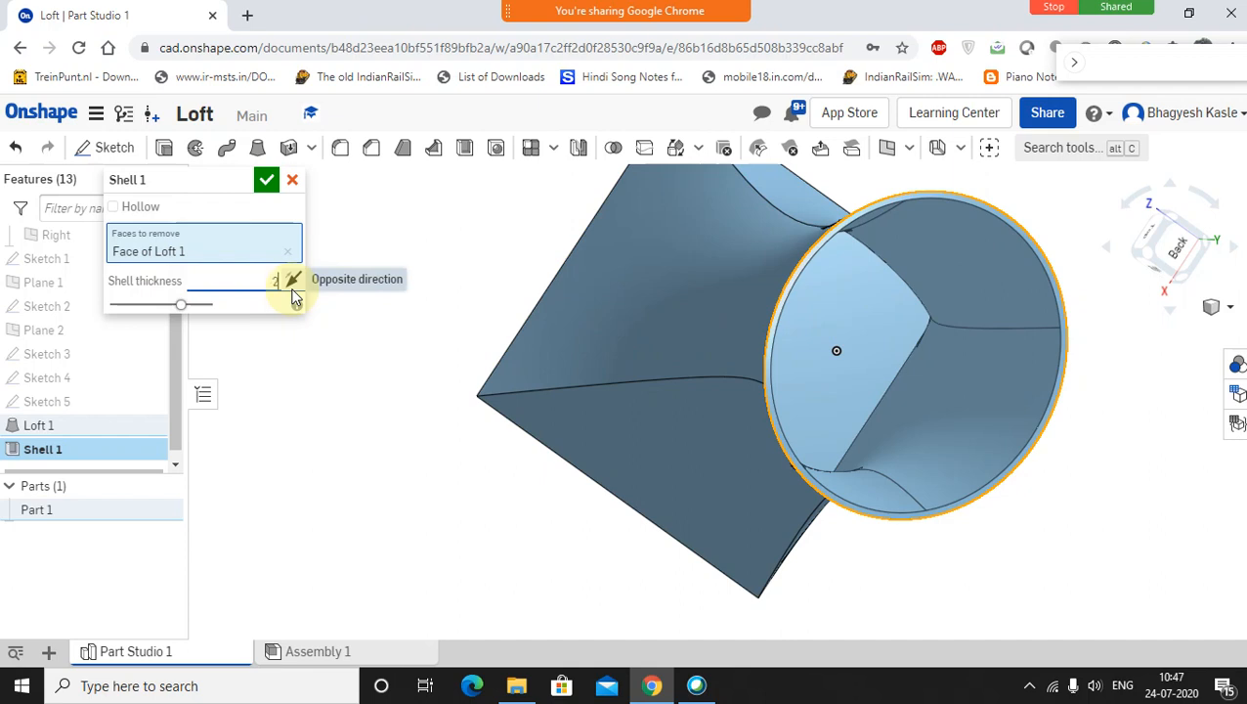
pyautogui.press('Return')
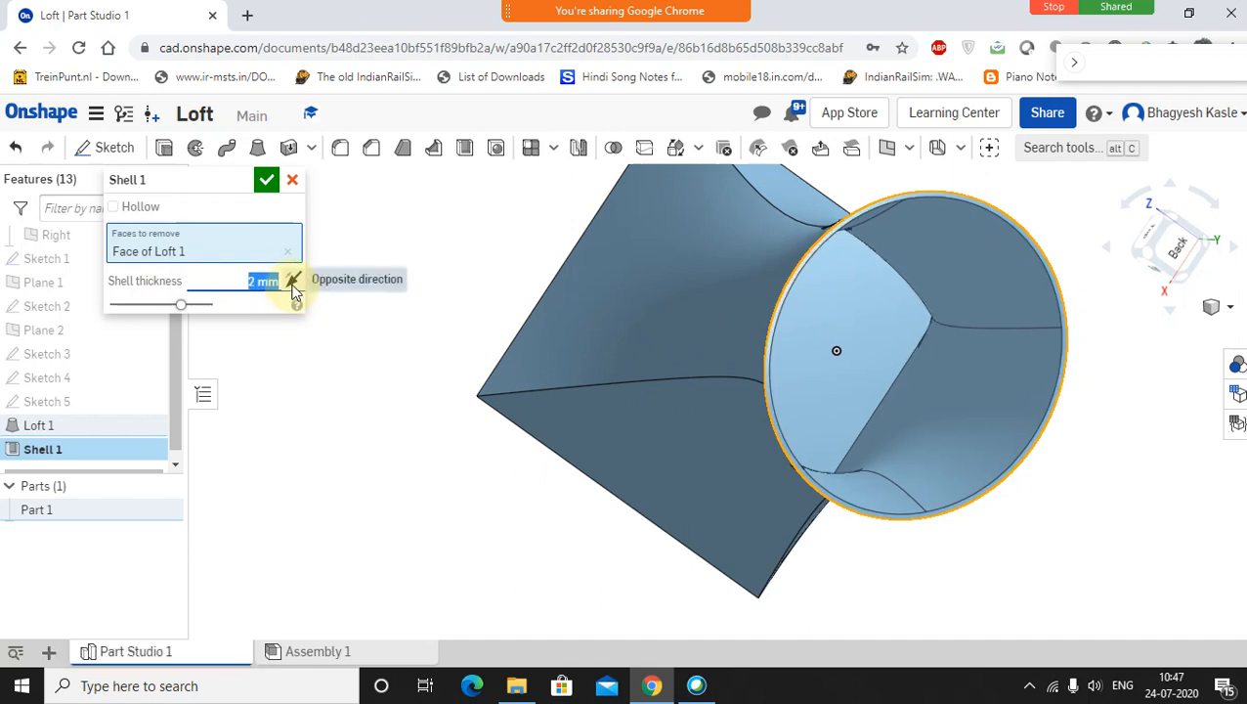
pyautogui.click(293, 284)
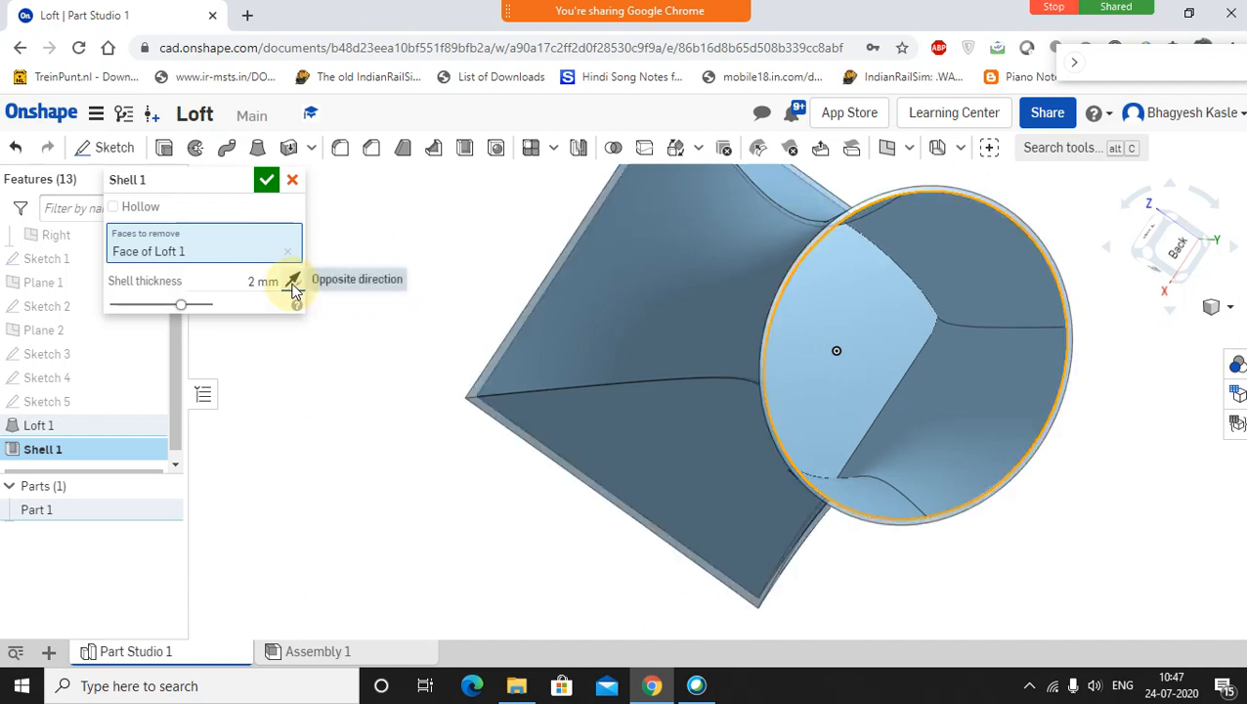
pyautogui.click(294, 284)
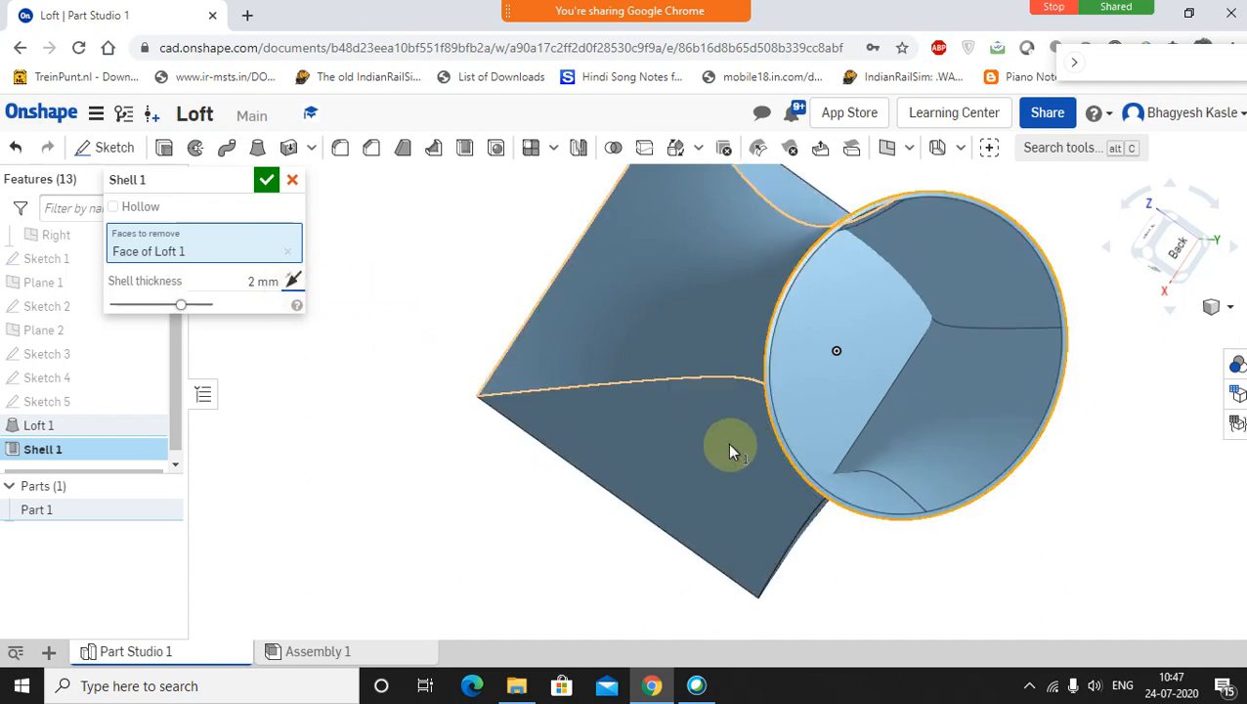
# Step: Add the rectangular end face to the shell's faces to remove, opening the part at both ends
pyautogui.moveTo(876, 257); pyautogui.dragTo(547, 357, button='right')
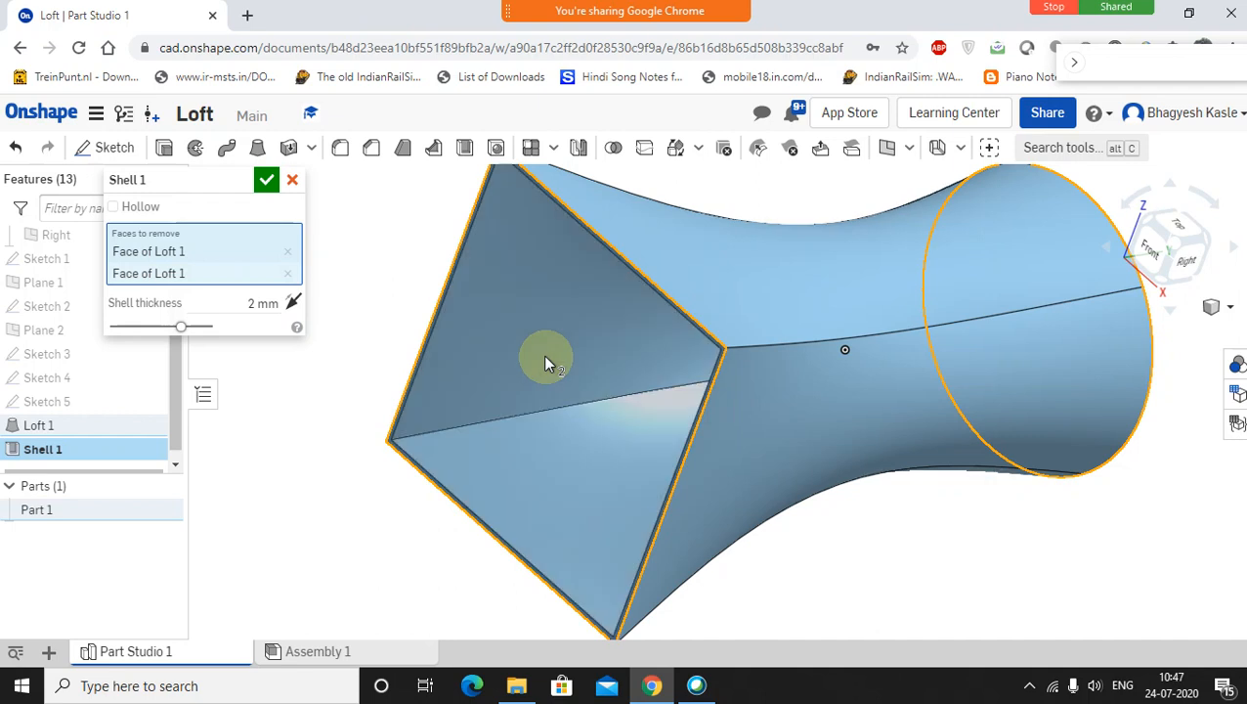
pyautogui.moveTo(559, 401)
pyautogui.mouseDown(button='middle')
pyautogui.moveTo(606, 396)
pyautogui.moveTo(512, 393)
pyautogui.moveTo(612, 398)
pyautogui.mouseUp(button='middle')
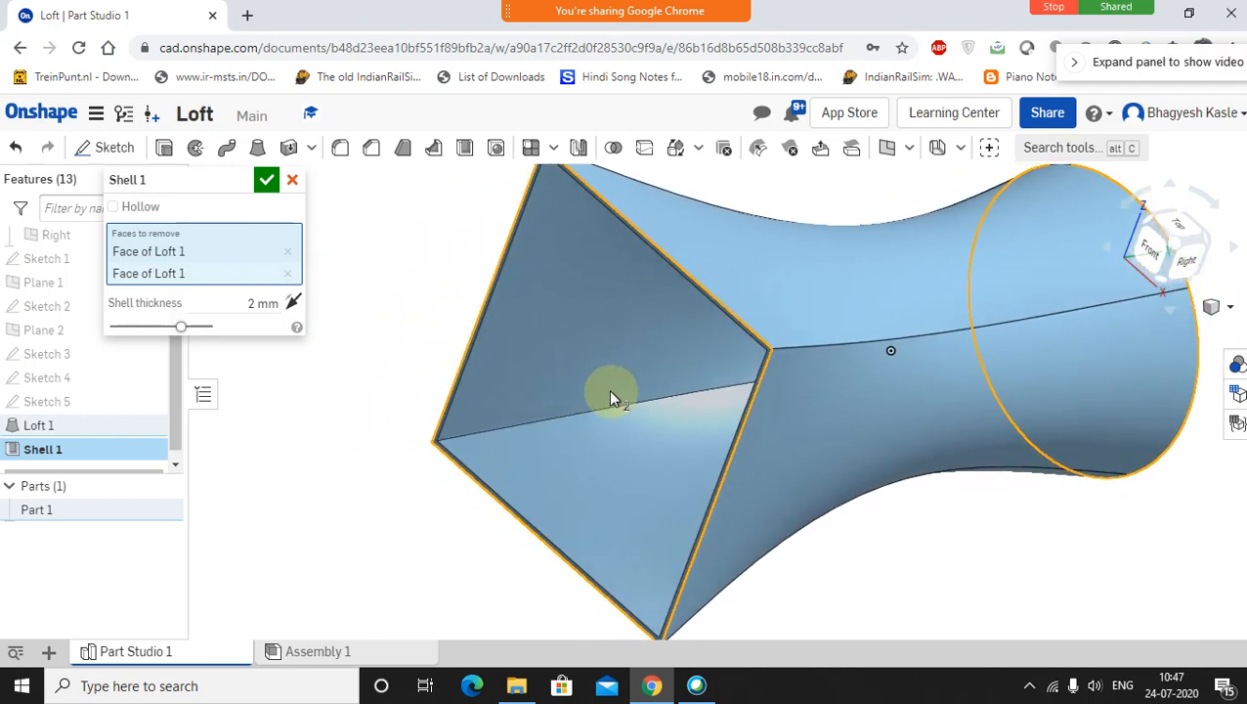
pyautogui.moveTo(611, 397); pyautogui.dragTo(88, 200, button='right')
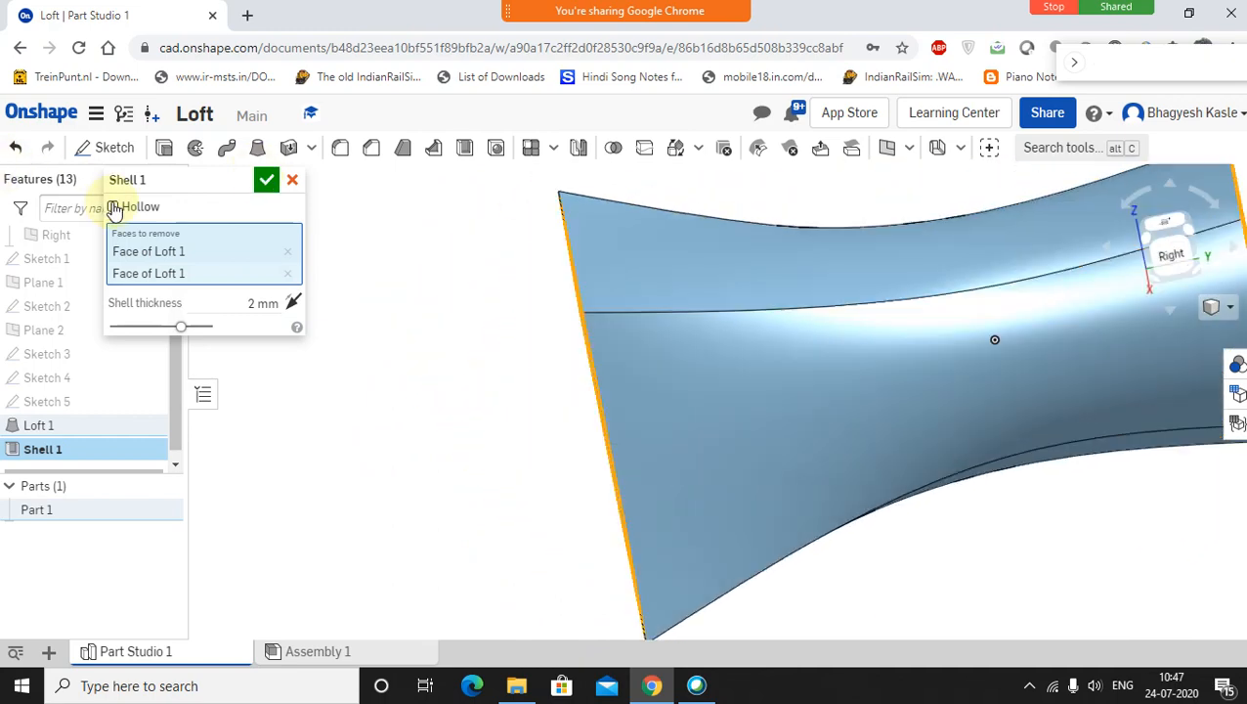
# Step: Switch Shell 1 to Hollow with the lofted part as the part to hollow, accept it and inspect both closed ends
pyautogui.click(113, 207)
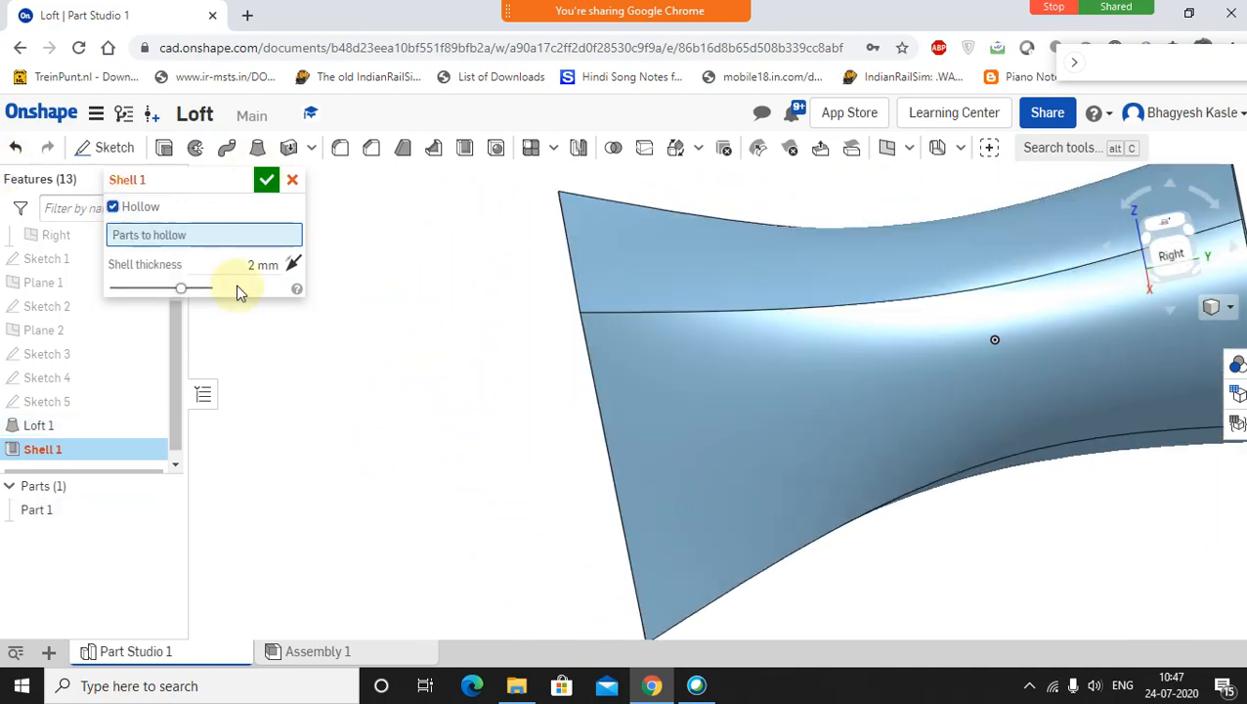
pyautogui.moveTo(718, 337); pyautogui.dragTo(623, 347, button='right')
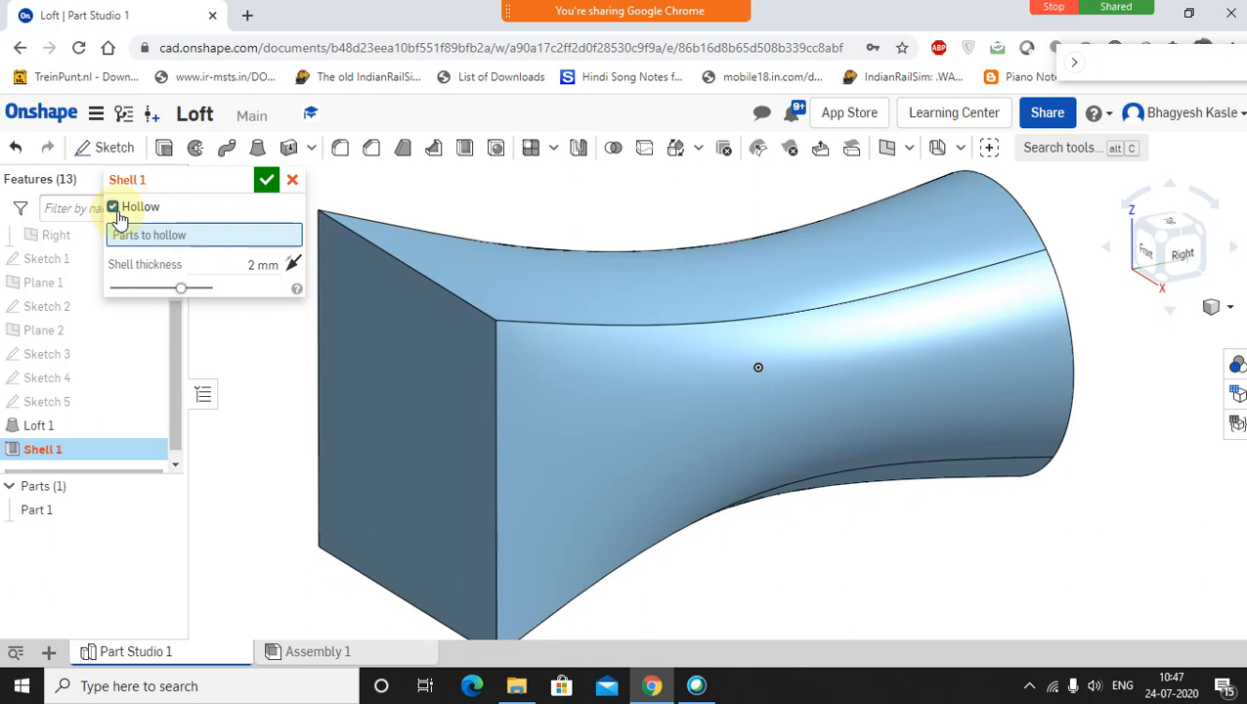
pyautogui.click(576, 303)
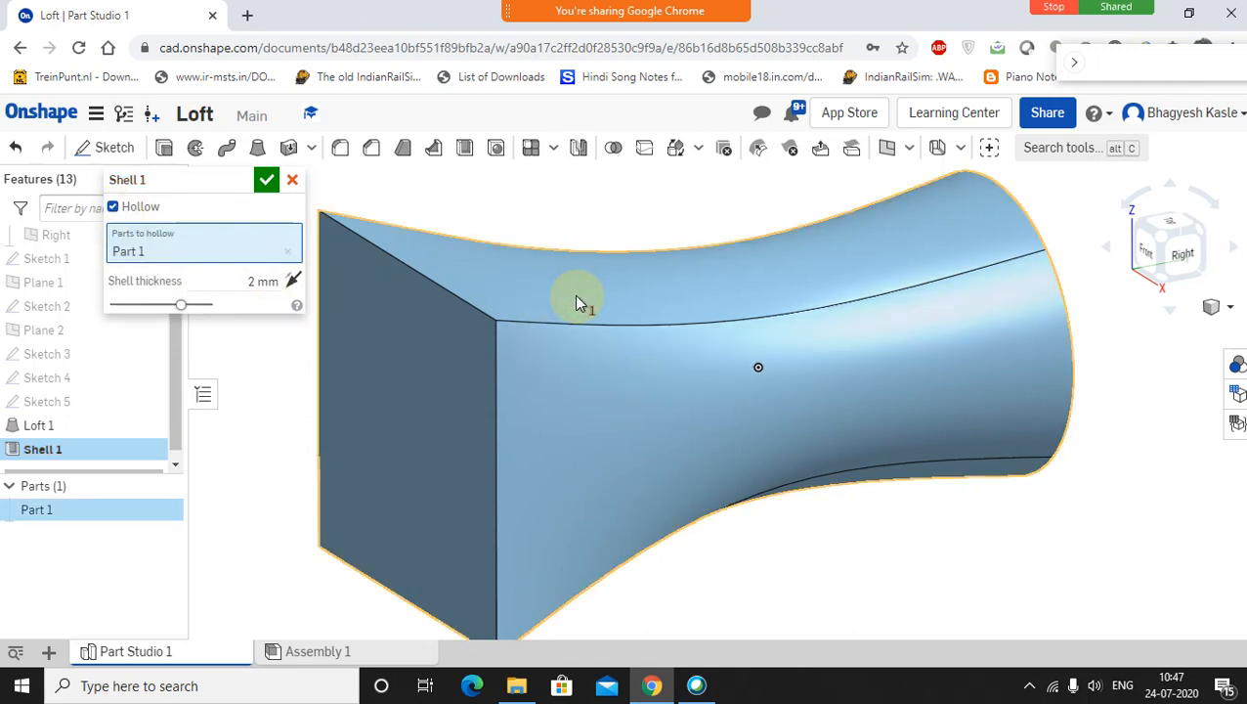
pyautogui.click(267, 182)
pyautogui.moveTo(890, 353); pyautogui.dragTo(953, 334, button='middle')
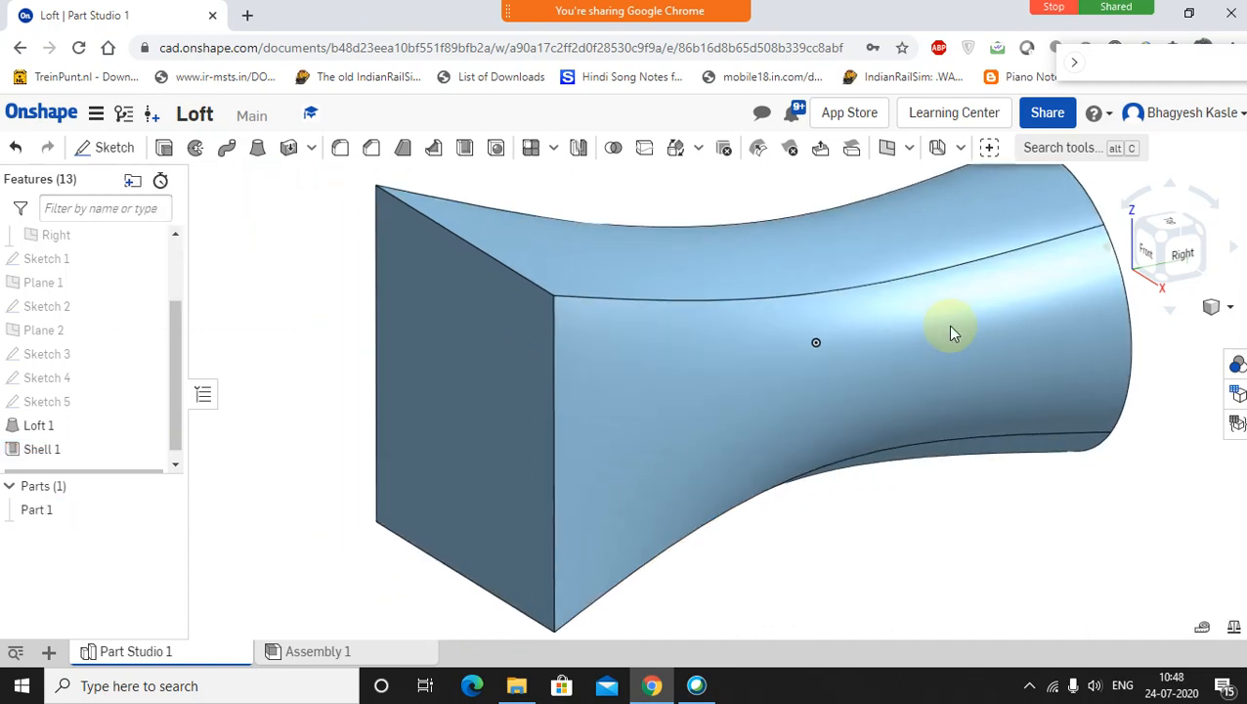
pyautogui.moveTo(947, 324); pyautogui.dragTo(859, 351, button='right')
pyautogui.moveTo(922, 301); pyautogui.dragTo(838, 402, button='right')
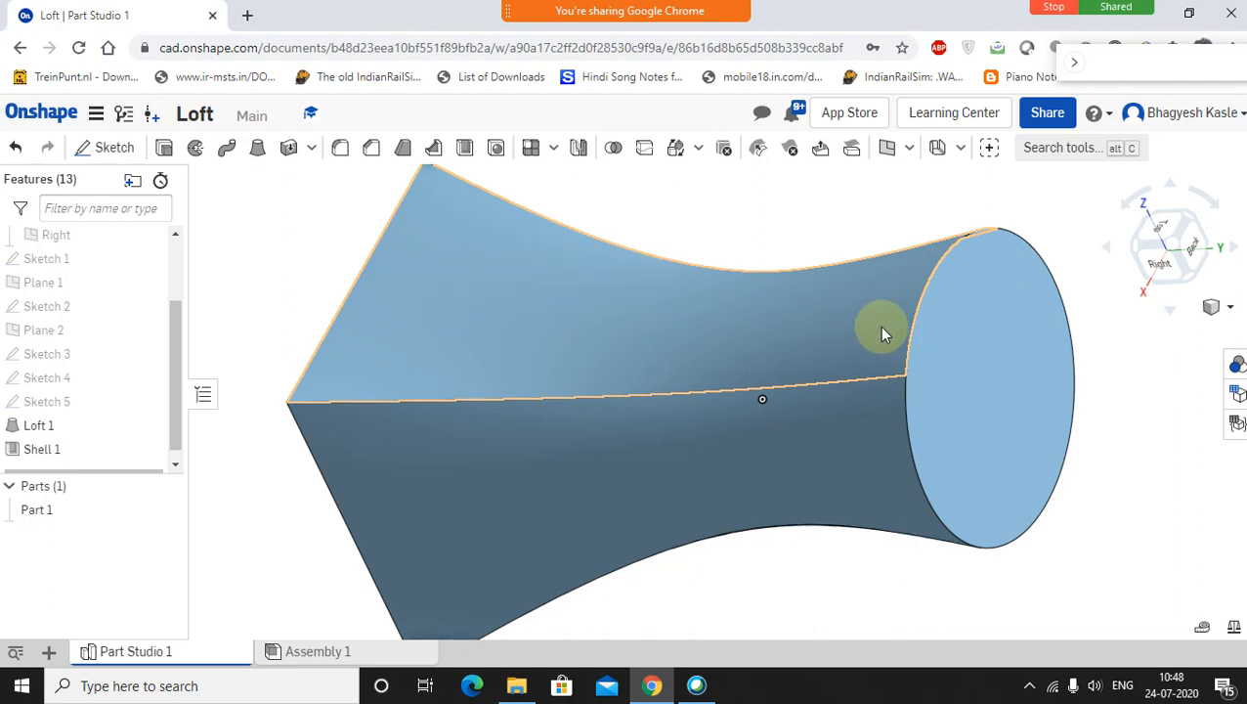
# Step: Edit Shell 1 to turn off Hollow so both end faces are removed again, and inspect the open part
pyautogui.rightClick(19, 449)
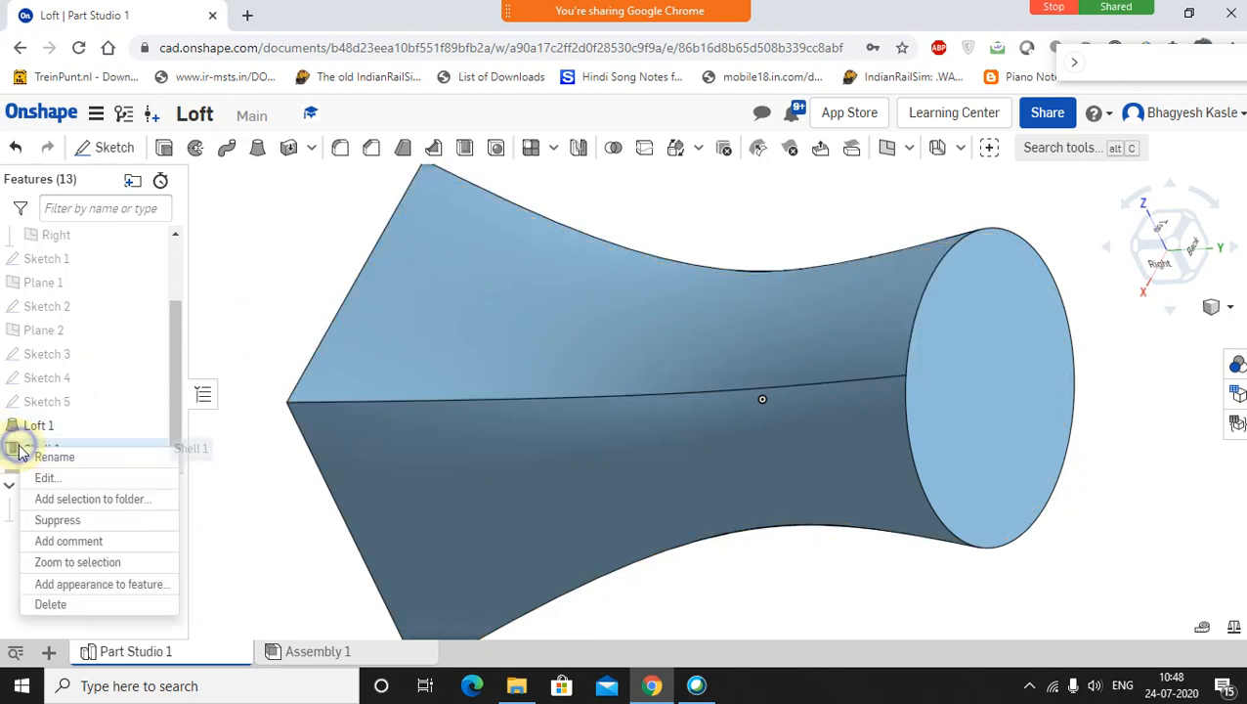
pyautogui.click(46, 478)
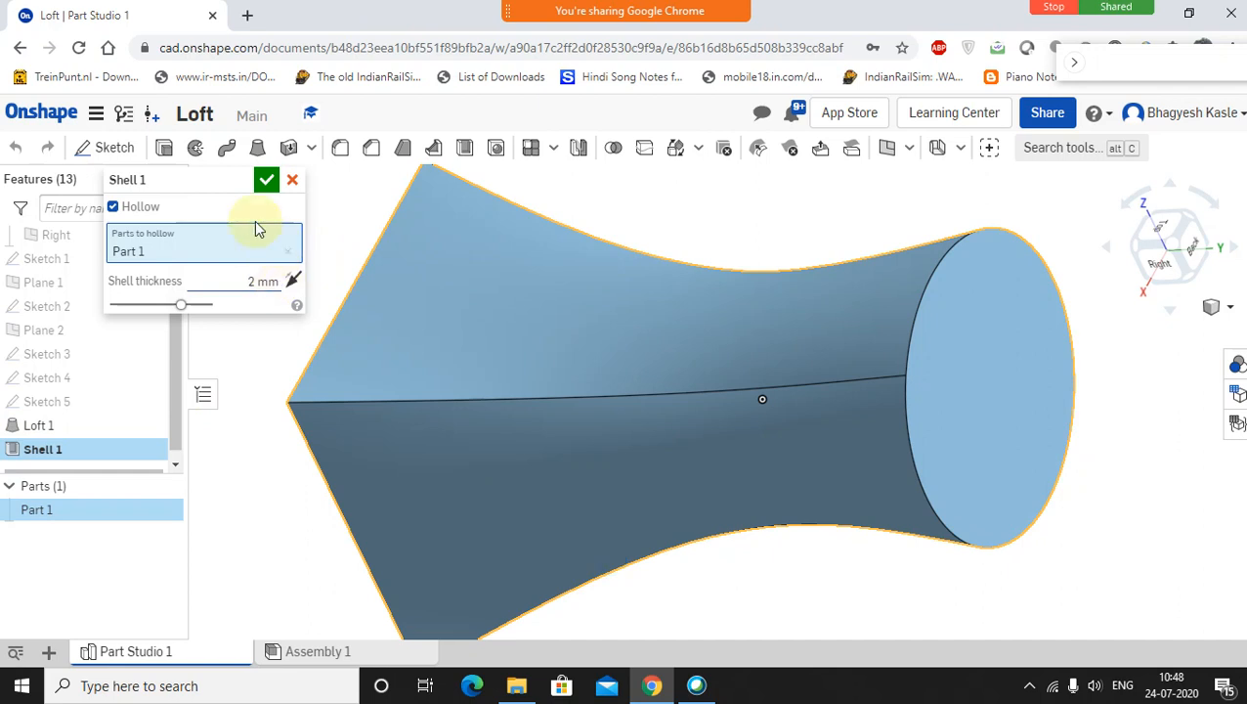
pyautogui.click(113, 206)
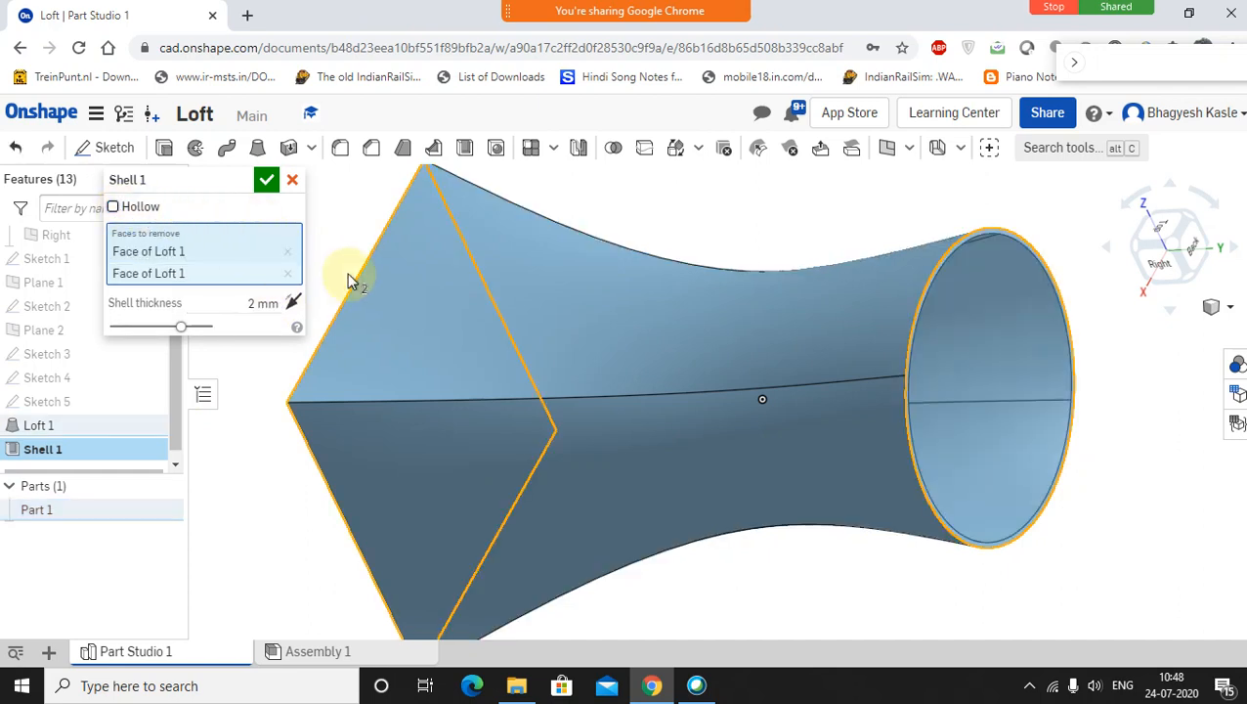
pyautogui.click(266, 179)
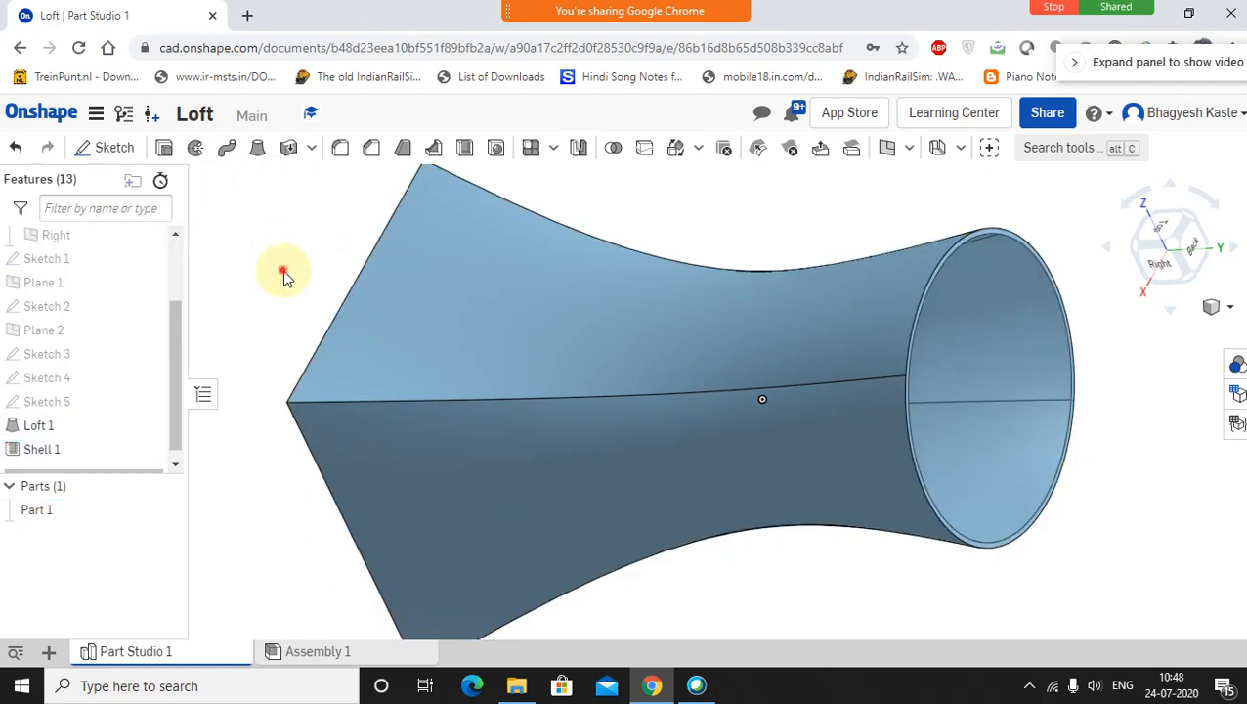
pyautogui.moveTo(612, 560); pyautogui.dragTo(795, 329, button='right')
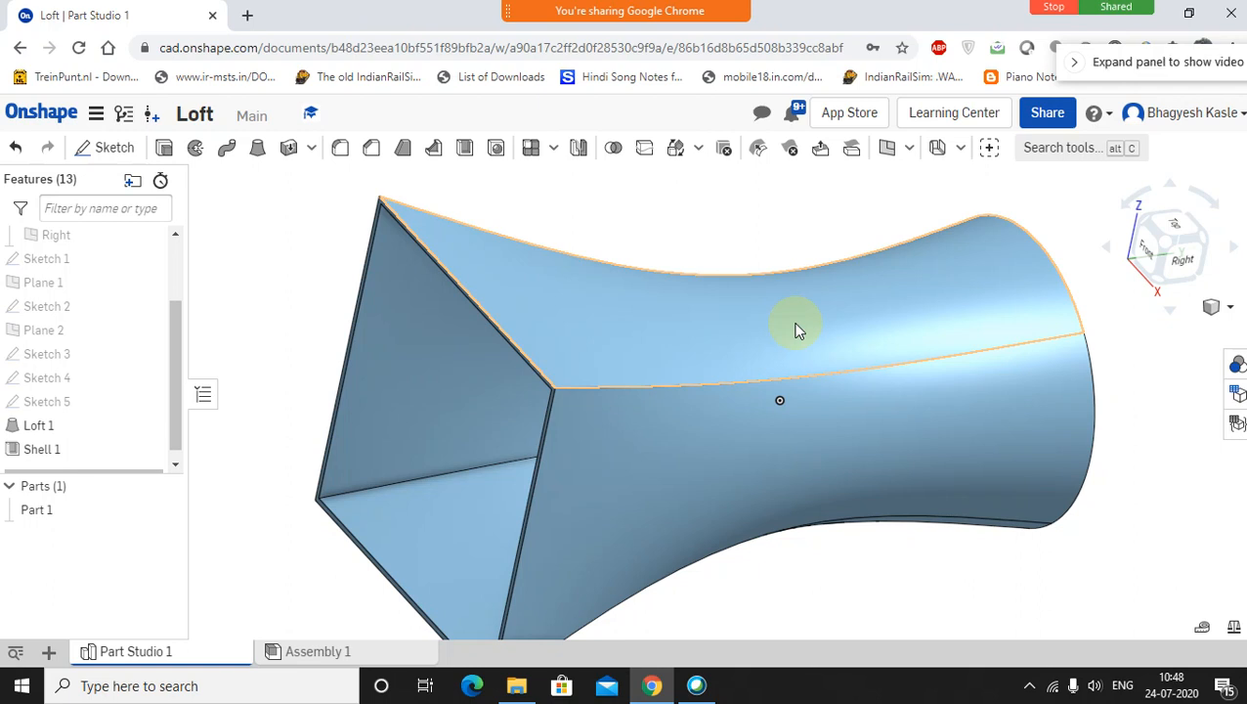
pyautogui.moveTo(576, 8)
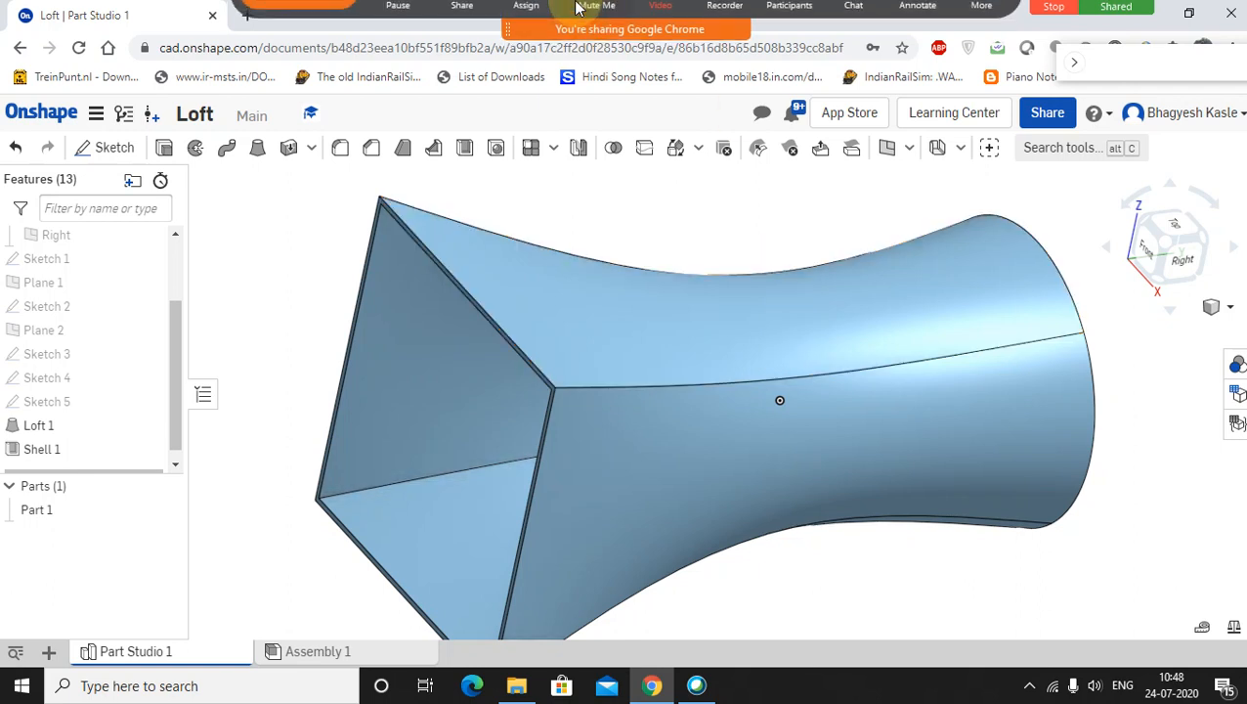
pyautogui.click(853, 22)
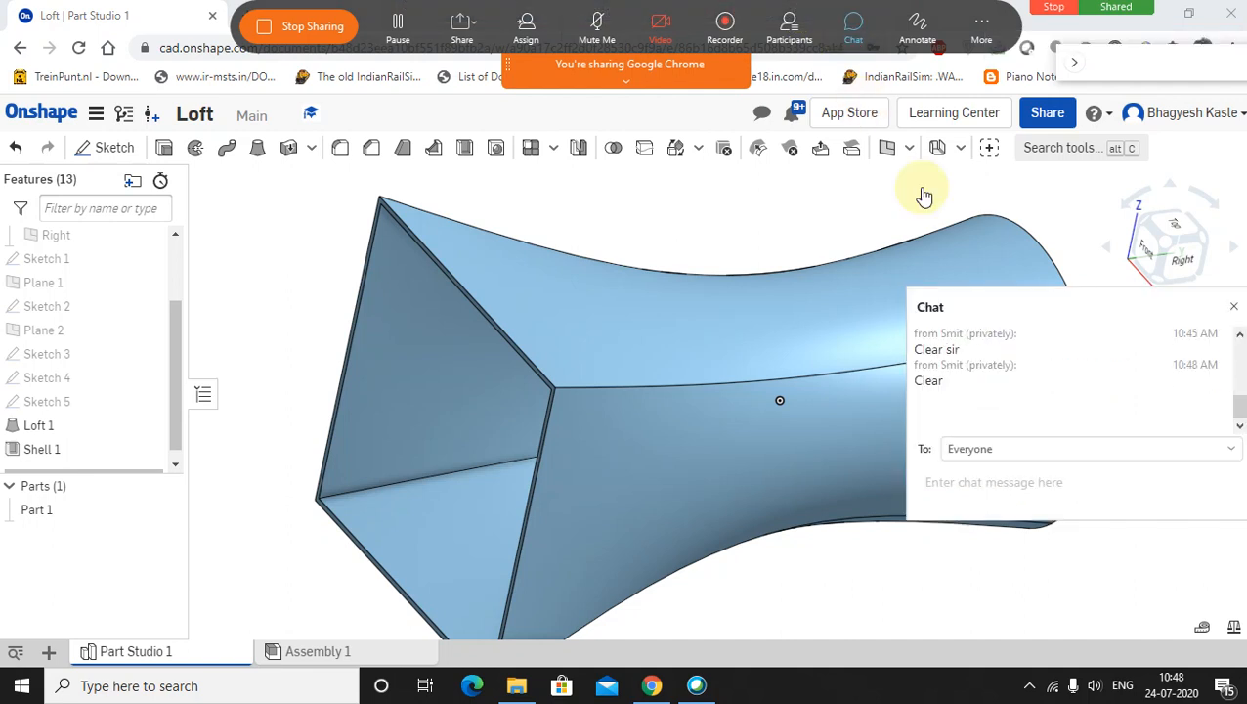
pyautogui.click(1231, 308)
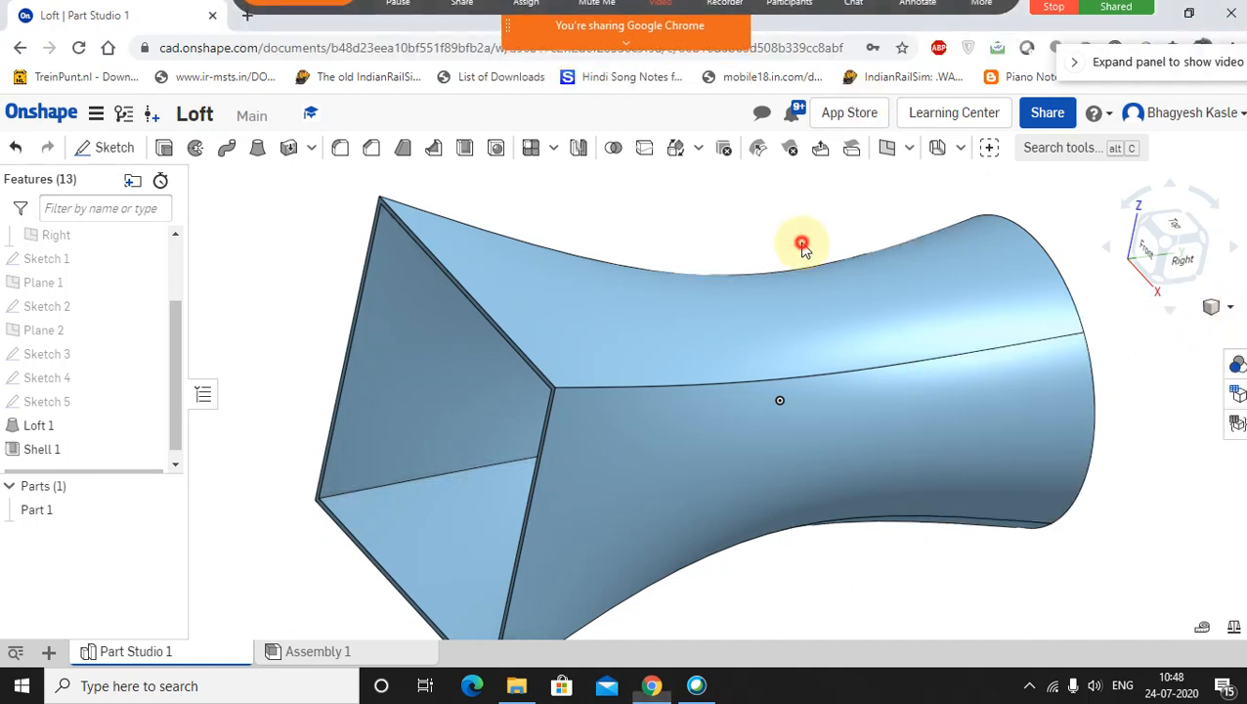
# Step: Delete all sketches, planes, the loft and the shell from Sketch 1 through Shell 1, keeping only the default geometry
pyautogui.scroll(-3, 801, 246)
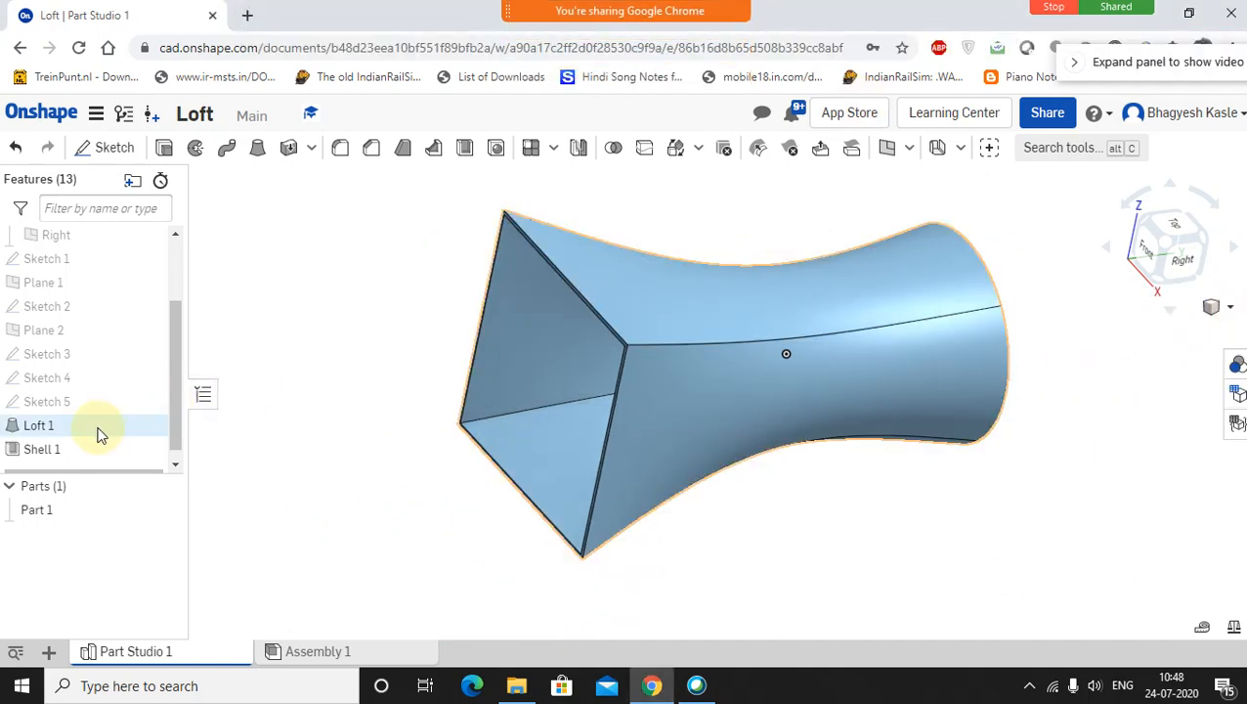
pyautogui.click(43, 450)
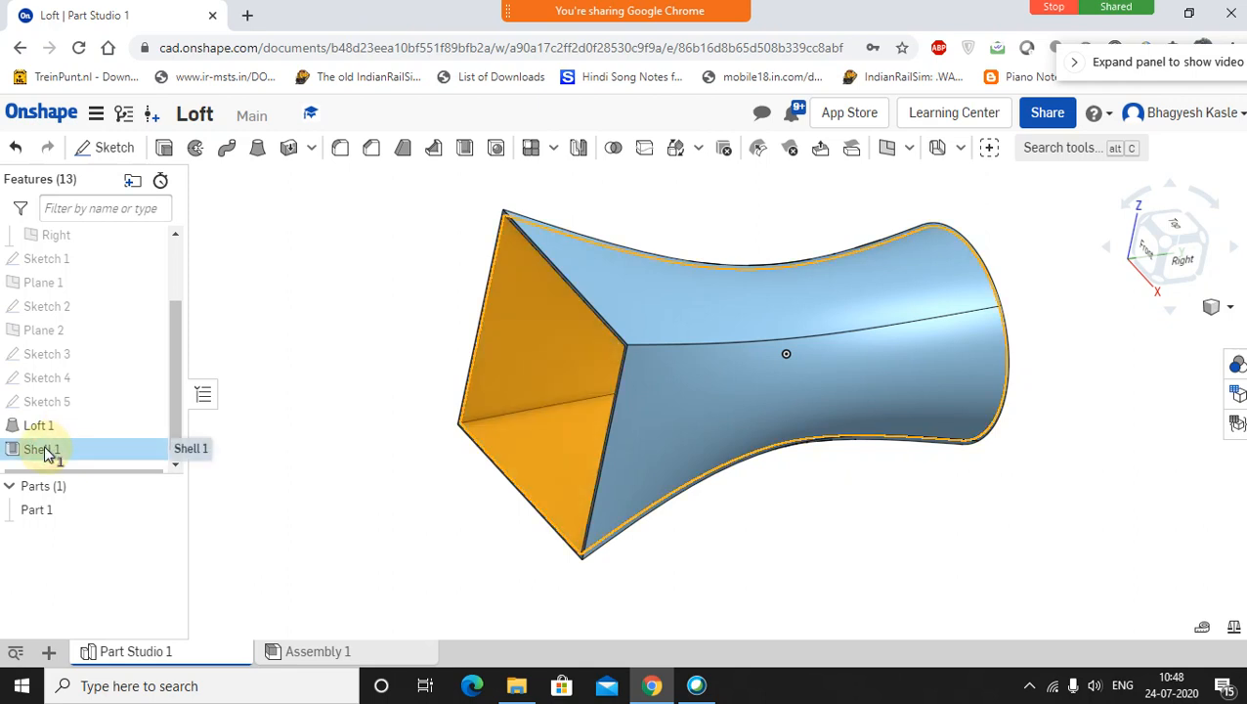
pyautogui.rightClick(49, 430)
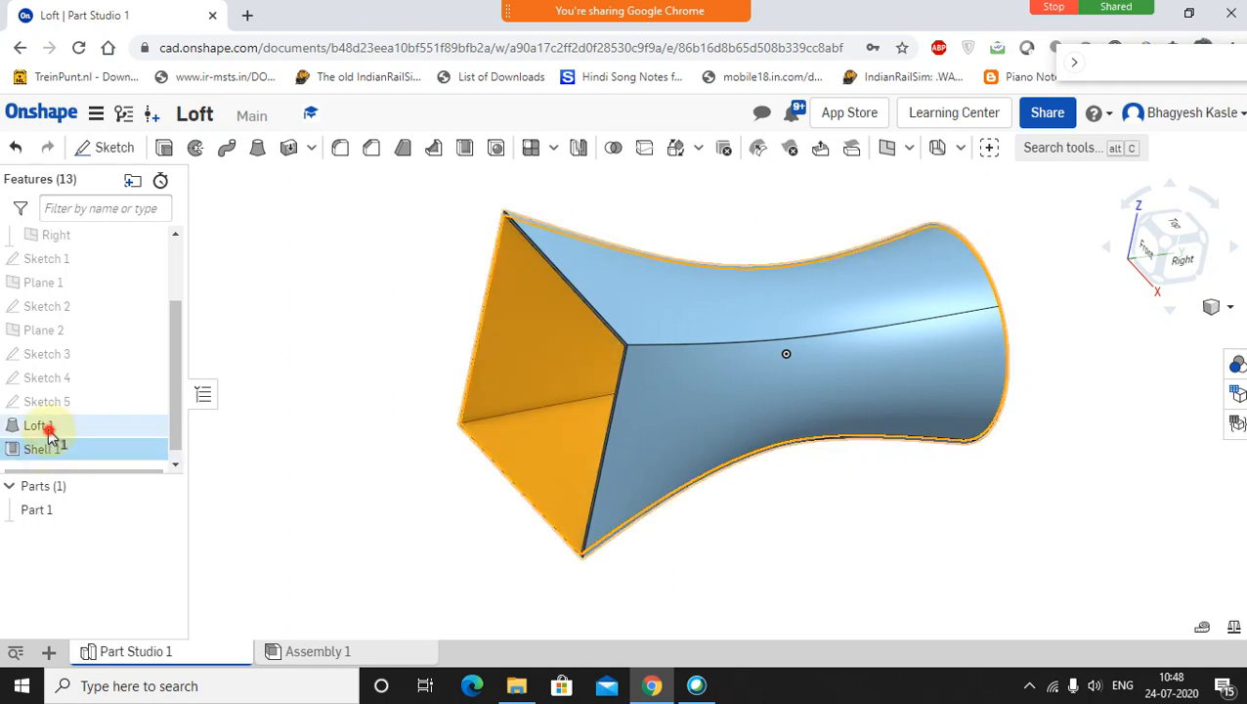
pyautogui.click(47, 403)
pyautogui.rightClick(41, 389)
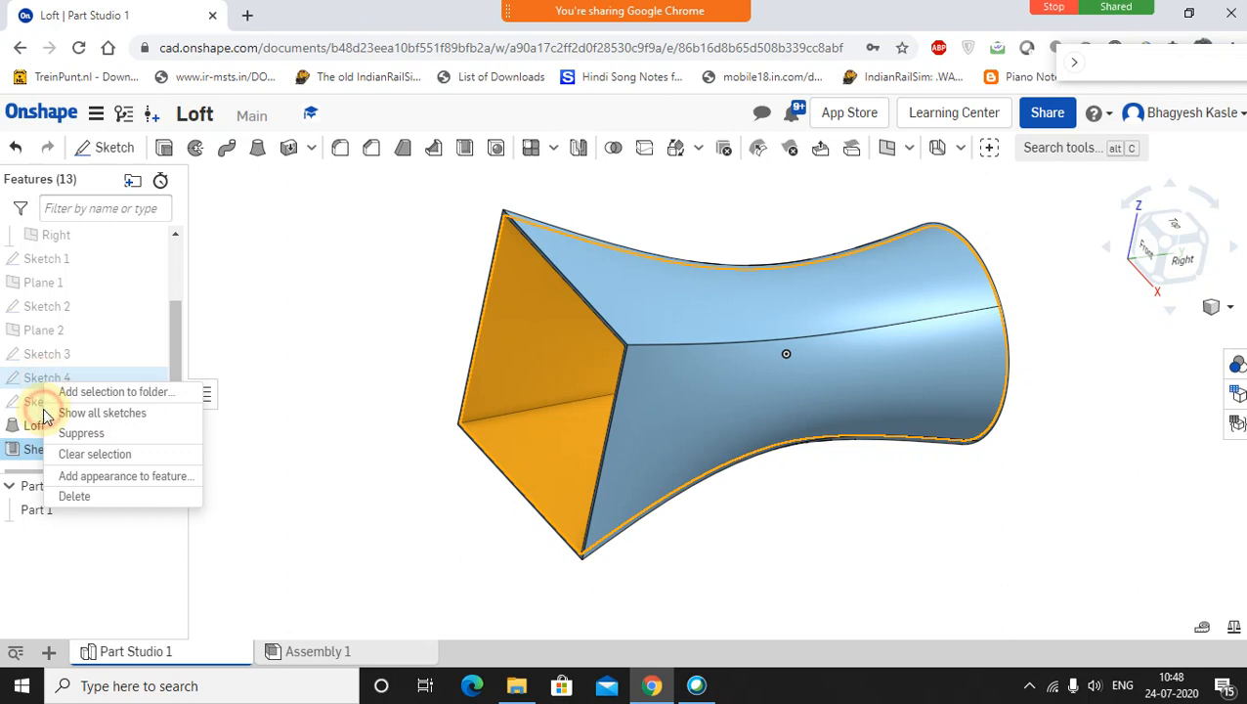
pyautogui.click(32, 411)
pyautogui.rightClick(32, 413)
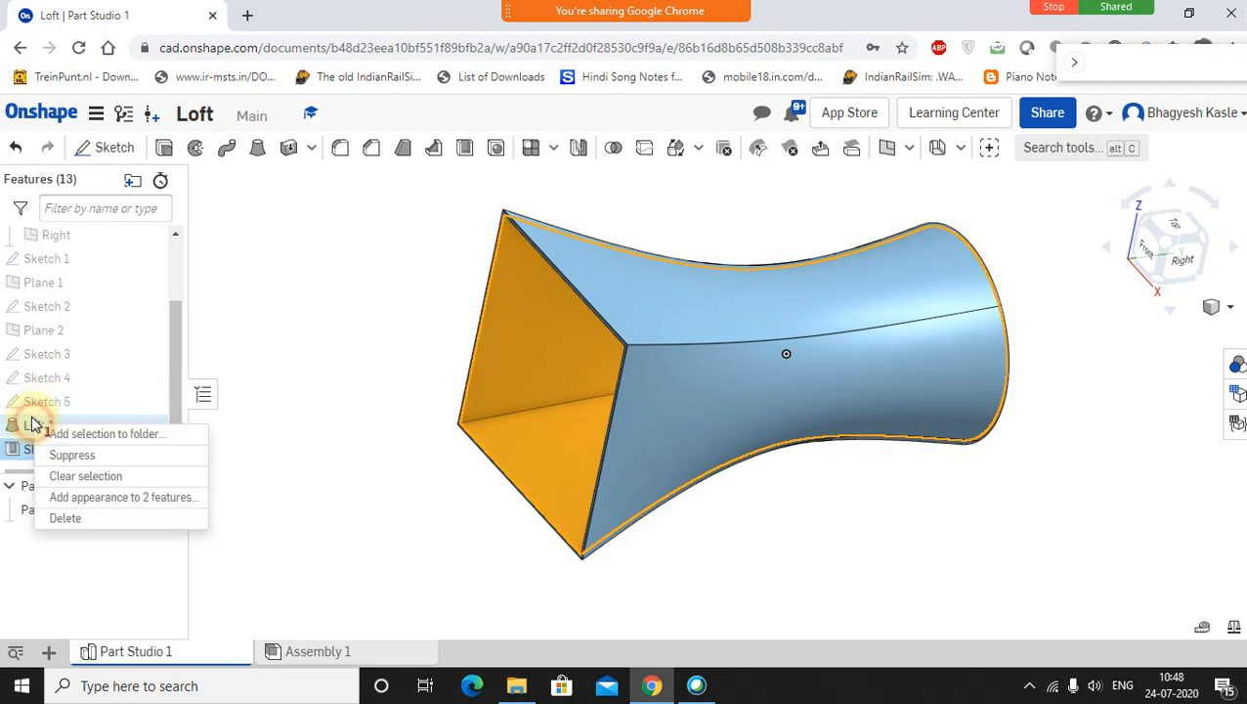
pyautogui.click(32, 402)
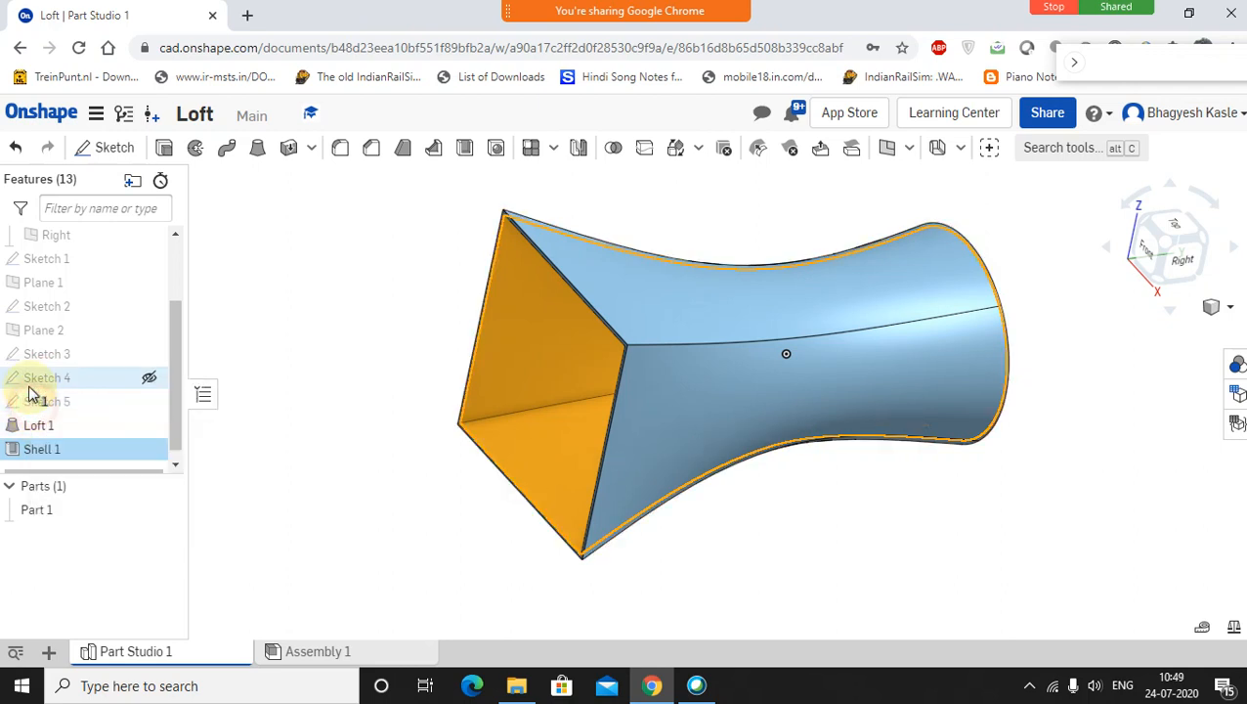
pyautogui.keyDown('shift'); pyautogui.click(30, 379); pyautogui.keyUp('shift')
pyautogui.keyDown('shift'); pyautogui.click(31, 358); pyautogui.keyUp('shift')
pyautogui.keyDown('shift'); pyautogui.click(30, 332); pyautogui.keyUp('shift')
pyautogui.keyDown('shift'); pyautogui.click(27, 306); pyautogui.keyUp('shift')
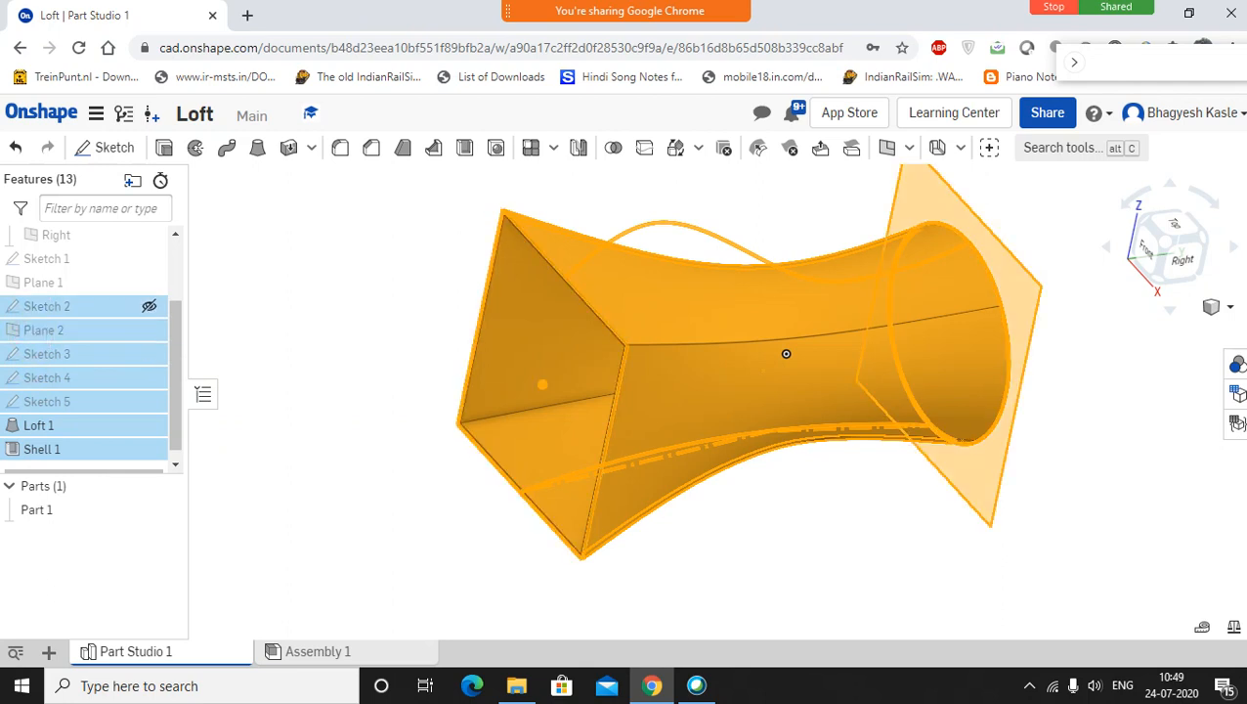
pyautogui.keyDown('shift'); pyautogui.click(31, 282); pyautogui.keyUp('shift')
pyautogui.keyDown('shift'); pyautogui.click(32, 256); pyautogui.keyUp('shift')
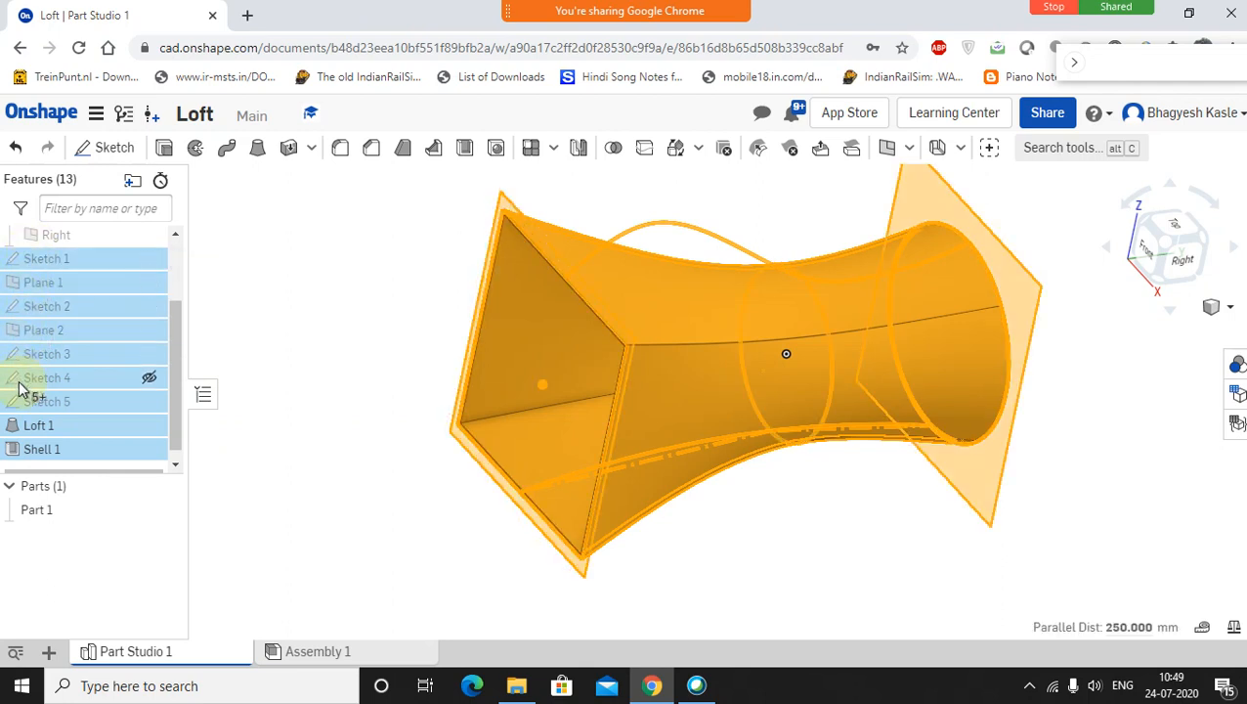
pyautogui.press('Escape')
pyautogui.press('Delete')
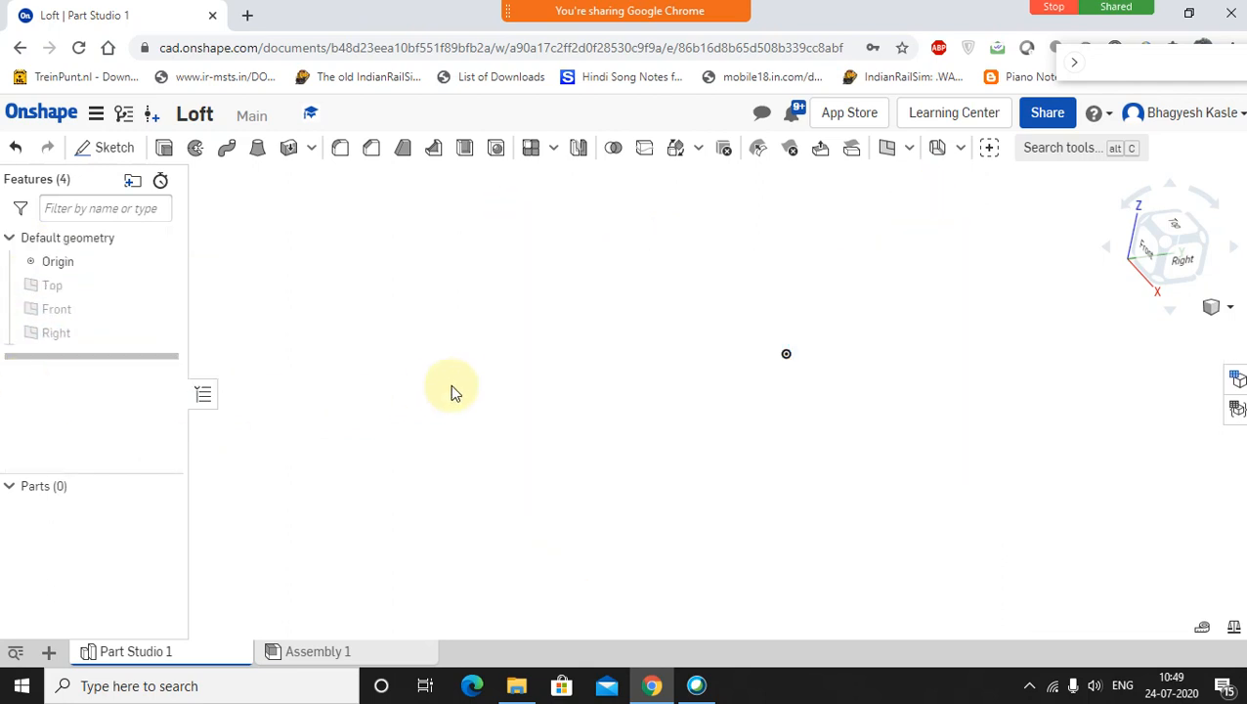
# Step: Switch to File Explorer and open the Part Modeling folder inside Solidworks Workbook
pyautogui.click(516, 685)
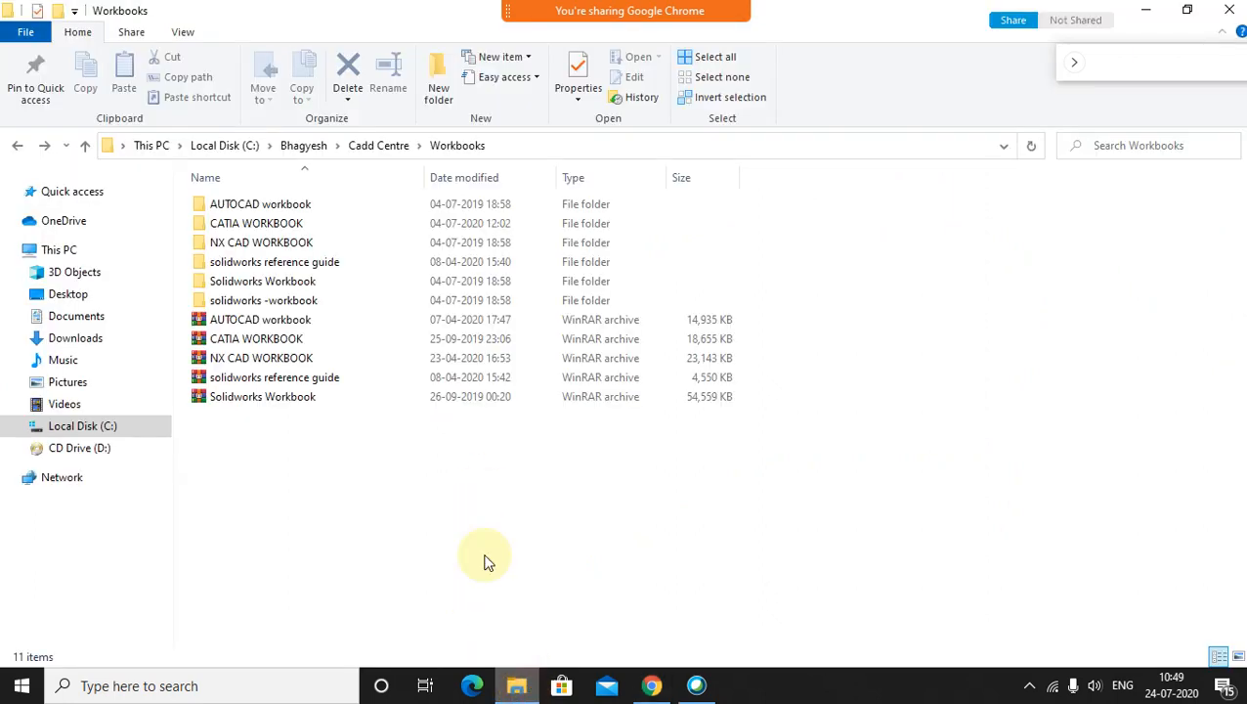
pyautogui.doubleClick(259, 281)
pyautogui.doubleClick(264, 243)
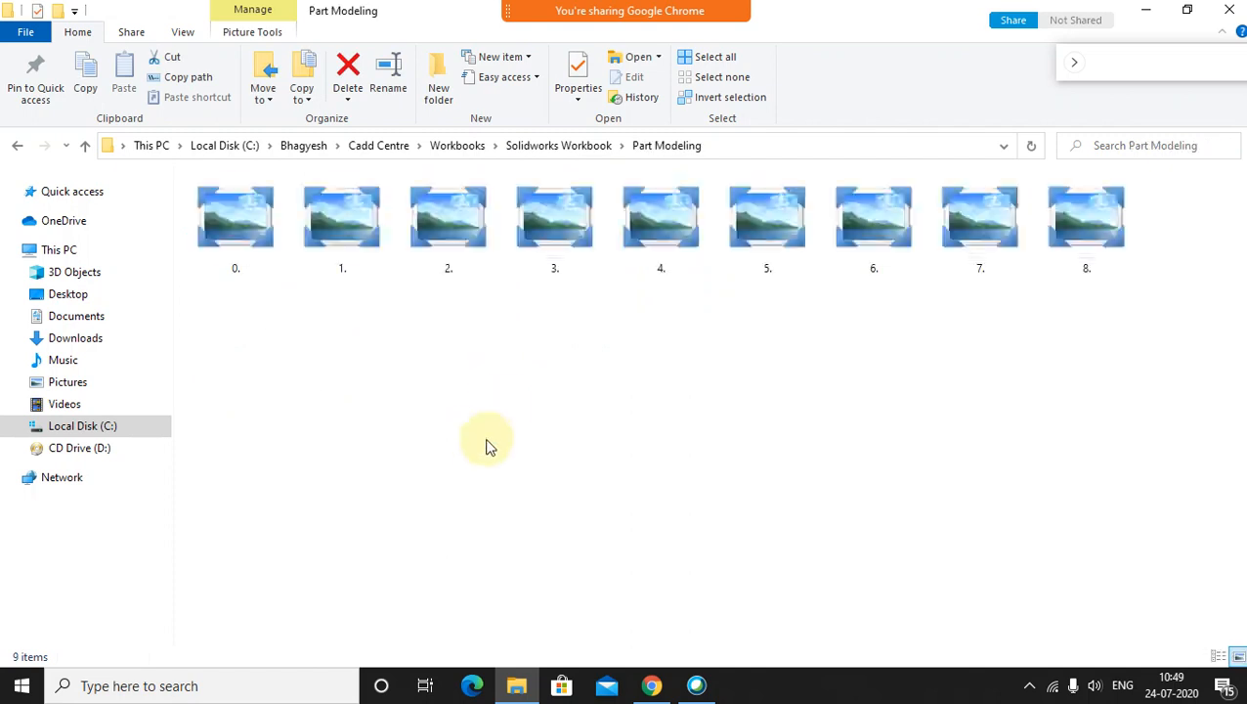
# Step: Open drawing image 4 from the Part Modeling folder, share its window in the meeting, and enlarge the wedge and handle views
pyautogui.click(637, 239)
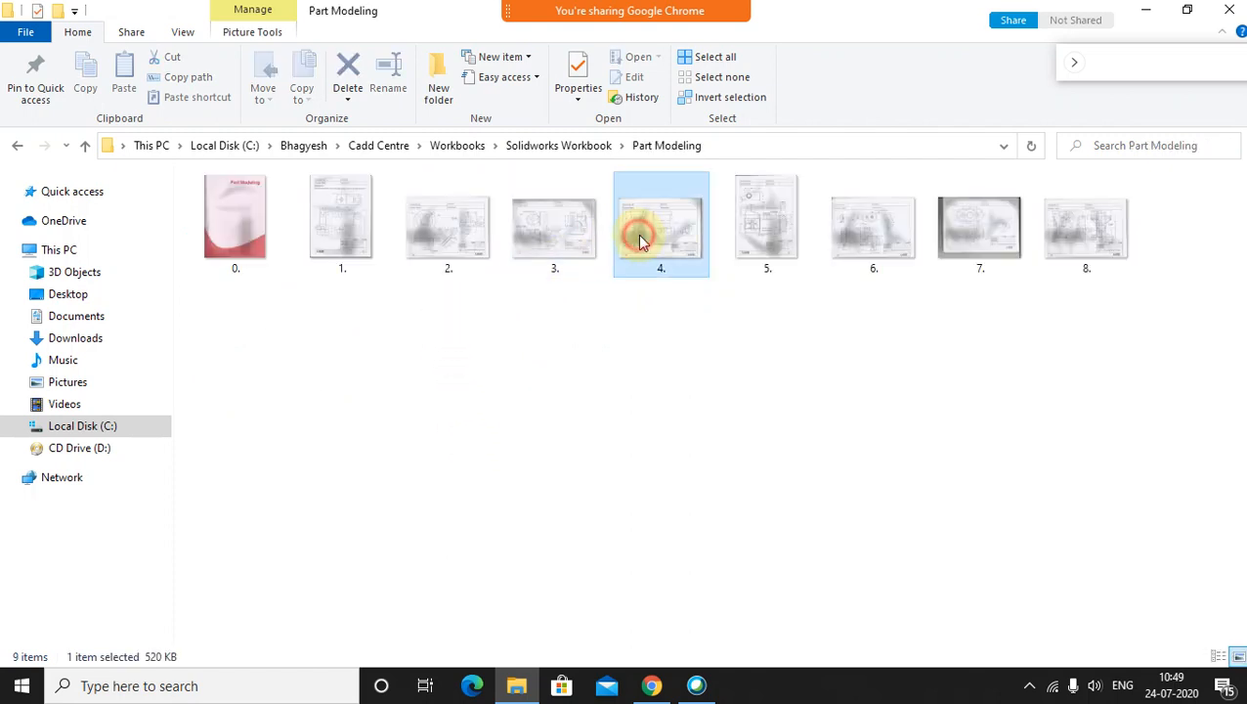
pyautogui.press('Return')
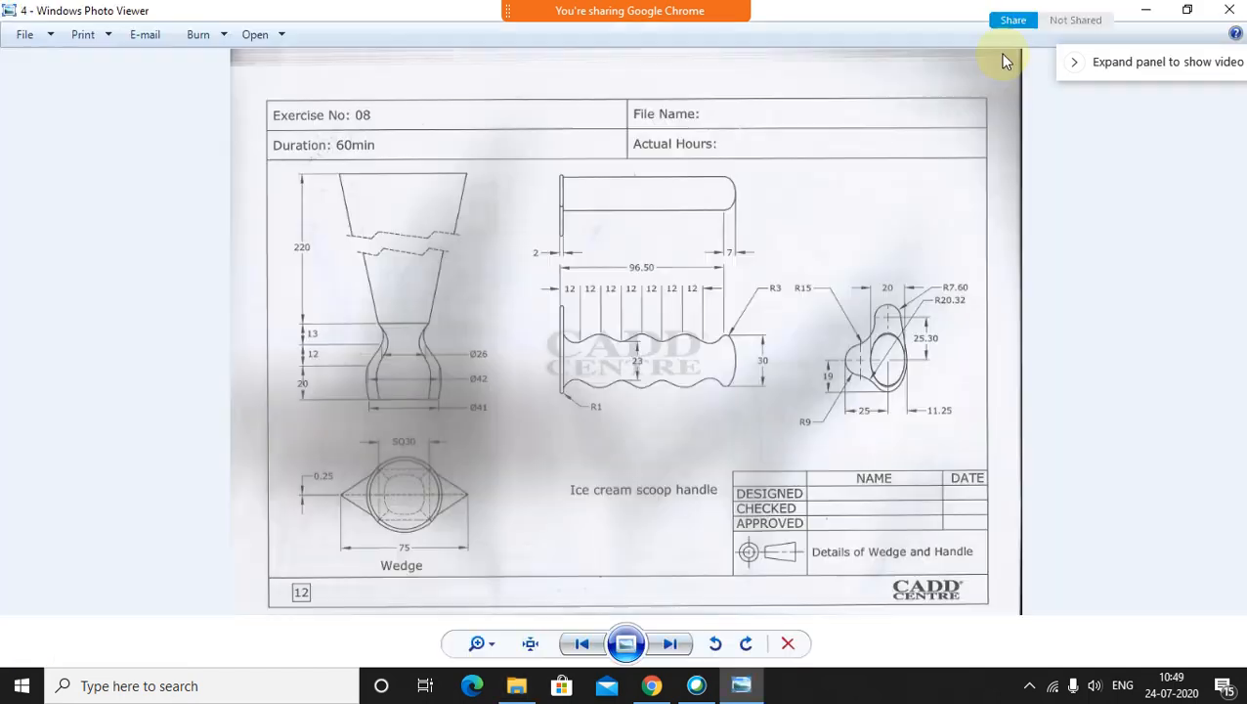
pyautogui.click(1012, 20)
pyautogui.scroll(4, 496, 334)
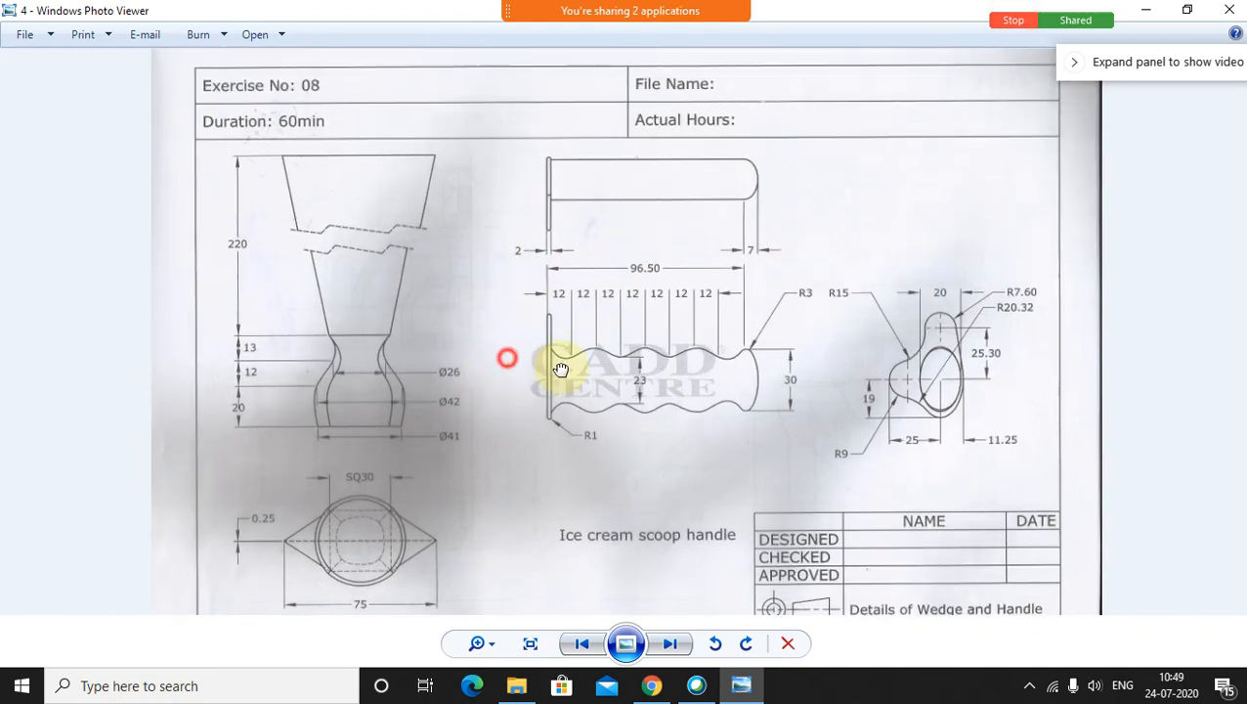
pyautogui.scroll(-4, 440, 400)
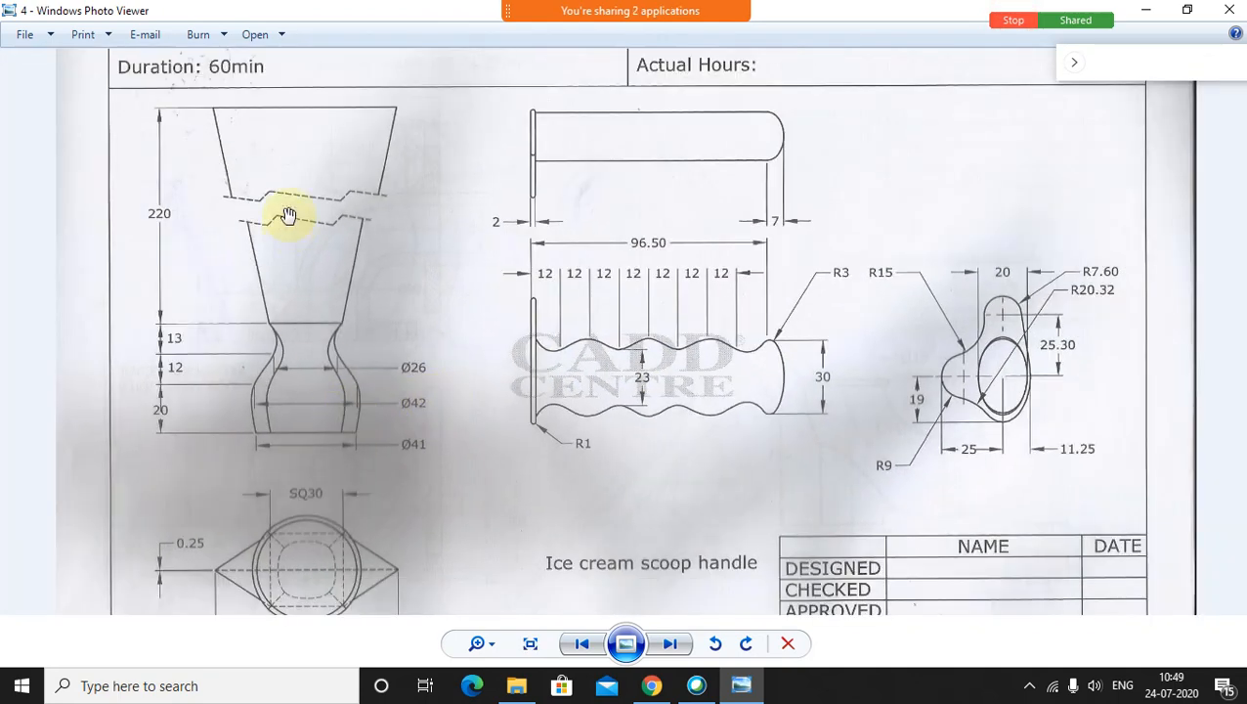
pyautogui.moveTo(259, 473); pyautogui.dragTo(298, 437)
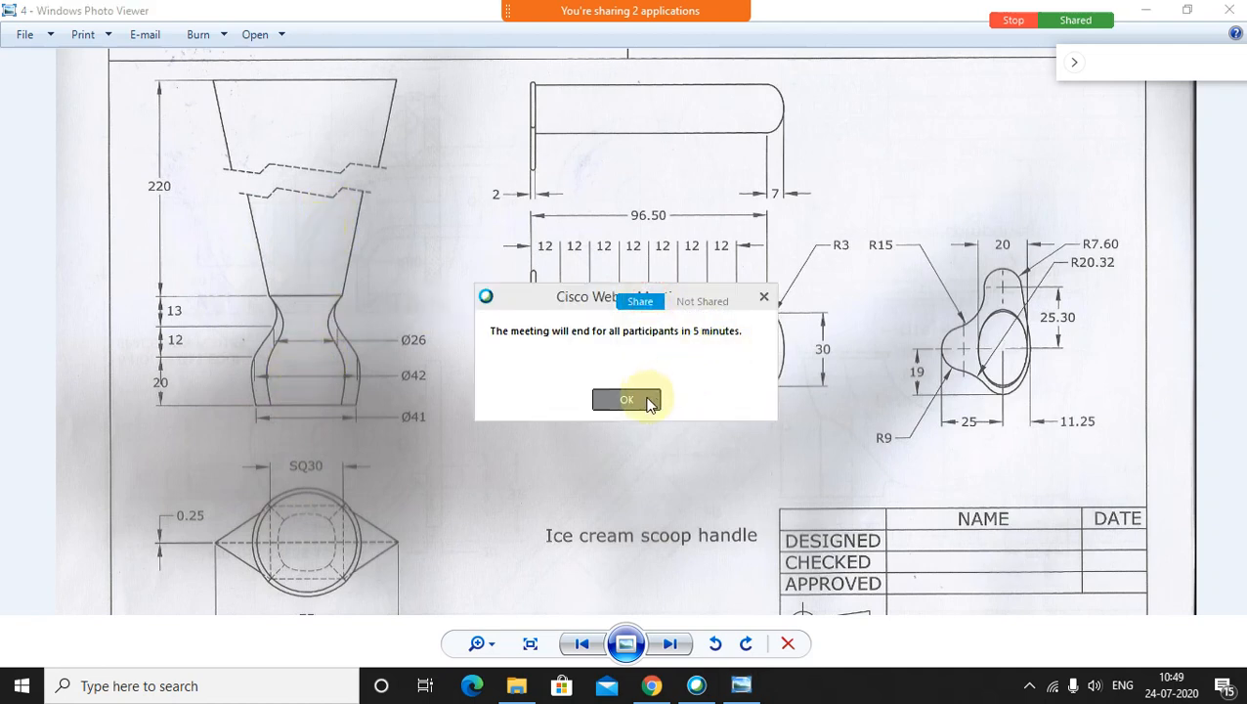
pyautogui.click(640, 396)
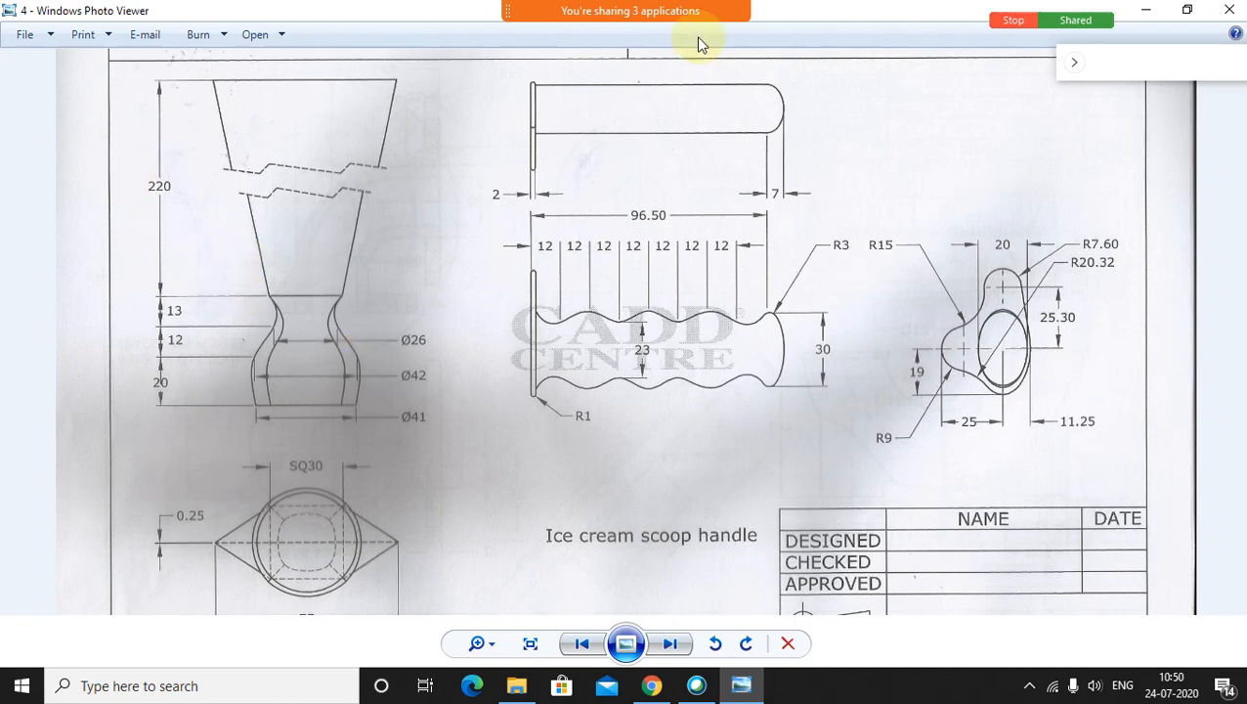
# Step: Check the latest messages in the meeting chat and close the chat
pyautogui.moveTo(439, 8)
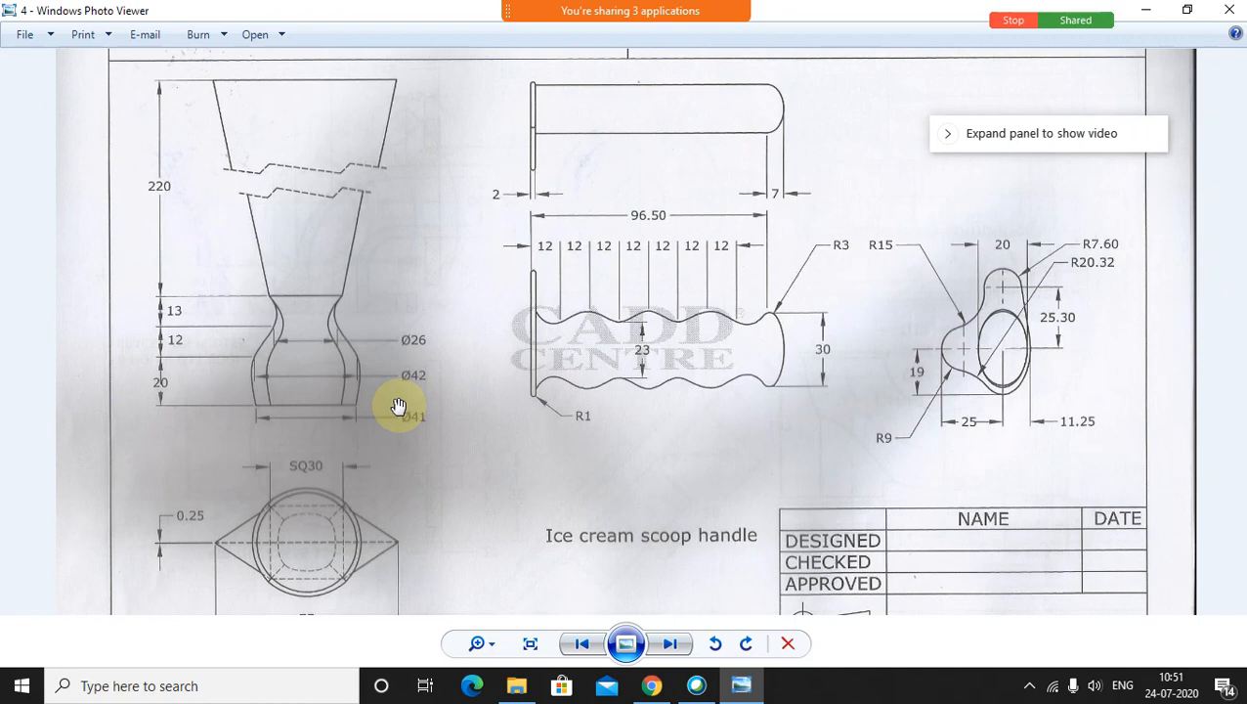
pyautogui.moveTo(749, 7)
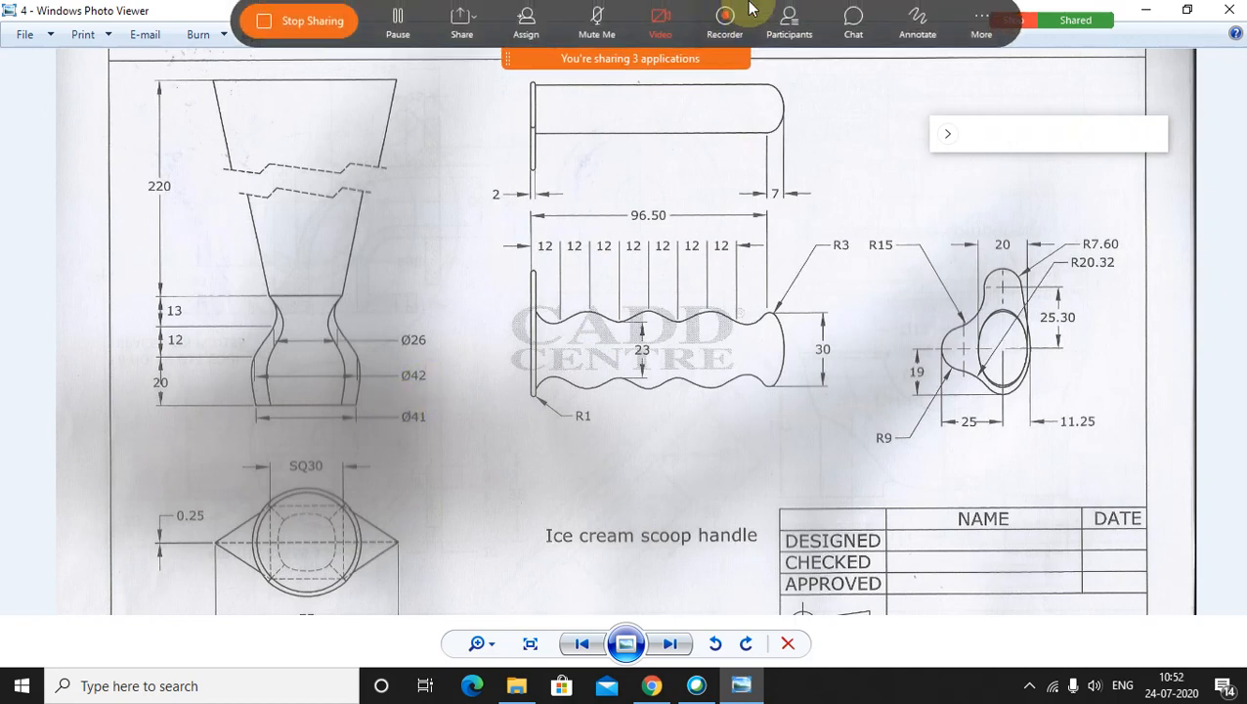
pyautogui.click(863, 28)
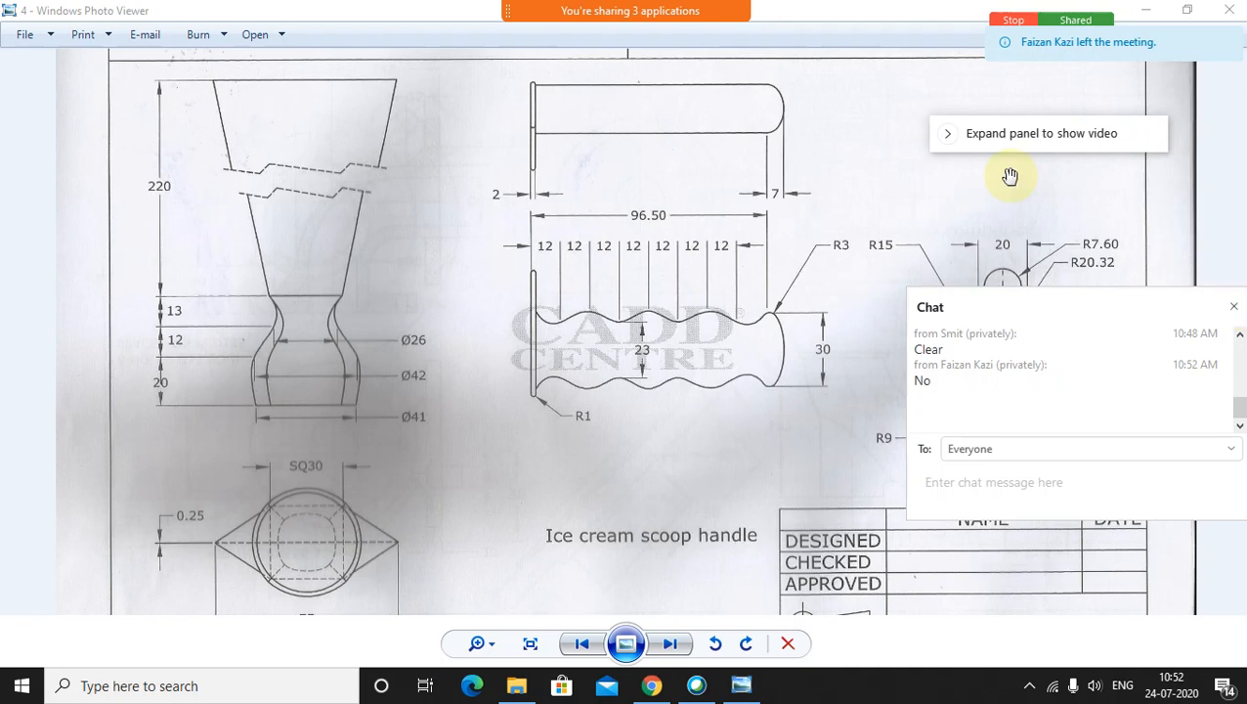
pyautogui.click(1234, 308)
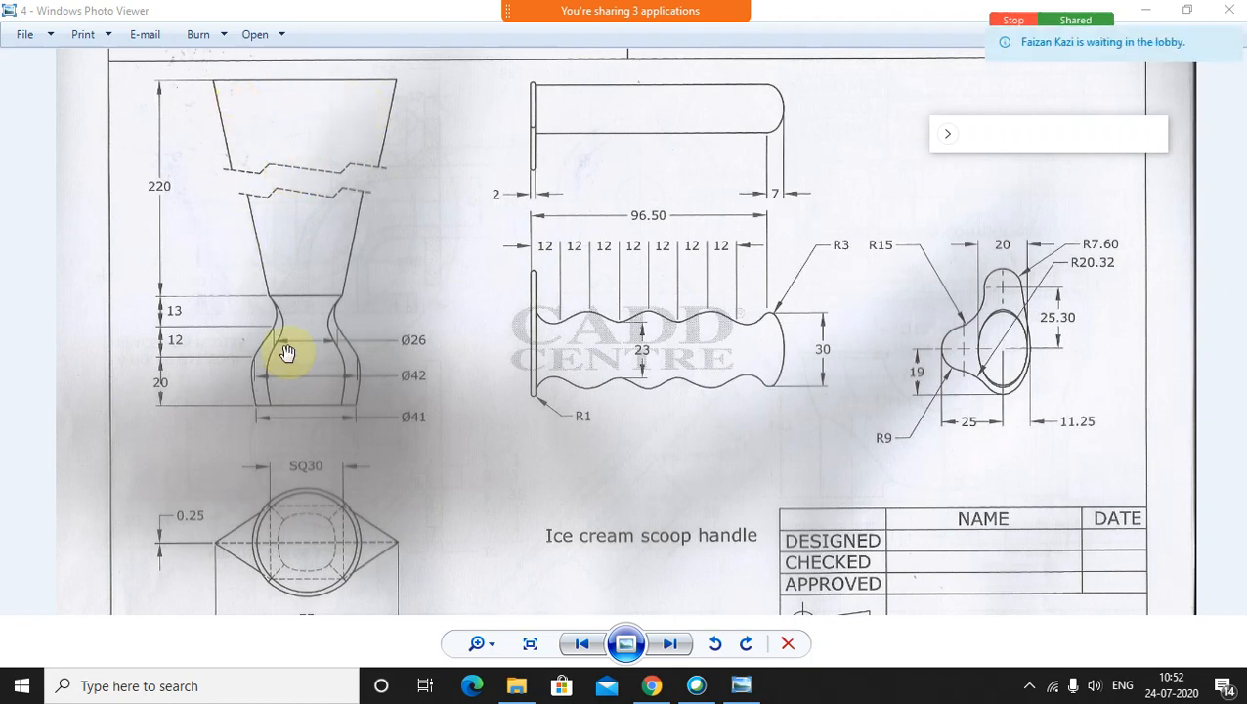
# Step: Admit the participant waiting in the lobby and close the participant list
pyautogui.moveTo(587, 10)
pyautogui.click(789, 27)
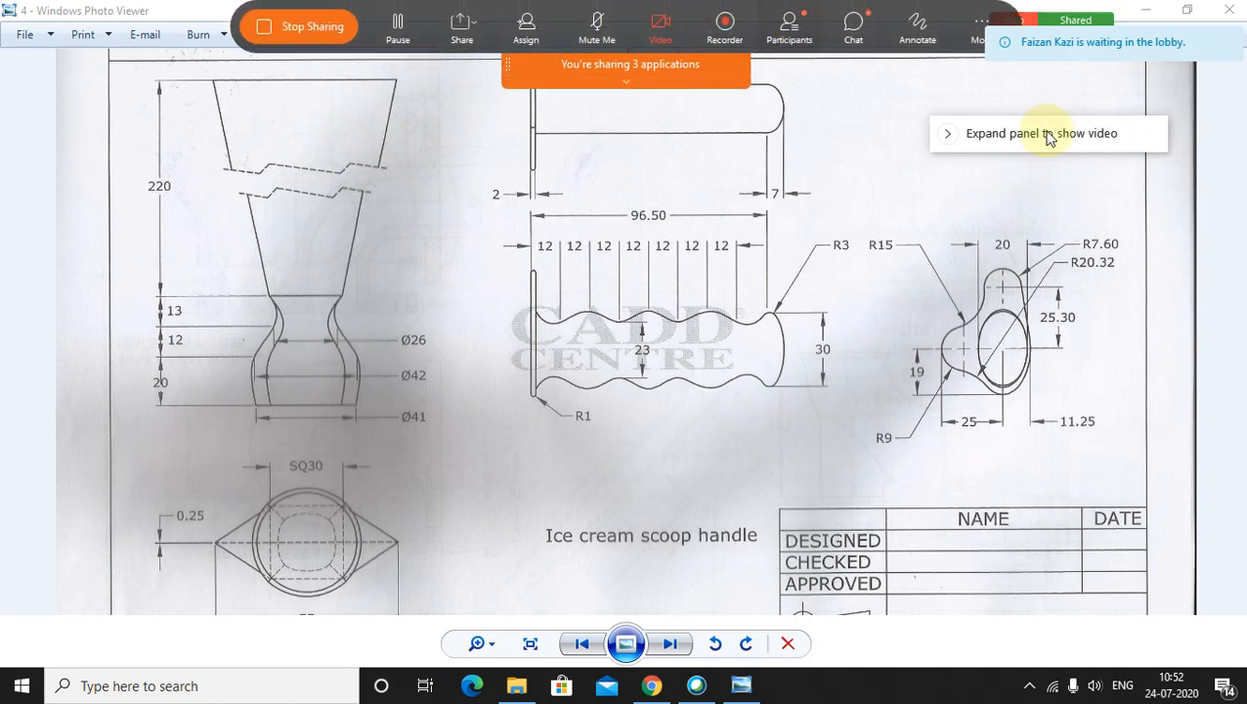
pyautogui.click(1200, 339)
pyautogui.click(1234, 306)
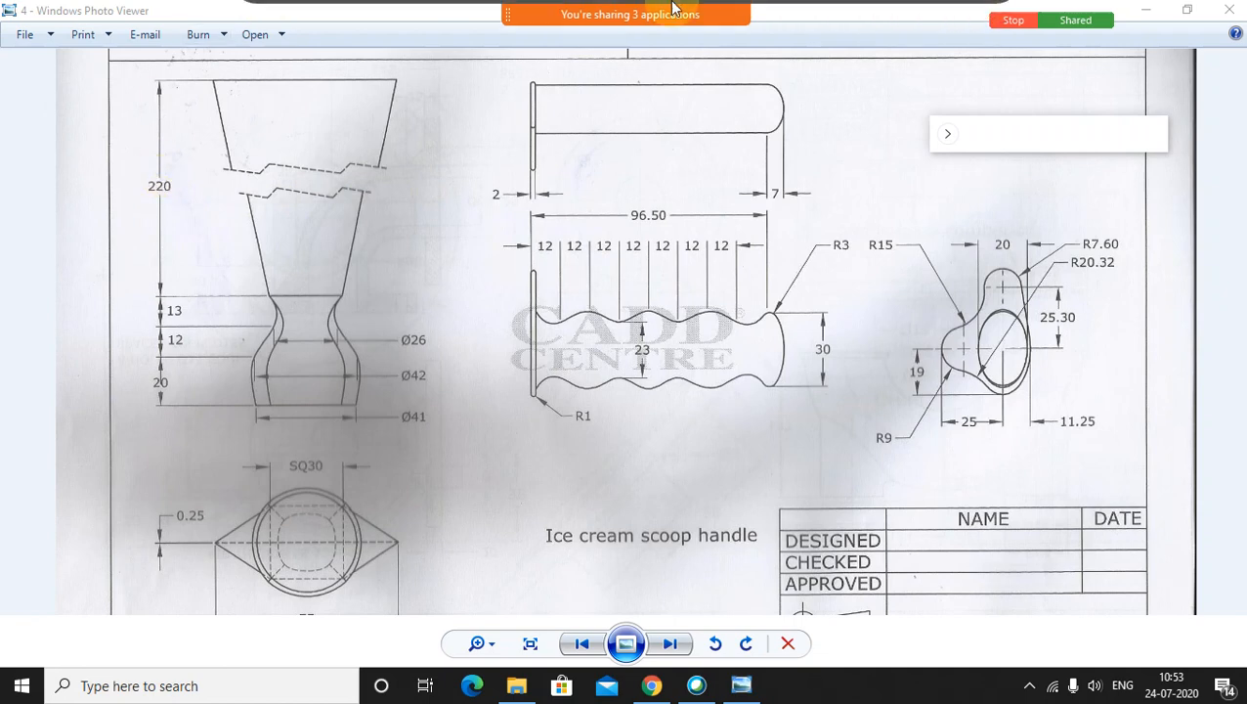
# Step: Draw a small red freehand mark beside the wedge's front view with the annotation Pencil Tool, and stop annotating
pyautogui.moveTo(787, 13)
pyautogui.click(906, 39)
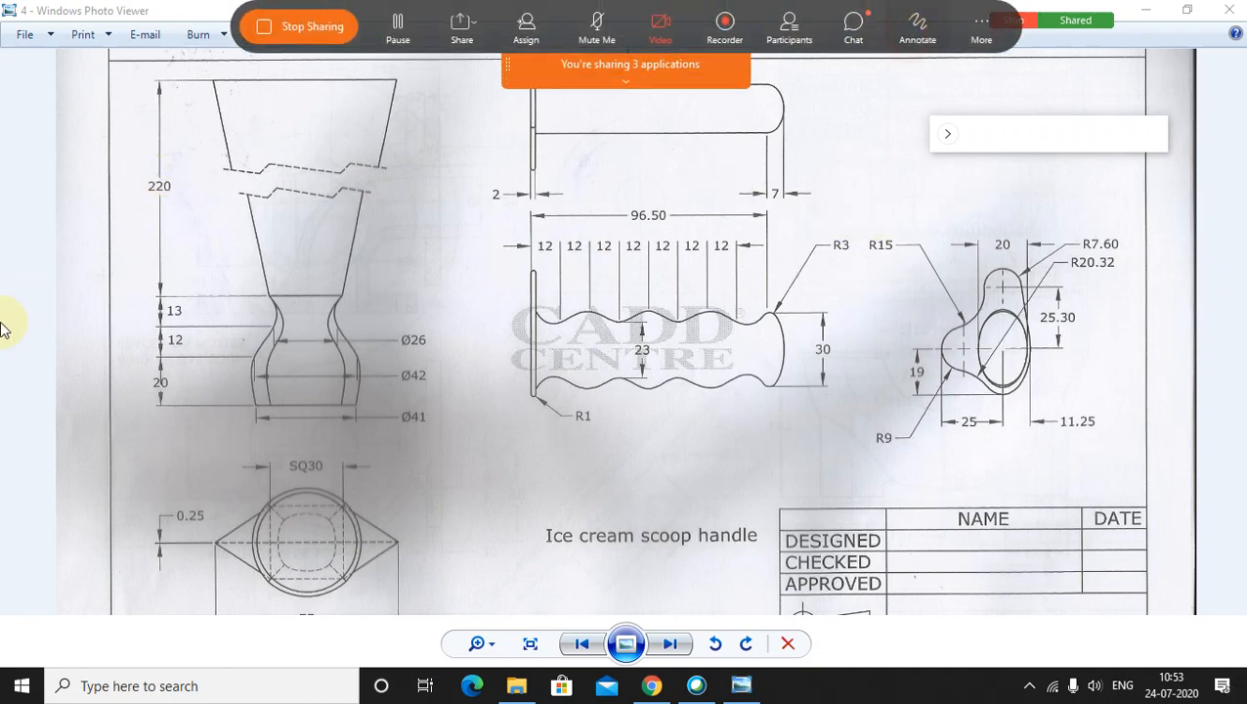
pyautogui.click(64, 384)
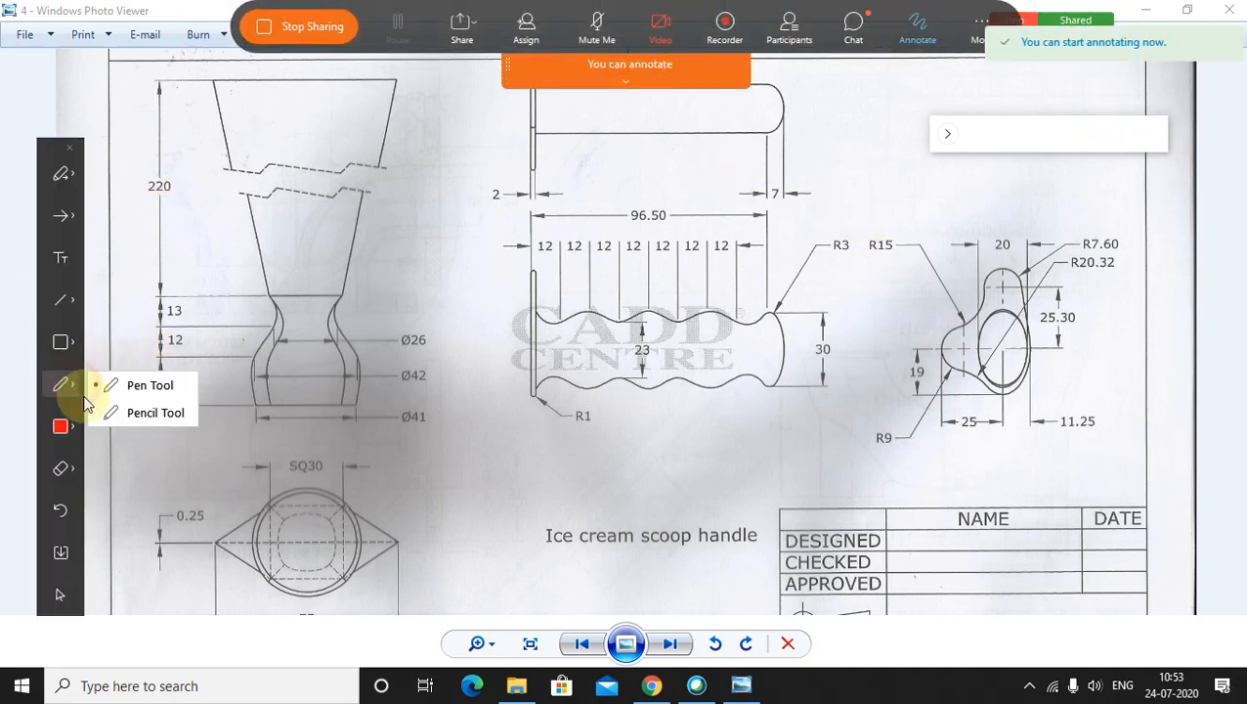
pyautogui.click(108, 411)
pyautogui.moveTo(431, 204); pyautogui.dragTo(436, 215)
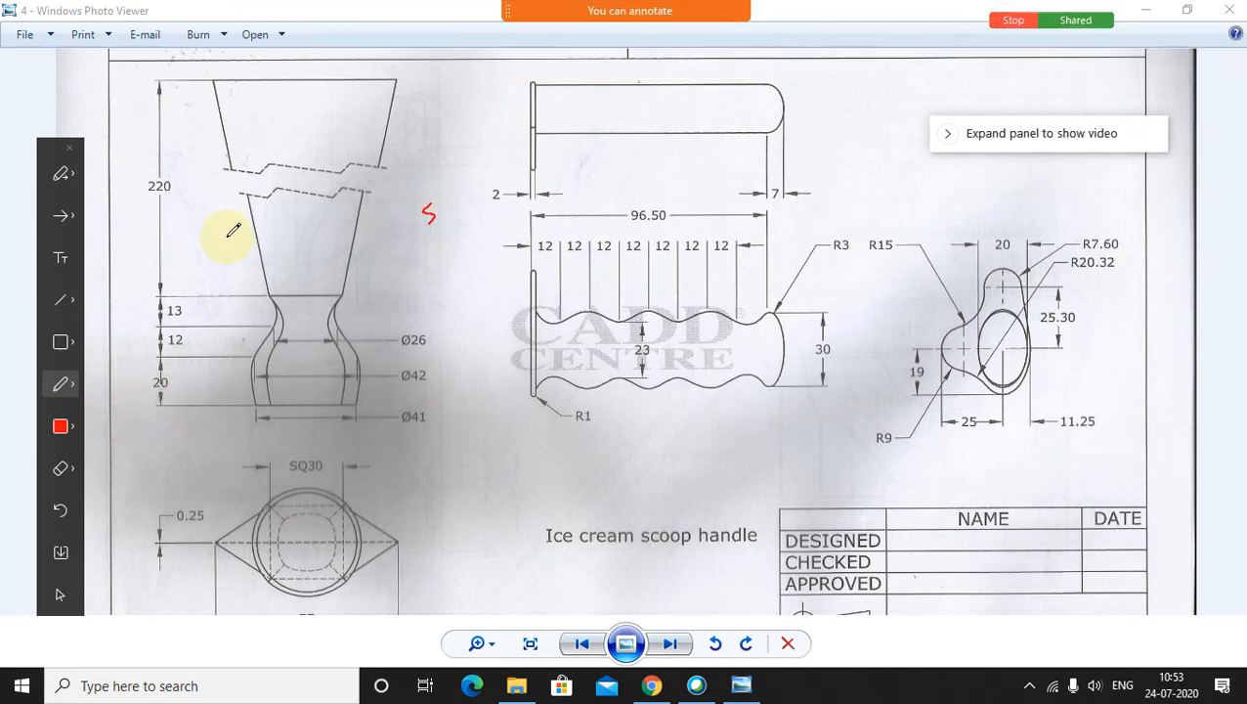
pyautogui.moveTo(724, 8)
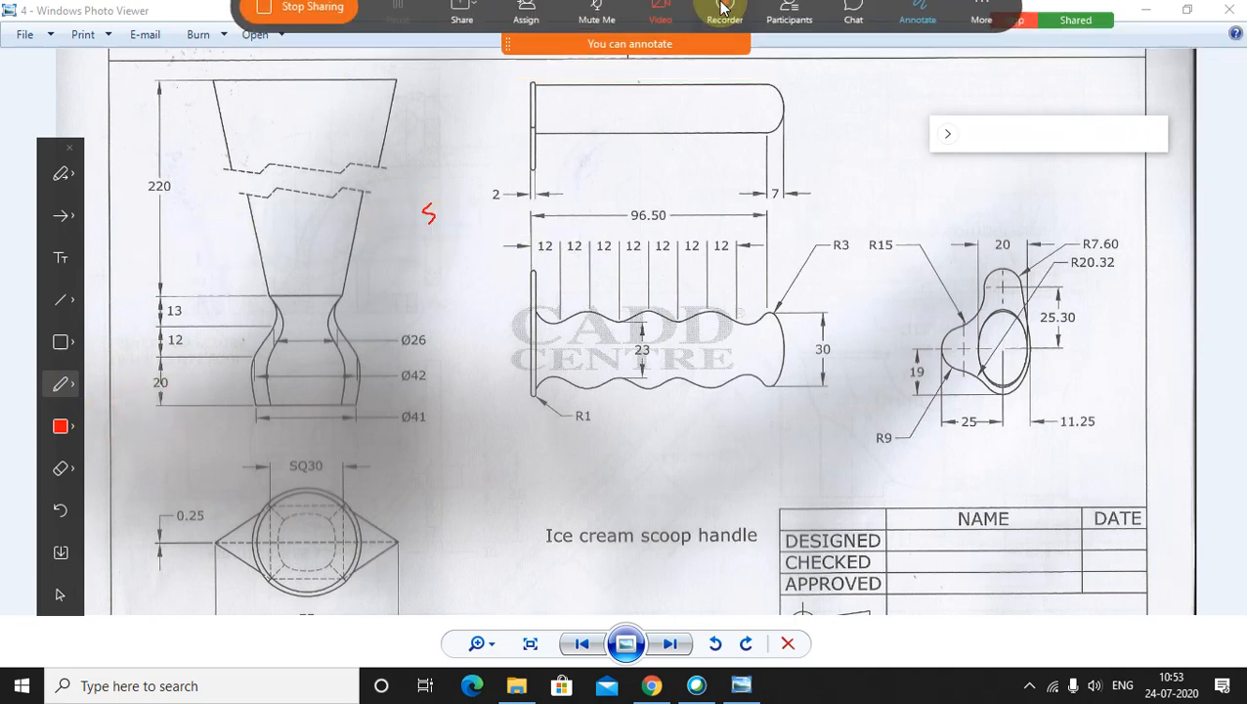
pyautogui.click(916, 28)
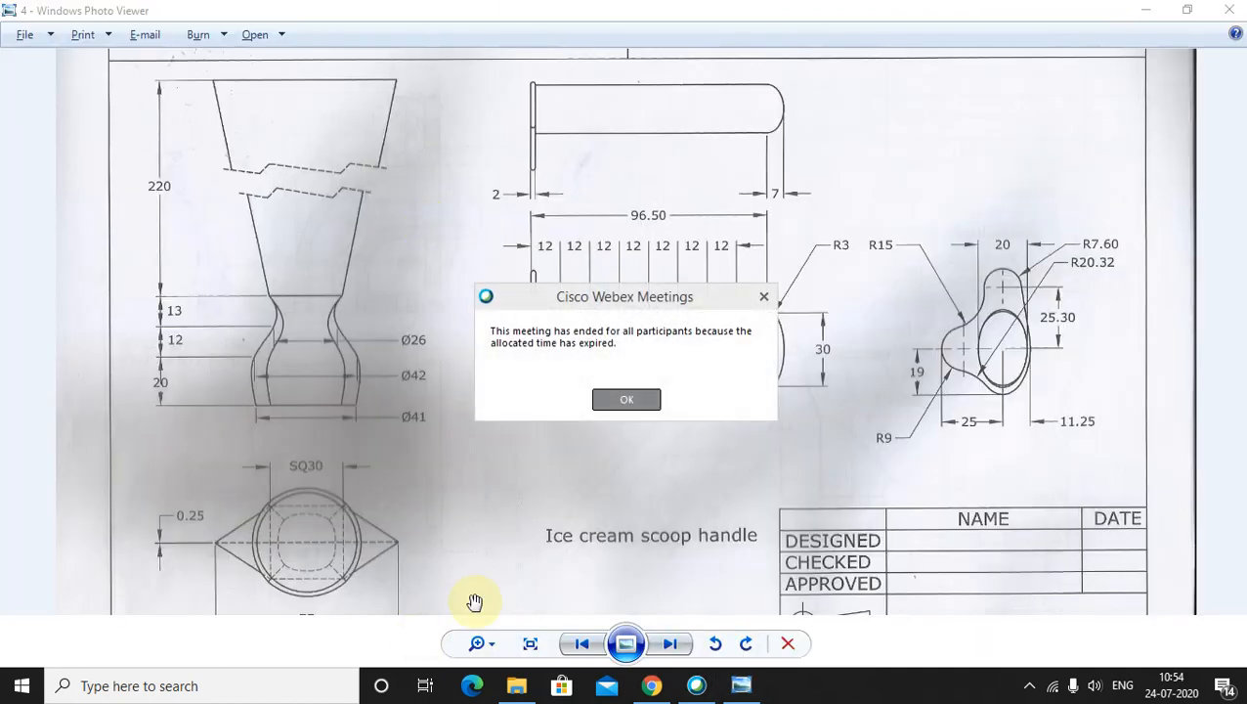
# Step: Dismiss the meeting notice and start a new Personal Room meeting in Cisco Webex Meetings
pyautogui.click(646, 414)
pyautogui.click(695, 685)
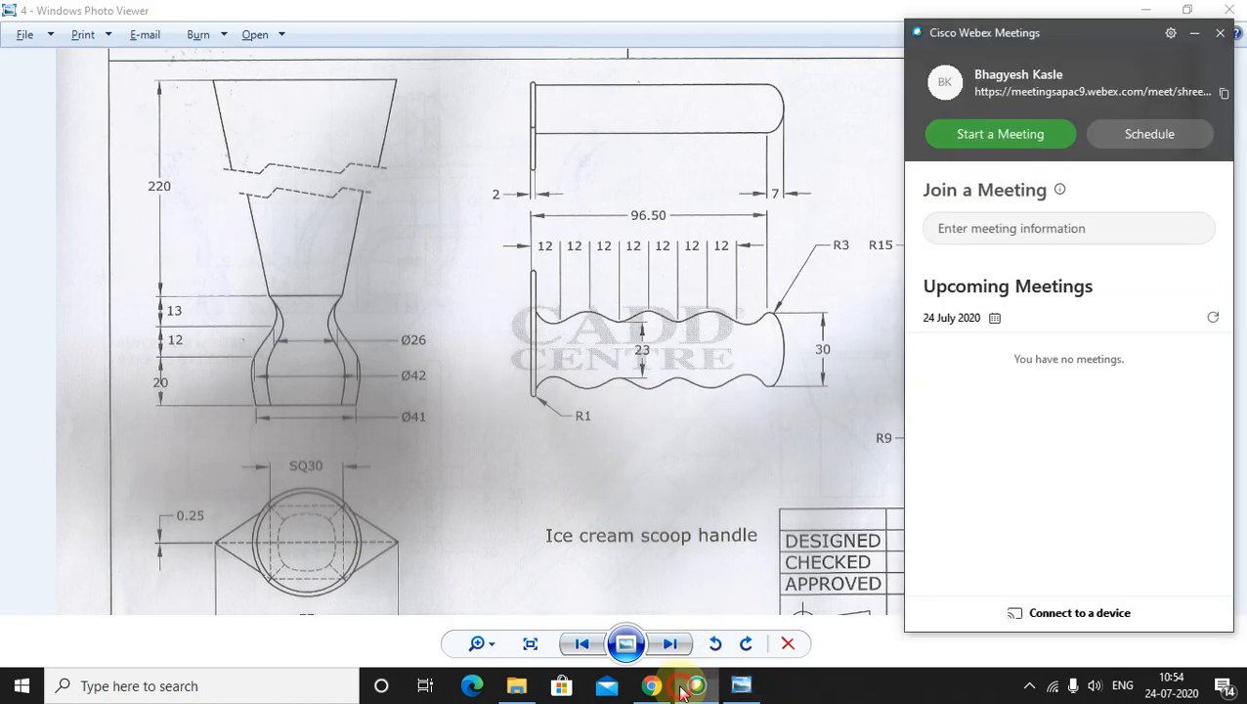
pyautogui.click(1007, 135)
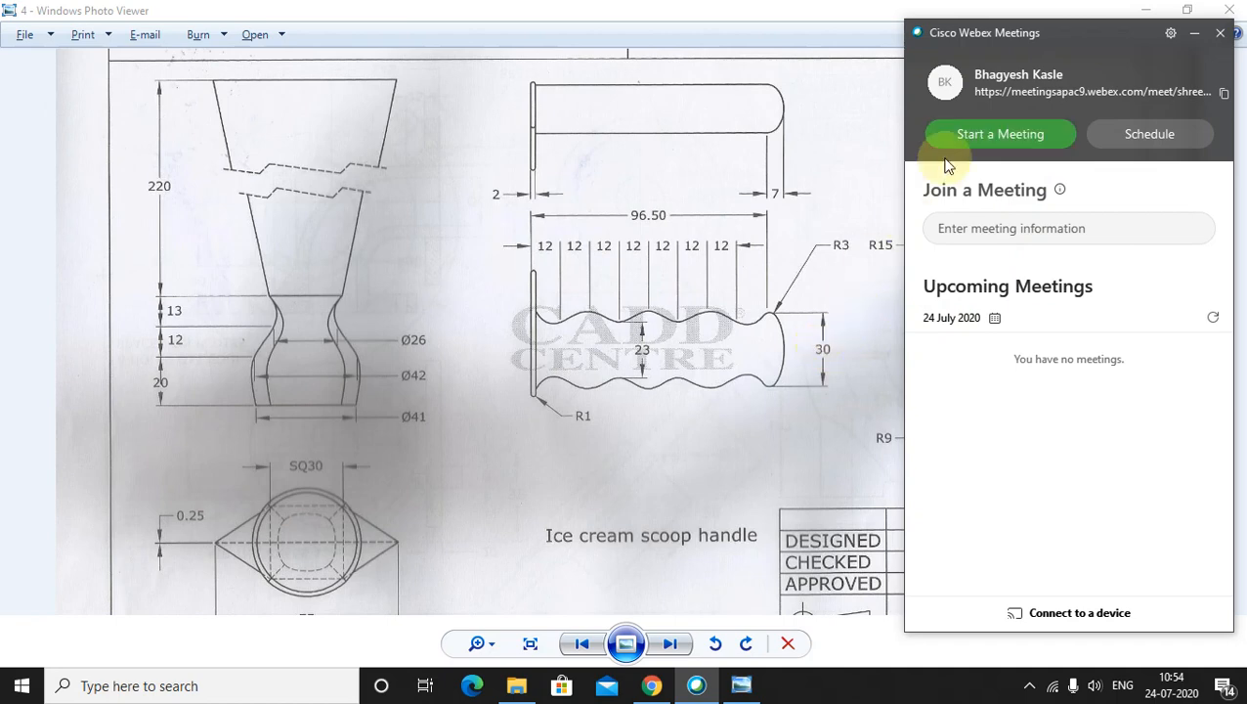
pyautogui.click(992, 134)
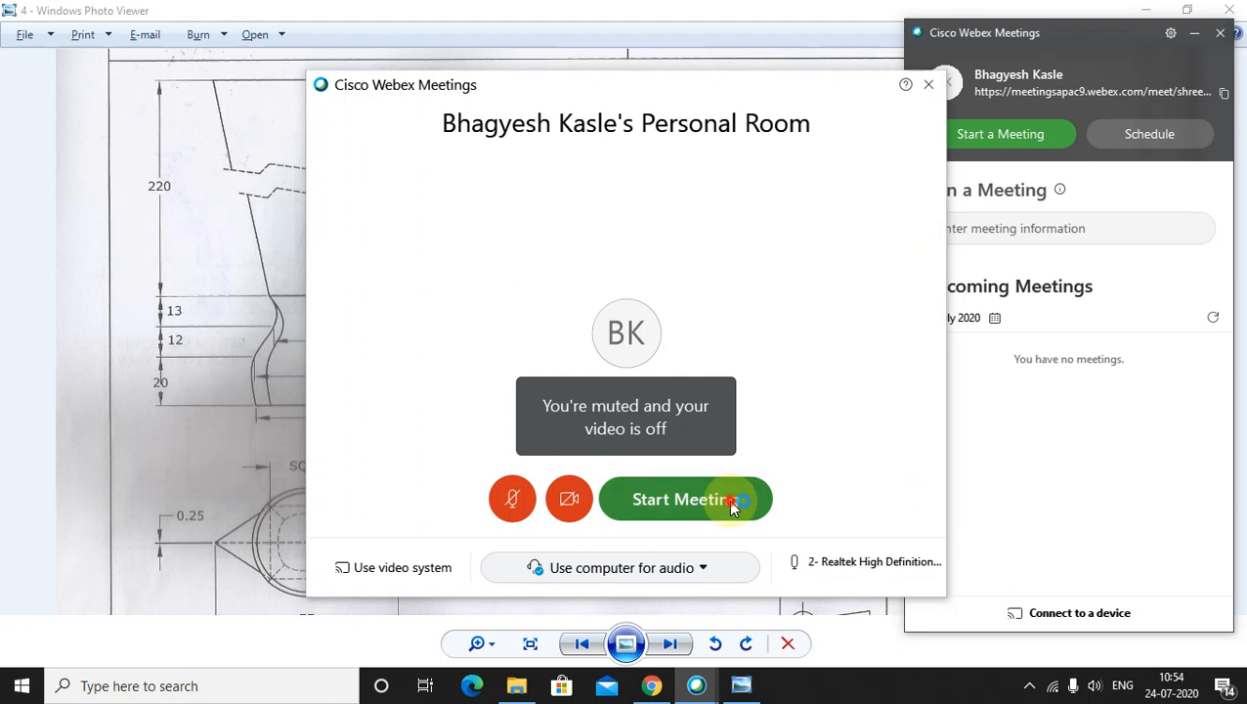
pyautogui.click(728, 500)
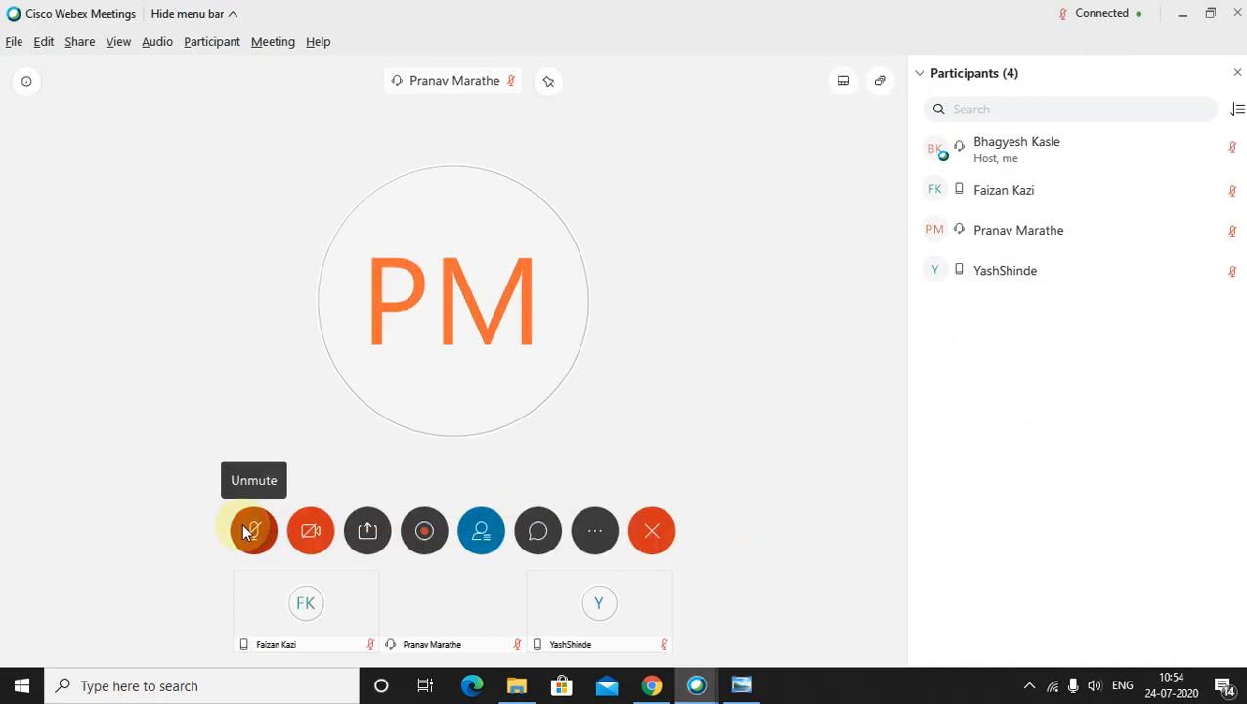
# Step: Share Google Chrome and the drawing 4 window in the new meeting, and collapse the participant video panel out of the way
pyautogui.click(367, 531)
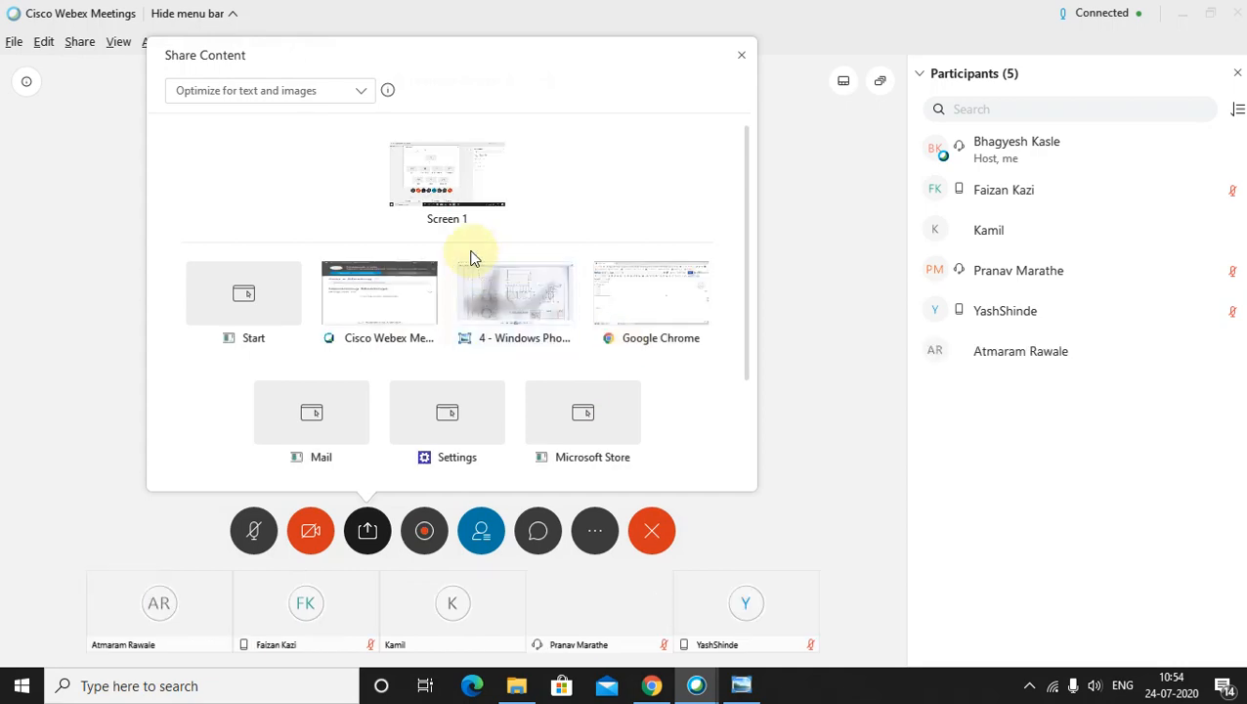
pyautogui.click(648, 296)
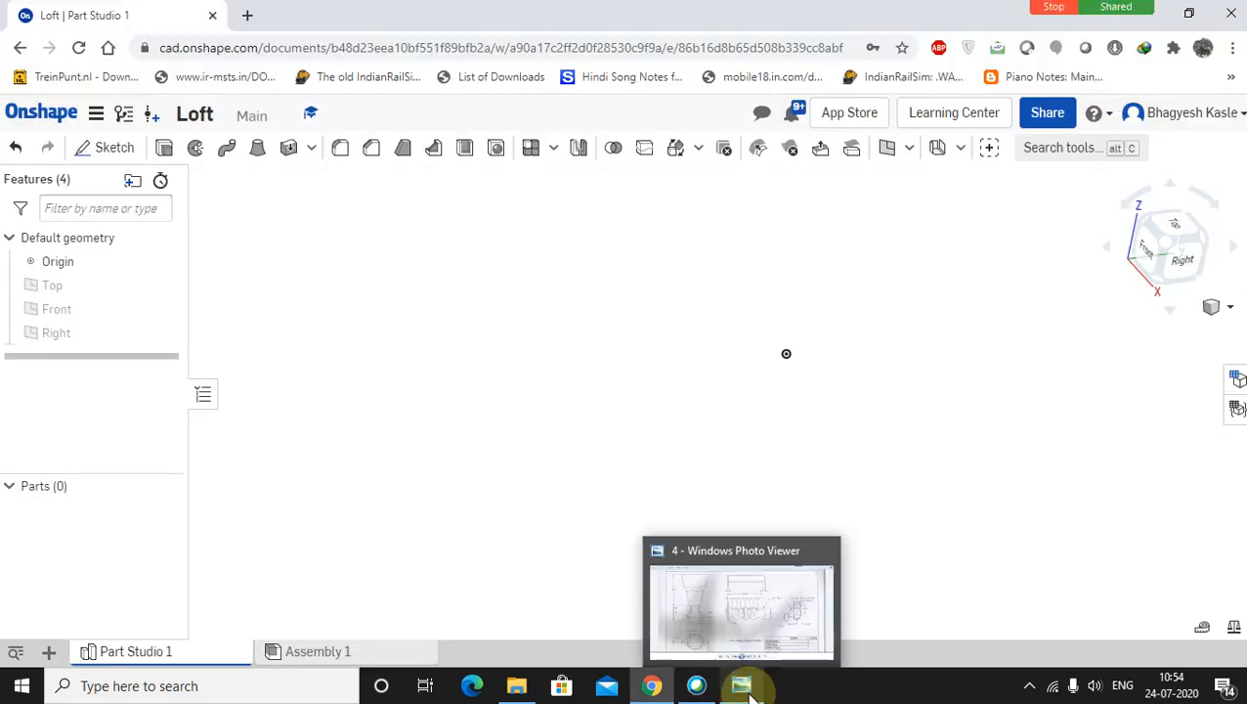
pyautogui.click(746, 681)
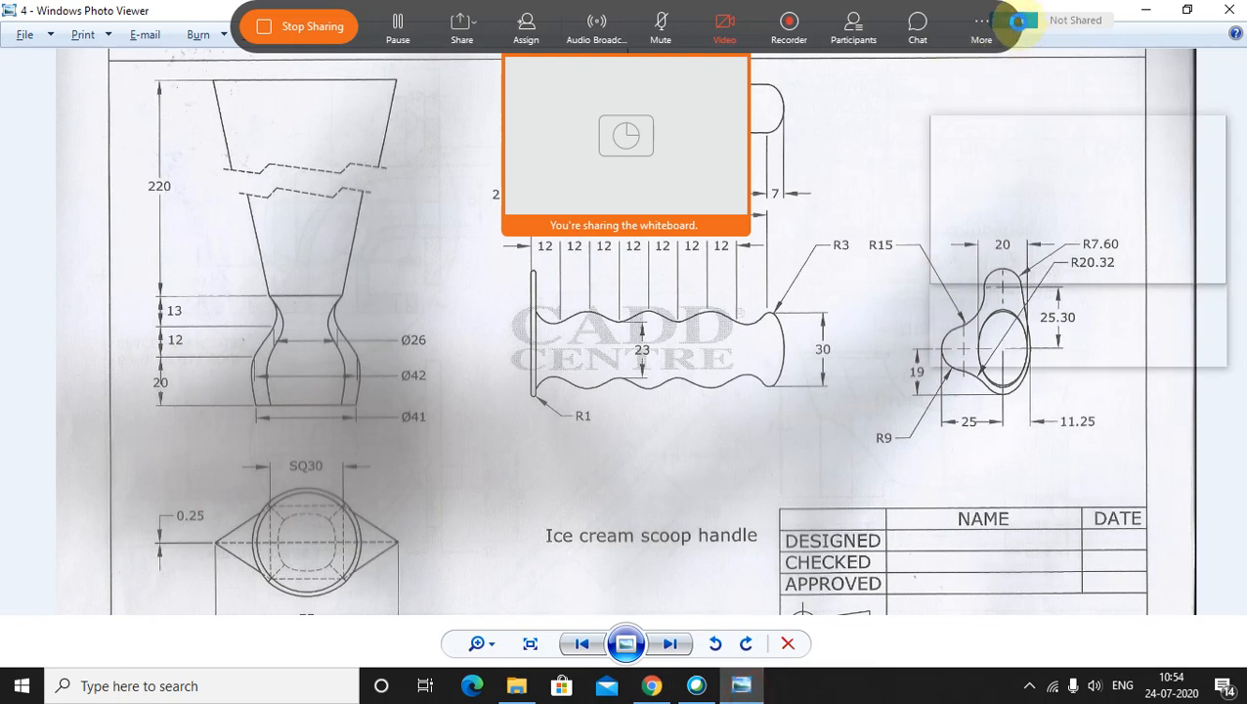
pyautogui.click(1021, 20)
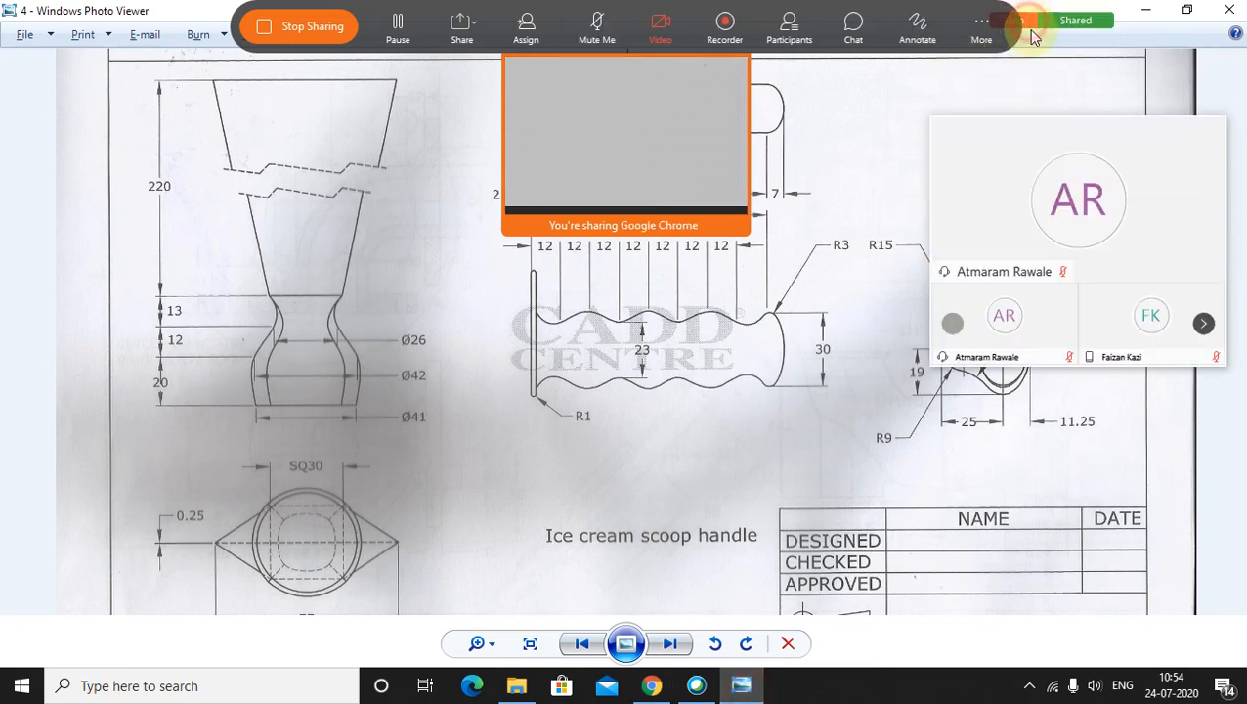
pyautogui.click(952, 137)
pyautogui.moveTo(967, 135); pyautogui.dragTo(1062, 65)
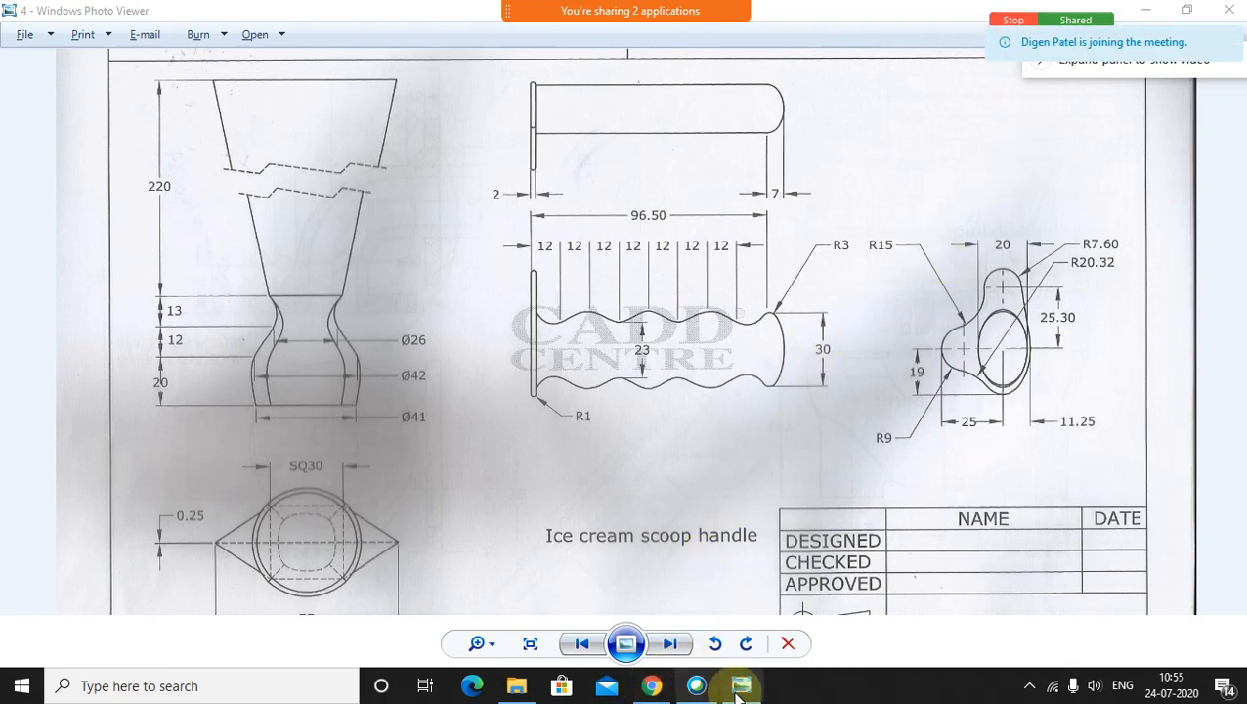
# Step: Go to the CATIA WORKBOOK folder in File Explorer and open drawing image 030
pyautogui.click(516, 685)
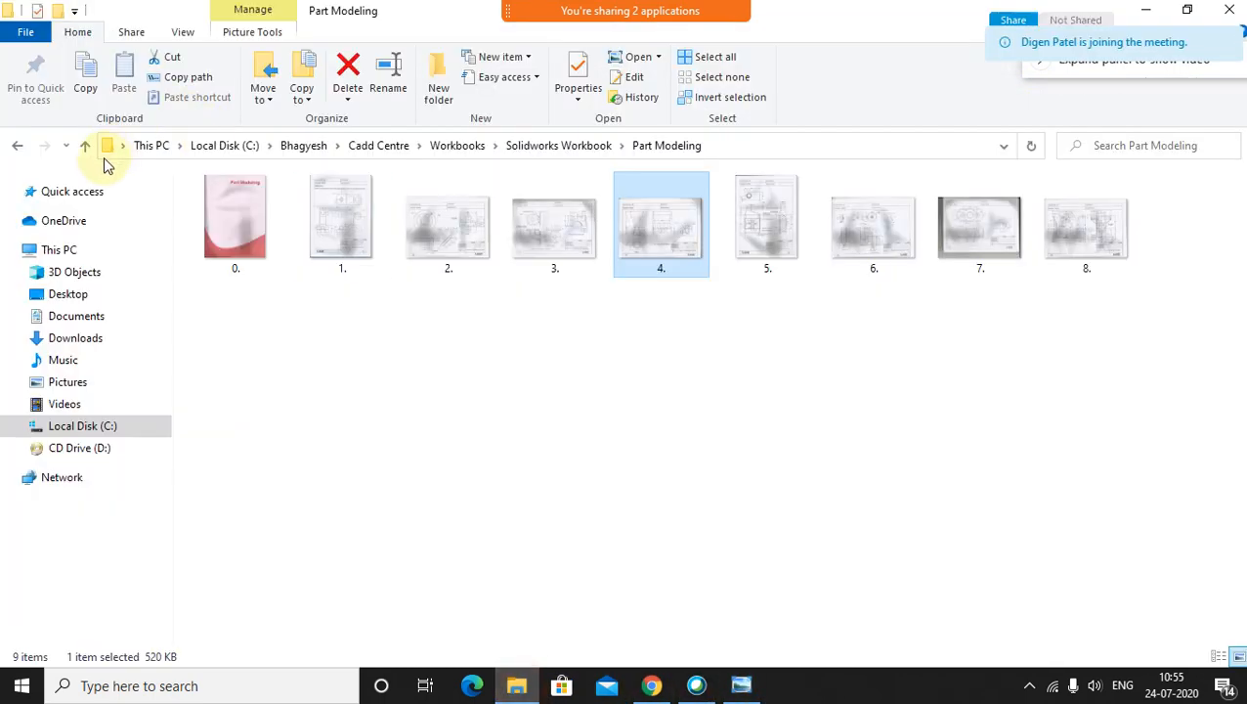
pyautogui.click(16, 144)
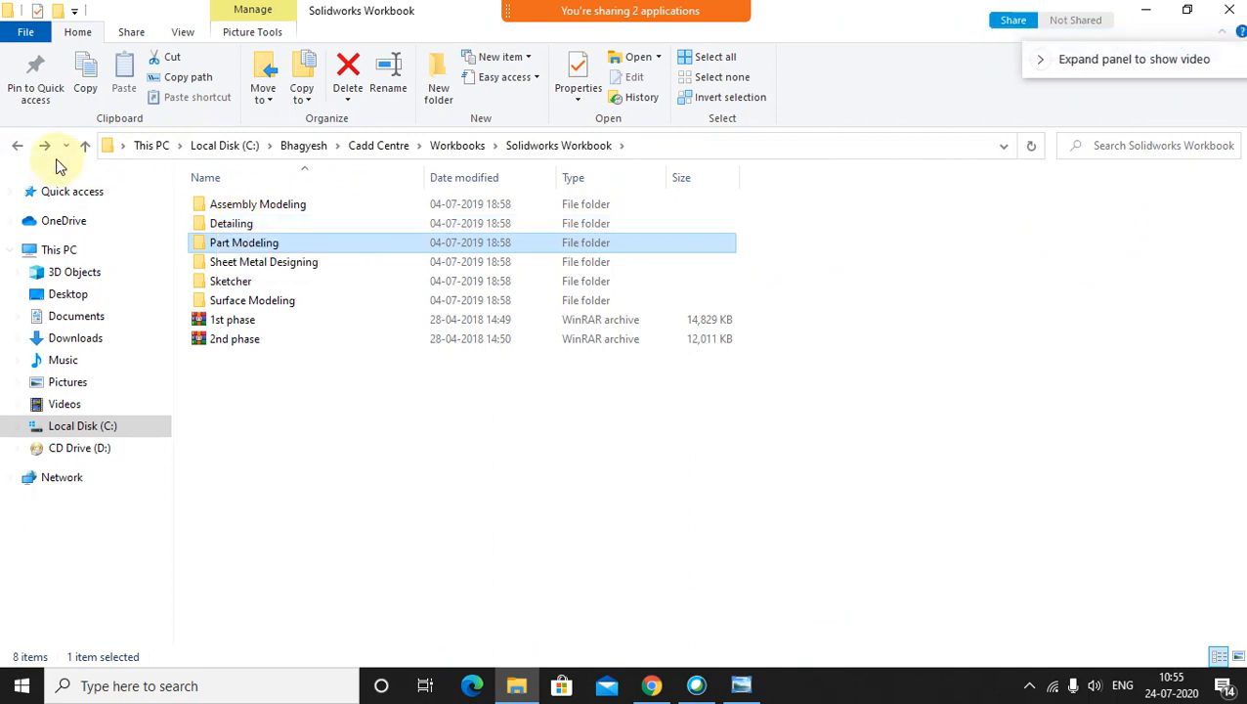
pyautogui.click(17, 146)
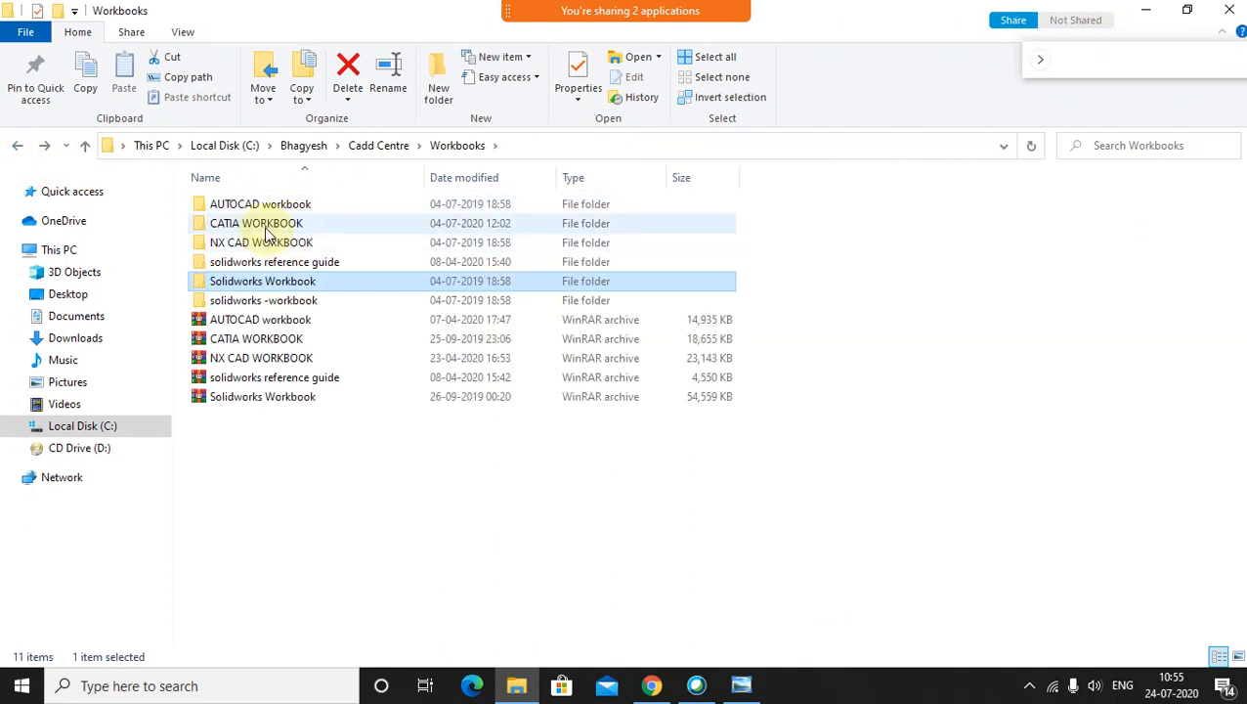
pyautogui.doubleClick(256, 224)
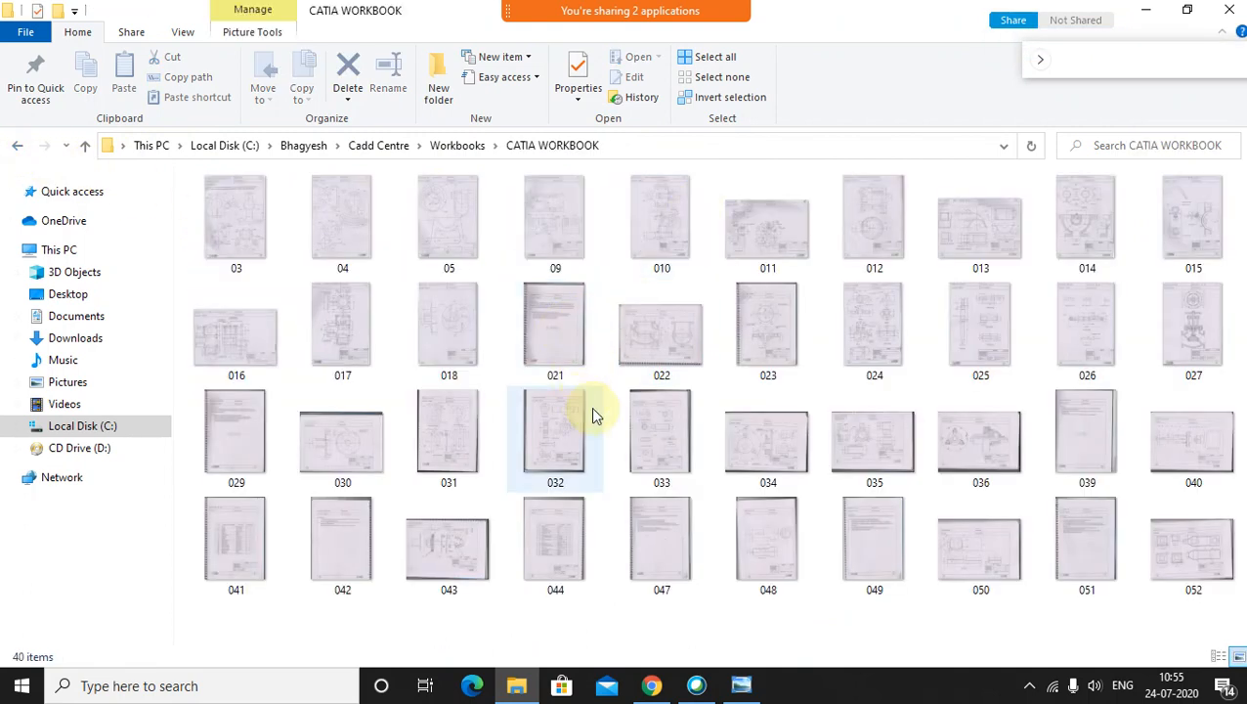
pyautogui.doubleClick(342, 435)
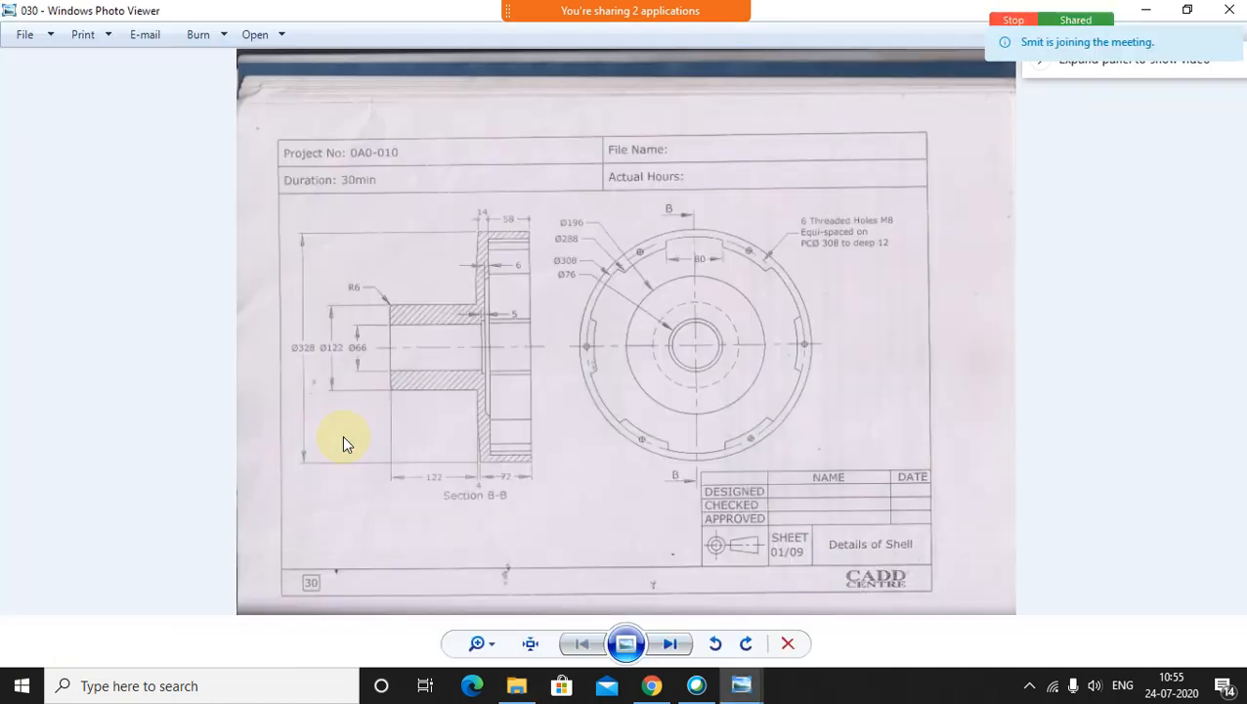
# Step: Advance to drawing 032 and examine the Driving Shaft views up close
pyautogui.press('Right')
pyautogui.press('Right')
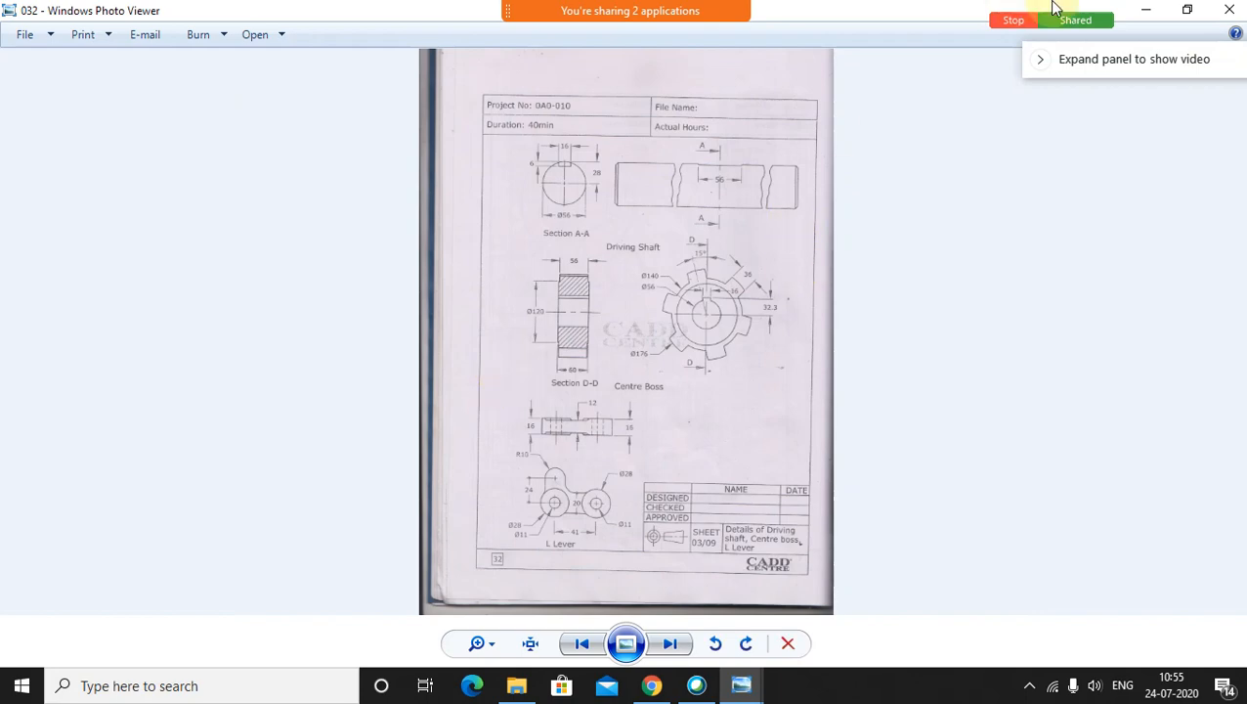
pyautogui.scroll(3, 725, 146)
pyautogui.moveTo(815, 238); pyautogui.dragTo(757, 276)
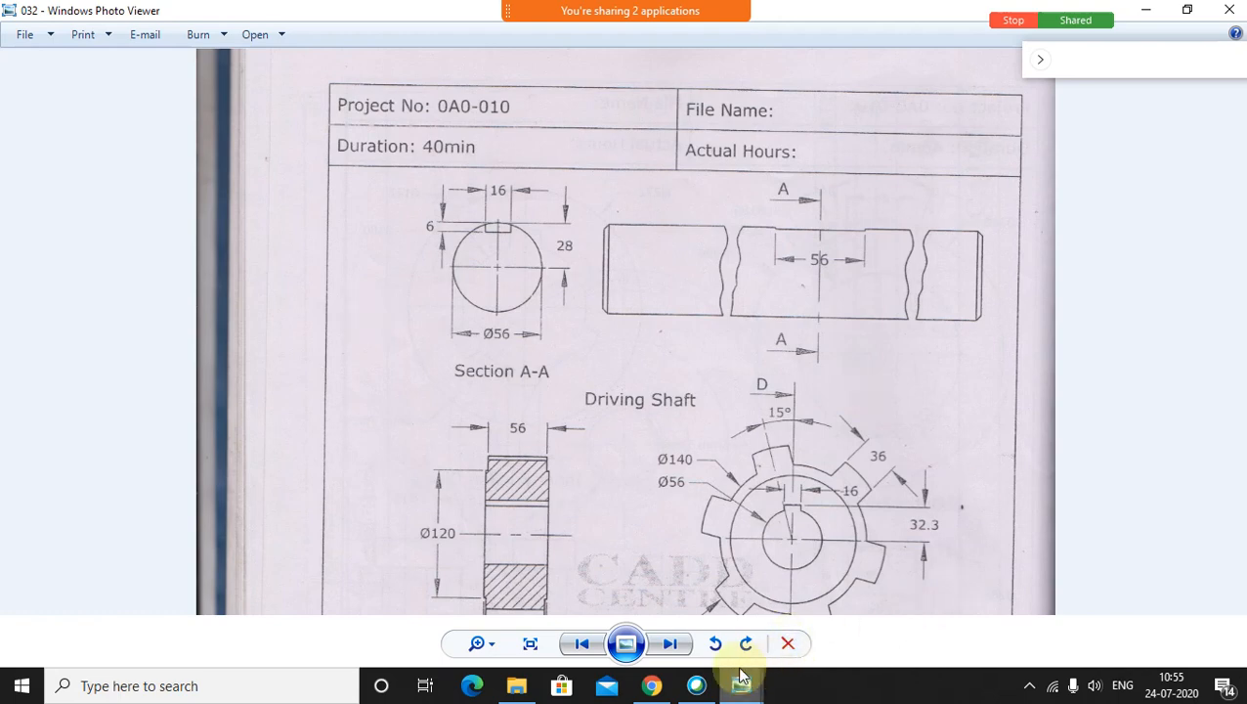
# Step: Return to drawing 4 and examine the complete front and top views of the wedge
pyautogui.moveTo(741, 684)
pyautogui.click(680, 618)
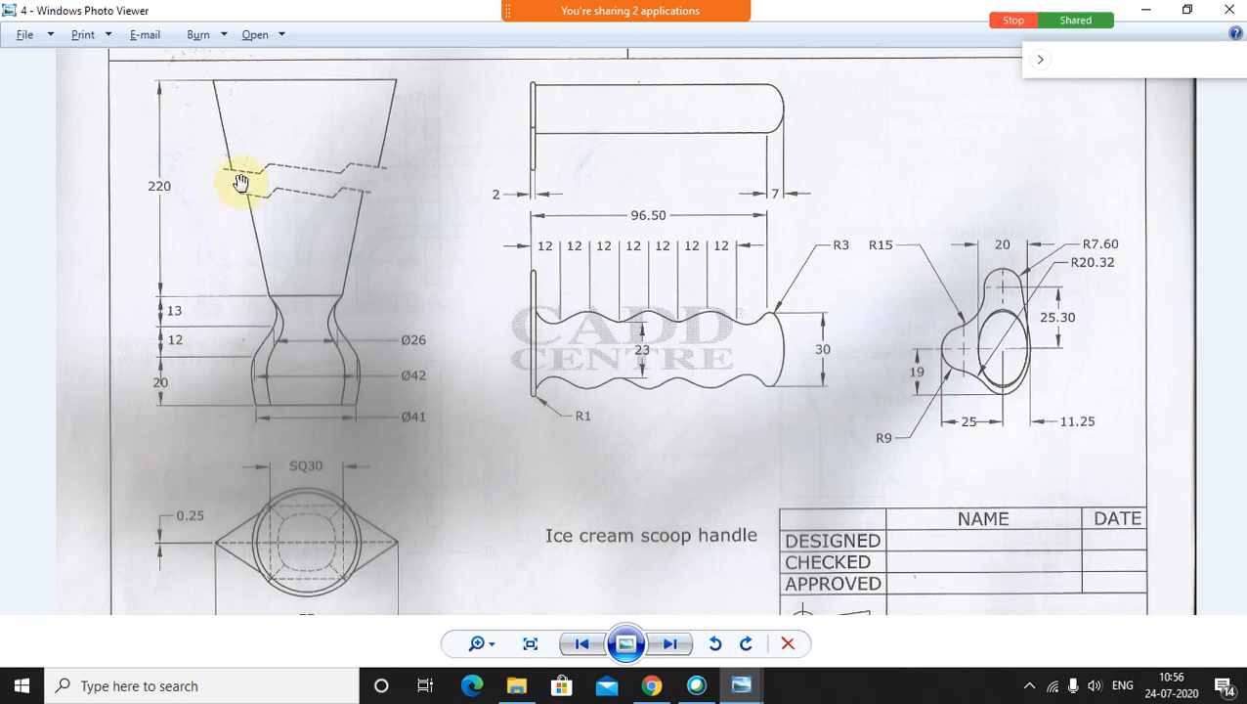
pyautogui.moveTo(265, 434); pyautogui.dragTo(271, 418)
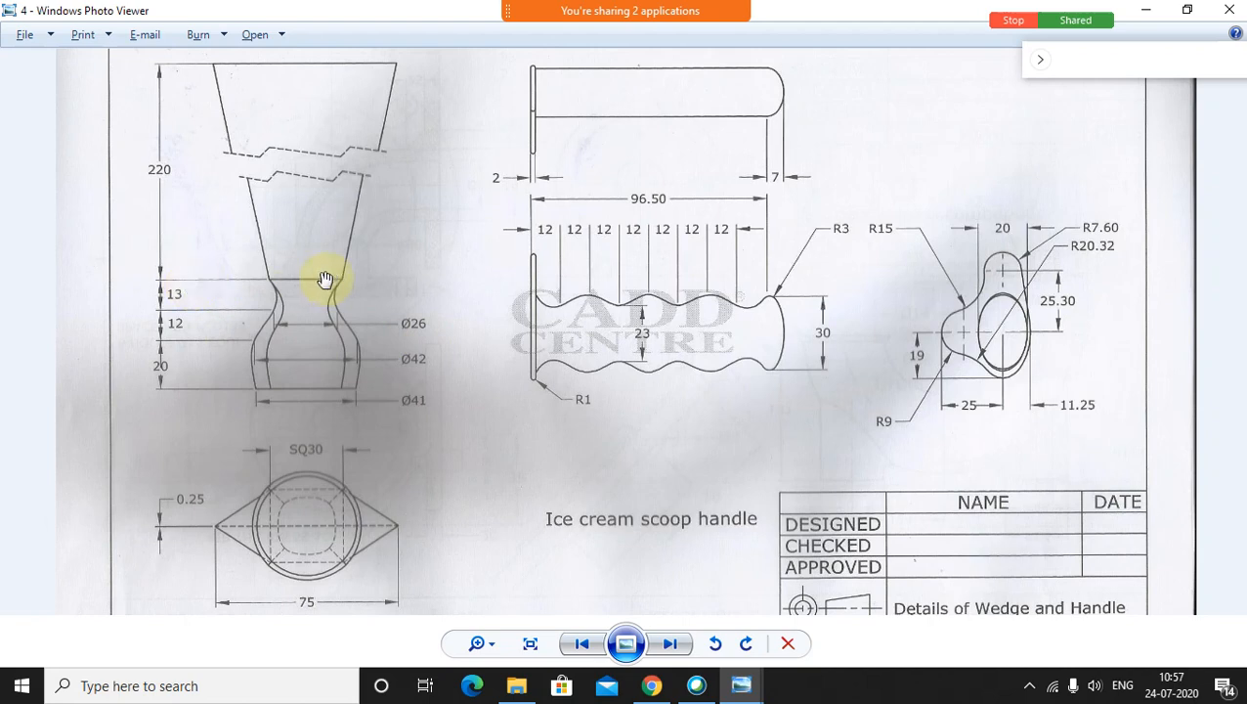
# Step: Annotate the shared drawing with a red freehand Pencil line from the wedge neck's upper-left corner down to the top view's square corner
pyautogui.moveTo(696, 20)
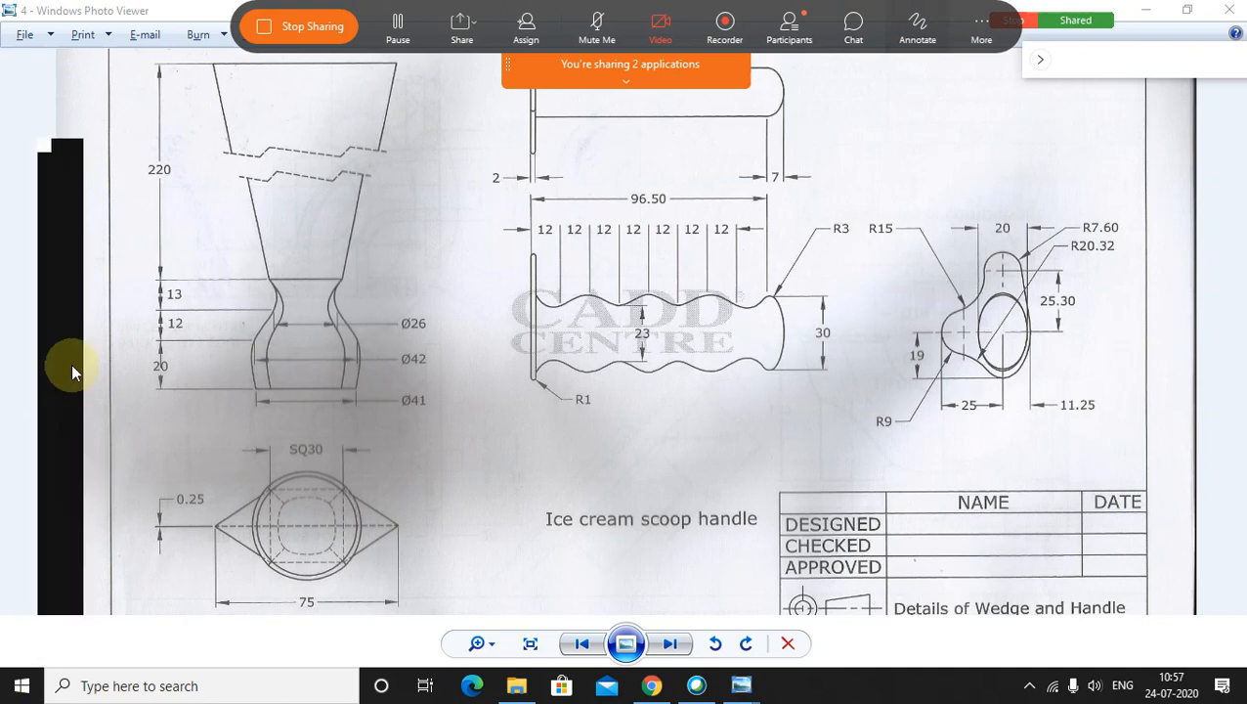
pyautogui.click(65, 426)
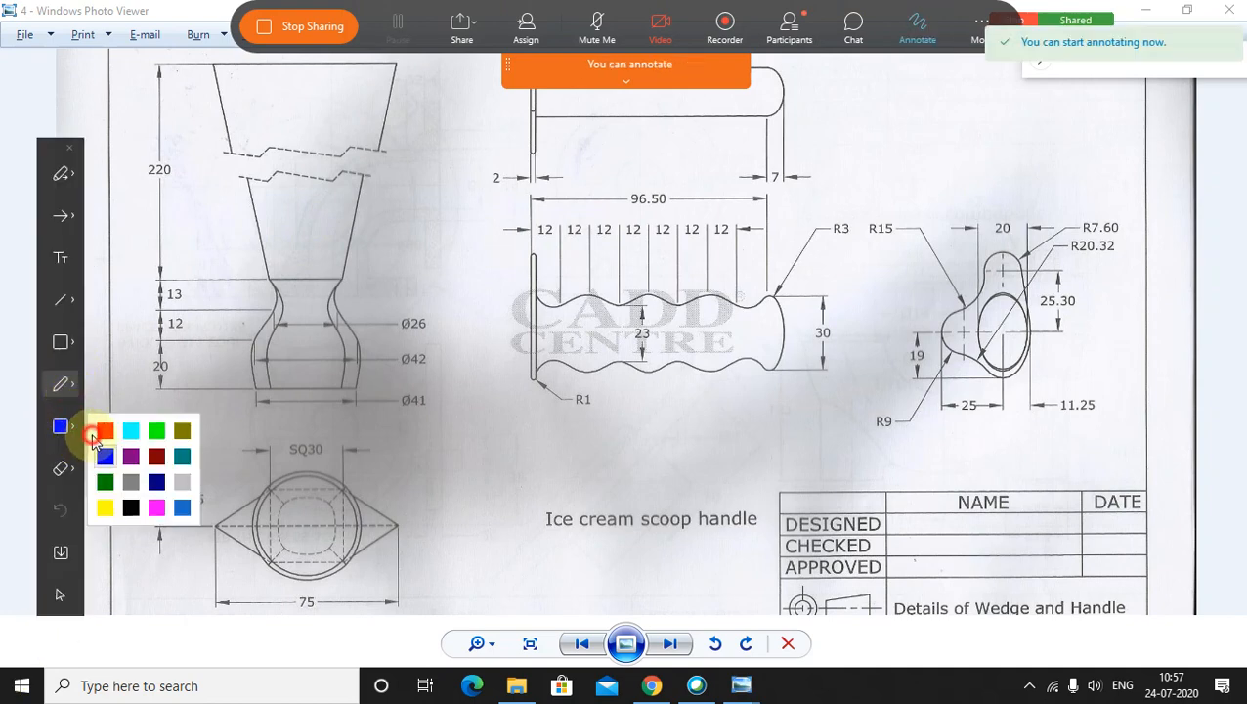
pyautogui.click(105, 431)
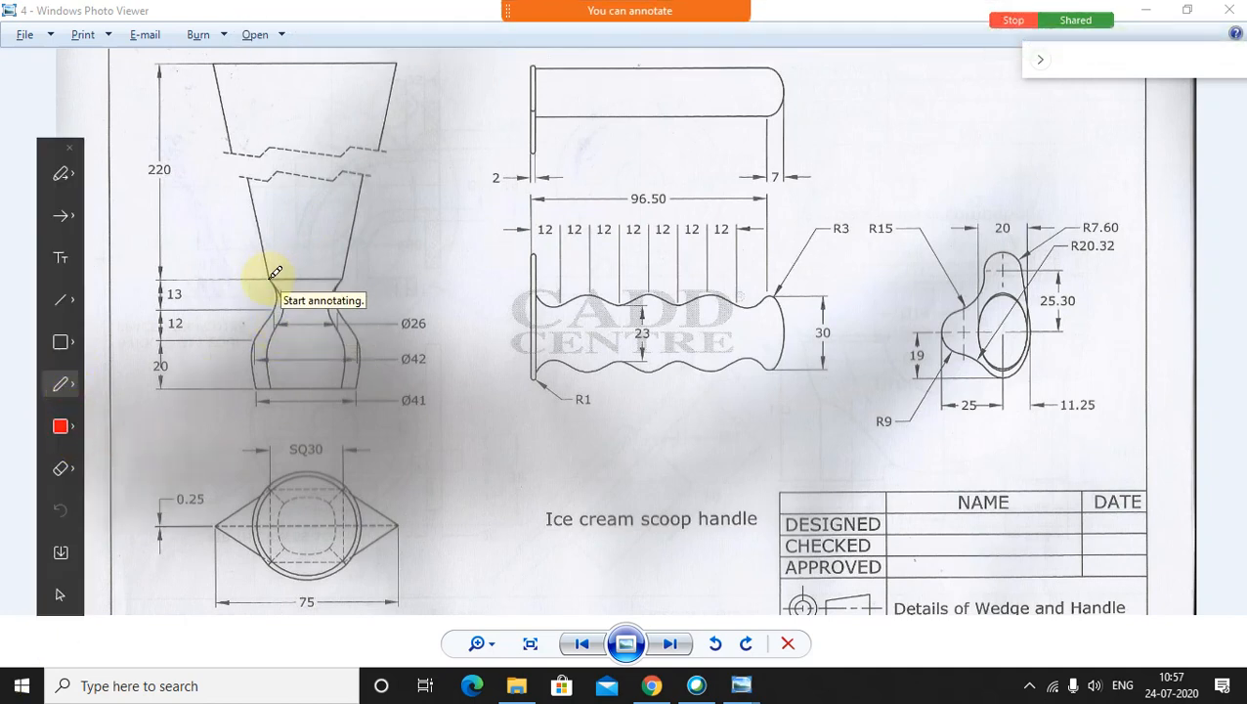
pyautogui.click(67, 384)
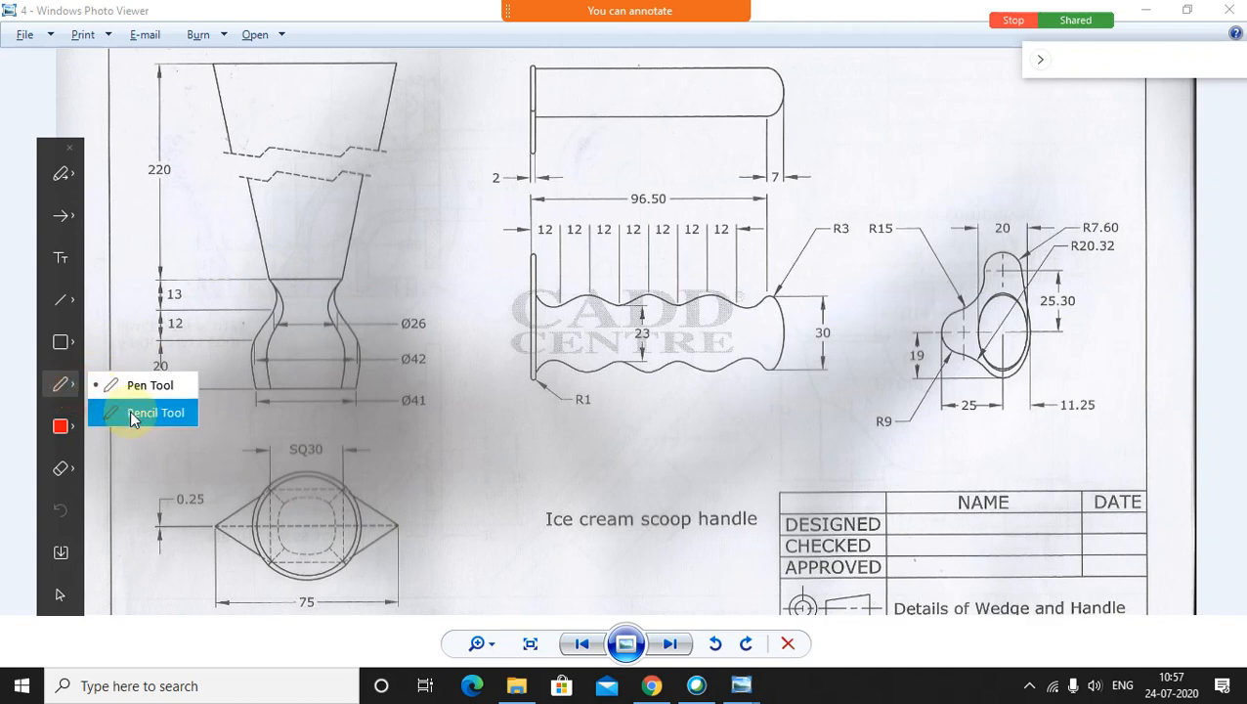
pyautogui.click(137, 412)
pyautogui.moveTo(270, 276)
pyautogui.mouseDown()
pyautogui.moveTo(282, 393)
pyautogui.moveTo(268, 488)
pyautogui.mouseUp()
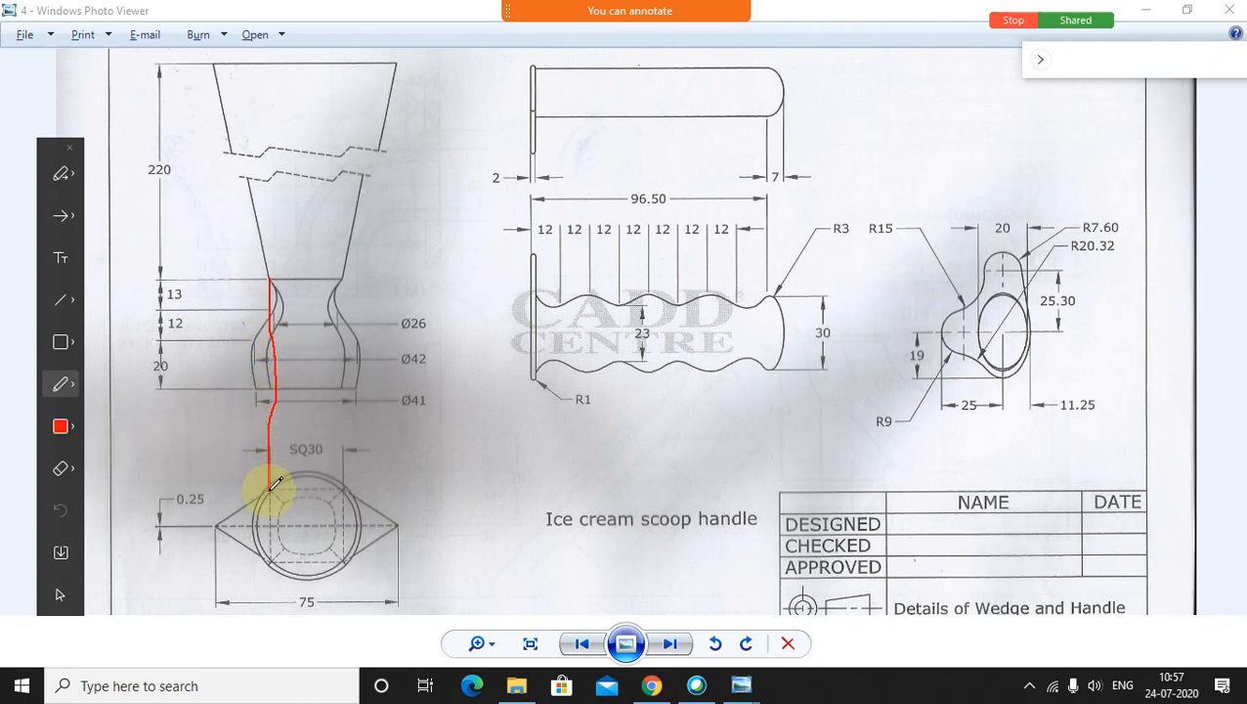
# Step: Draw a straight red projection line from the neck's upper-right corner down to the top view's square, and end the annotation
pyautogui.click(59, 301)
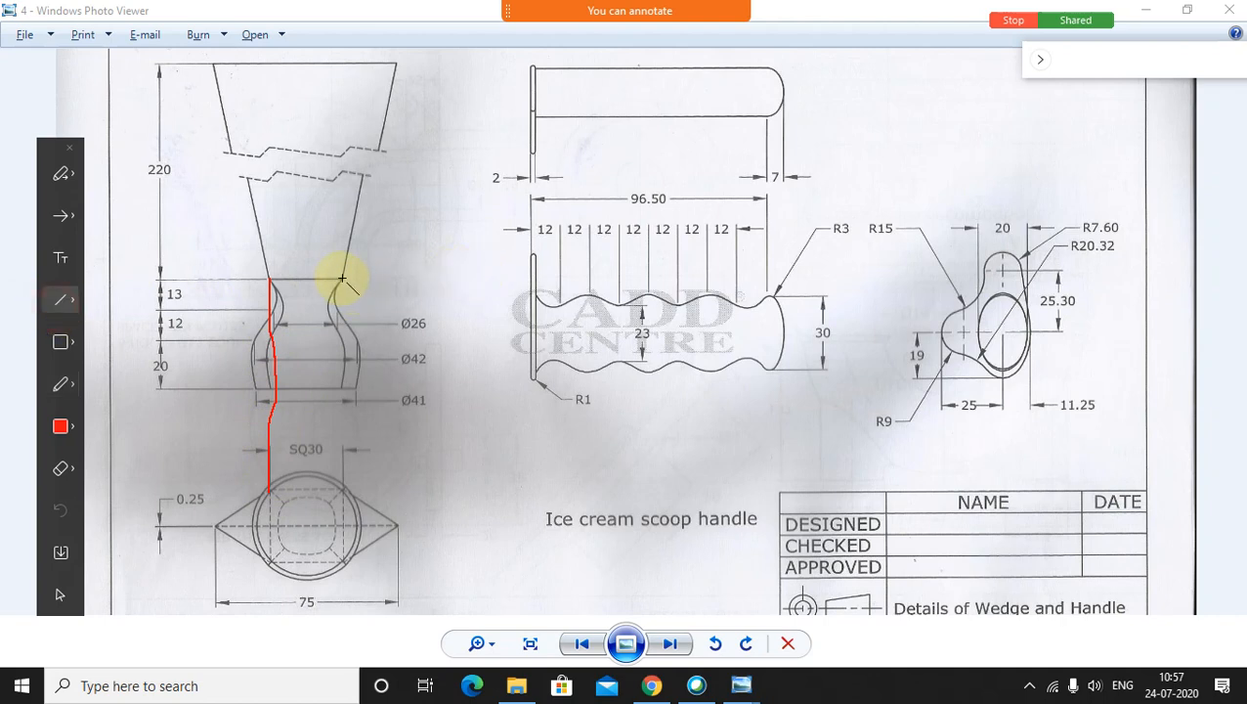
pyautogui.moveTo(342, 279); pyautogui.dragTo(344, 489)
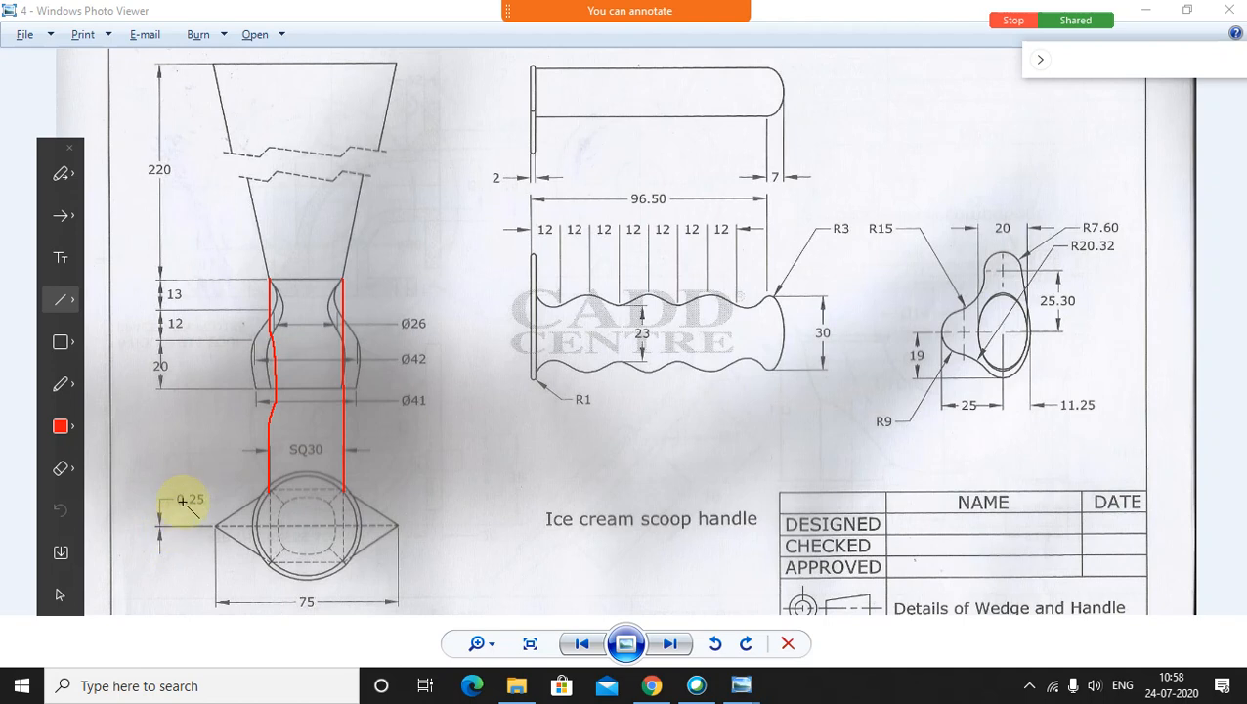
pyautogui.moveTo(626, 11)
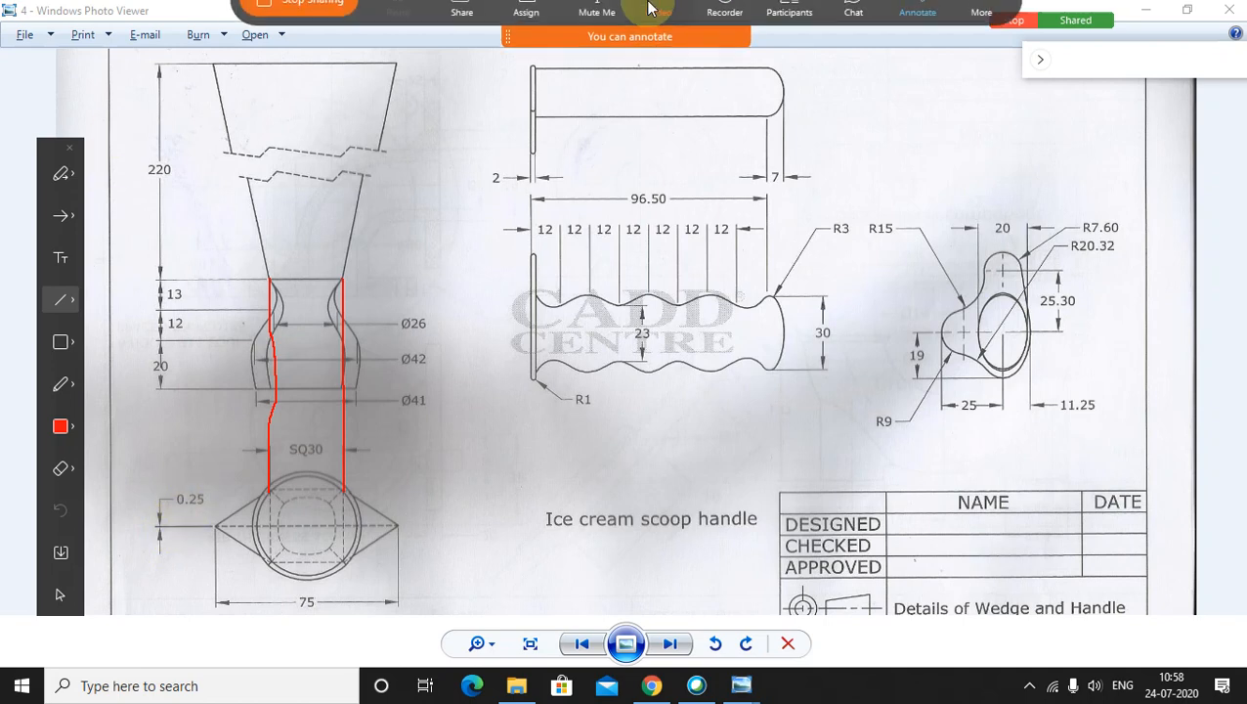
pyautogui.click(911, 30)
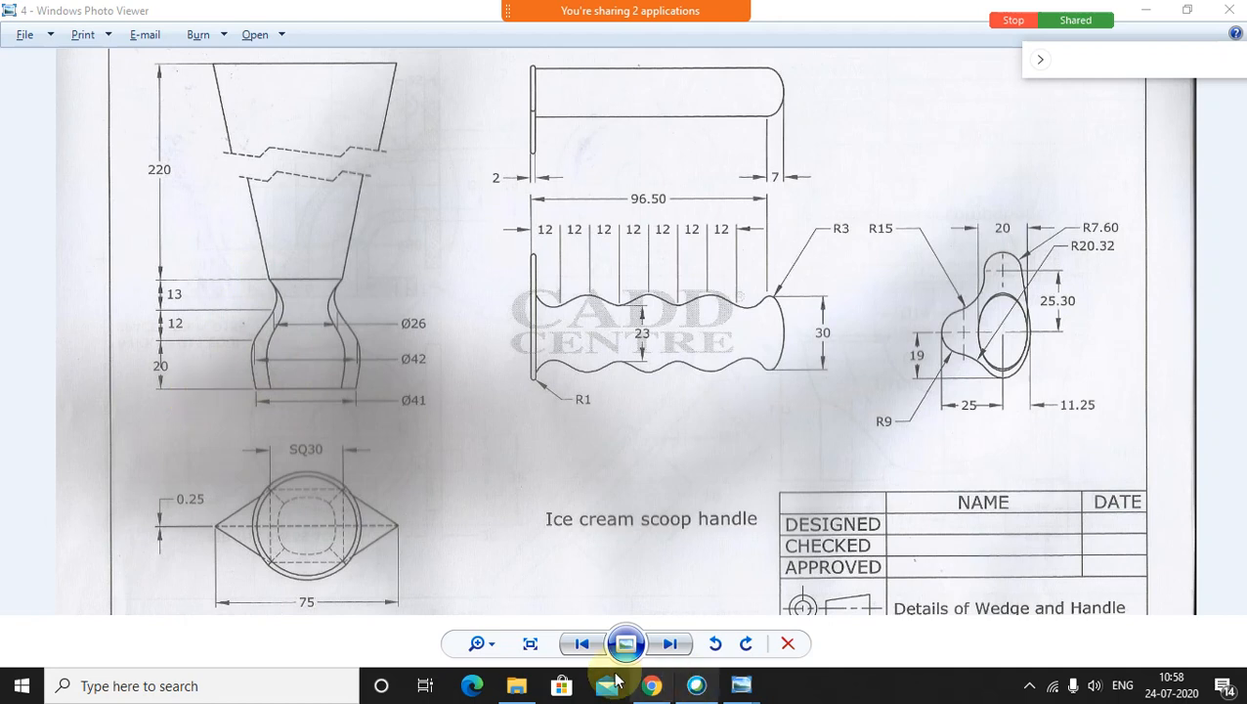
# Step: Switch to Google Chrome and open Google Drive in a new tab under the second signed-in Google account
pyautogui.click(651, 686)
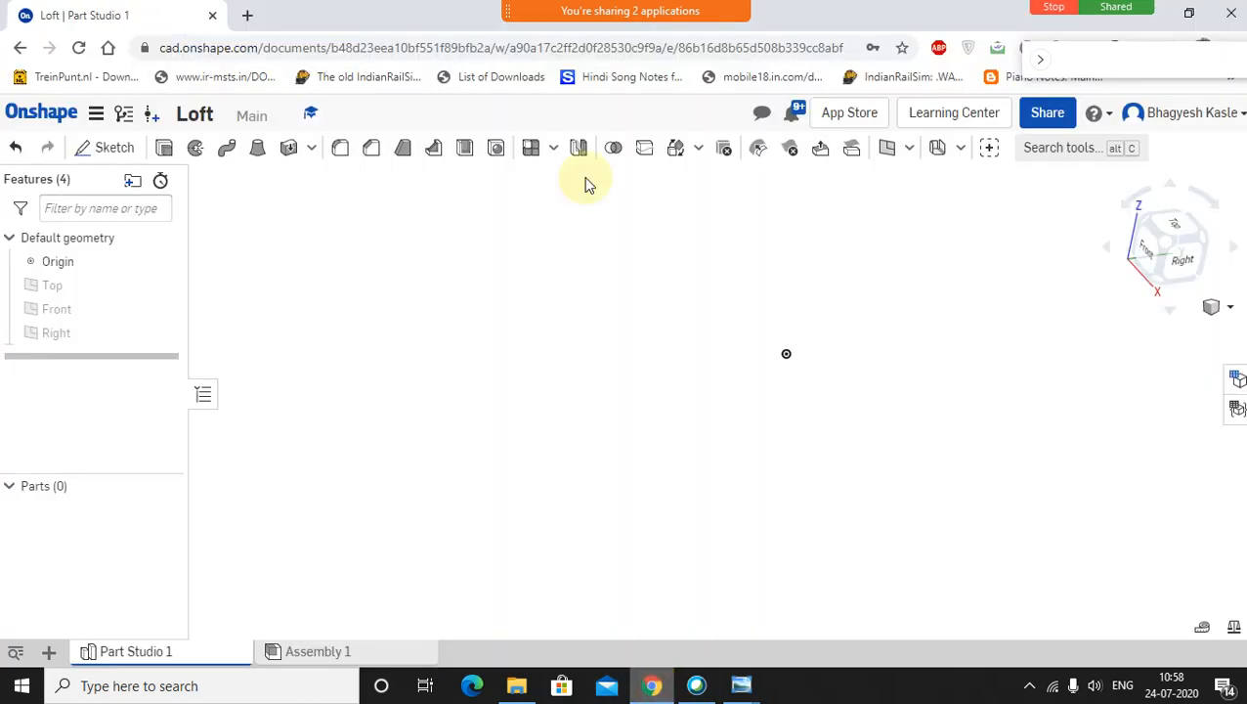
pyautogui.click(247, 15)
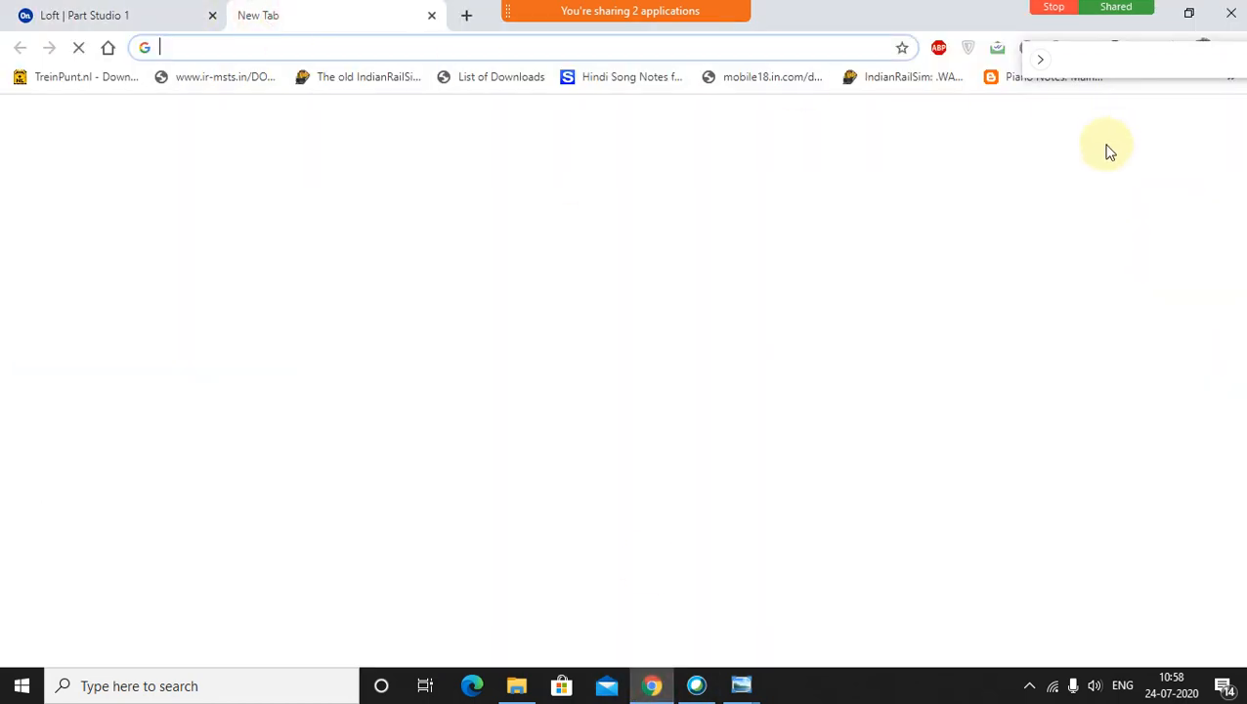
pyautogui.click(1220, 123)
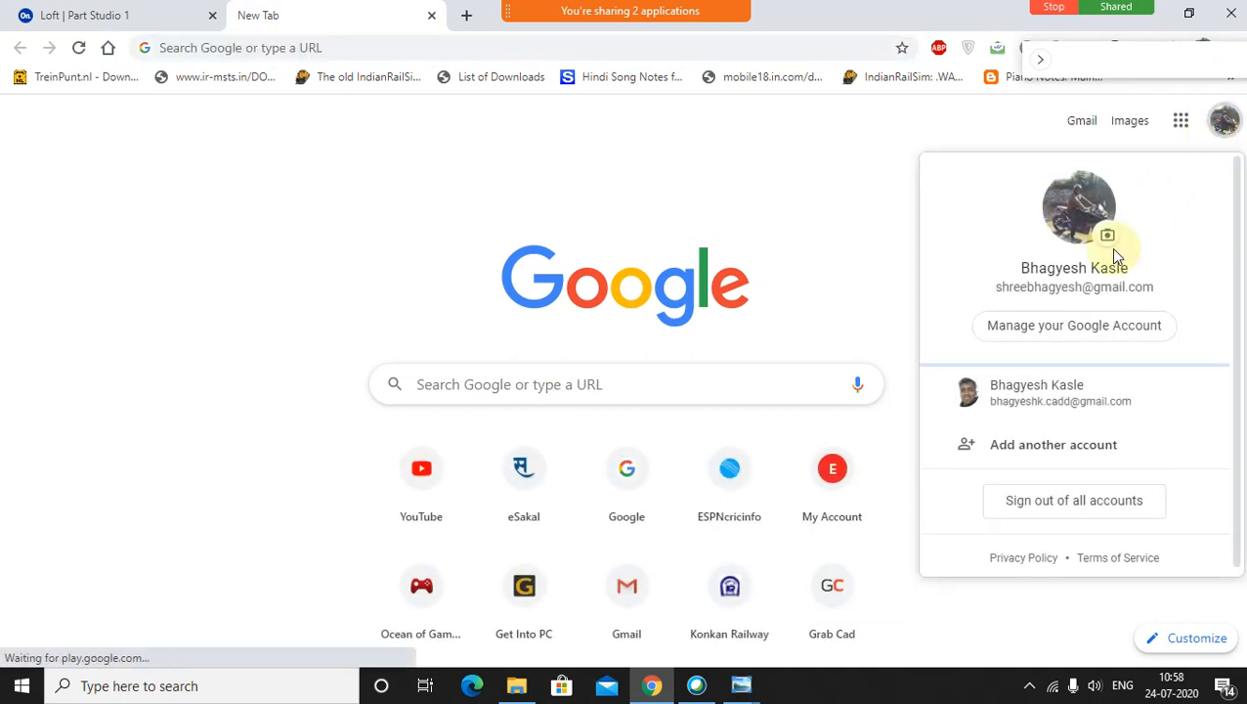
pyautogui.click(1061, 396)
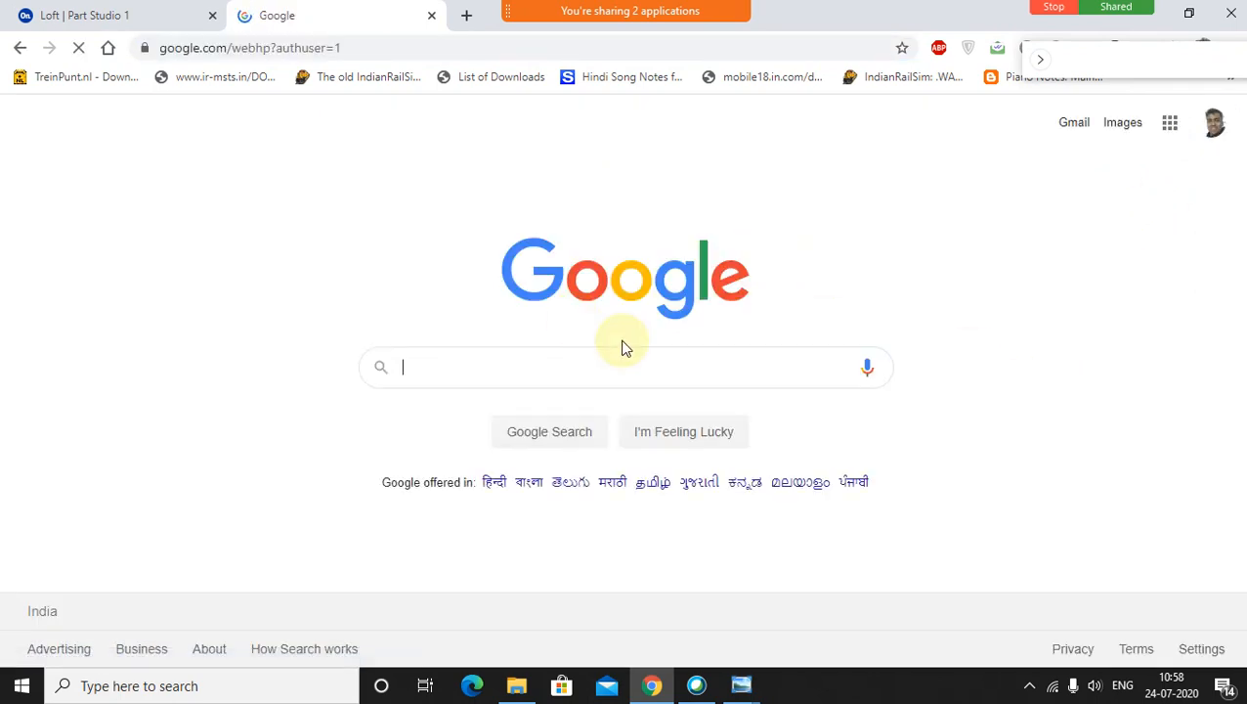
pyautogui.click(1170, 124)
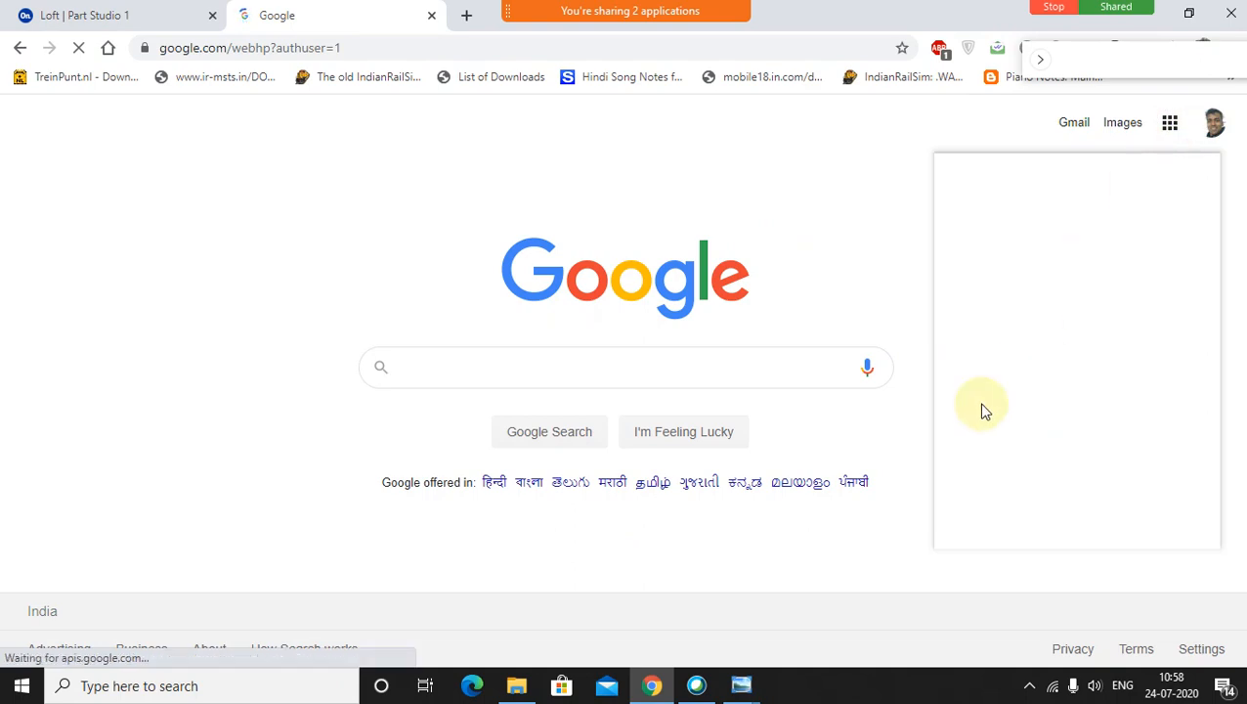
pyautogui.click(988, 459)
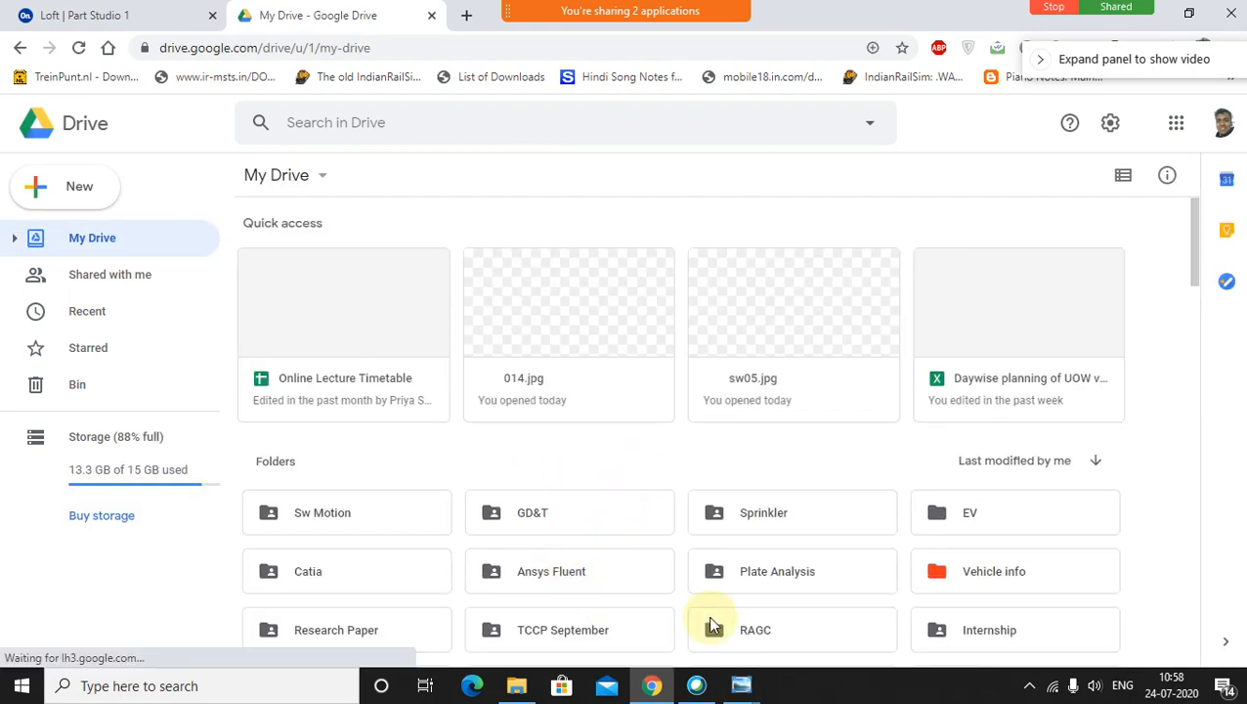
# Step: Go to the Practice folder in Drive through RAGC, Recordings and CAD
pyautogui.doubleClick(720, 630)
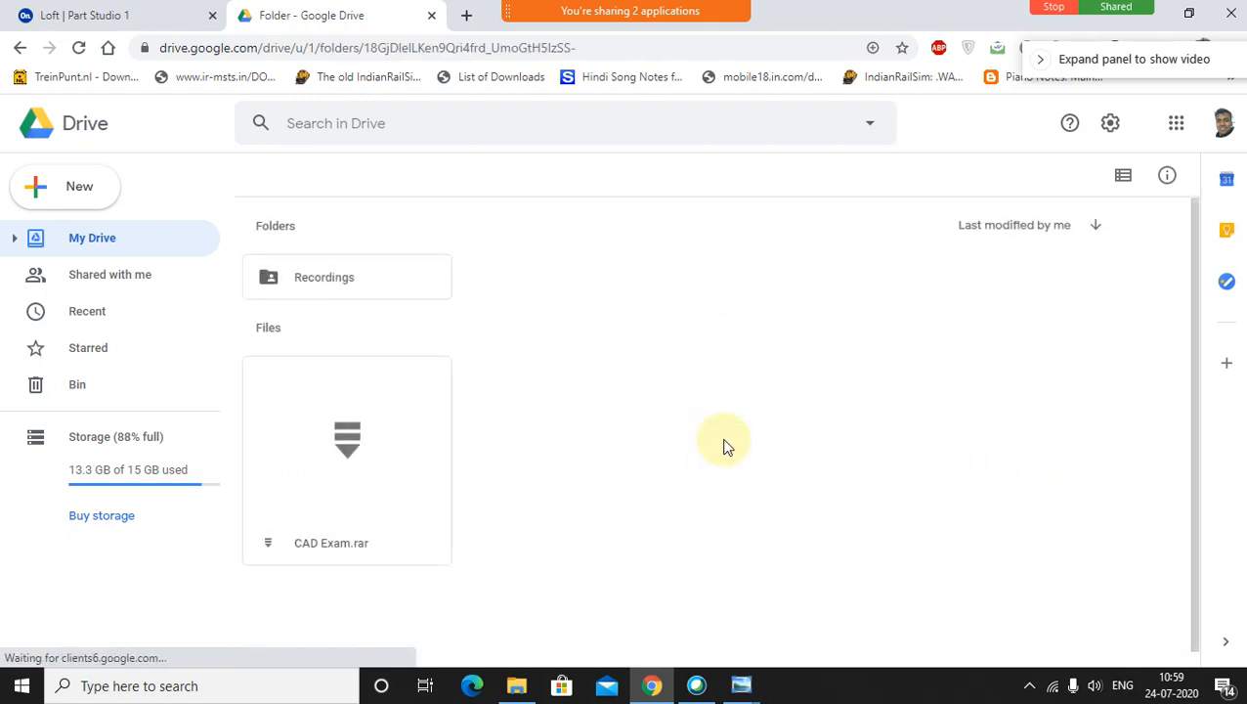
pyautogui.click(362, 278)
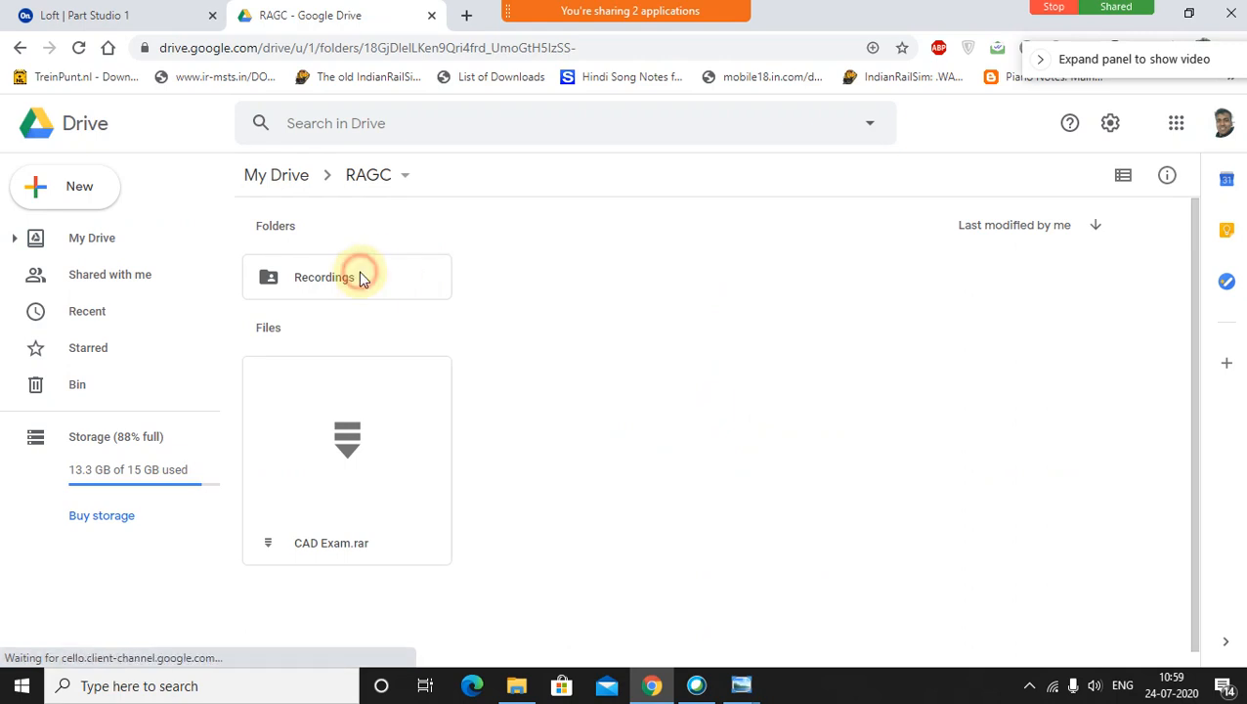
pyautogui.doubleClick(360, 277)
pyautogui.click(507, 277)
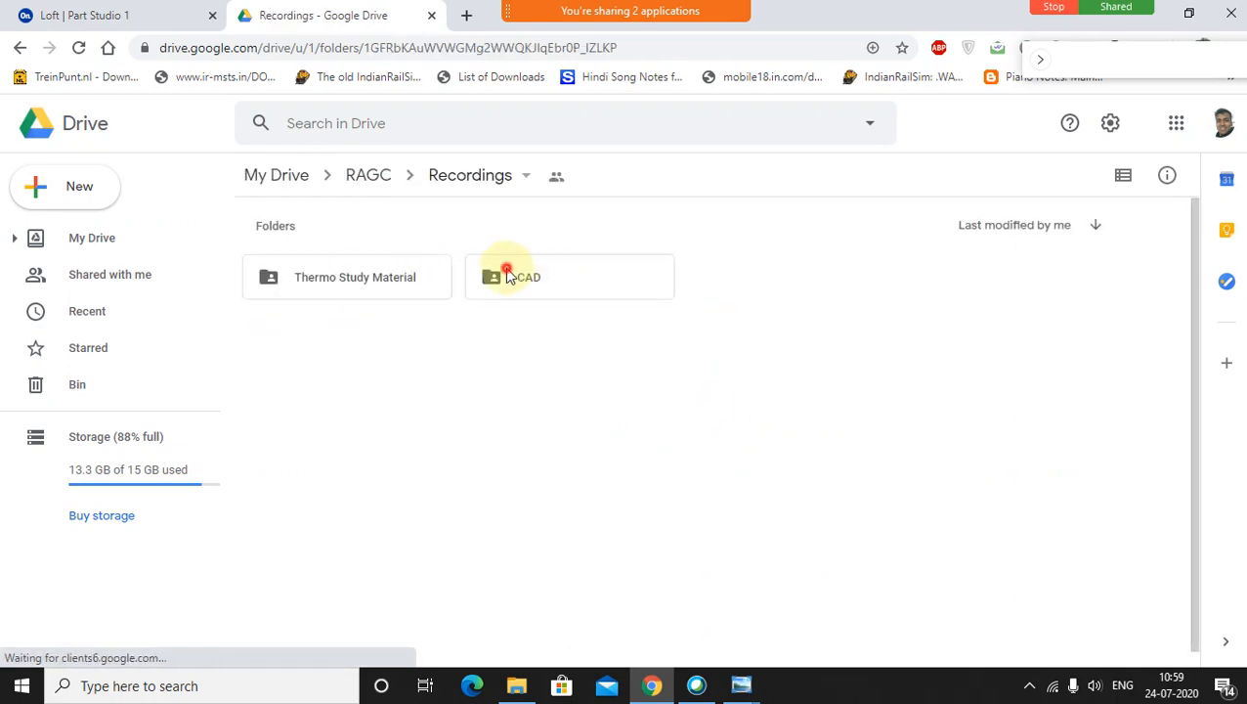
pyautogui.doubleClick(507, 277)
pyautogui.click(297, 269)
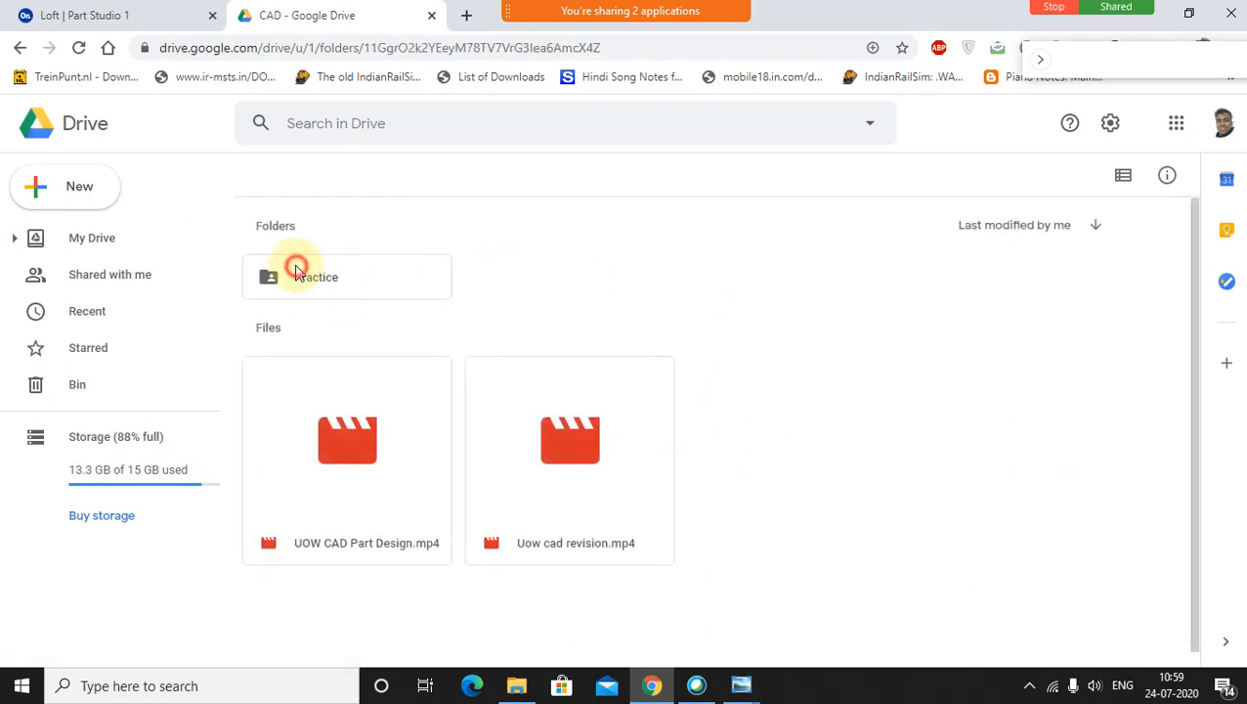
pyautogui.doubleClick(297, 268)
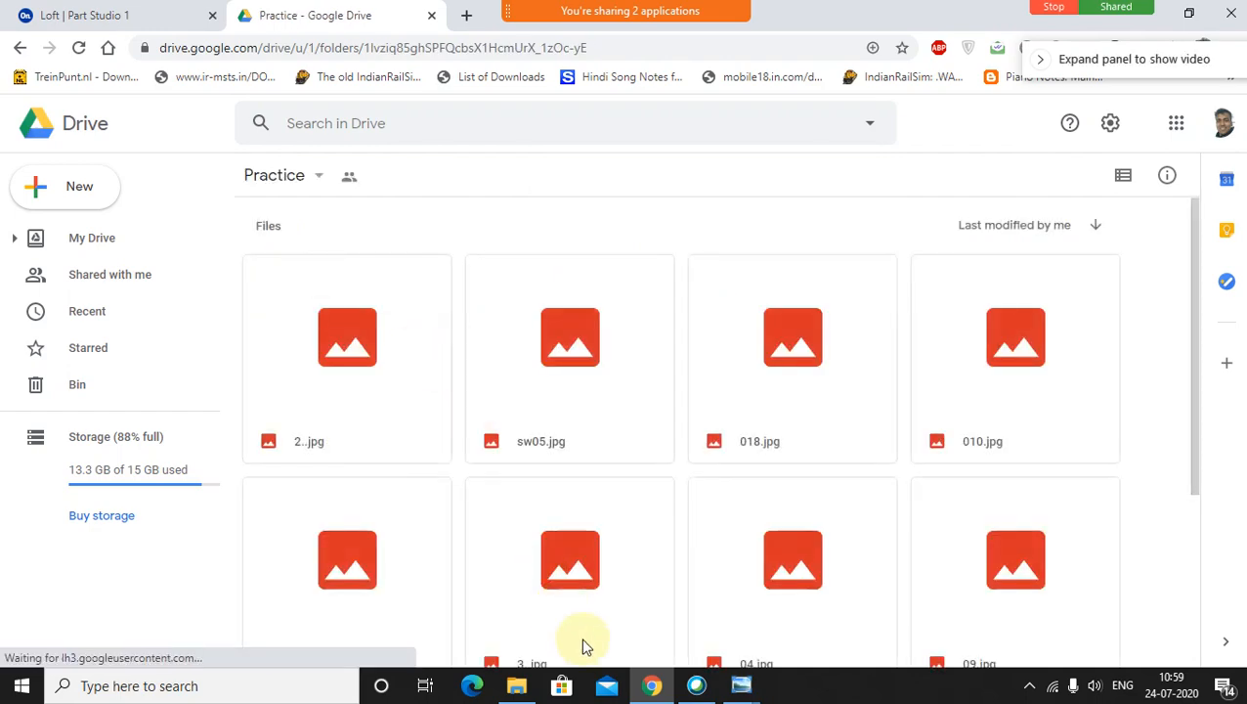
# Step: Switch to File Explorer and go to the Part Modeling folder of the Solidworks Workbook
pyautogui.click(529, 690)
pyautogui.click(21, 145)
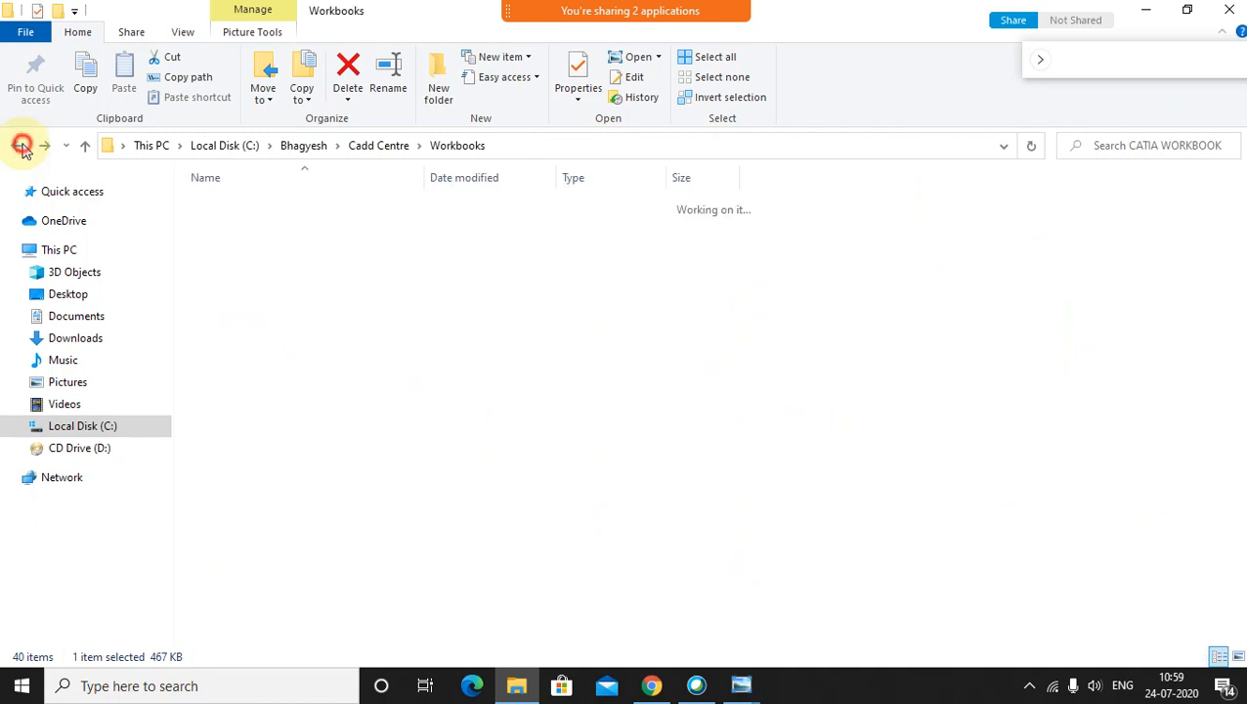
pyautogui.click(22, 144)
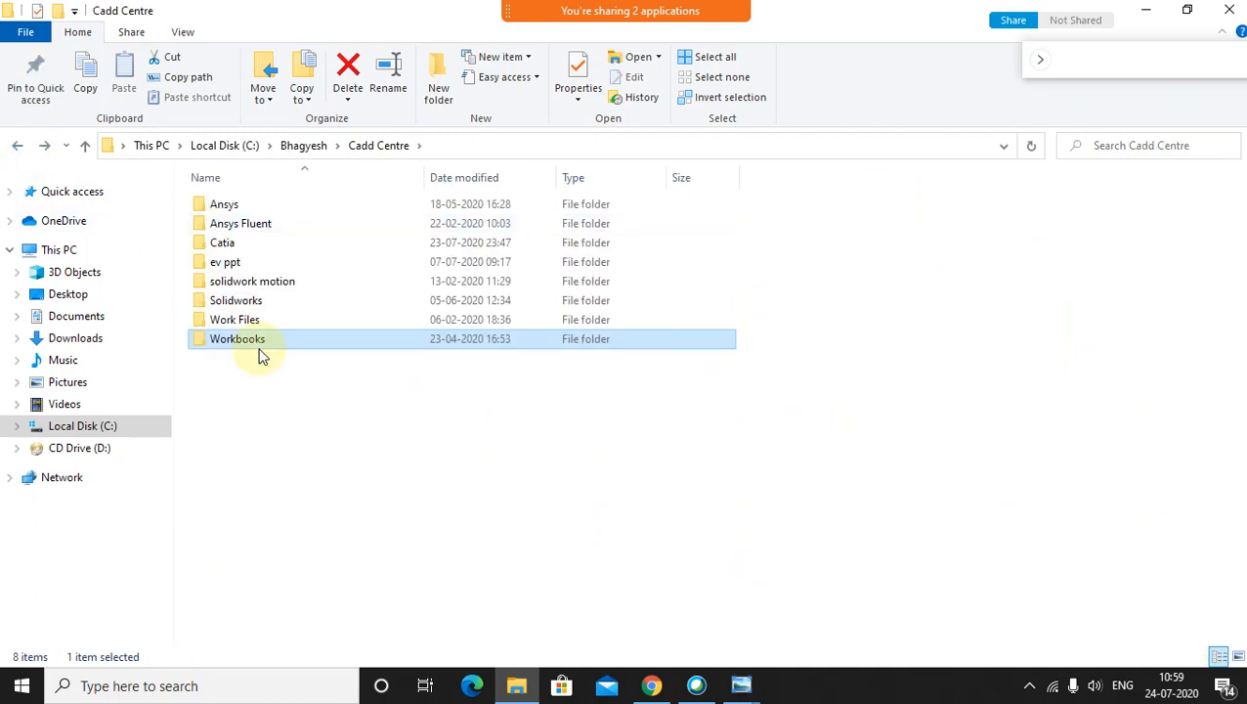
pyautogui.doubleClick(256, 340)
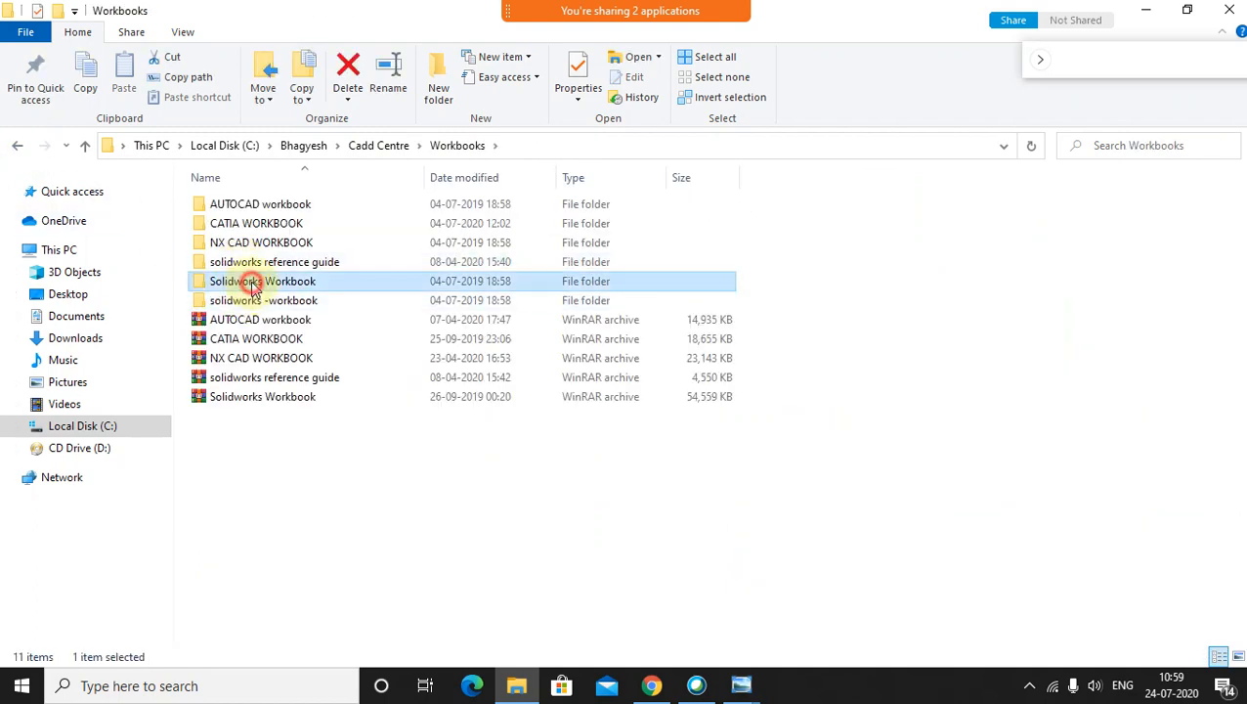
pyautogui.doubleClick(247, 281)
pyautogui.doubleClick(229, 243)
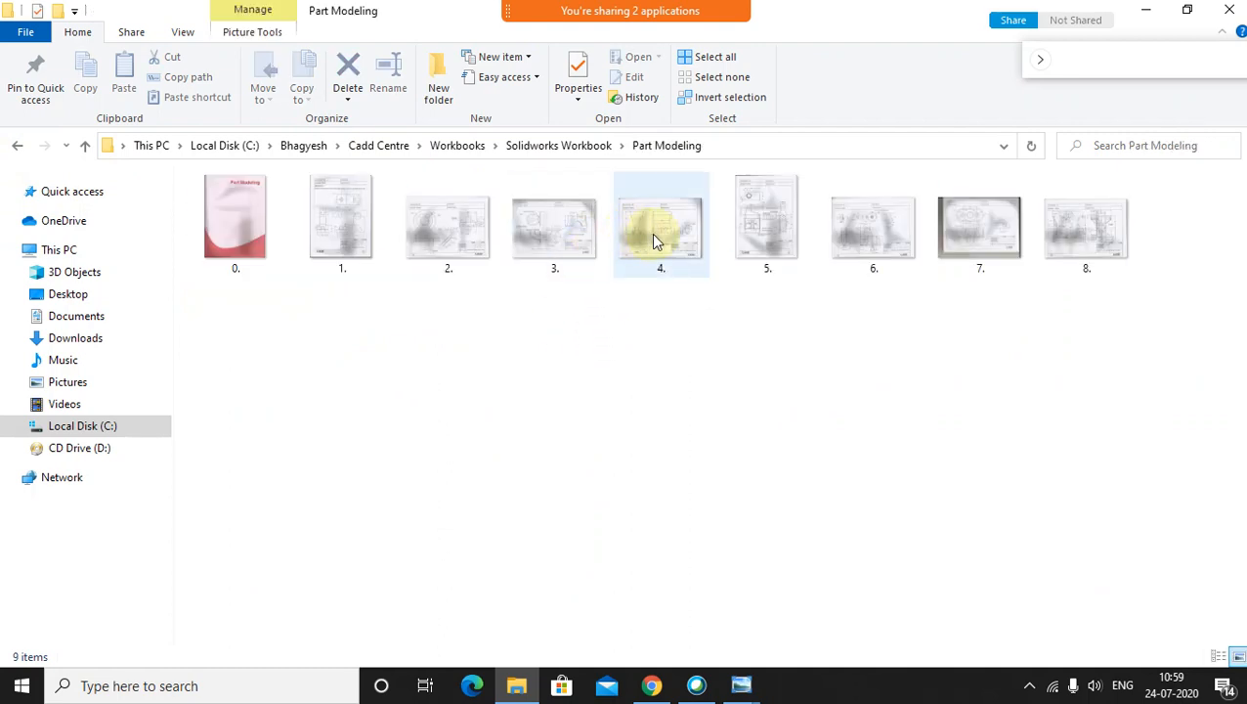
# Step: Upload drawing image 4. from the Part Modeling folder to the Practice folder in Google Drive and check it there
pyautogui.moveTo(655, 239); pyautogui.dragTo(837, 316)
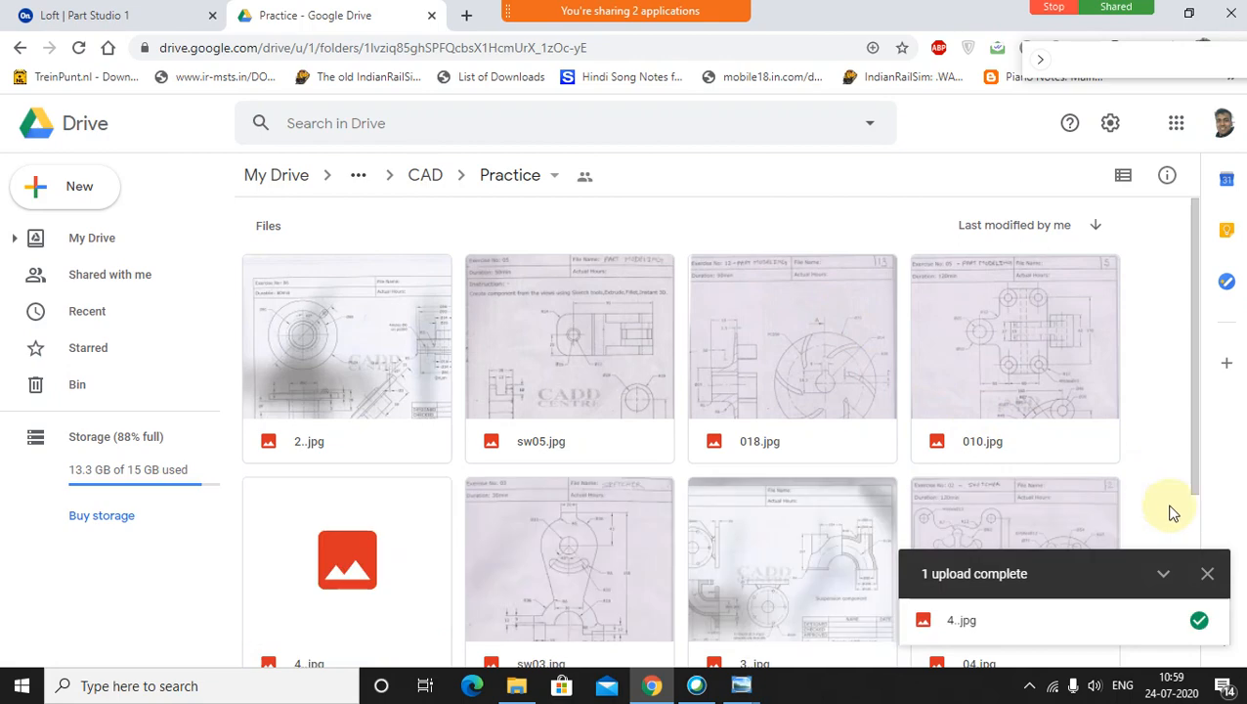
pyautogui.click(1206, 572)
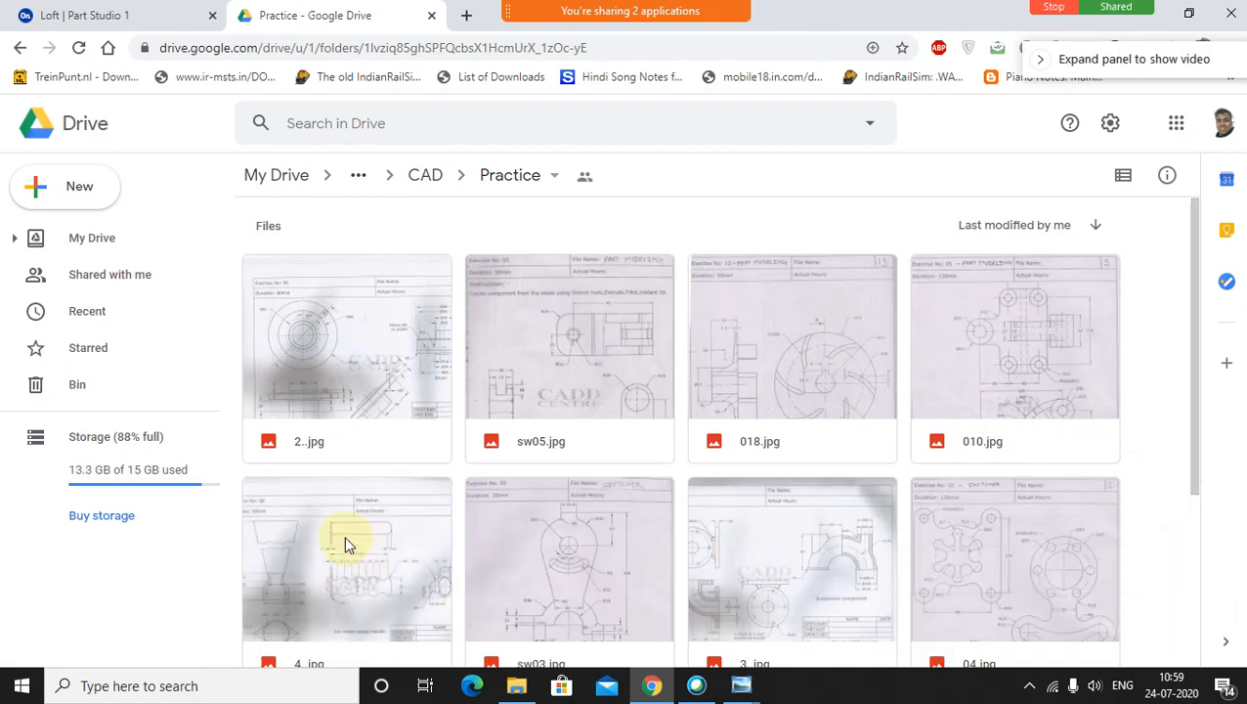
pyautogui.scroll(-1, 328, 548)
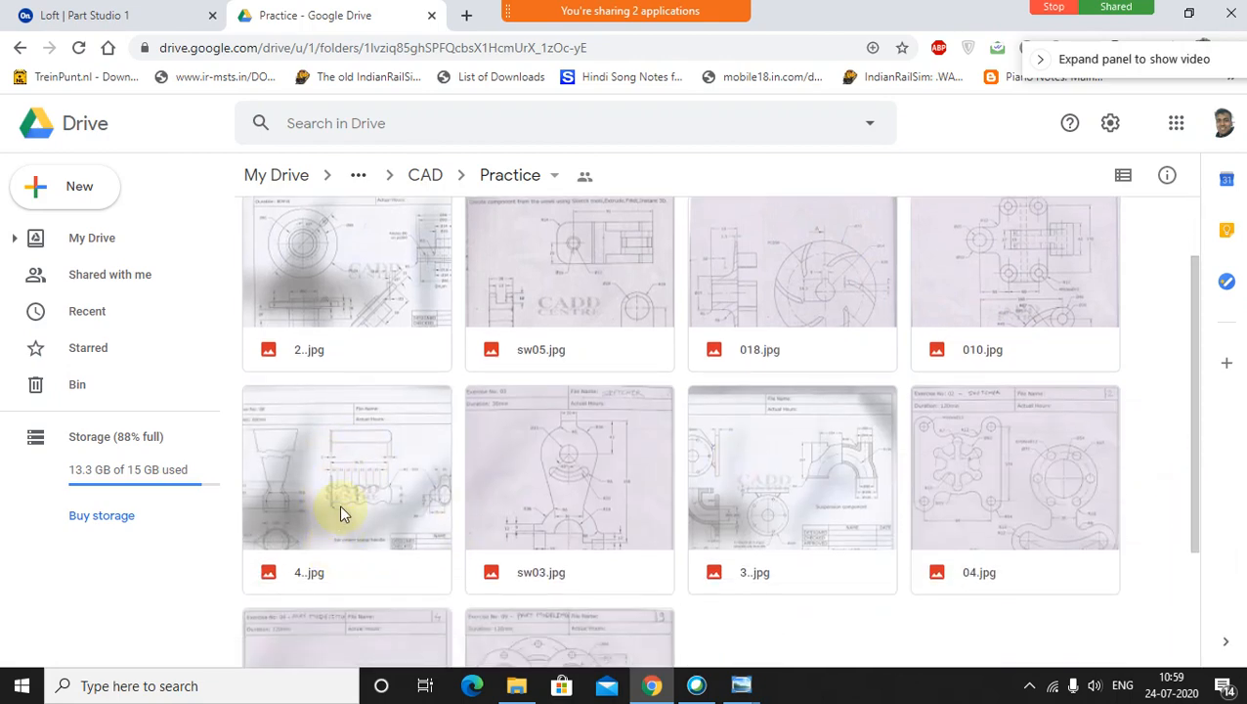
pyautogui.scroll(1, 339, 504)
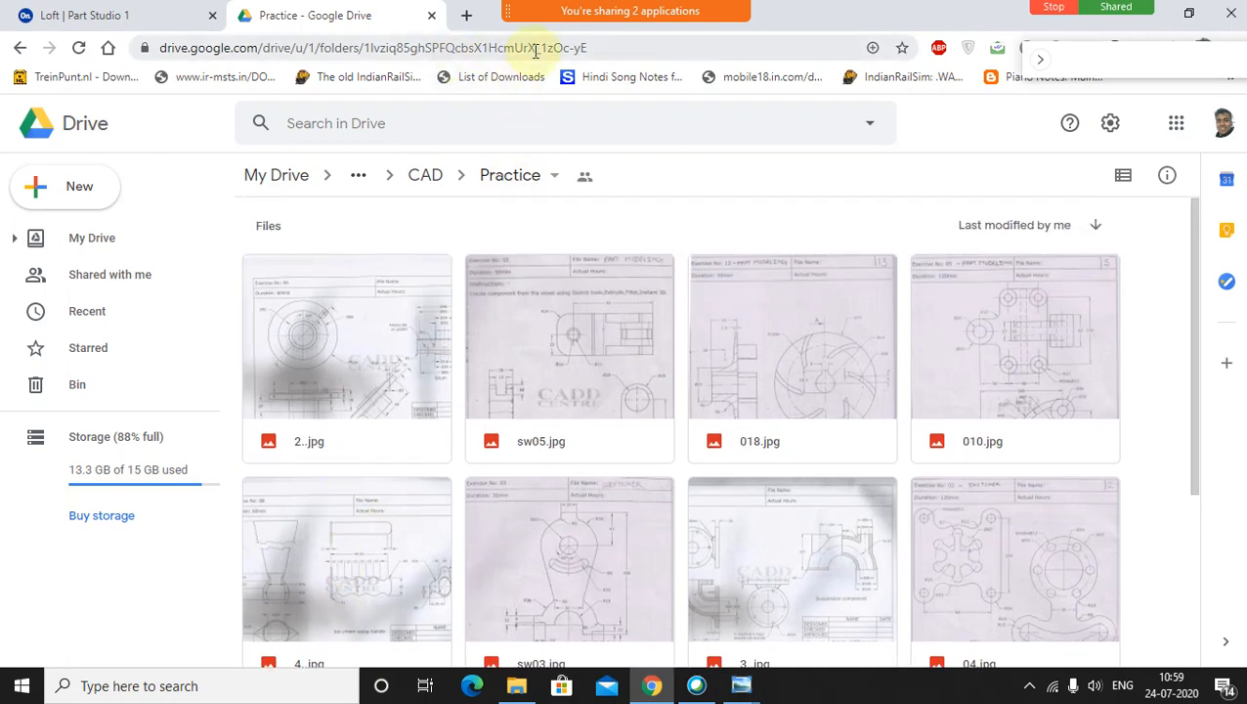
# Step: Return to the Loft document in Onshape, and bring up drawing 4 in Windows Photo Viewer to review the wedge views
pyautogui.click(53, 11)
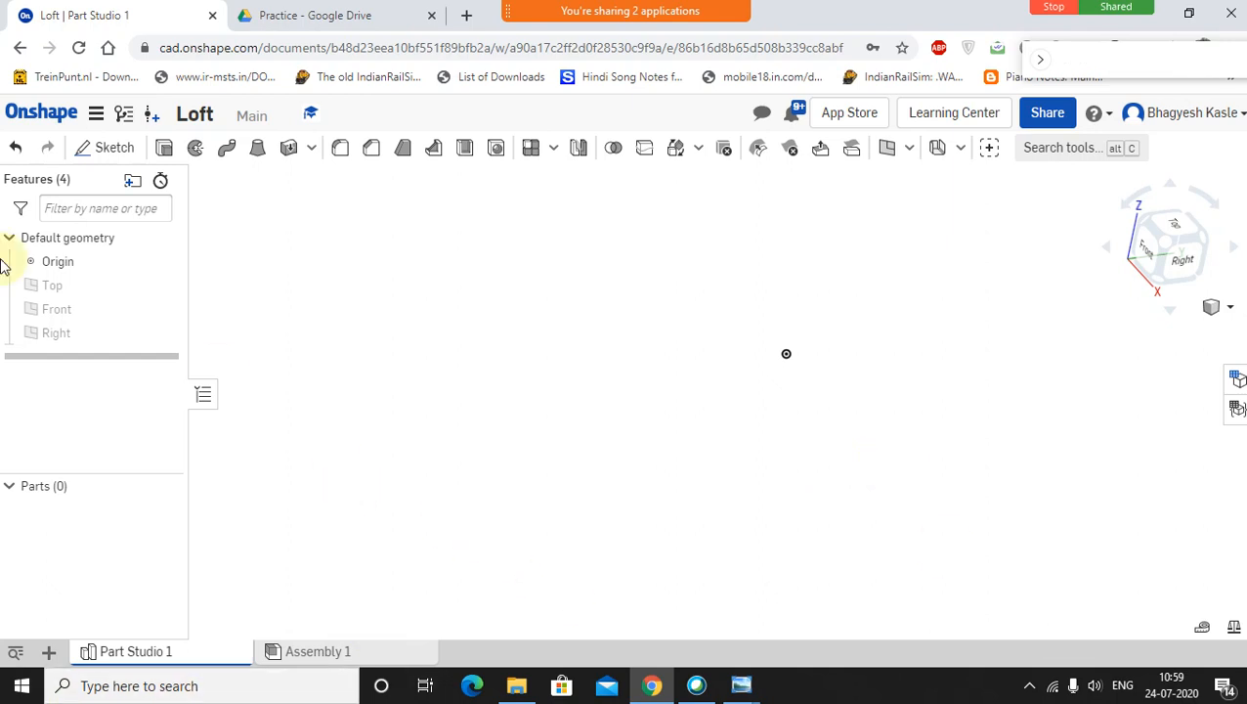
pyautogui.moveTo(741, 685)
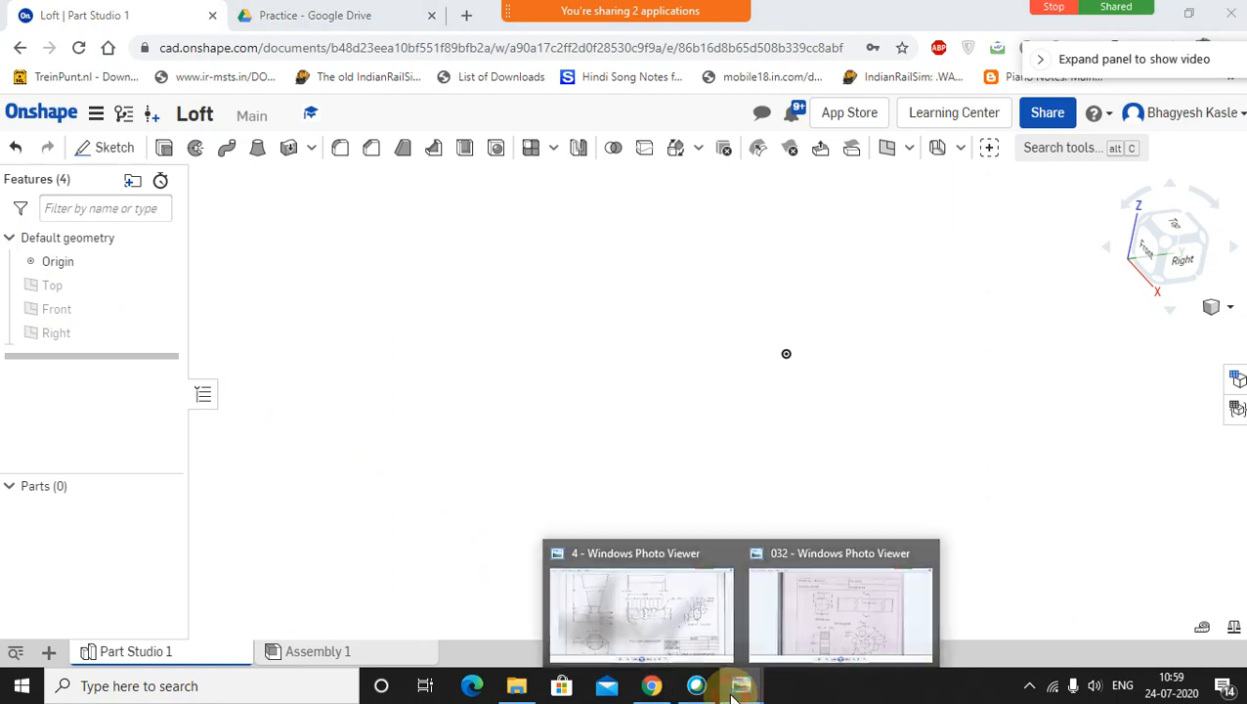
pyautogui.click(645, 597)
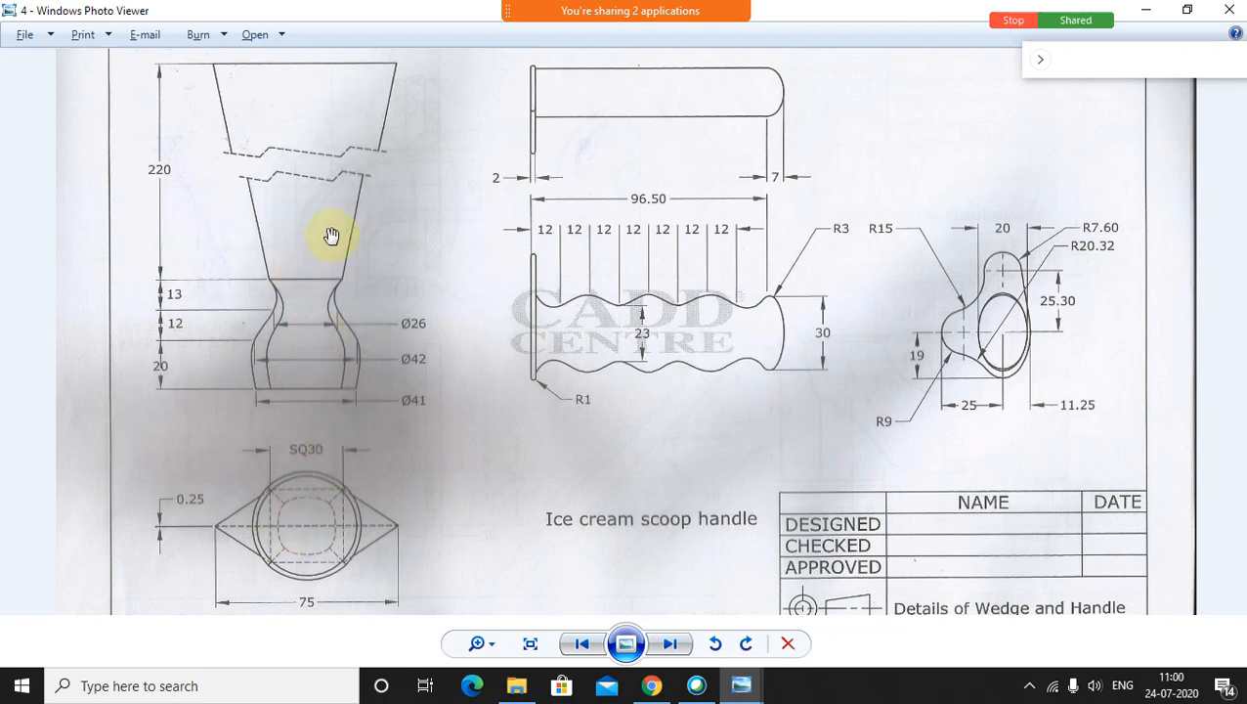
# Step: Switch to the Loft document in Onshape and start a sketch on the Front plane, viewed normal to it
pyautogui.click(651, 685)
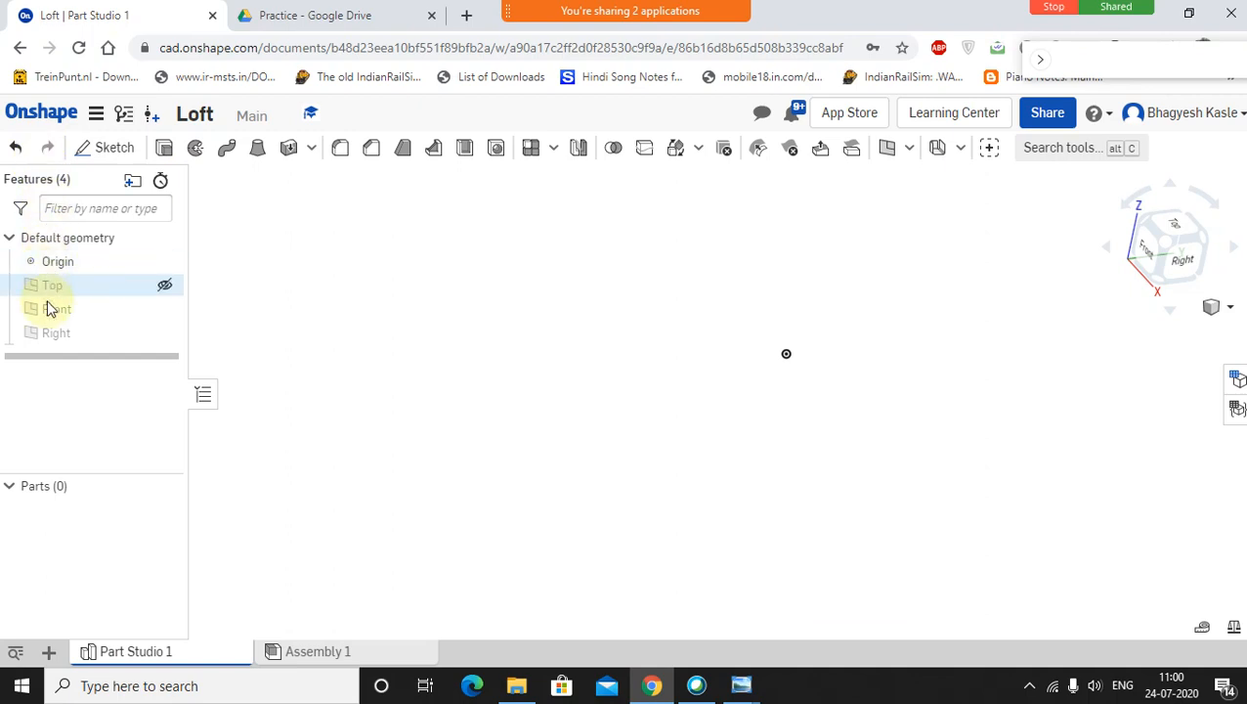
pyautogui.click(51, 309)
pyautogui.rightClick(52, 311)
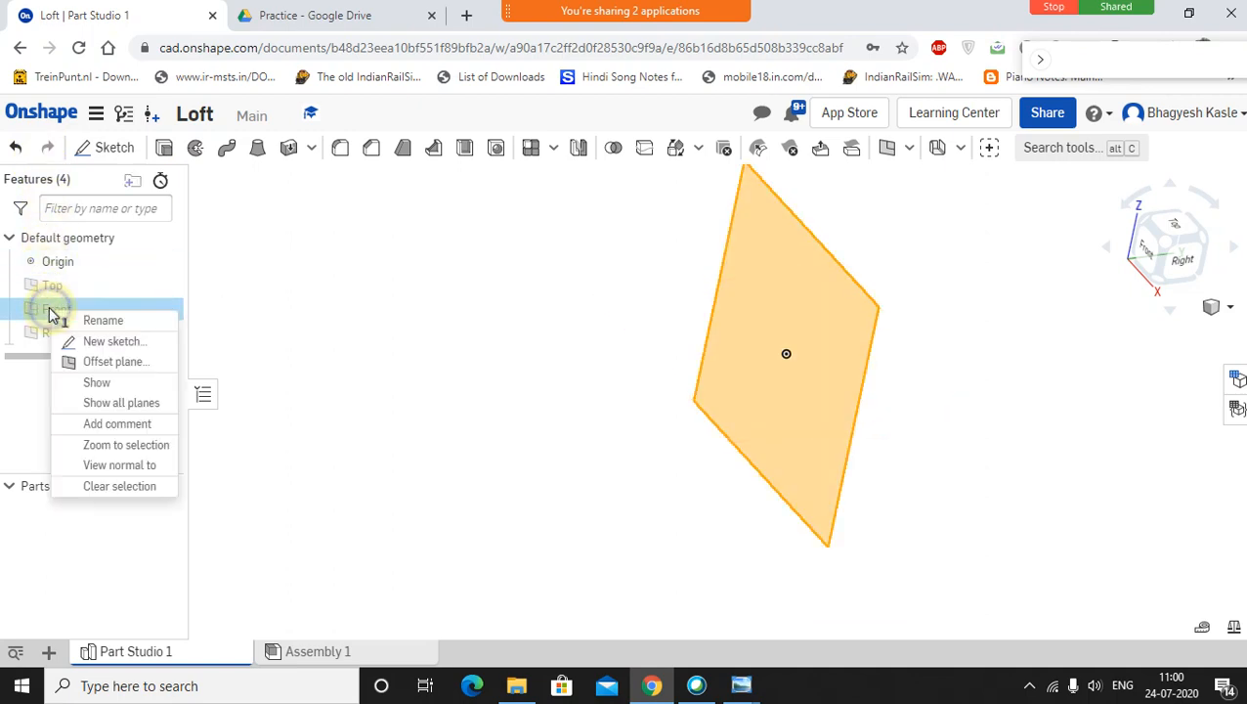
pyautogui.click(98, 341)
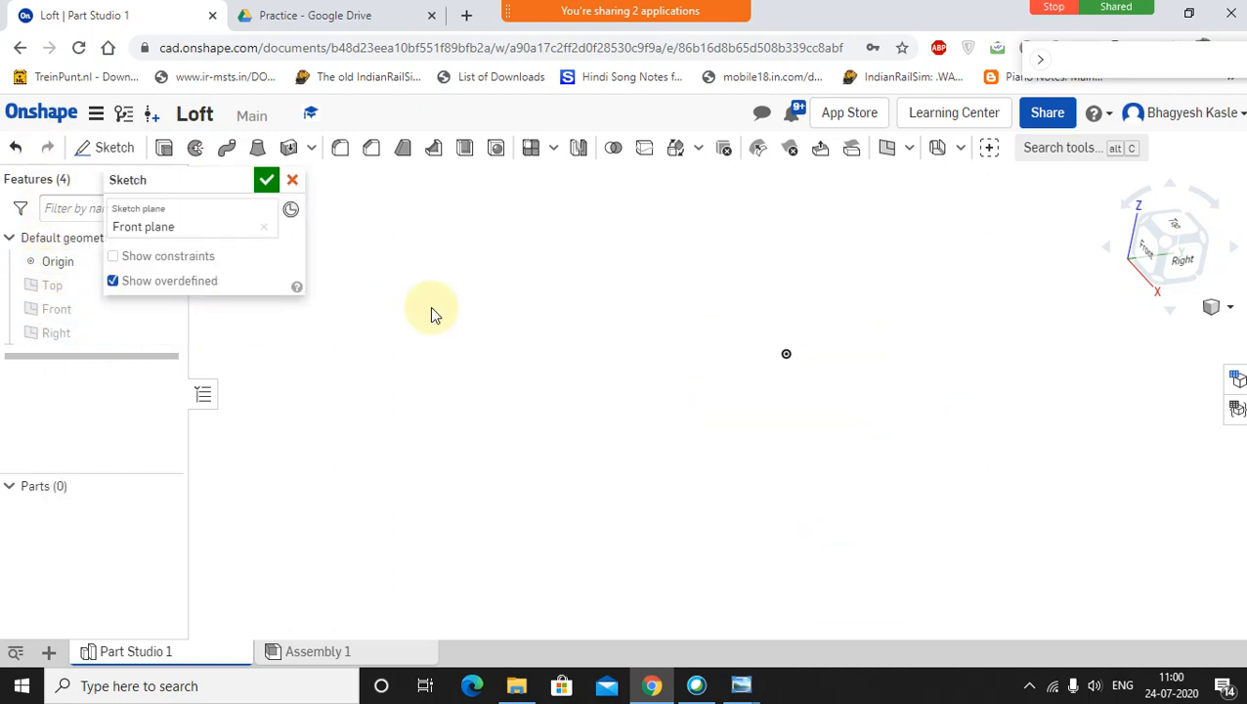
pyautogui.rightClick(40, 315)
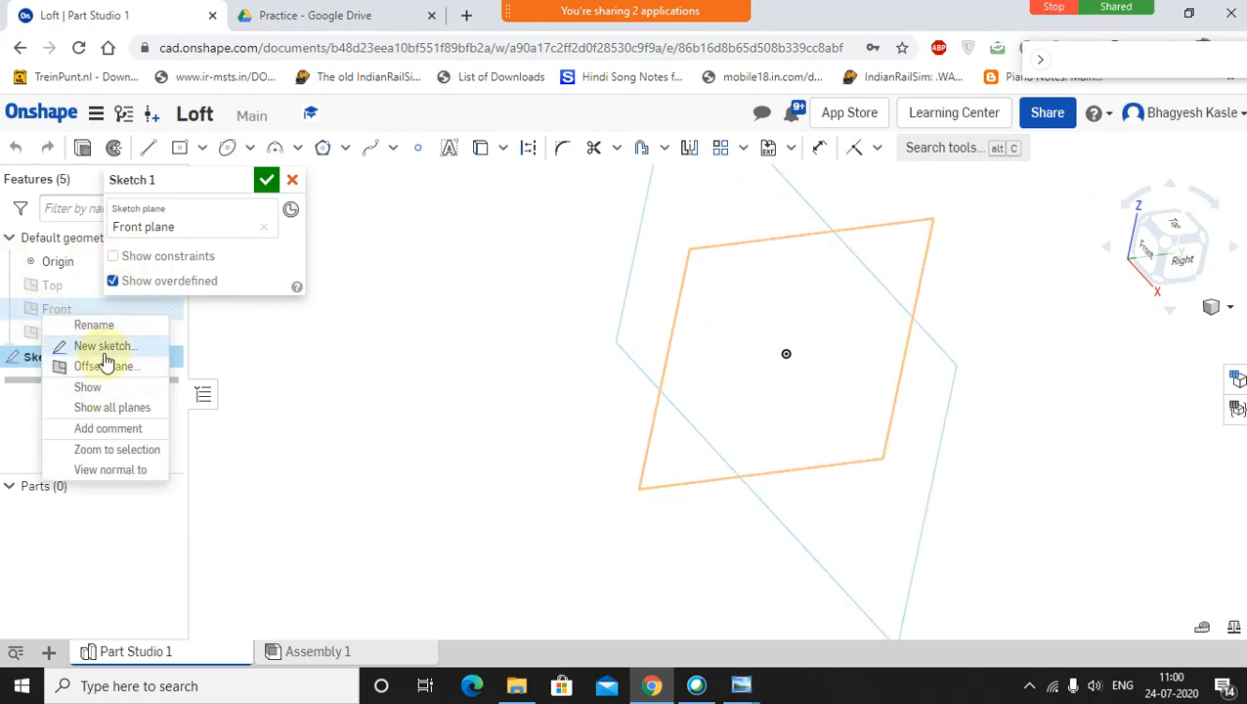
pyautogui.click(91, 468)
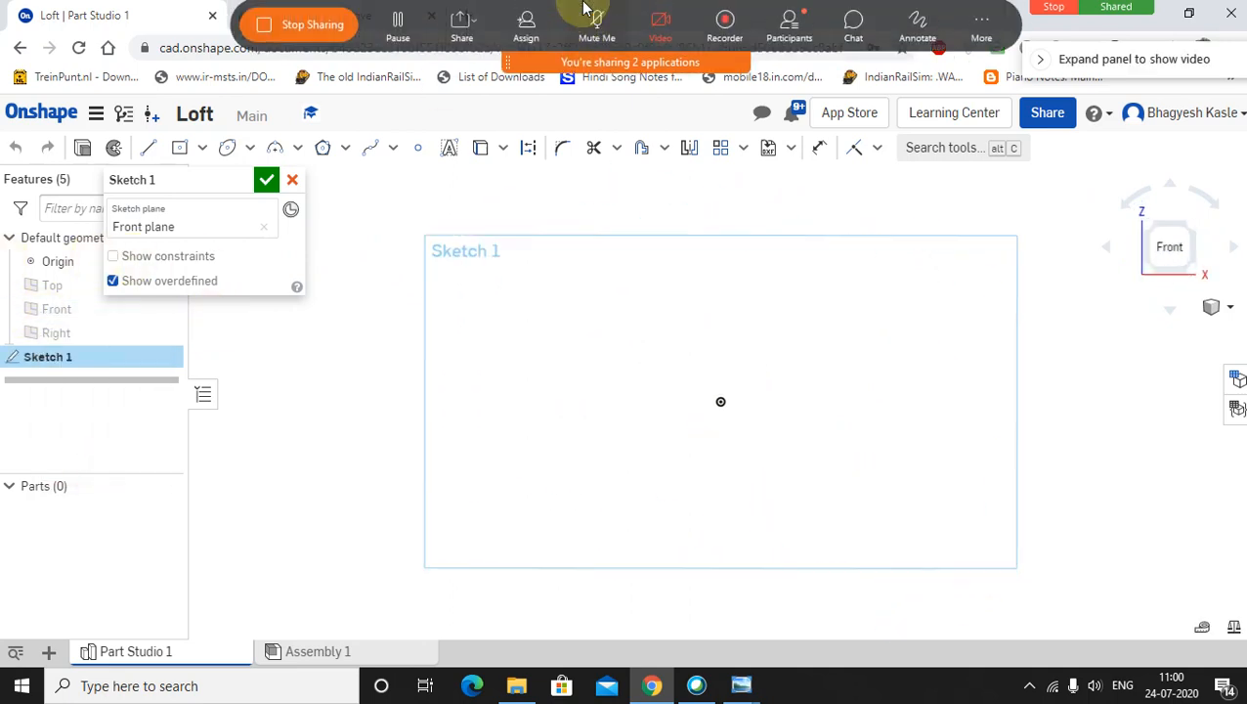
# Step: Close image 032 in Windows Photo Viewer and check the wedge's base diameter in drawing 4
pyautogui.moveTo(739, 679)
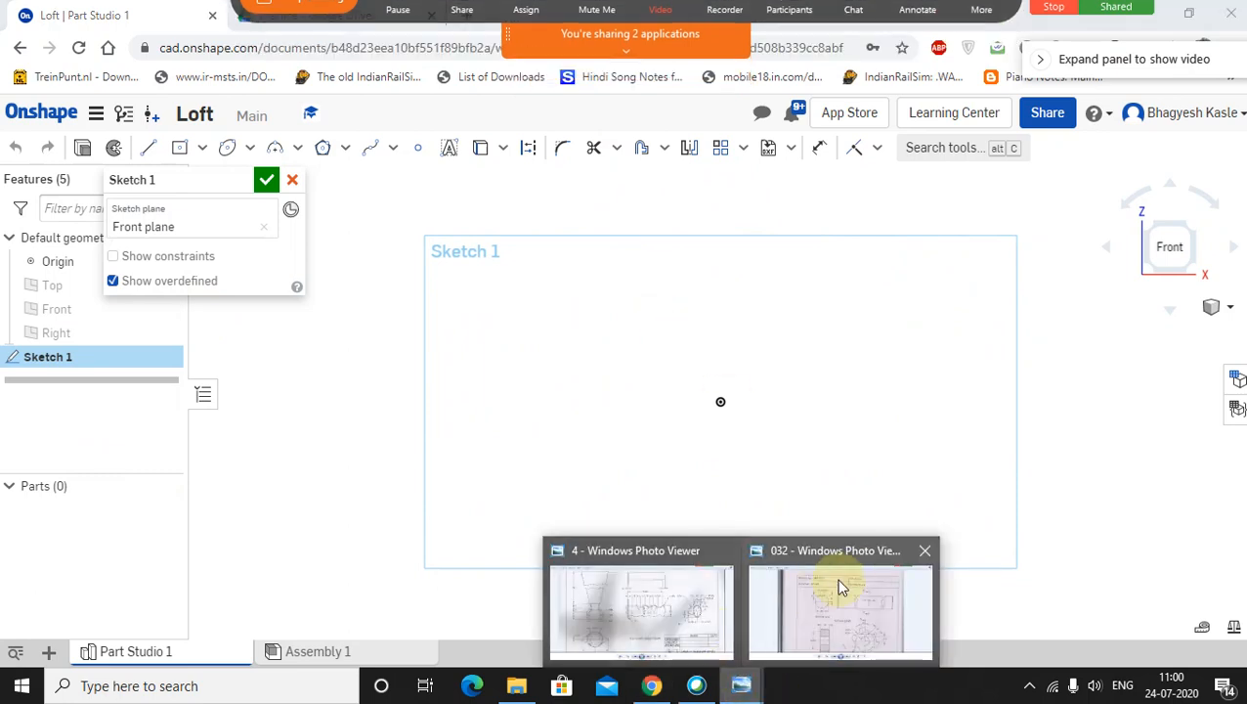
pyautogui.click(924, 550)
pyautogui.click(782, 567)
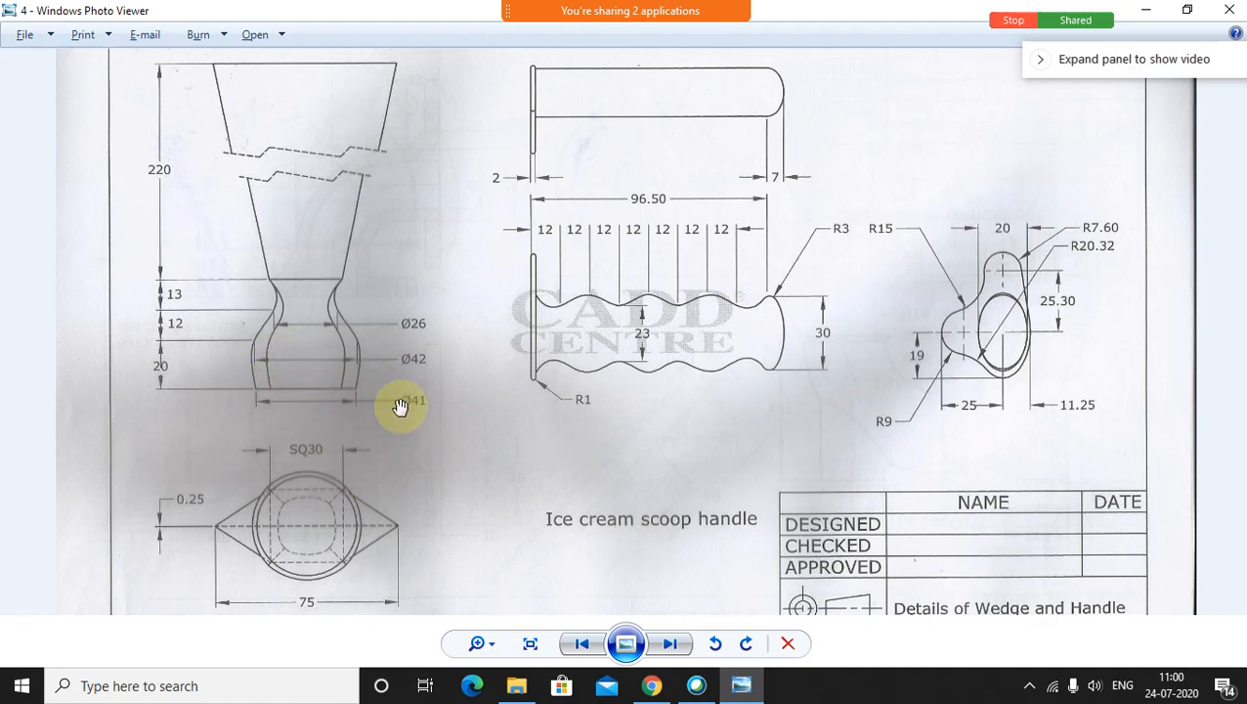
# Step: Return to Onshape and draw a center point circle on the origin, about 79 mm in diameter
pyautogui.click(652, 682)
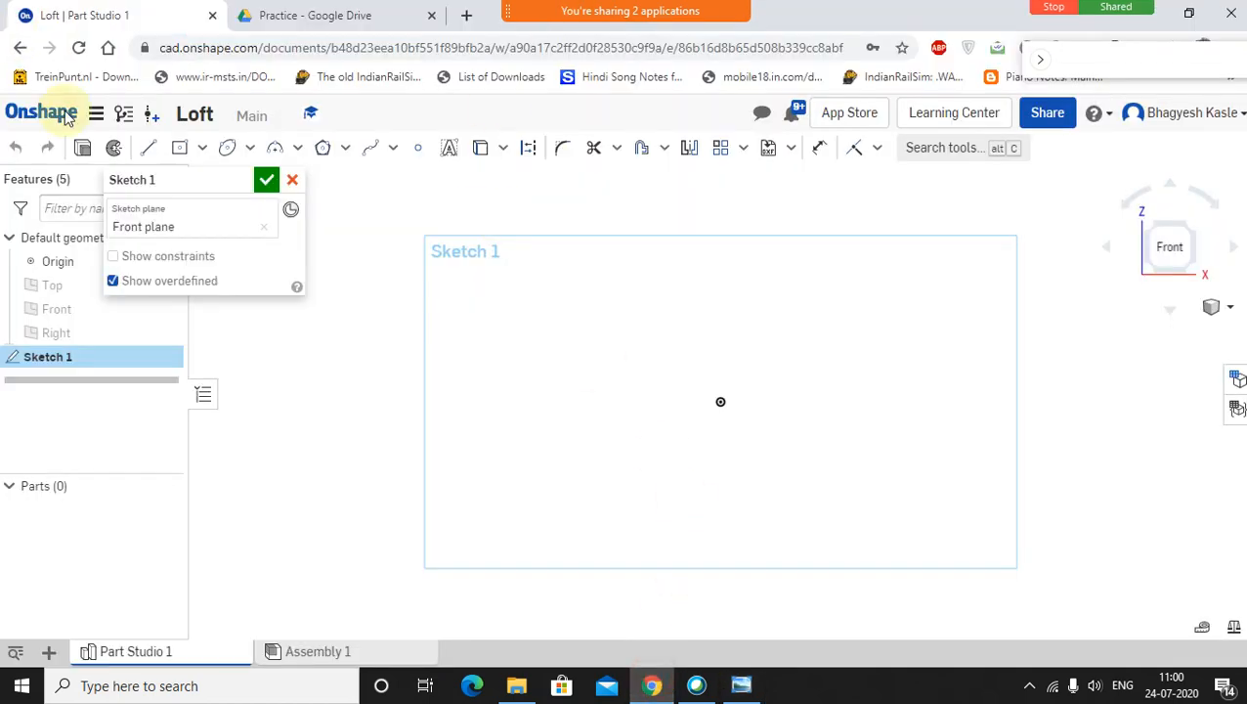
pyautogui.click(248, 148)
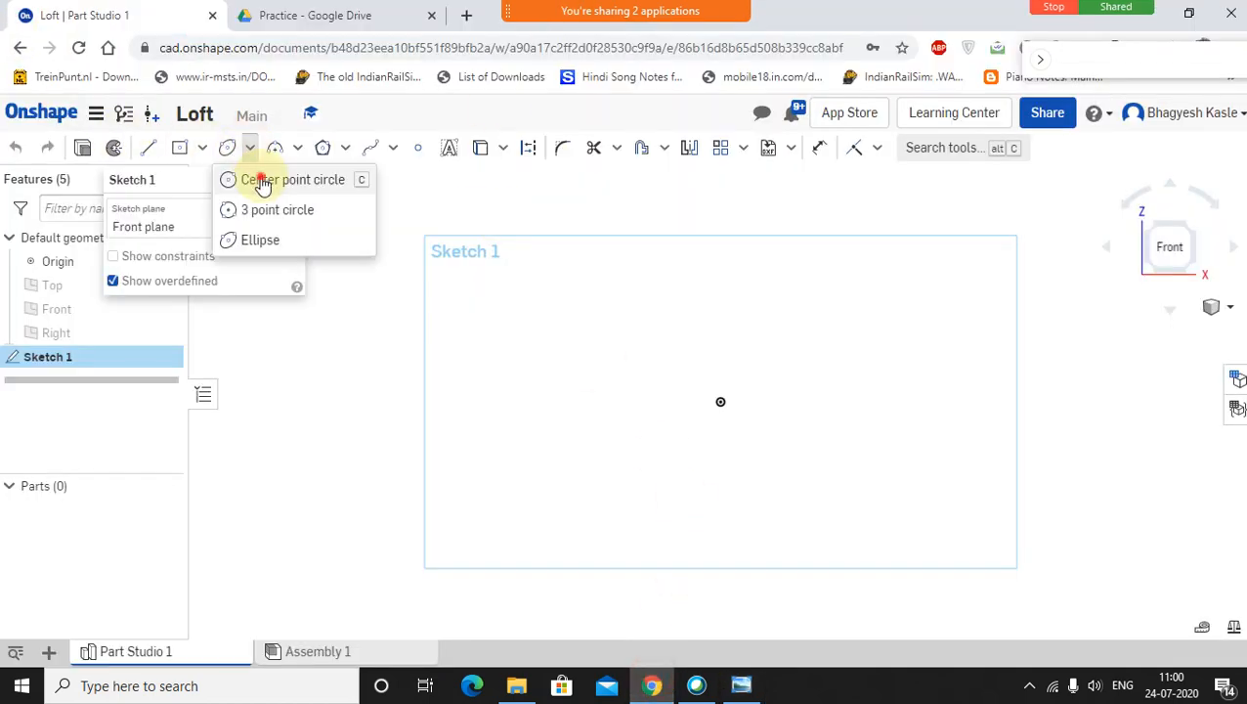
pyautogui.click(257, 178)
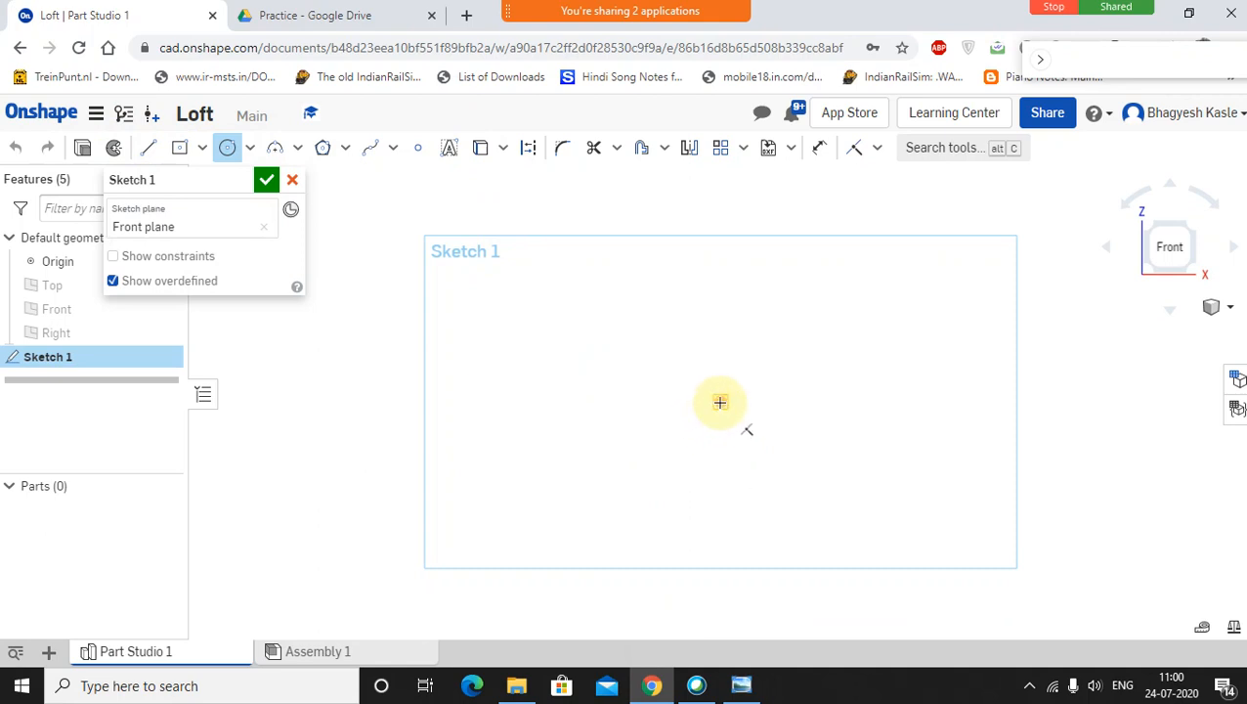
pyautogui.click(719, 401)
pyautogui.click(746, 332)
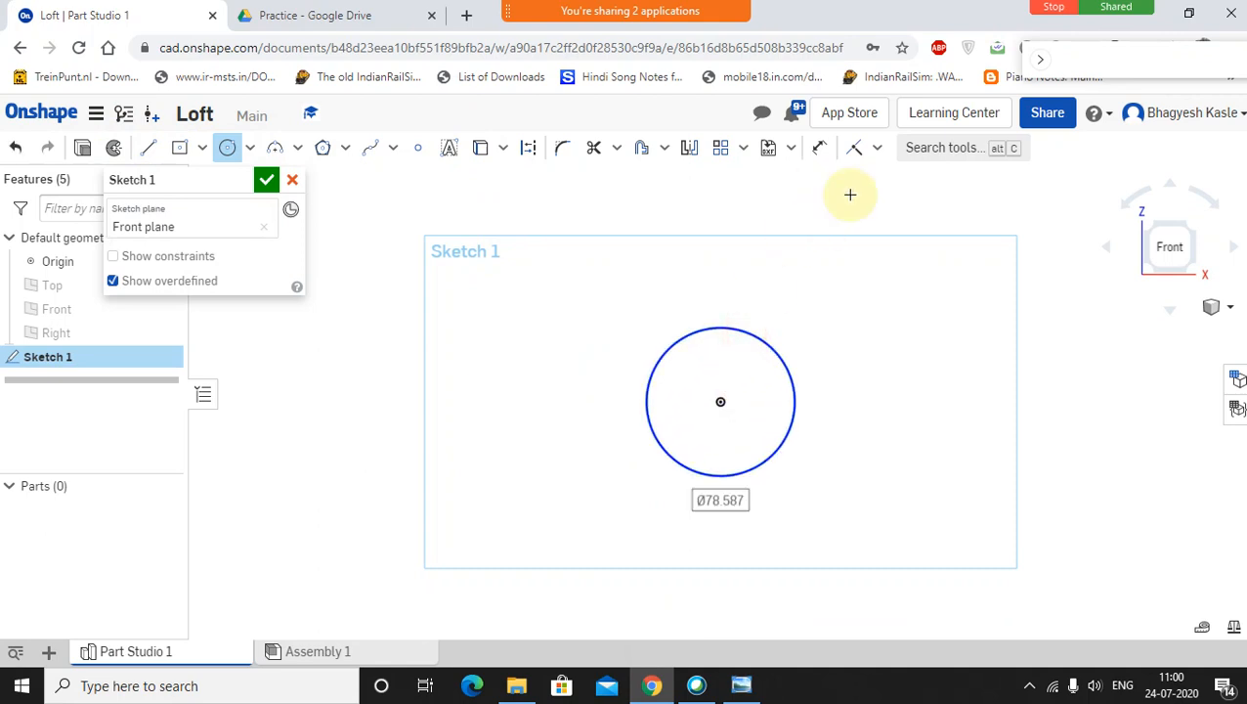
# Step: Dimension the circle's diameter to 41 mm and finish the sketch on the Front plane
pyautogui.click(819, 148)
pyautogui.click(657, 360)
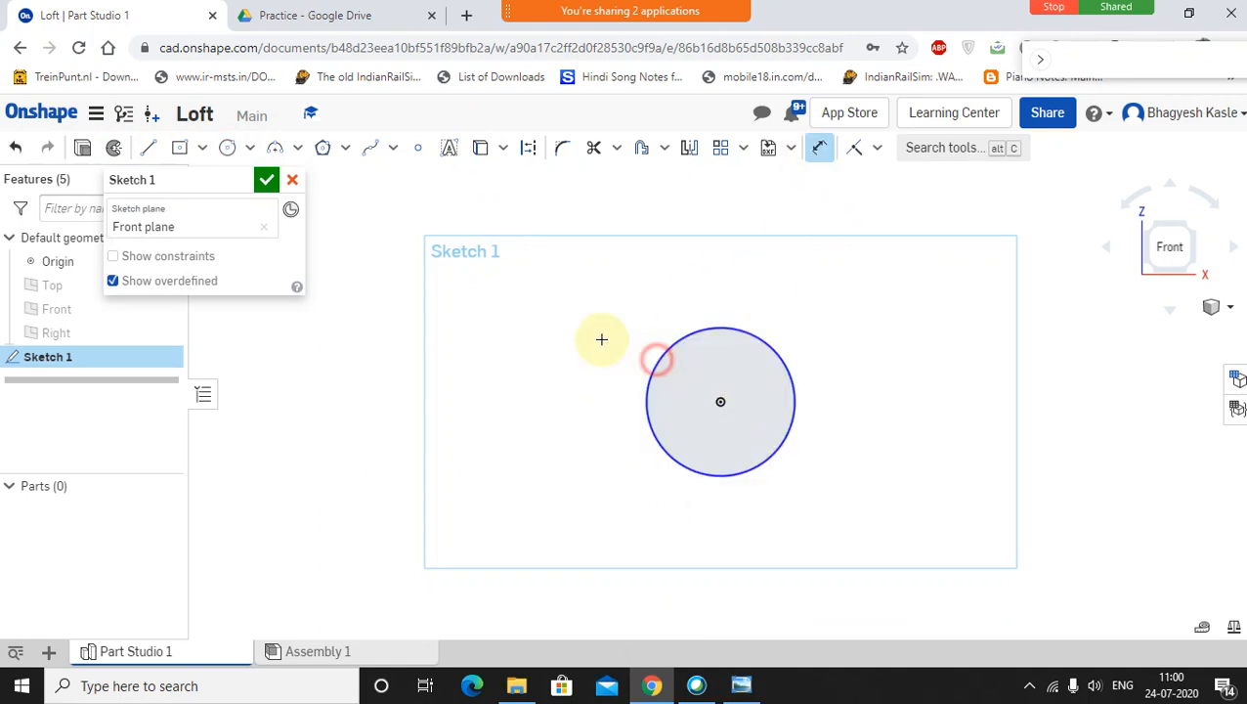
pyautogui.click(551, 316)
pyautogui.write('41')
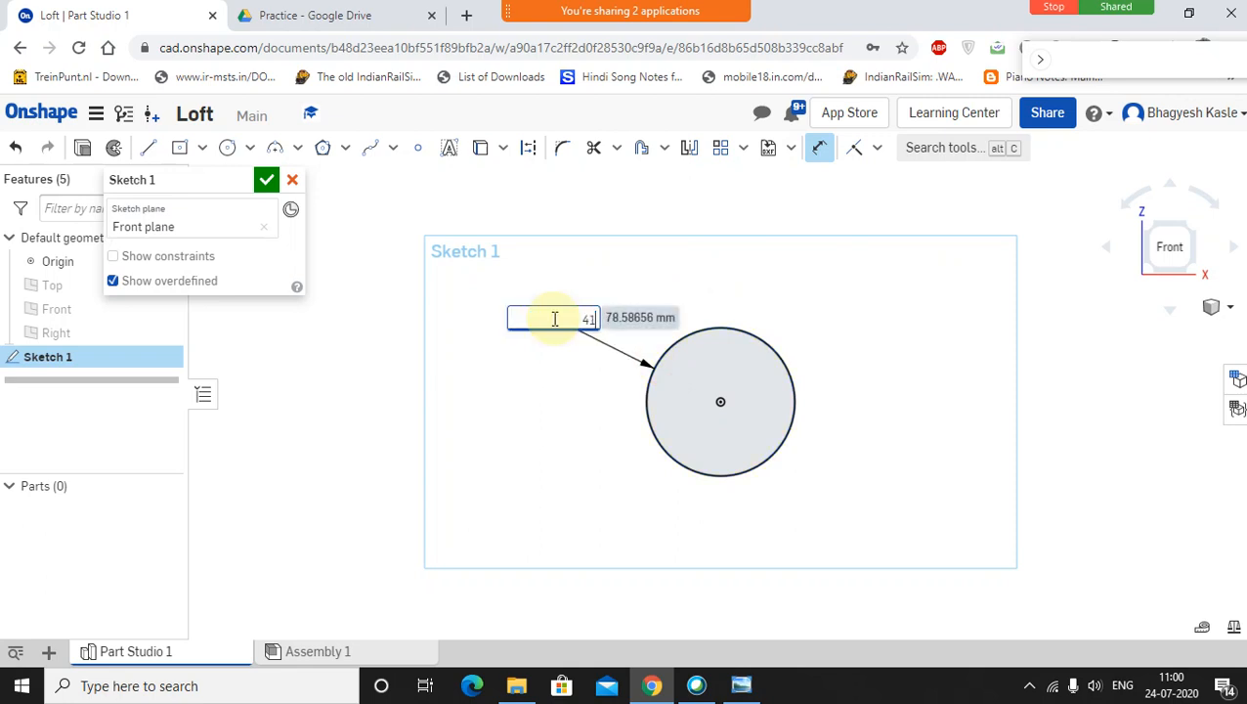
pyautogui.press('Escape')
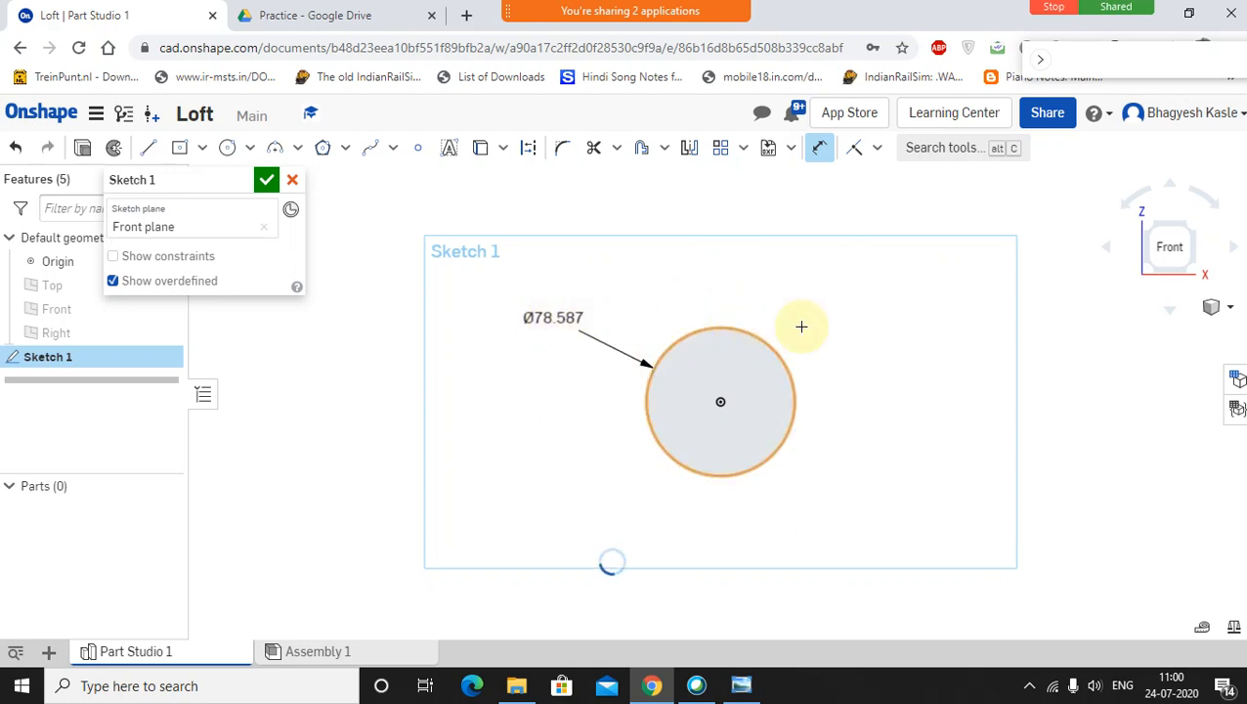
pyautogui.scroll(1, 579, 371)
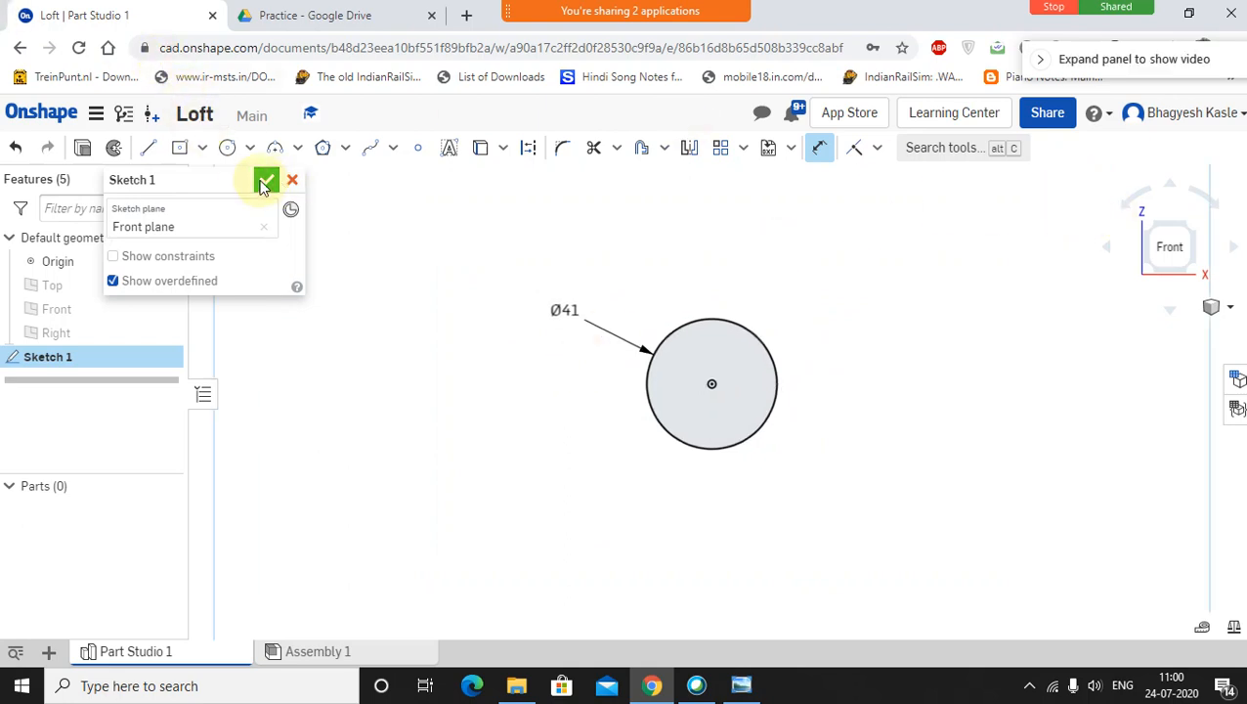
pyautogui.click(265, 182)
# Step: Create a plane offset 20 mm from the Front plane in the opposite direction, checking the distance against drawing 4
pyautogui.scroll(-1, 809, 403)
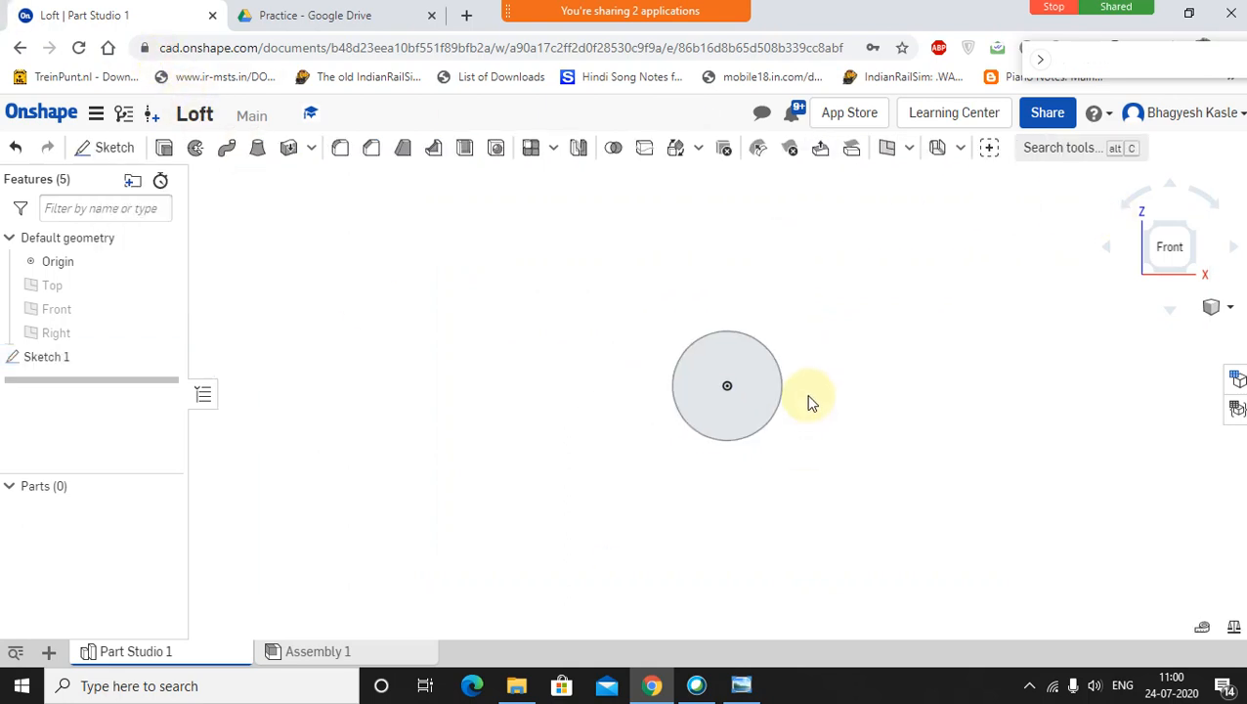
pyautogui.moveTo(809, 403)
pyautogui.mouseDown(button='right')
pyautogui.moveTo(751, 410)
pyautogui.moveTo(801, 418)
pyautogui.mouseUp(button='right')
pyautogui.click(56, 311)
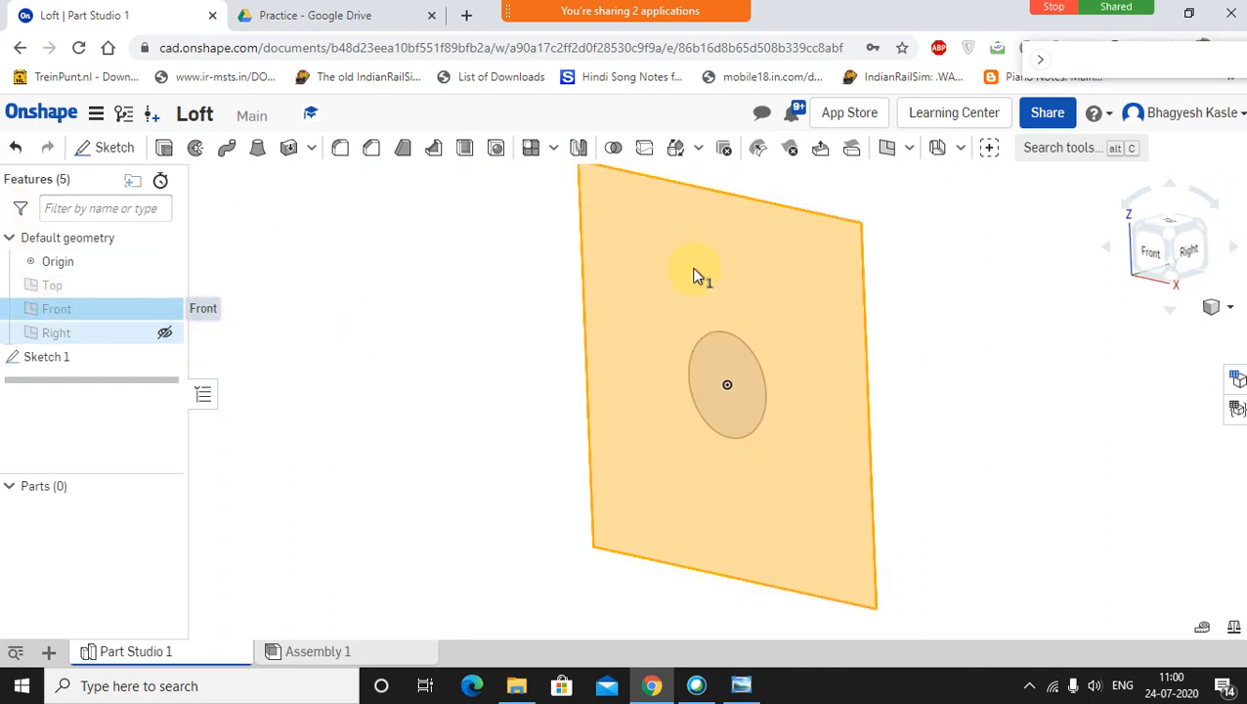
pyautogui.click(885, 155)
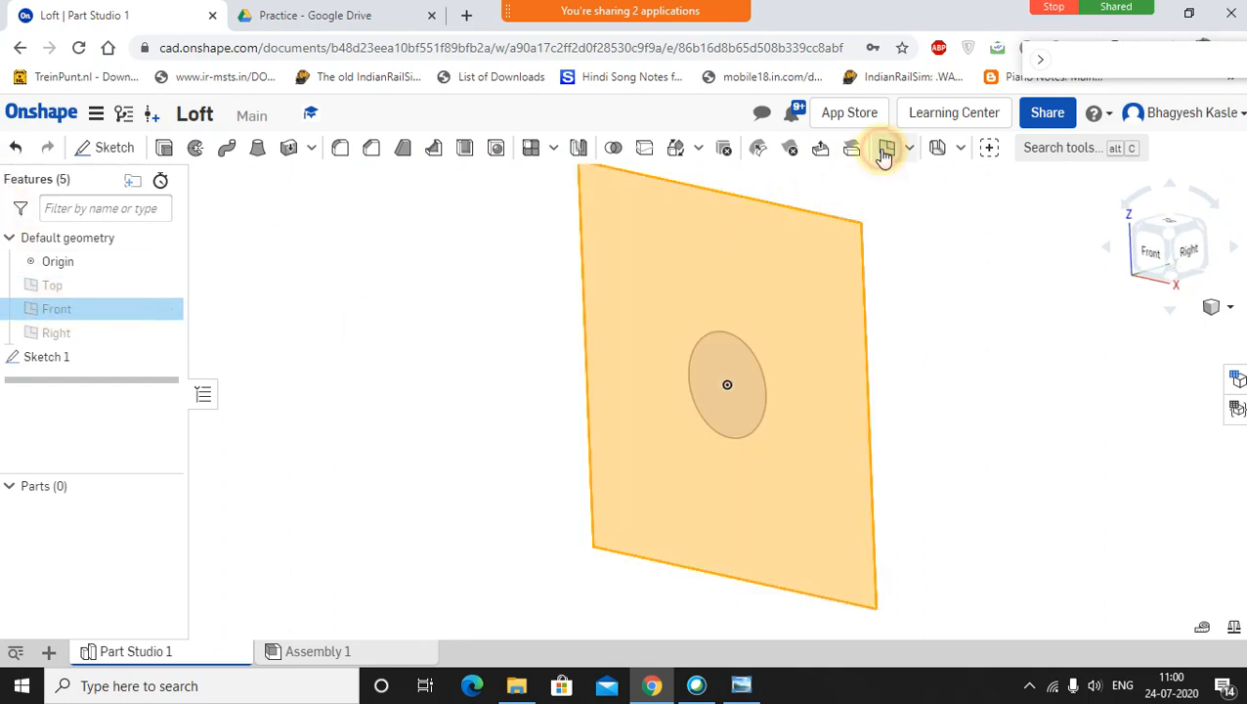
pyautogui.click(742, 684)
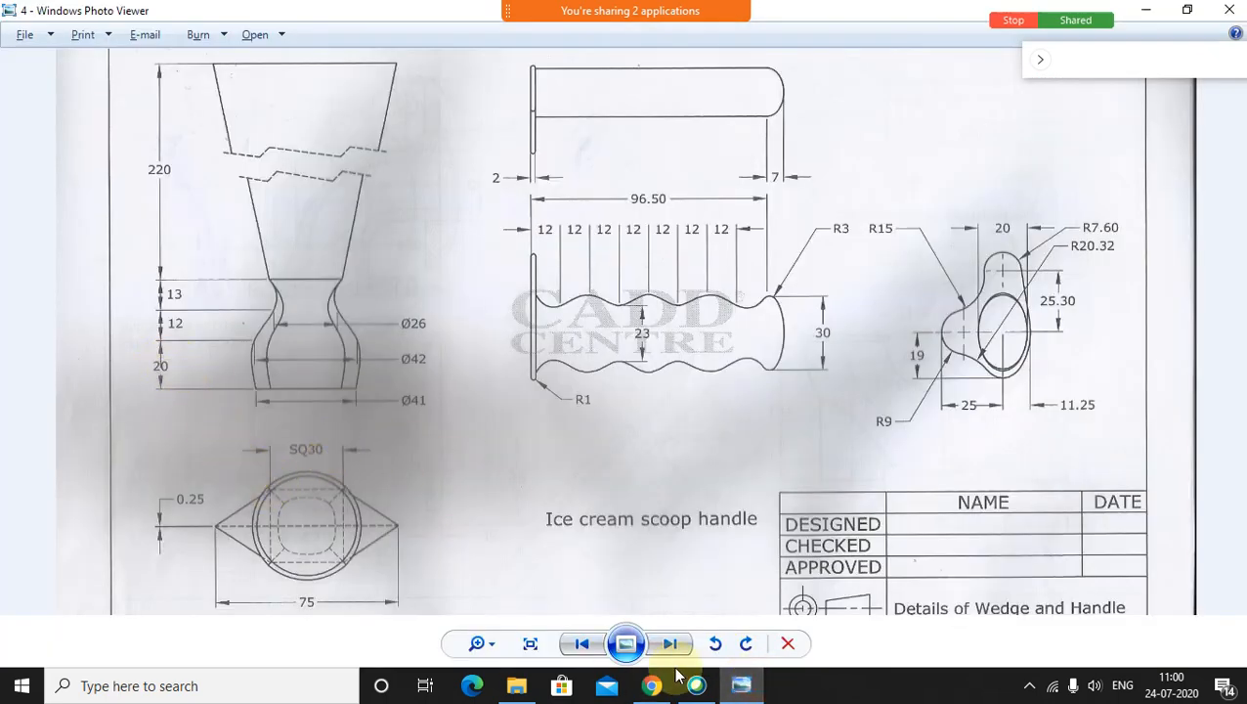
pyautogui.click(651, 685)
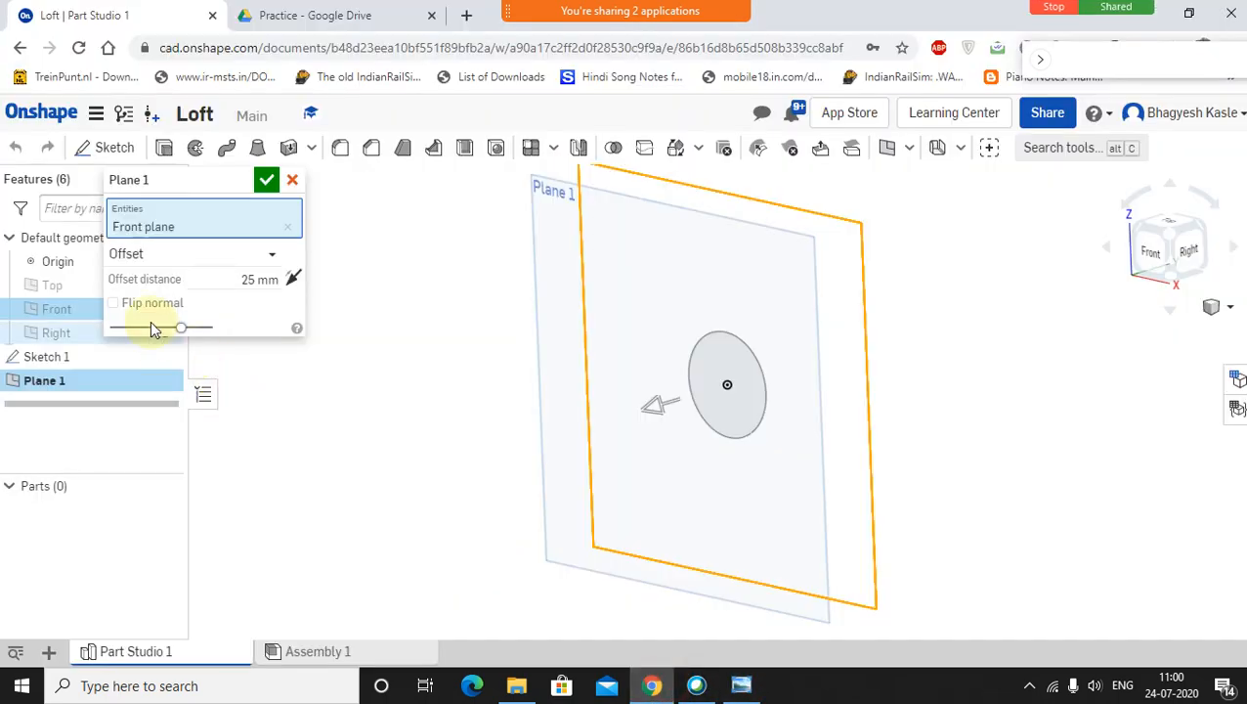
pyautogui.click(257, 280)
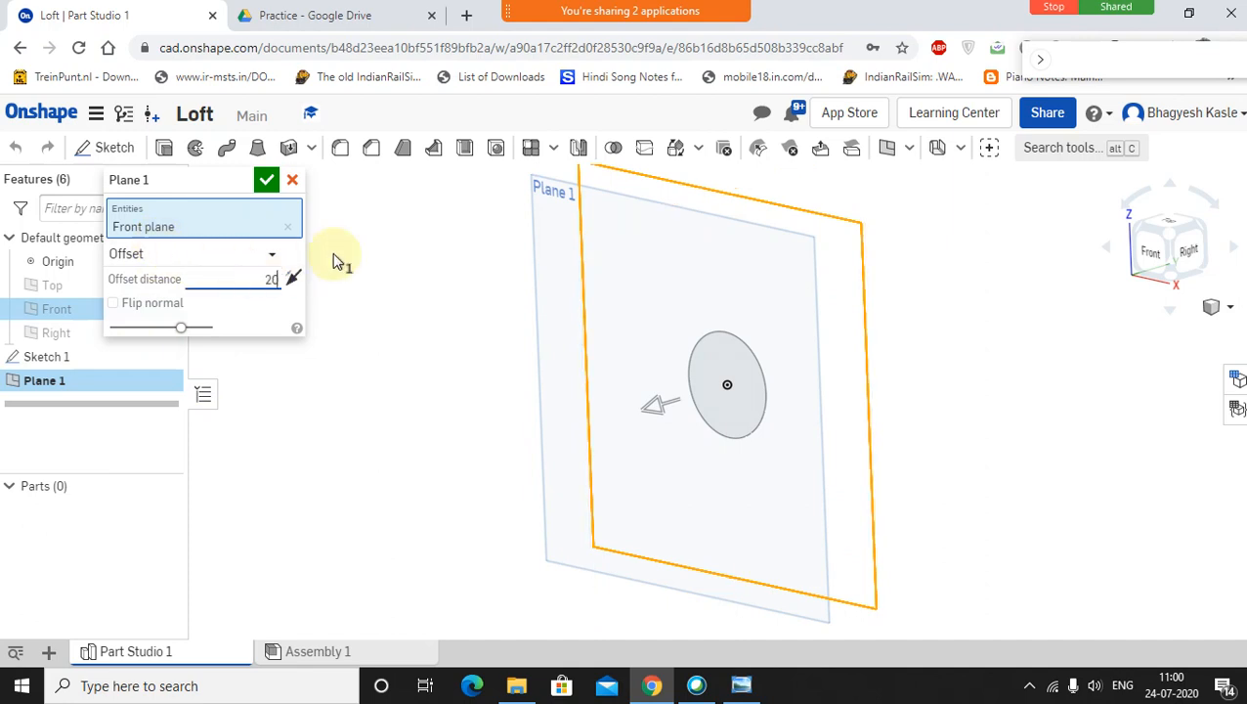
pyautogui.write('20')
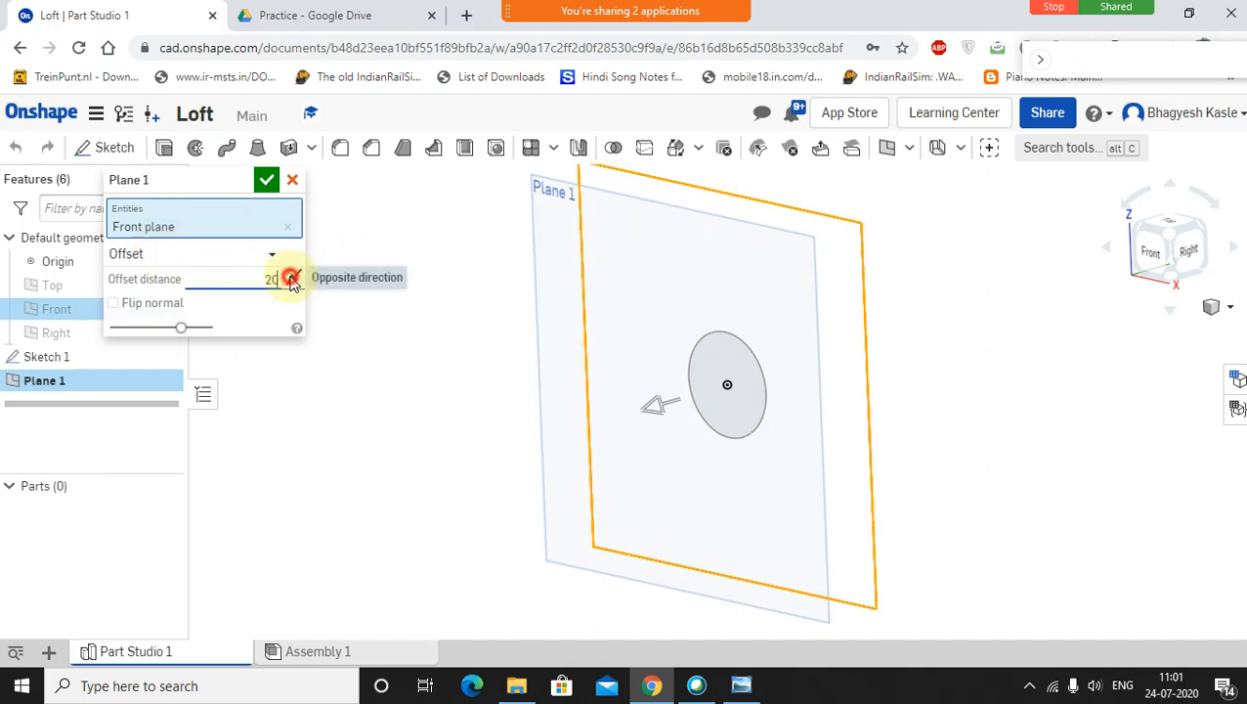
pyautogui.press('Return')
pyautogui.click(292, 281)
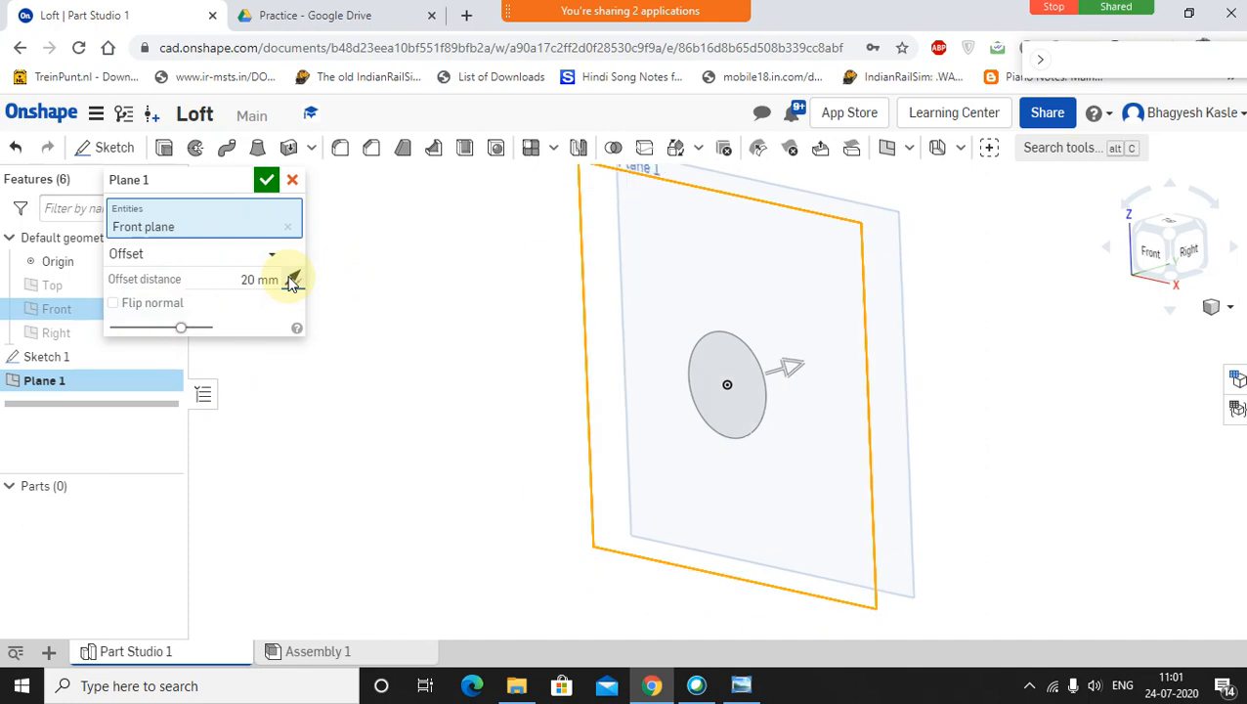
pyautogui.click(266, 181)
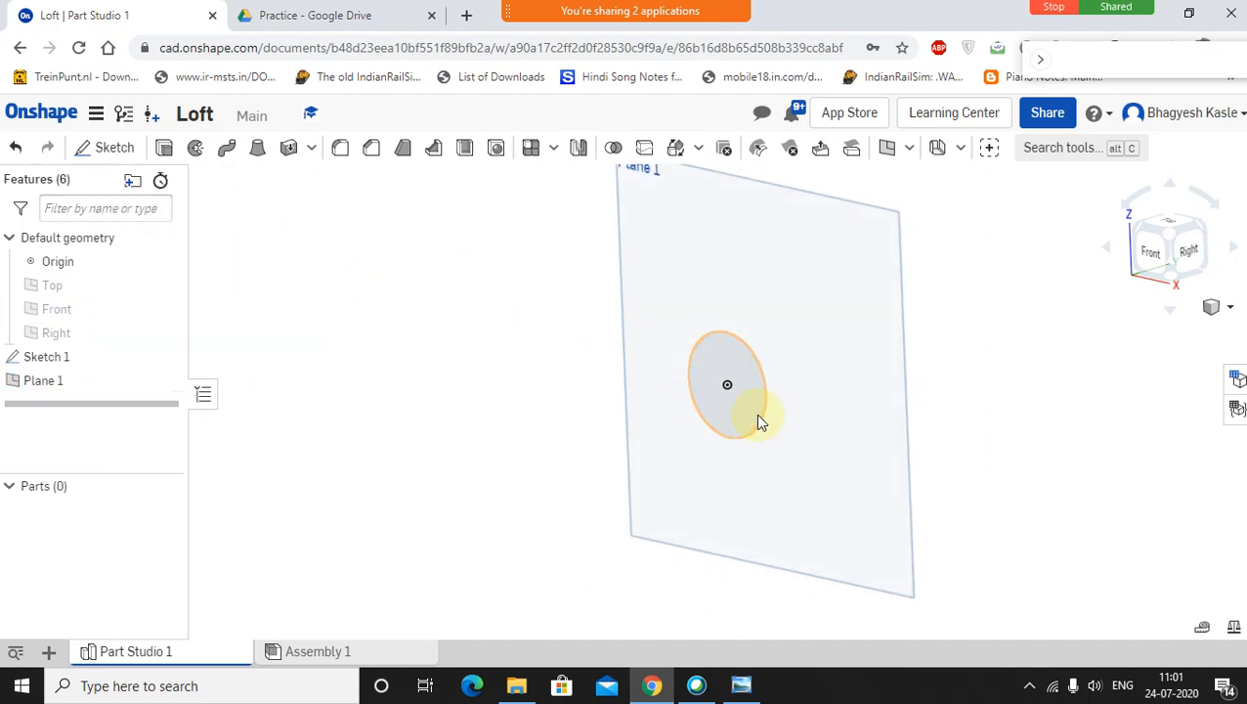
# Step: Start a sketch on the offset plane, viewed normal to it, and check the next wedge diameter in drawing 4
pyautogui.rightClick(809, 279)
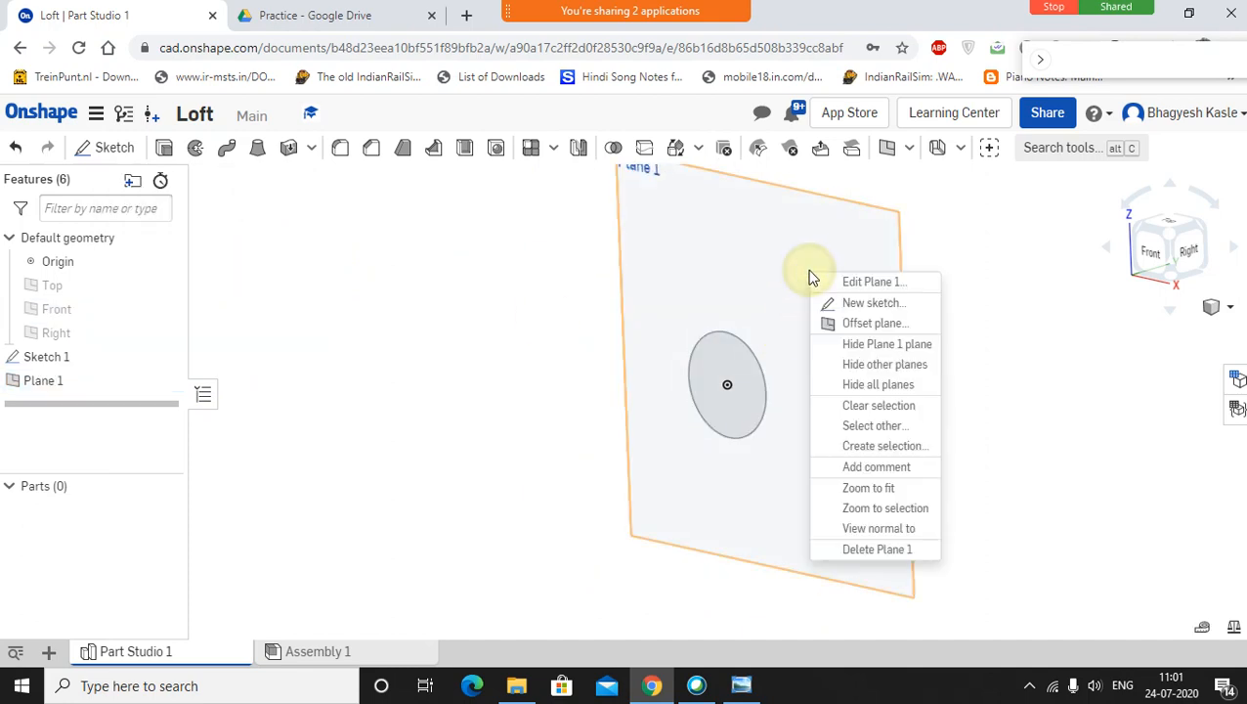
pyautogui.click(853, 305)
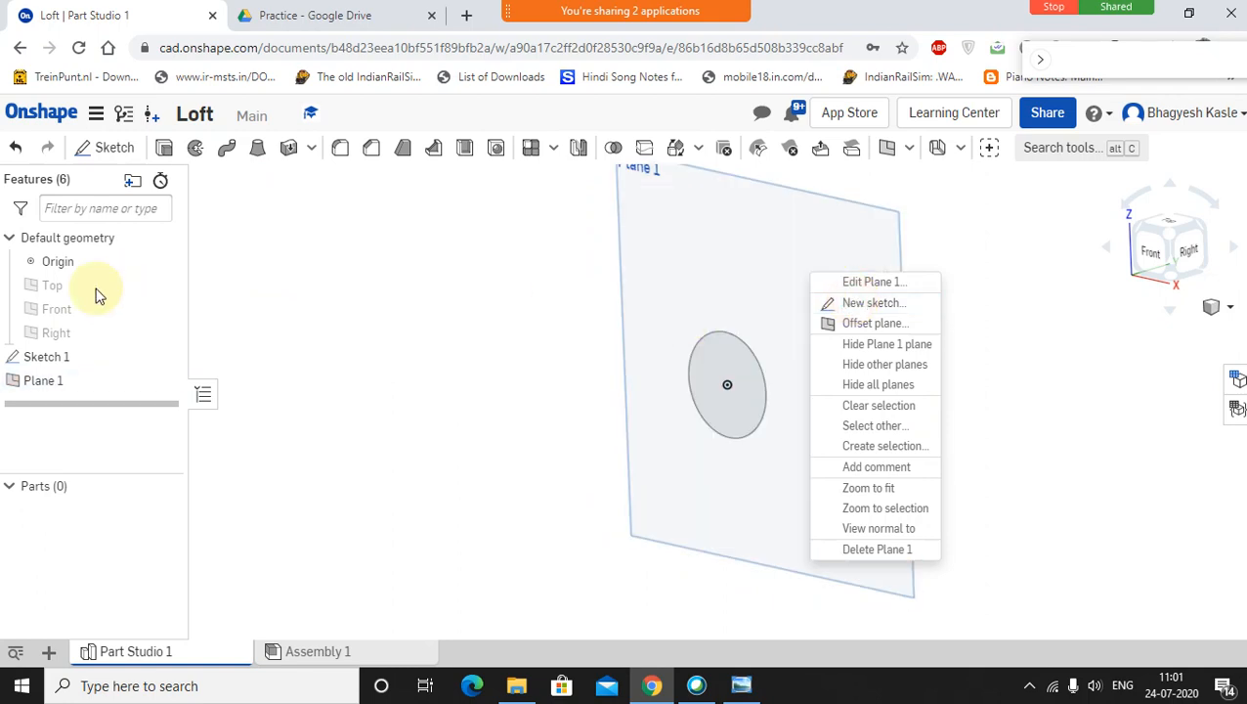
pyautogui.rightClick(44, 380)
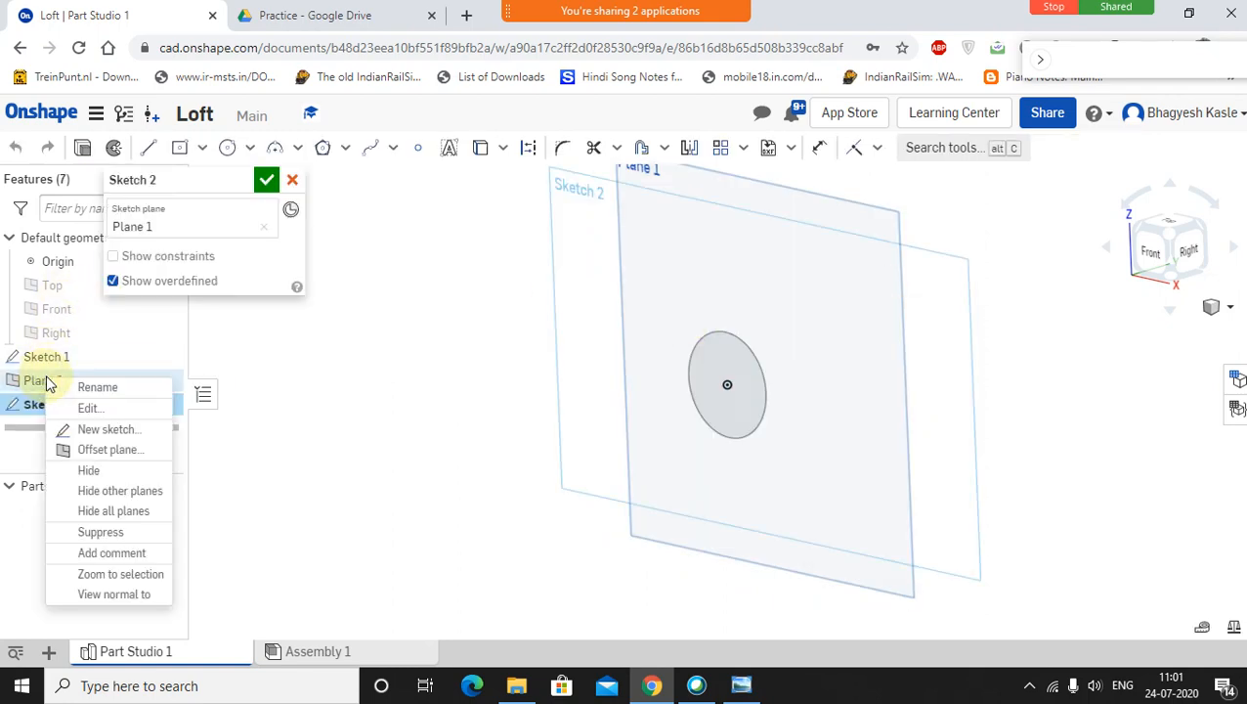
pyautogui.click(110, 593)
pyautogui.click(738, 683)
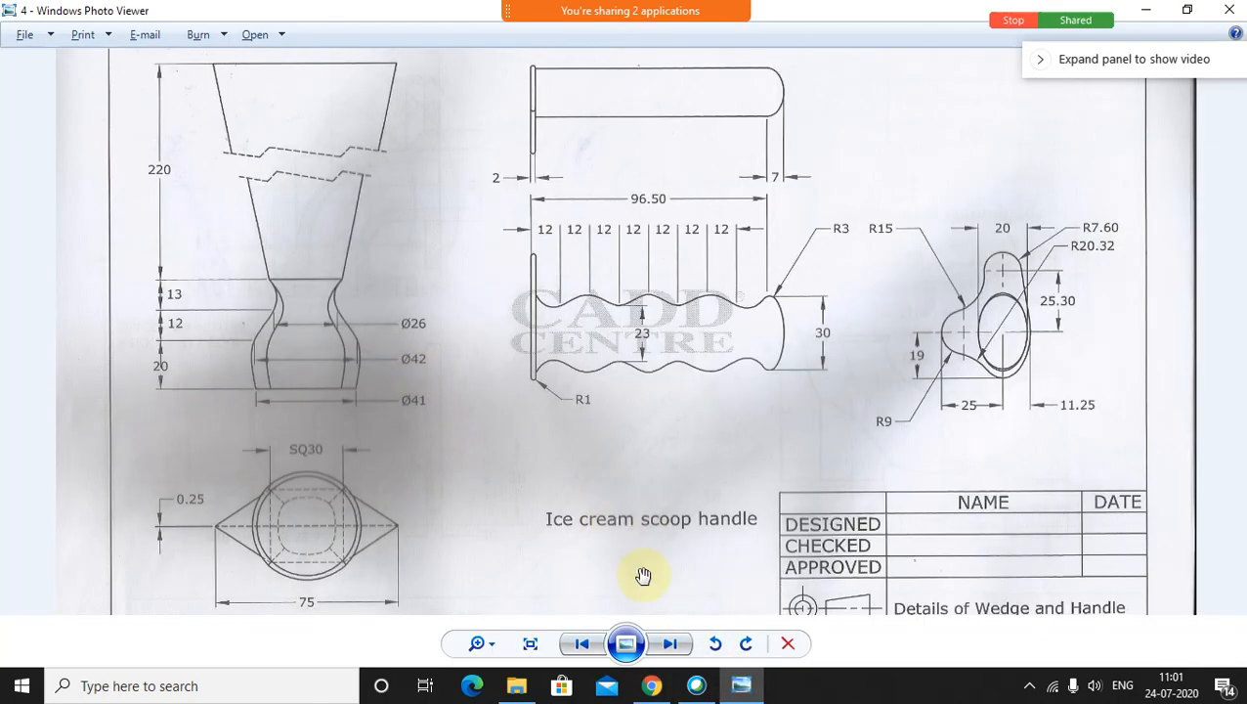
pyautogui.click(650, 685)
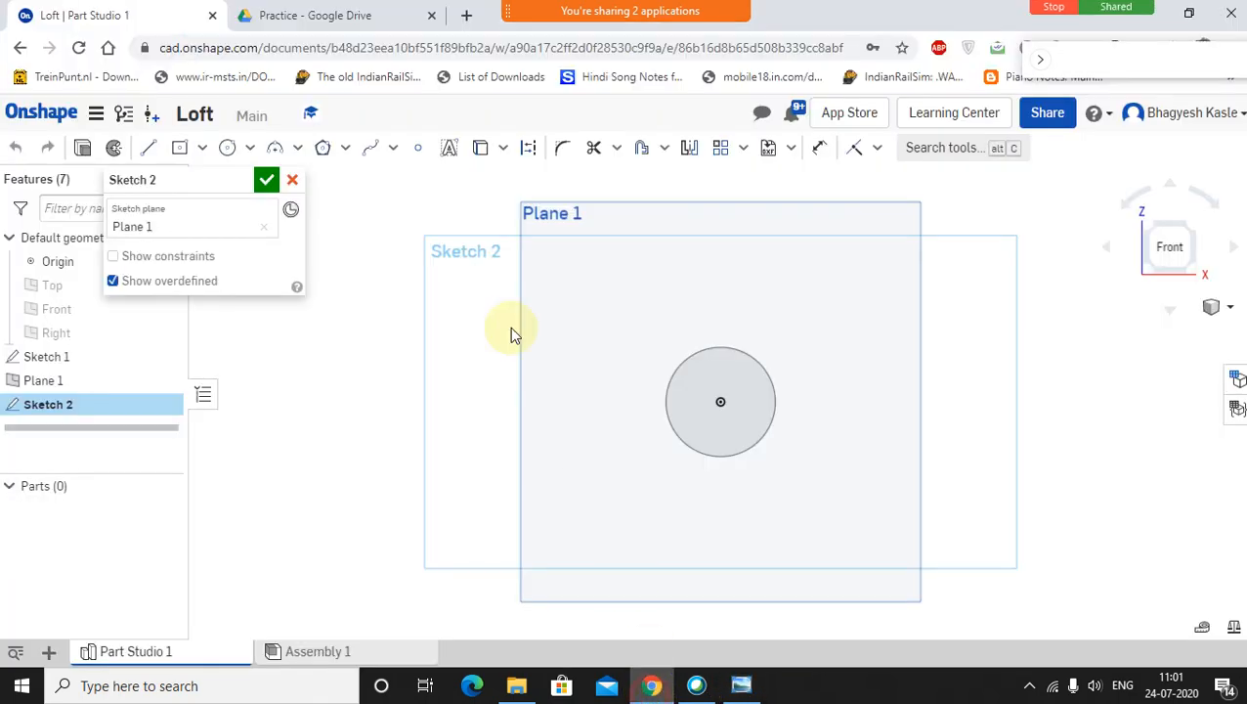
# Step: Draw a center point circle on the origin in the offset-plane sketch, about 53 mm in diameter
pyautogui.click(227, 147)
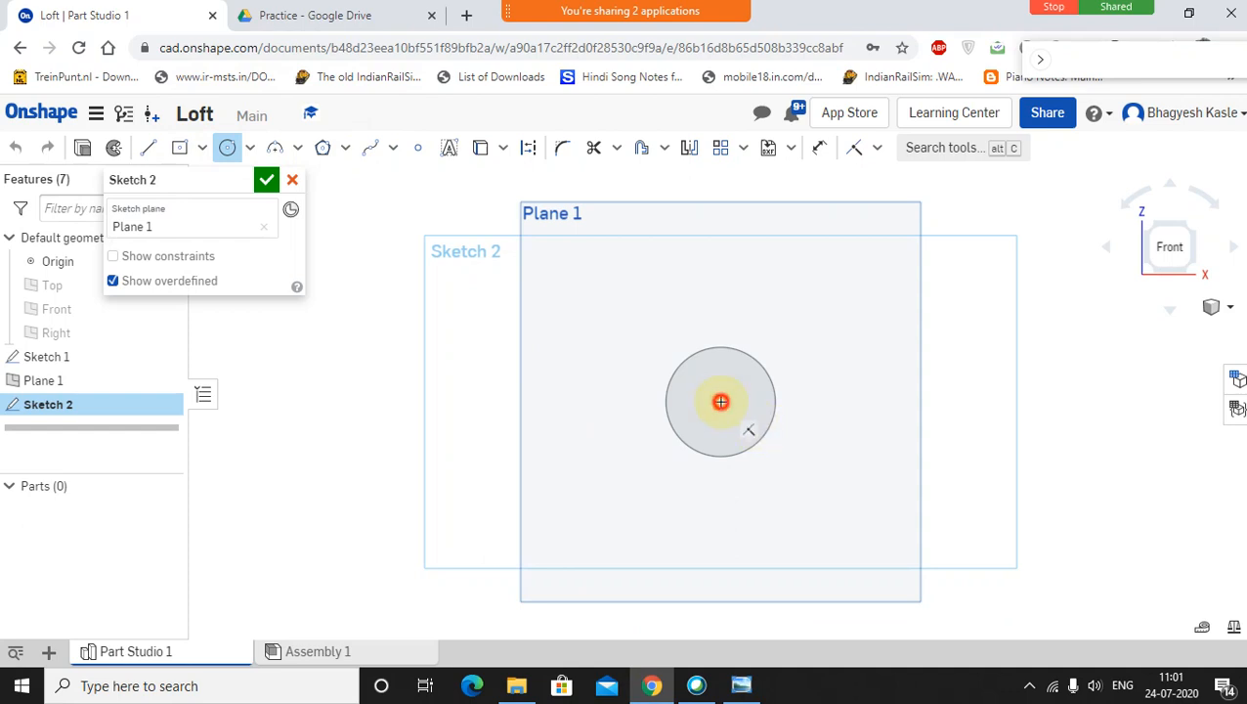
pyautogui.click(720, 401)
pyautogui.click(746, 334)
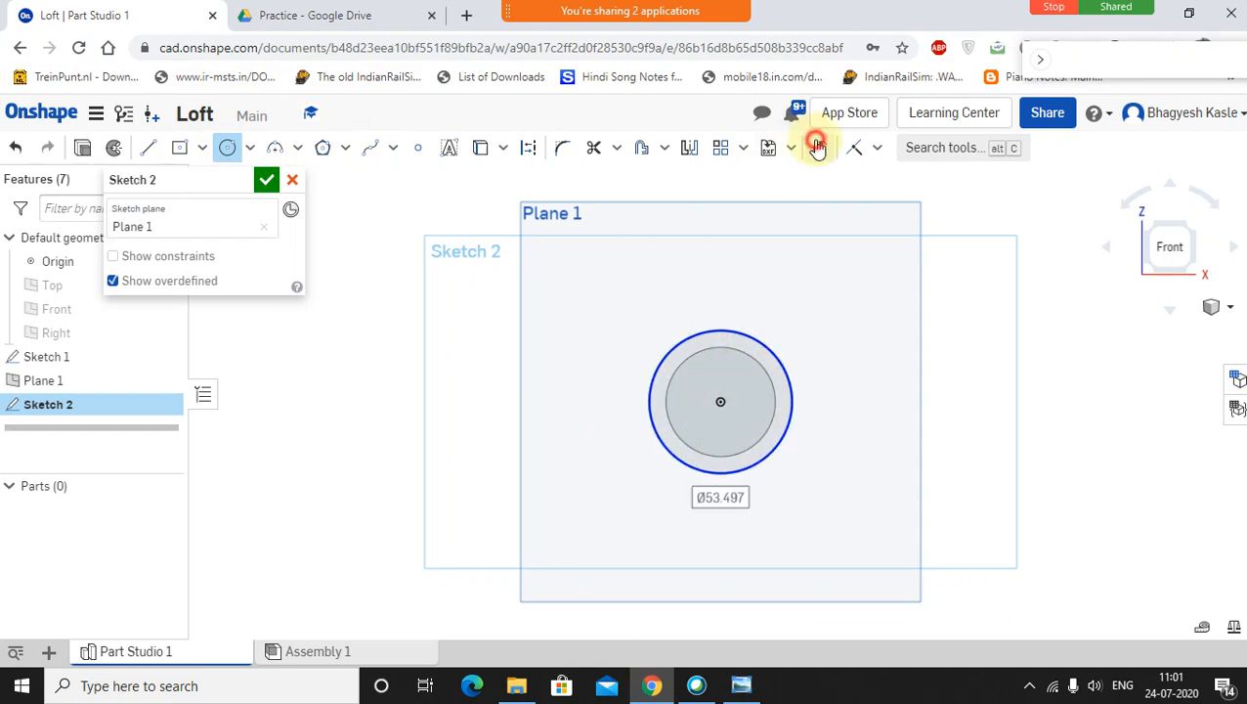
# Step: Dimension the offset-plane circle's diameter to 42 mm, finish the sketch and switch to the isometric view
pyautogui.click(818, 148)
pyautogui.click(752, 339)
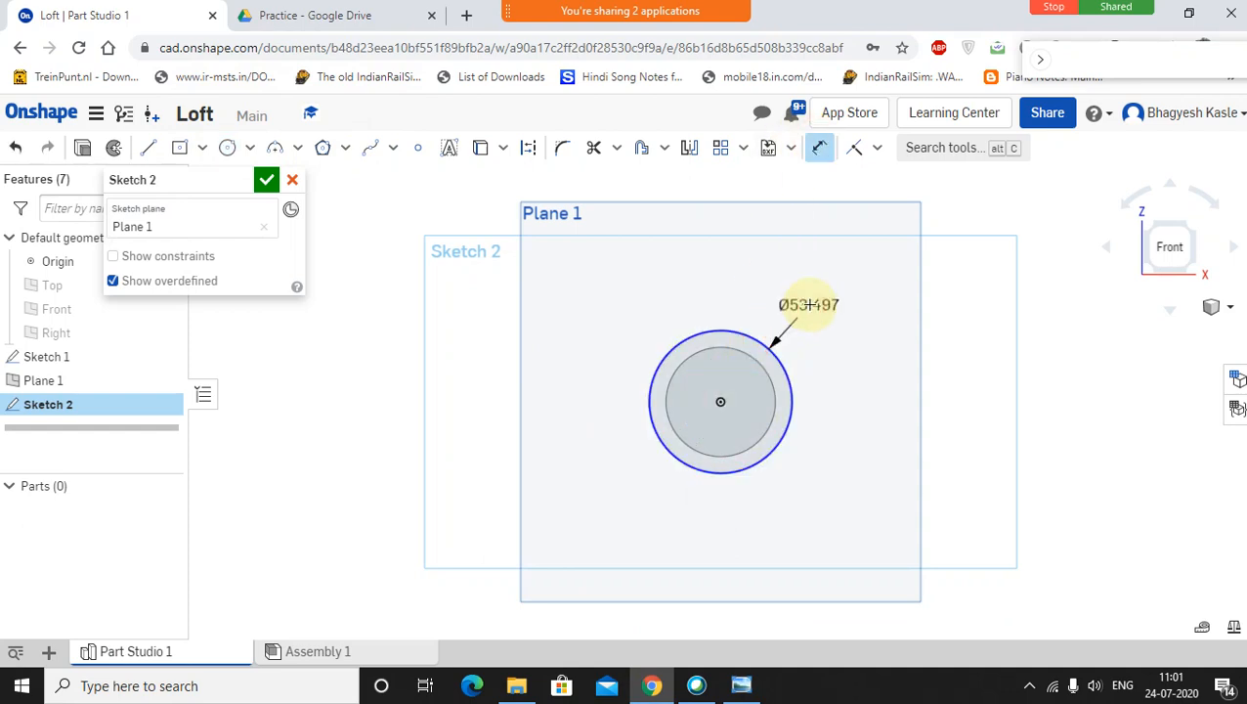
pyautogui.click(807, 305)
pyautogui.doubleClick(808, 304)
pyautogui.write('42')
pyautogui.press('Return')
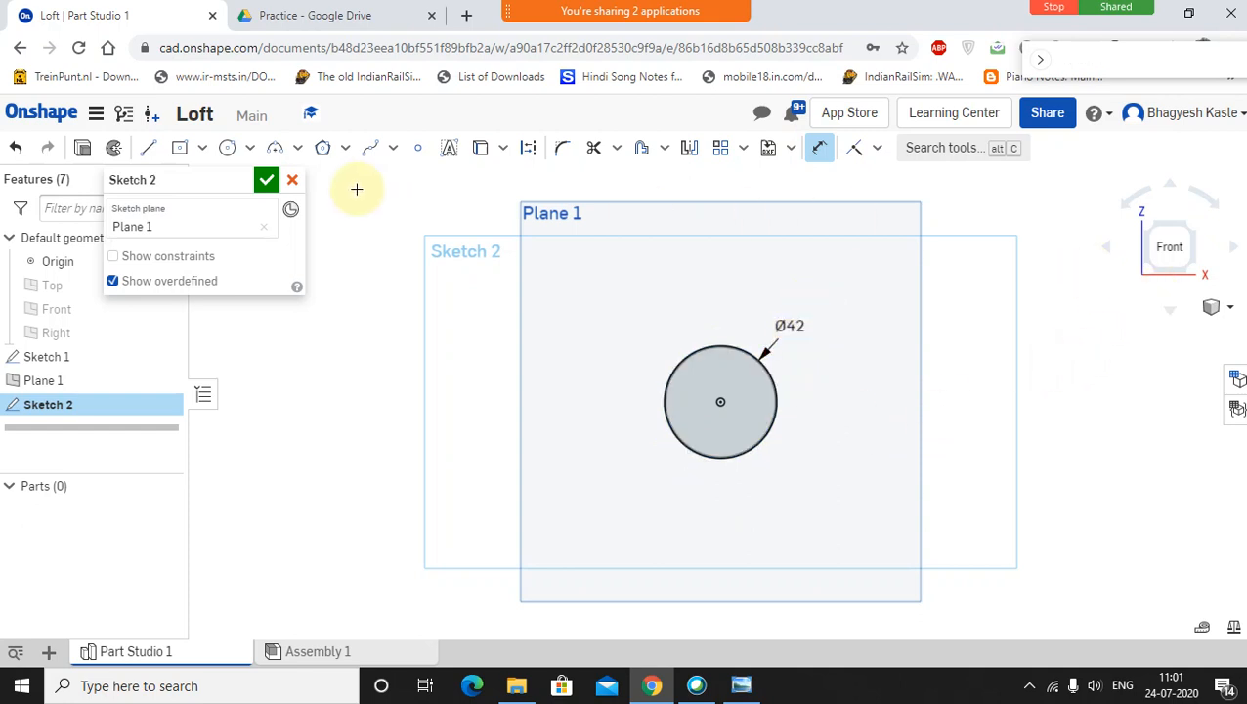
pyautogui.click(266, 179)
pyautogui.rightClick(1035, 430)
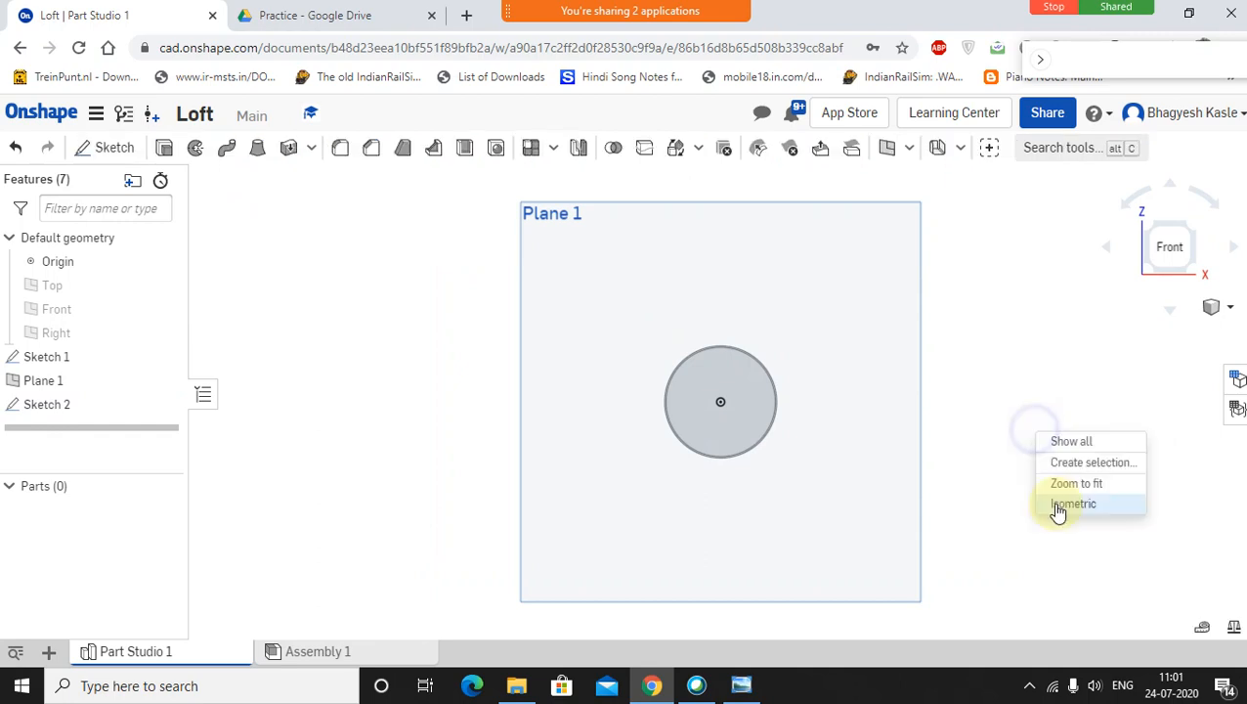
pyautogui.click(1057, 510)
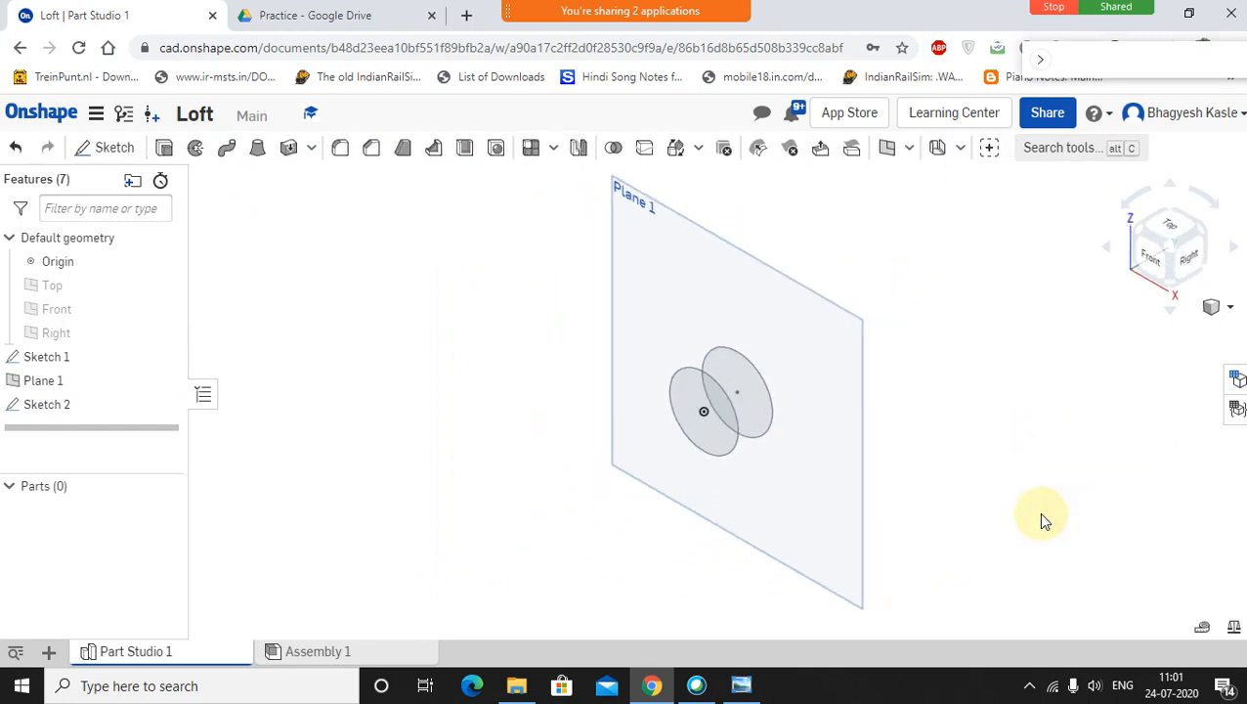
# Step: Check the next section spacing in drawing 4 and create a plane offset 12 mm from Plane 1 in the opposite direction
pyautogui.click(740, 688)
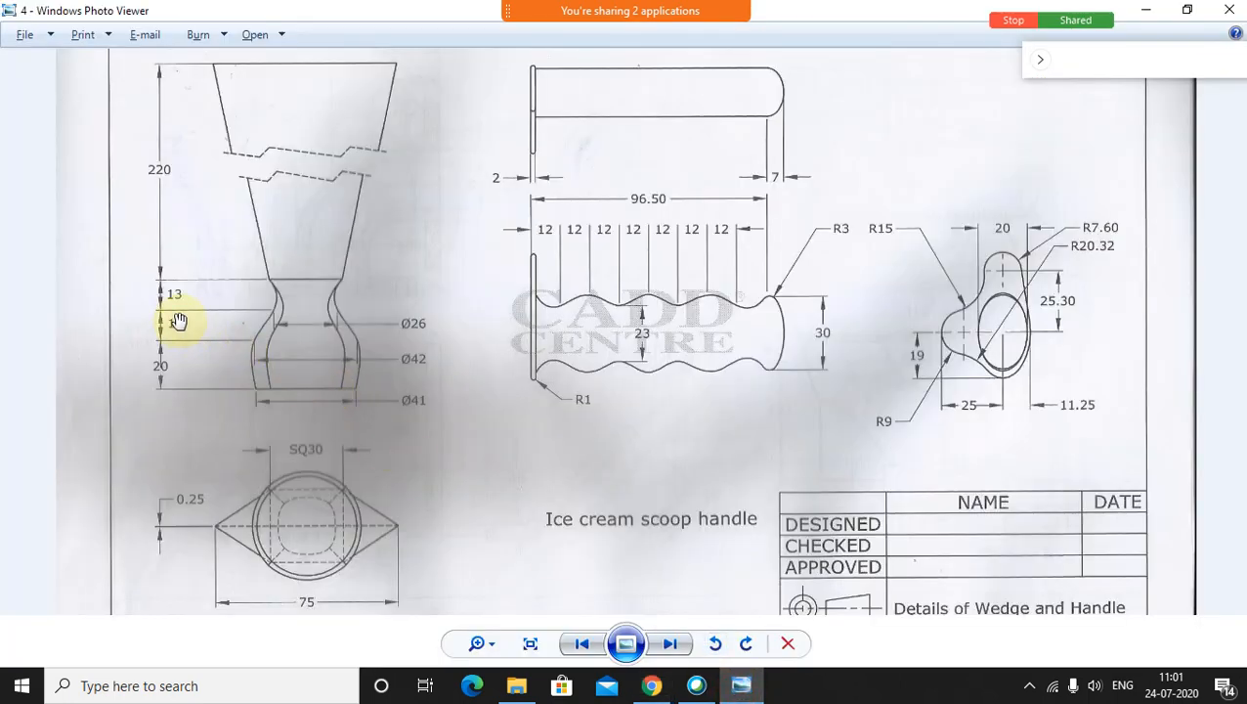
pyautogui.click(651, 685)
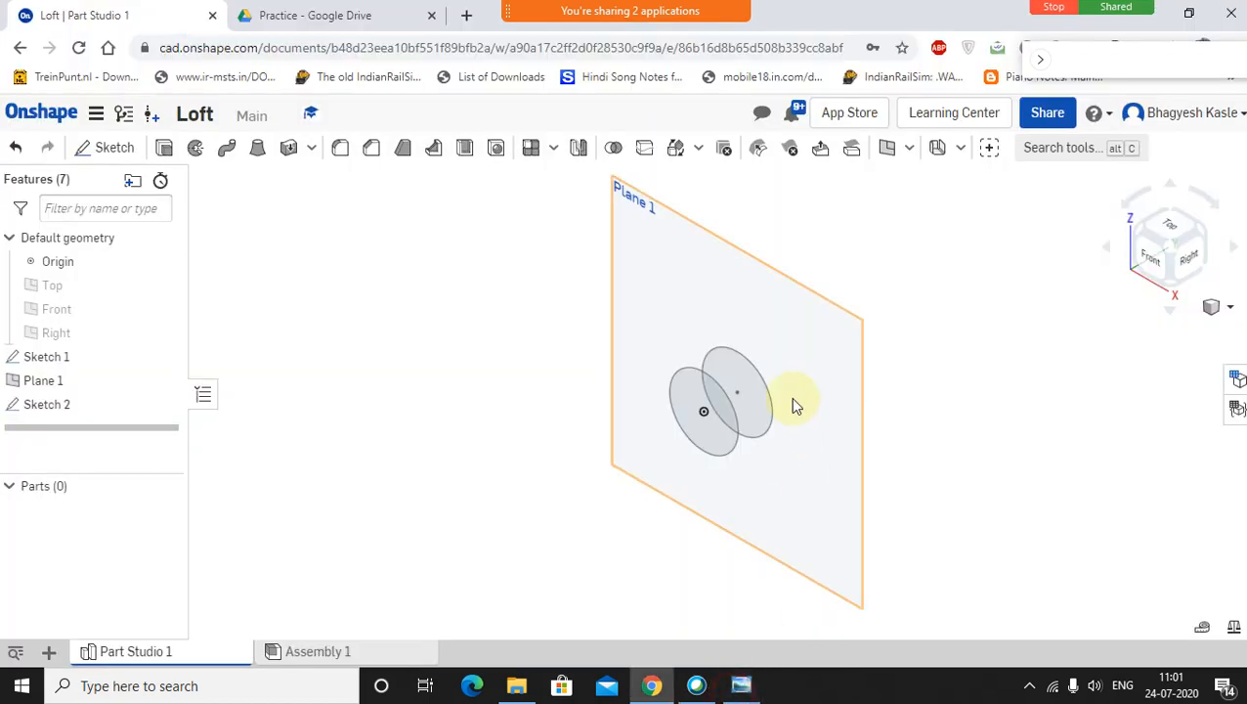
pyautogui.click(710, 236)
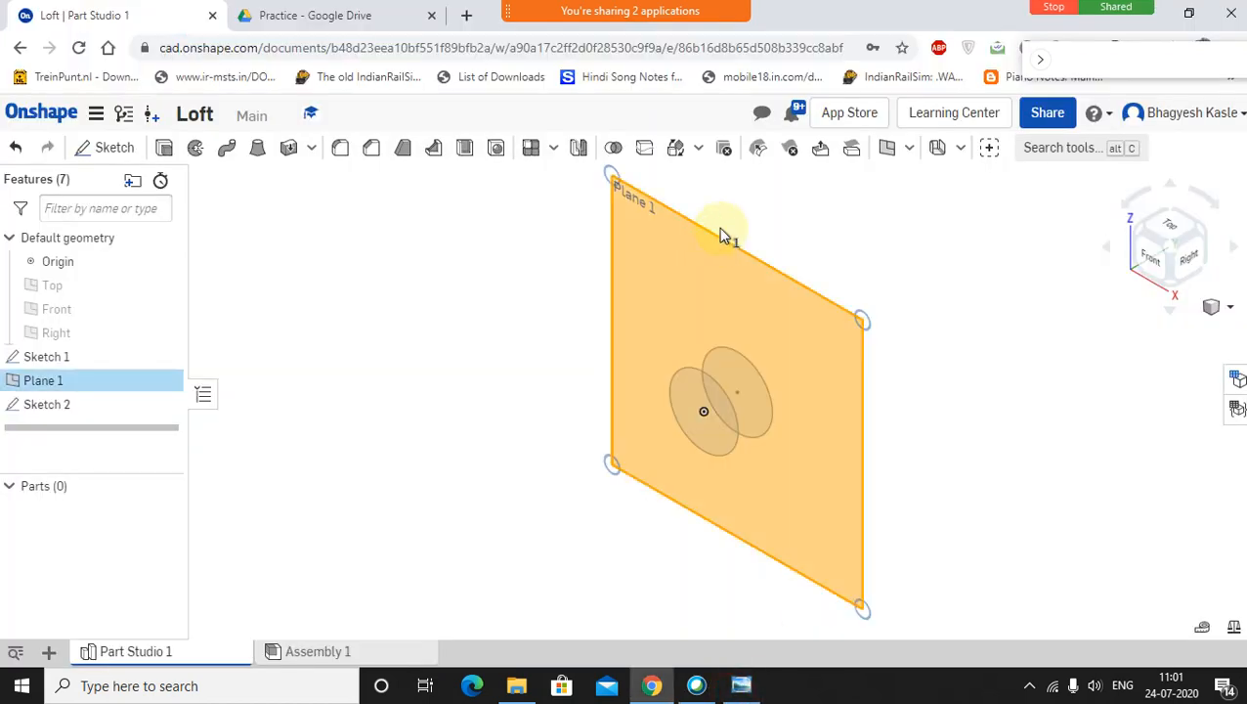
pyautogui.click(889, 155)
pyautogui.click(254, 280)
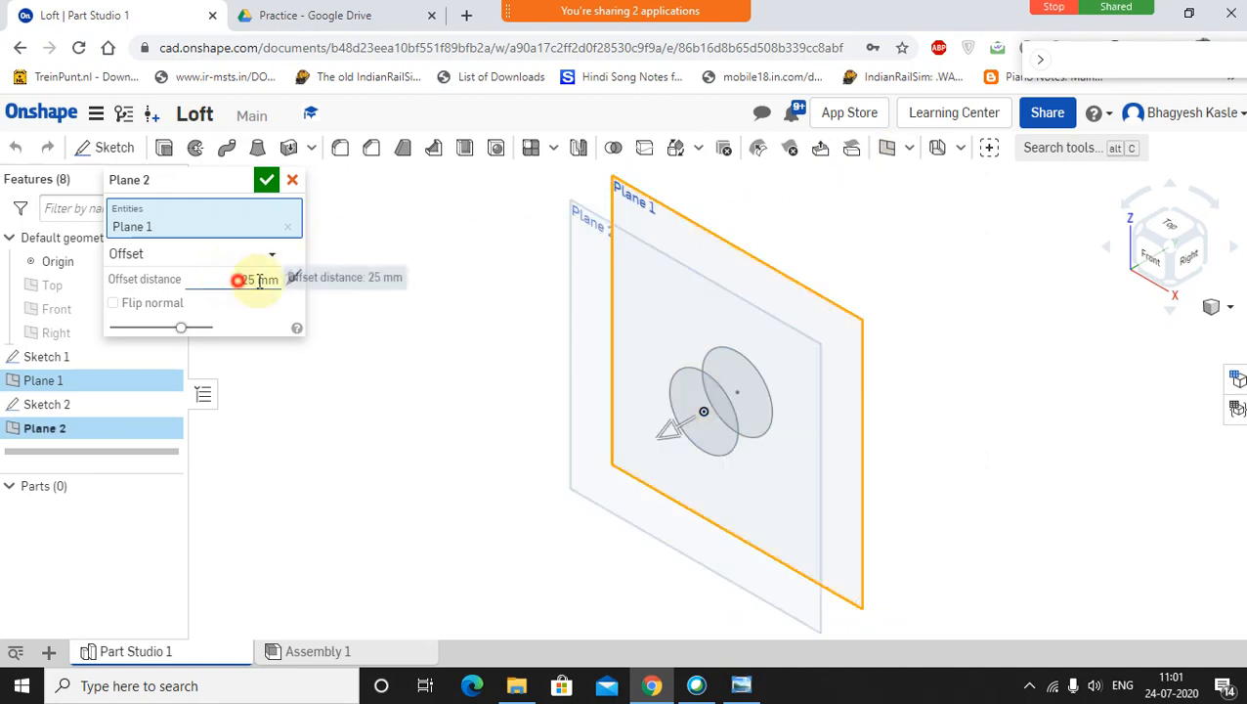
pyautogui.write('12')
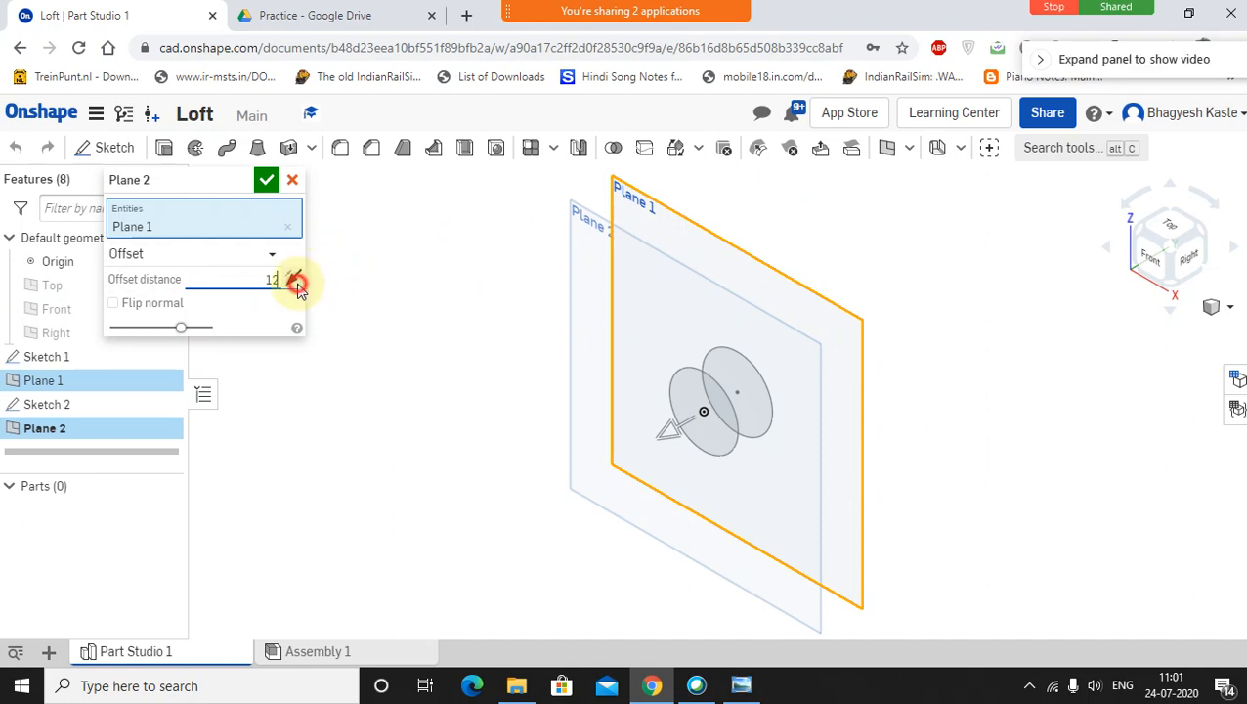
pyautogui.press('Return')
pyautogui.click(293, 280)
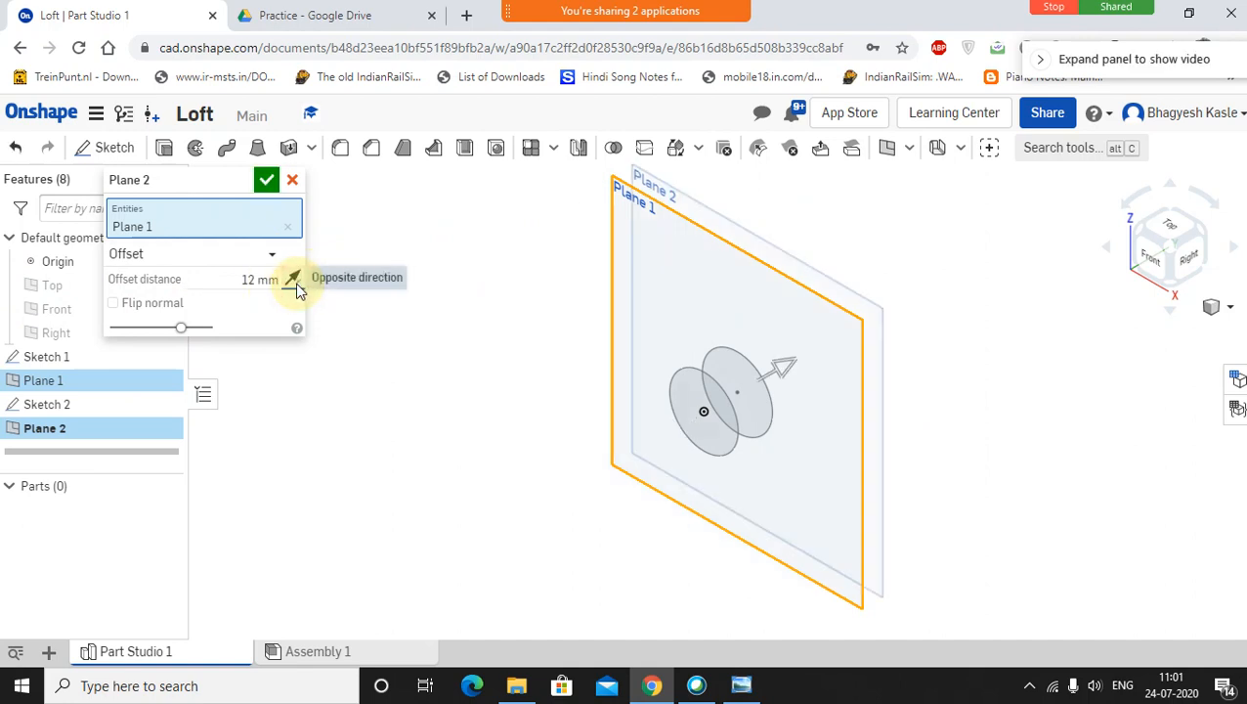
pyautogui.click(267, 182)
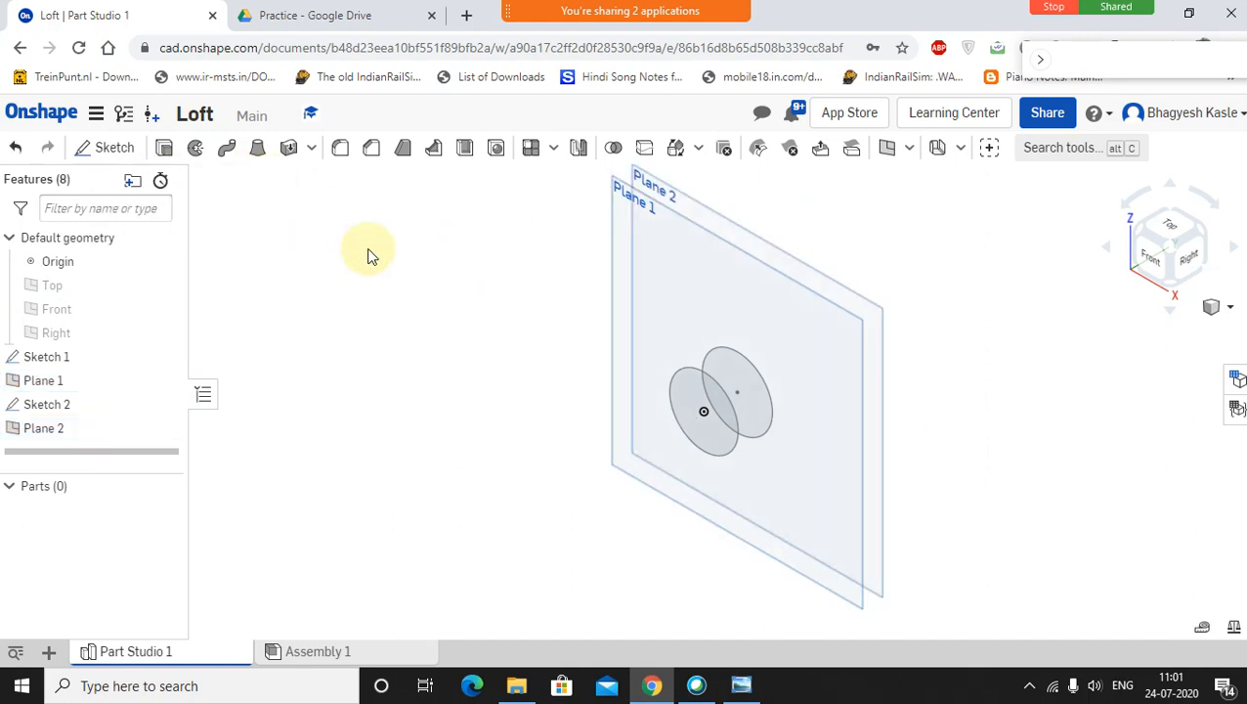
# Step: Hide Plane 1, start a sketch on Plane 2 and view it normal to that plane
pyautogui.rightClick(41, 381)
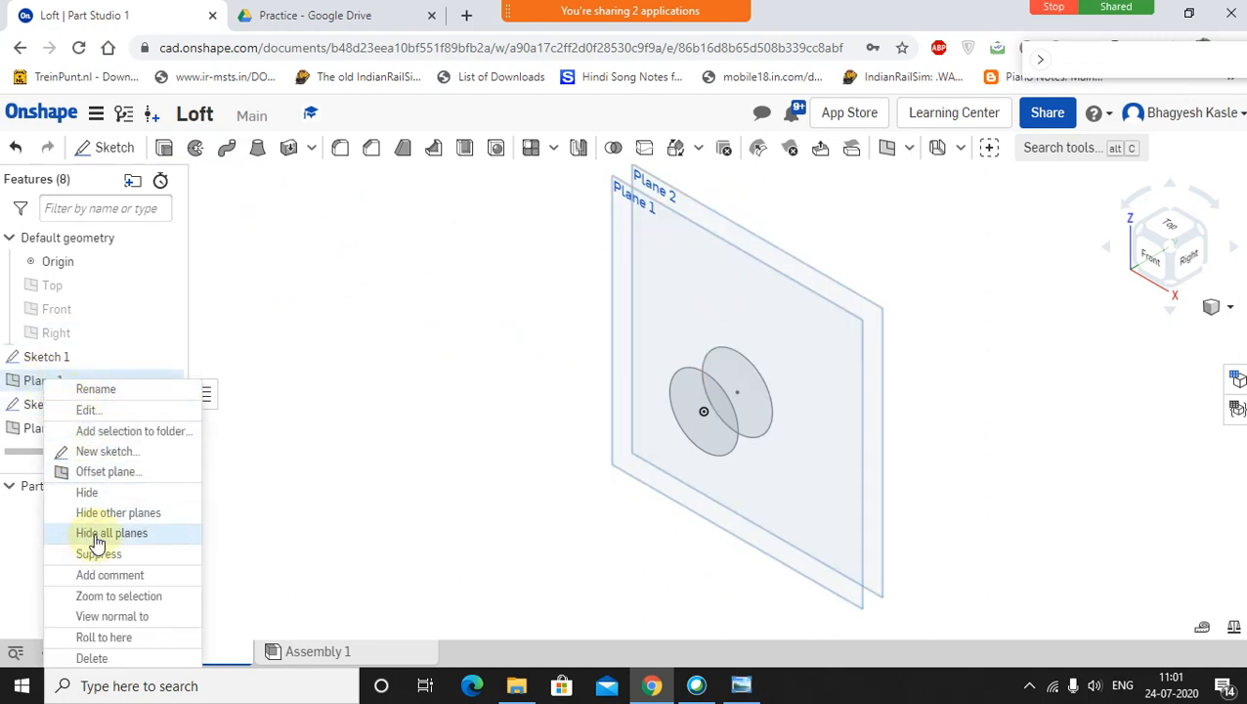
pyautogui.click(90, 493)
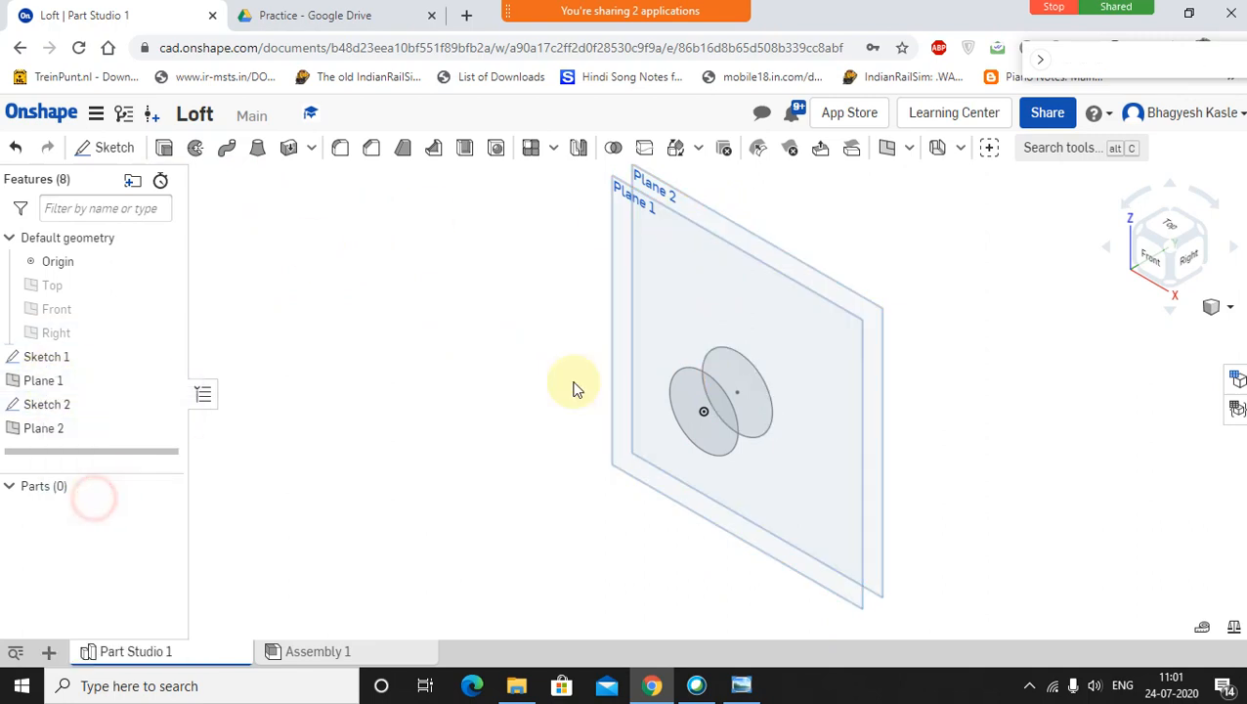
pyautogui.rightClick(730, 253)
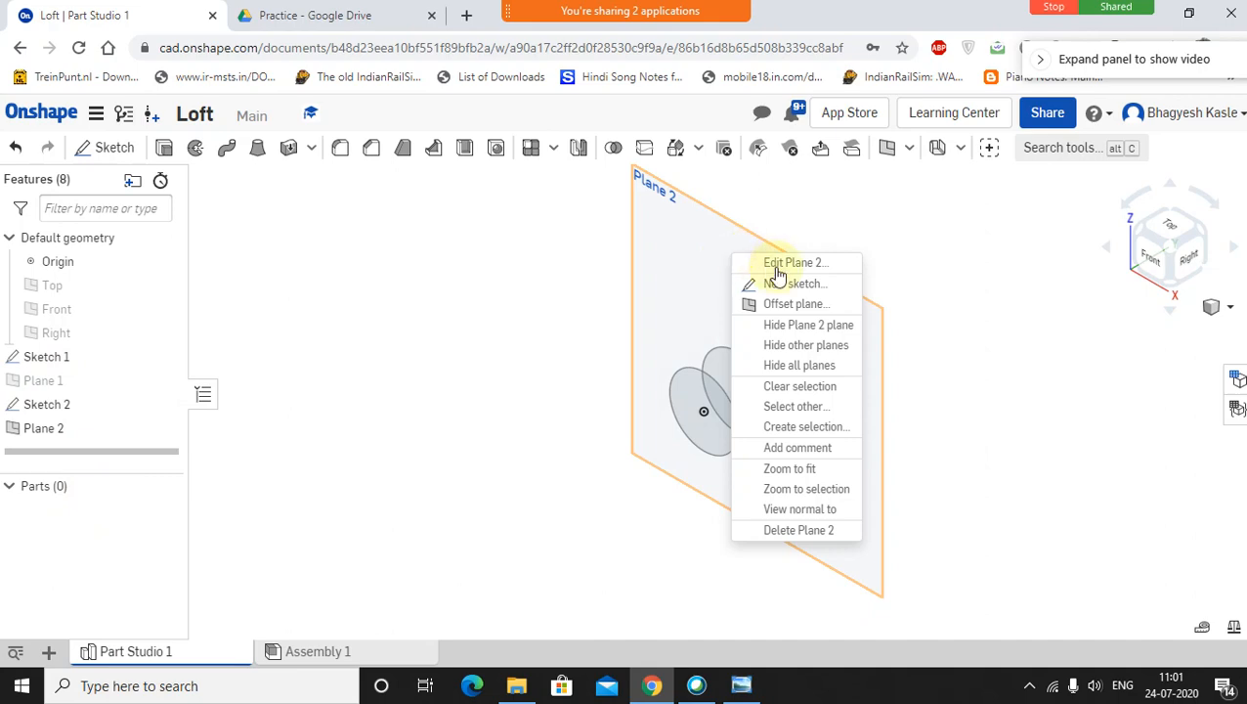
pyautogui.rightClick(50, 427)
pyautogui.click(101, 599)
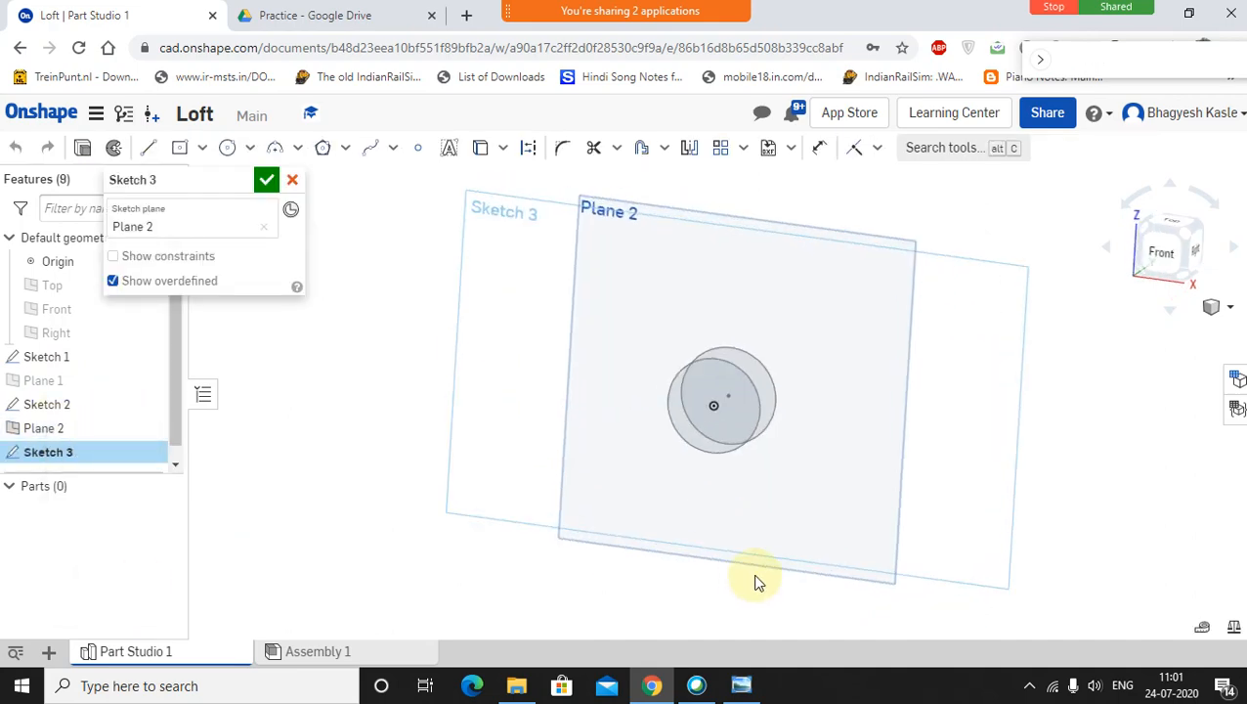
# Step: Check the neck diameter in drawing 4 and draw a center point circle on the origin, about 21 mm in diameter
pyautogui.click(741, 685)
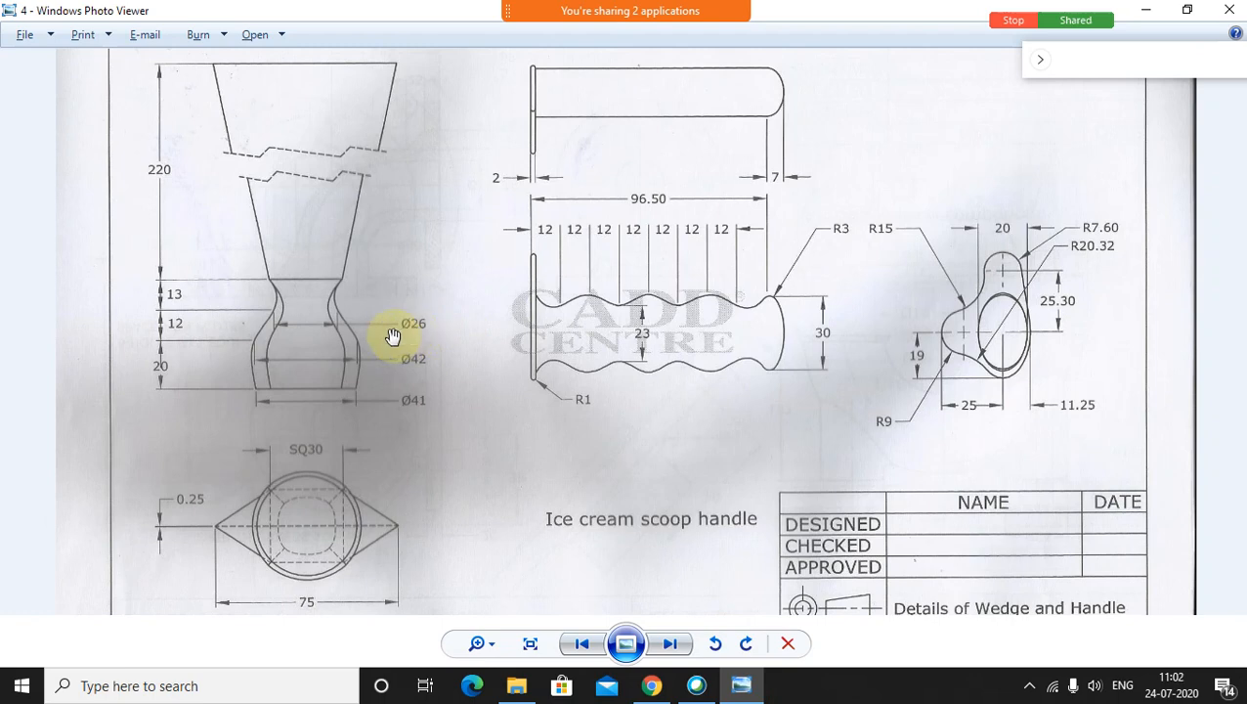
pyautogui.click(651, 685)
pyautogui.click(231, 154)
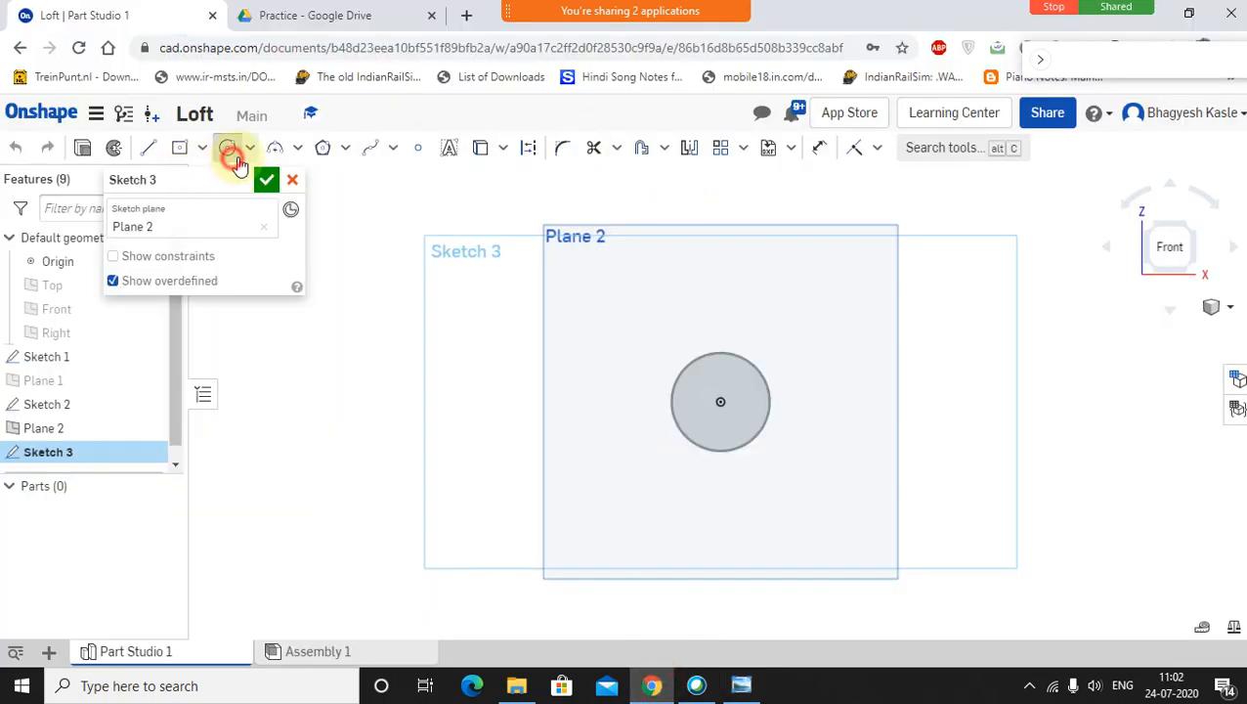
pyautogui.click(721, 402)
pyautogui.click(734, 379)
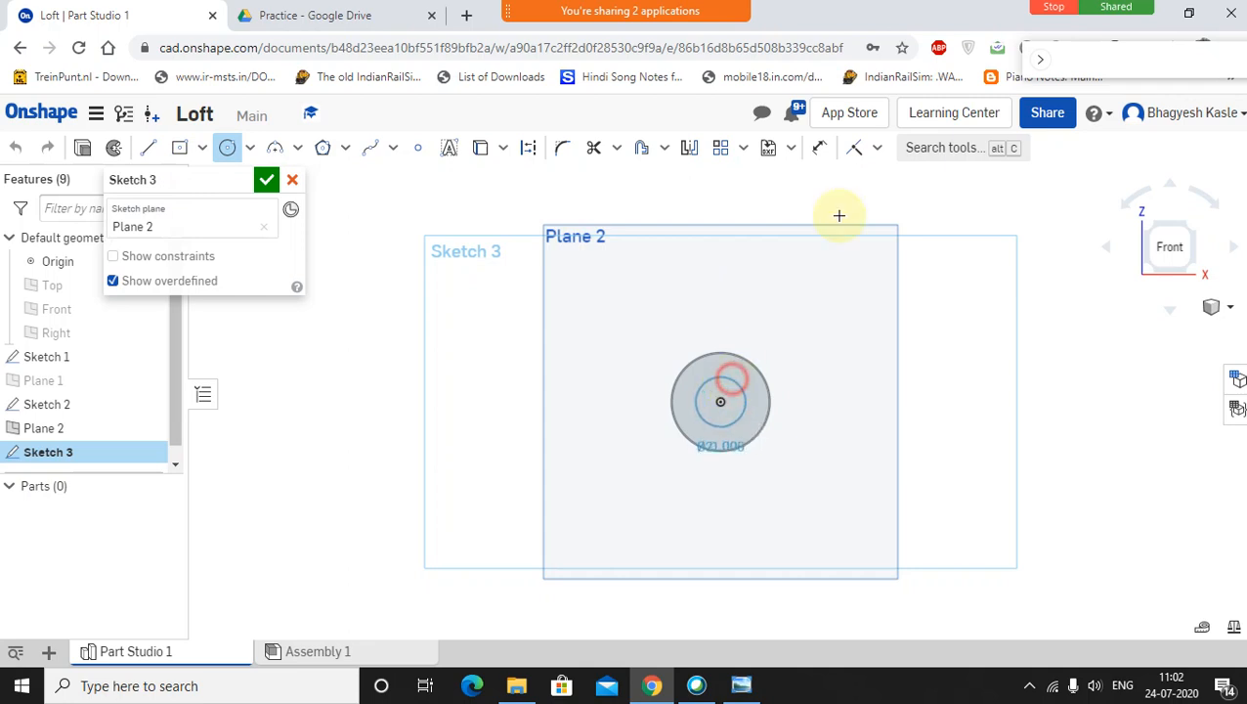
# Step: Dimension the Plane 2 circle's diameter to 26 mm and finish the sketch
pyautogui.click(807, 147)
pyautogui.click(817, 147)
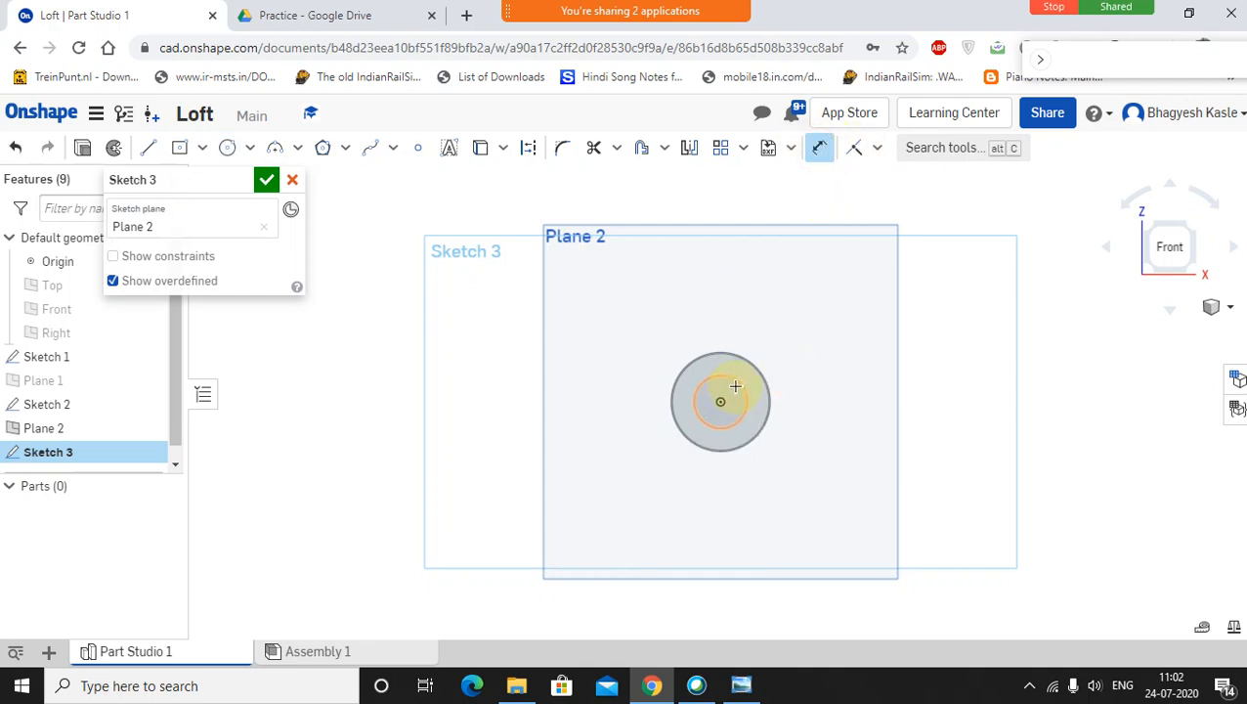
pyautogui.click(836, 293)
pyautogui.write('26')
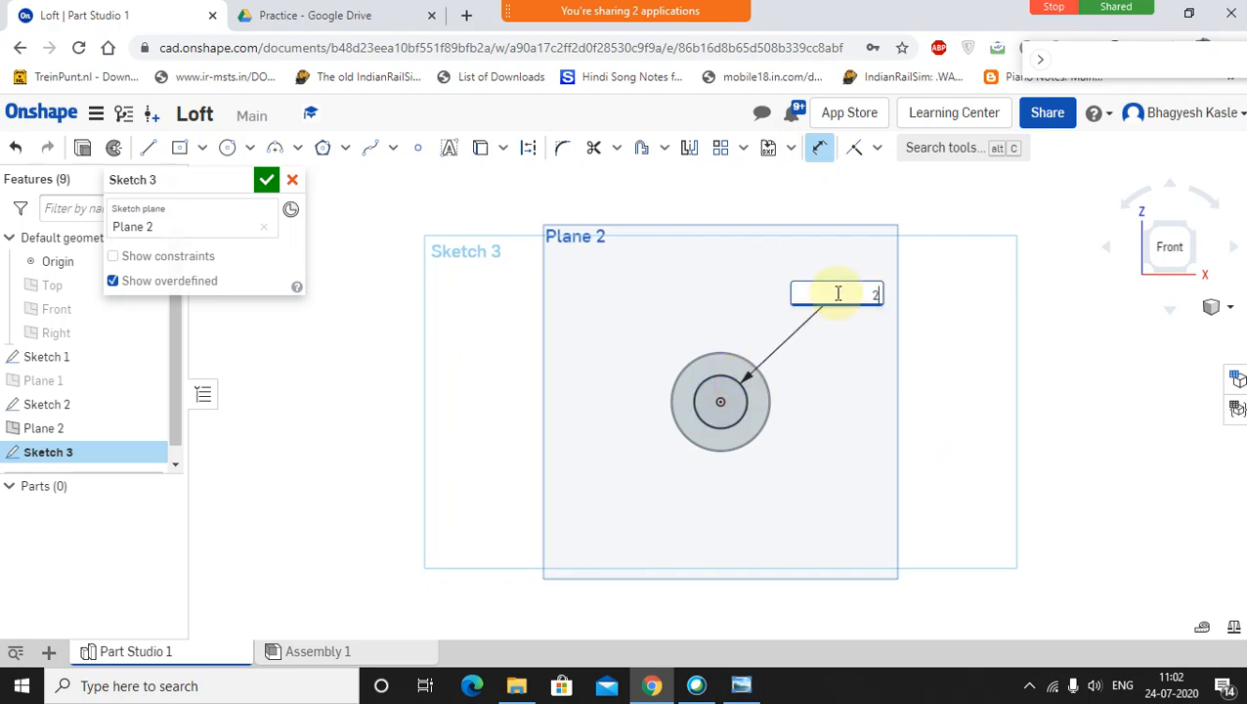
pyautogui.press('Return')
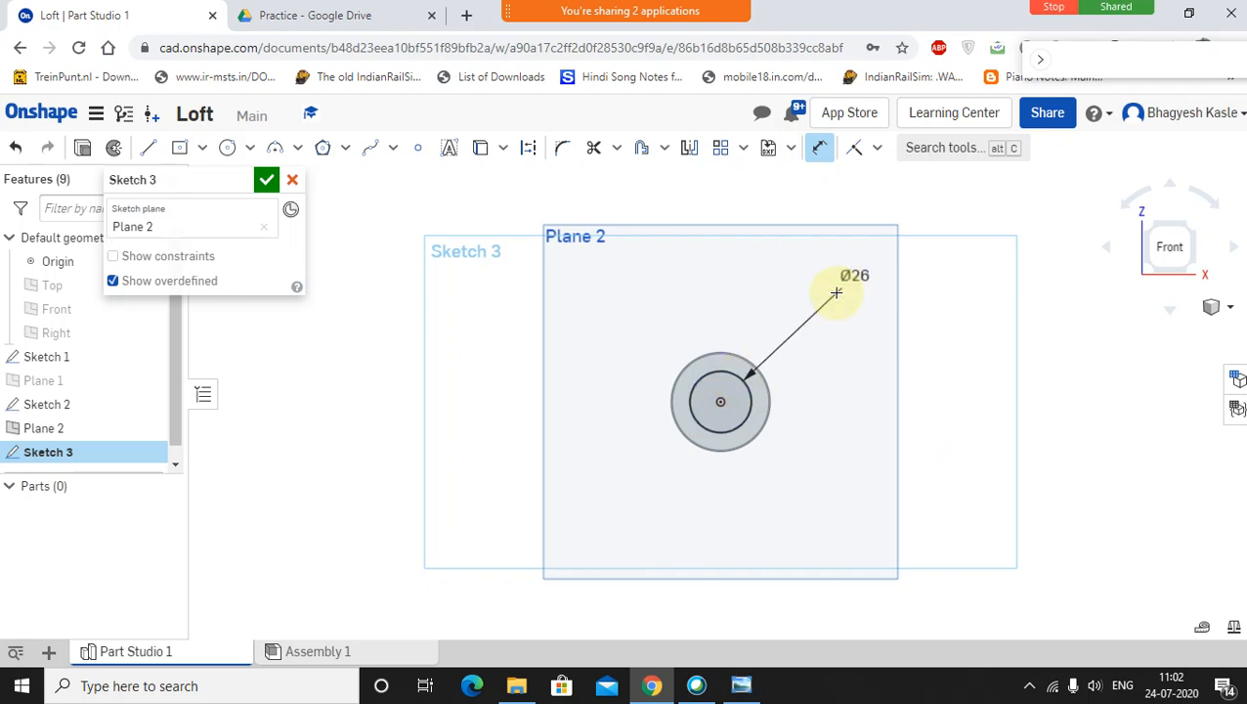
pyautogui.click(267, 179)
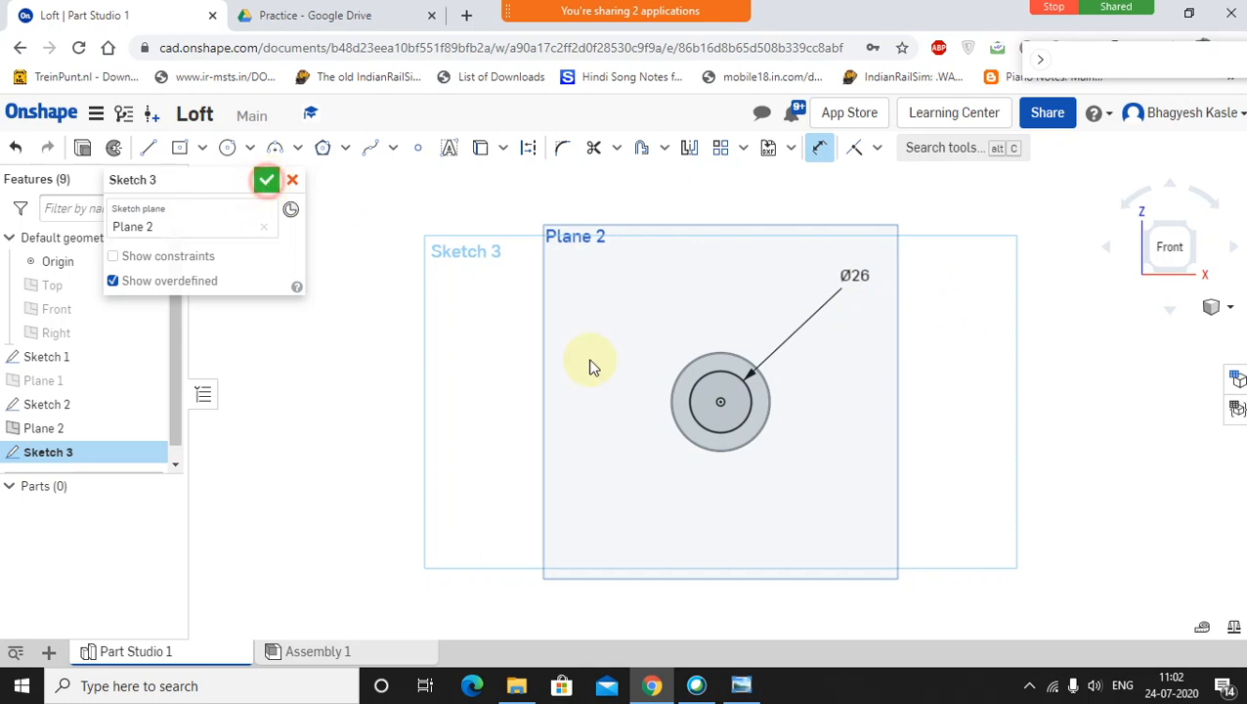
# Step: Create a plane offset 13 mm from Plane 2 in the opposite direction, checking the distance against drawing 4
pyautogui.click(740, 685)
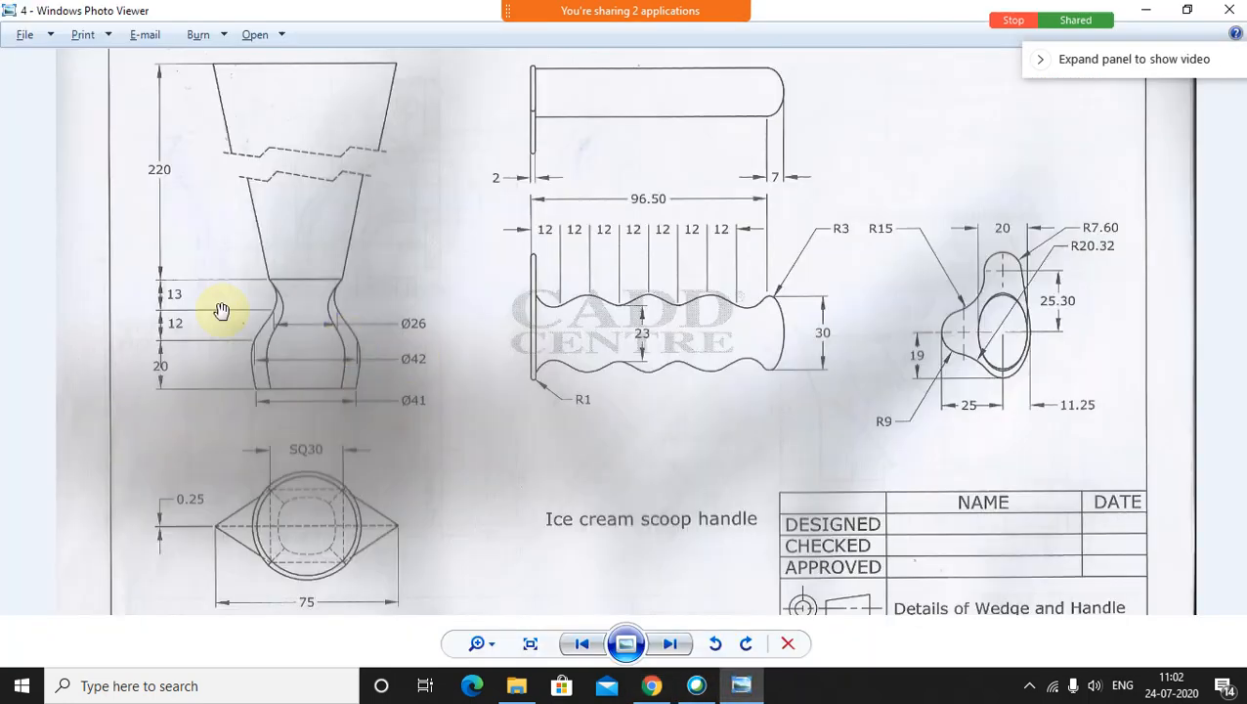
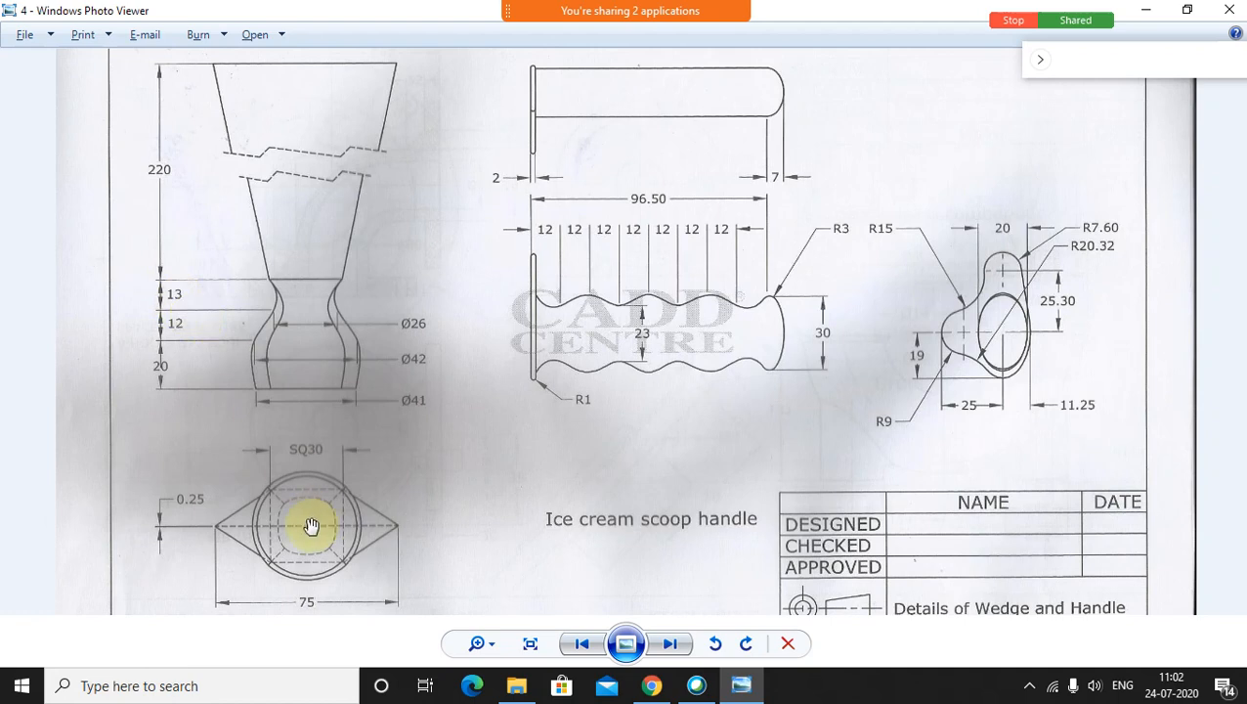
pyautogui.click(651, 685)
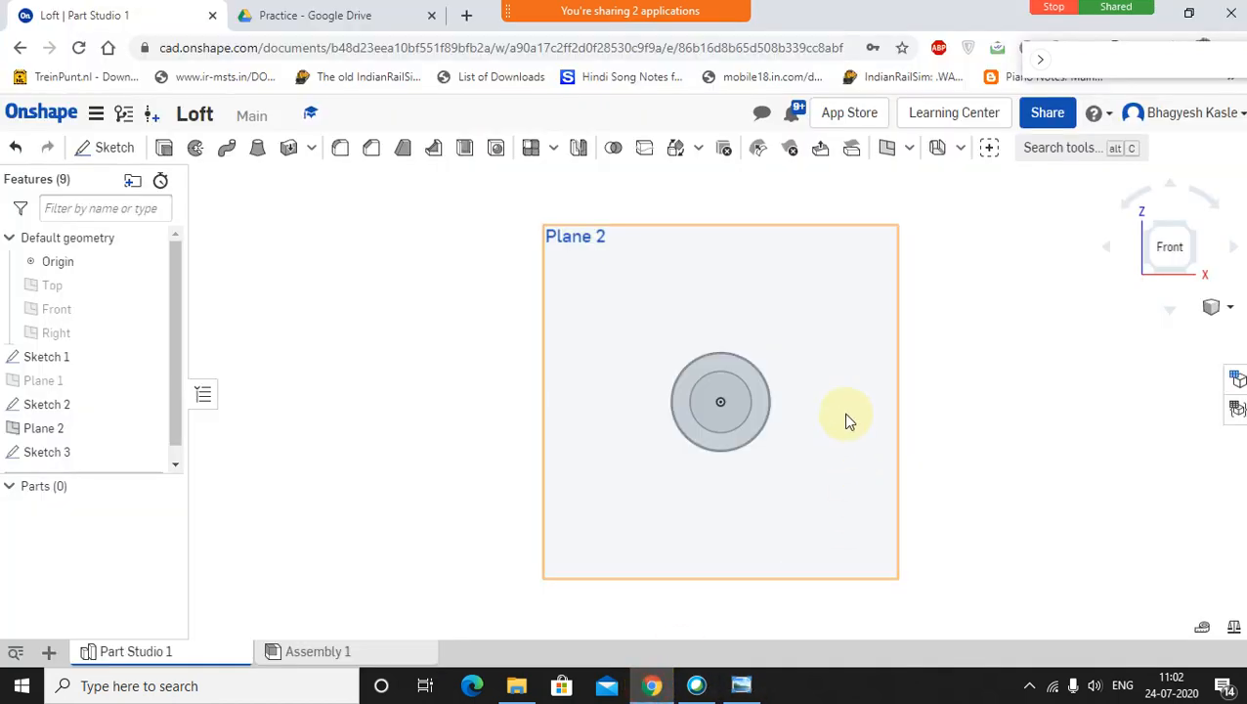
pyautogui.moveTo(846, 414); pyautogui.dragTo(779, 455, button='right')
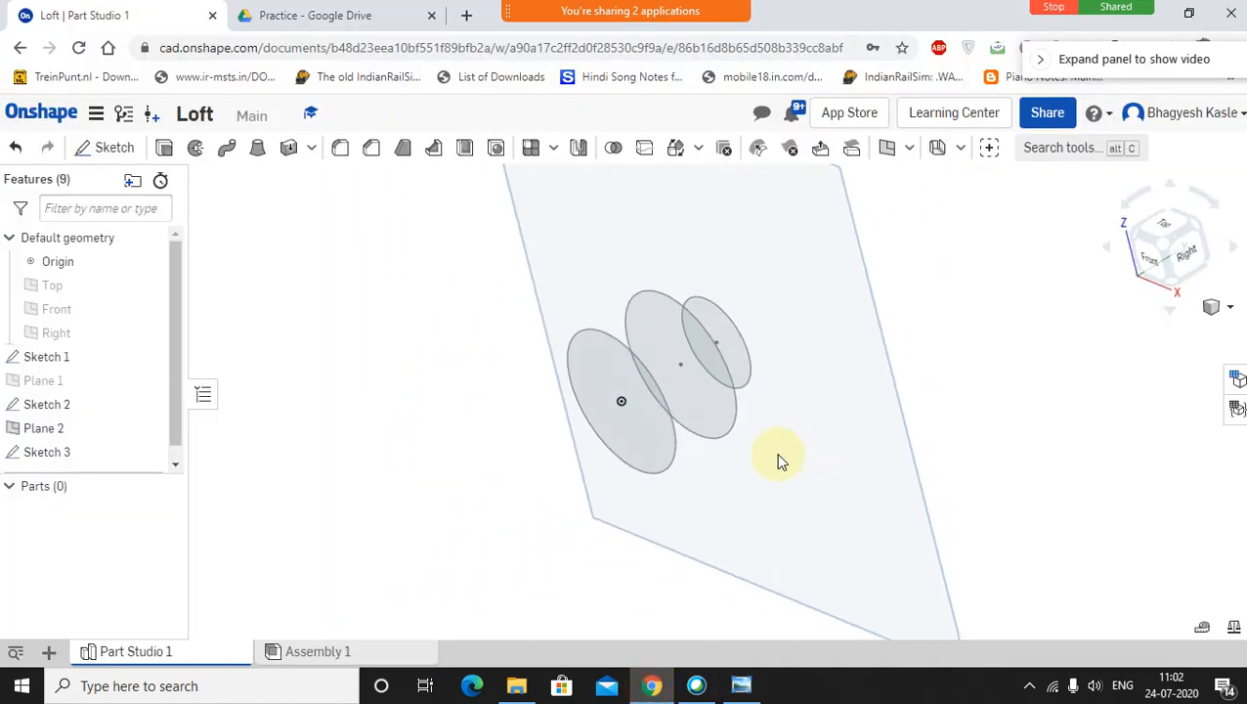
pyautogui.scroll(-3, 844, 259)
pyautogui.click(842, 256)
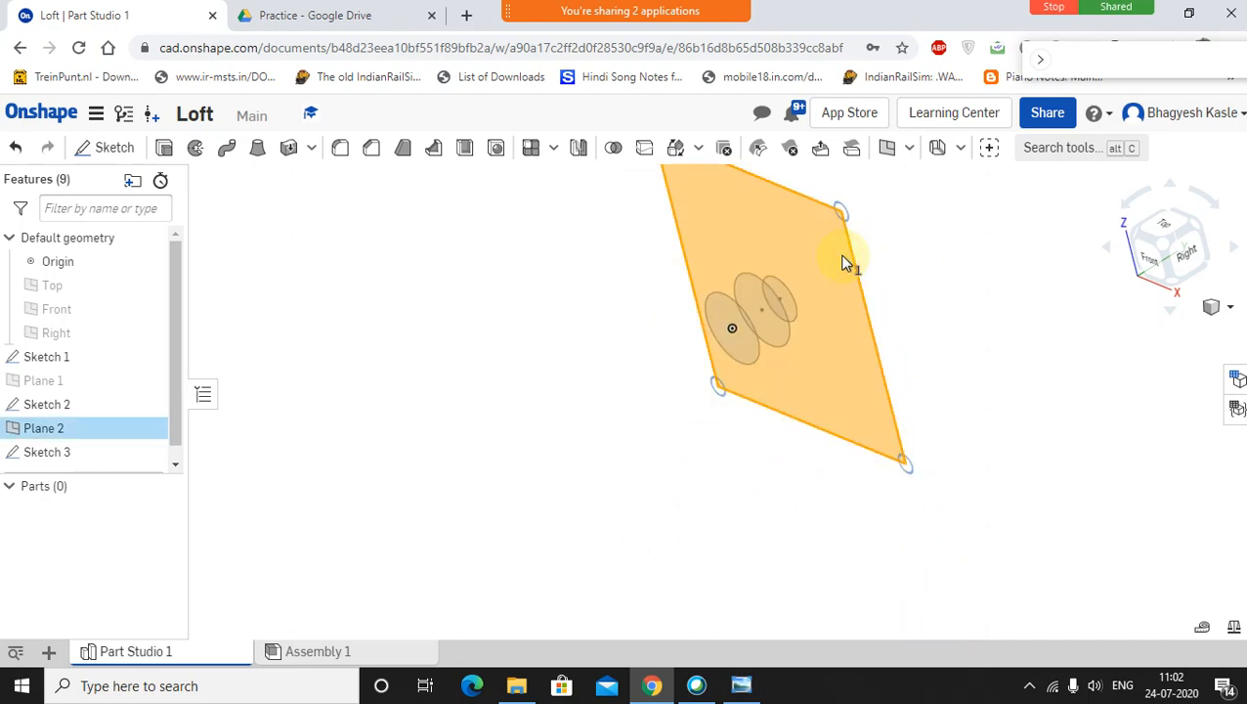
pyautogui.click(887, 148)
pyautogui.moveTo(231, 278); pyautogui.dragTo(287, 285)
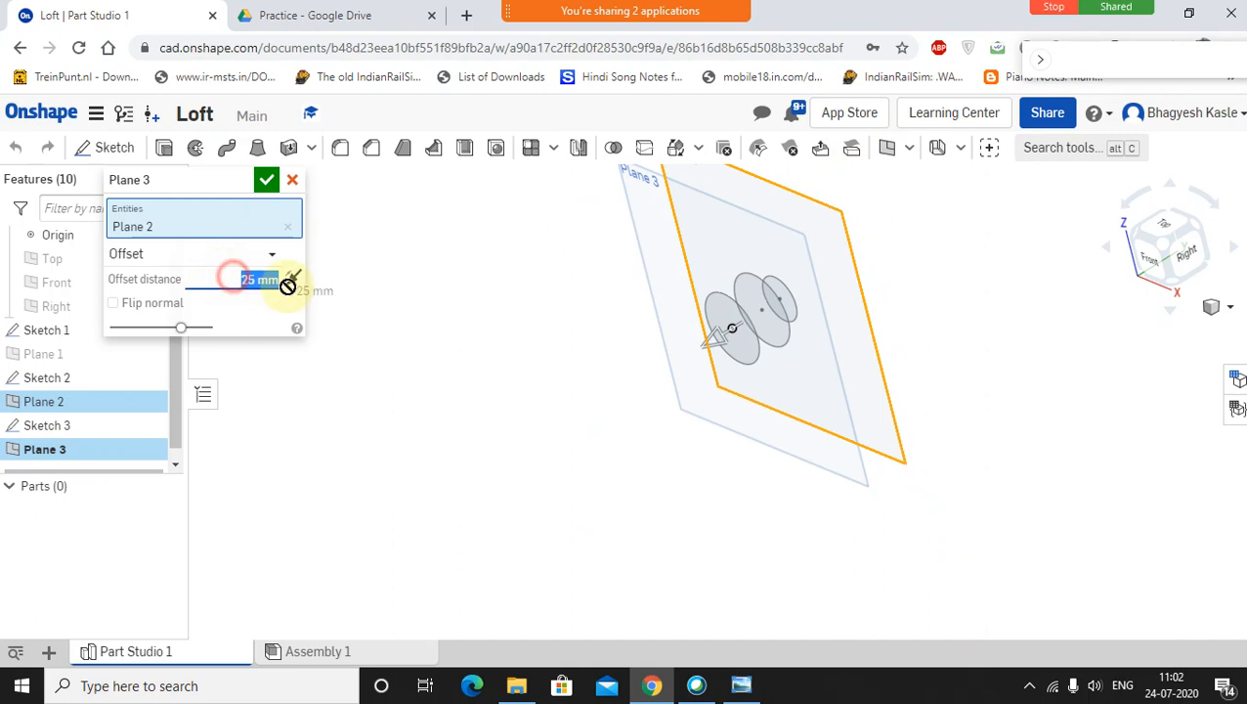
pyautogui.write('12')
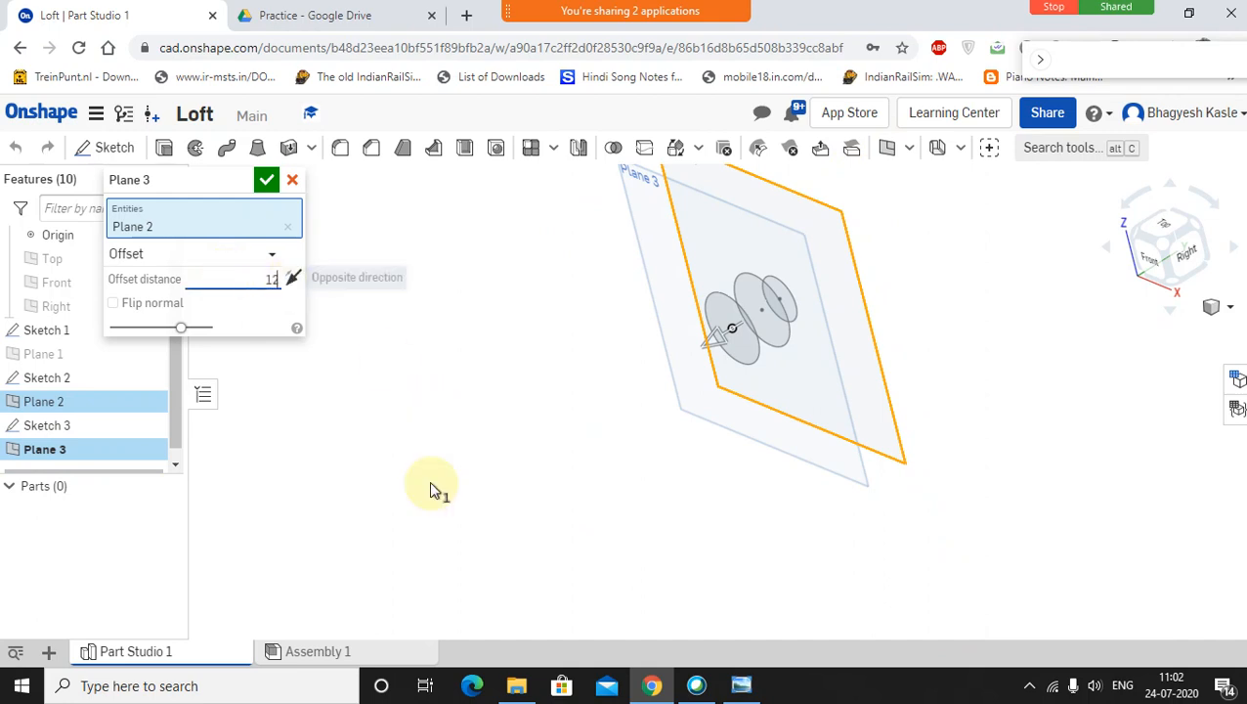
pyautogui.click(745, 686)
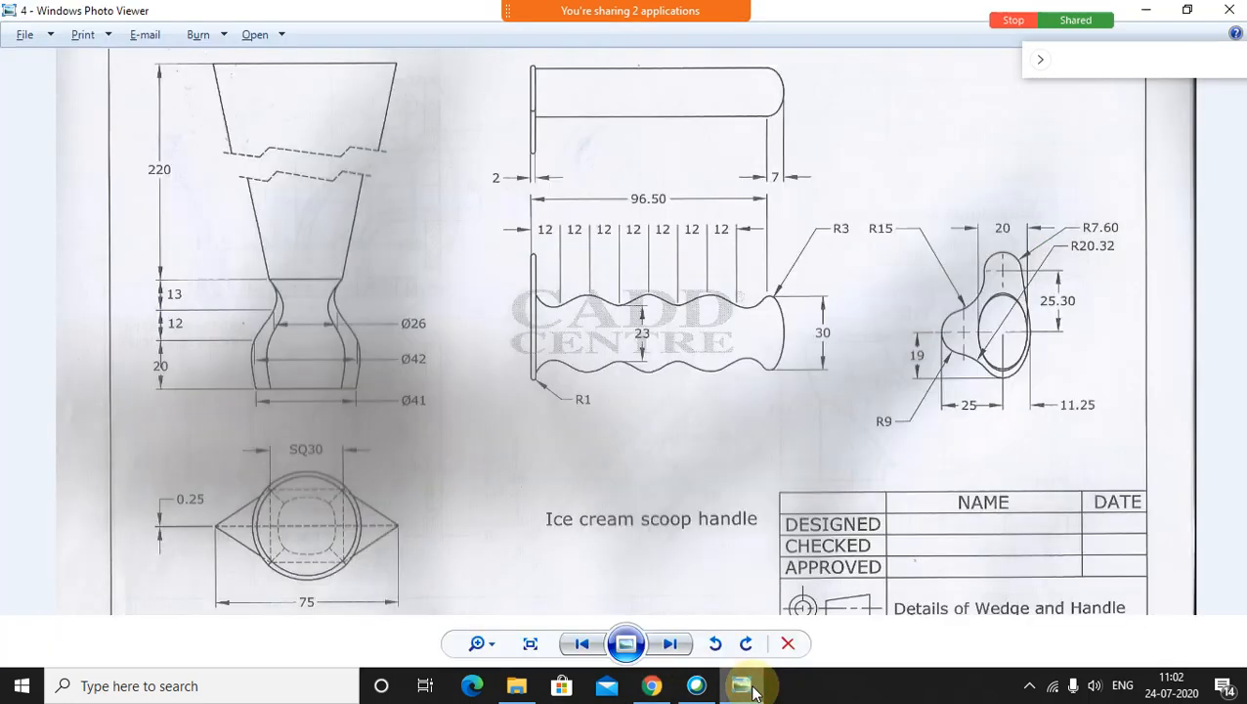
pyautogui.click(743, 686)
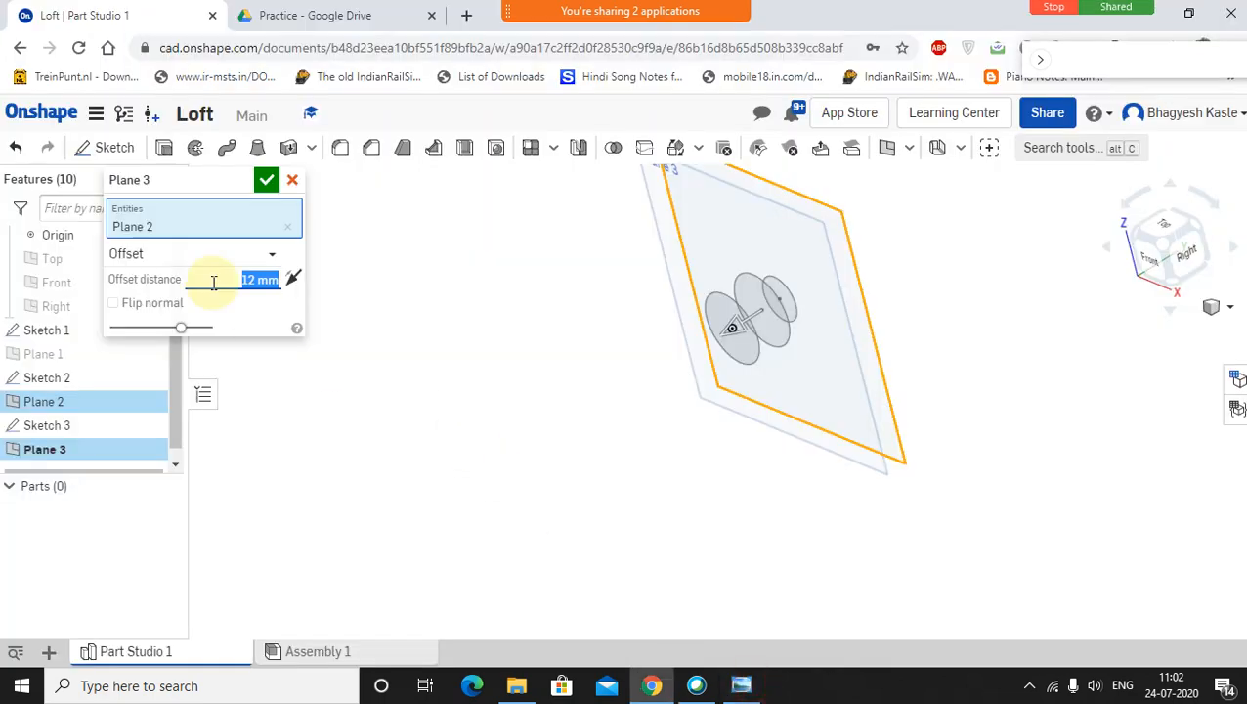
pyautogui.click(291, 283)
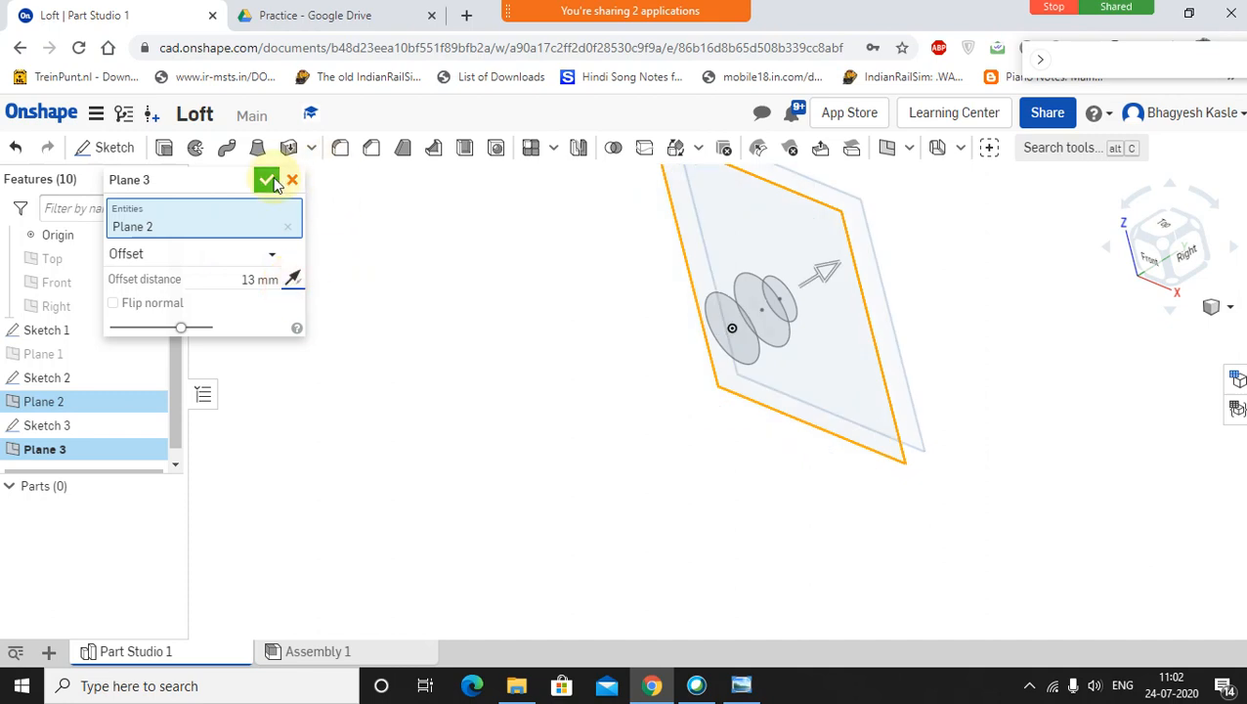
pyautogui.click(271, 183)
# Step: Start a sketch on Plane 3 and view it normal to that plane
pyautogui.moveTo(649, 410); pyautogui.dragTo(506, 485, button='right')
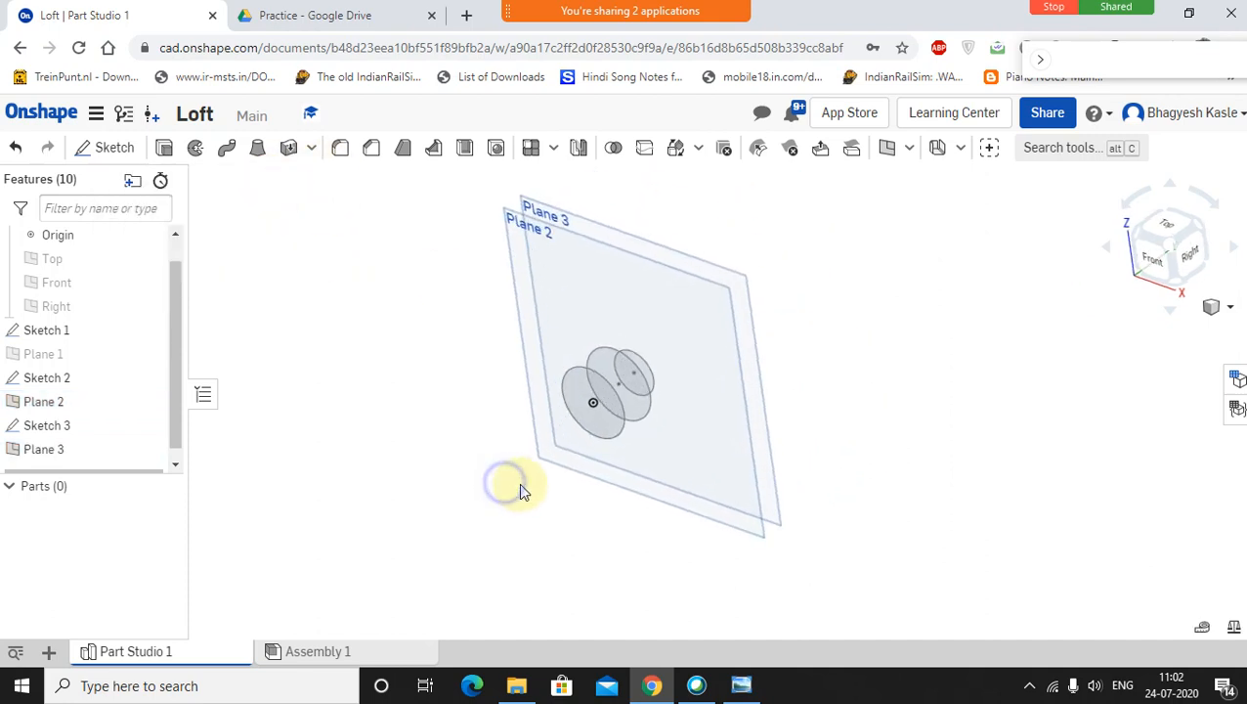
pyautogui.rightClick(584, 233)
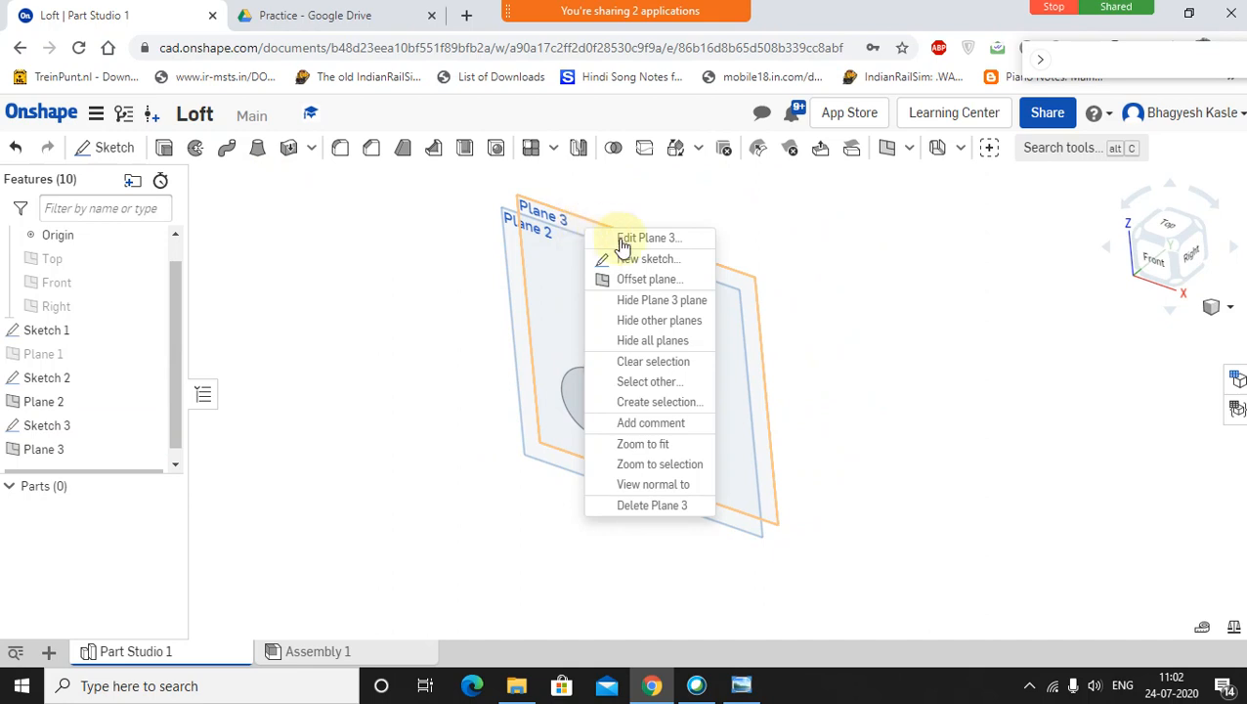
pyautogui.click(640, 258)
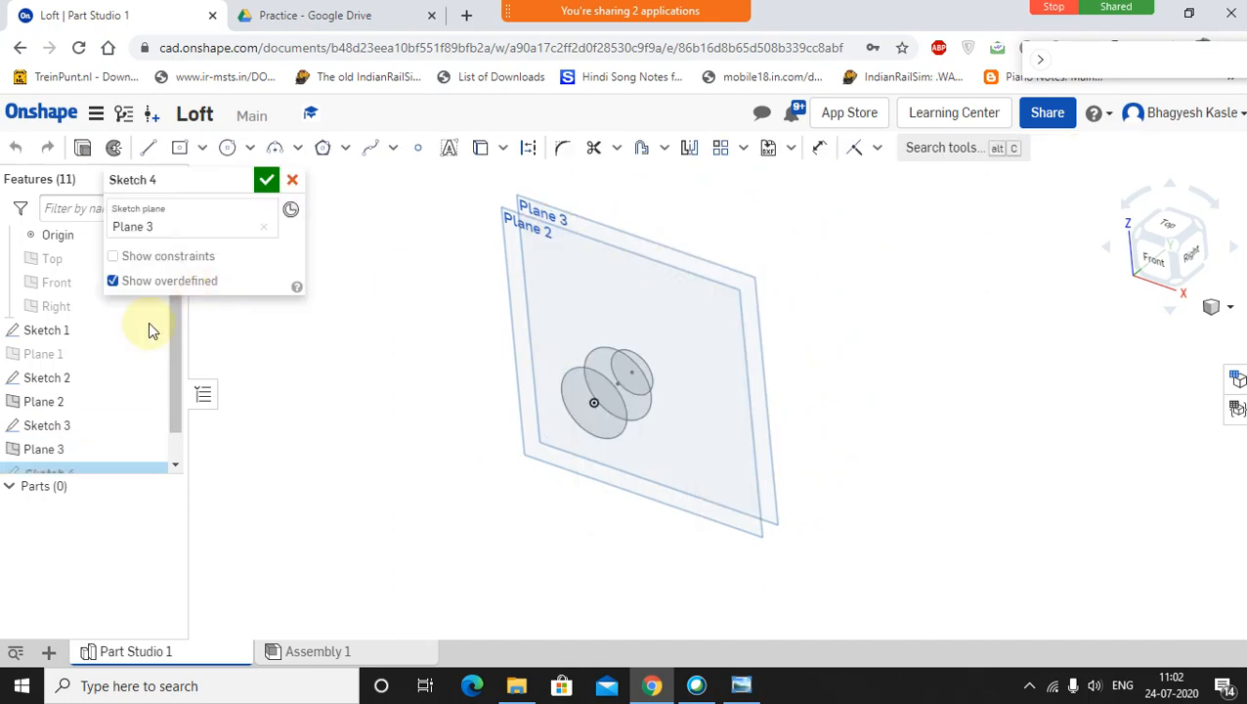
pyautogui.scroll(-1, 56, 440)
pyautogui.rightClick(41, 427)
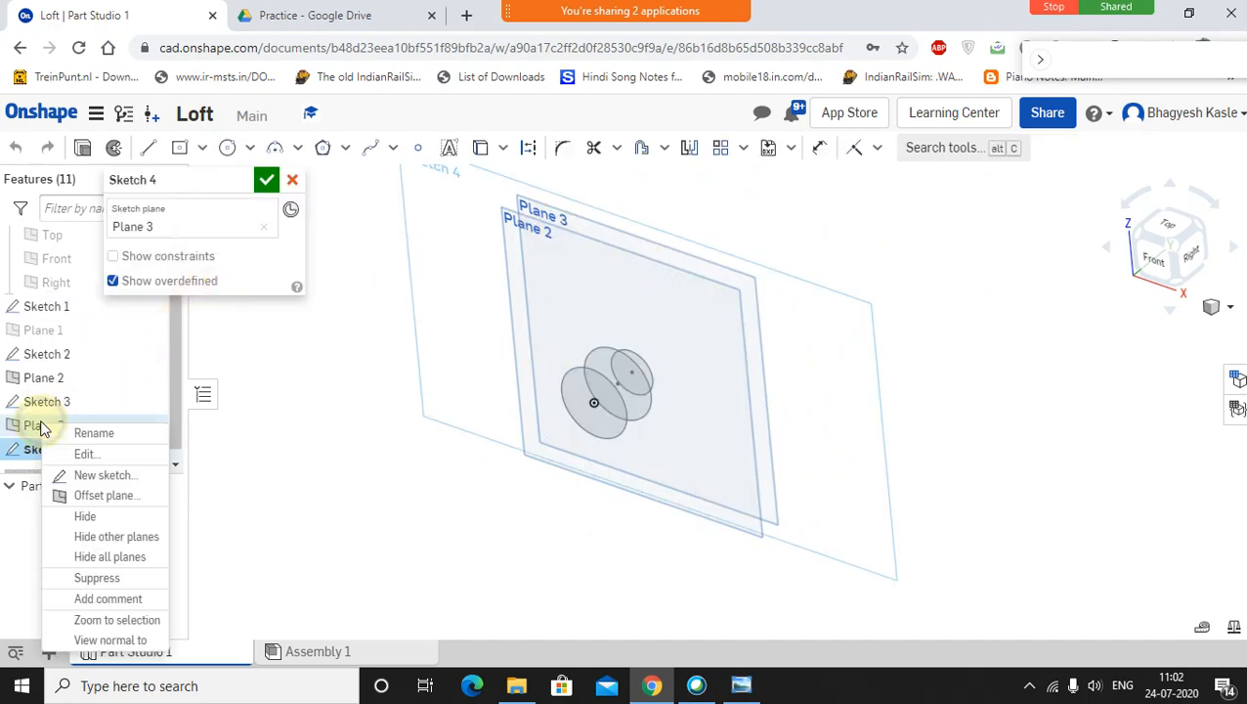
pyautogui.click(88, 639)
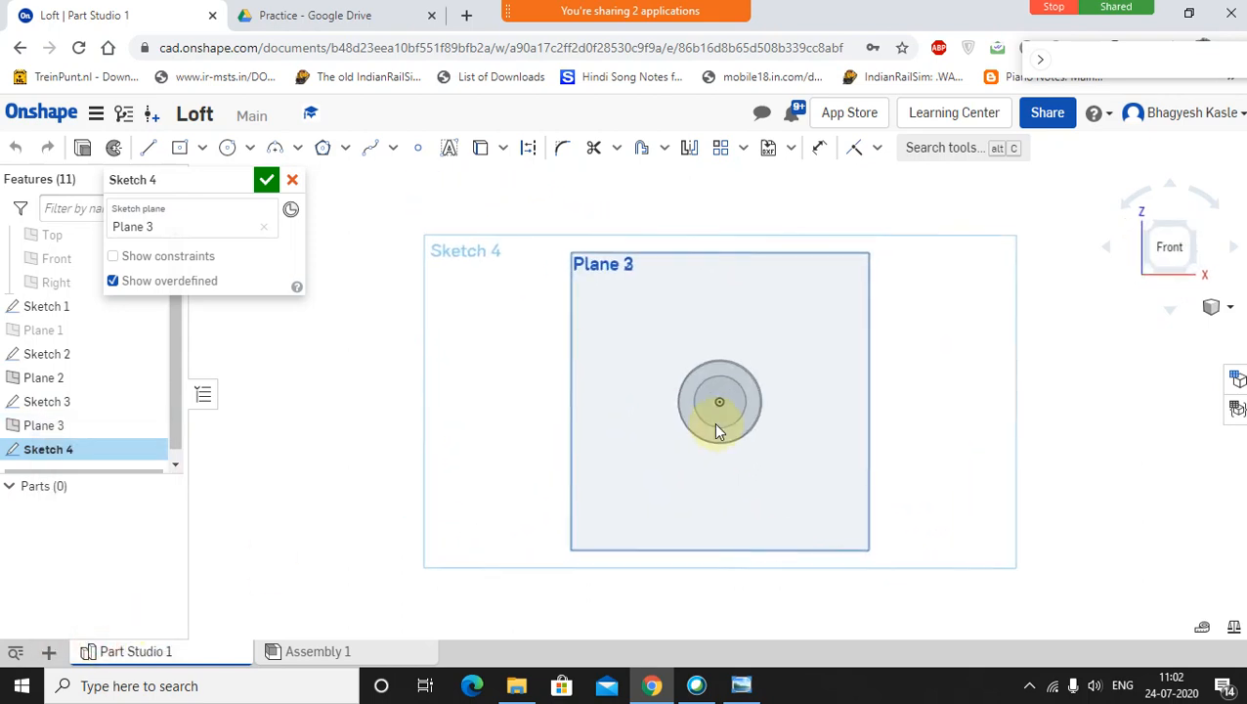
# Step: Draw a center point rectangle on the origin of the Plane 3 sketch, about 71 mm wide and 63 mm high
pyautogui.click(250, 147)
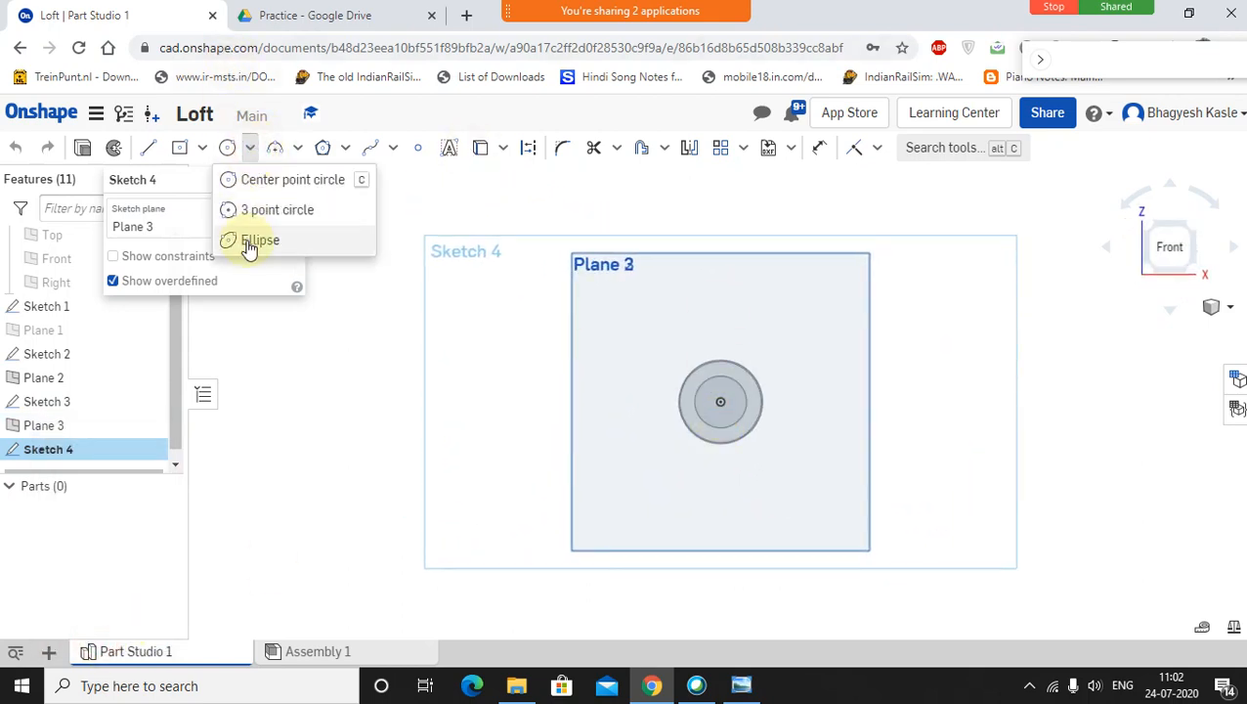
pyautogui.click(201, 148)
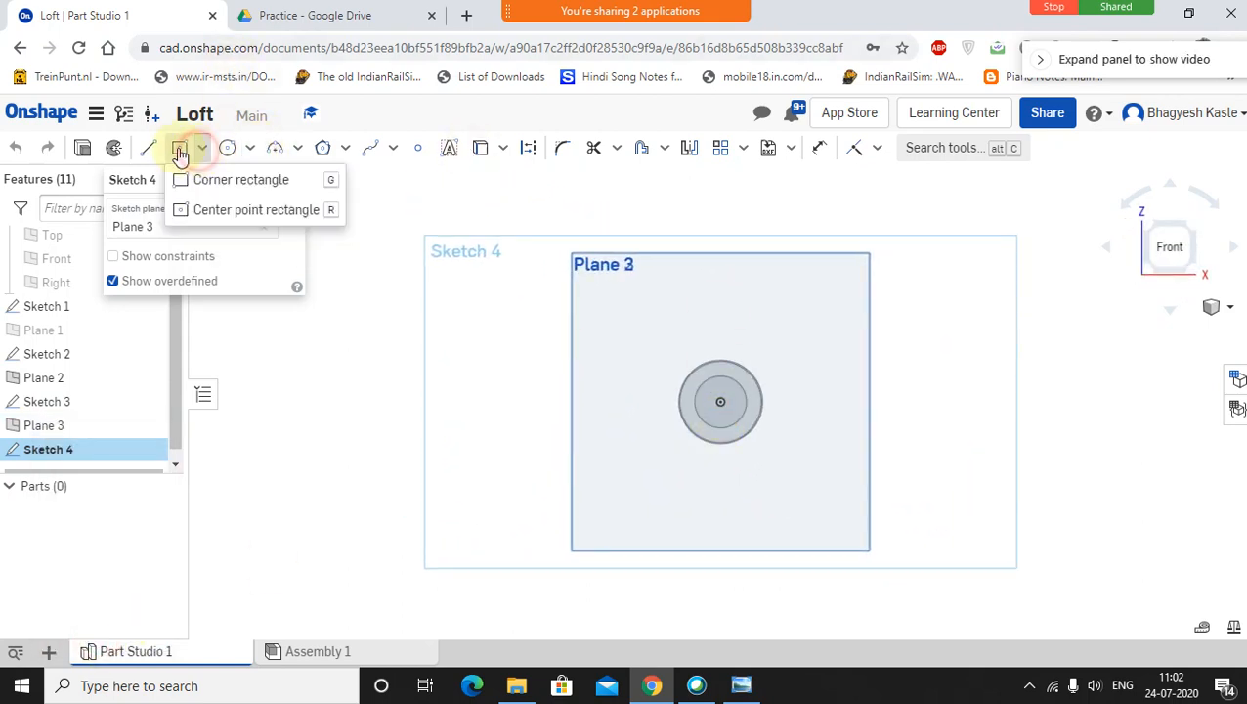
pyautogui.click(206, 211)
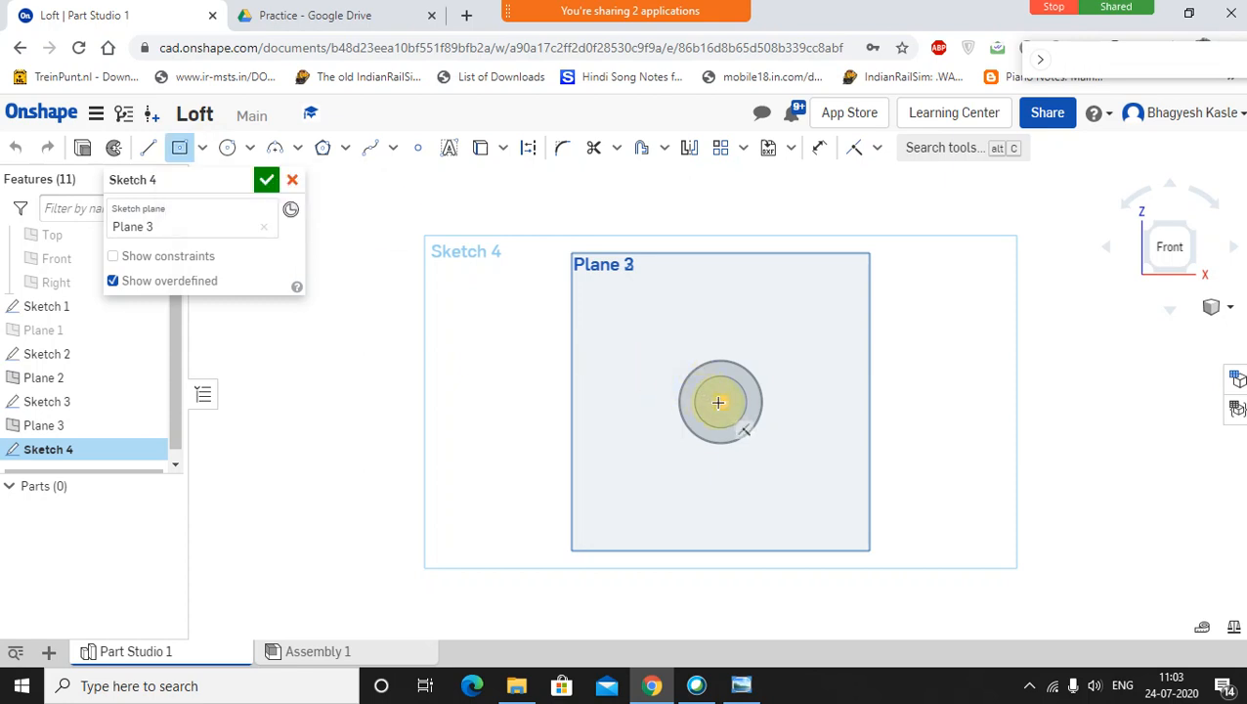
pyautogui.click(720, 399)
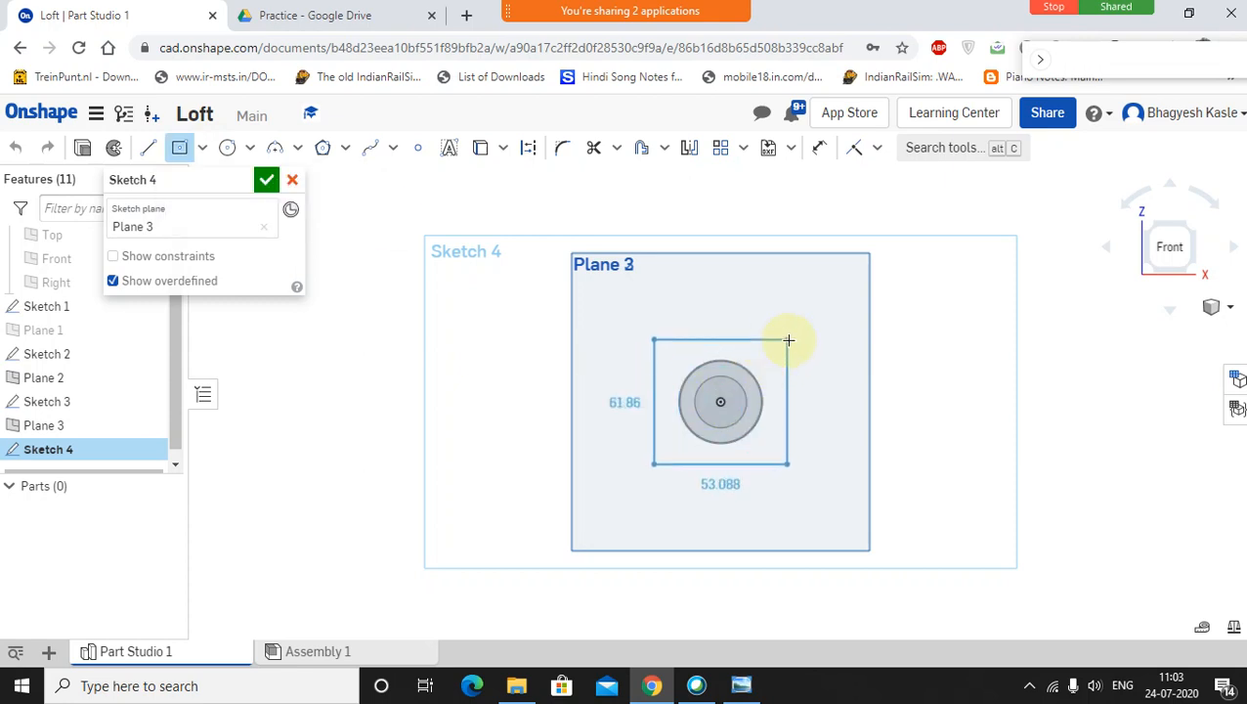
pyautogui.click(792, 339)
# Step: Dimension the width of the Plane 3 rectangle to 30 mm
pyautogui.click(819, 148)
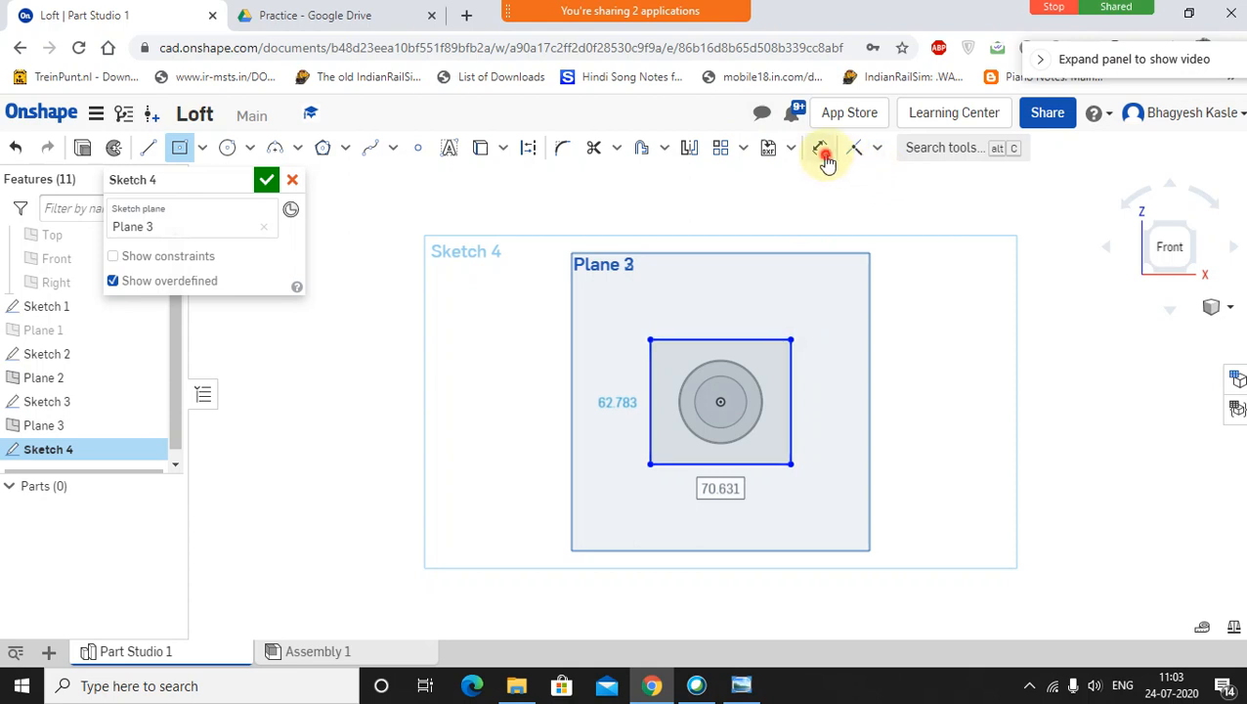
pyautogui.click(720, 338)
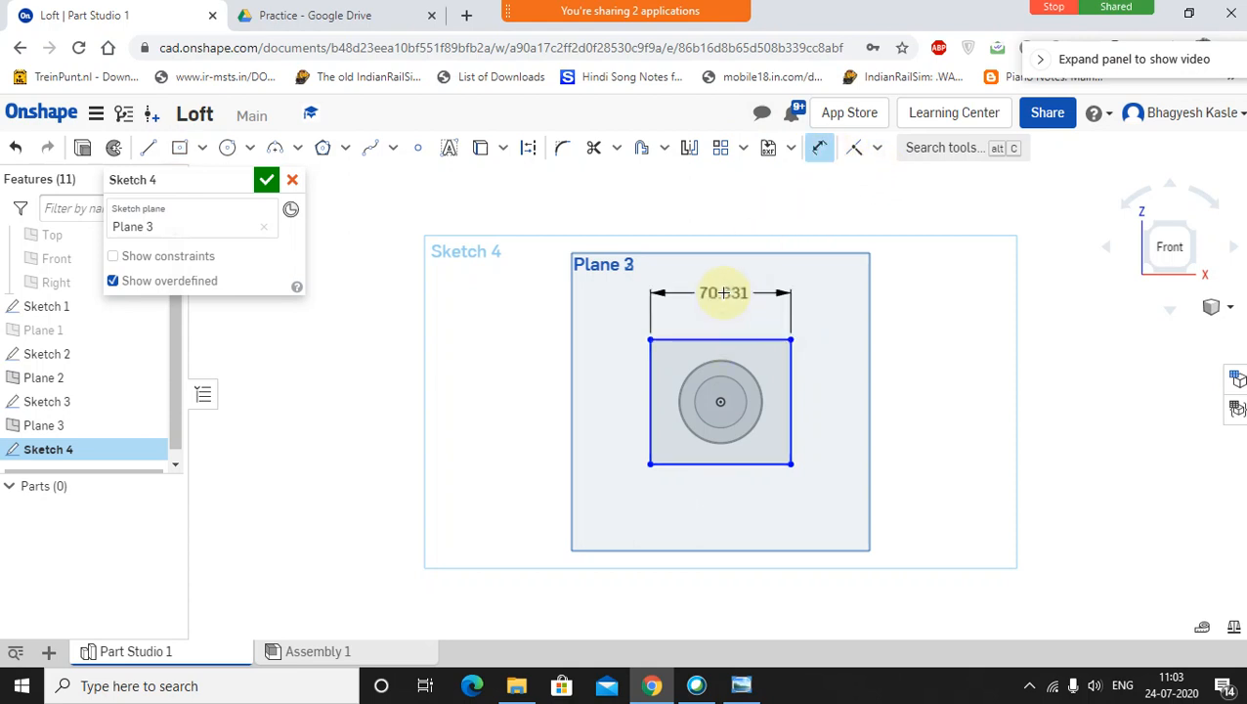
pyautogui.click(726, 291)
pyautogui.write('0')
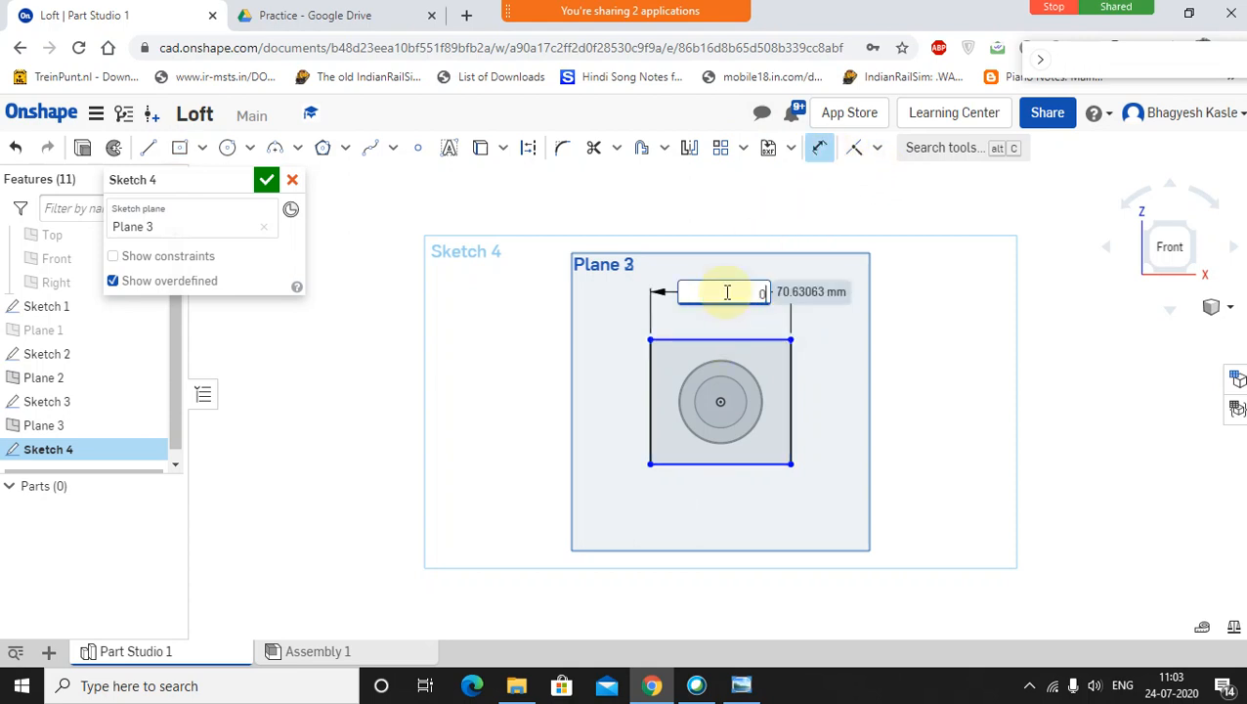
pyautogui.press('Return')
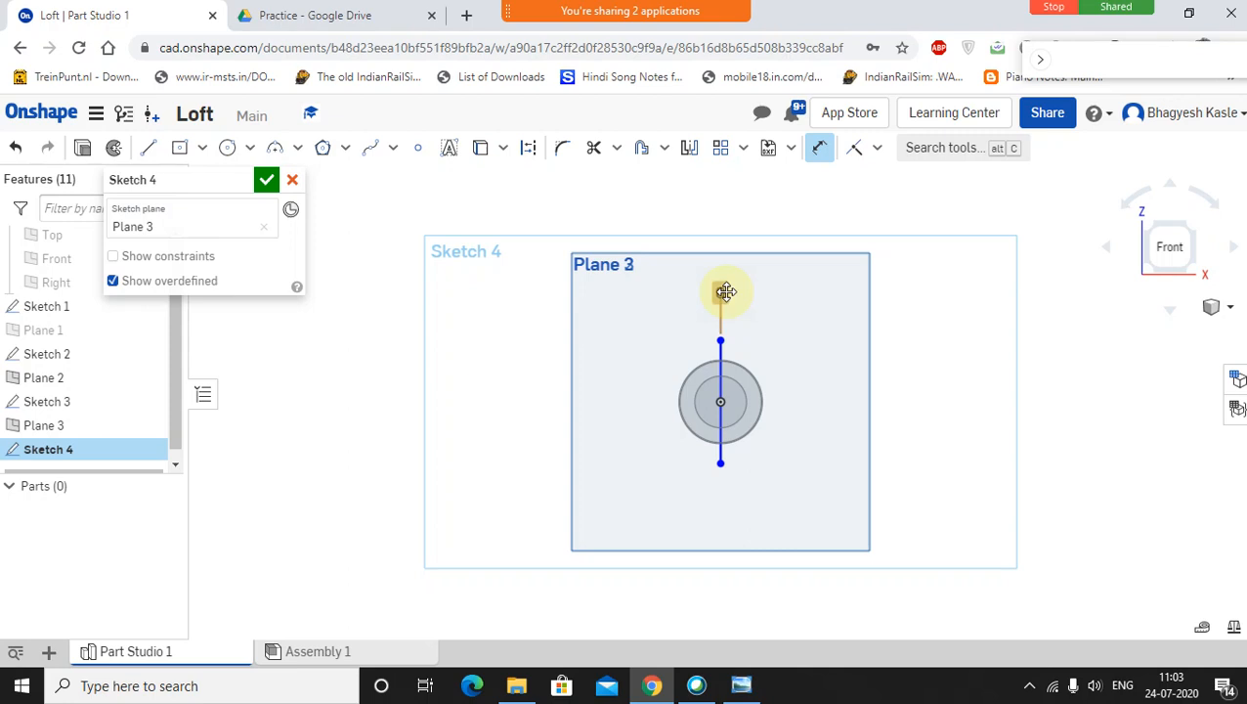
pyautogui.click(721, 292)
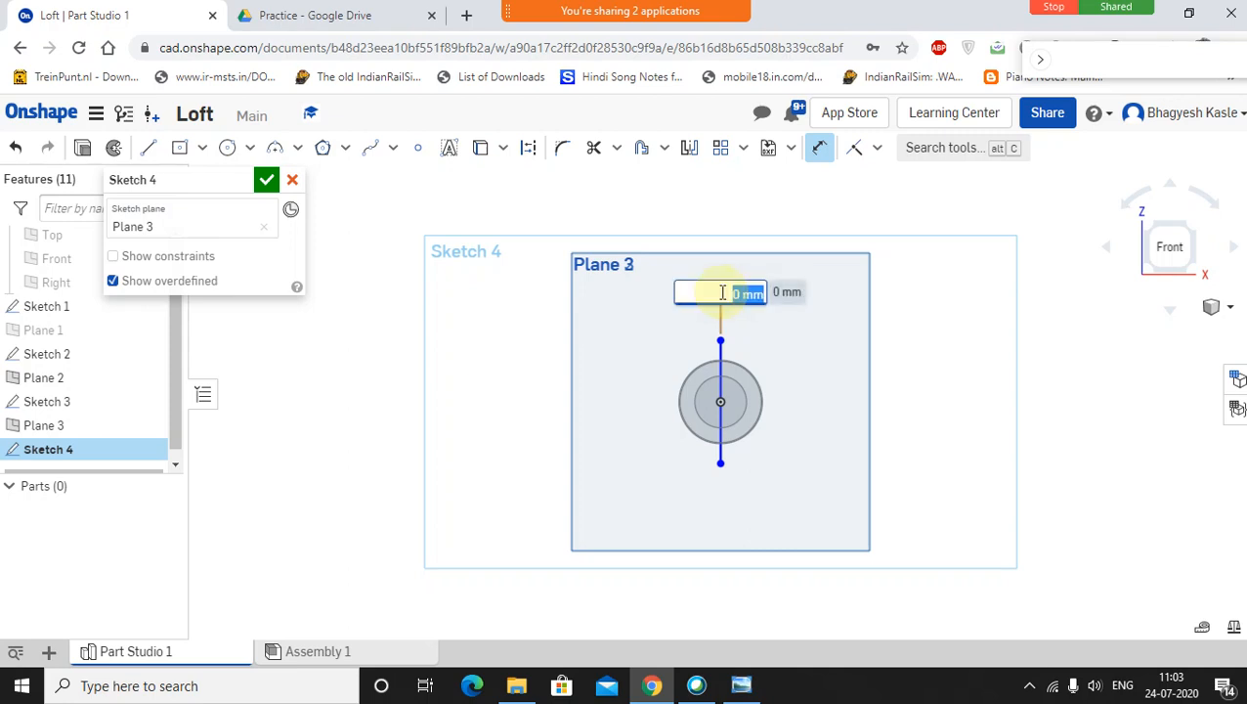
pyautogui.write('30')
pyautogui.press('Return')
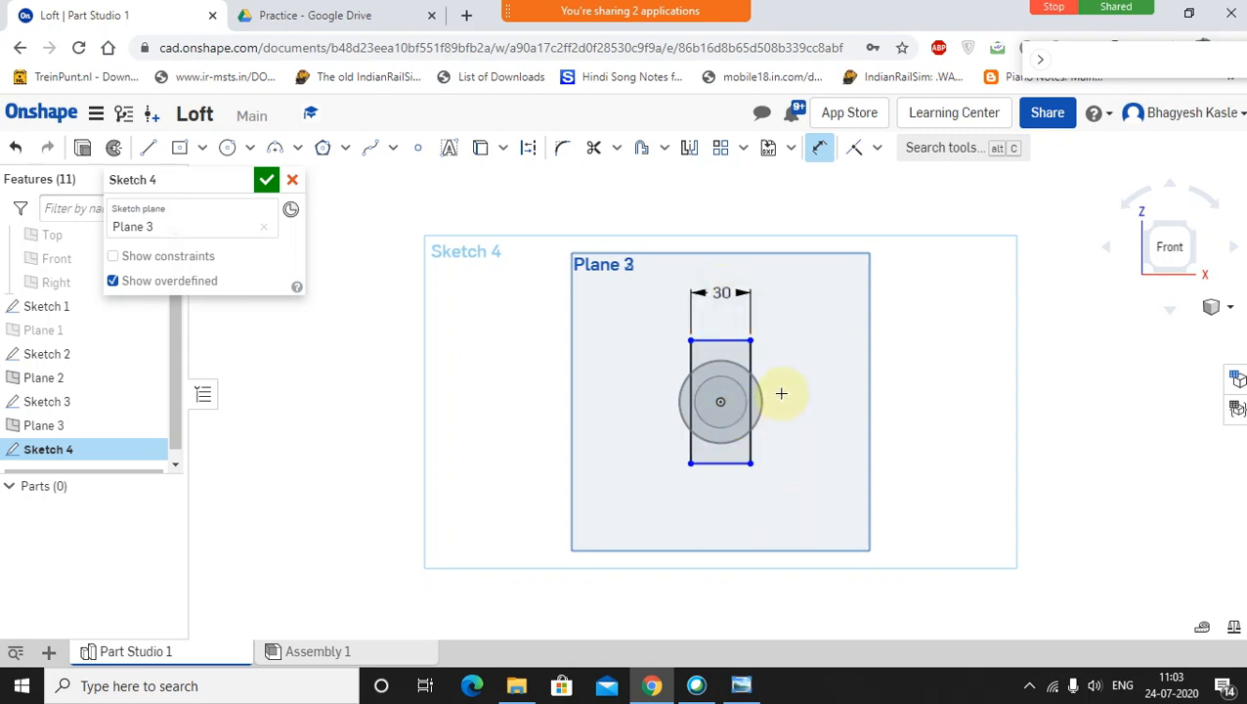
# Step: Dimension the height of the Plane 3 rectangle to 30 mm and finish the sketch
pyautogui.scroll(1, 781, 392)
pyautogui.click(742, 354)
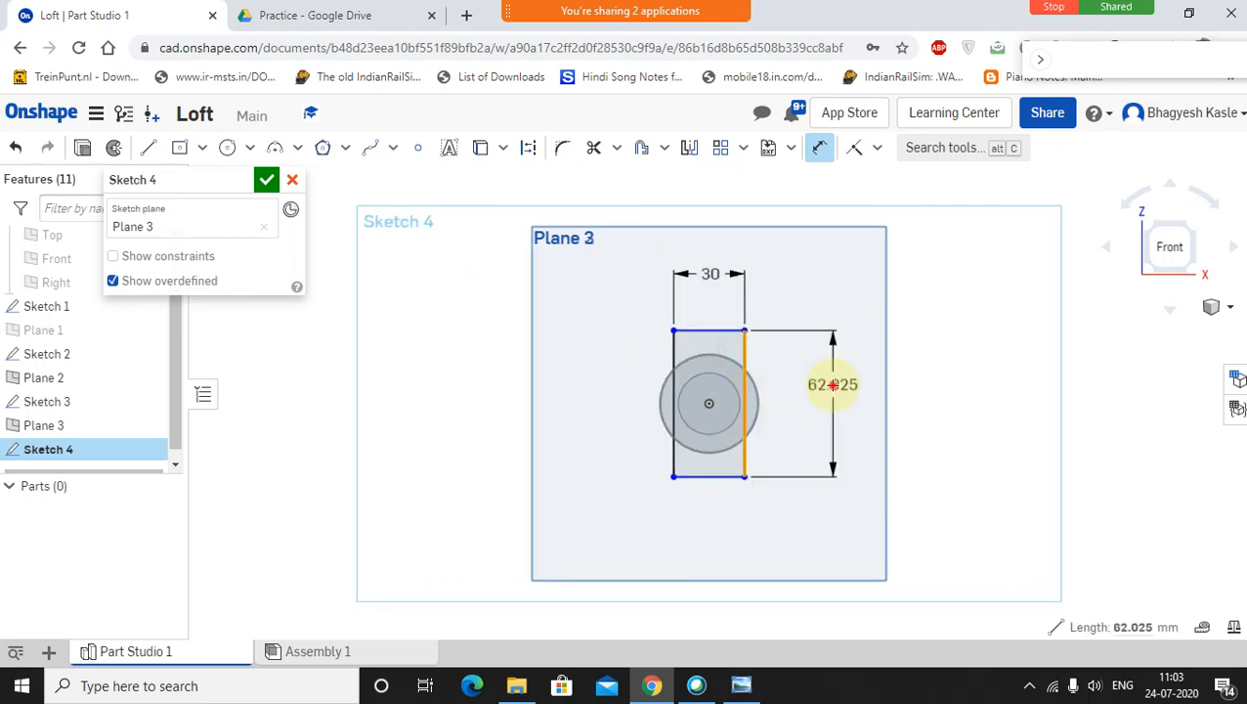
pyautogui.click(832, 385)
pyautogui.write('0')
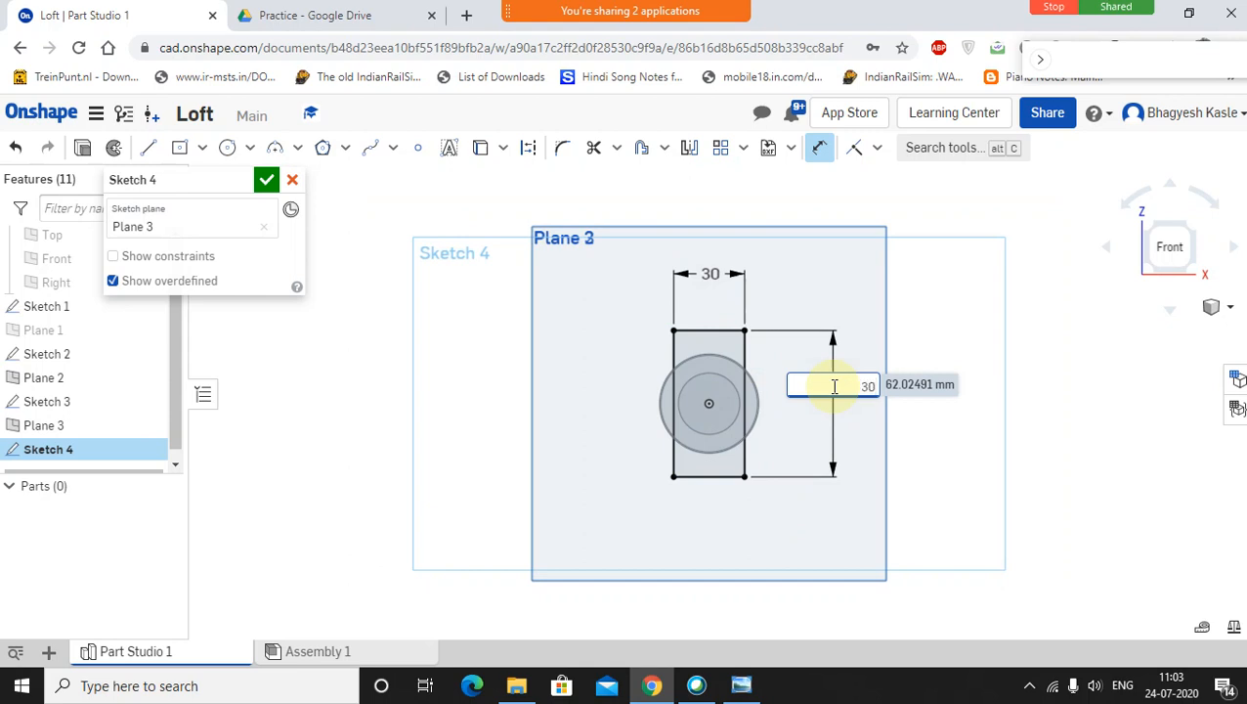
pyautogui.press('Return')
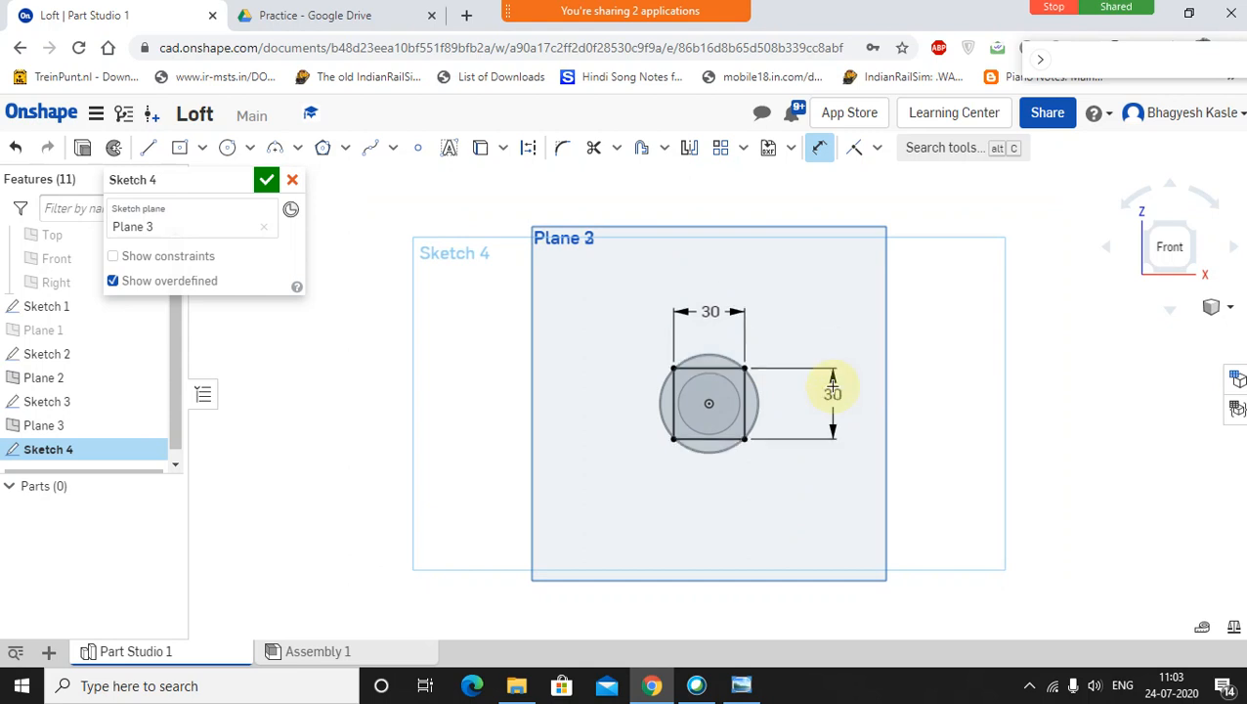
pyautogui.click(265, 179)
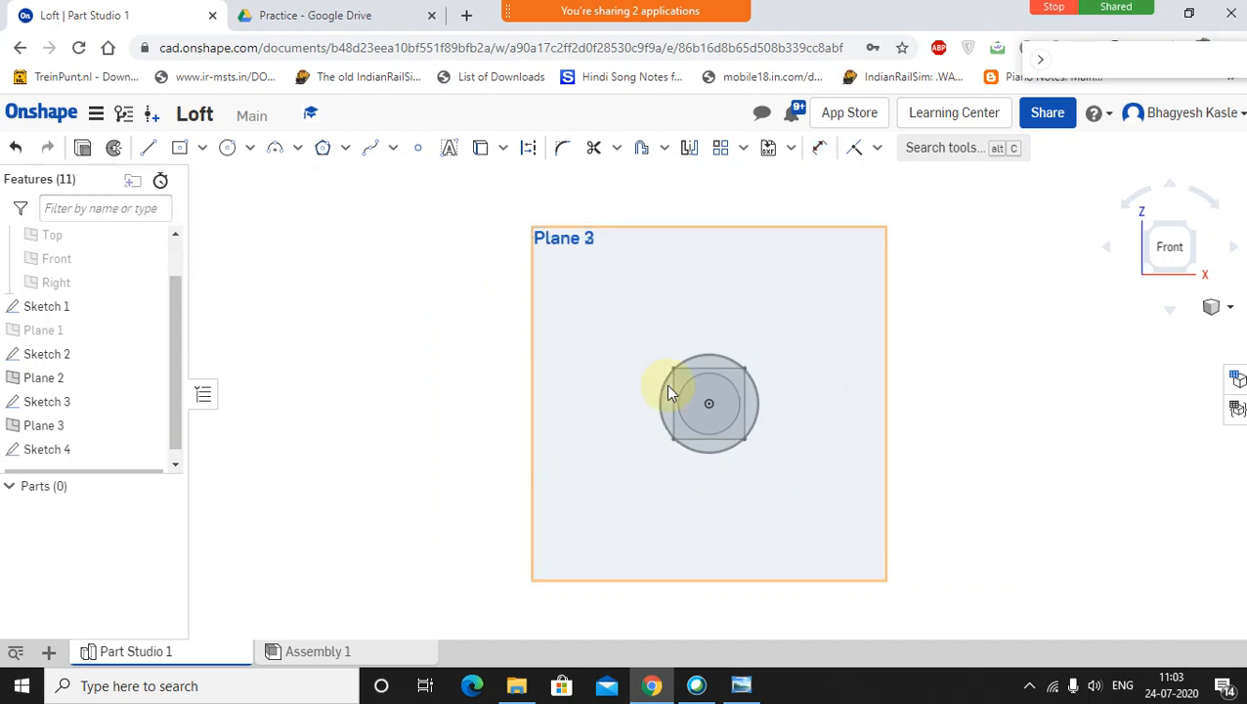
# Step: Create a plane offset 220 mm from Plane 3 in the opposite direction, checking the distance against drawing 4
pyautogui.scroll(2, 746, 438)
pyautogui.hotkey('alt', 'Tab')
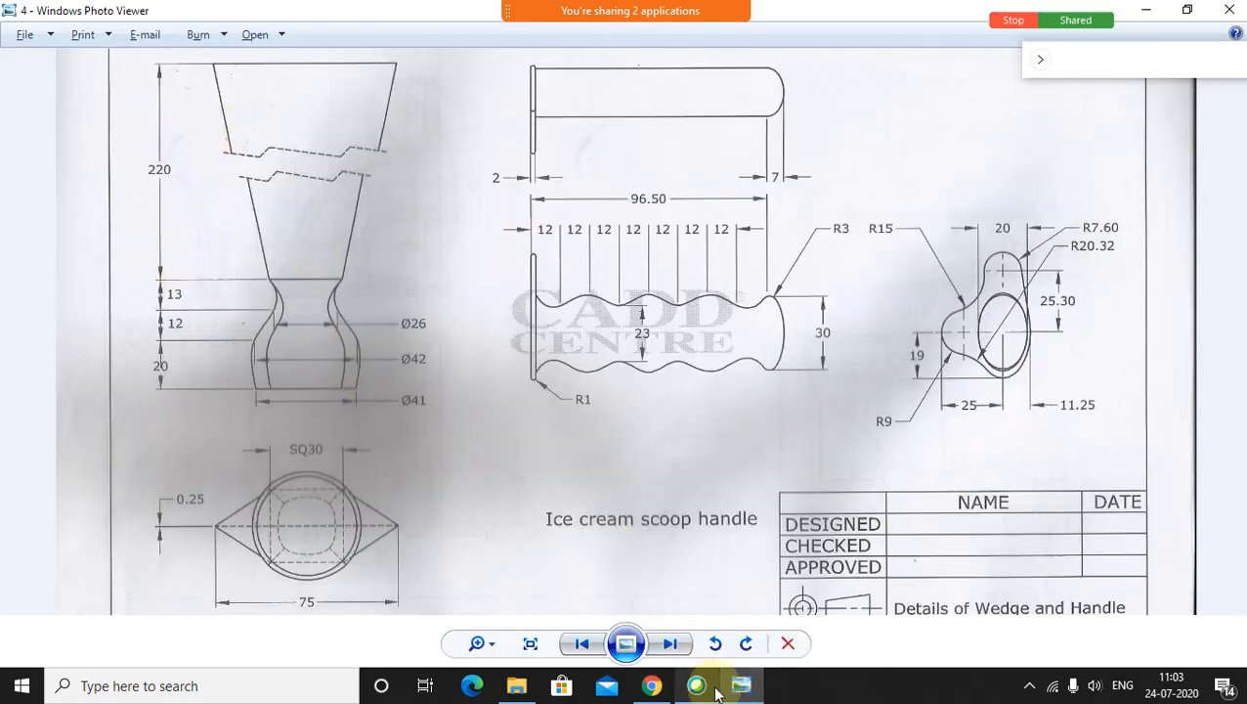
pyautogui.click(651, 685)
pyautogui.moveTo(799, 480); pyautogui.dragTo(772, 412, button='right')
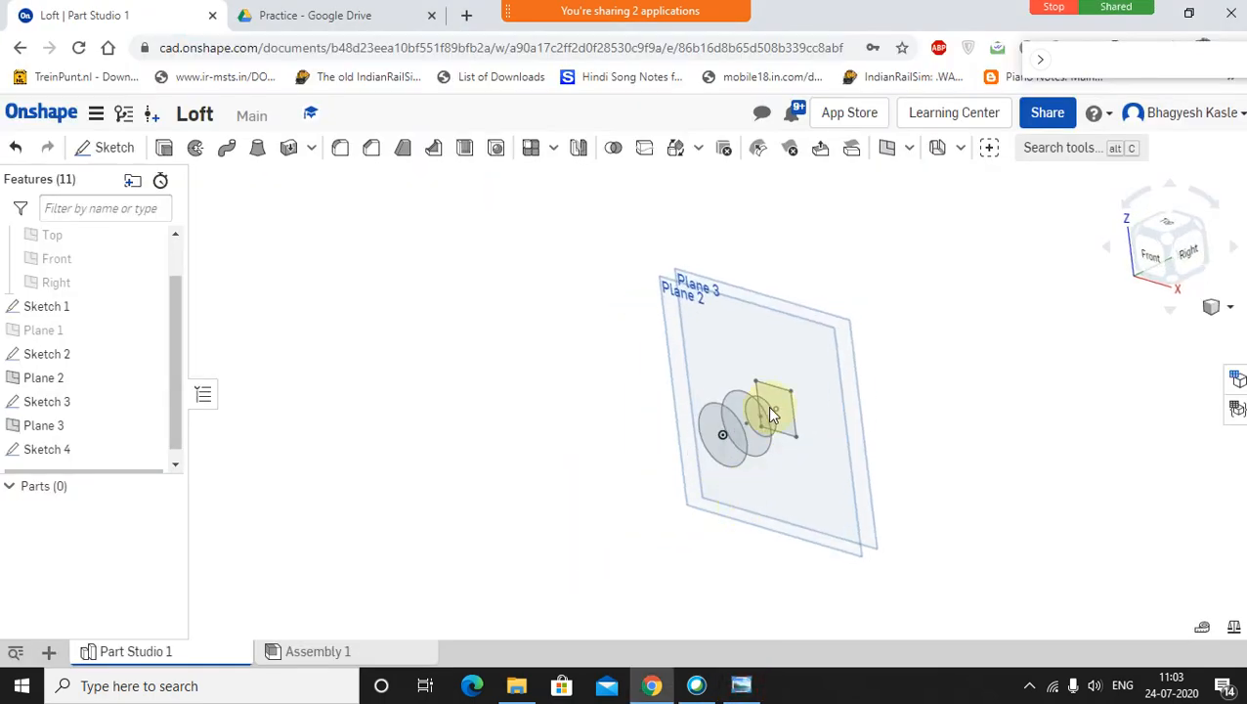
pyautogui.click(844, 323)
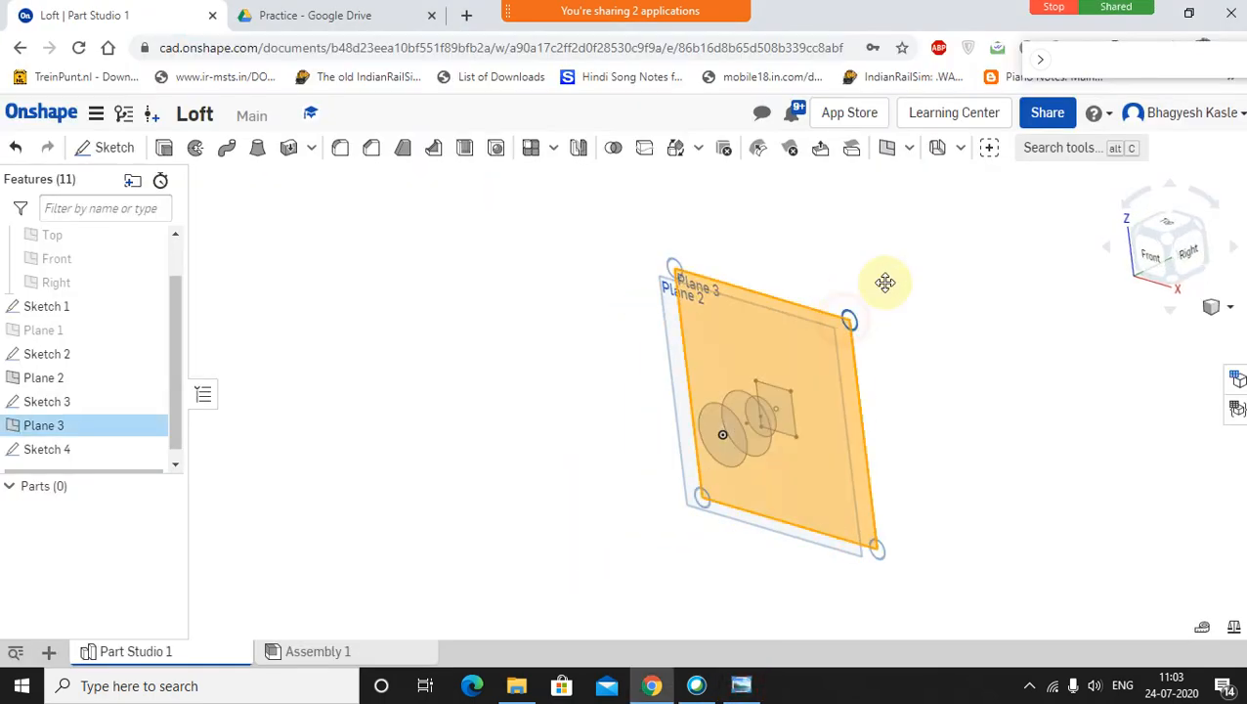
pyautogui.click(886, 152)
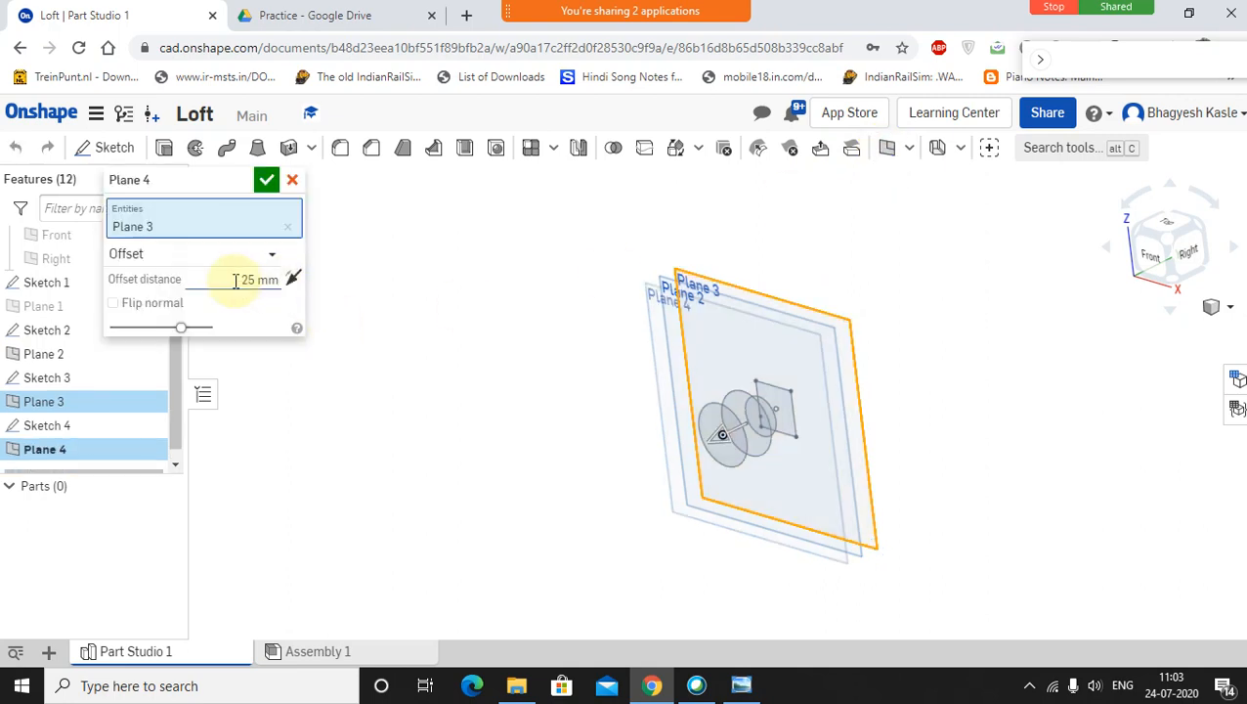
pyautogui.click(233, 281)
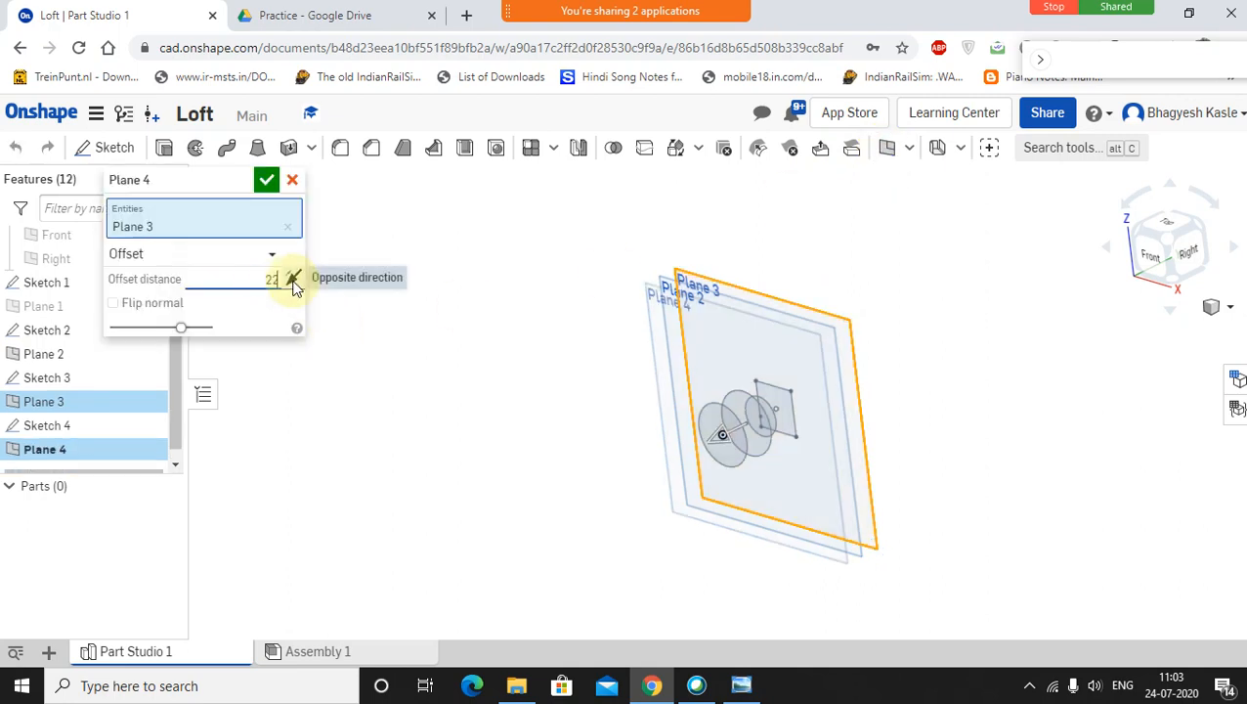
pyautogui.write('220')
pyautogui.click(295, 280)
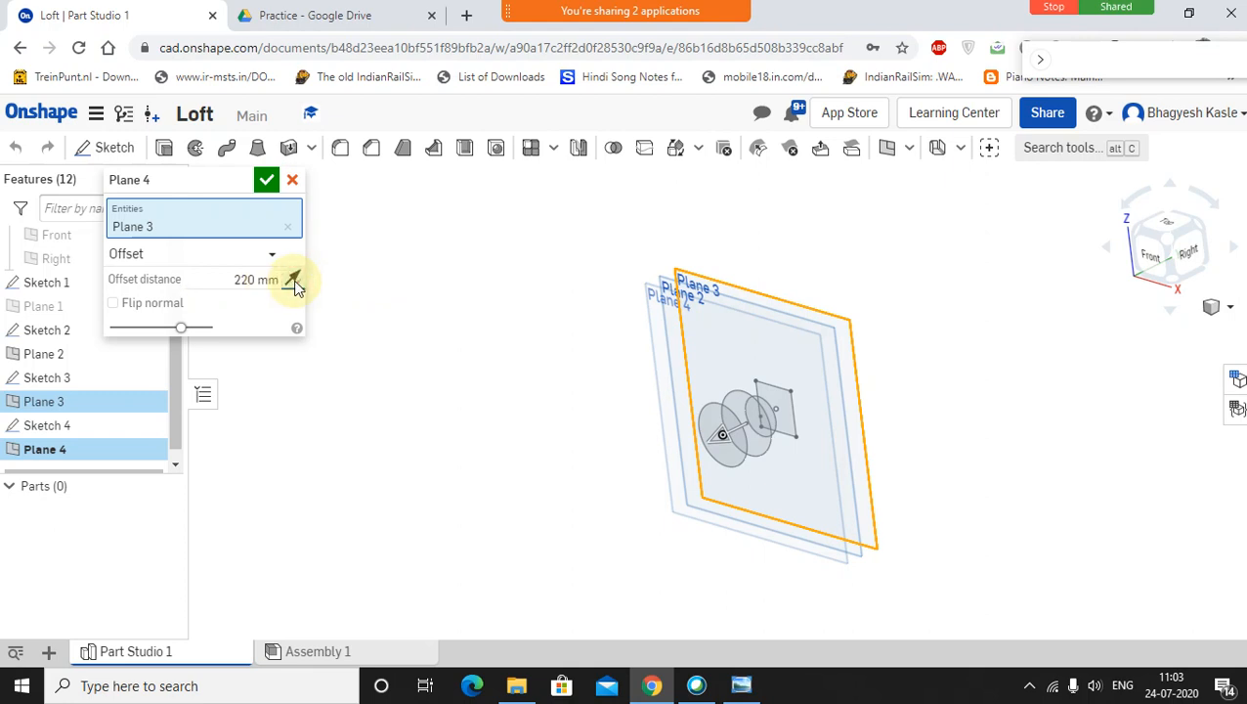
pyautogui.click(294, 280)
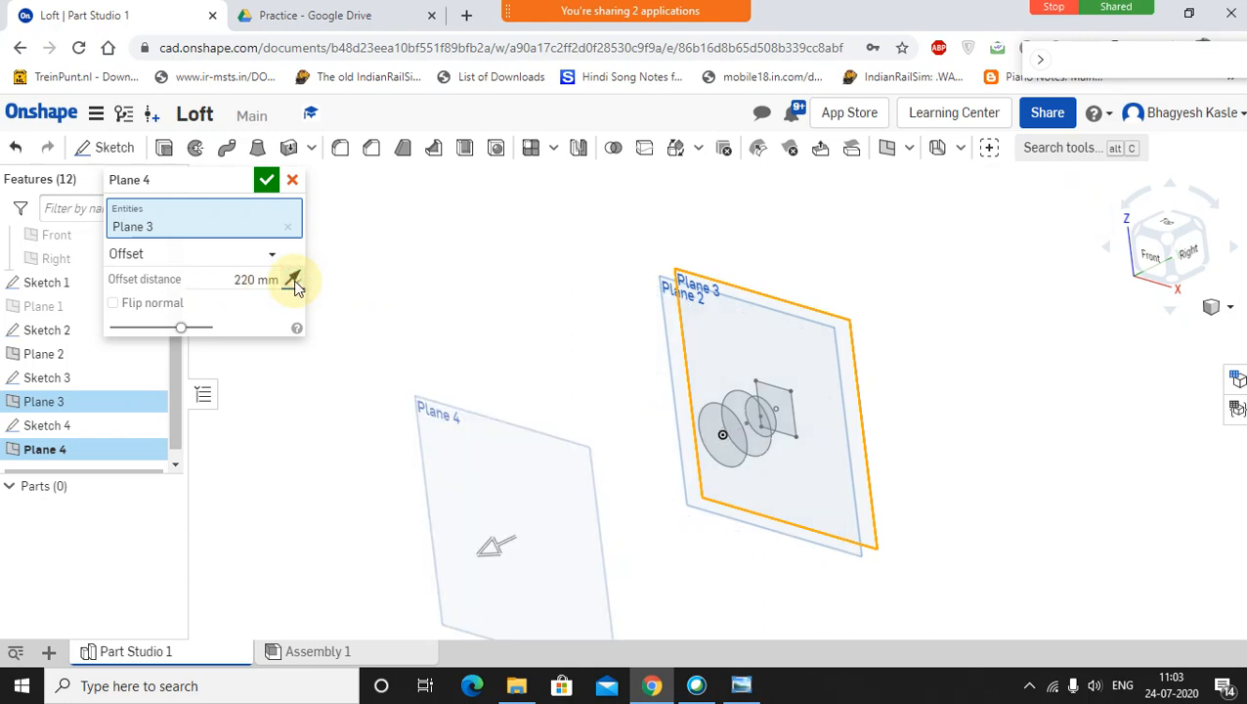
pyautogui.click(295, 280)
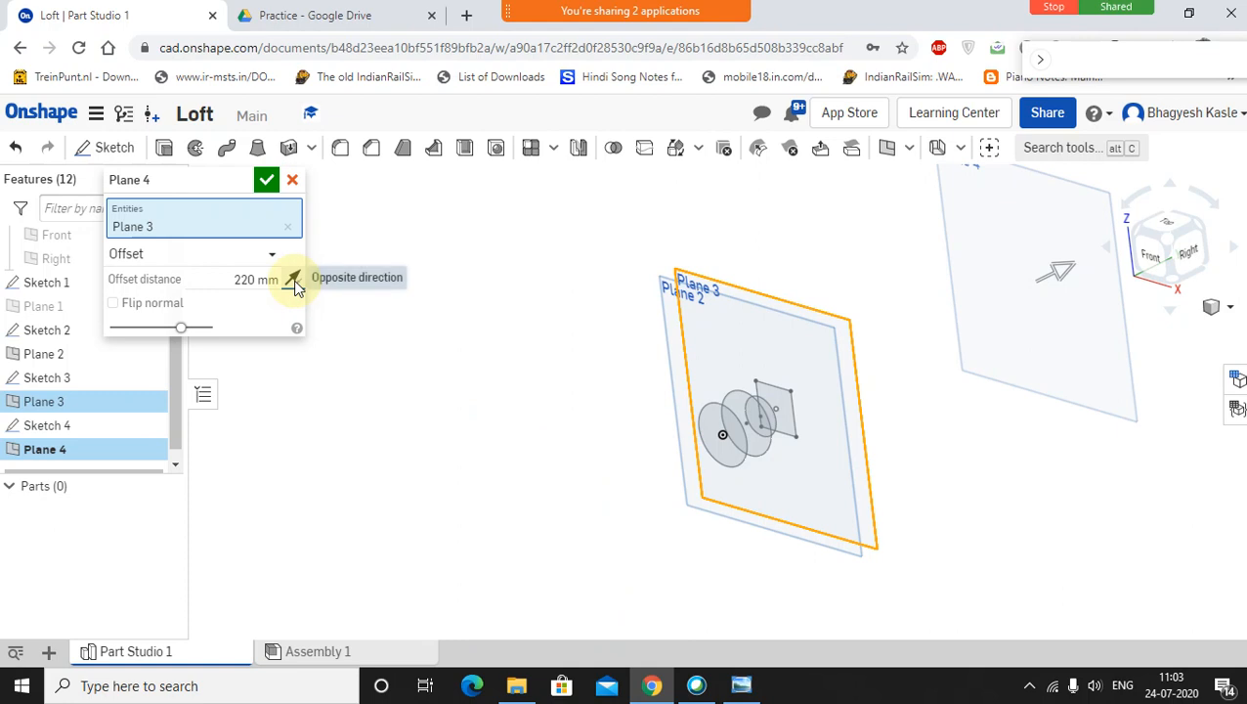
pyautogui.click(261, 183)
# Step: Check the wedge's end dimensions in drawing 4, and start a sketch on Plane 4 viewed normal to that plane
pyautogui.moveTo(577, 284); pyautogui.dragTo(358, 370, button='middle')
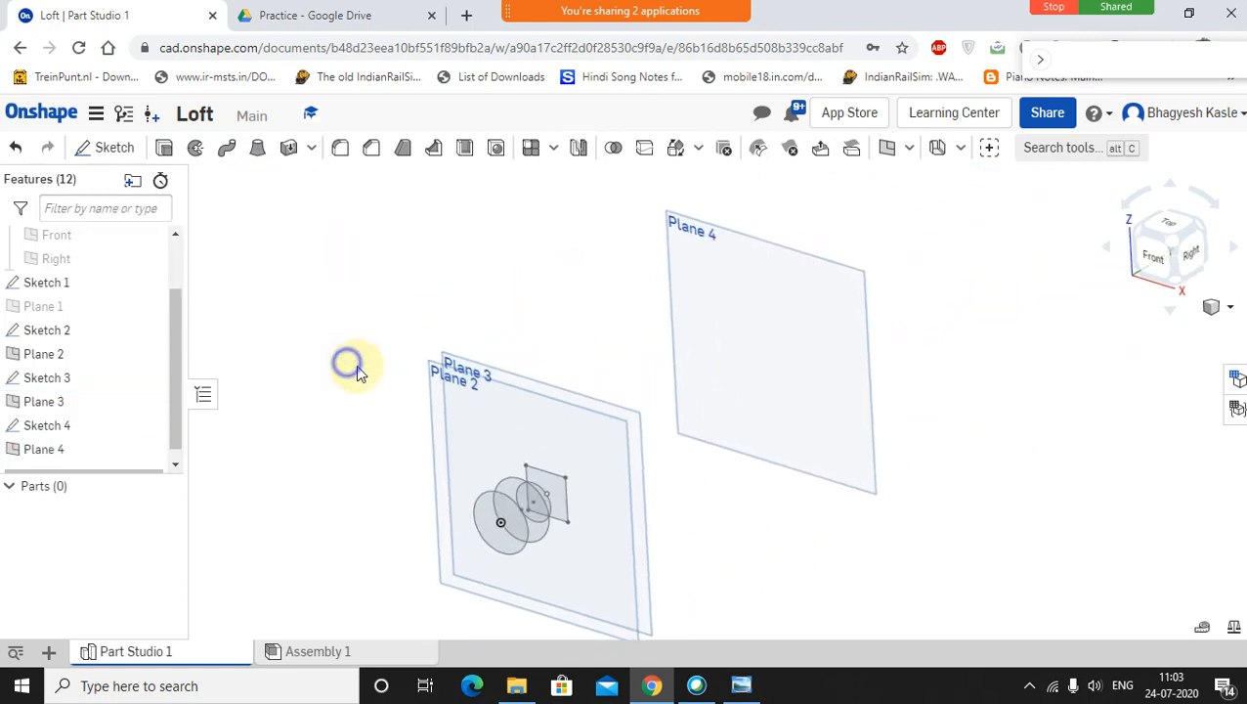
pyautogui.click(744, 684)
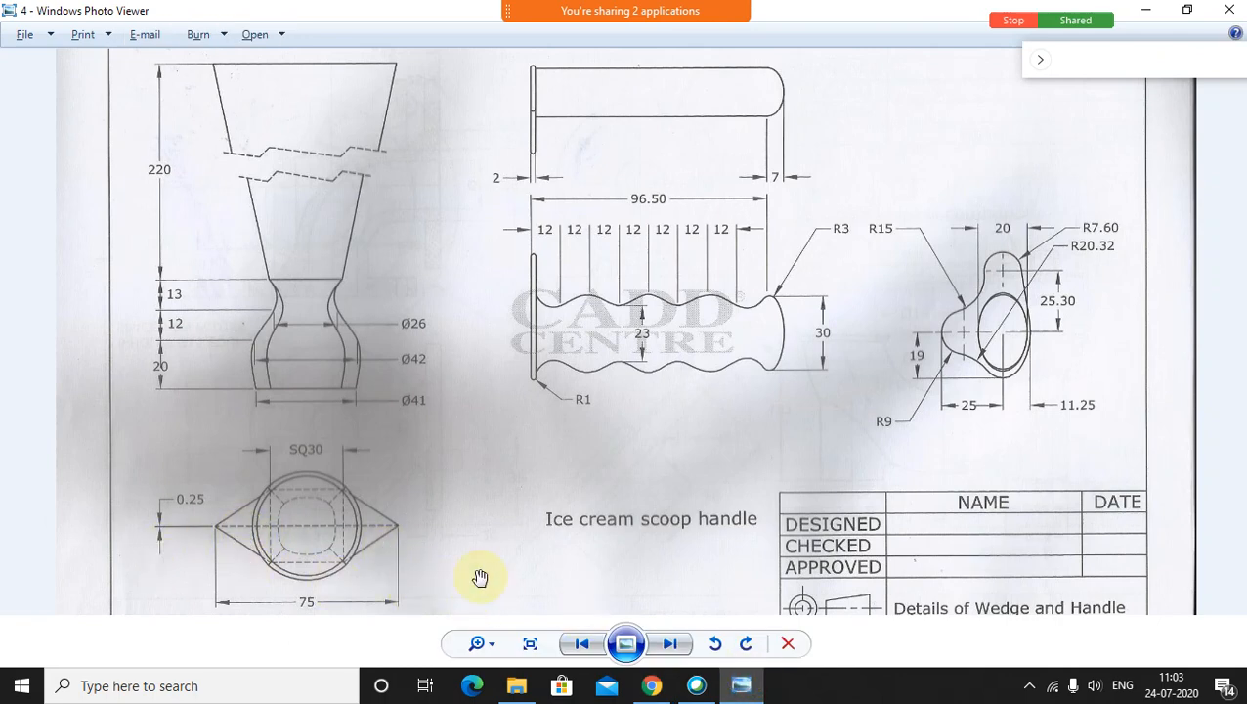
pyautogui.click(741, 684)
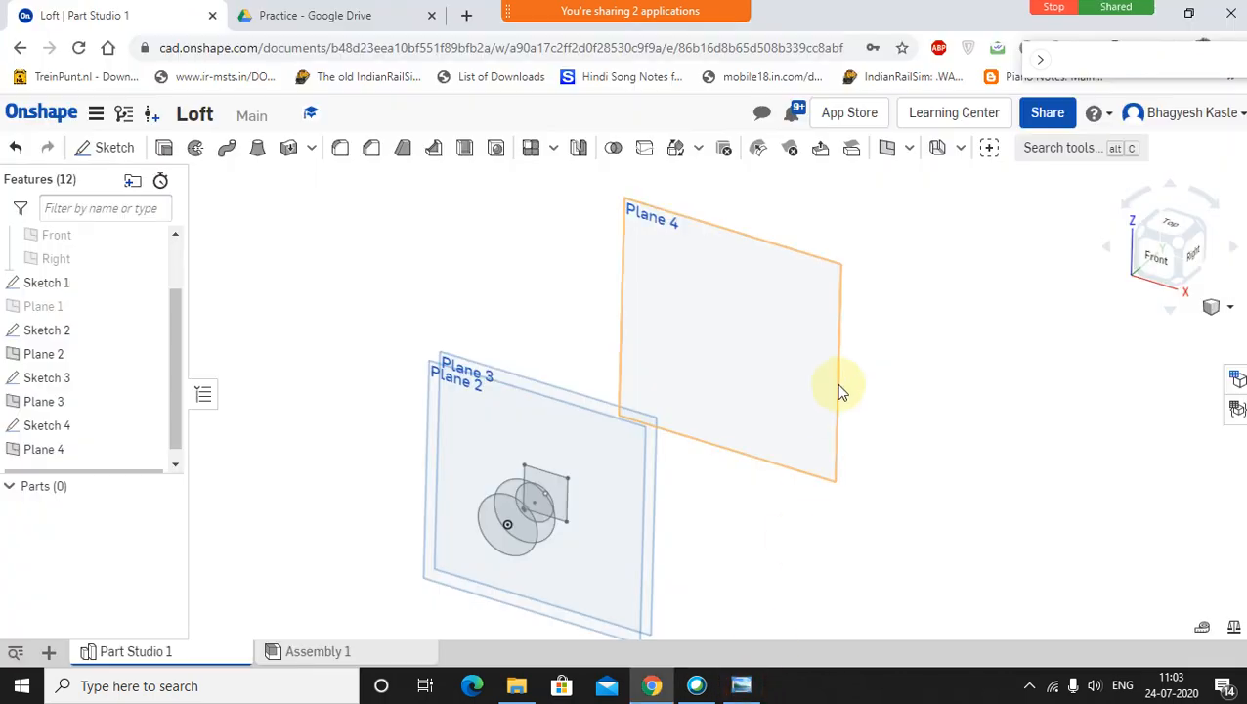
pyautogui.rightClick(745, 274)
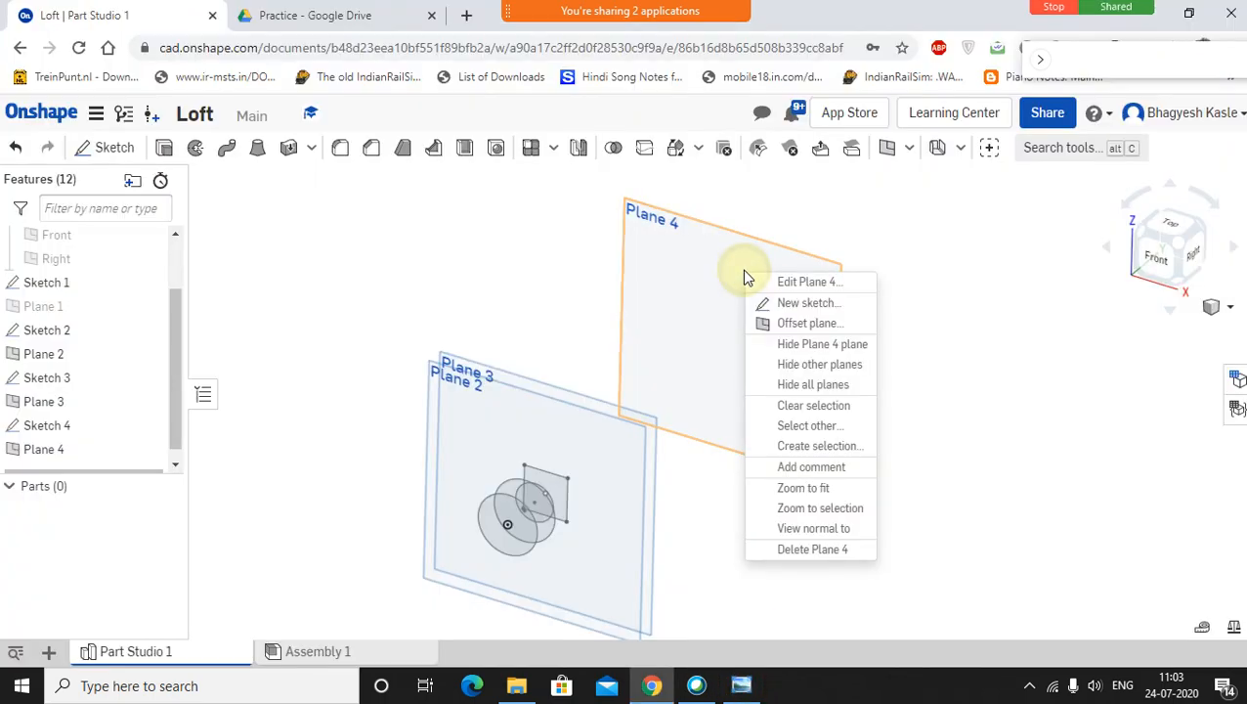
pyautogui.click(61, 451)
pyautogui.hotkey('shift', 's')
pyautogui.click(12, 448)
pyautogui.rightClick(12, 448)
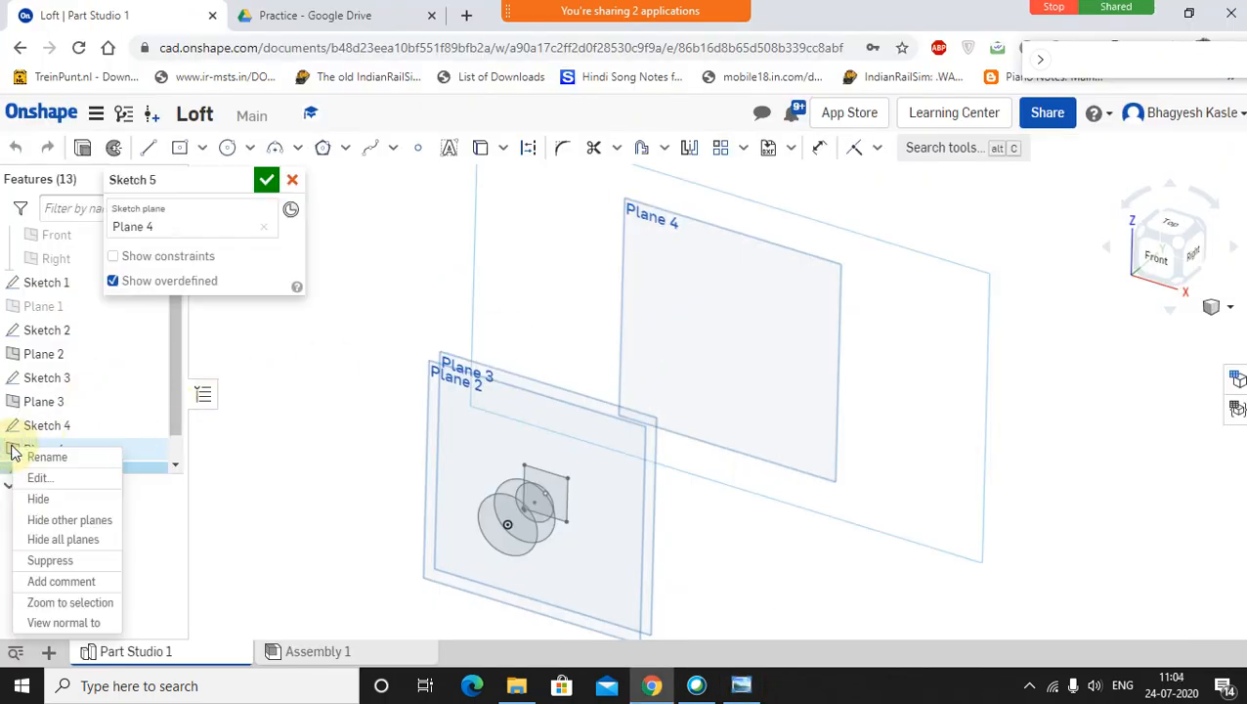
pyautogui.click(54, 621)
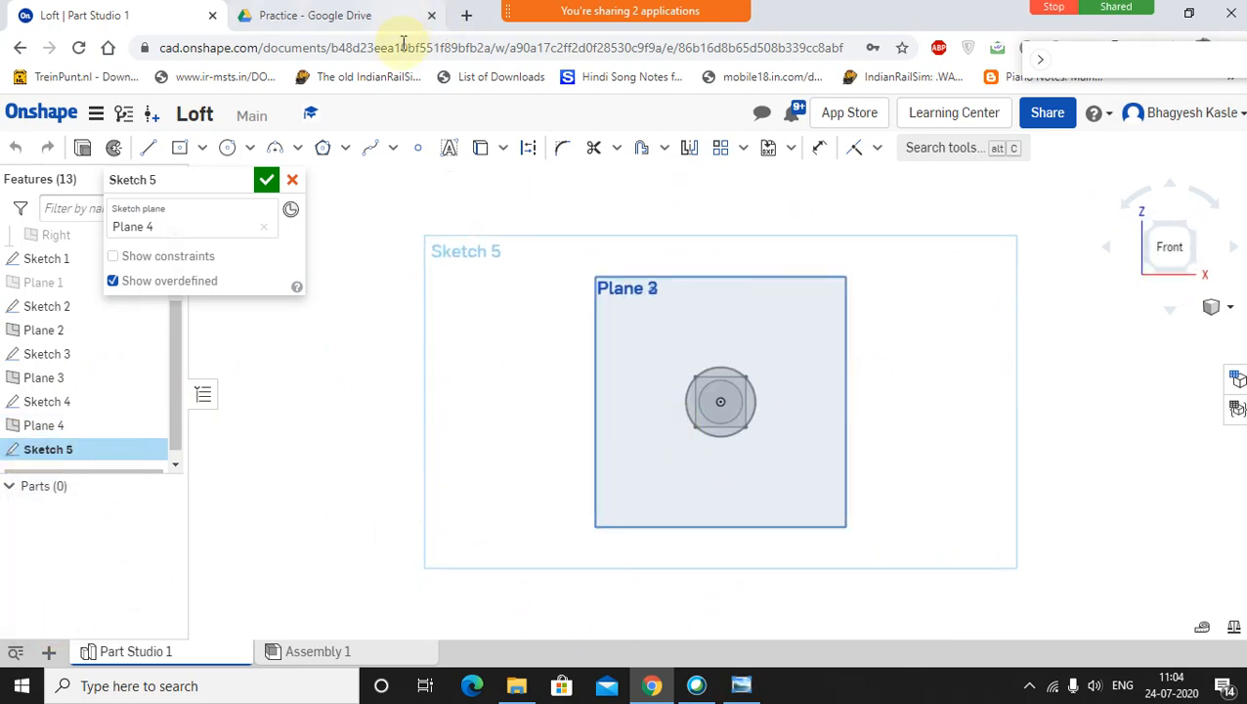
# Step: Draw a center point rectangle on the origin of the Plane 4 sketch, about 265 mm wide and 42 mm high
pyautogui.click(181, 150)
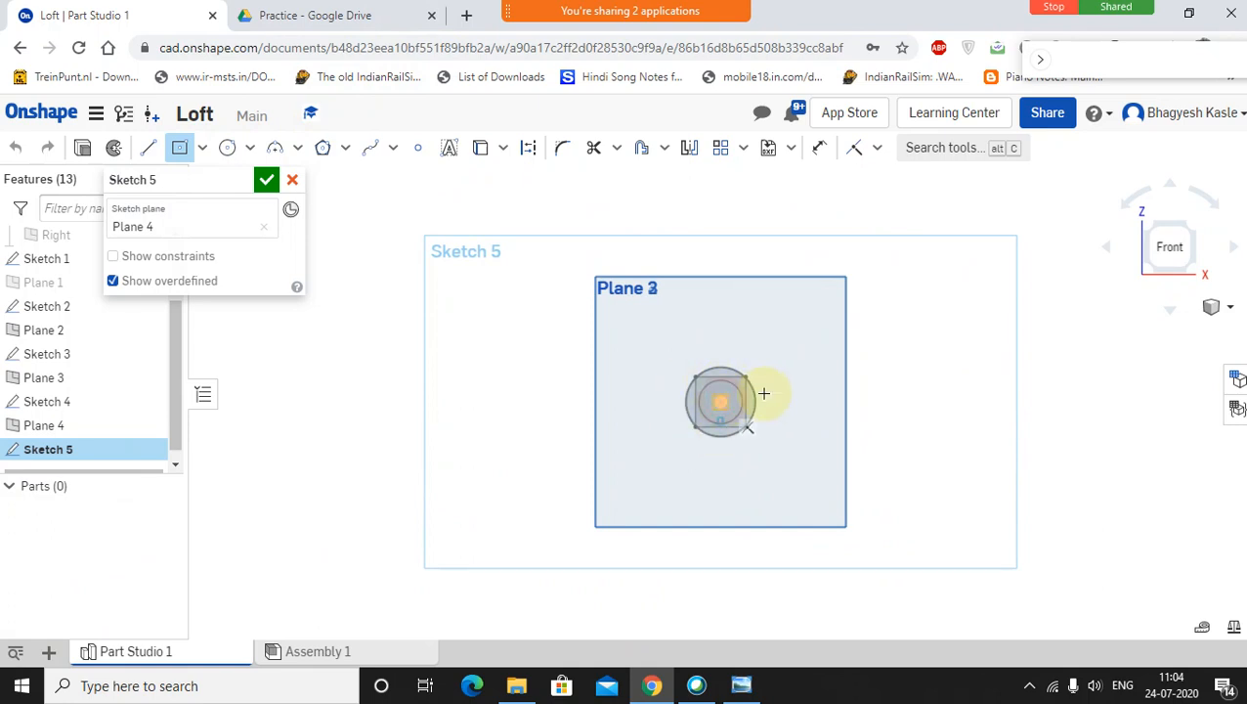
pyautogui.click(720, 400)
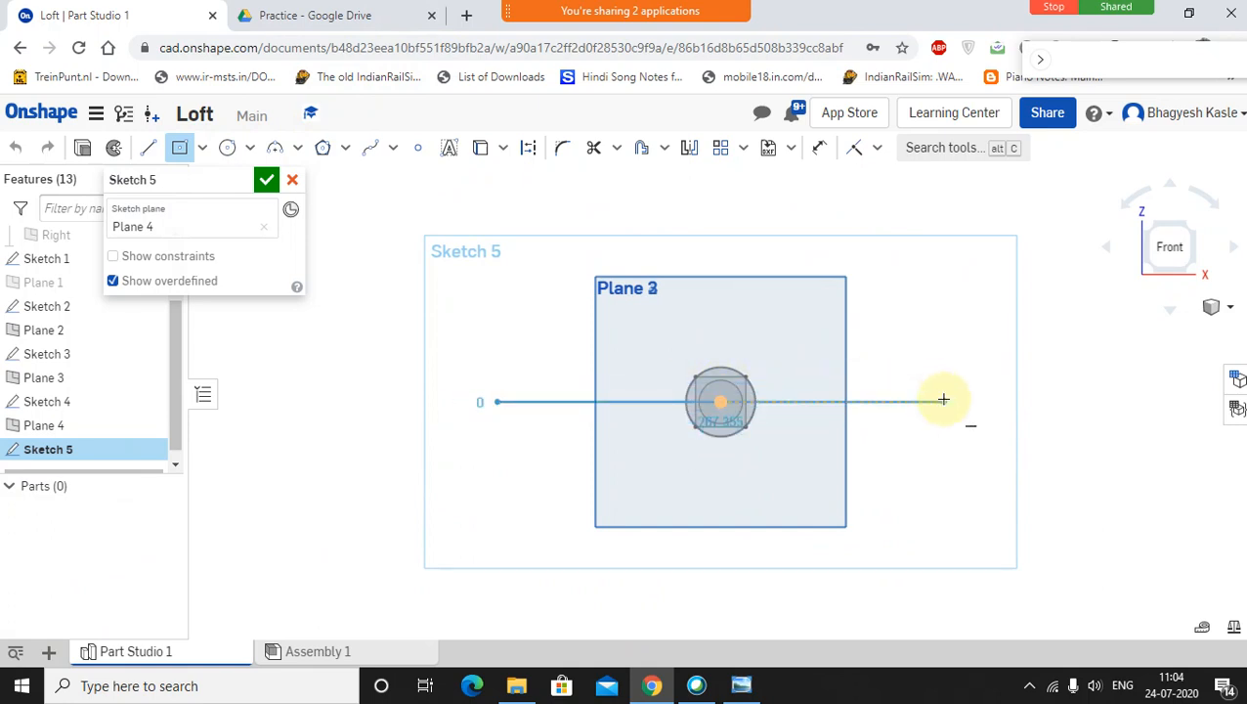
pyautogui.click(941, 368)
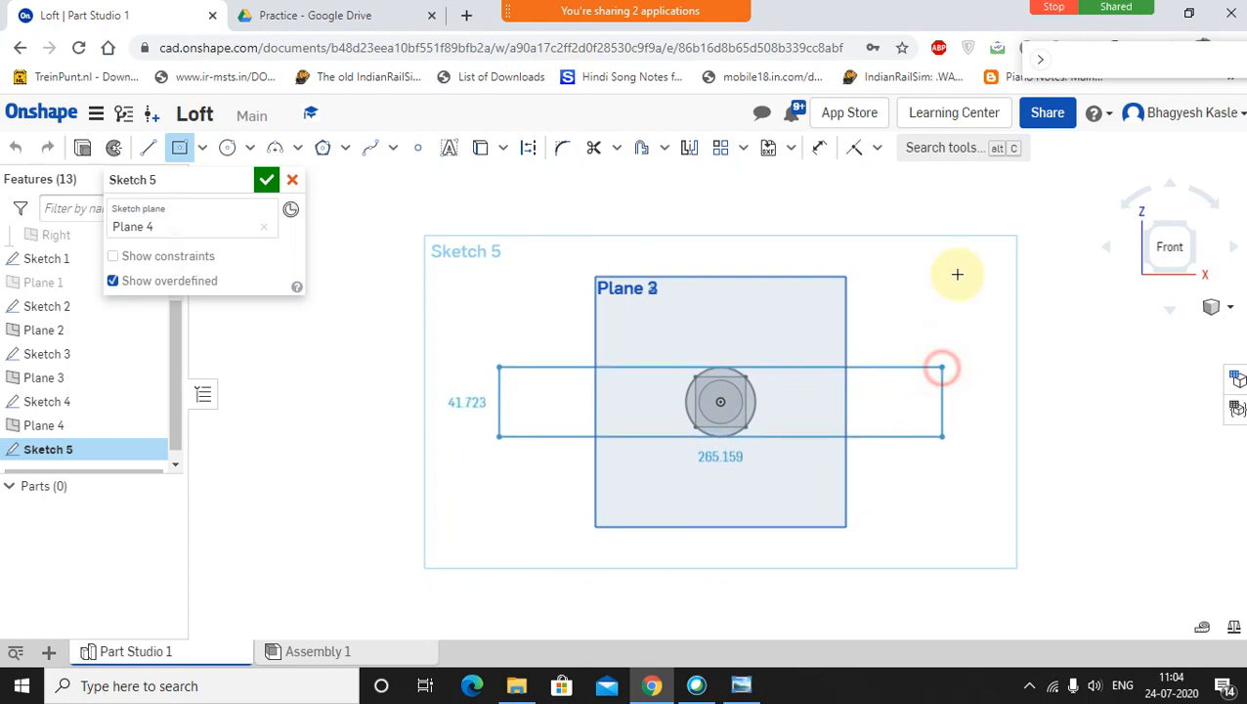
# Step: Dimension the width of the Plane 4 rectangle to 75 mm
pyautogui.click(813, 153)
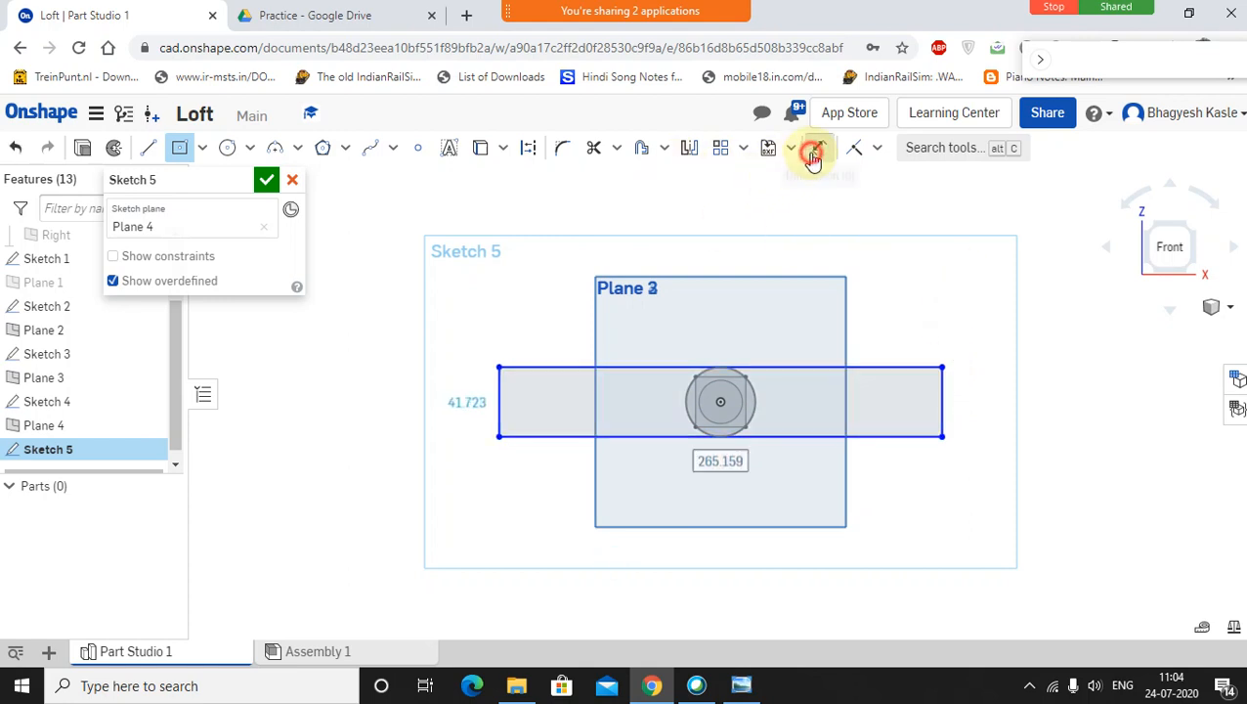
pyautogui.click(570, 436)
pyautogui.click(647, 586)
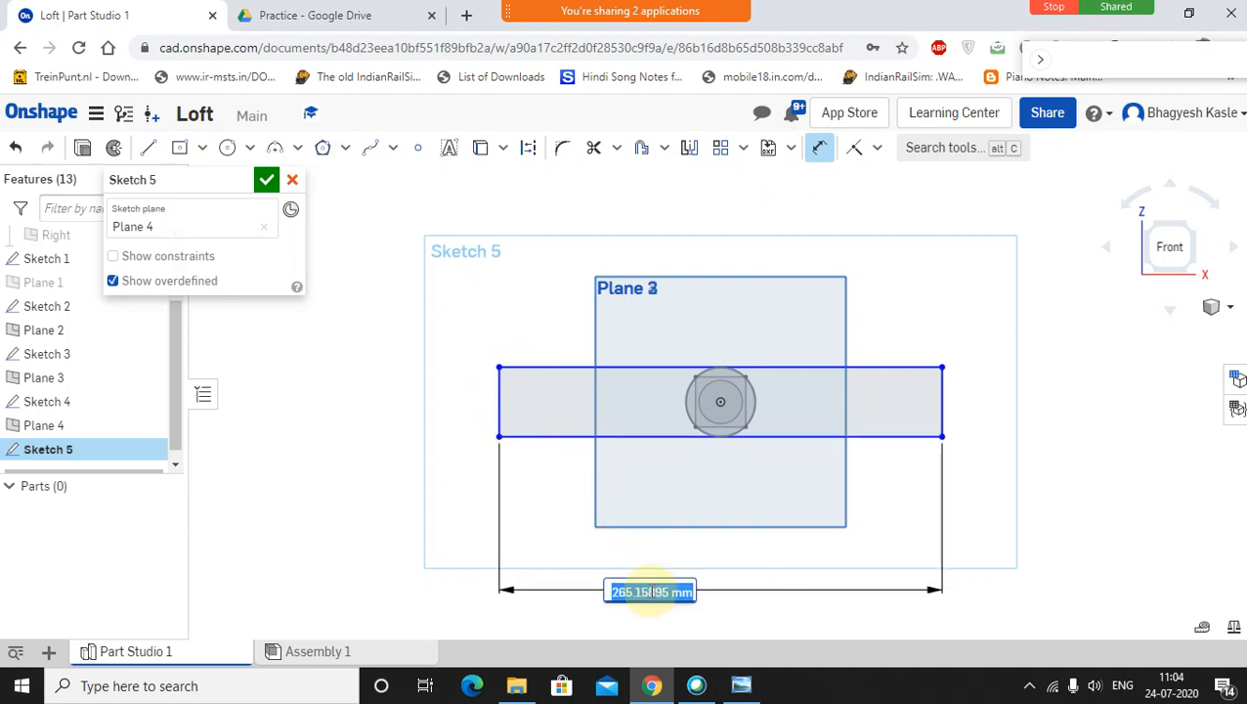
pyautogui.write('75')
pyautogui.press('Return')
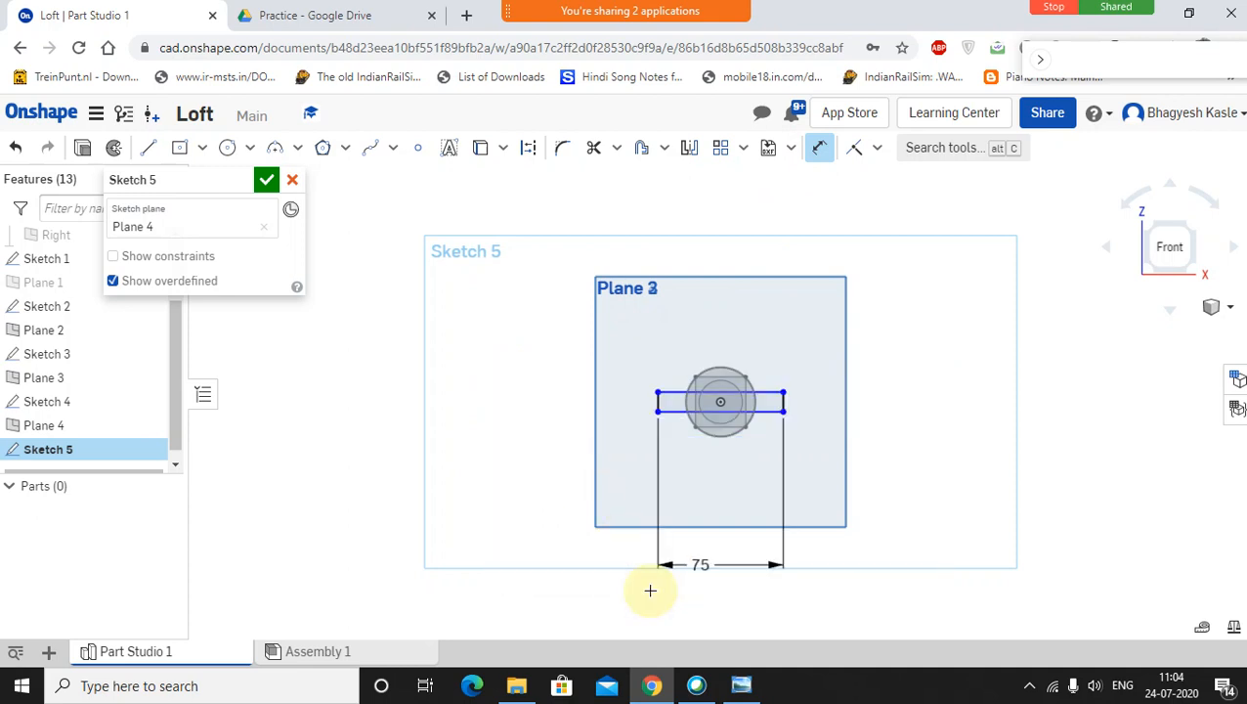
pyautogui.scroll(6, 765, 417)
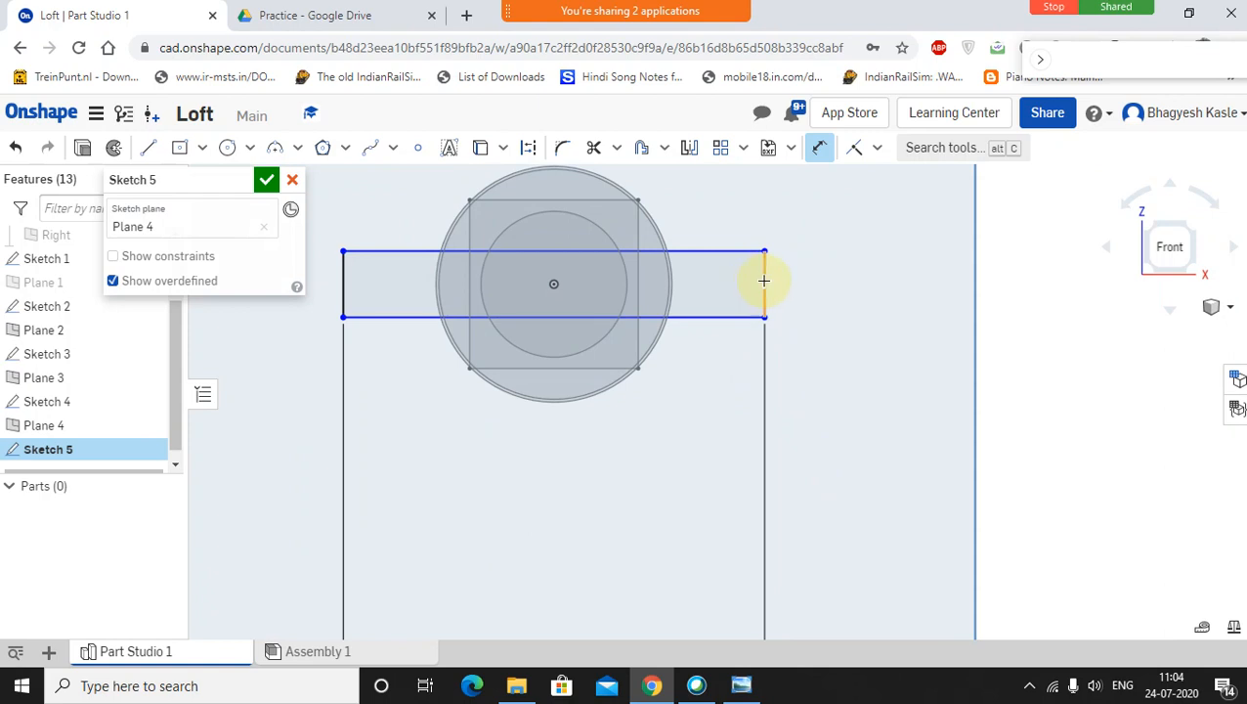
# Step: Dimension the height of the Plane 4 rectangle to 0.25 mm and finish the sketch
pyautogui.doubleClick(849, 295)
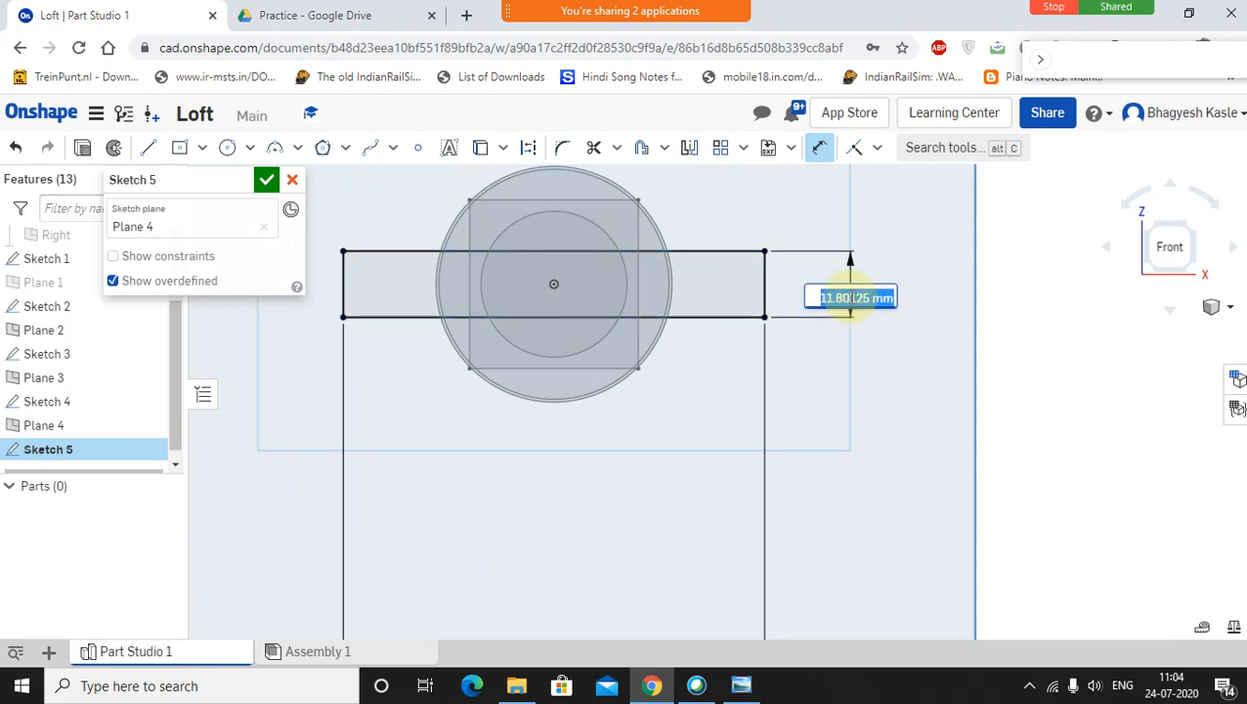
pyautogui.write('0.25')
pyautogui.press('Return')
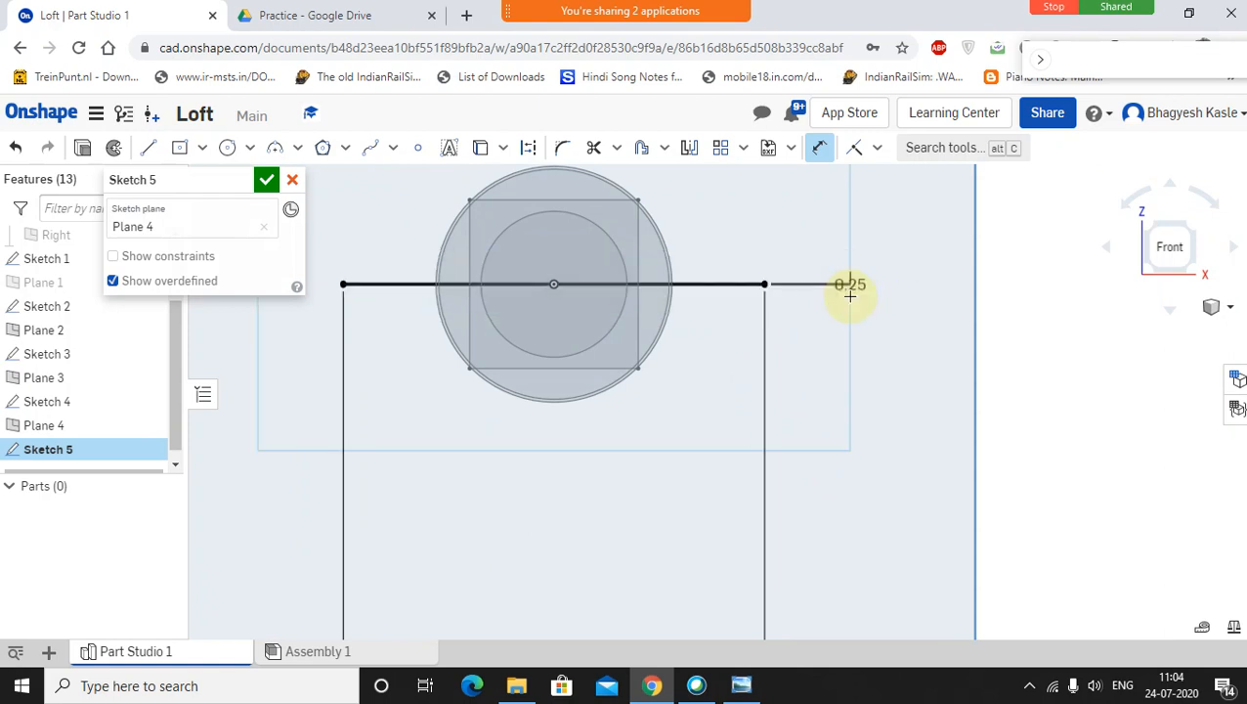
pyautogui.scroll(-4, 559, 329)
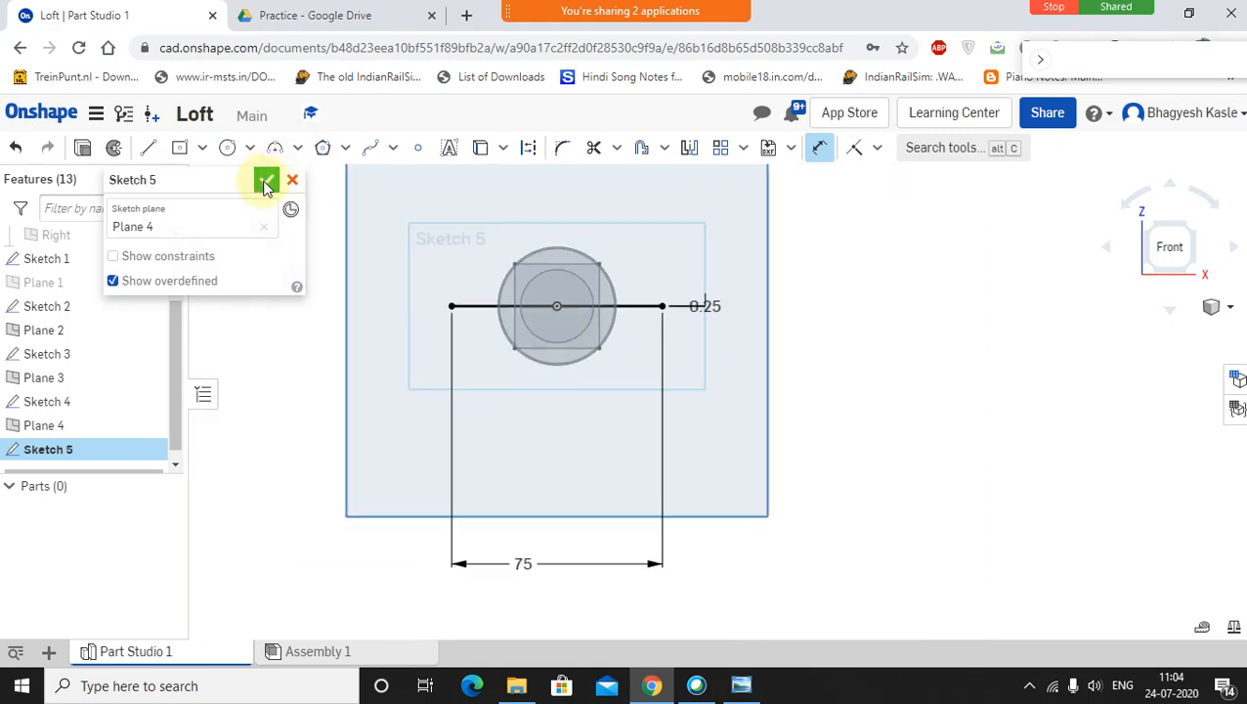
pyautogui.click(266, 182)
# Step: Hide all planes so that only the five profile sketches remain in an angled view
pyautogui.scroll(2, 596, 313)
pyautogui.scroll(-4, 596, 313)
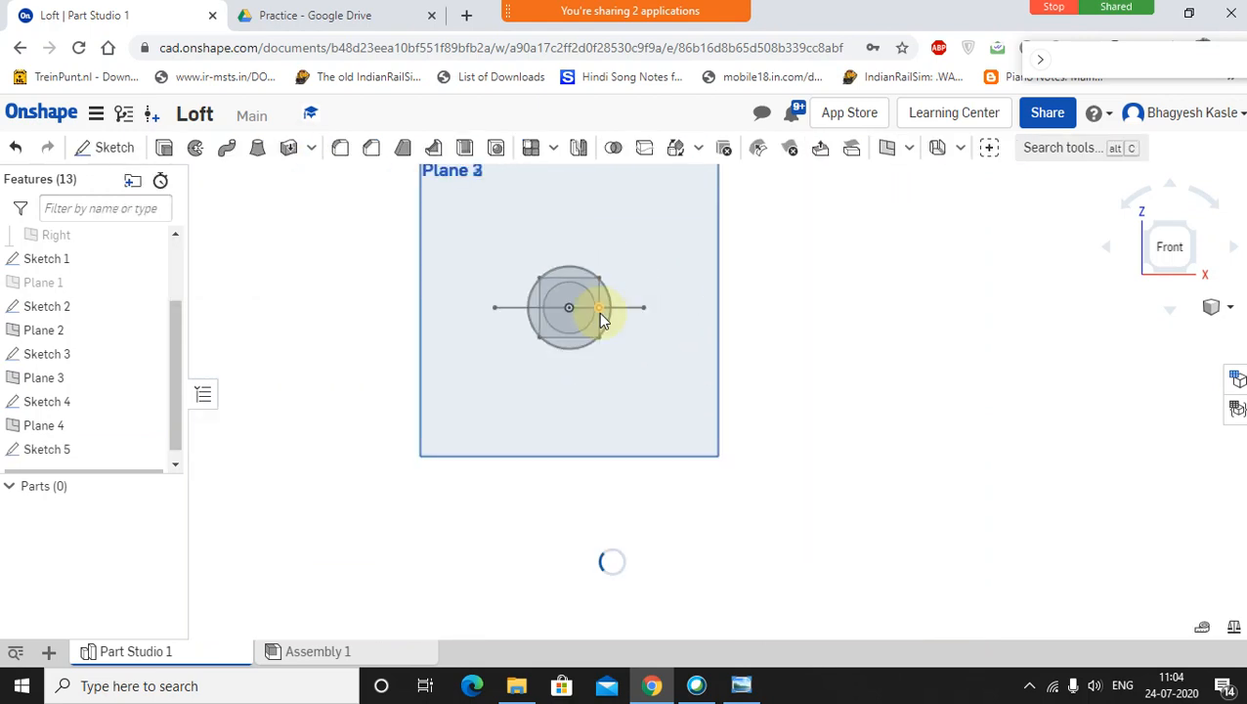
pyautogui.moveTo(752, 411); pyautogui.dragTo(713, 438, button='right')
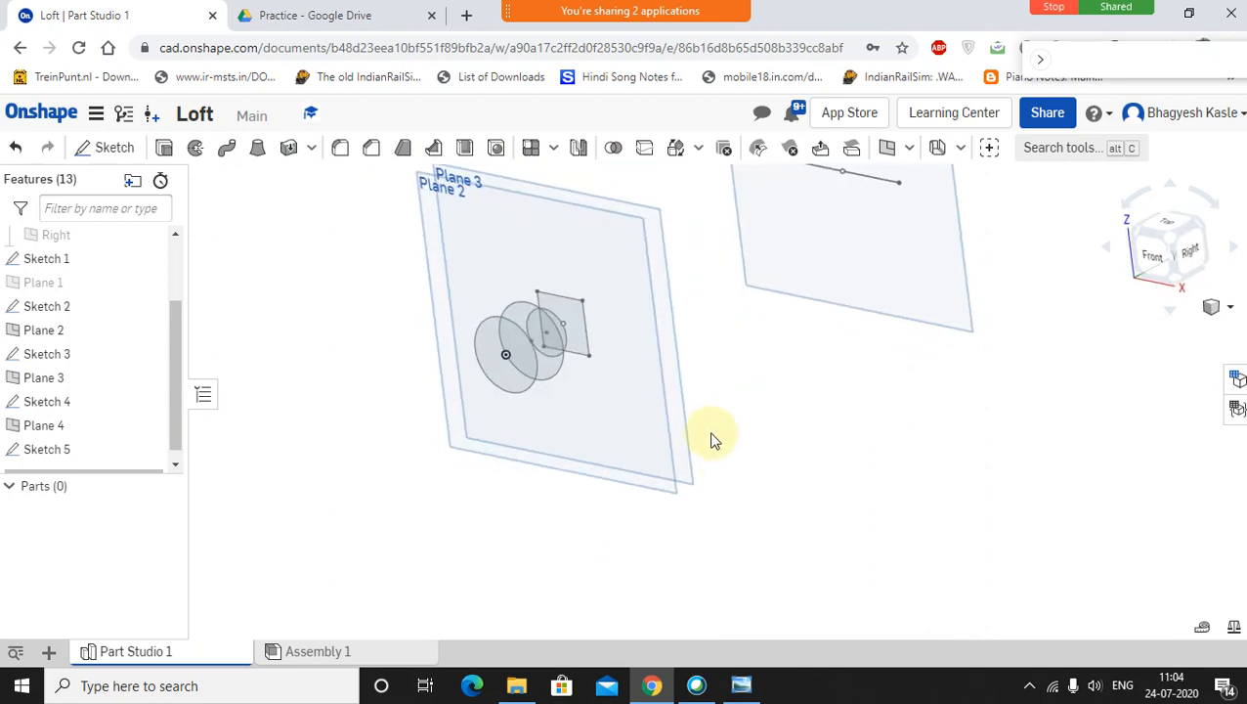
pyautogui.rightClick(589, 227)
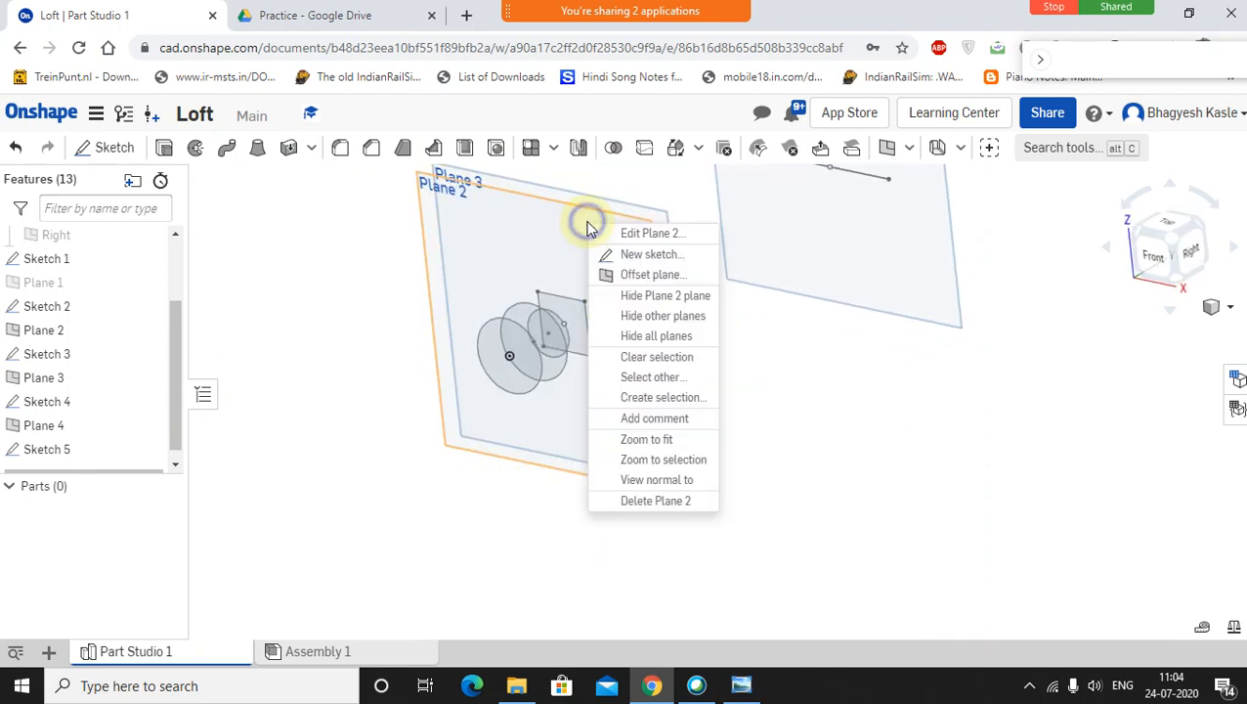
pyautogui.click(653, 335)
pyautogui.moveTo(715, 298); pyautogui.dragTo(687, 384, button='middle')
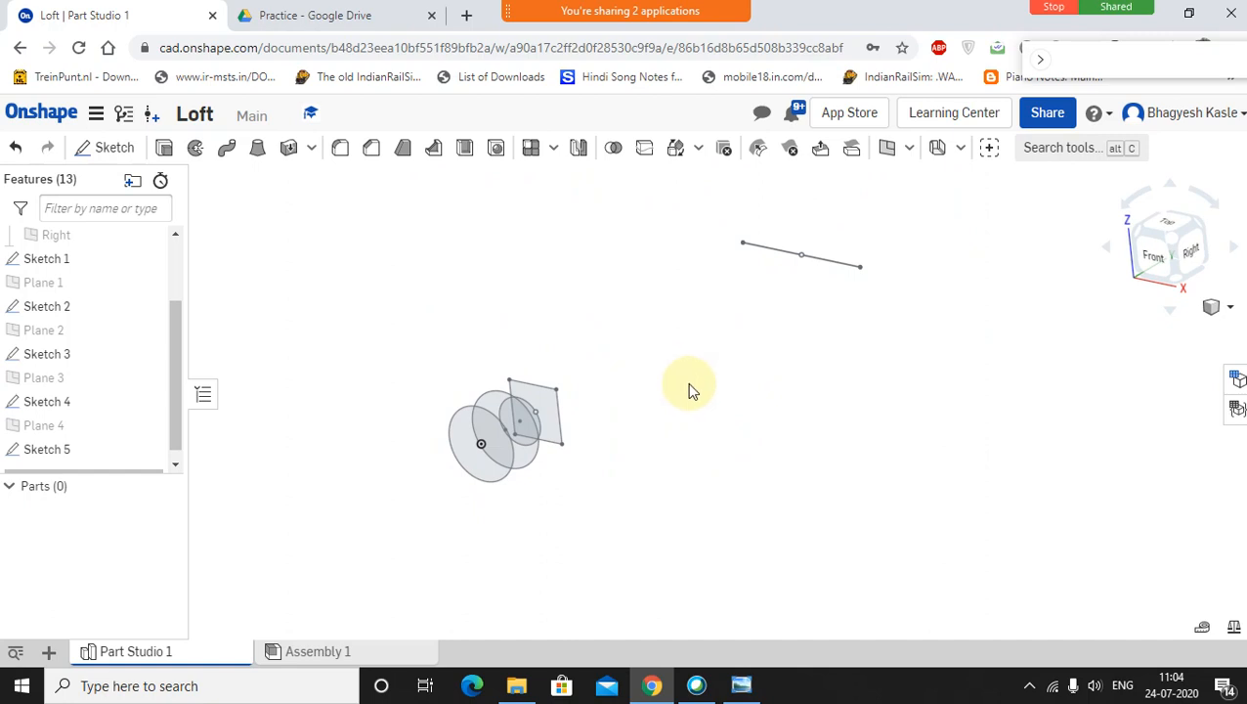
# Step: Set up a new solid loft through the faces of Sketch 1, Sketch 2, Sketch 3 and Sketch 4, in that order
pyautogui.click(258, 152)
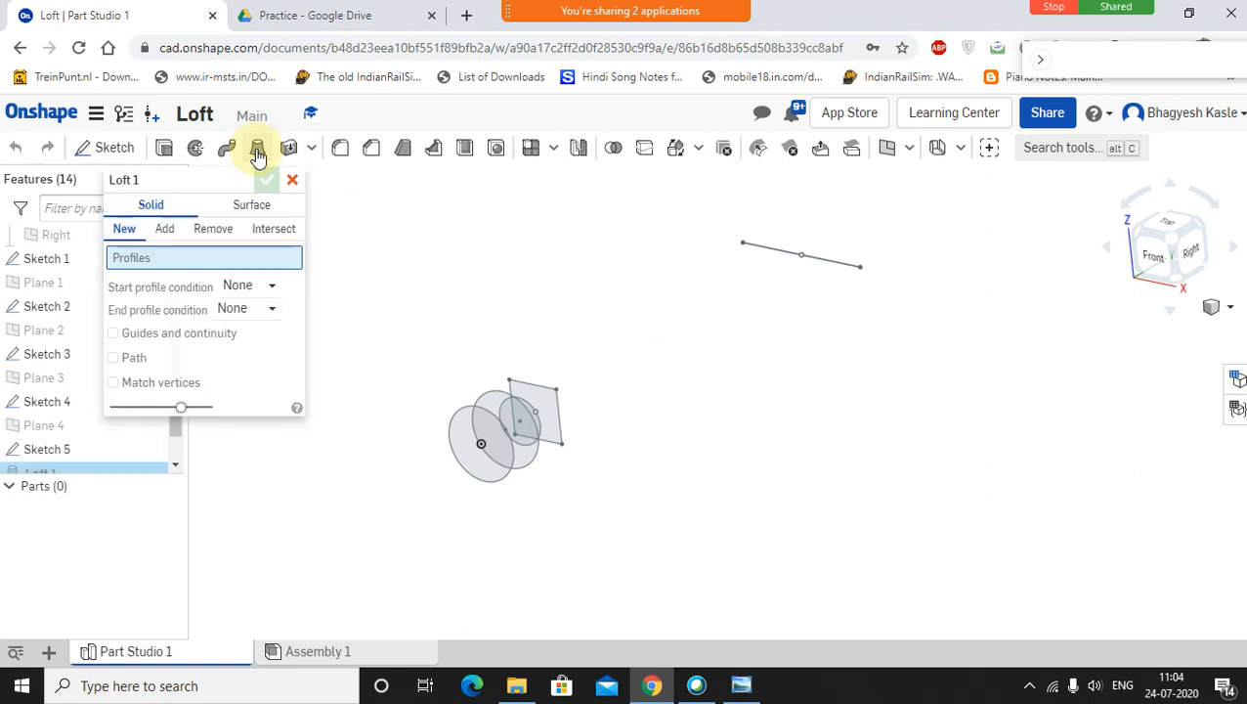
pyautogui.click(457, 409)
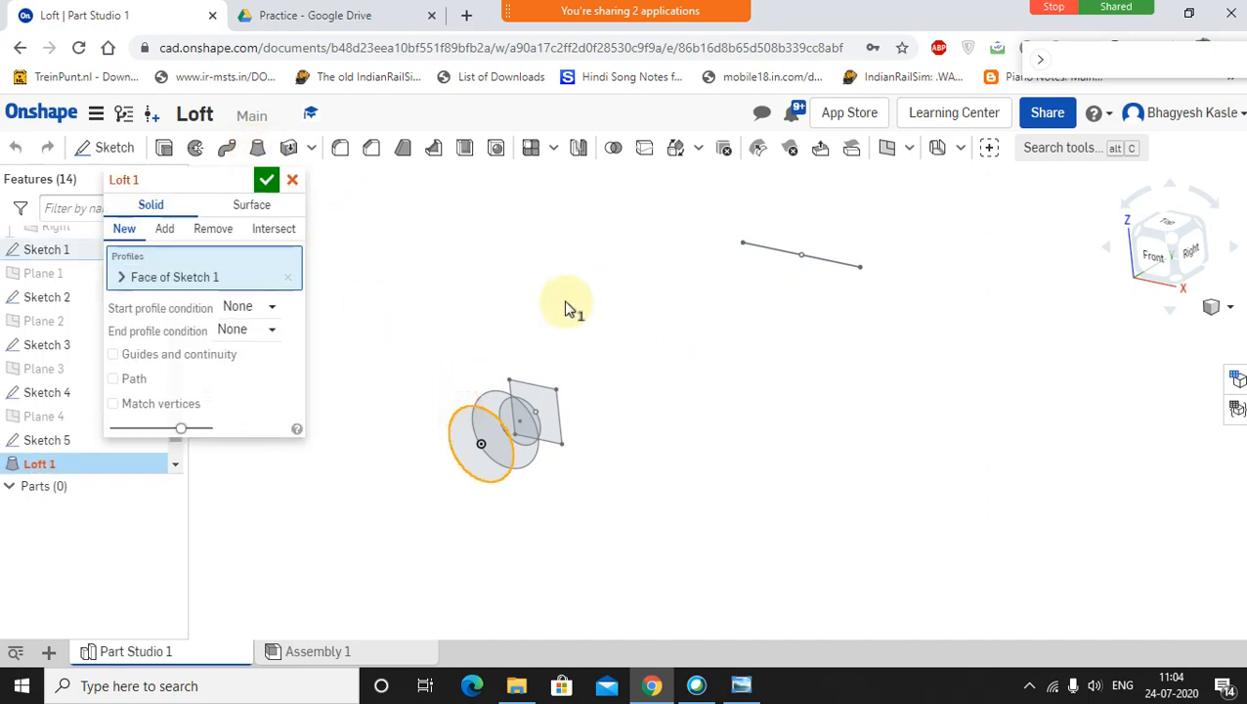
pyautogui.click(525, 422)
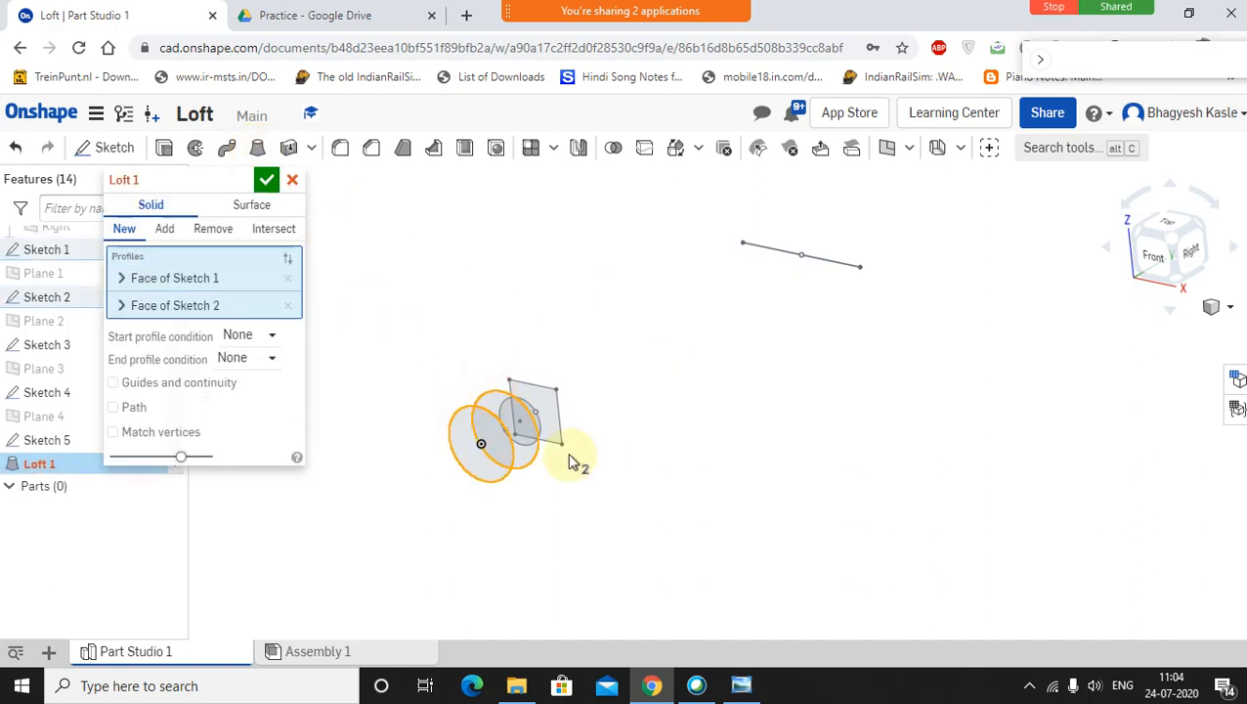
pyautogui.scroll(4, 528, 404)
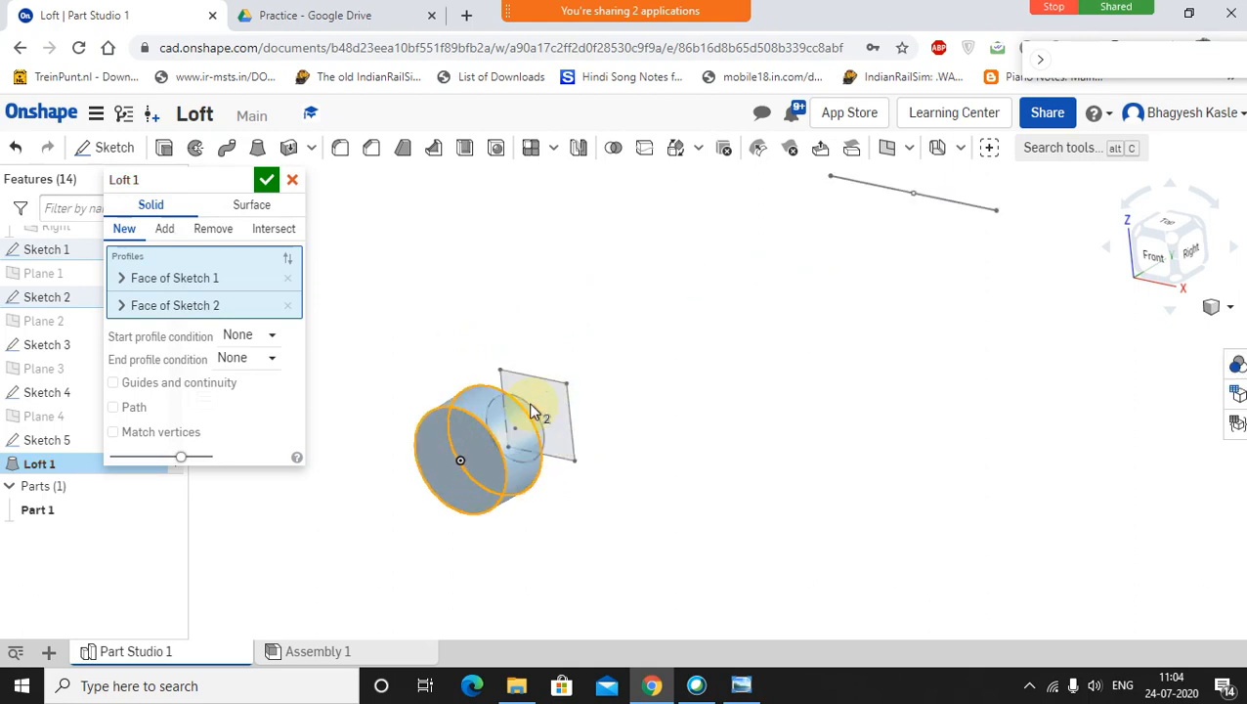
pyautogui.click(515, 395)
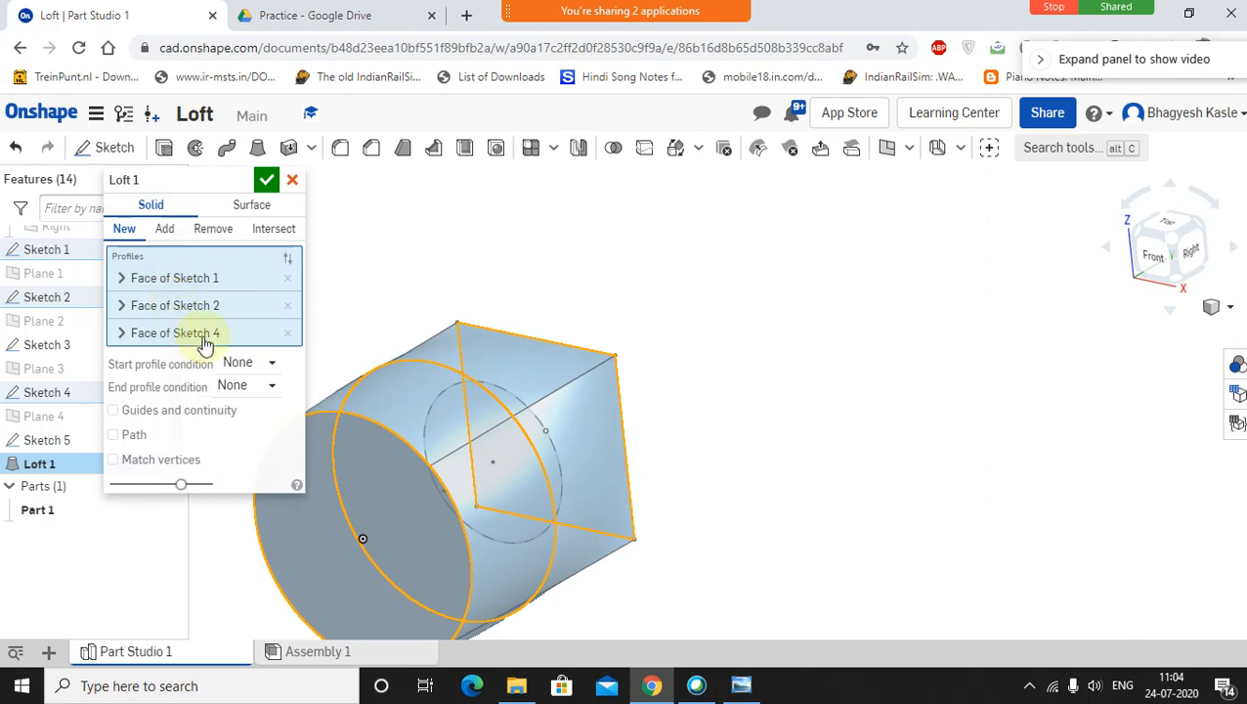
pyautogui.click(288, 333)
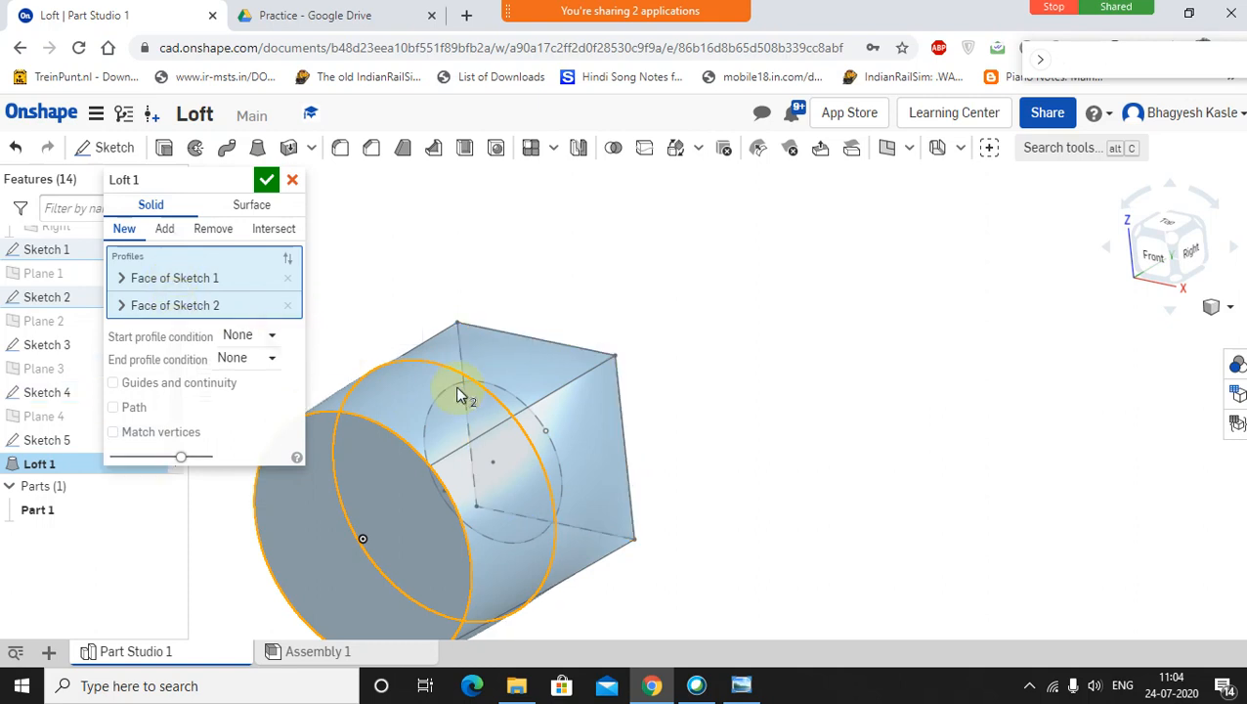
pyautogui.click(500, 392)
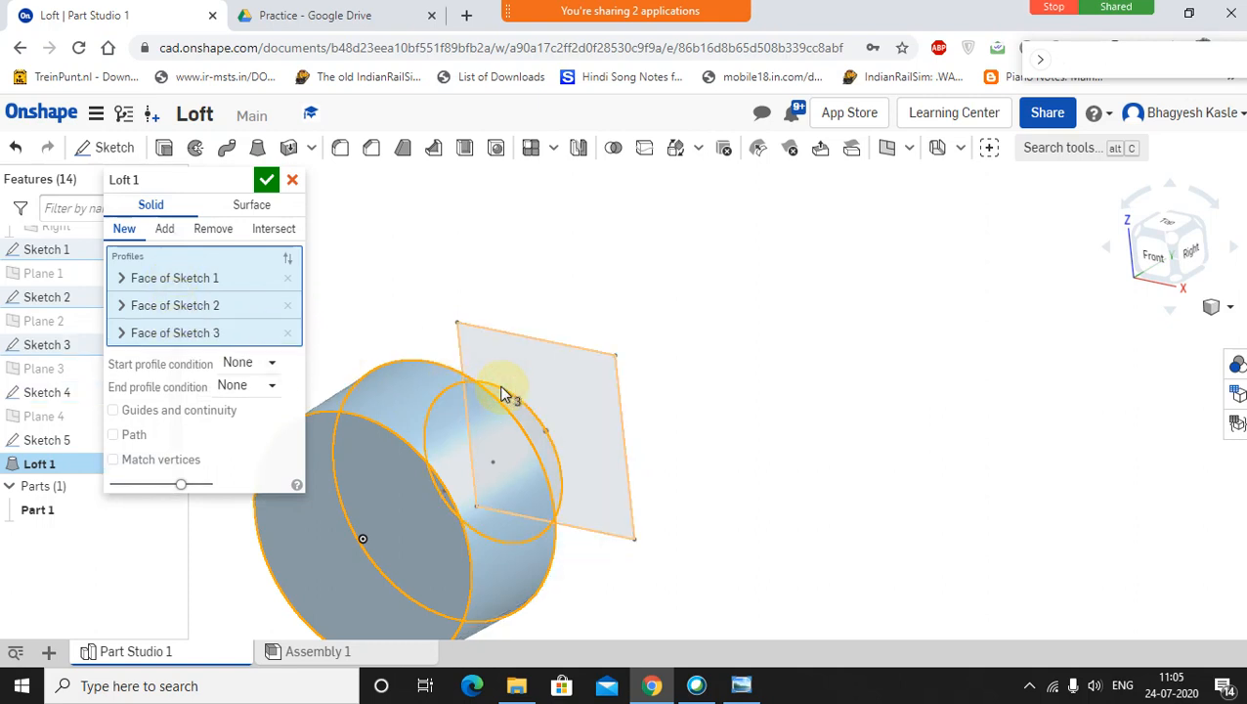
pyautogui.click(558, 345)
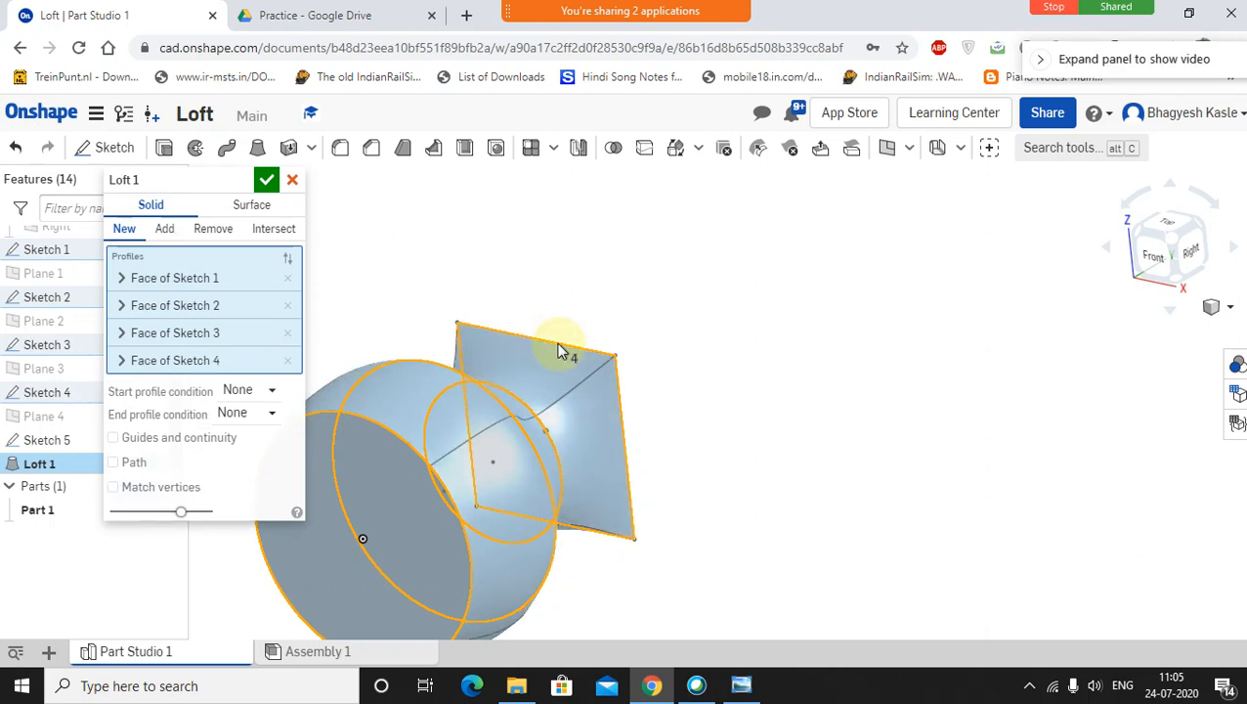
# Step: Try adding the thin rectangular face of Sketch 5 to the loft as the fifth profile
pyautogui.moveTo(879, 437); pyautogui.dragTo(857, 450, button='right')
pyautogui.scroll(5, 904, 339)
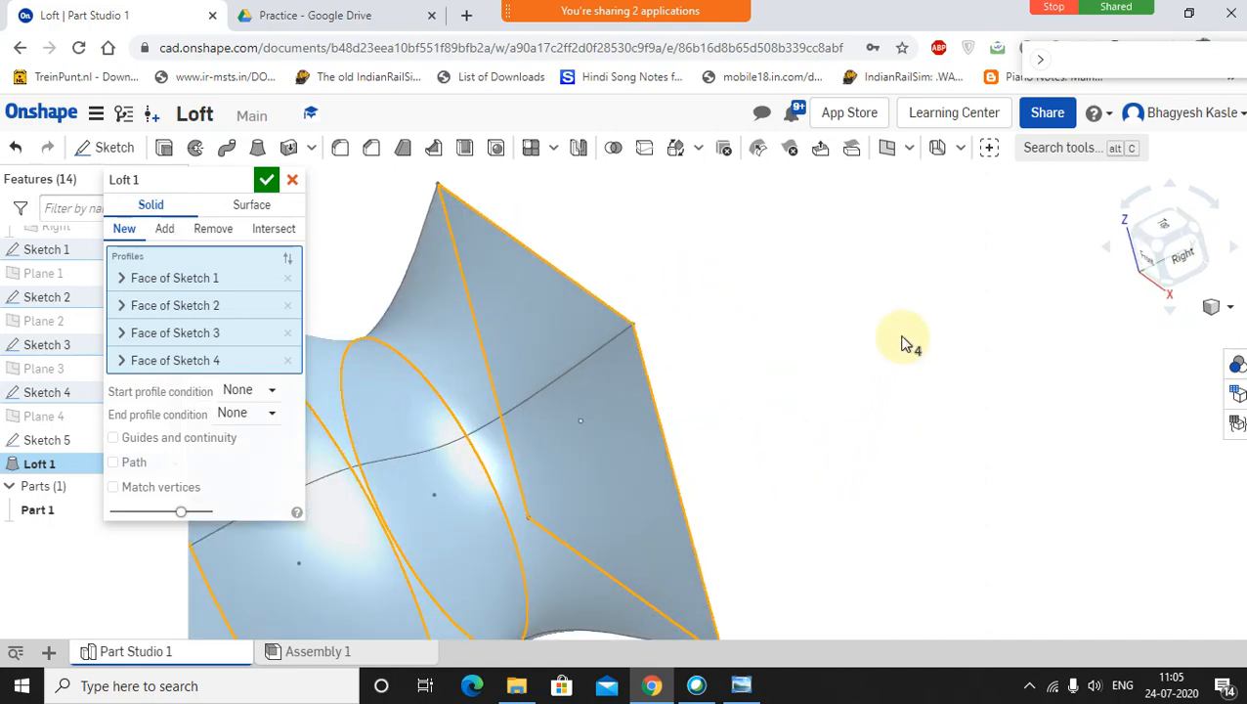
pyautogui.scroll(-5, 904, 339)
pyautogui.moveTo(858, 357); pyautogui.dragTo(651, 456, button='middle')
pyautogui.scroll(-4, 732, 398)
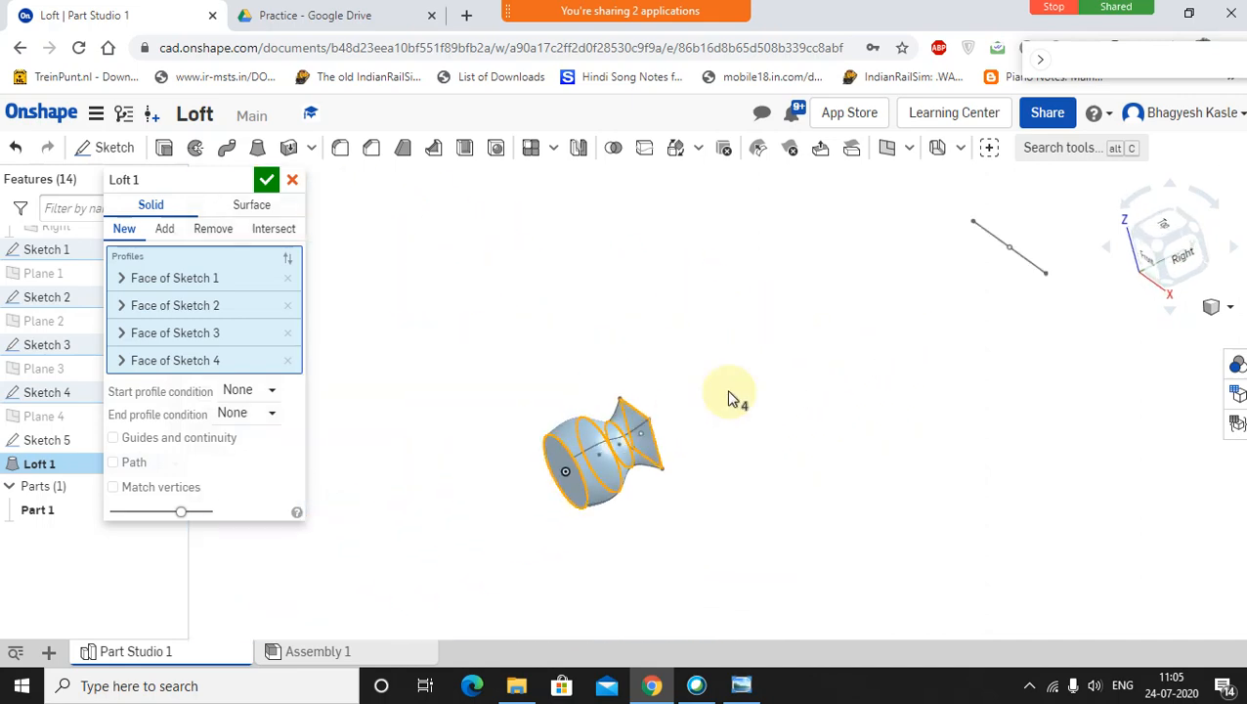
pyautogui.scroll(2, 979, 261)
pyautogui.scroll(5, 1050, 244)
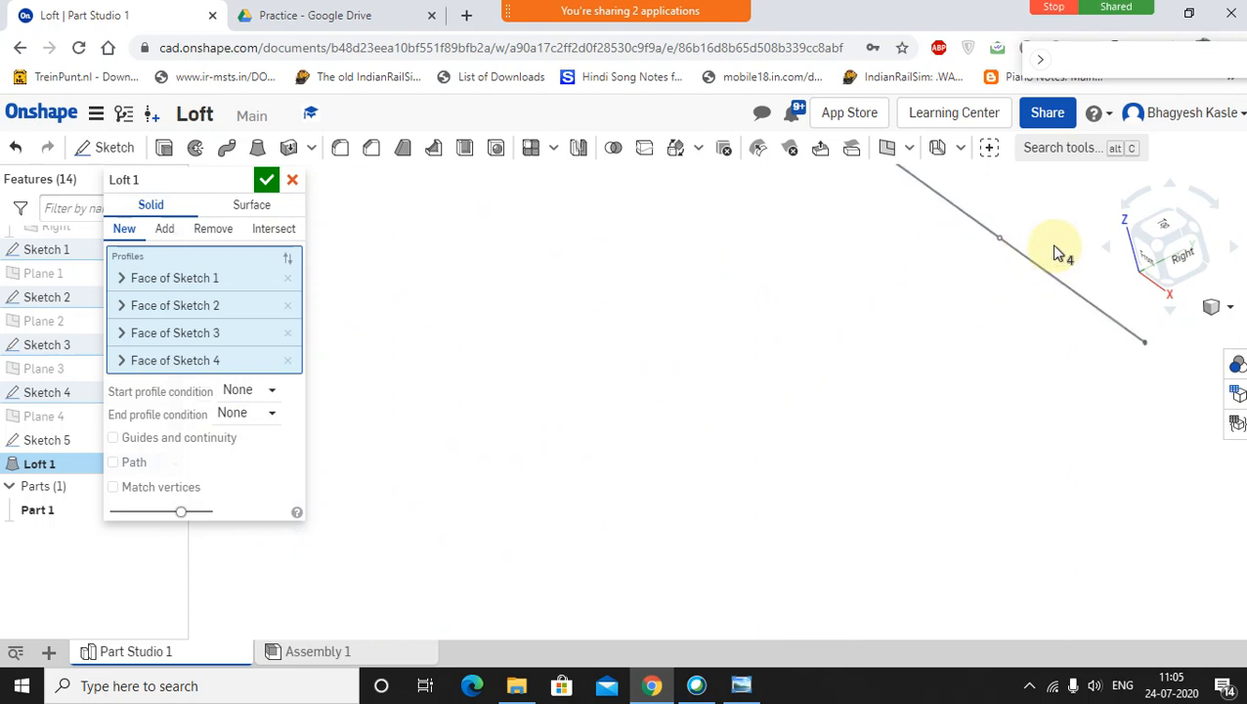
pyautogui.scroll(4, 935, 283)
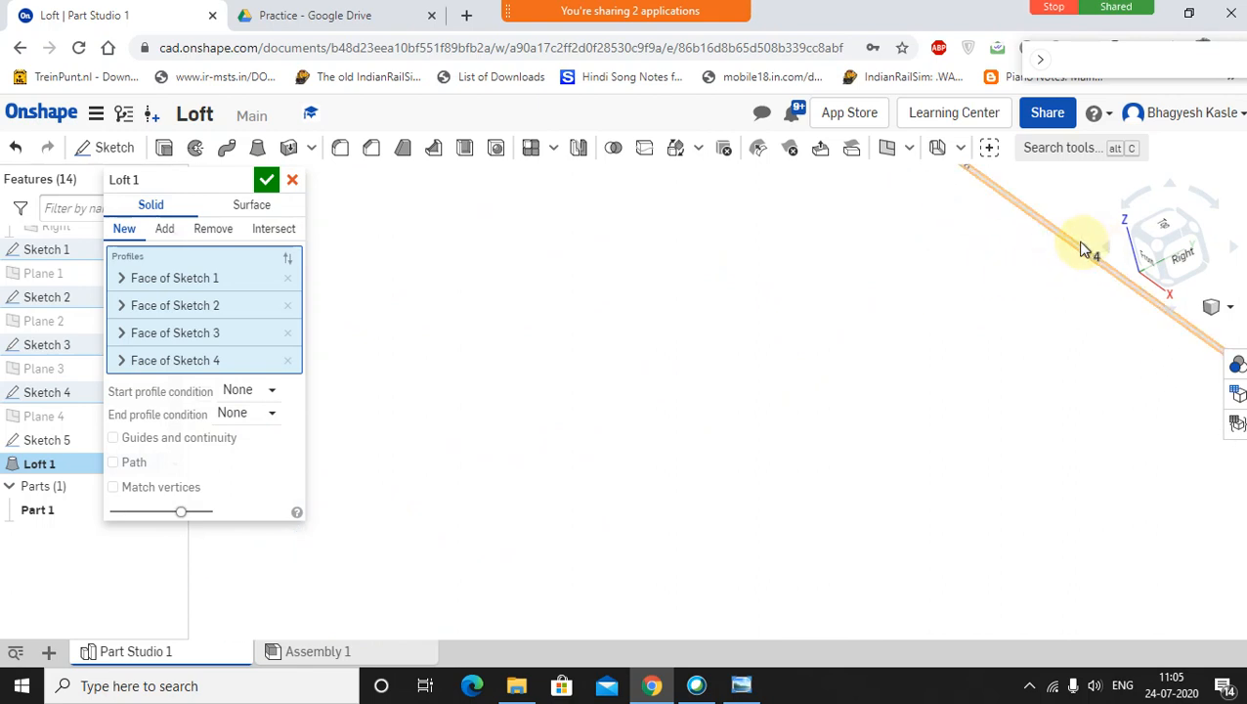
pyautogui.click(1083, 249)
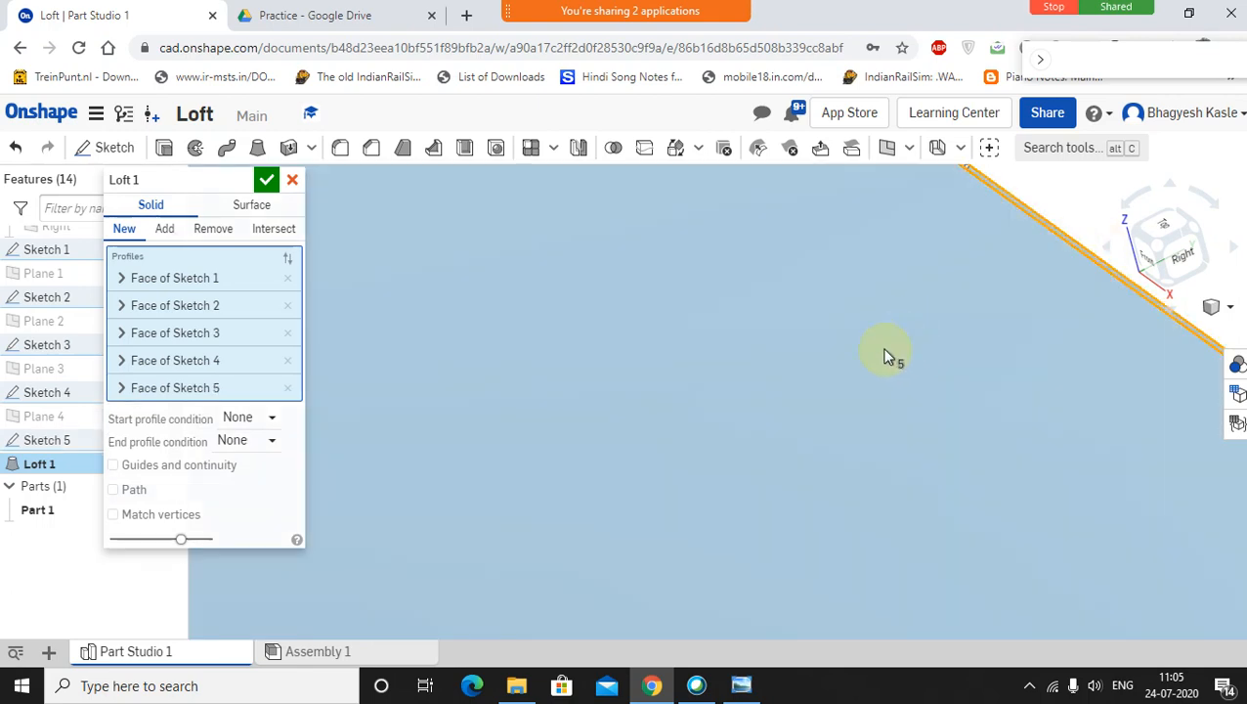
pyautogui.scroll(-10, 873, 362)
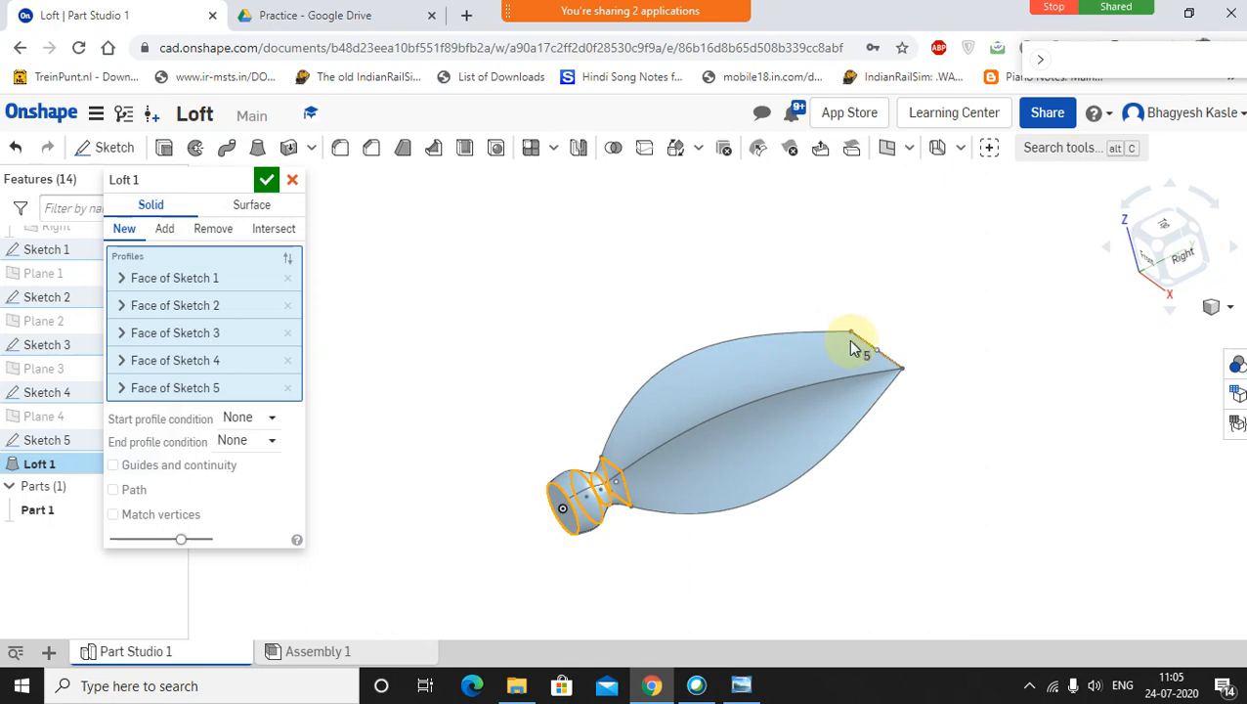
pyautogui.moveTo(644, 464)
pyautogui.mouseDown(button='middle')
pyautogui.moveTo(664, 422)
pyautogui.moveTo(588, 463)
pyautogui.moveTo(555, 408)
pyautogui.moveTo(618, 570)
pyautogui.mouseUp(button='middle')
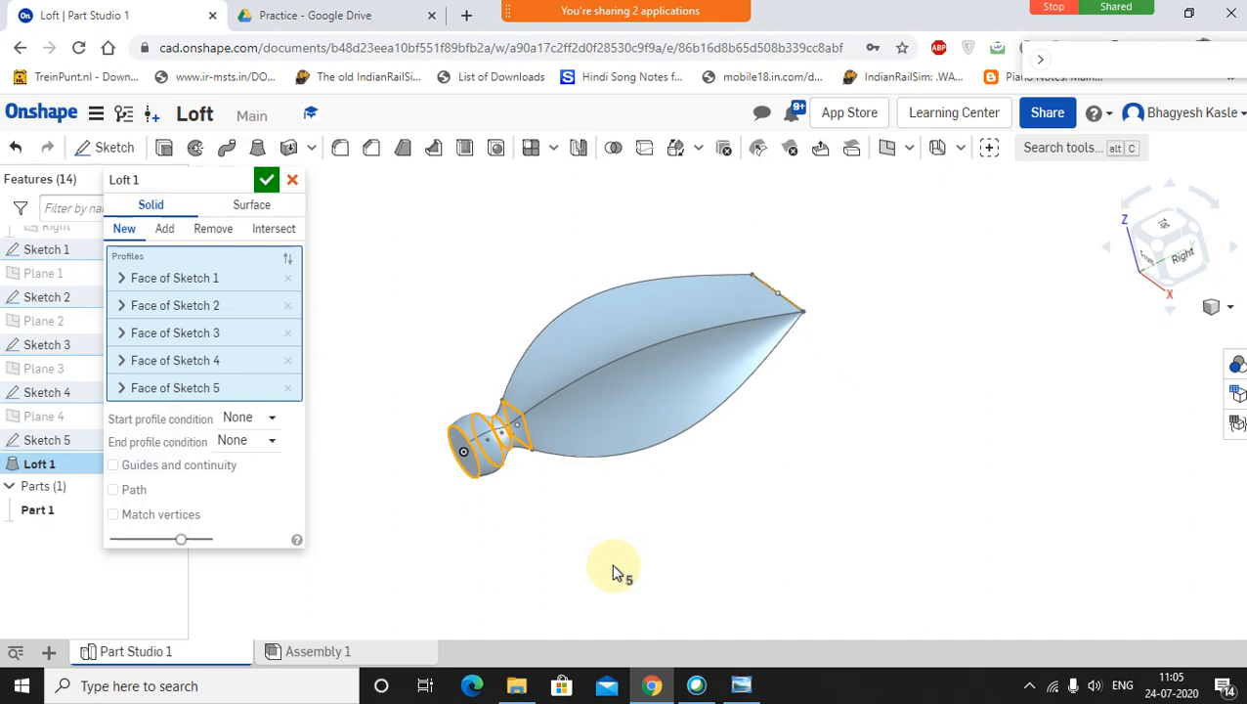
# Step: Compare the loft shape with drawing 4, remove the Sketch 5 face from the profiles, and accept the loft
pyautogui.click(741, 685)
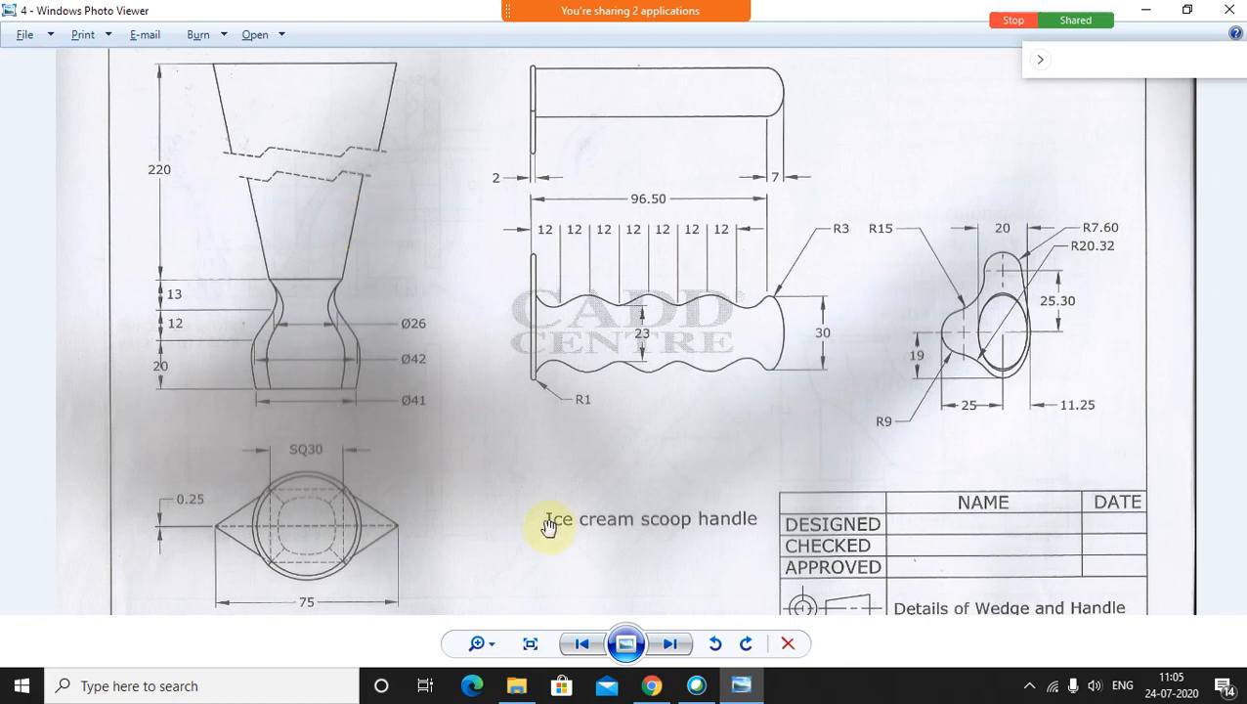
pyautogui.click(651, 685)
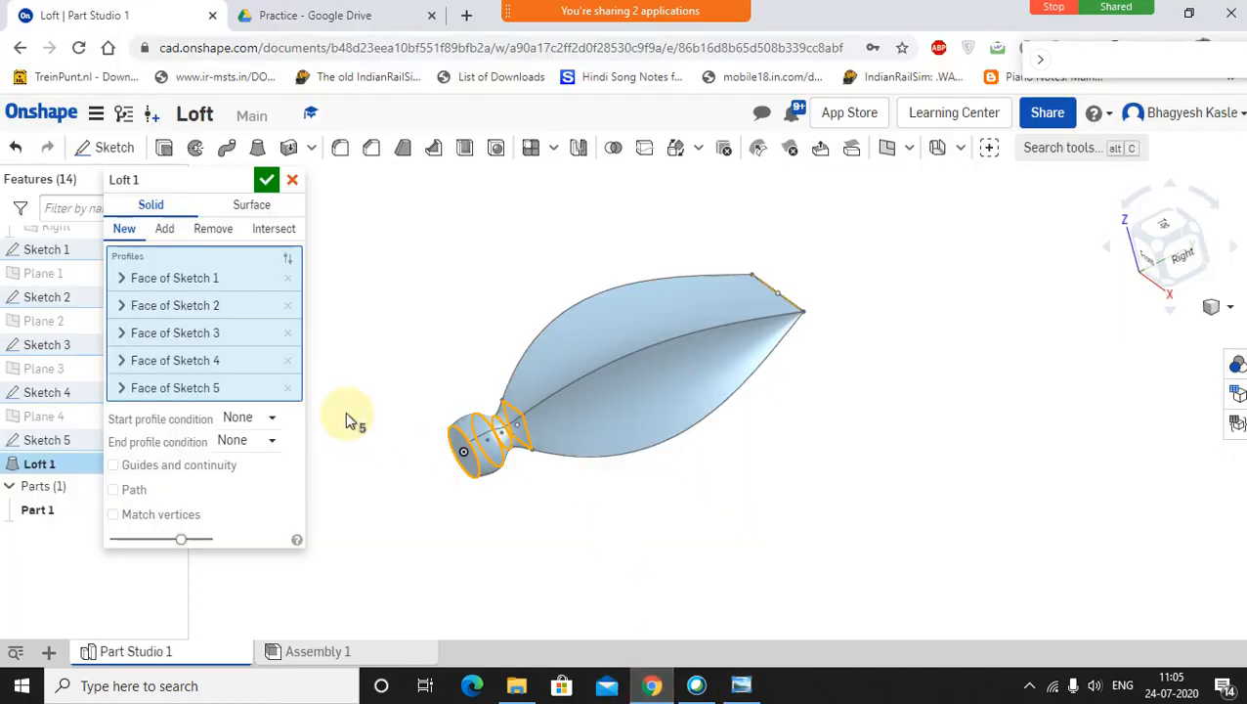
pyautogui.click(292, 390)
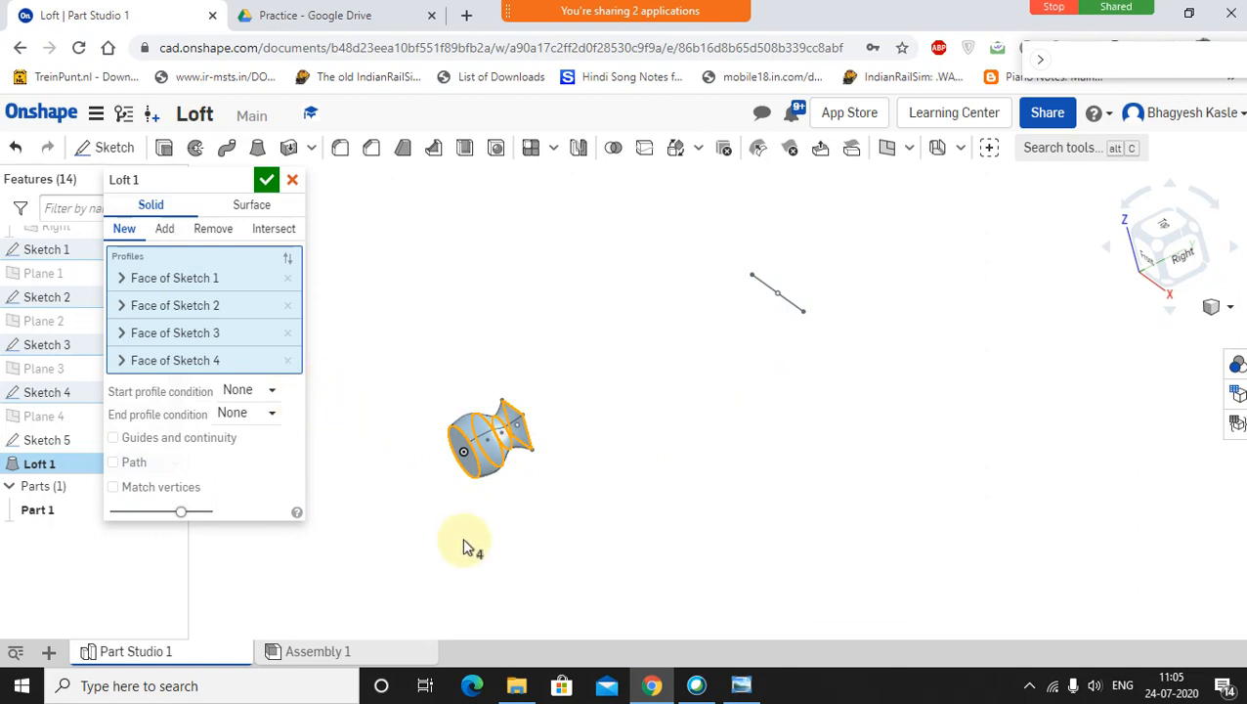
pyautogui.scroll(5, 499, 479)
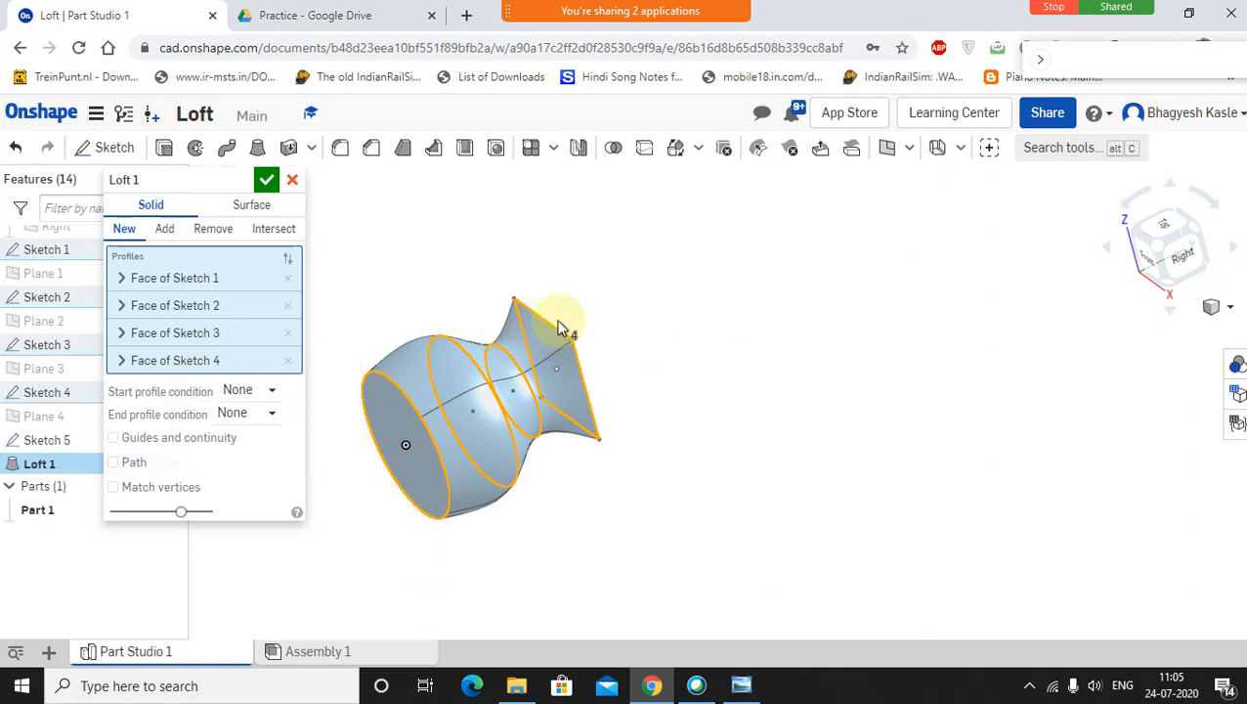
pyautogui.click(266, 180)
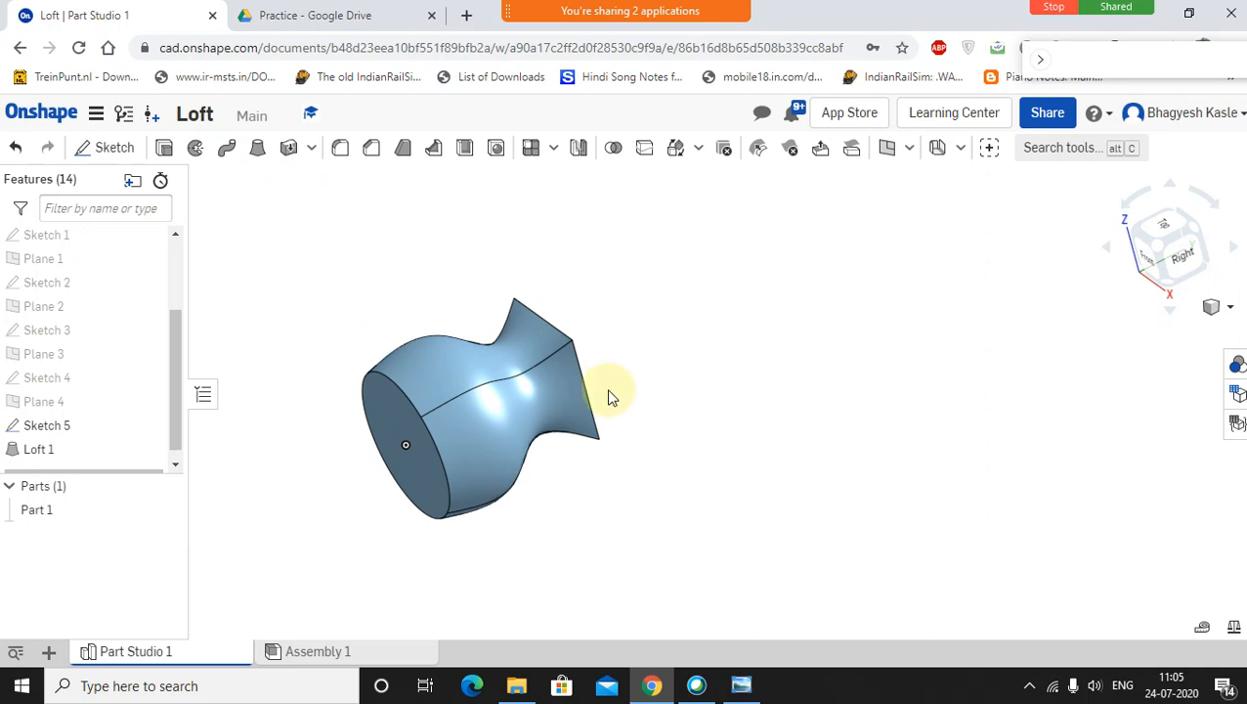
# Step: Loft from the square end face of the first loft to the thin rectangular face of Sketch 5, adding it to Part 1
pyautogui.scroll(-2, 608, 396)
pyautogui.moveTo(651, 393); pyautogui.dragTo(596, 404, button='right')
pyautogui.click(257, 148)
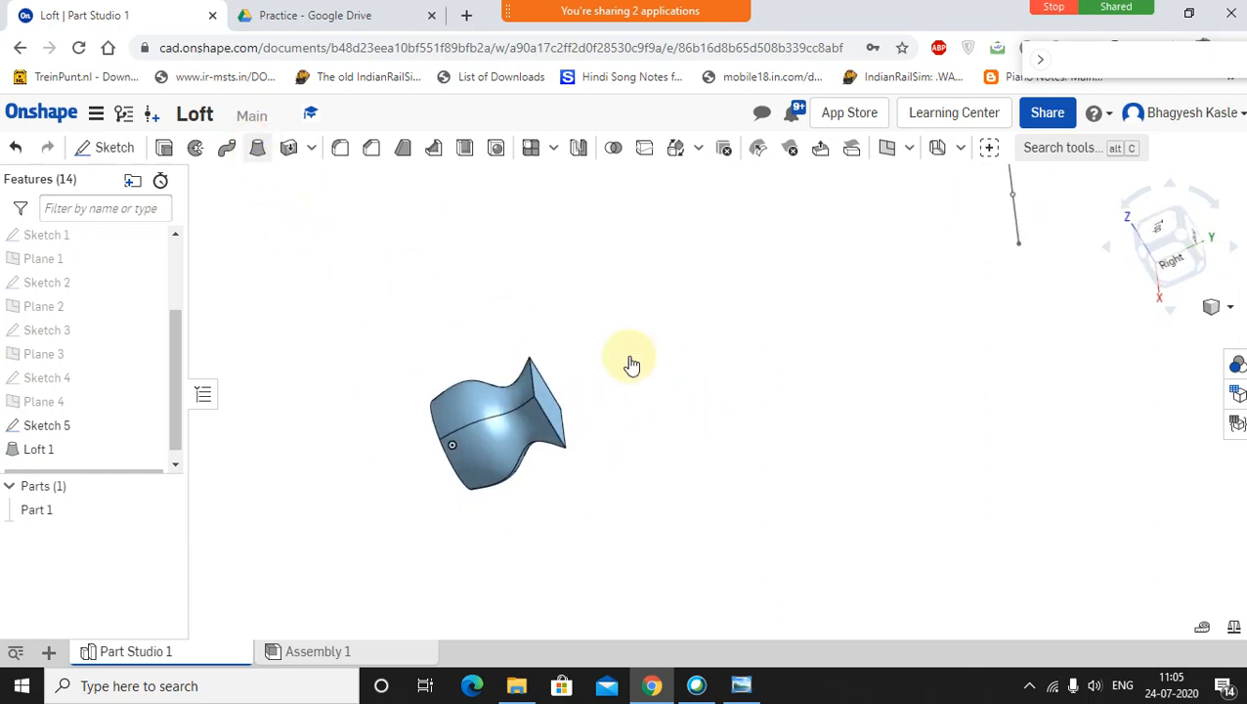
pyautogui.click(547, 406)
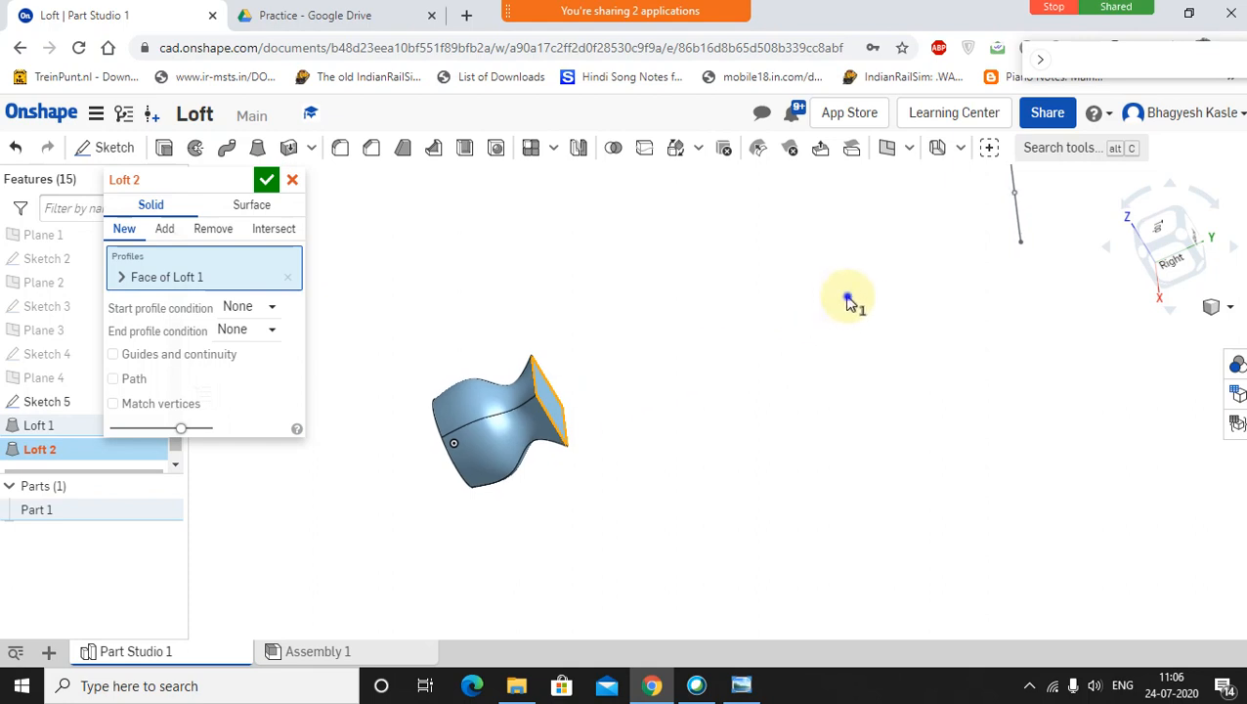
pyautogui.moveTo(849, 299); pyautogui.dragTo(879, 309, button='right')
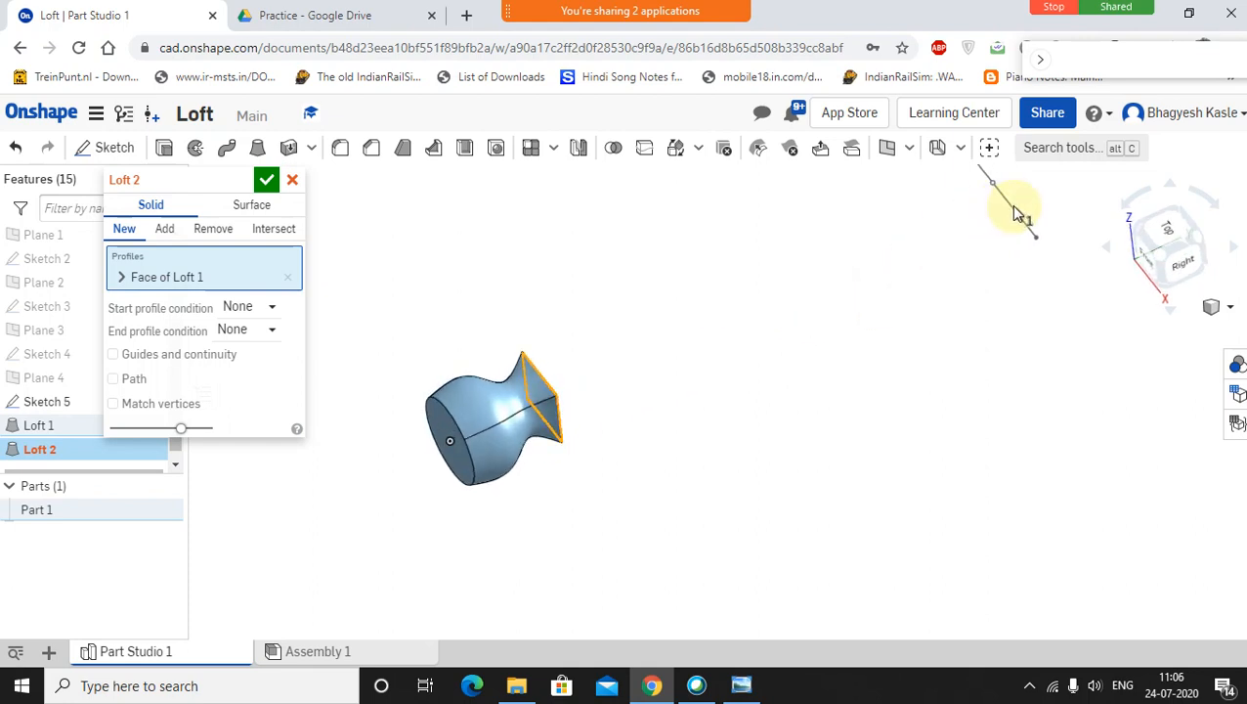
pyautogui.scroll(-2, 1021, 203)
pyautogui.scroll(10, 1019, 207)
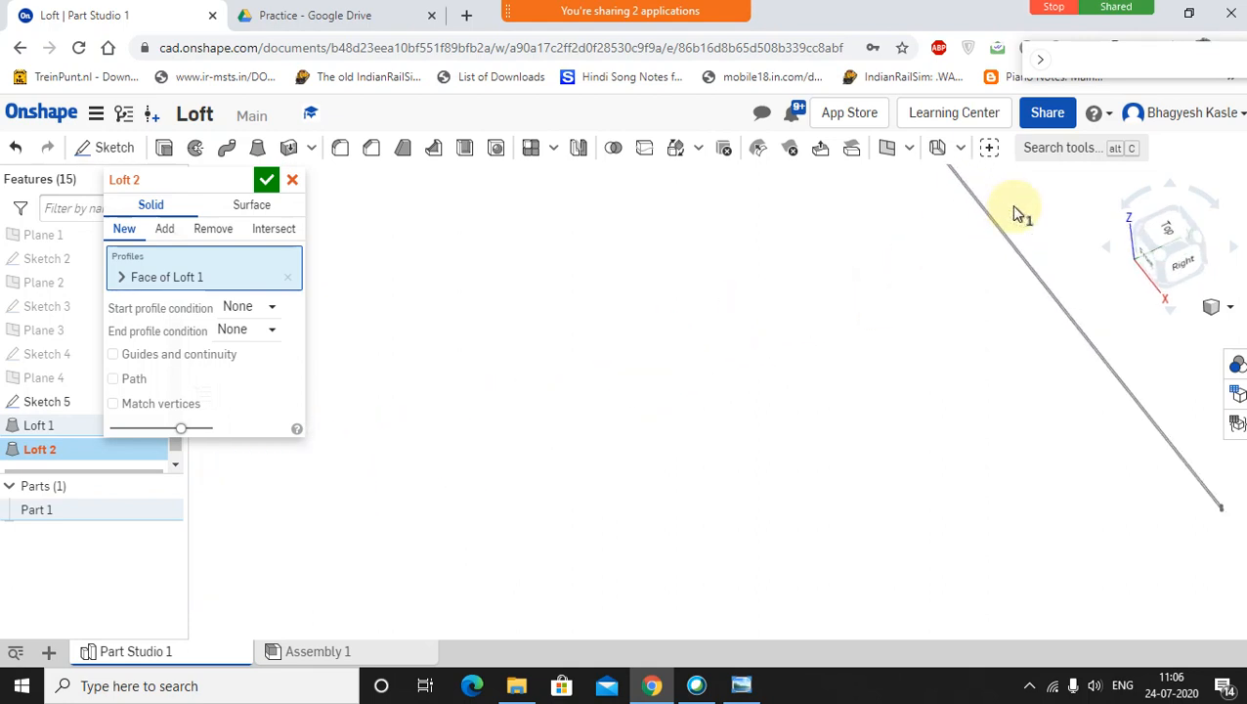
pyautogui.click(977, 323)
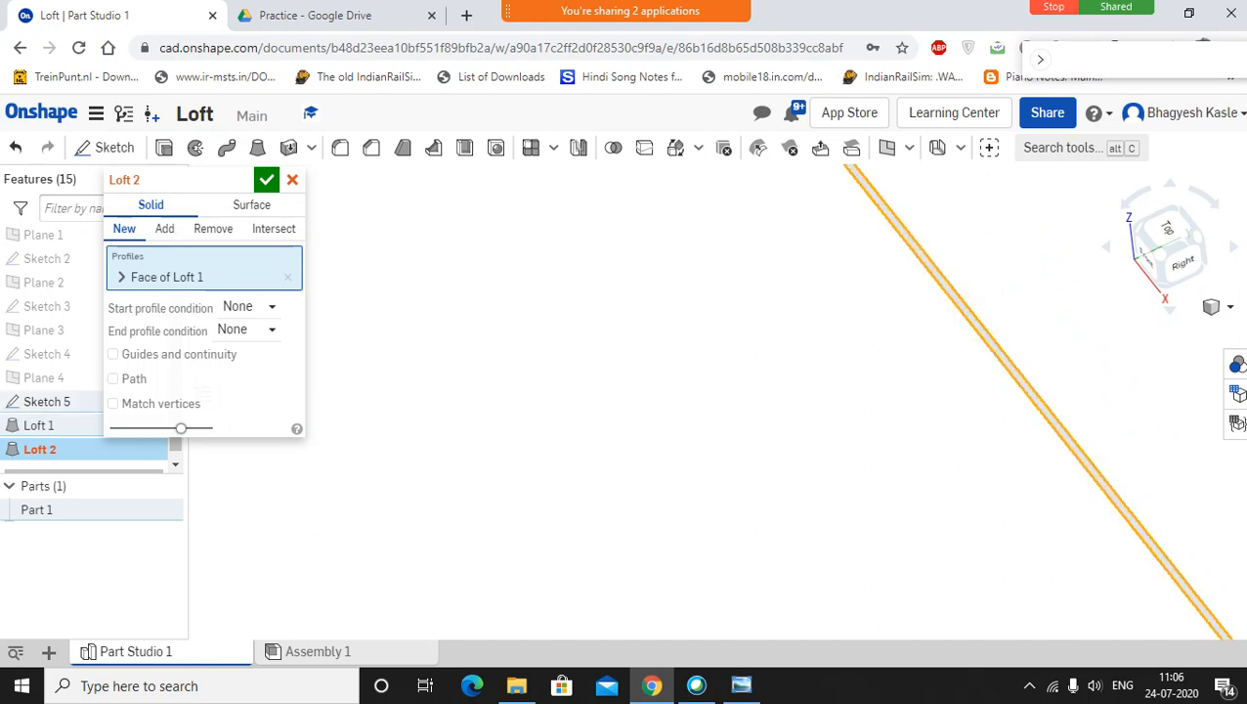
pyautogui.click(796, 406)
pyautogui.scroll(-5, 797, 406)
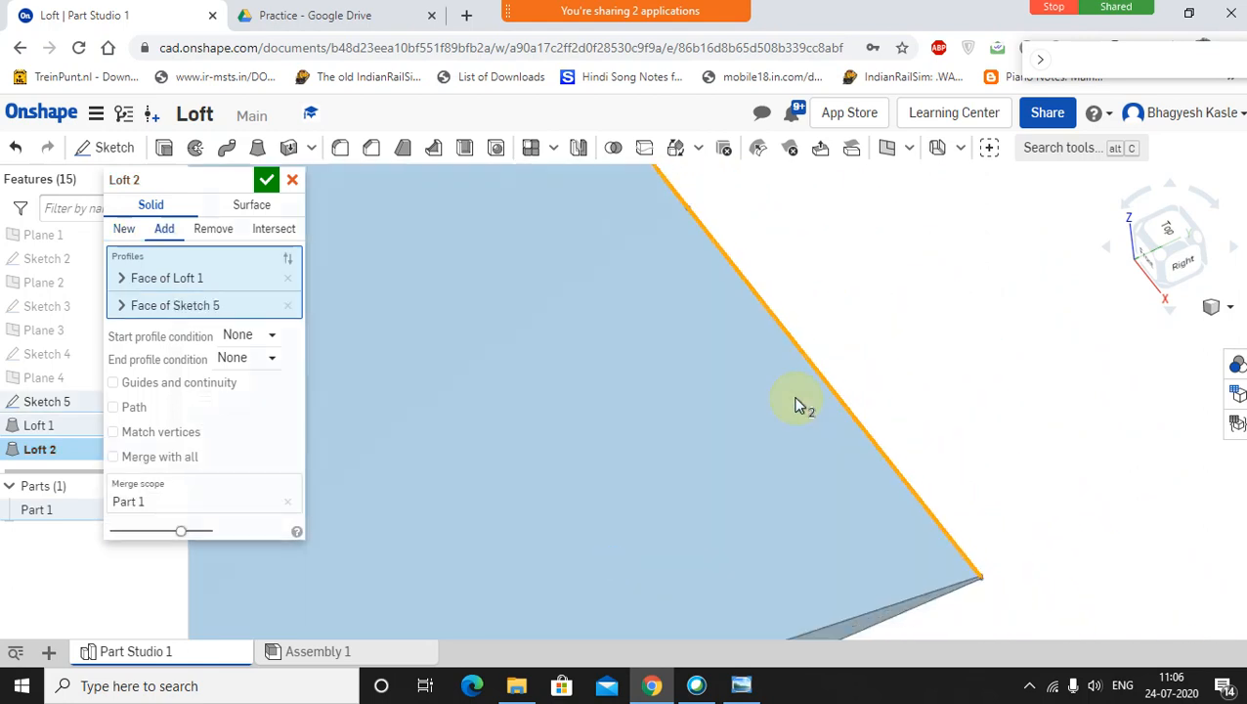
pyautogui.moveTo(594, 565); pyautogui.dragTo(682, 488, button='right')
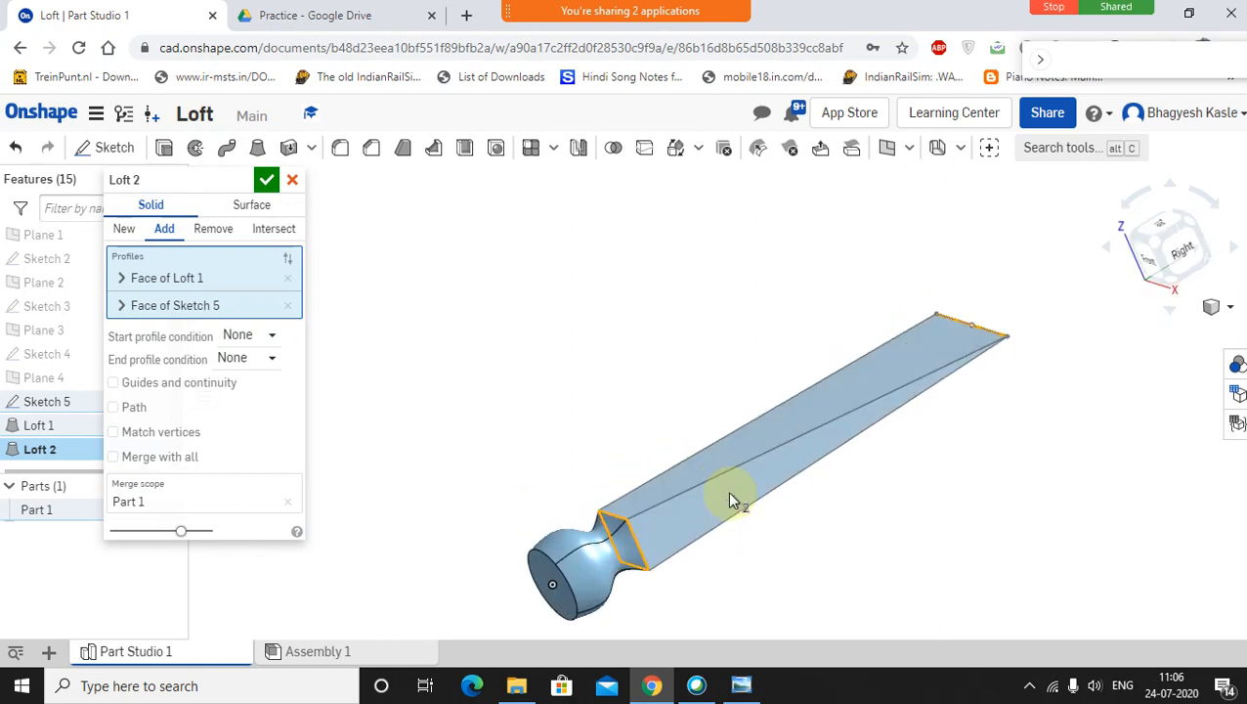
pyautogui.click(266, 182)
pyautogui.moveTo(568, 411); pyautogui.dragTo(521, 389, button='middle')
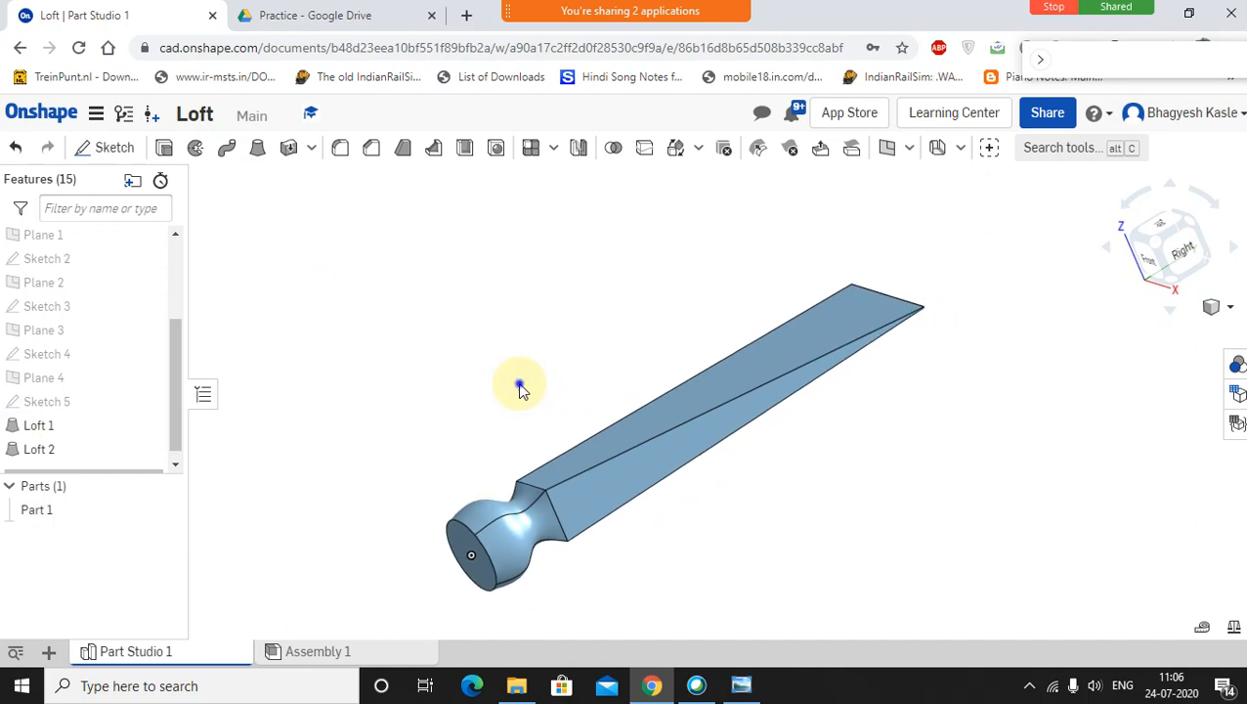
# Step: Delete the second loft, which joins the square end face to the thin rectangle of Sketch 5
pyautogui.moveTo(521, 389)
pyautogui.mouseDown(button='right')
pyautogui.moveTo(613, 410)
pyautogui.moveTo(495, 390)
pyautogui.moveTo(473, 406)
pyautogui.moveTo(518, 407)
pyautogui.mouseUp(button='right')
pyautogui.rightClick(41, 449)
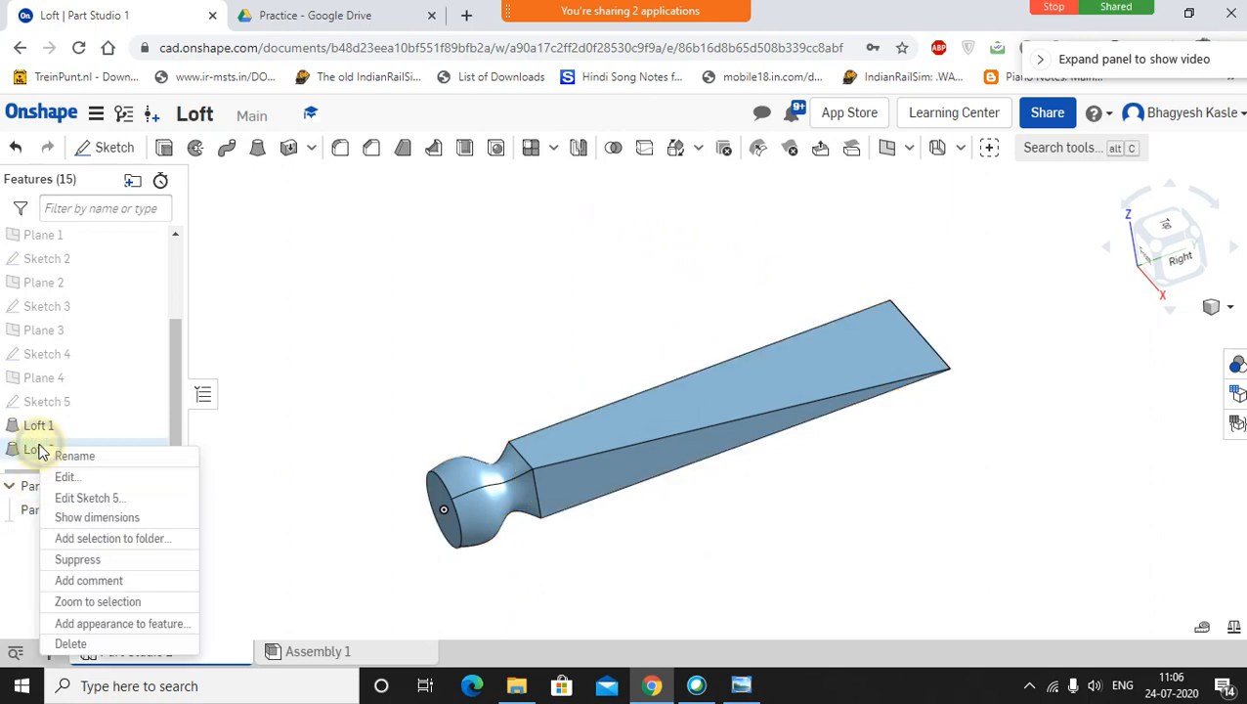
pyautogui.click(71, 644)
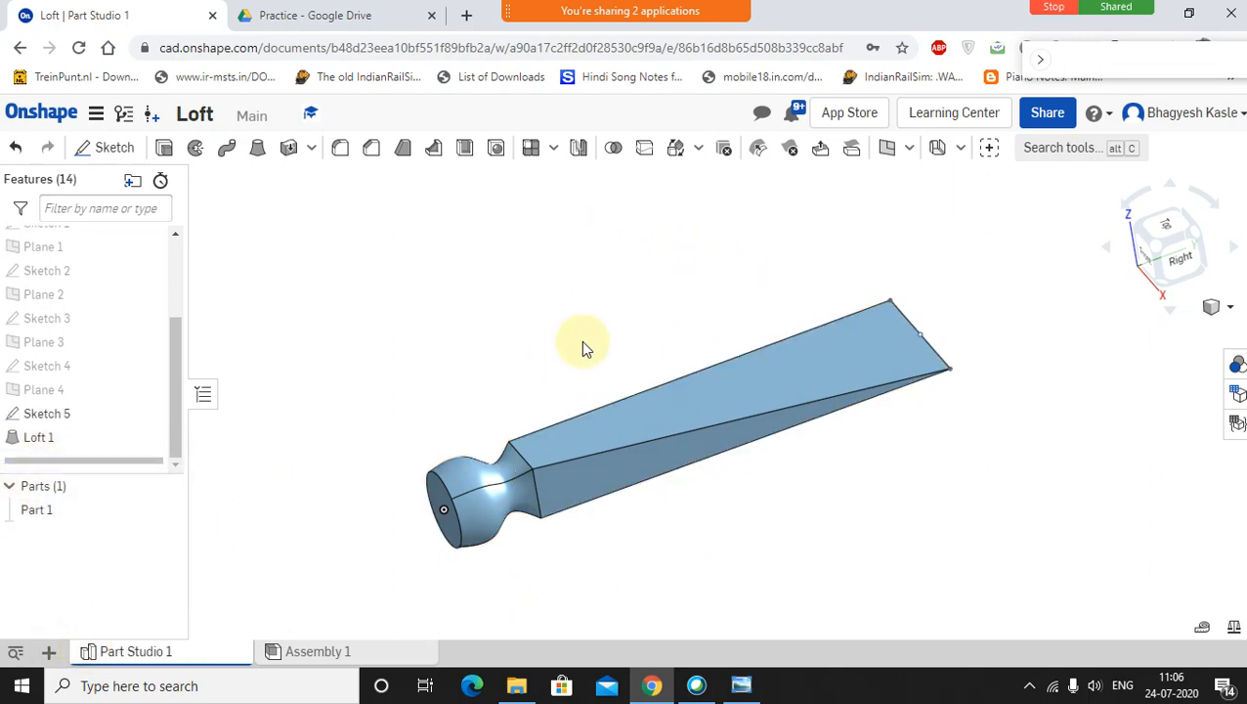
# Step: Start a new solid loft with the square end face of Loft 1 as the first profile
pyautogui.moveTo(651, 411)
pyautogui.mouseDown(button='right')
pyautogui.moveTo(640, 331)
pyautogui.moveTo(613, 333)
pyautogui.moveTo(573, 390)
pyautogui.mouseUp(button='right')
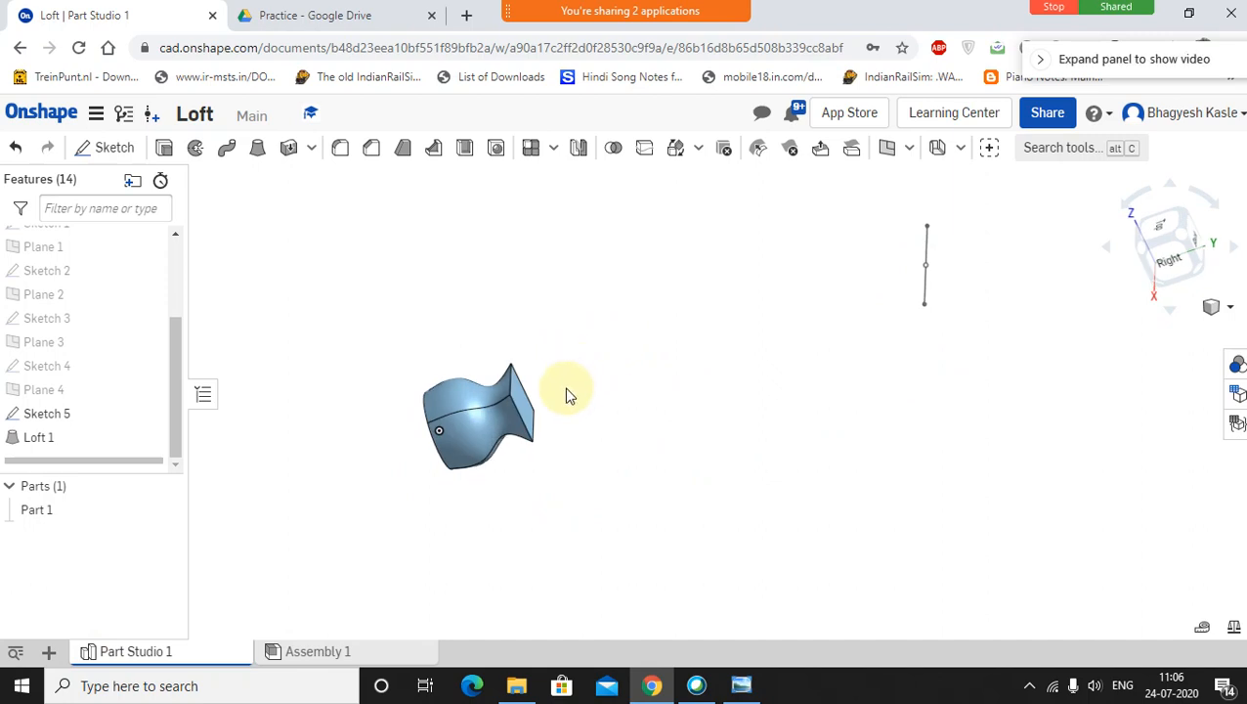
pyautogui.scroll(3, 570, 394)
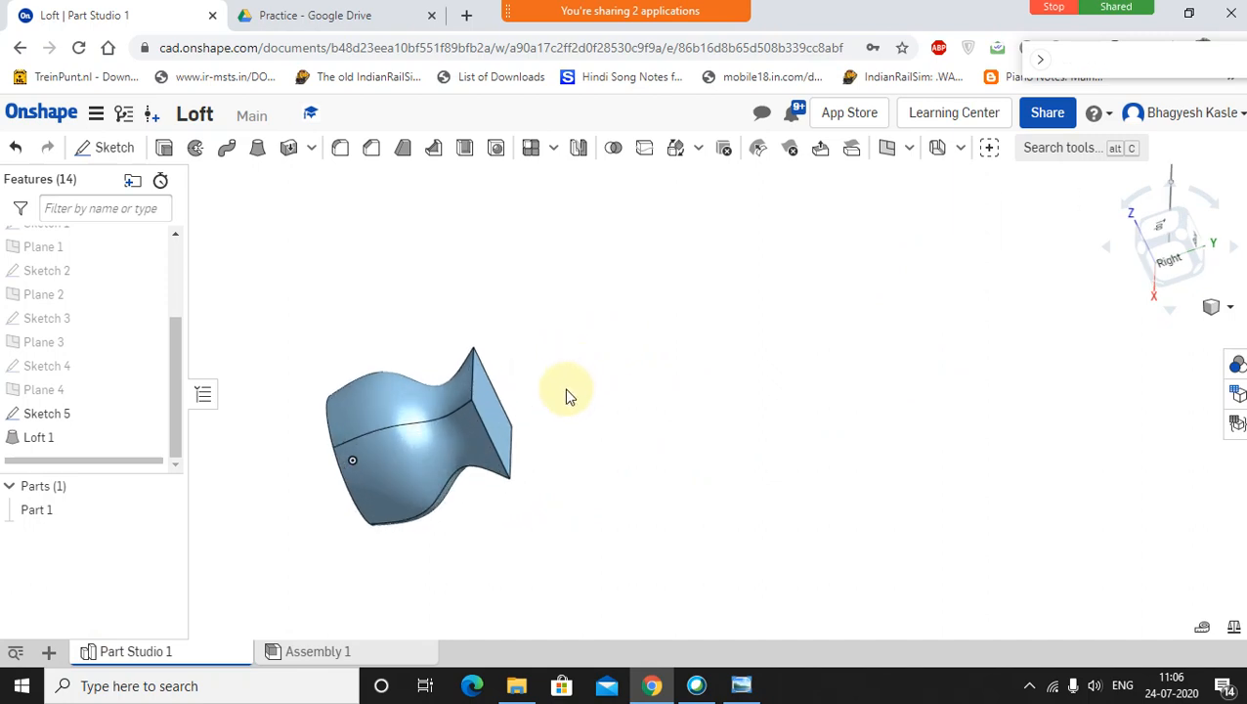
pyautogui.click(290, 197)
pyautogui.click(258, 151)
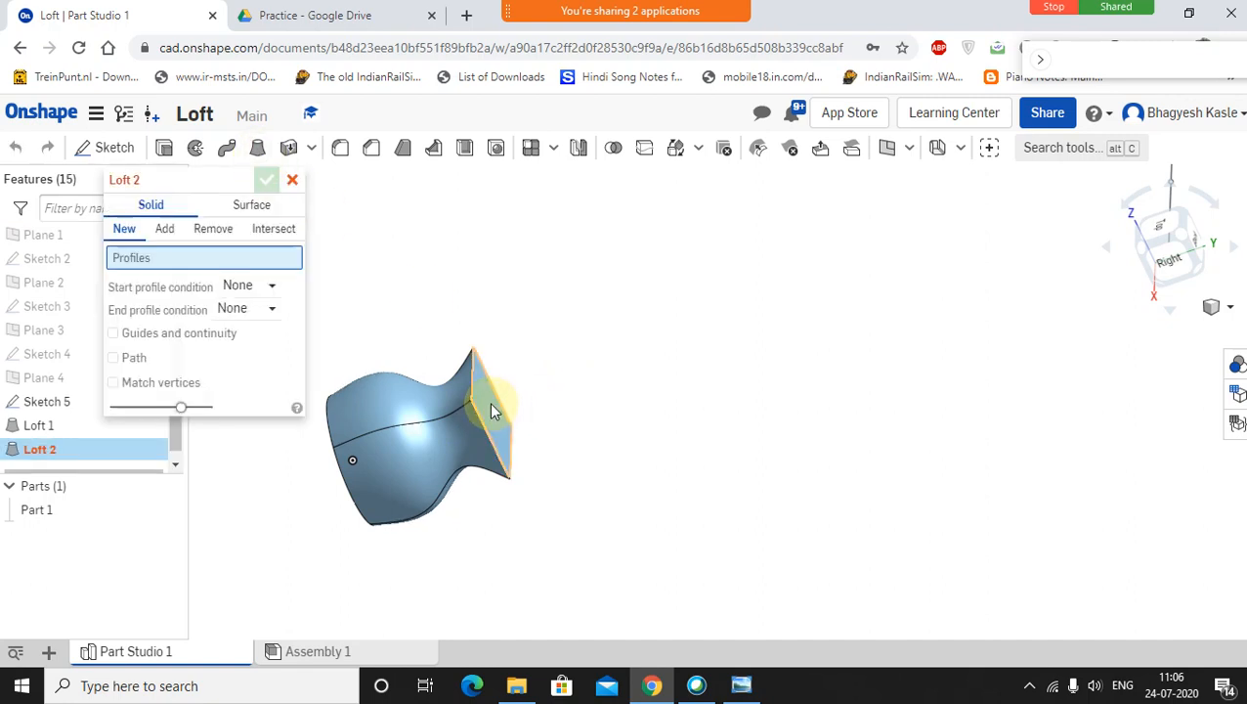
pyautogui.click(491, 404)
# Step: Use the thin rectangular face of Sketch 5 as the second profile and accept the loft, adding it to Part 1
pyautogui.moveTo(668, 403)
pyautogui.mouseDown(button='right')
pyautogui.moveTo(501, 437)
pyautogui.moveTo(617, 384)
pyautogui.moveTo(665, 386)
pyautogui.mouseUp(button='right')
pyautogui.scroll(-3, 871, 244)
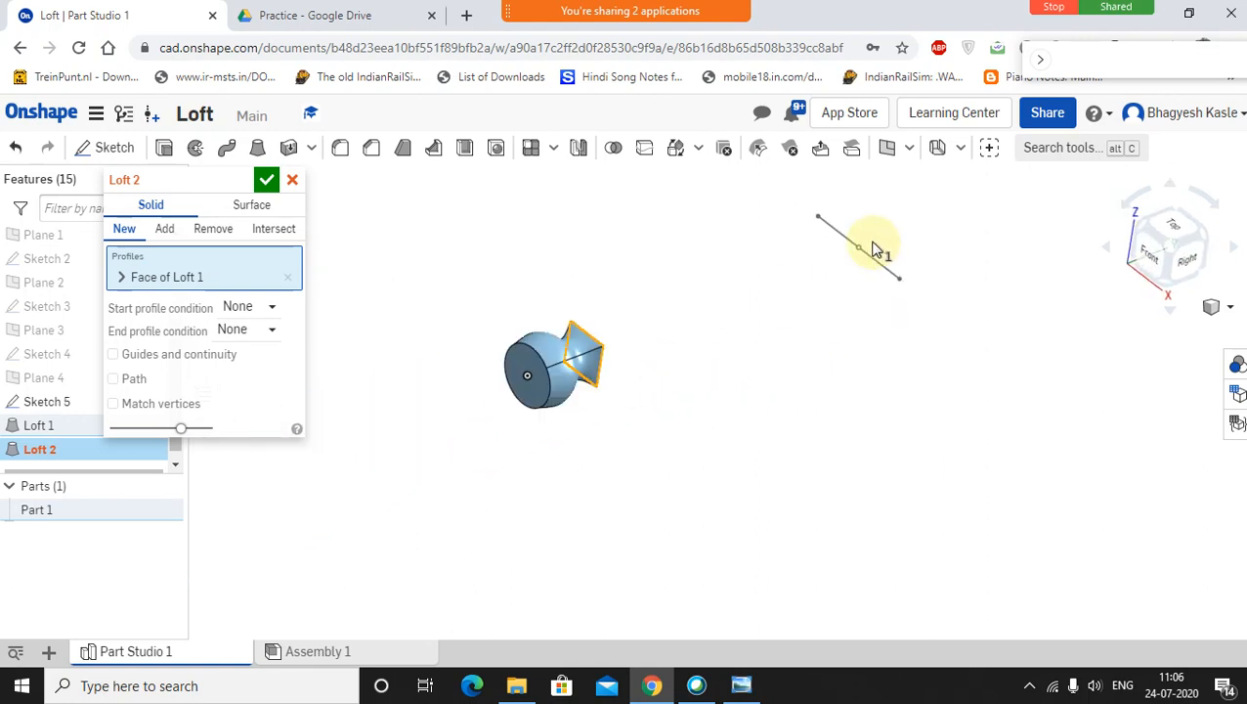
pyautogui.scroll(5, 875, 249)
pyautogui.scroll(3, 821, 322)
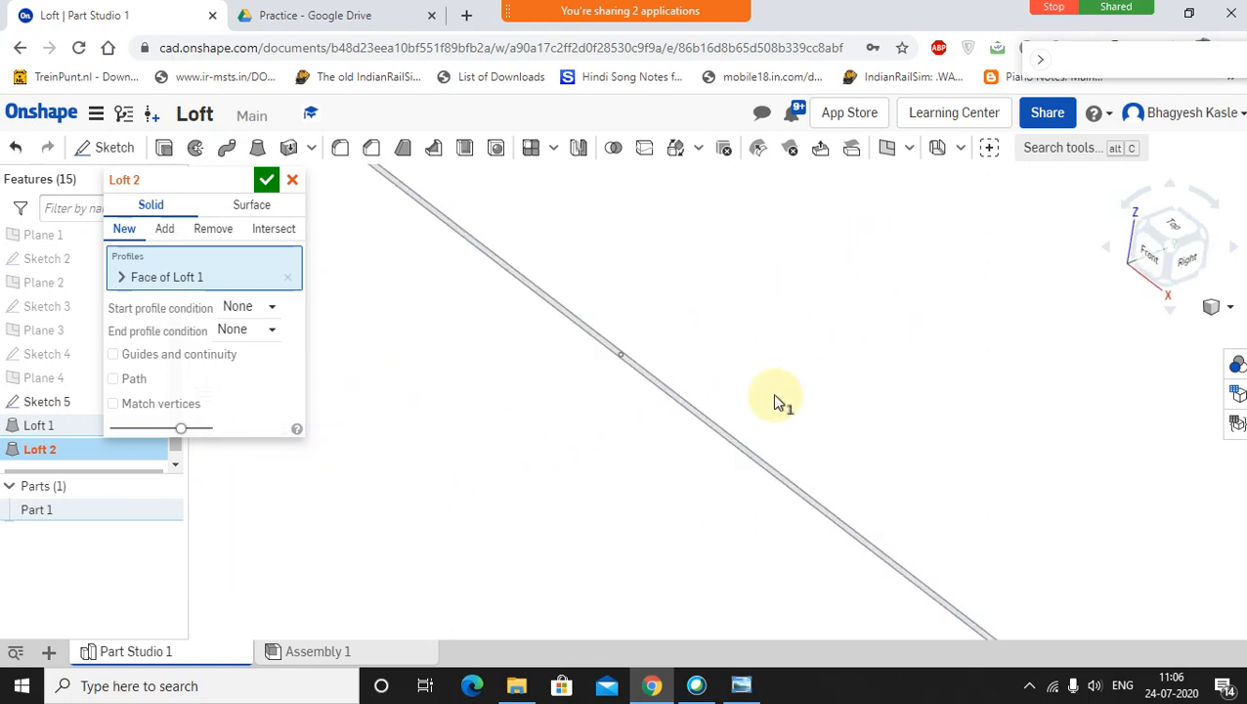
pyautogui.click(721, 430)
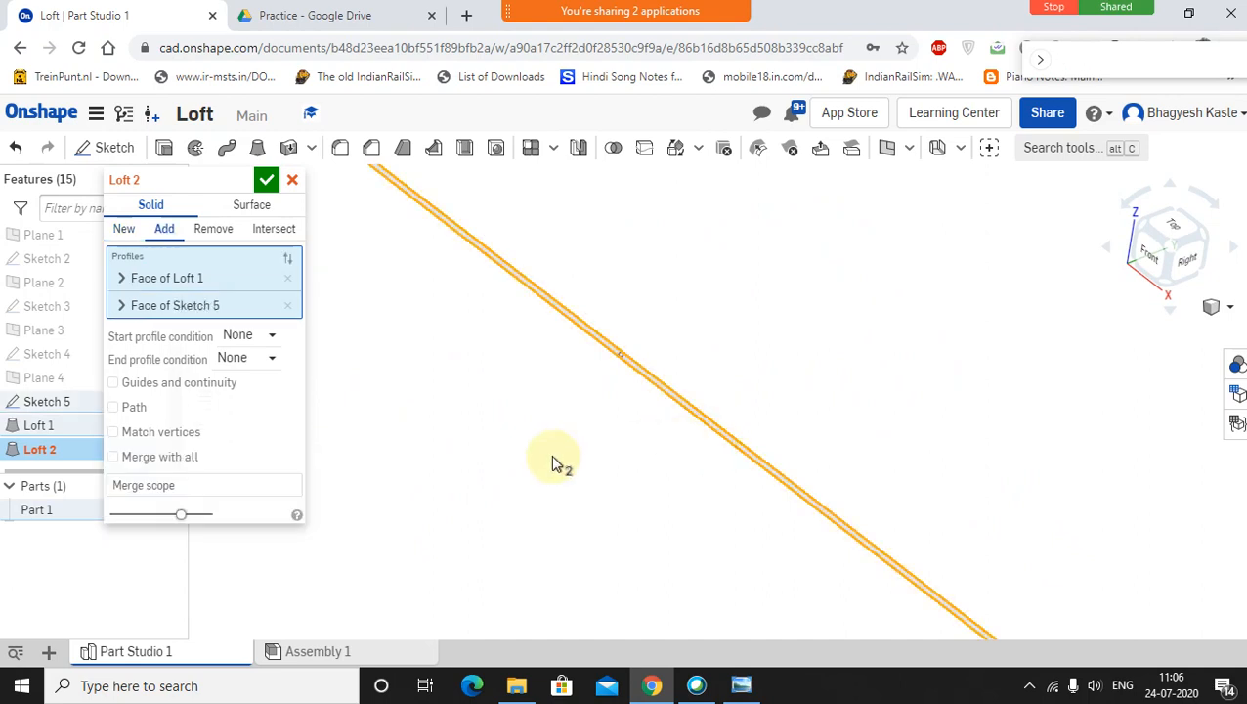
pyautogui.scroll(-5, 549, 453)
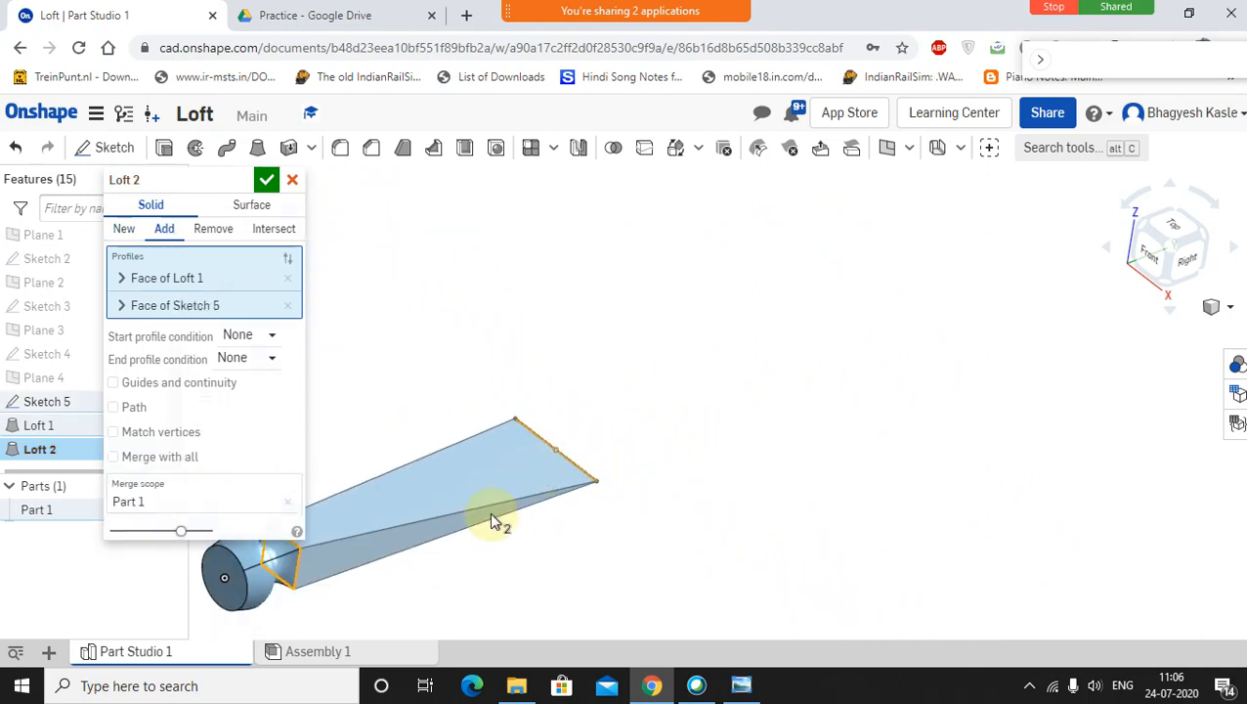
pyautogui.moveTo(714, 414); pyautogui.dragTo(662, 427, button='right')
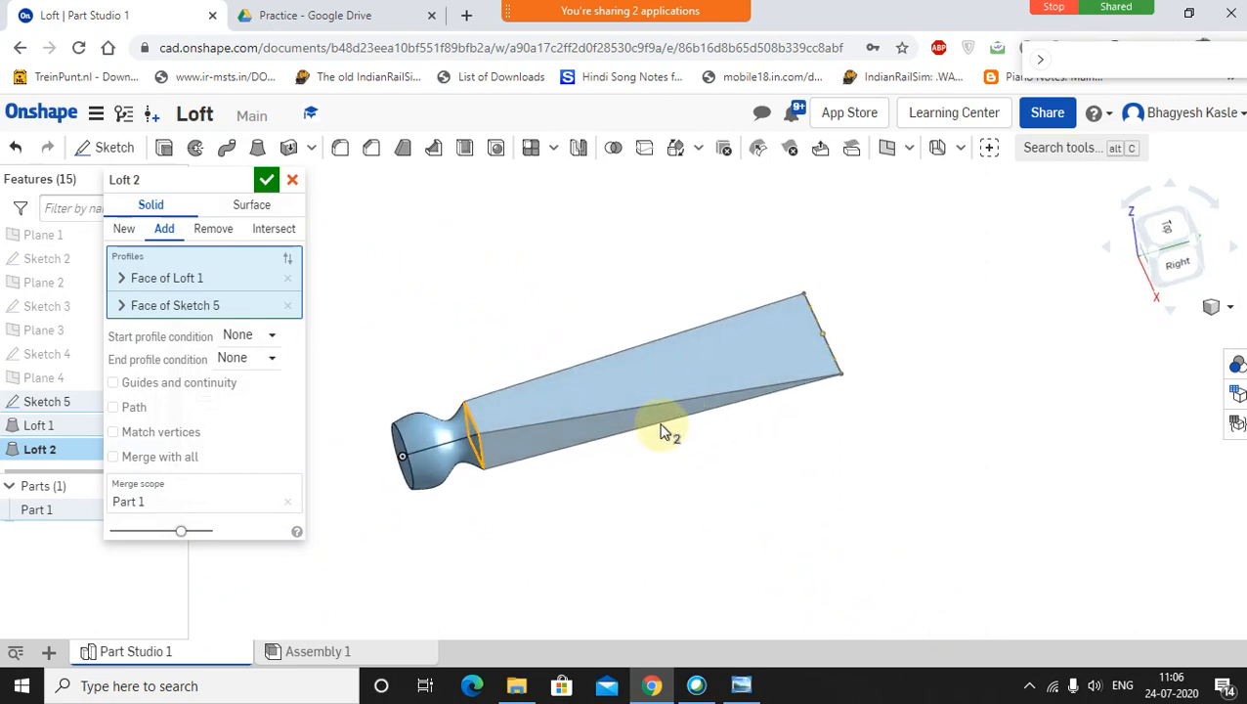
pyautogui.click(264, 182)
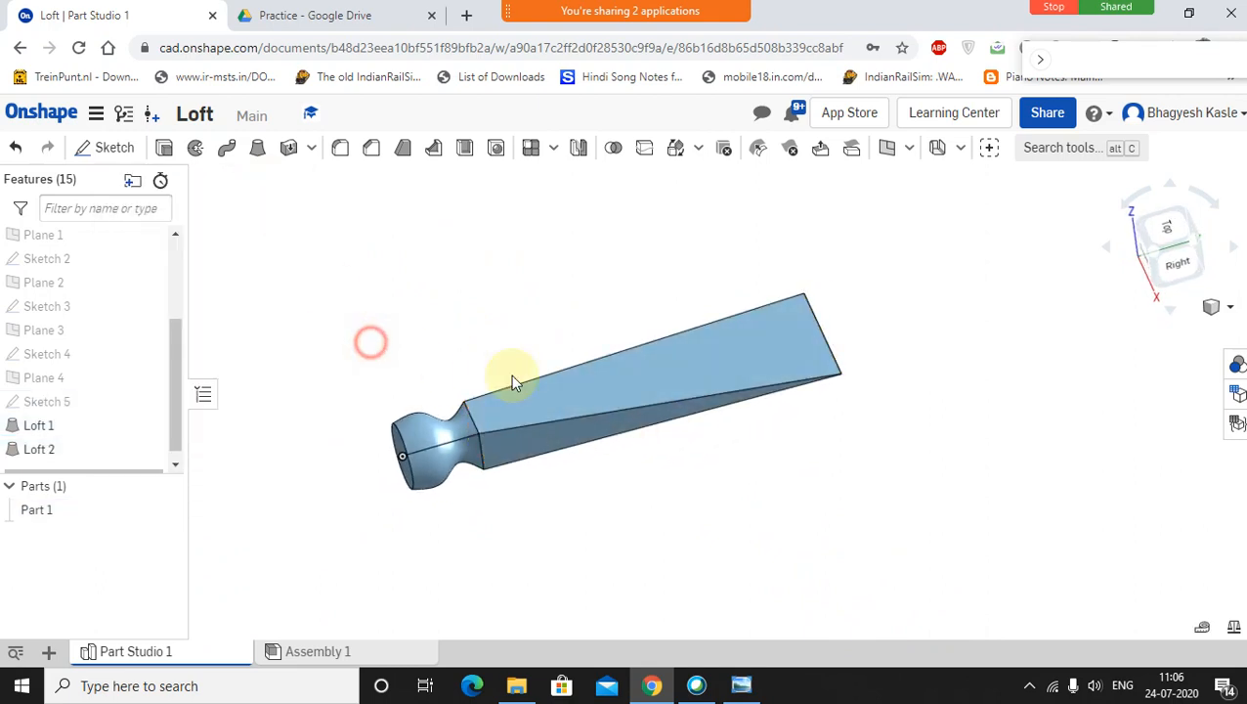
# Step: Examine the lofted wedge from several sides, including its thin end and the rounded head and neck
pyautogui.moveTo(546, 381)
pyautogui.mouseDown(button='right')
pyautogui.moveTo(579, 323)
pyautogui.moveTo(657, 348)
pyautogui.moveTo(577, 376)
pyautogui.moveTo(557, 423)
pyautogui.moveTo(616, 445)
pyautogui.mouseUp(button='right')
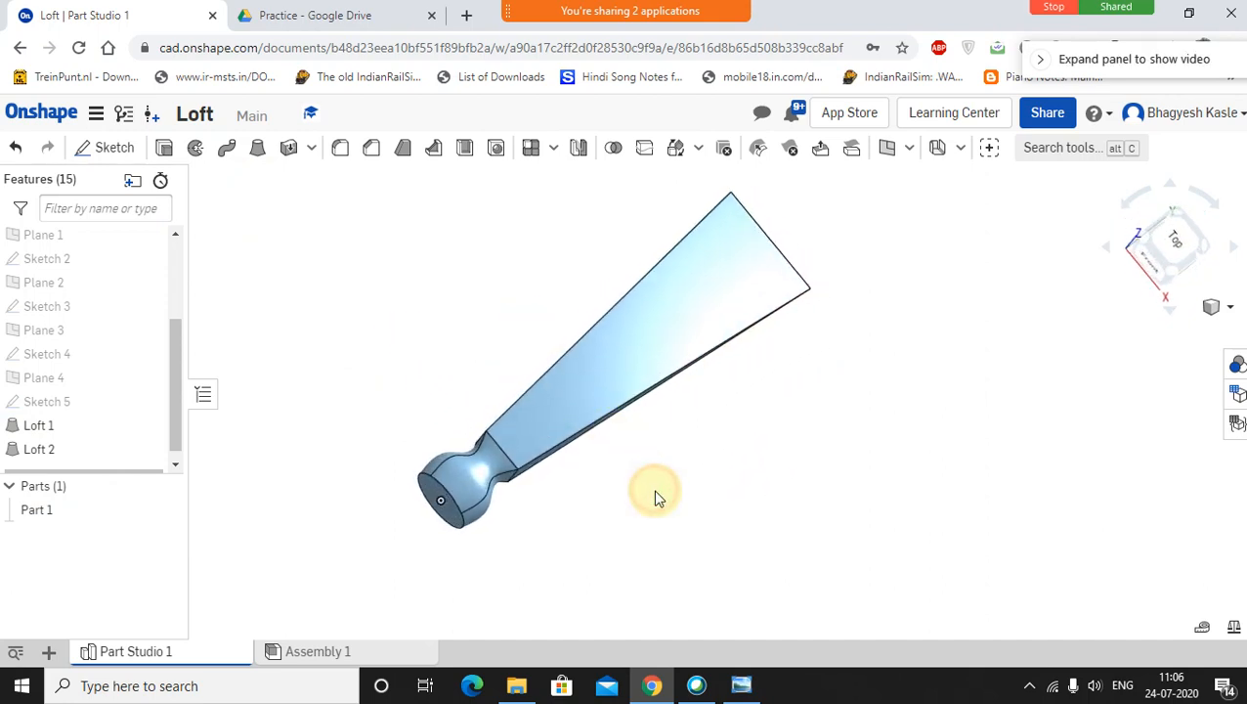
pyautogui.moveTo(657, 499); pyautogui.dragTo(851, 319, button='right')
pyautogui.scroll(6, 846, 310)
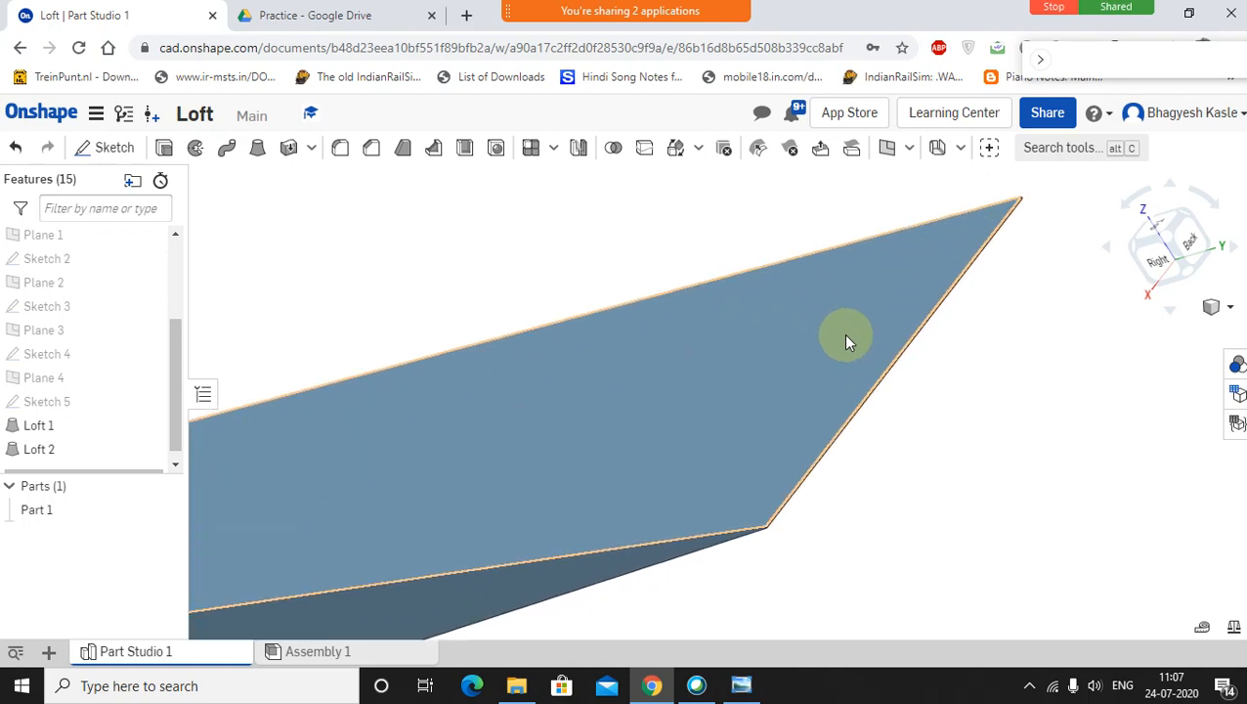
pyautogui.scroll(-5, 860, 430)
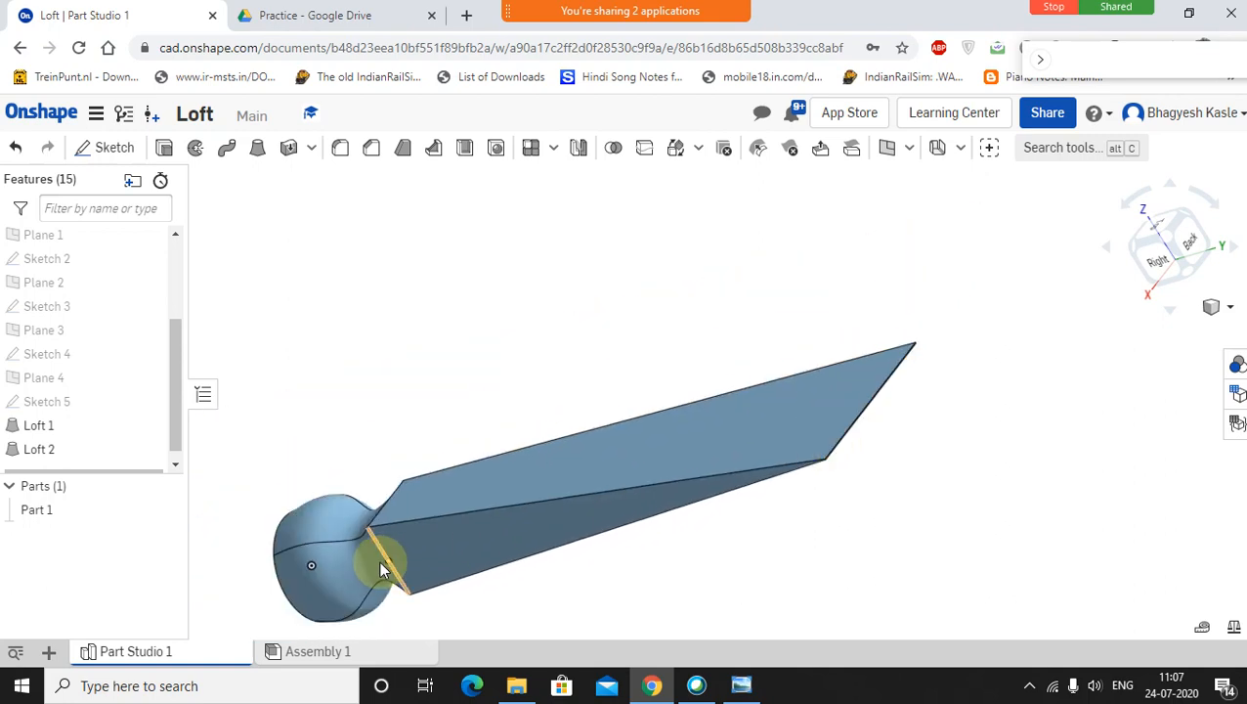
pyautogui.moveTo(398, 570); pyautogui.dragTo(473, 520, button='right')
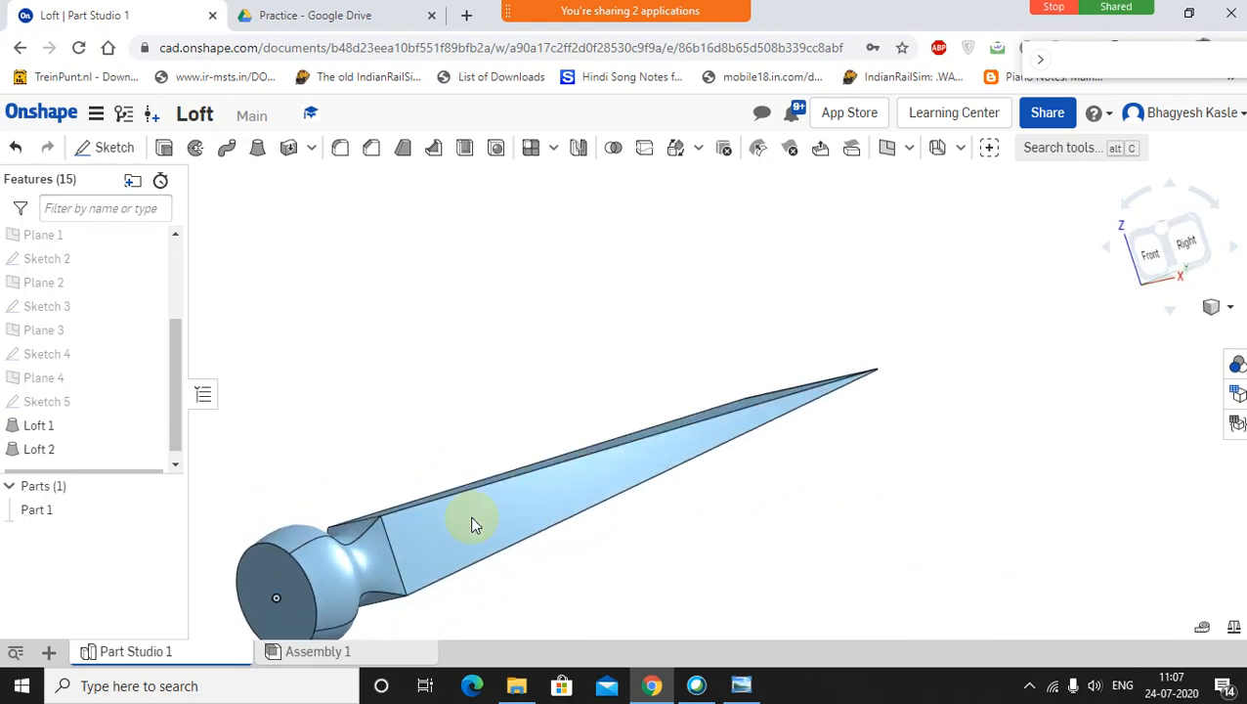
pyautogui.moveTo(515, 401); pyautogui.dragTo(550, 275, button='right')
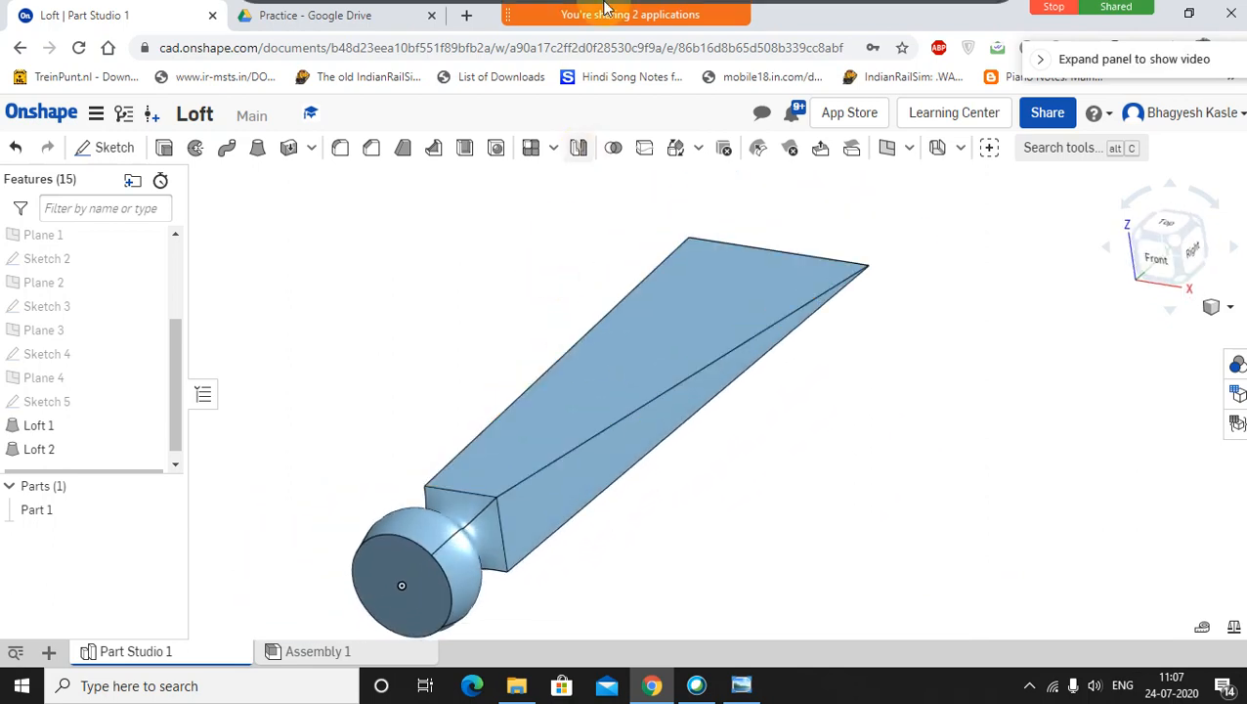